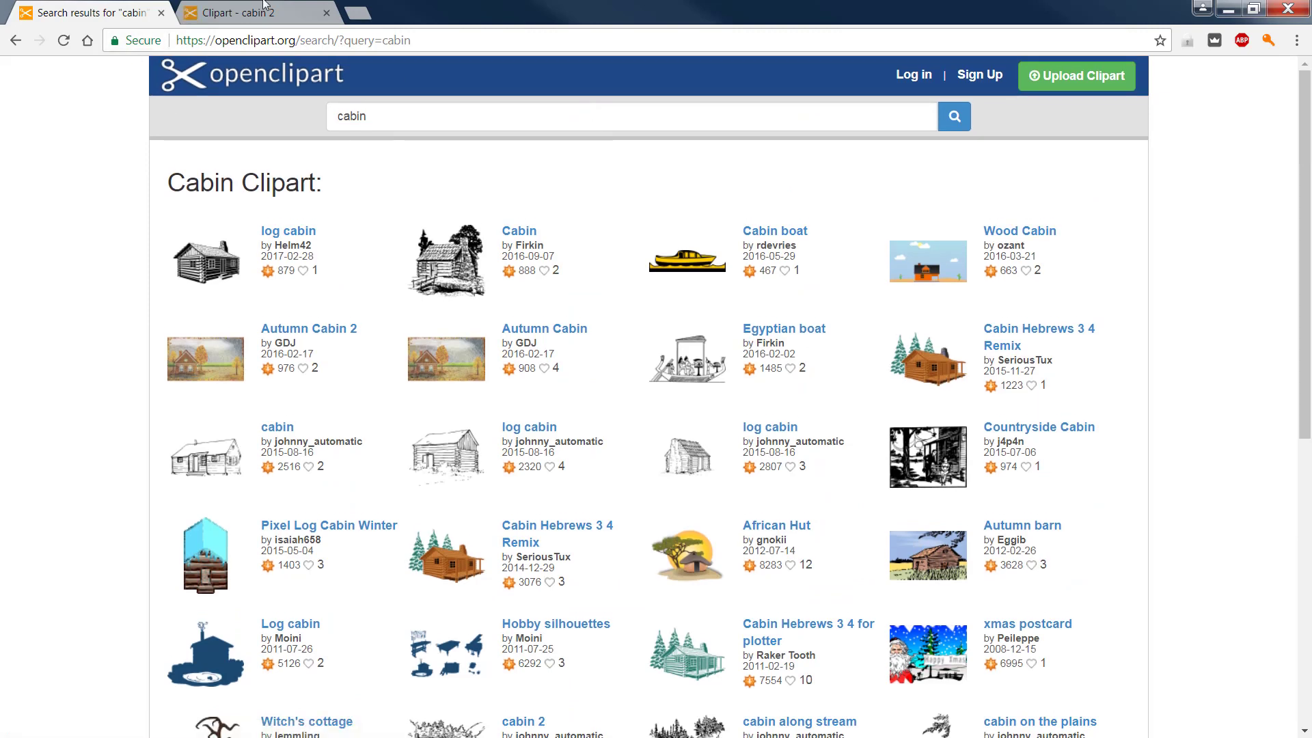
Review the artist credit and available download formats on the cabin 2 clipart page, and close that page
key("ctrl+Tab")
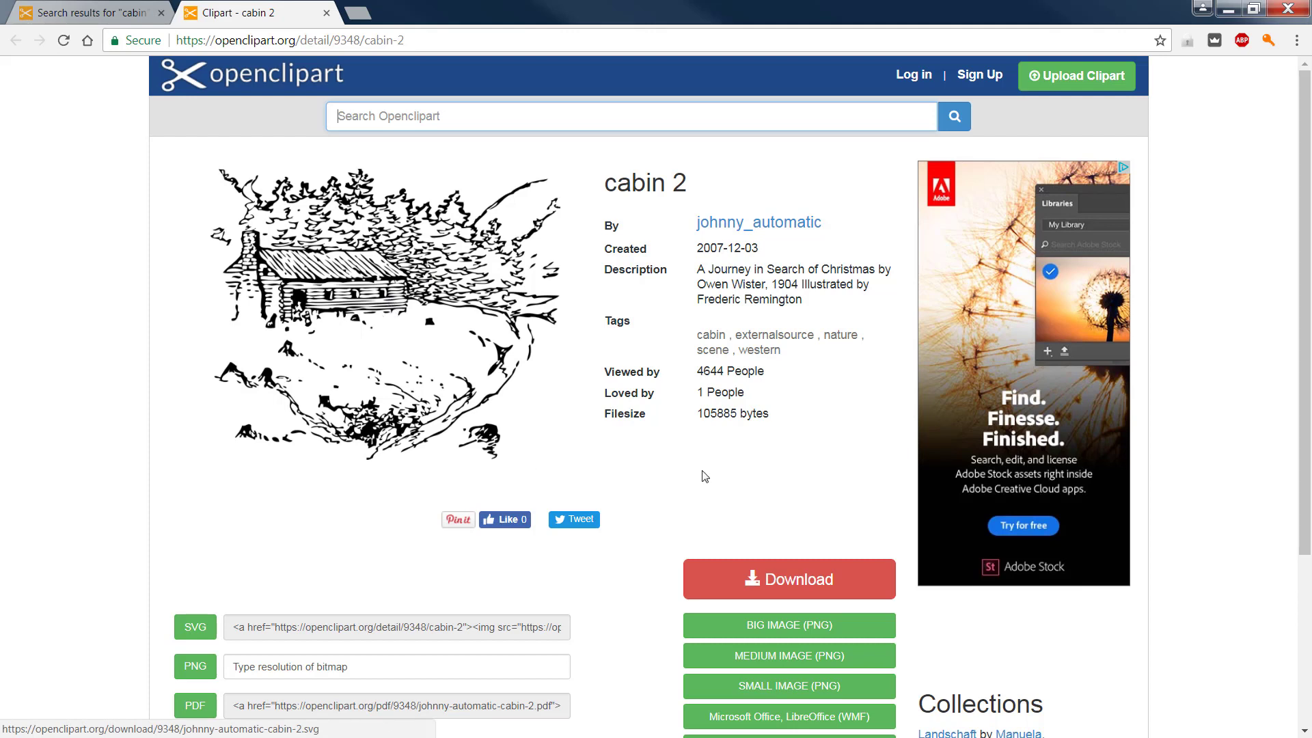
left_click_drag(853, 223, 659, 239)
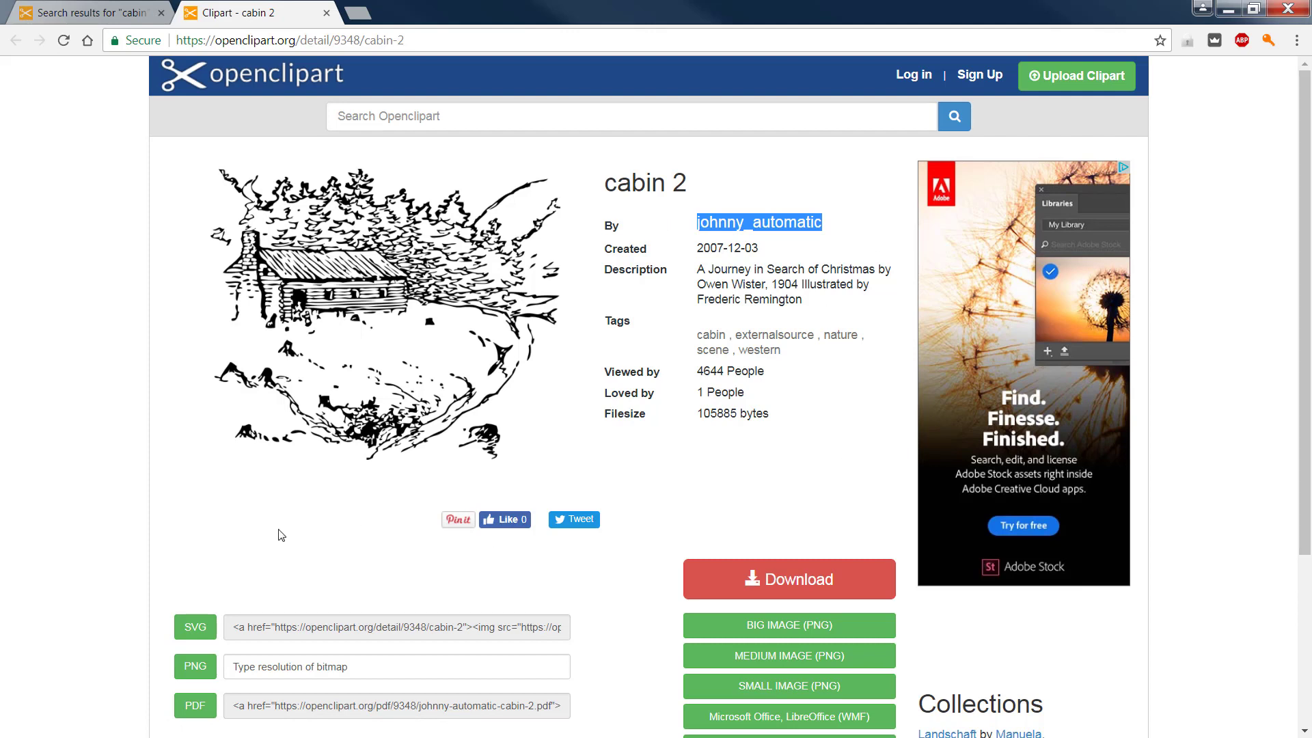
left_click(246, 528)
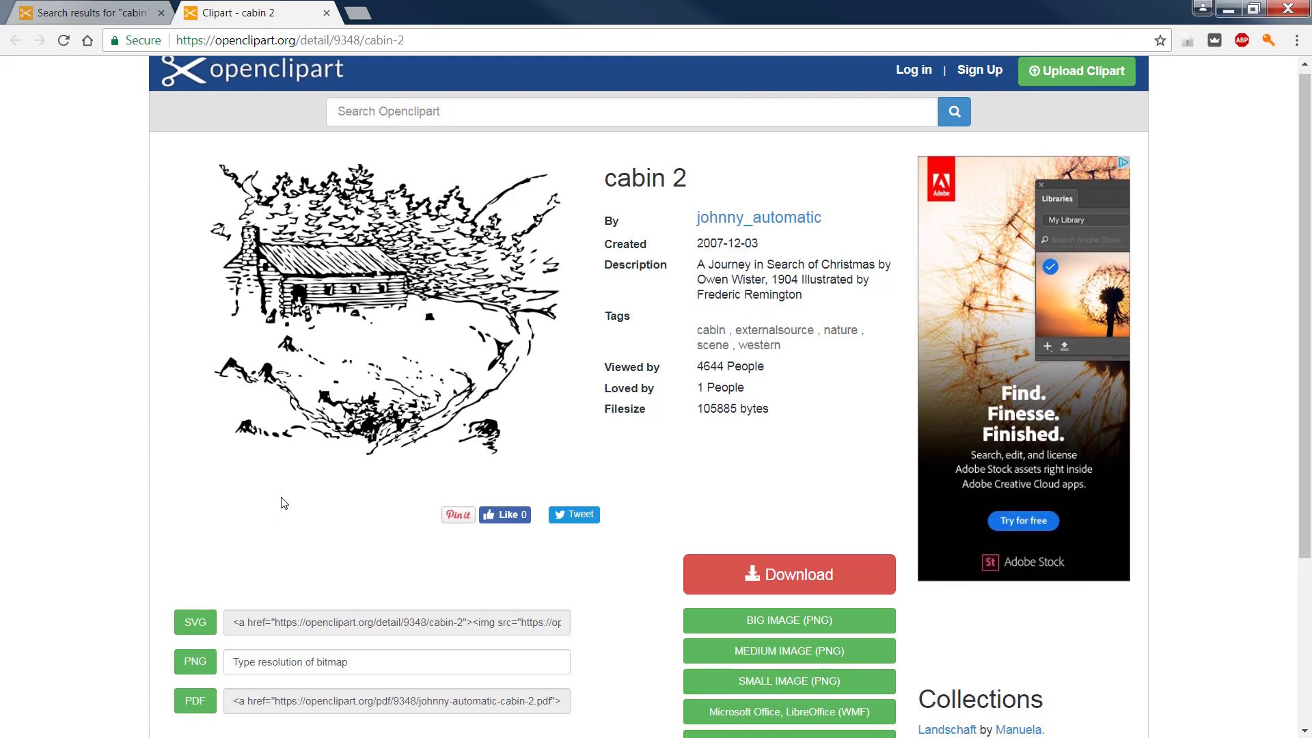
scroll(284, 504, "down", 2)
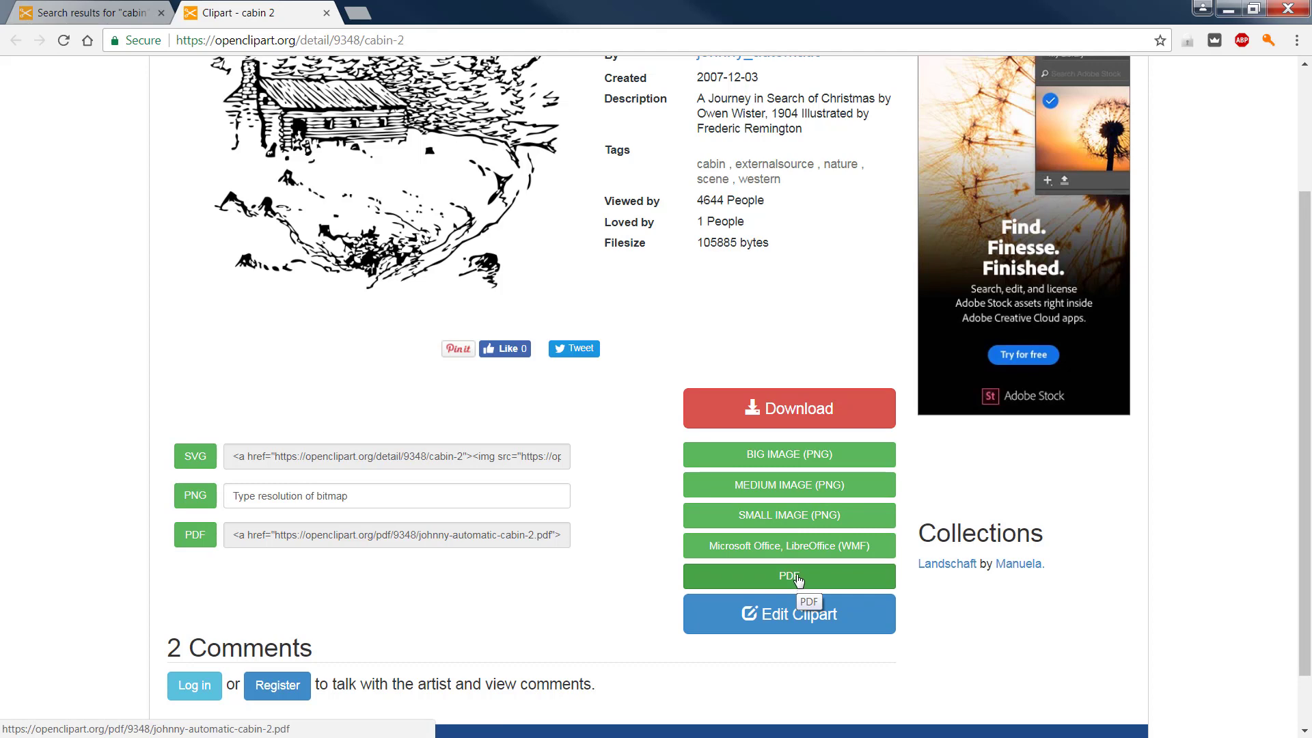
scroll(798, 581, "up", 3)
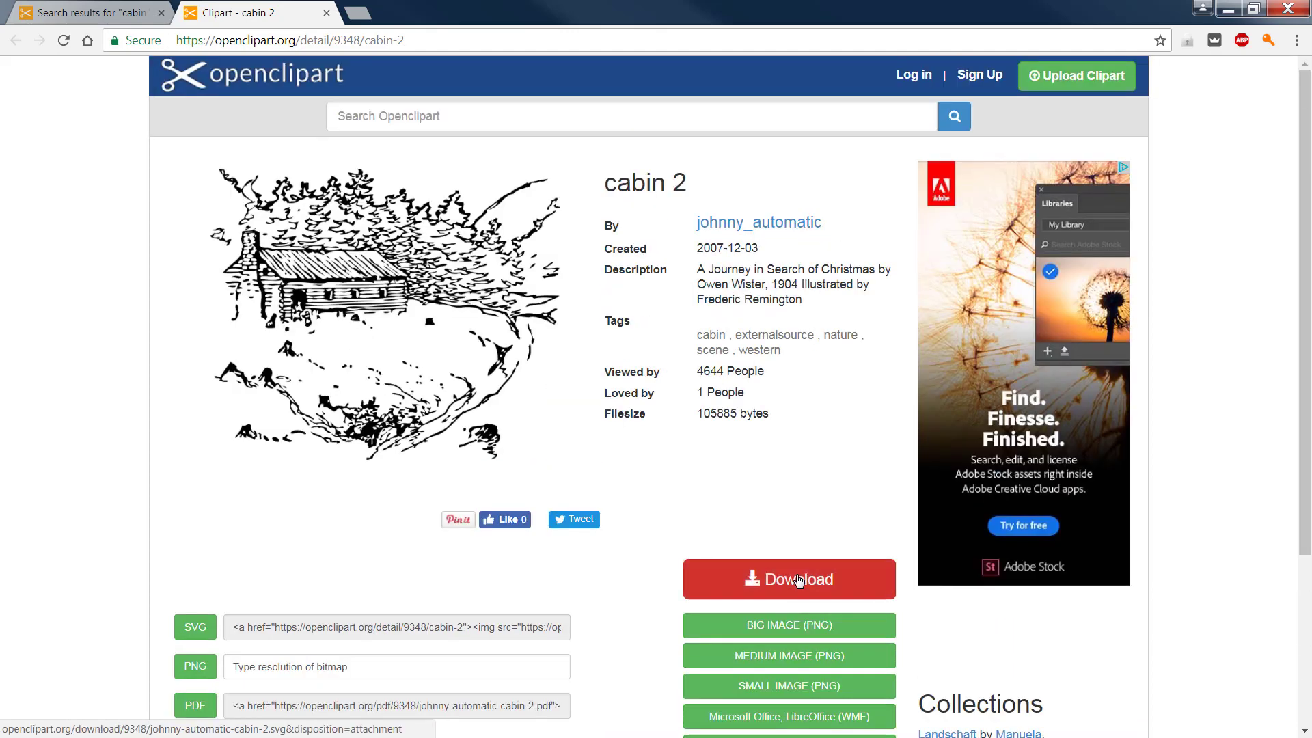
left_click(327, 13)
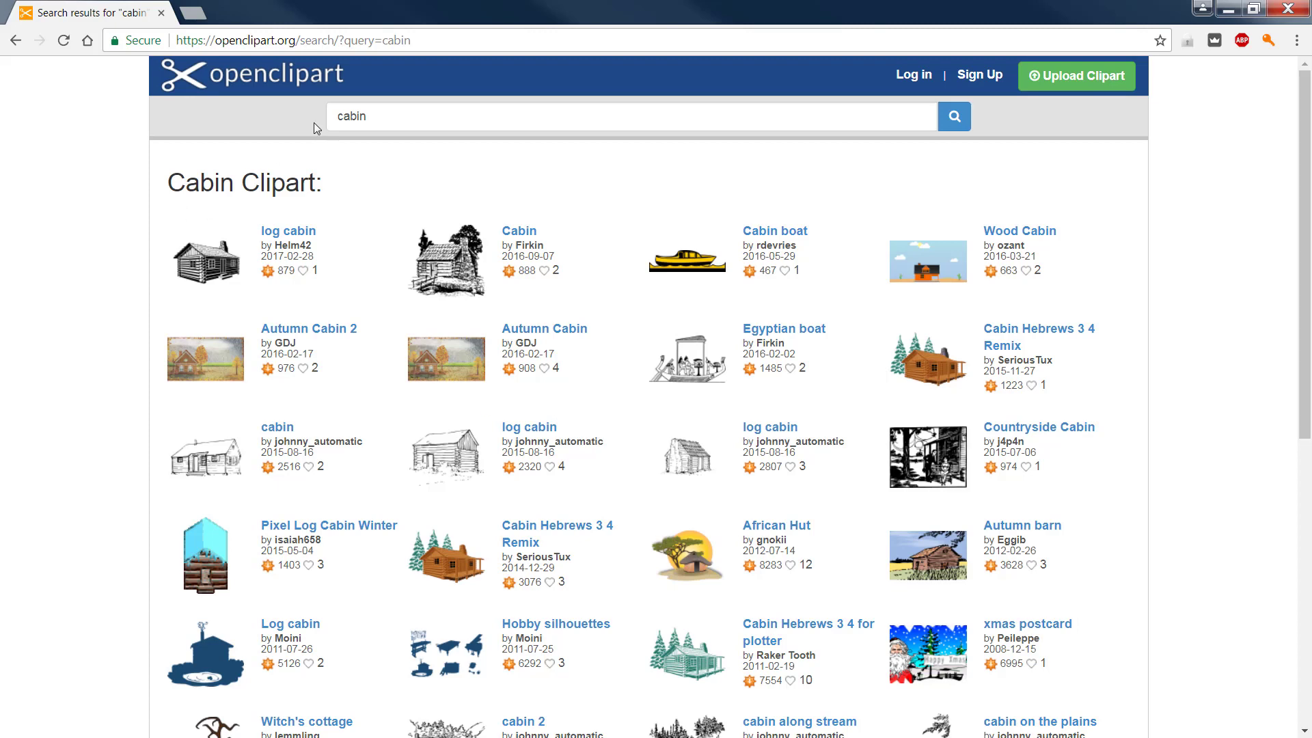
Open Openclipart's license page from the site's home page and review its unlimited commercial use terms
left_click(268, 87)
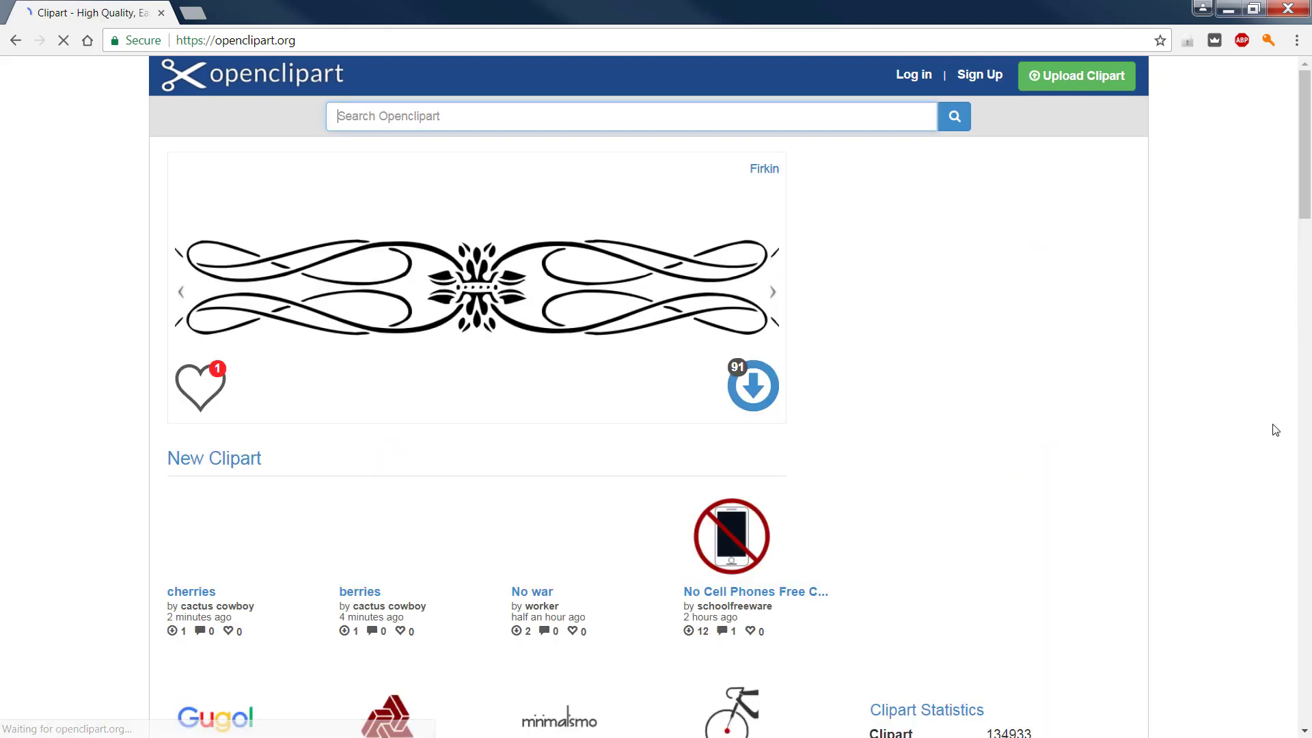
scroll(897, 379, "down", 15)
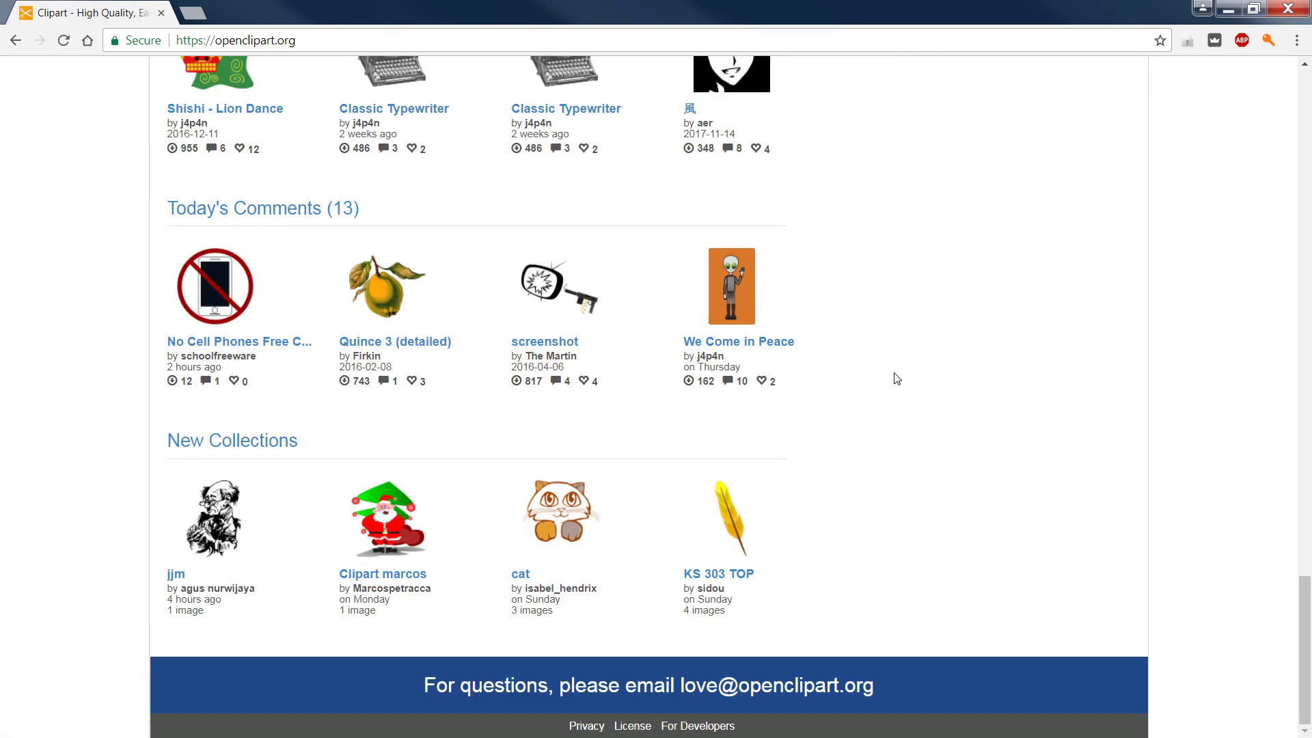
left_click(634, 729)
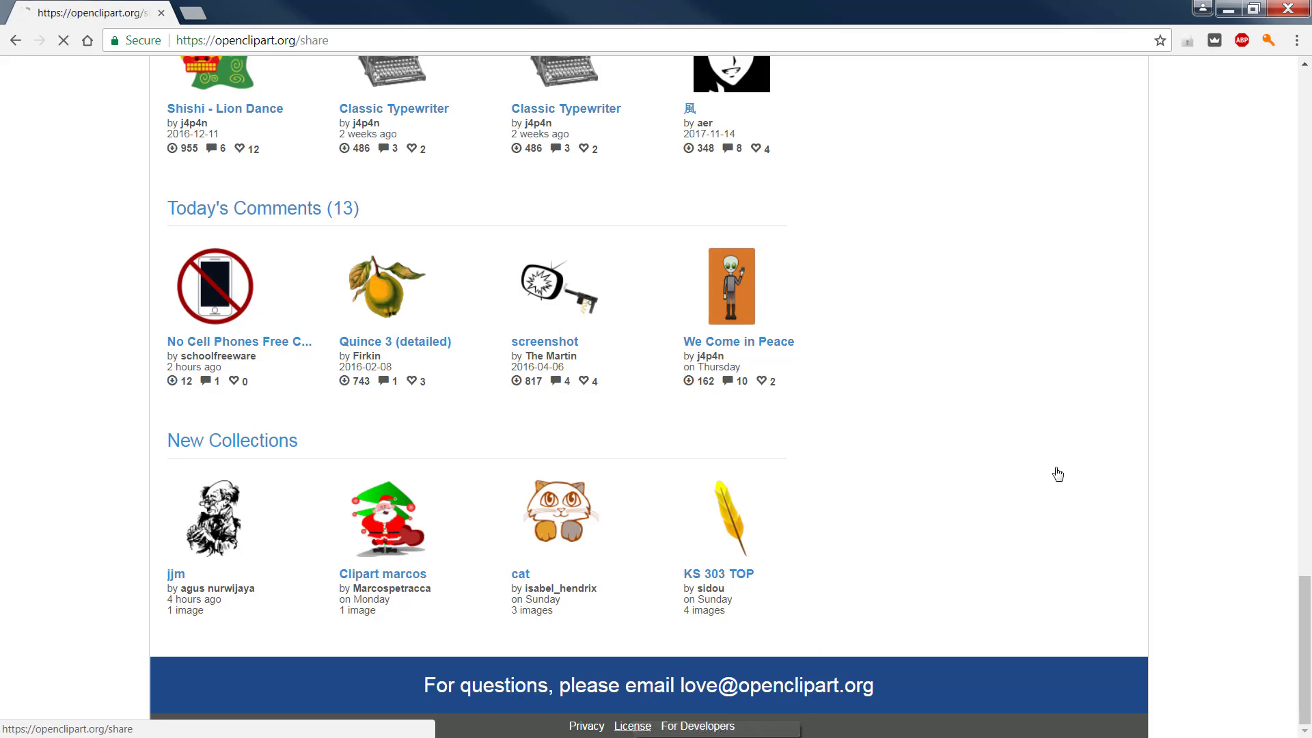
left_click_drag(417, 180, 205, 181)
left_click_drag(19, 194, 18, 192)
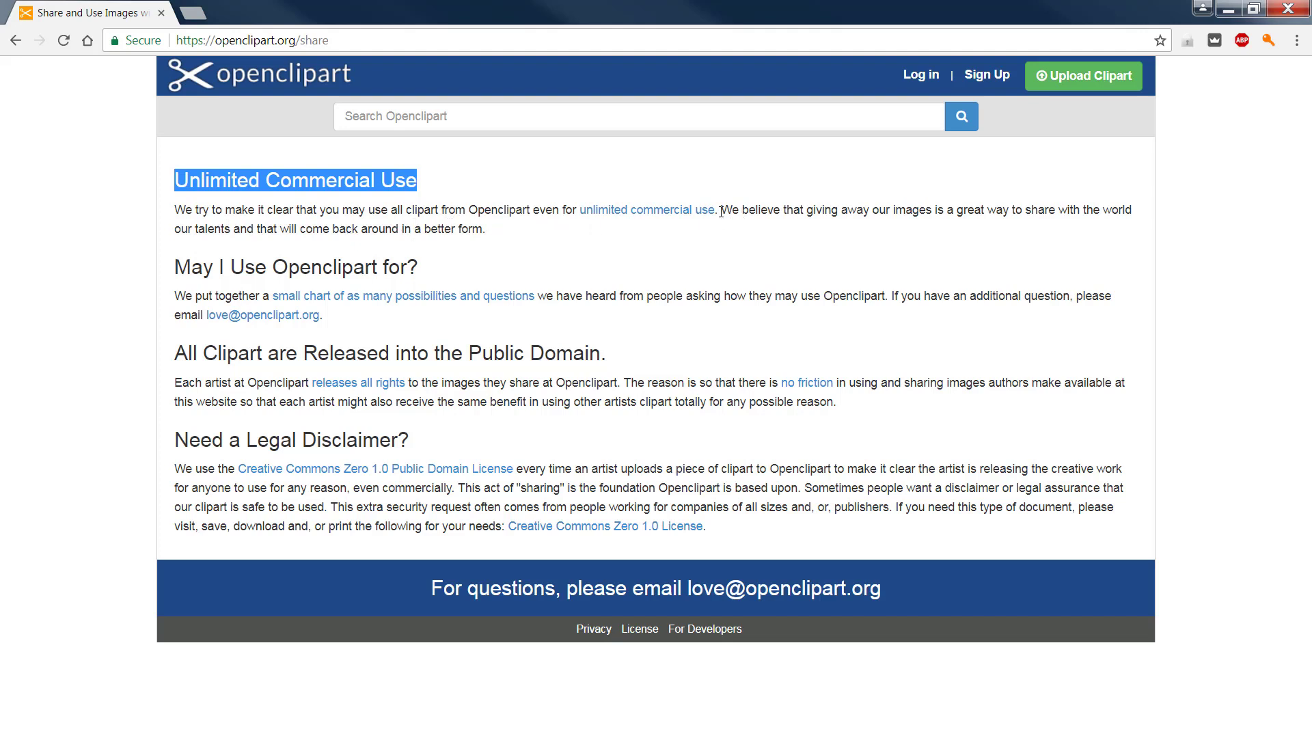
left_click_drag(575, 210, 736, 212)
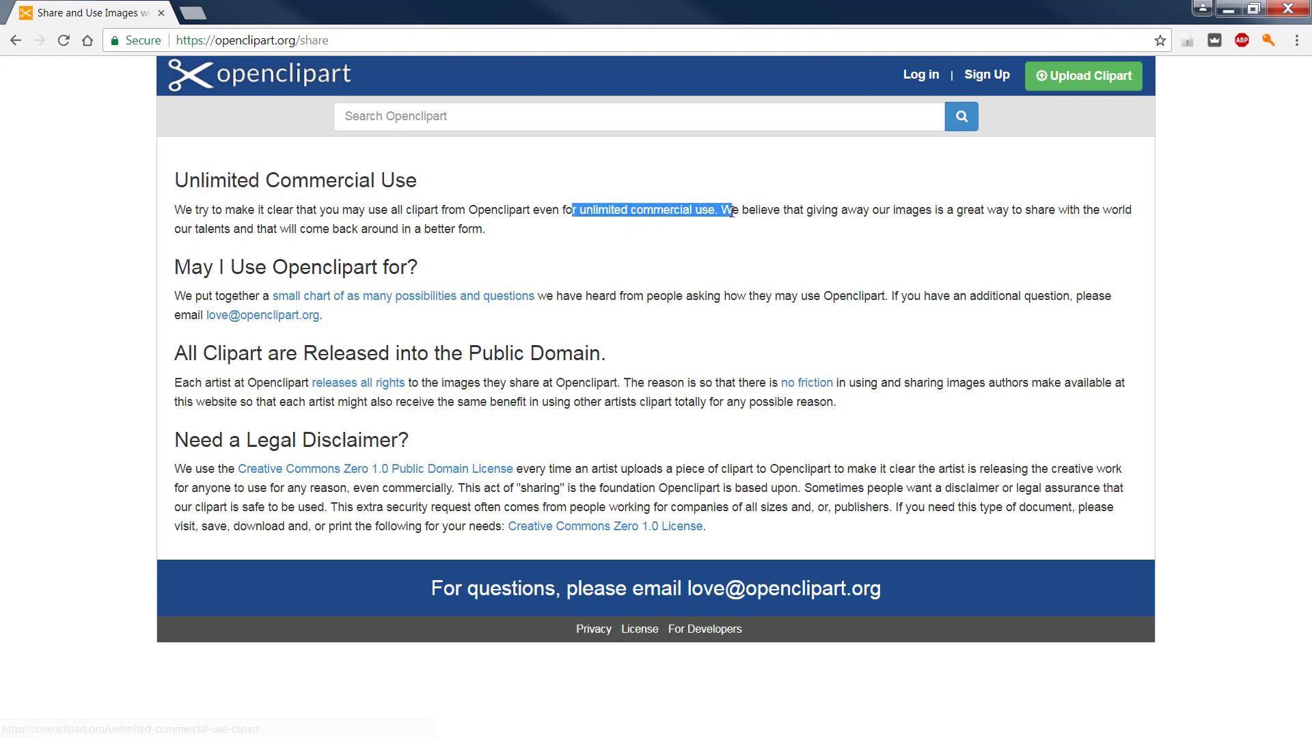
left_click(777, 290)
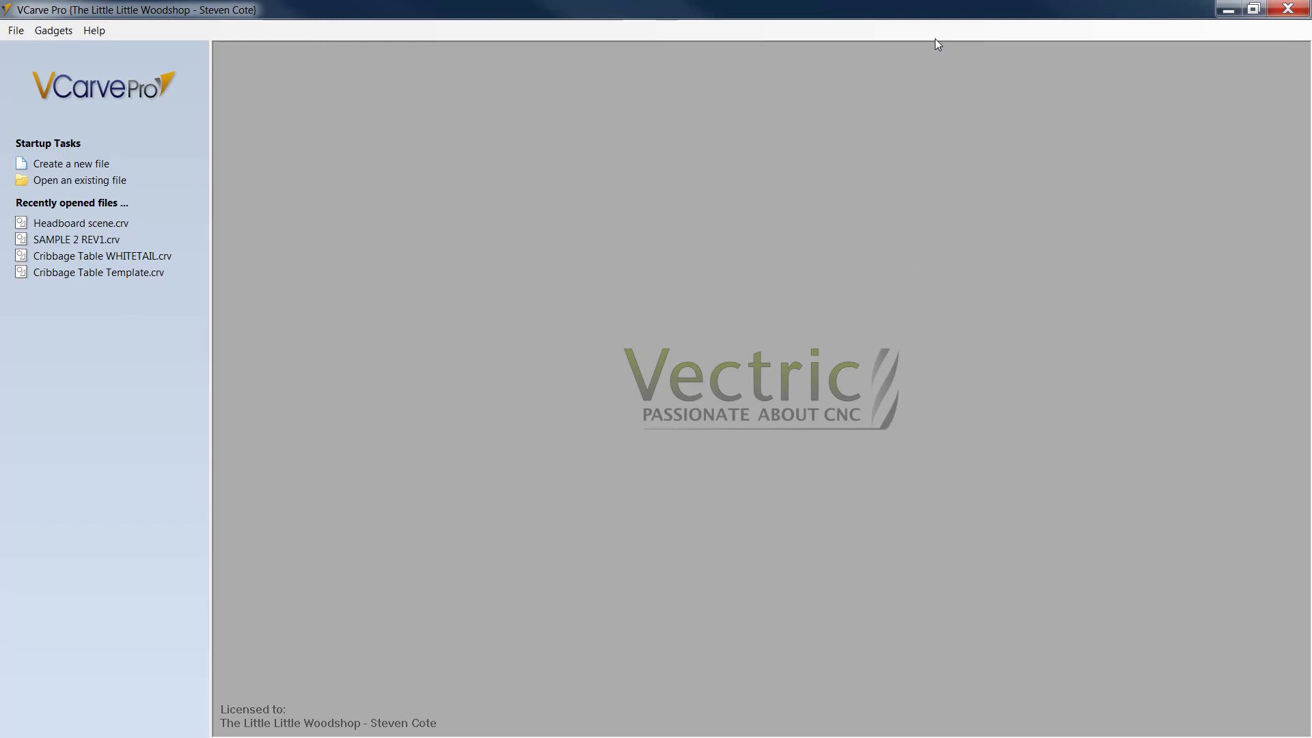
In VCarve Pro, create a 48 by 20 inch job, 3 inches thick, with Z zero on the material surface and the XY datum centred
left_click(75, 165)
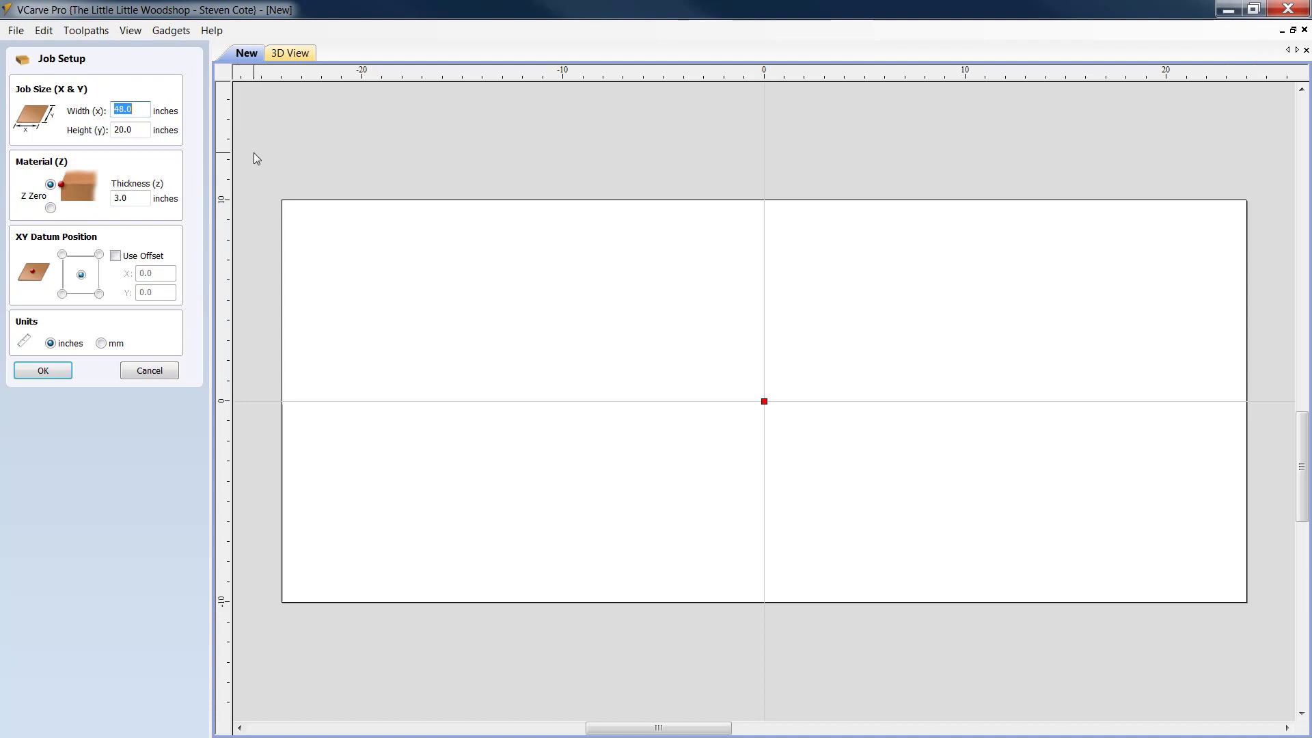
left_click(146, 129)
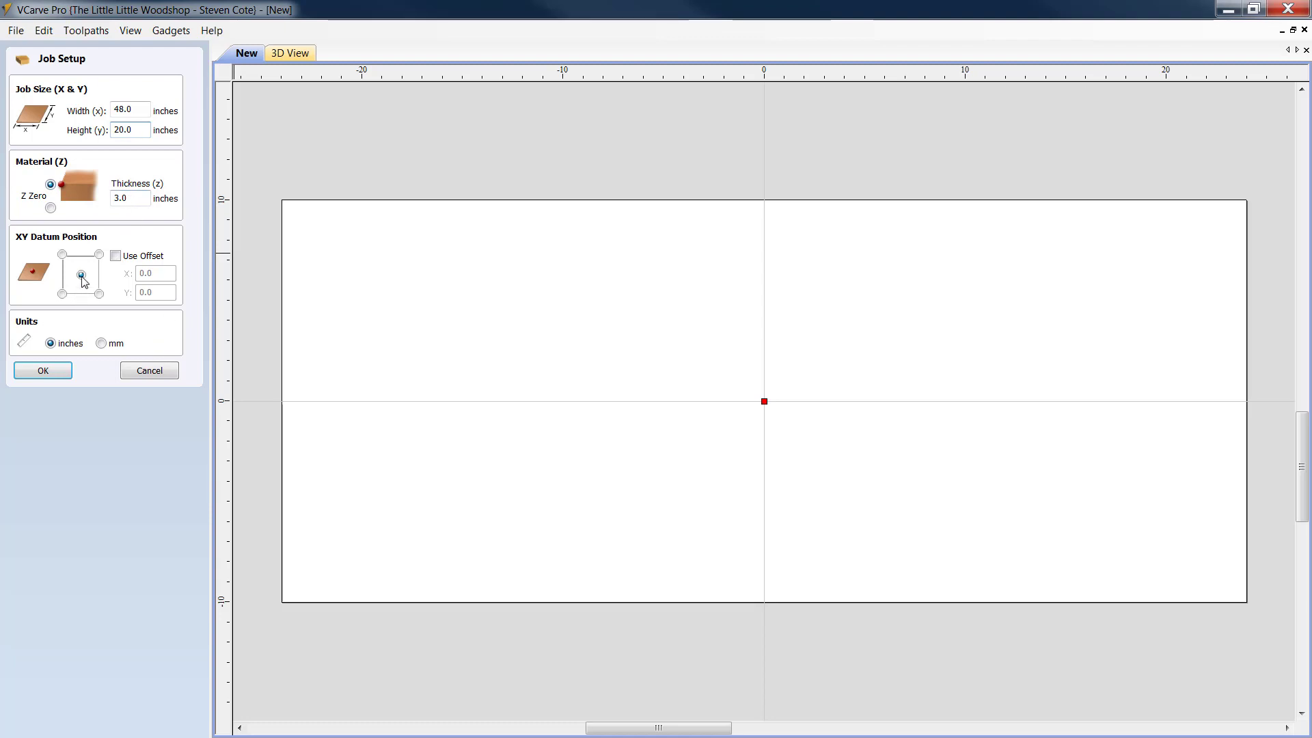
left_click(42, 373)
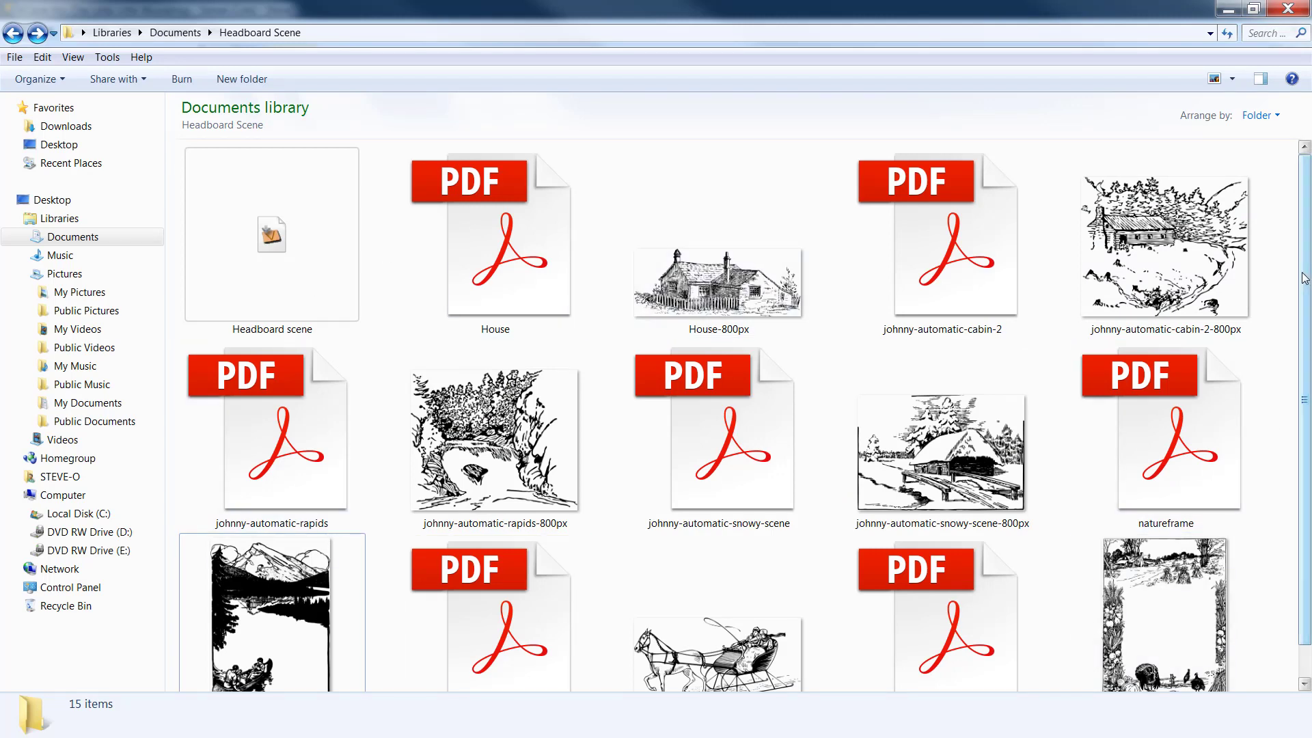
Import the thanksgiving-frame PDF from the Headboard Scene documents folder into the new VCarve Pro job
scroll(1303, 278, "down", 2)
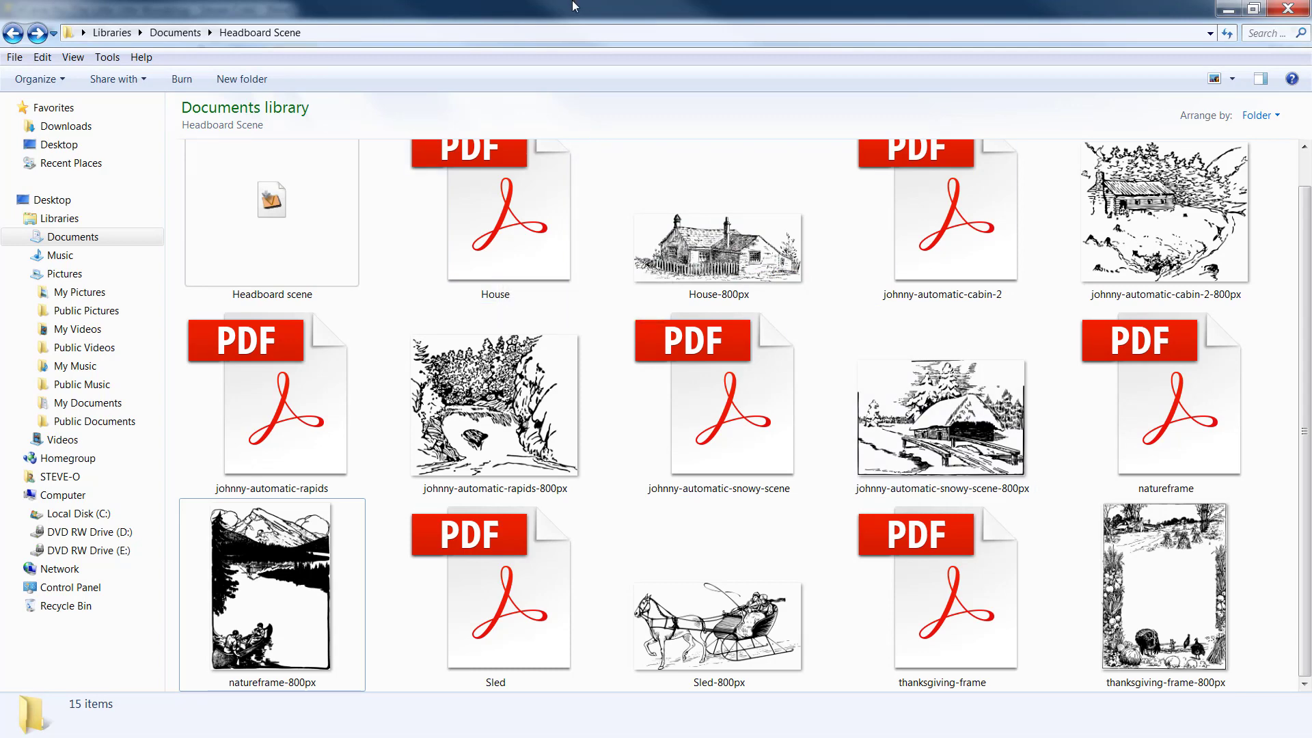
left_click_drag(597, 8, 1311, 62)
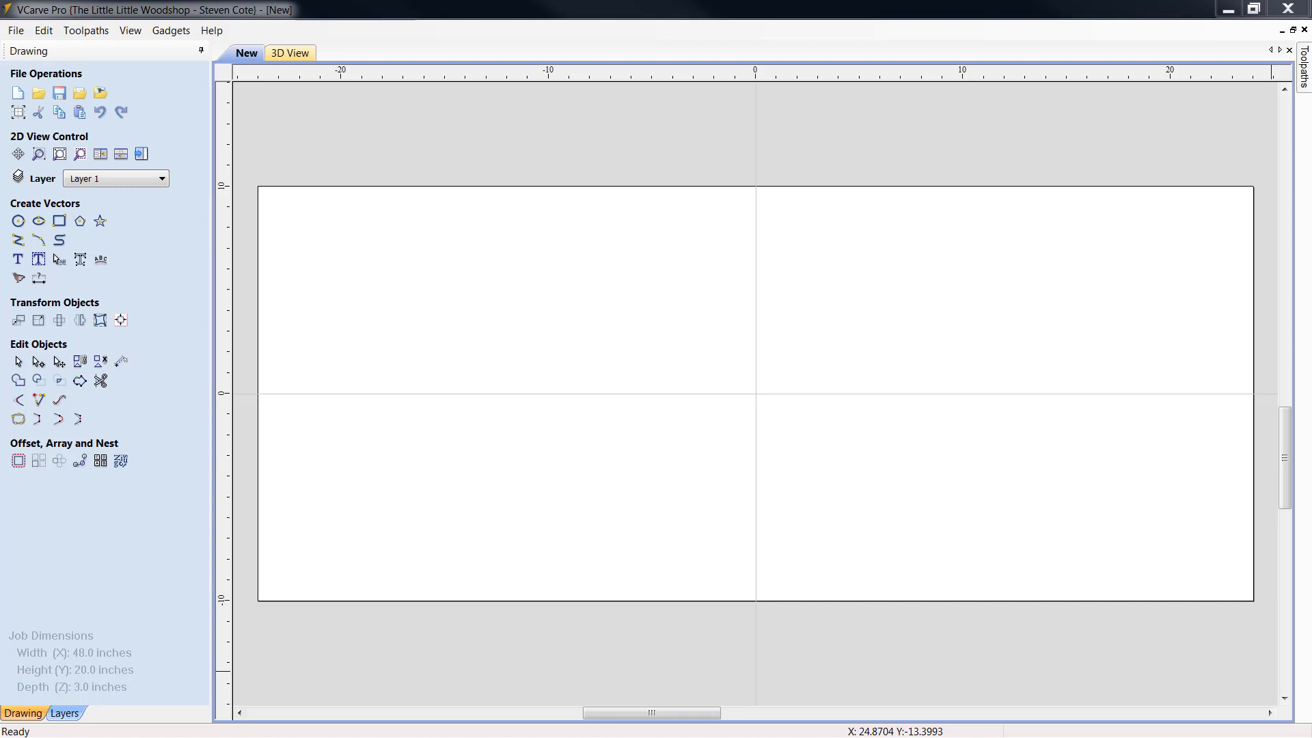
left_click_drag(1219, 705, 868, 466)
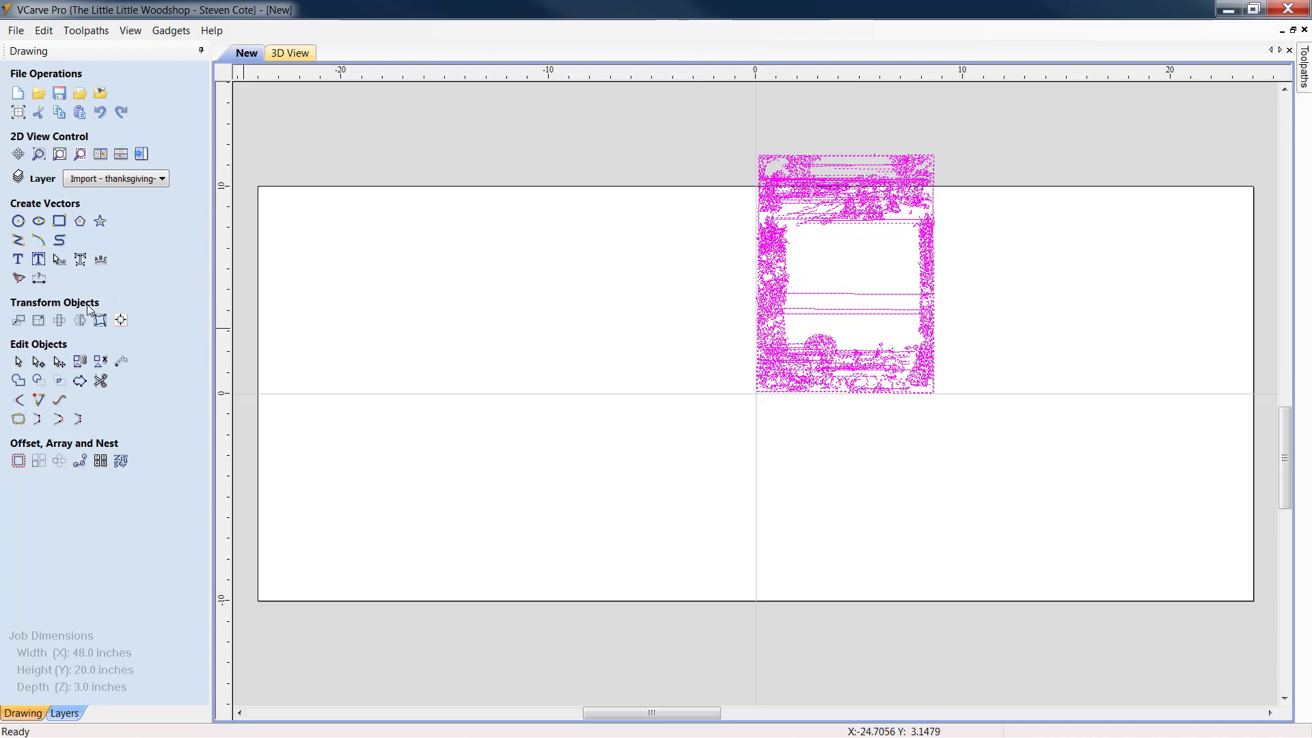
Center the imported thanksgiving frame vectors on the material both horizontally and vertically
left_click(121, 321)
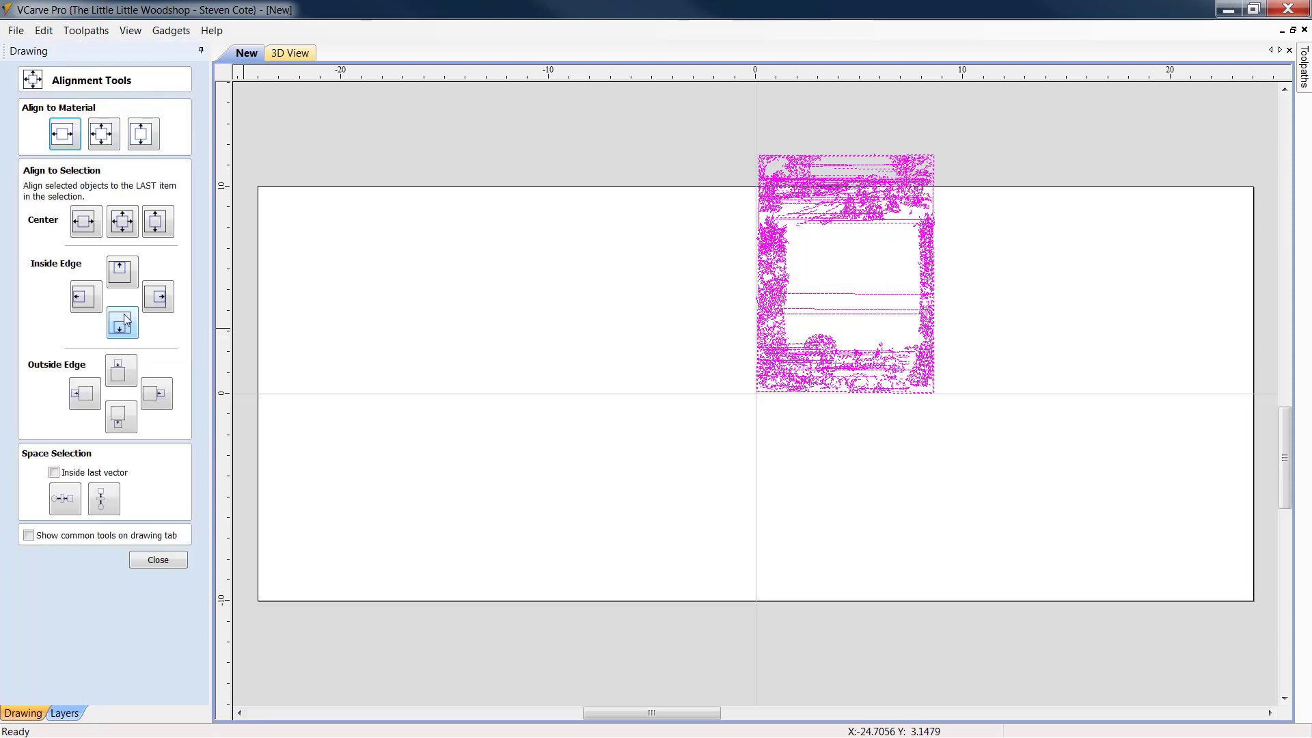
left_click(103, 135)
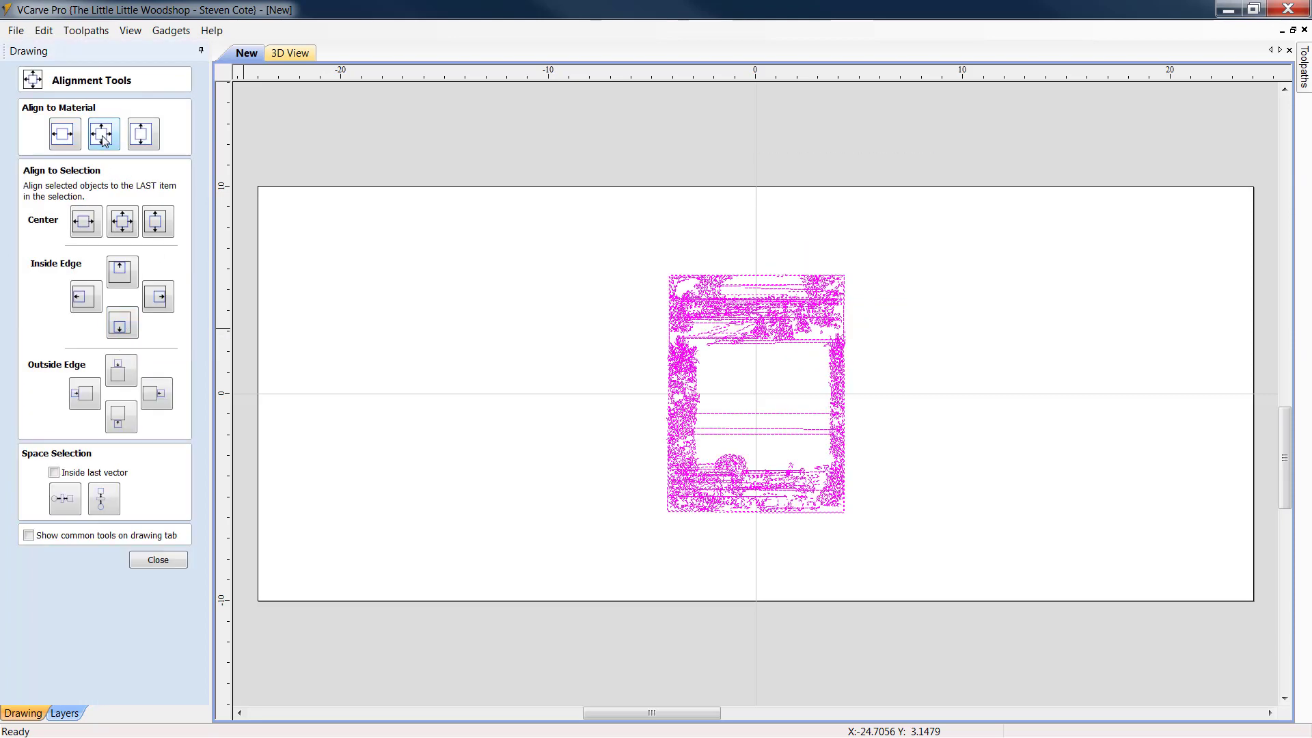
left_click(159, 562)
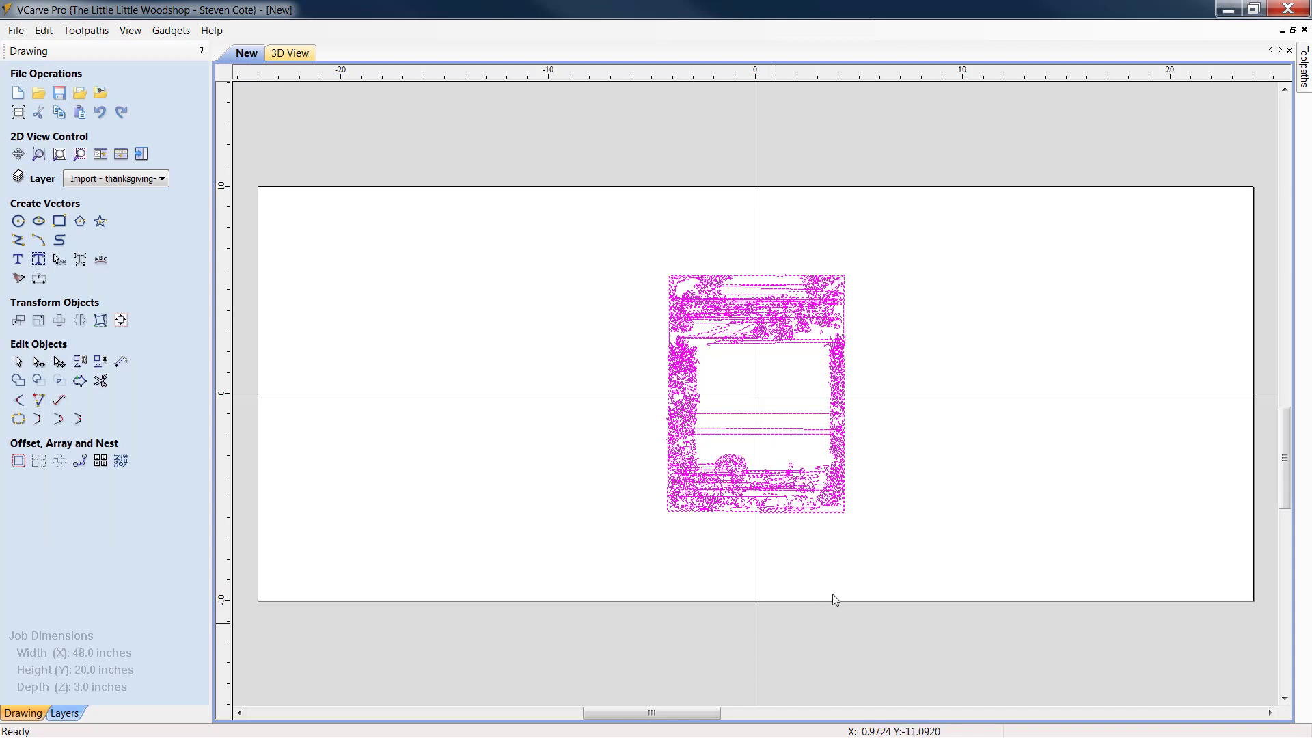
Enlarge the thanksgiving frame from its centre to about 11 by 15 inches, keeping width and height linked
left_click(684, 360)
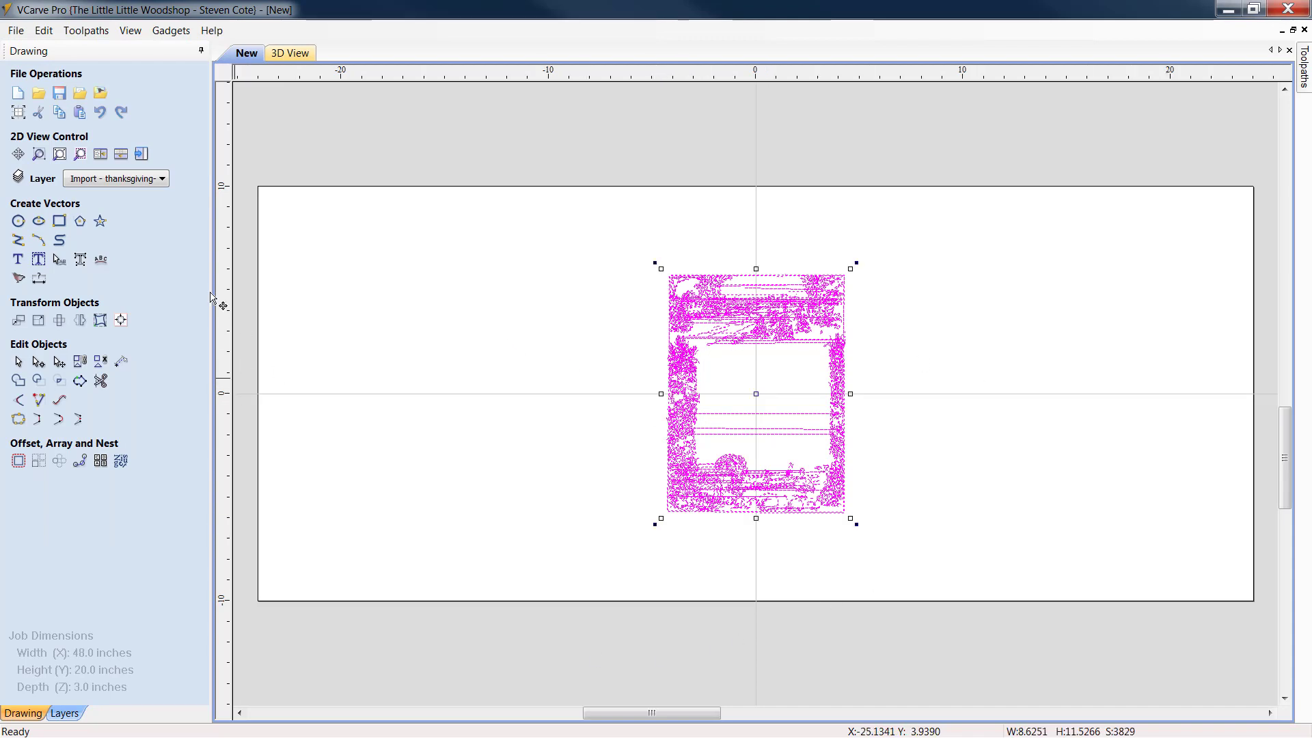
left_click(39, 321)
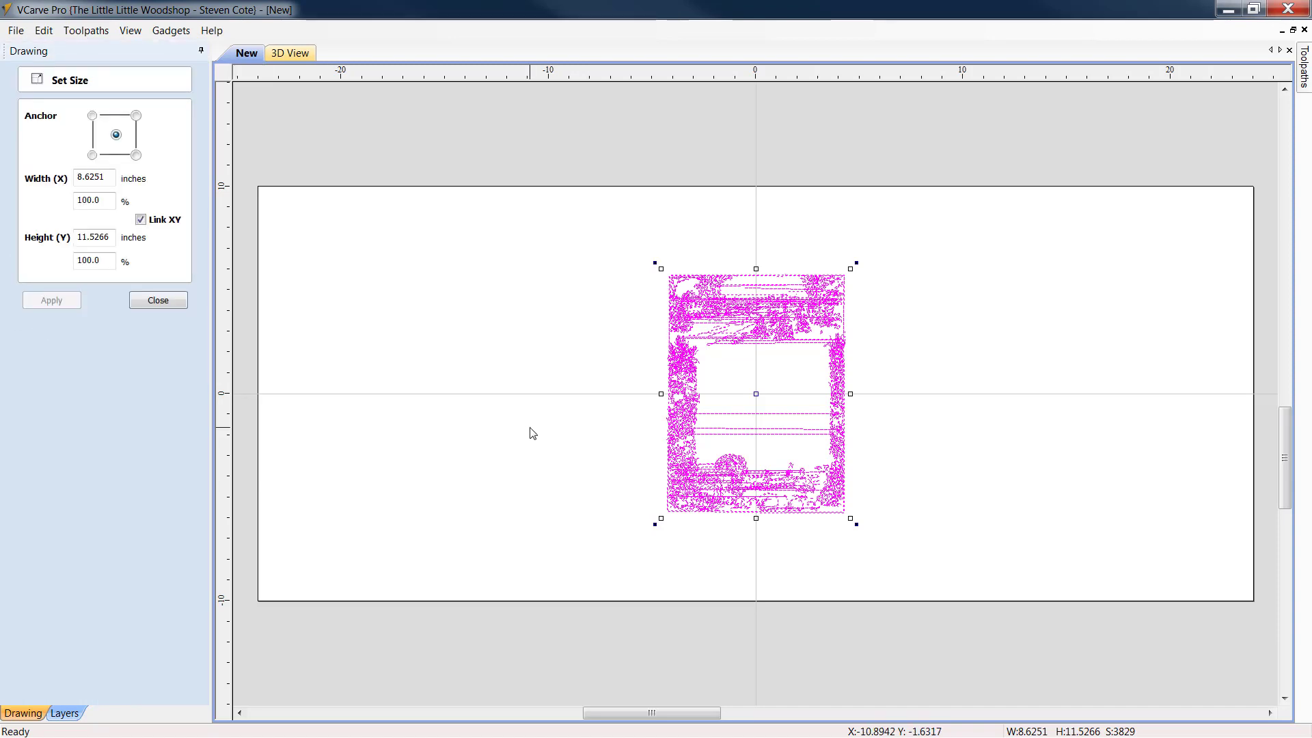
key("Escape")
Delete the three stray horizontal lines crossing the open area in the middle of the frame
scroll(779, 419, "up", 2)
left_click_drag(809, 478, 735, 329)
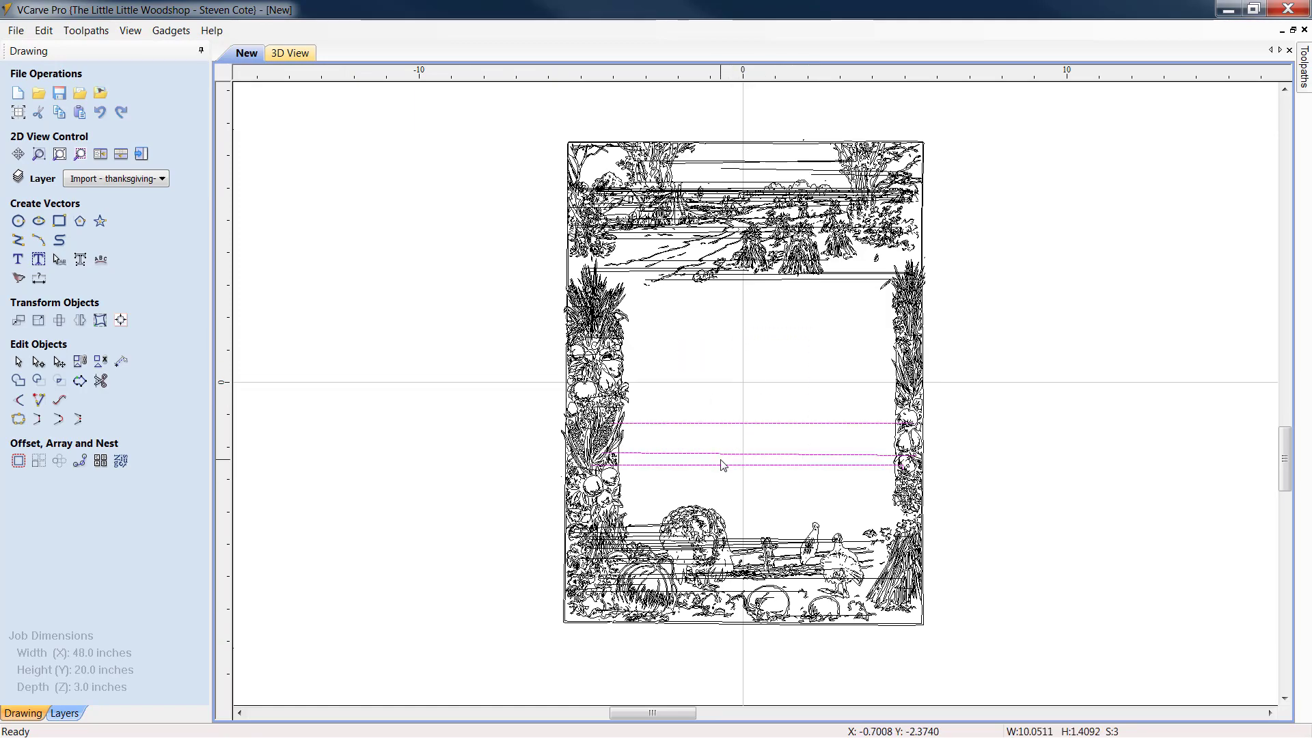
key("Delete")
Delete the stray horizontal lines running through the sky and along the horizon of the upper farm scene
scroll(714, 149, "up", 5)
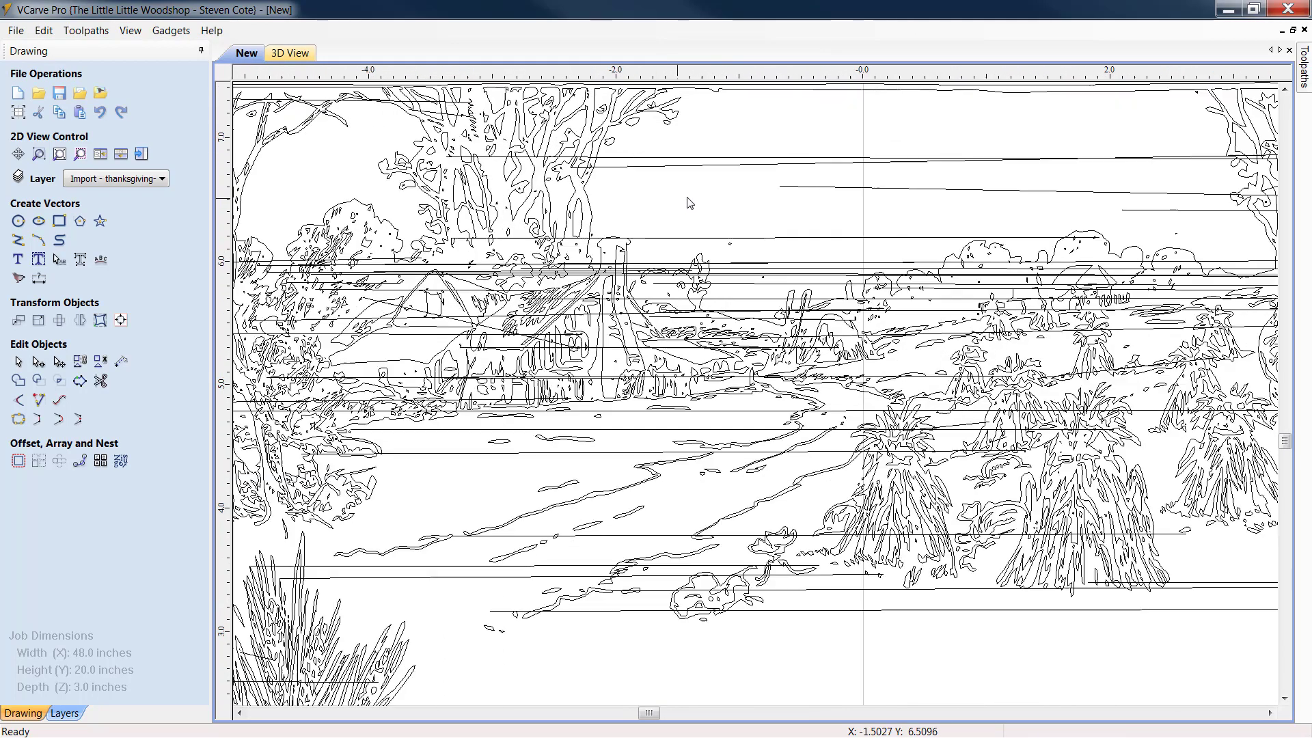
left_click_drag(859, 234, 778, 137)
key("Delete")
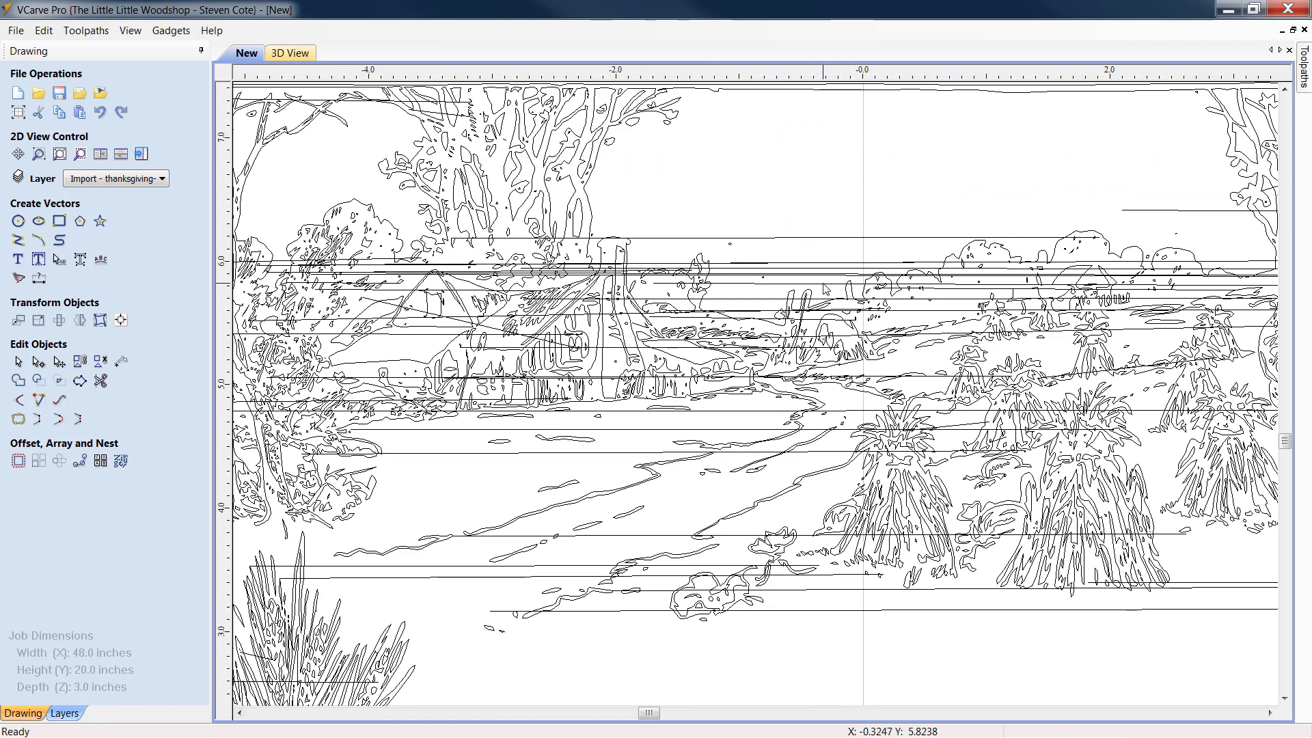
left_click_drag(783, 205, 778, 219)
key("Delete")
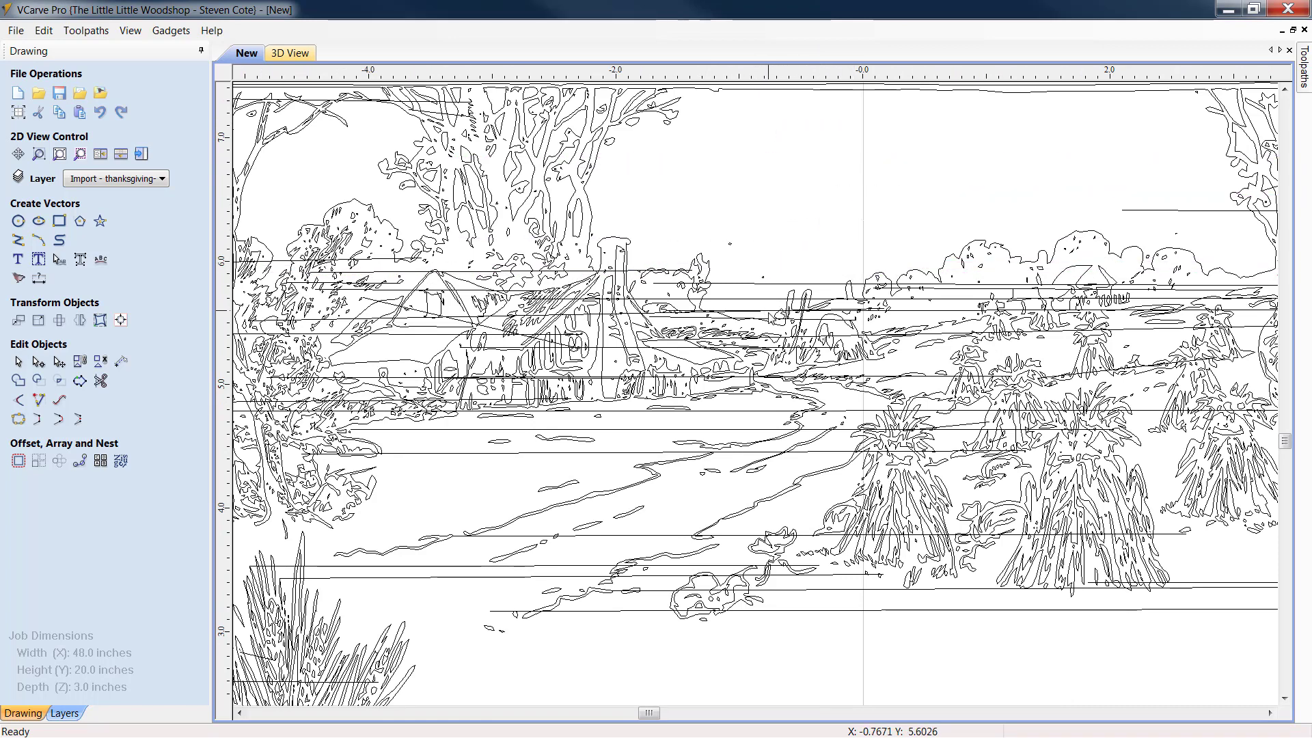
left_click_drag(768, 313, 744, 256)
key("Delete")
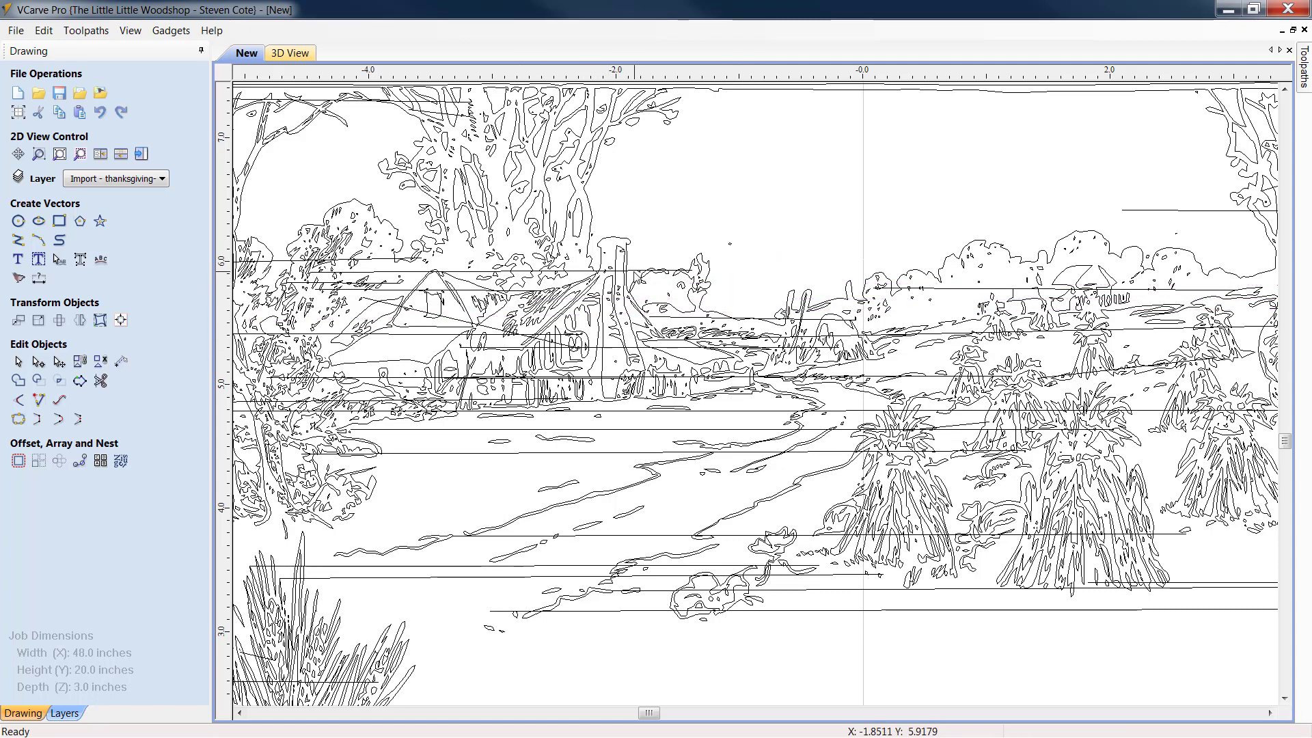
Delete the stray horizontal lines just below the haystacks, along the lower edge of the farm scene
scroll(644, 380, "down", 4)
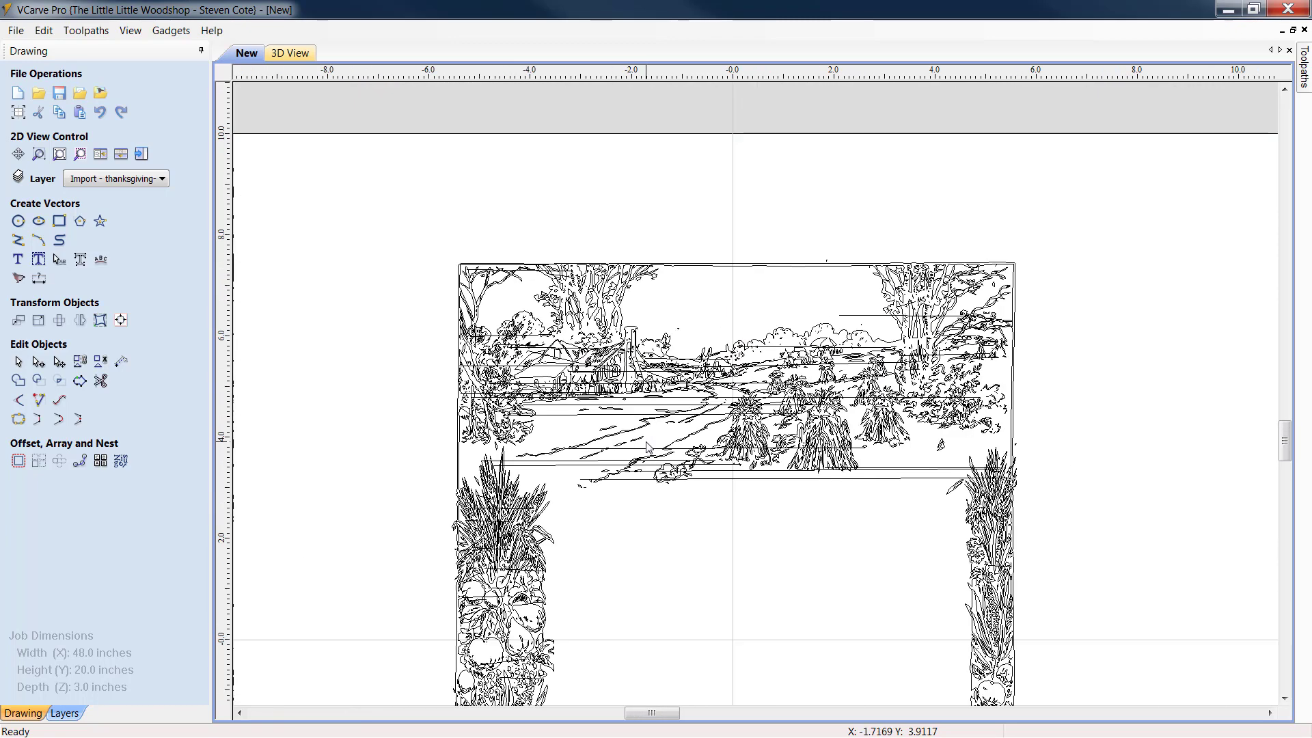
scroll(930, 427, "up", 2)
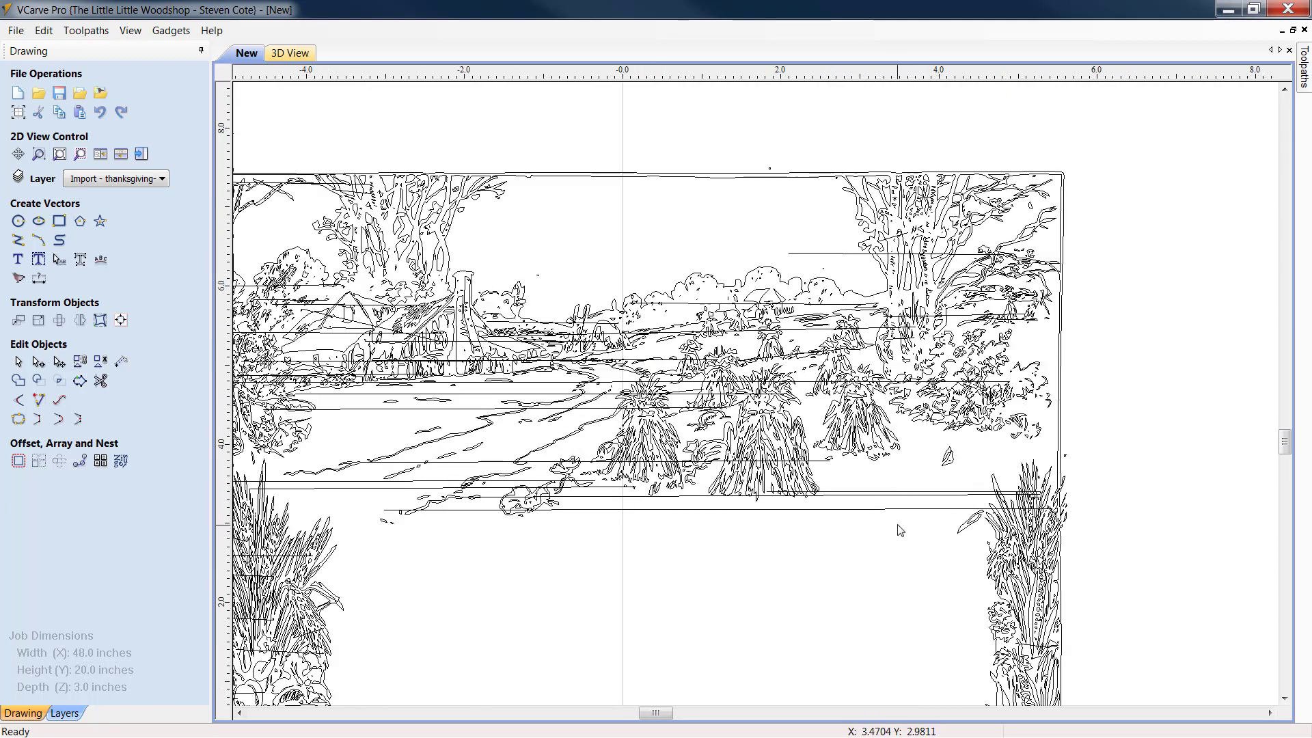
left_click_drag(899, 530, 856, 478)
key("Delete")
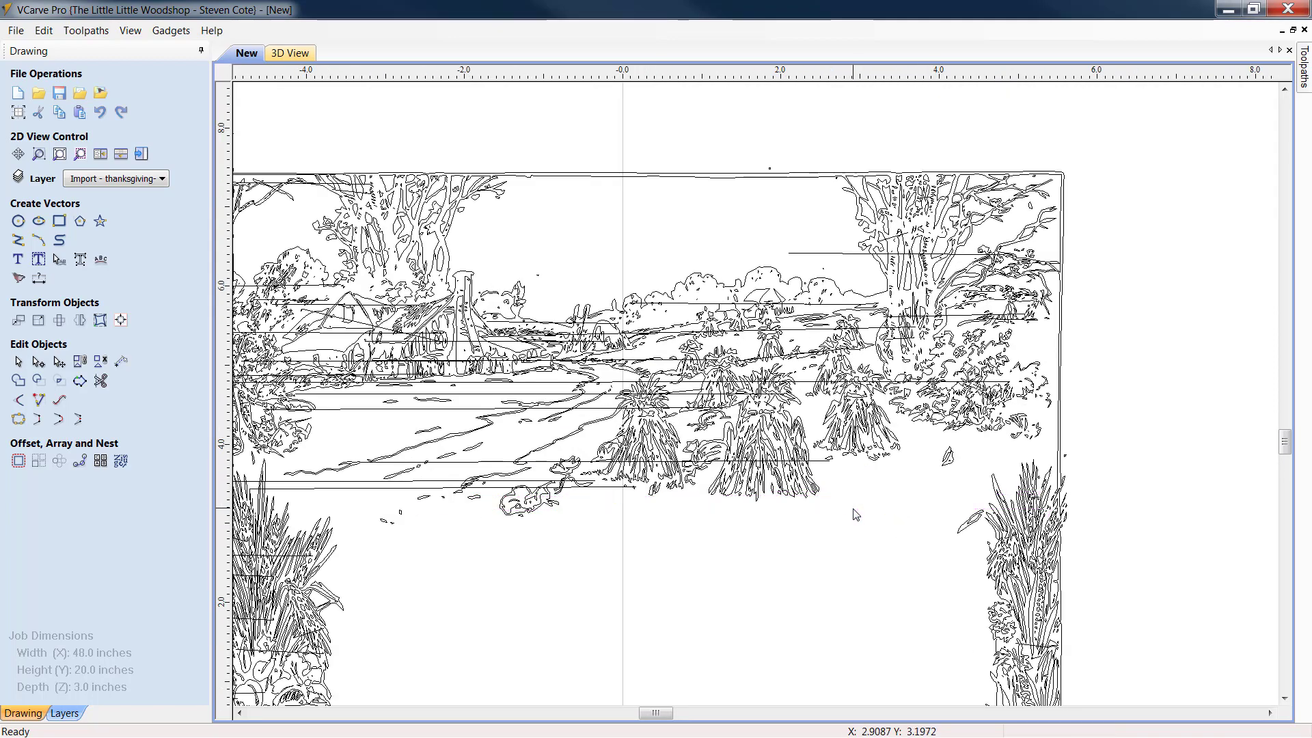
scroll(859, 543, "down", 3)
scroll(957, 601, "up", 6)
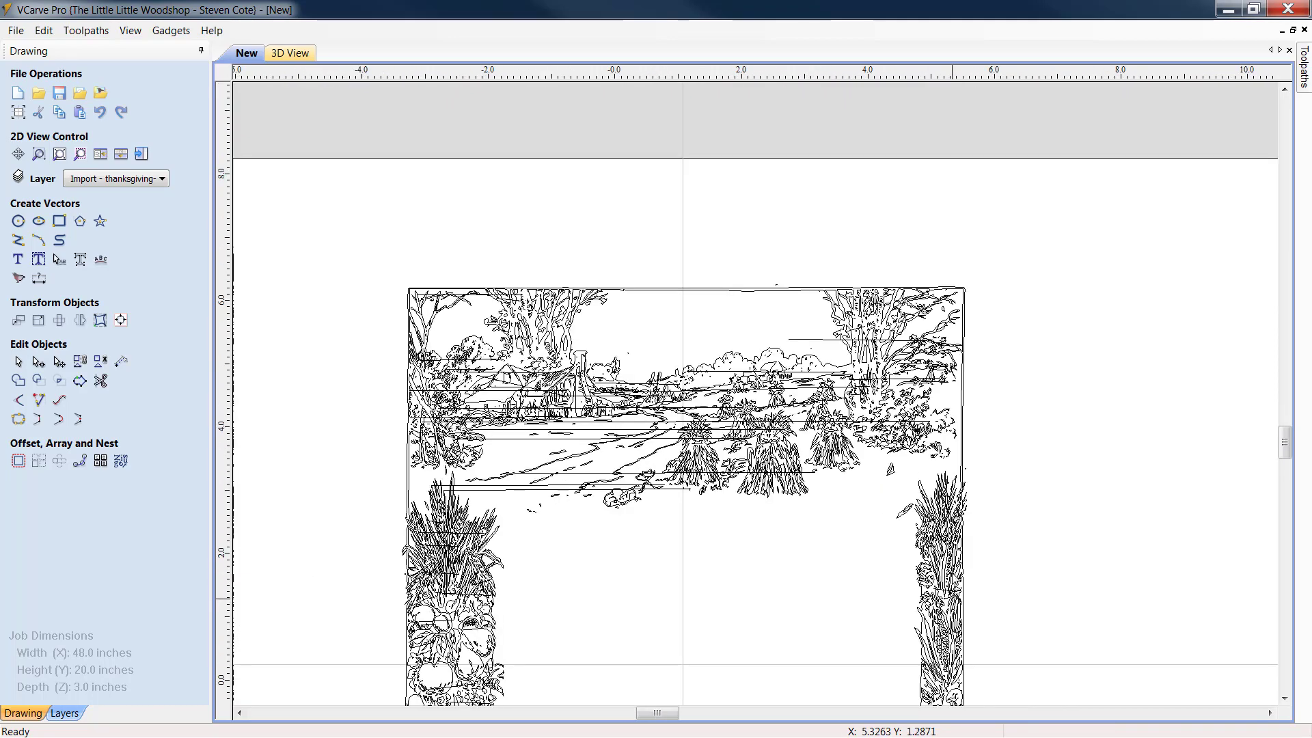
scroll(934, 448, "down", 5)
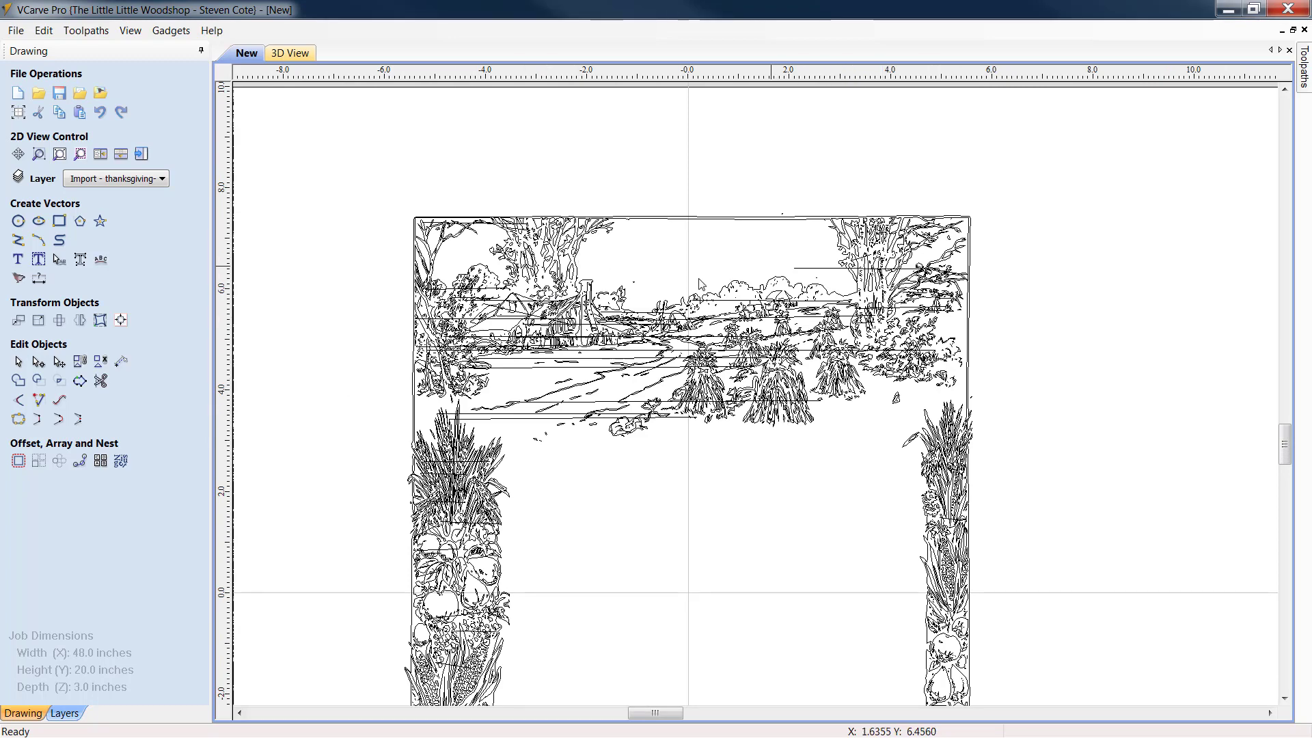
scroll(889, 537, "down", 2)
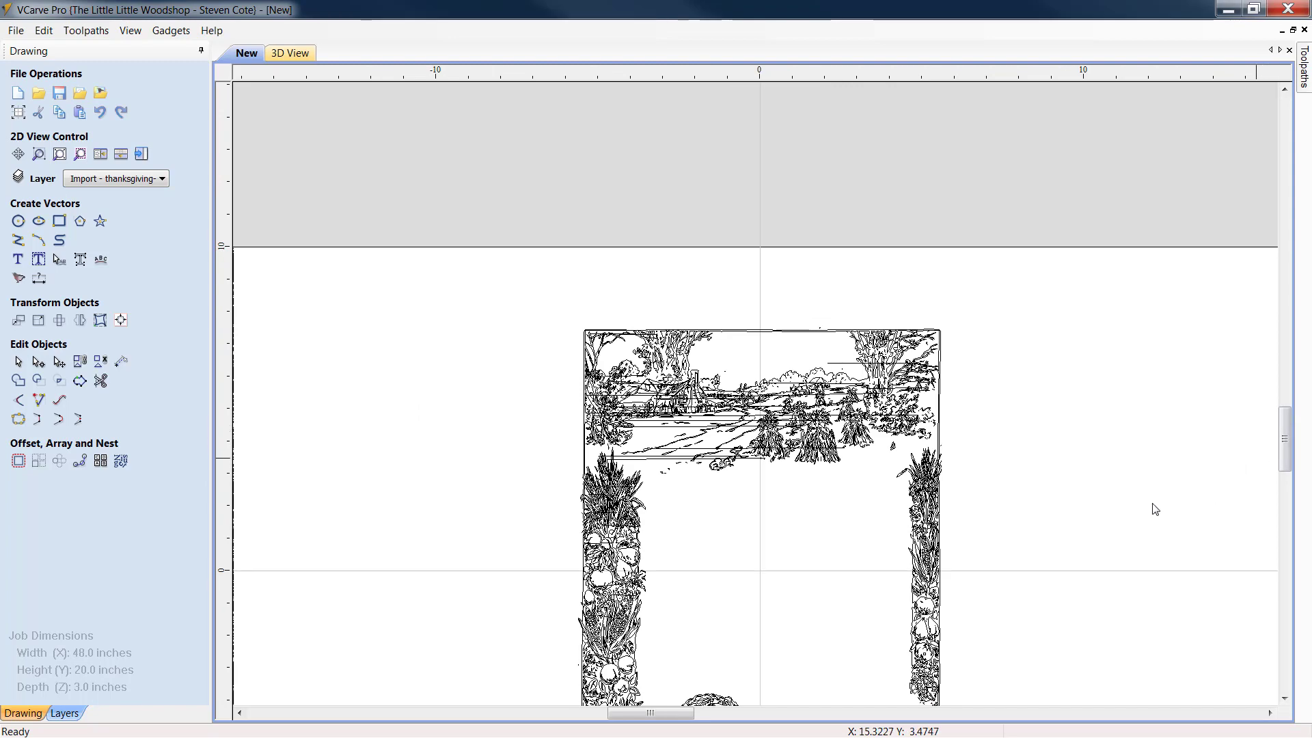
scroll(921, 511, "up", 4)
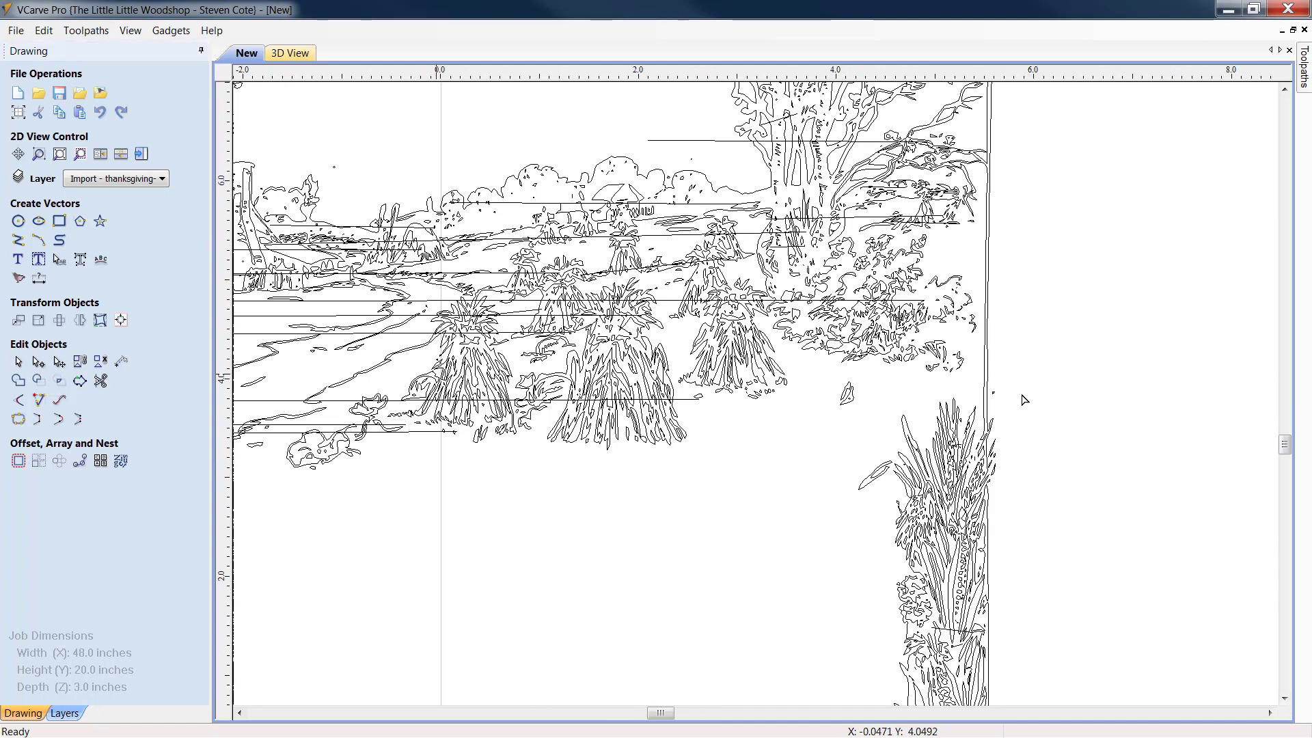
Open the right border vector for node editing and insert a point on its outer line just above the leaf tips
left_click(990, 396)
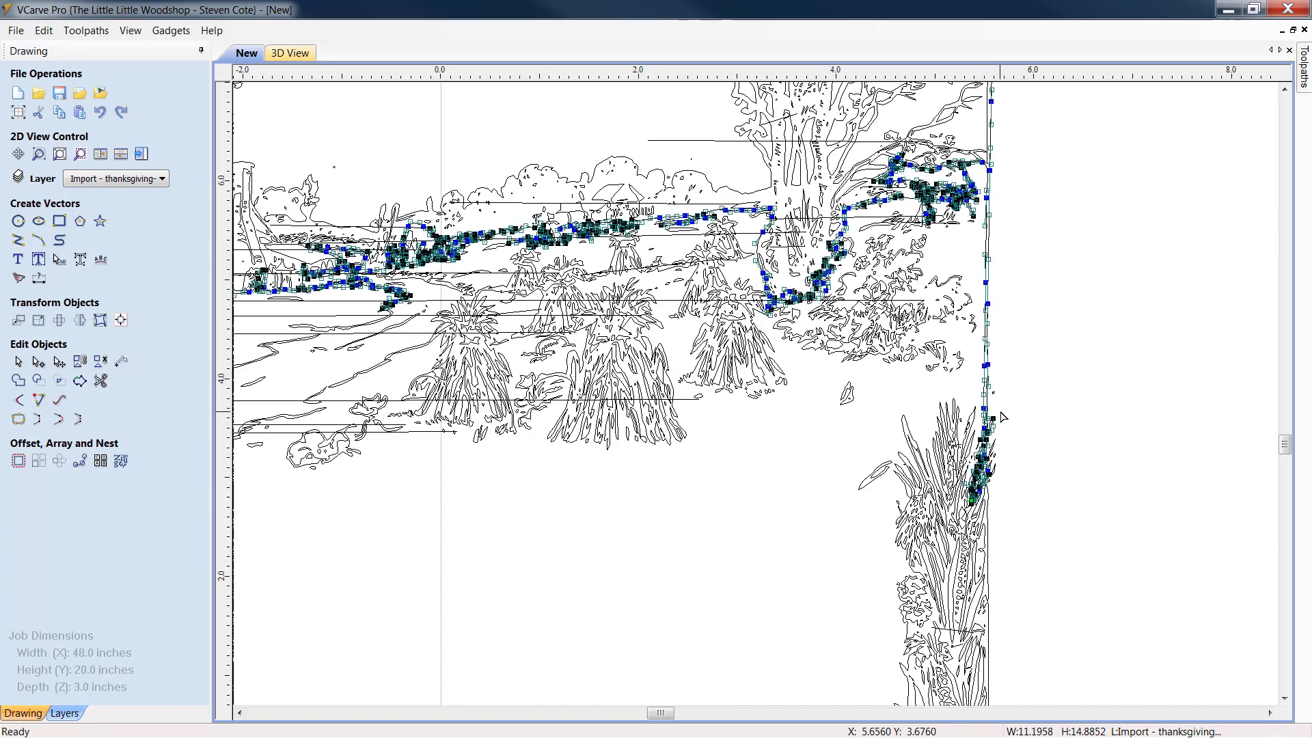
scroll(992, 420, "up", 10)
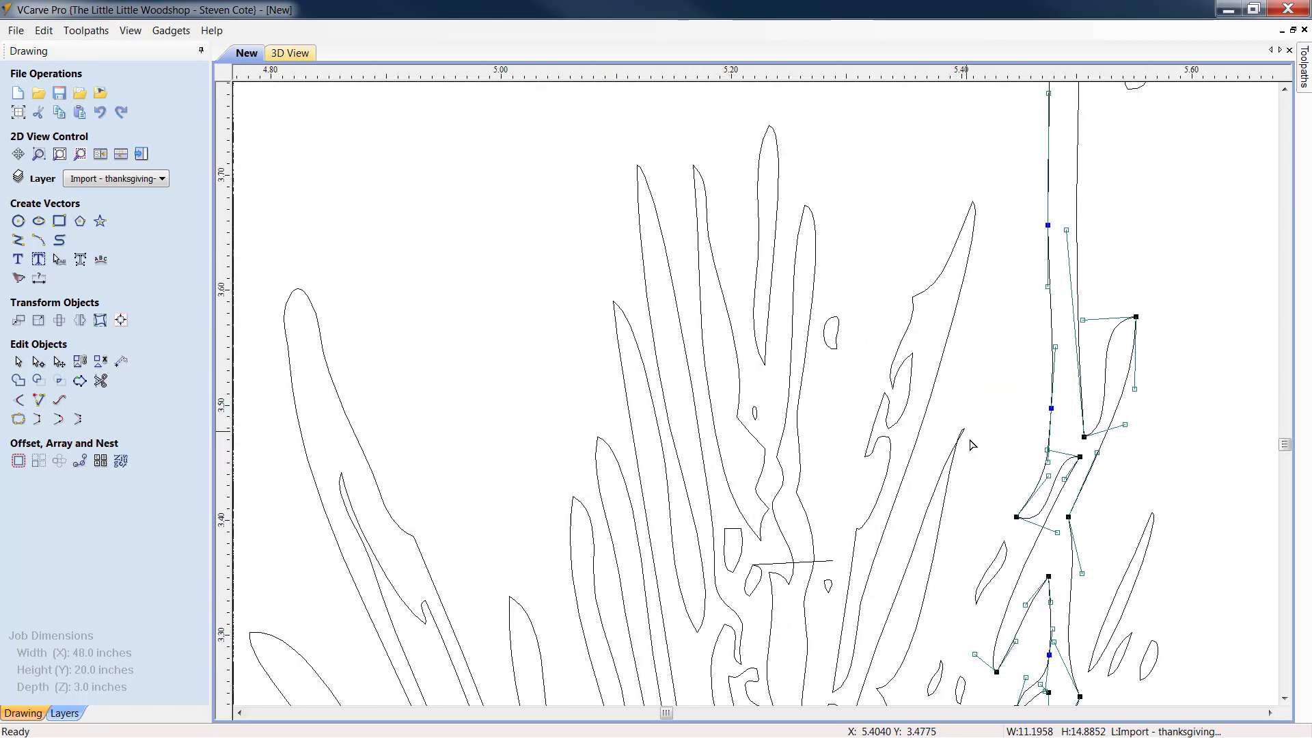
scroll(1150, 211, "down", 5)
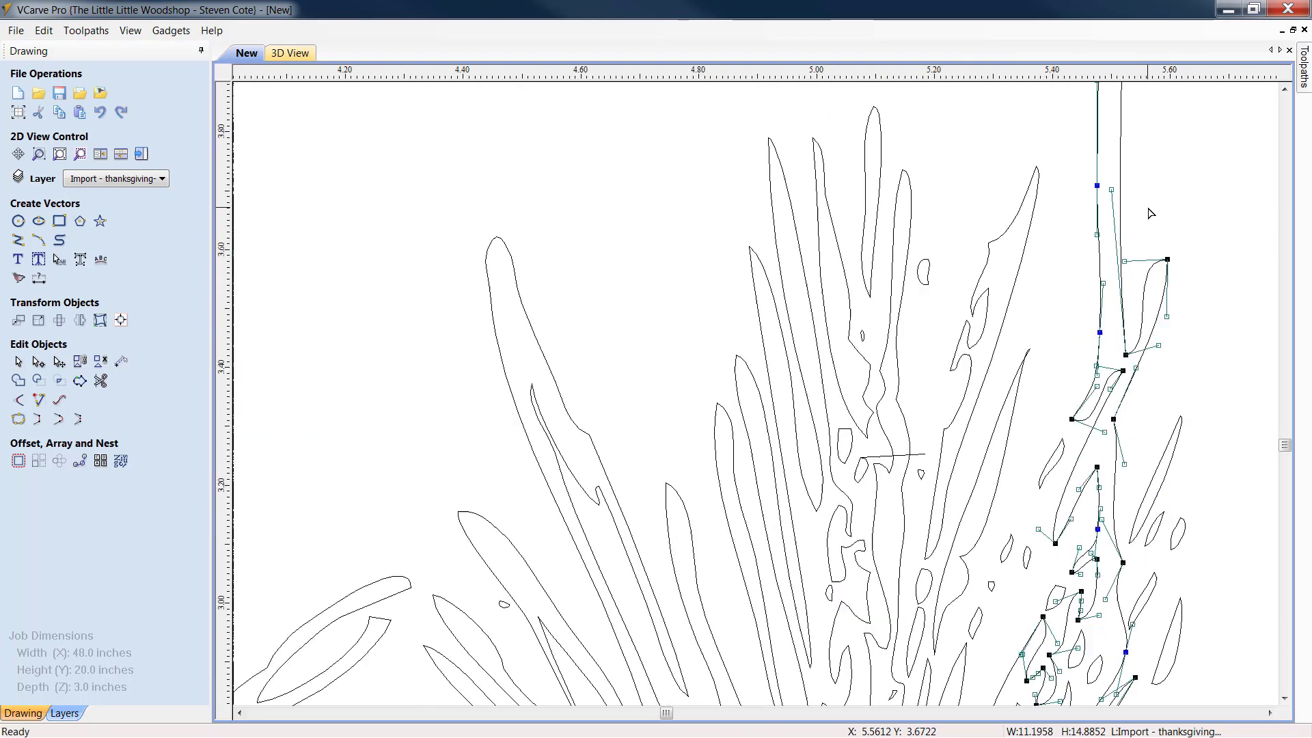
scroll(1151, 211, "down", 1)
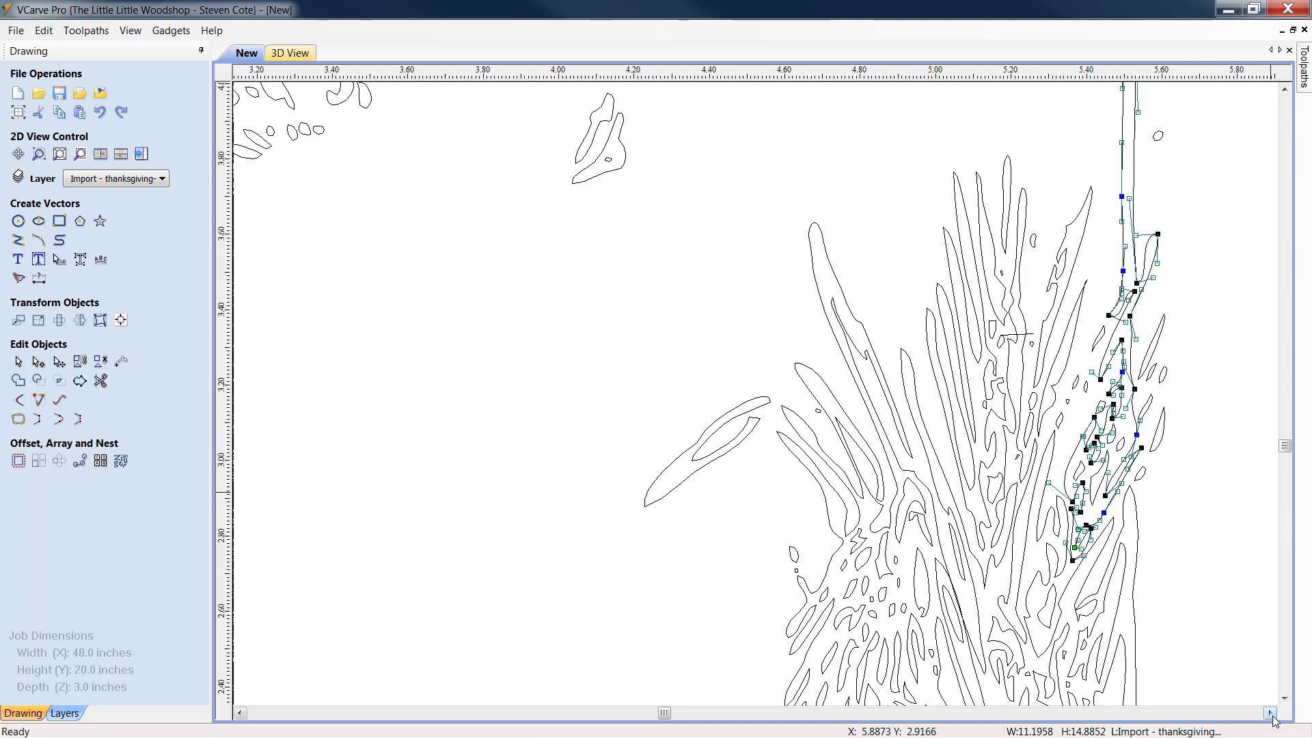
left_click(1270, 713)
scroll(923, 198, "up", 4)
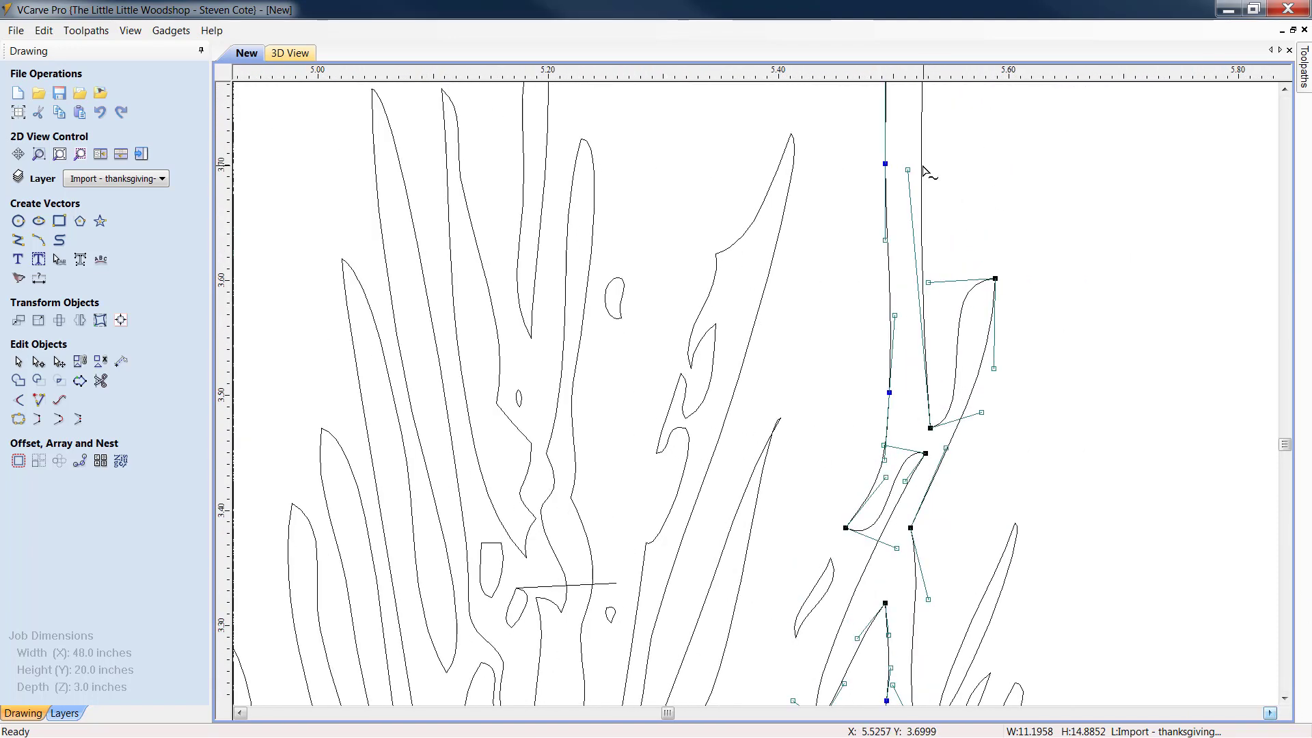
right_click(922, 170)
left_click(1005, 226)
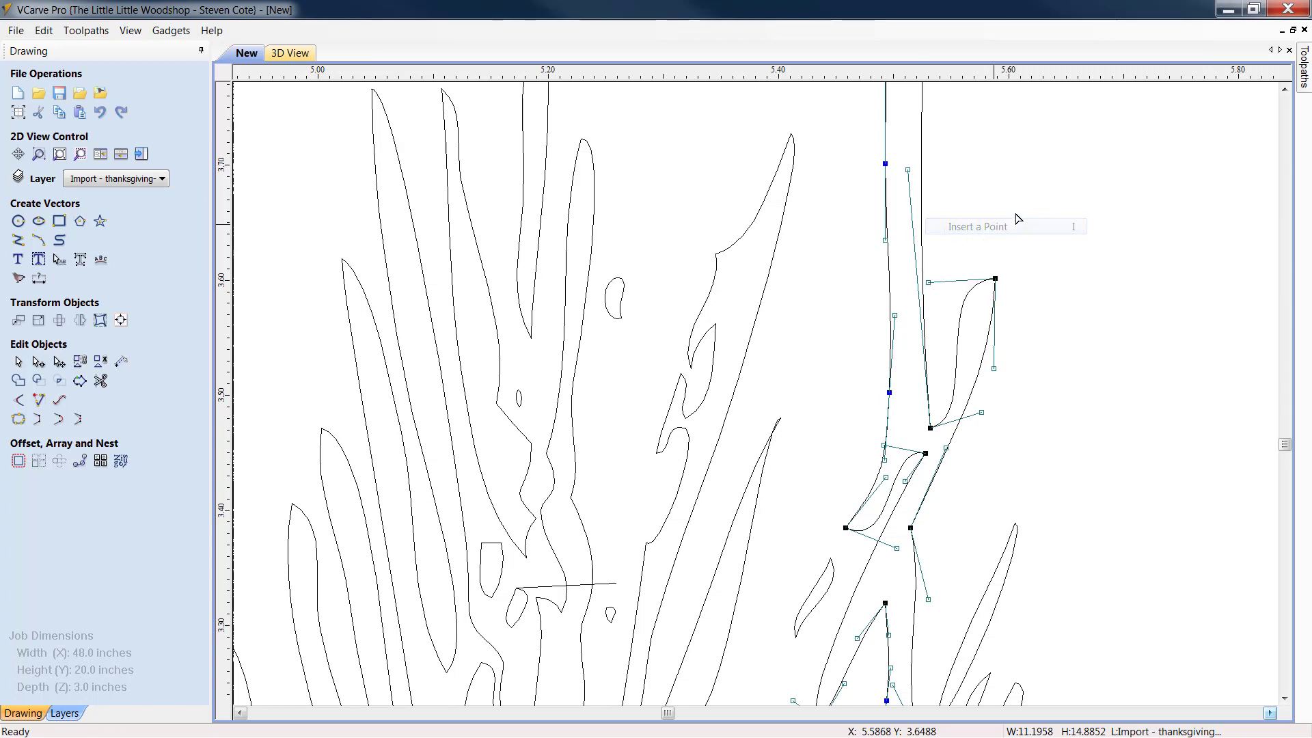
Delete the inner and outer border spans just above the right-hand plant column, separating the border from the leaves
right_click(886, 215)
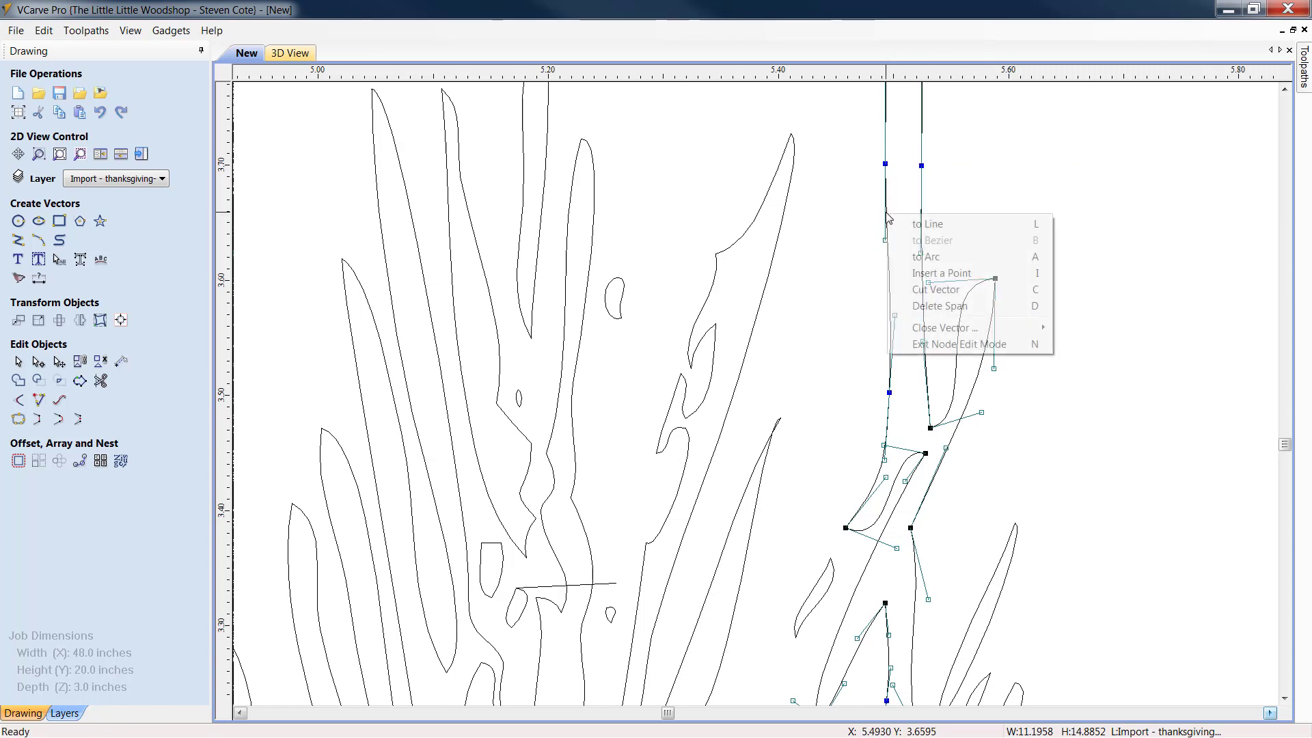
left_click(925, 306)
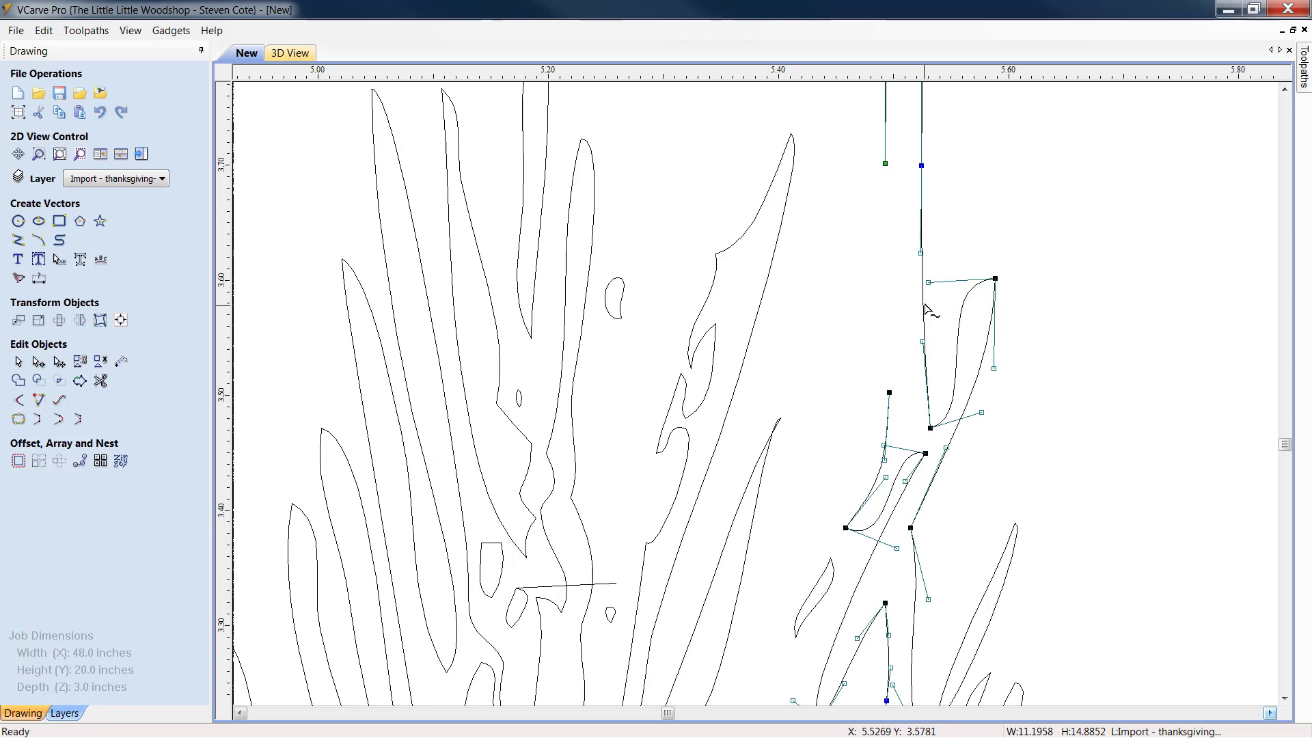
right_click(922, 254)
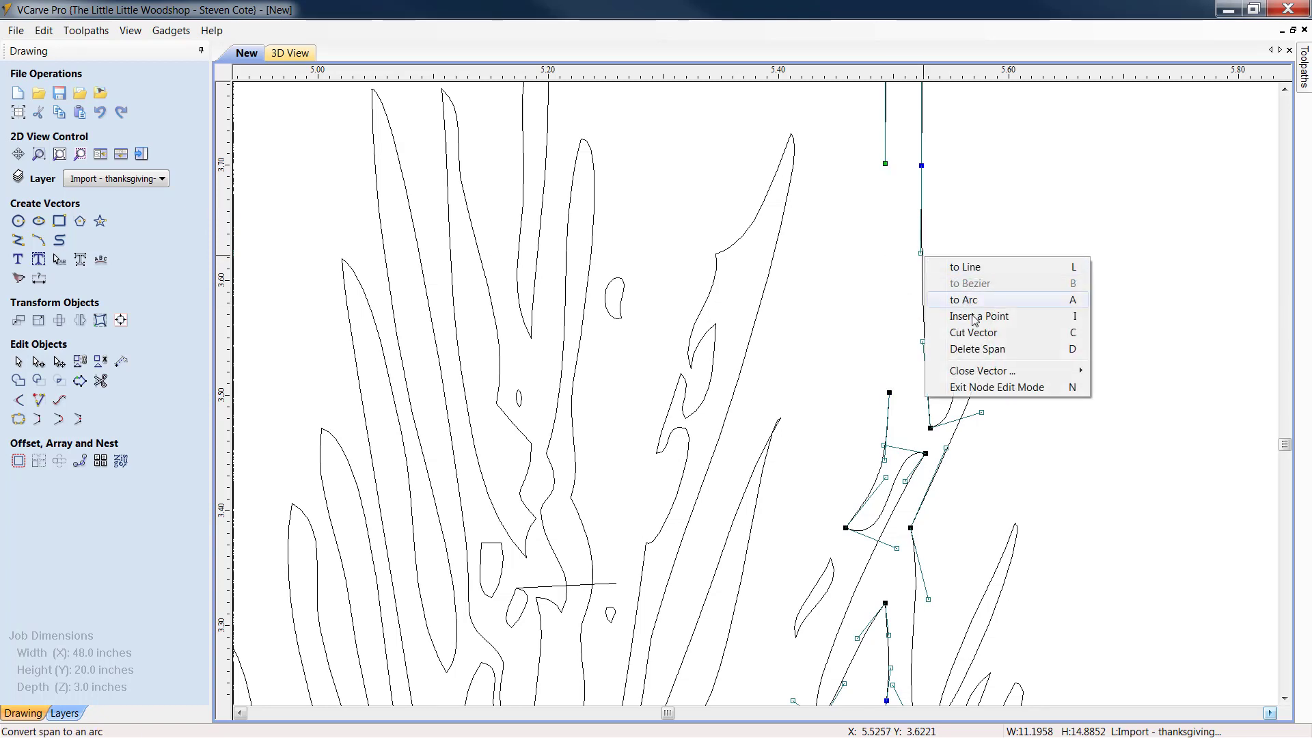
left_click(995, 356)
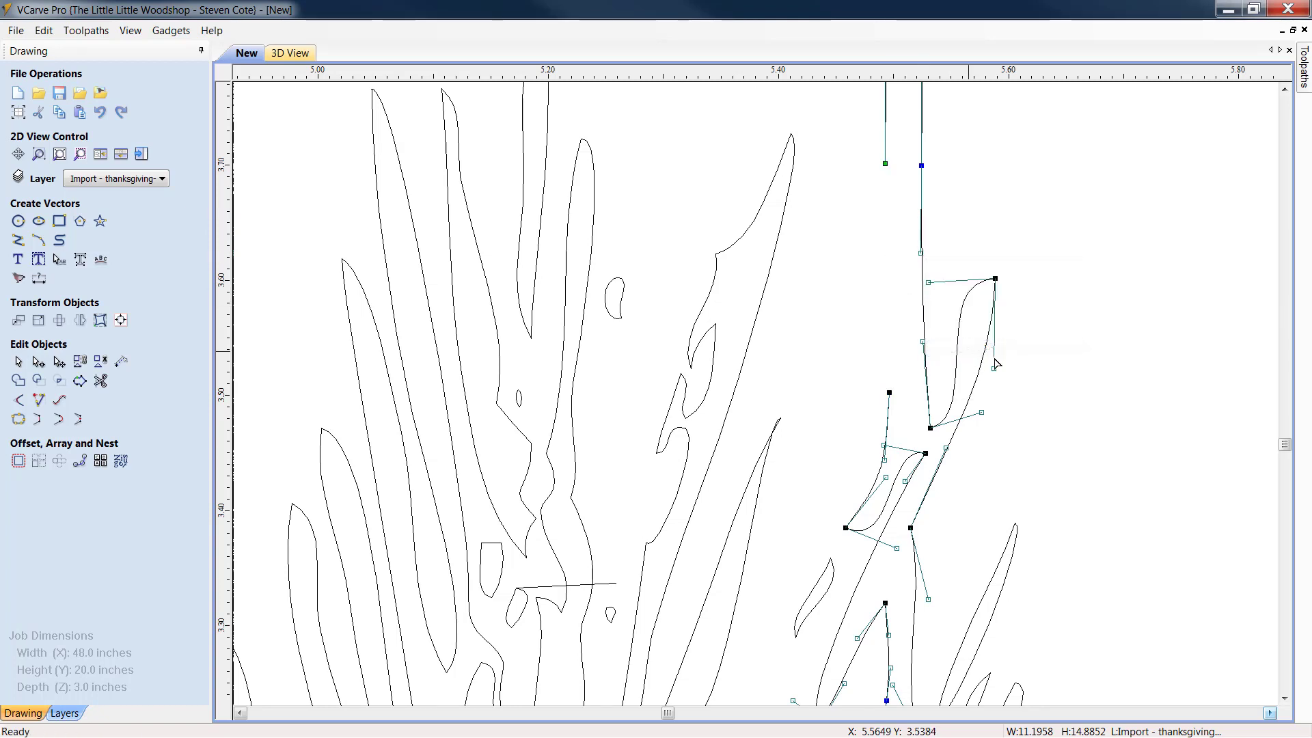
left_click(971, 407)
scroll(977, 396, "down", 6)
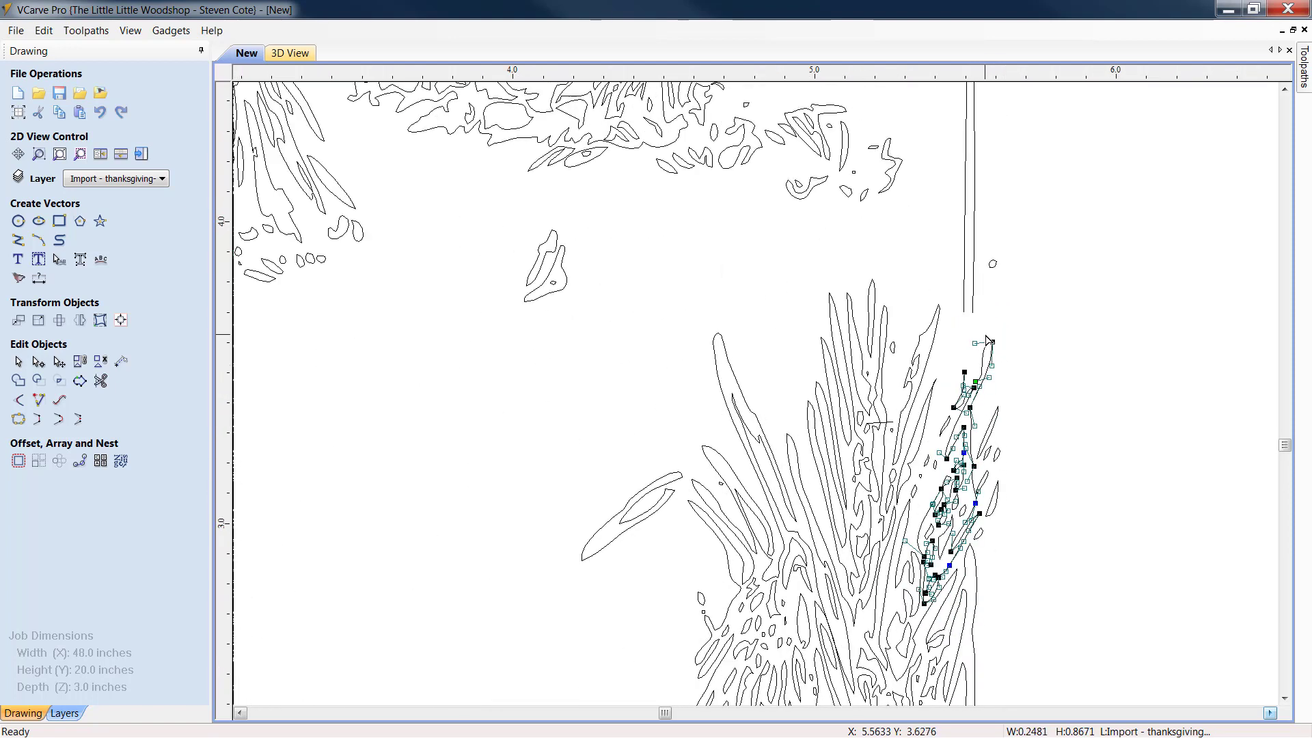
Close the open lower end of the right border strip with a smooth curve
left_click(972, 314)
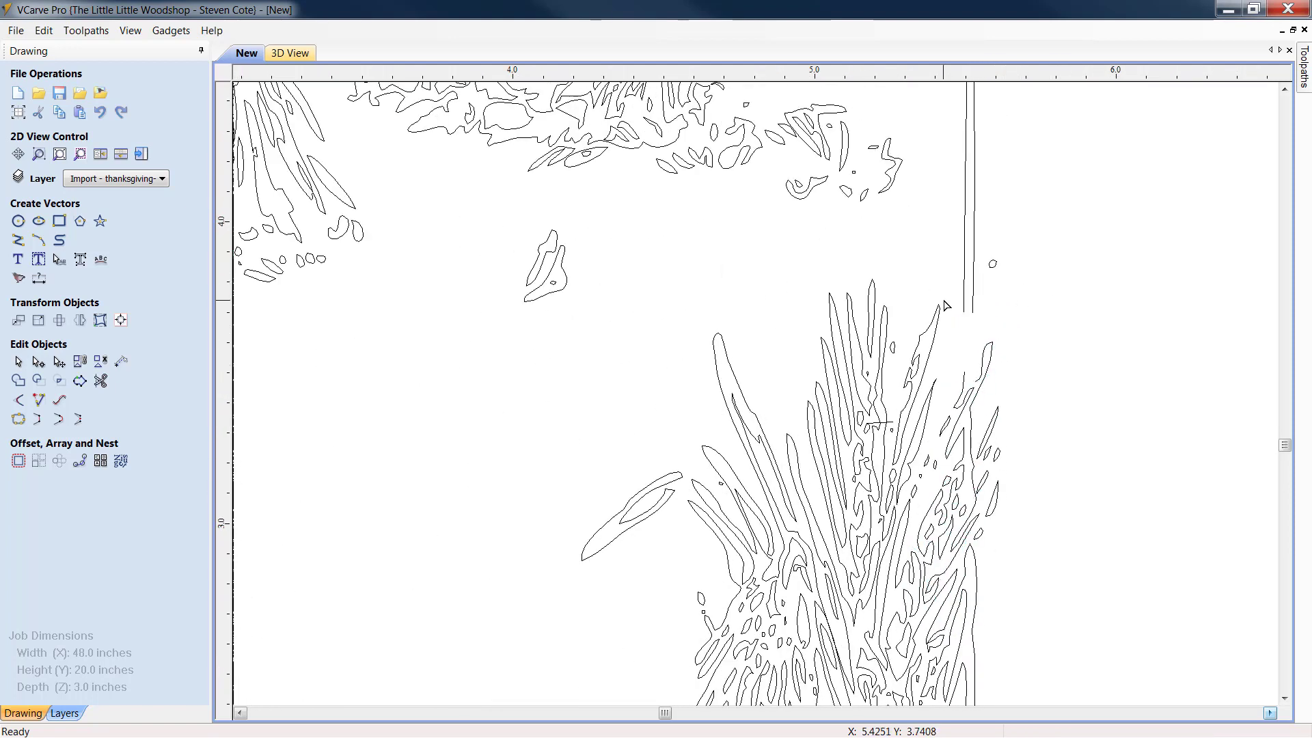
left_click(976, 314)
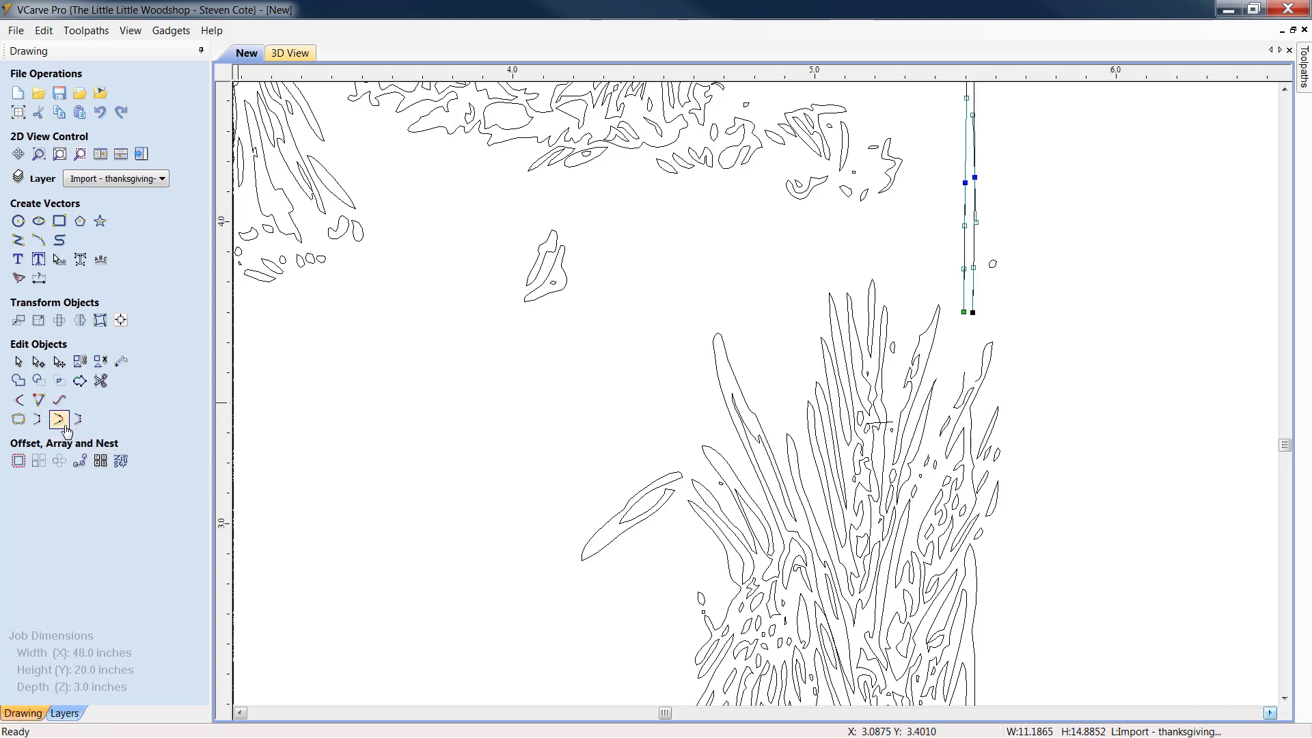
left_click(66, 426)
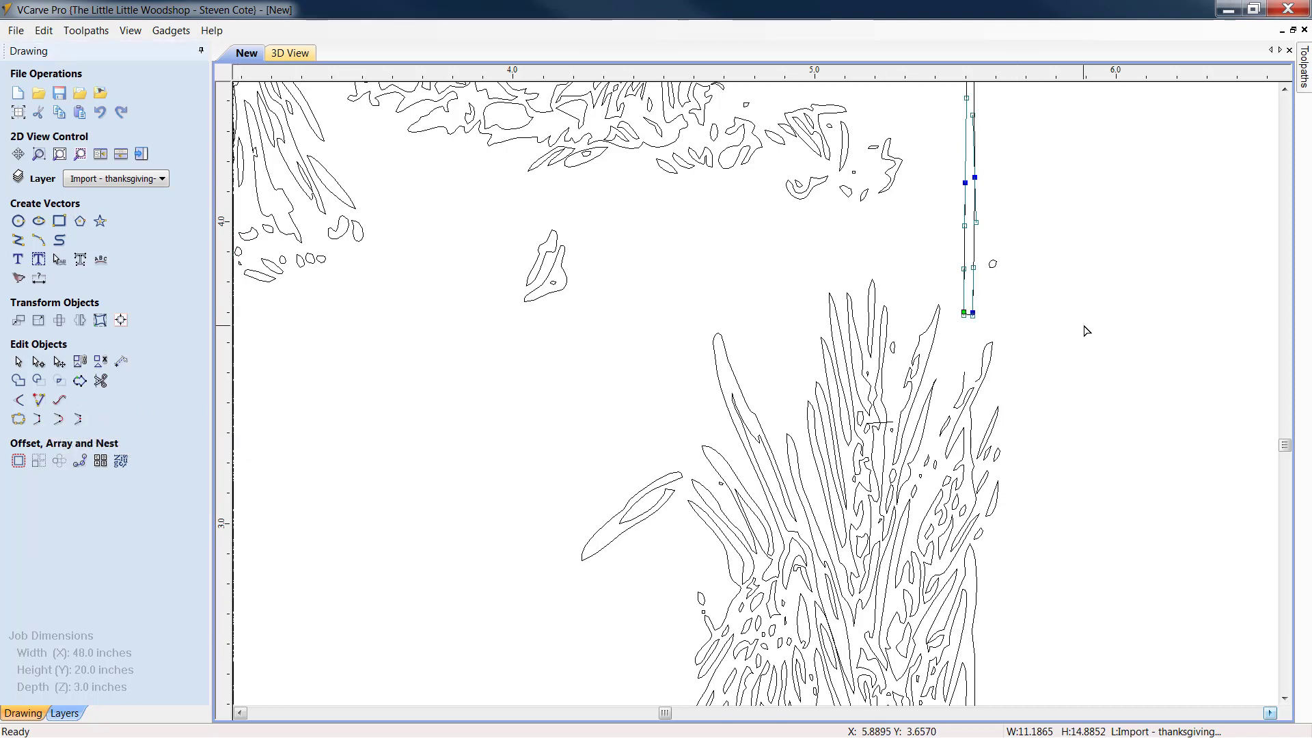
left_click(595, 403)
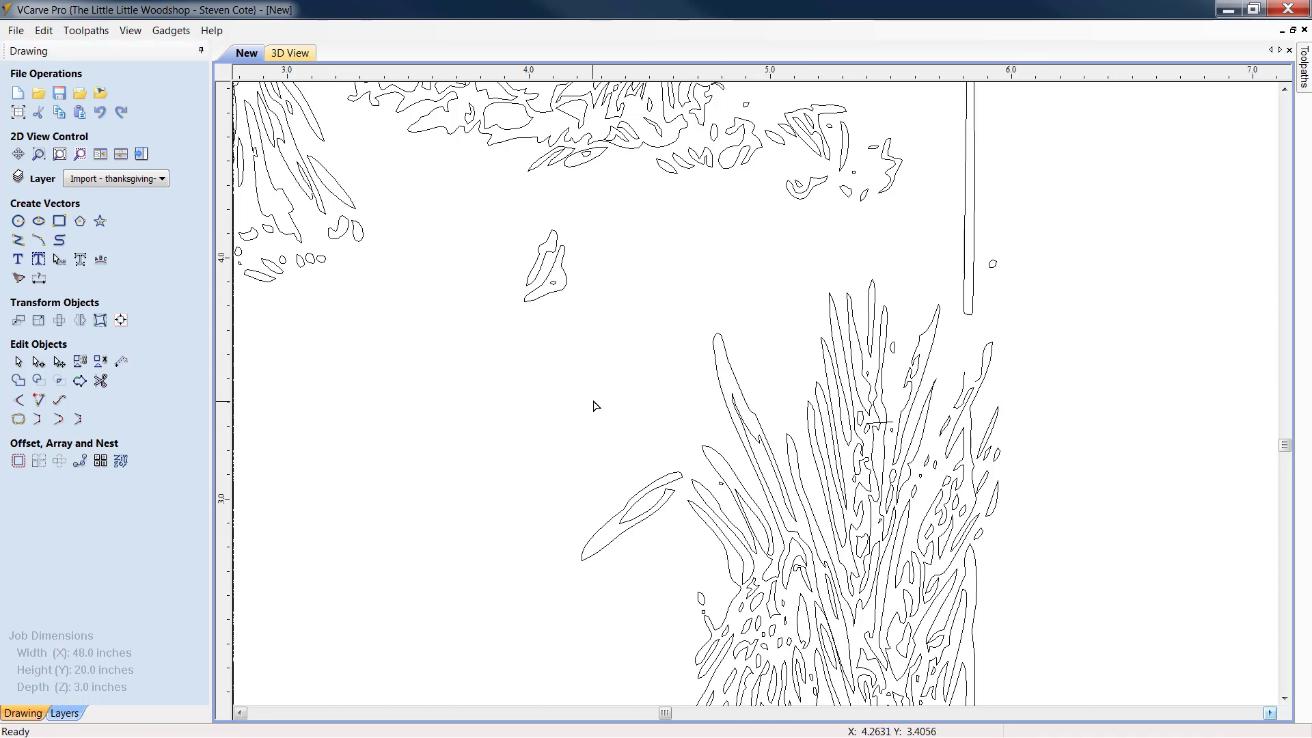
Open the left border vector for node editing and insert a point on its outer line beside the lower tree foliage
scroll(596, 401, "down", 5)
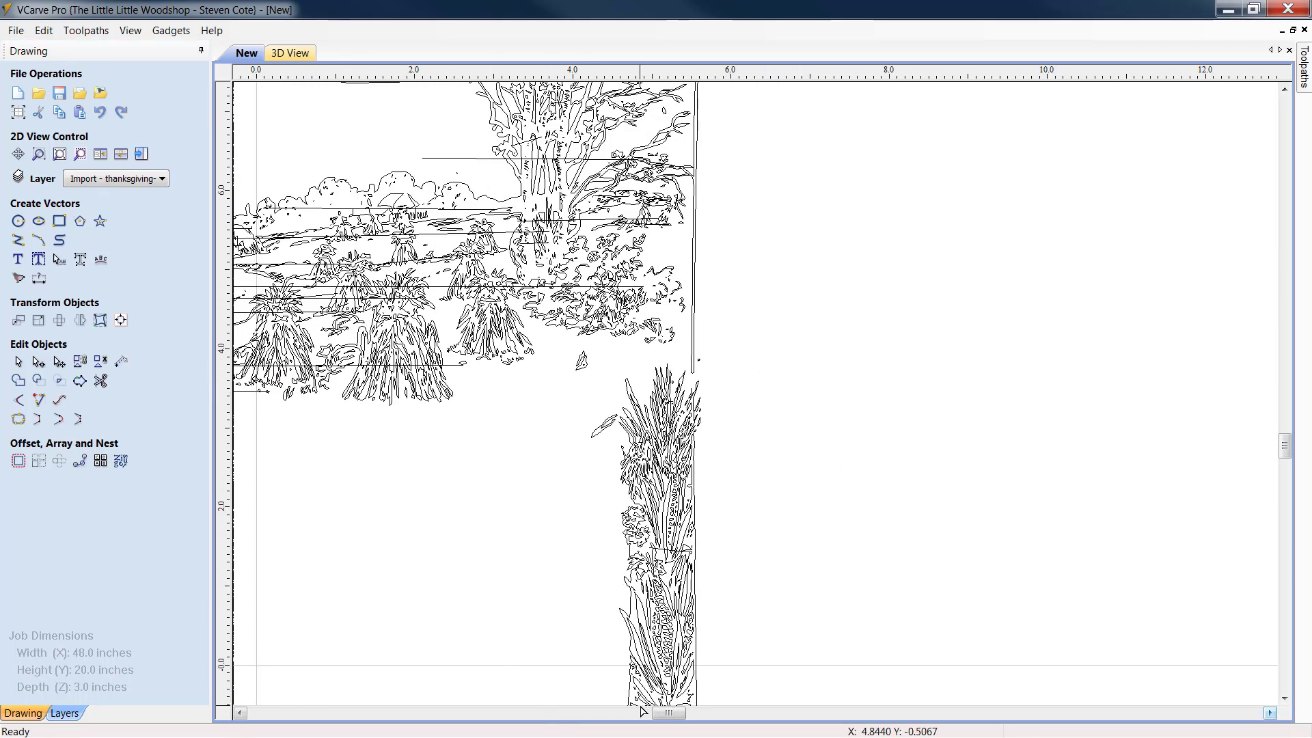
left_click_drag(662, 712, 643, 714)
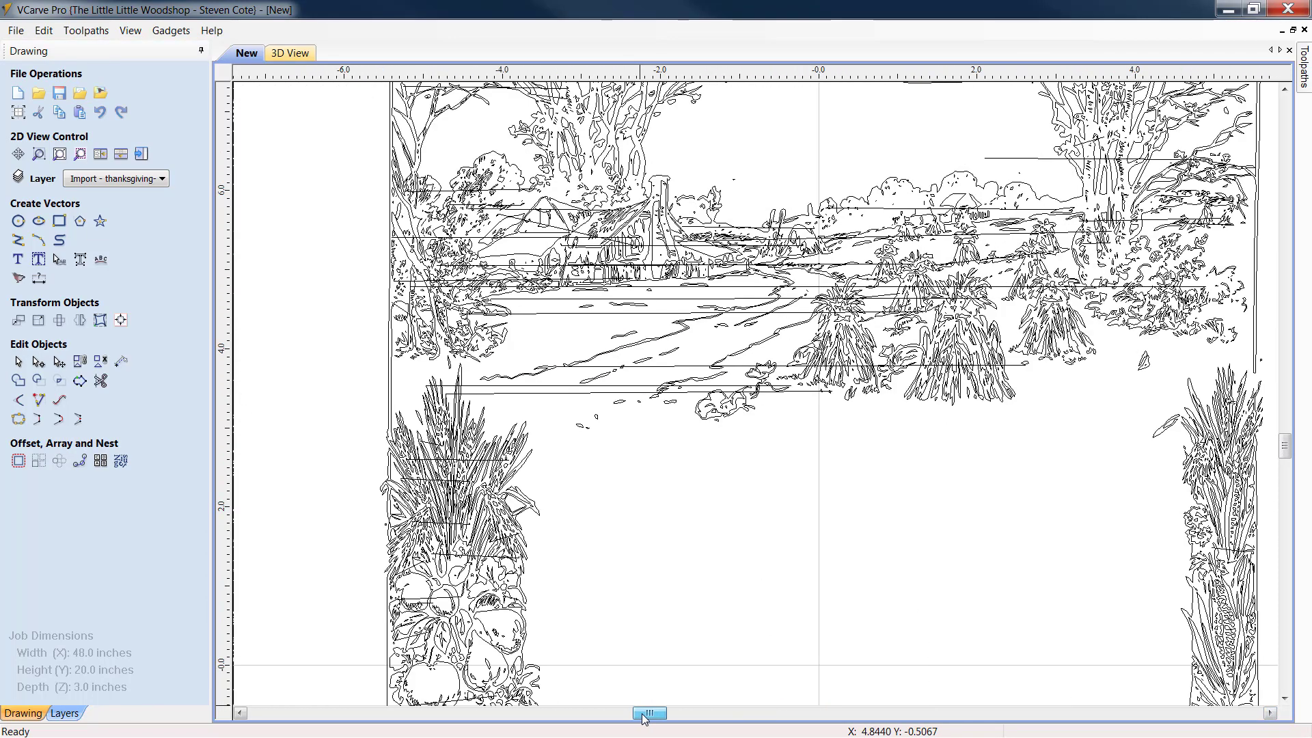
scroll(331, 410, "up", 3)
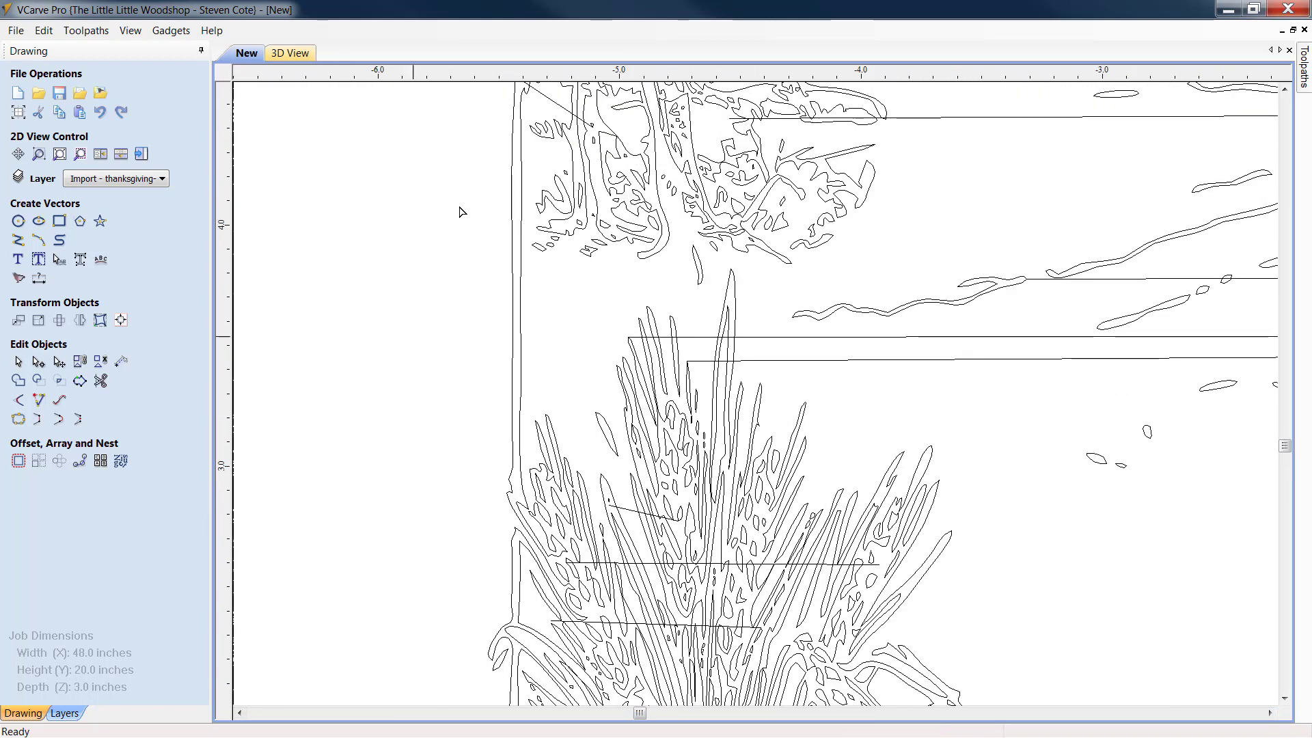
left_click(1284, 90)
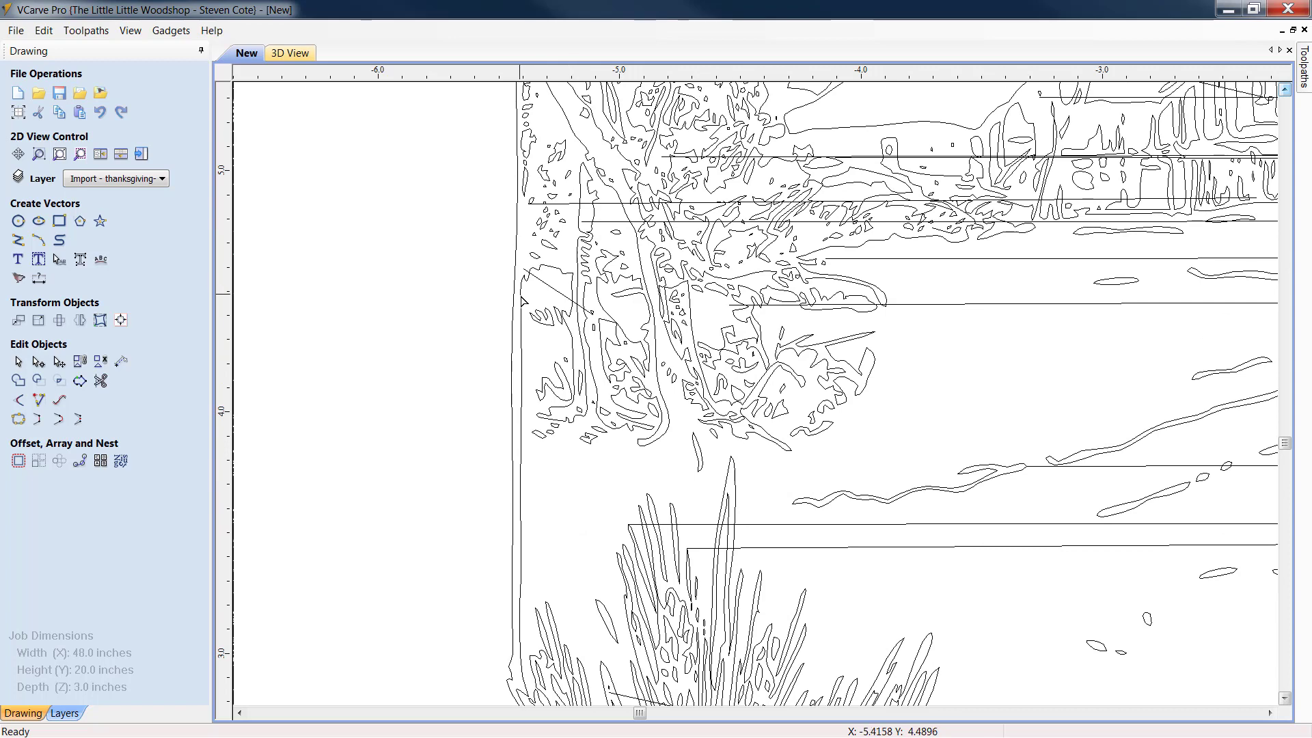
left_click(522, 300)
scroll(528, 321, "up", 3)
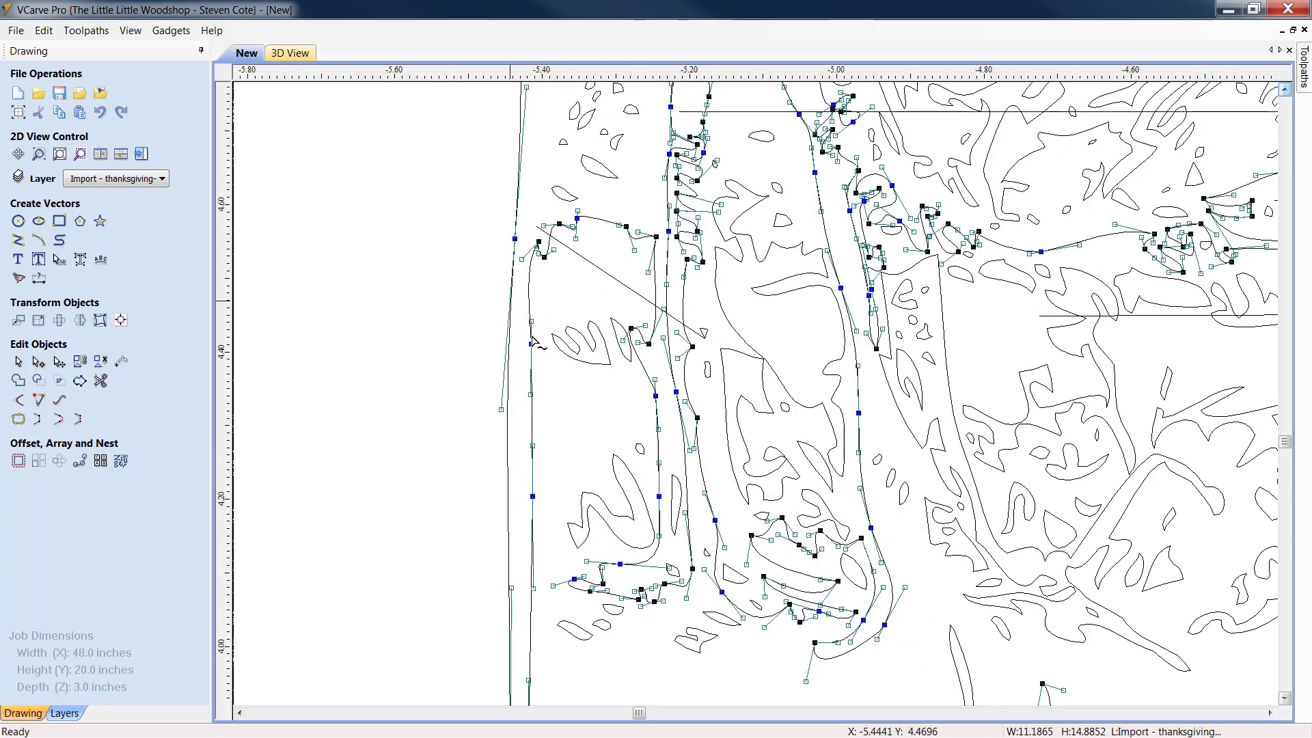
scroll(534, 356, "up", 1)
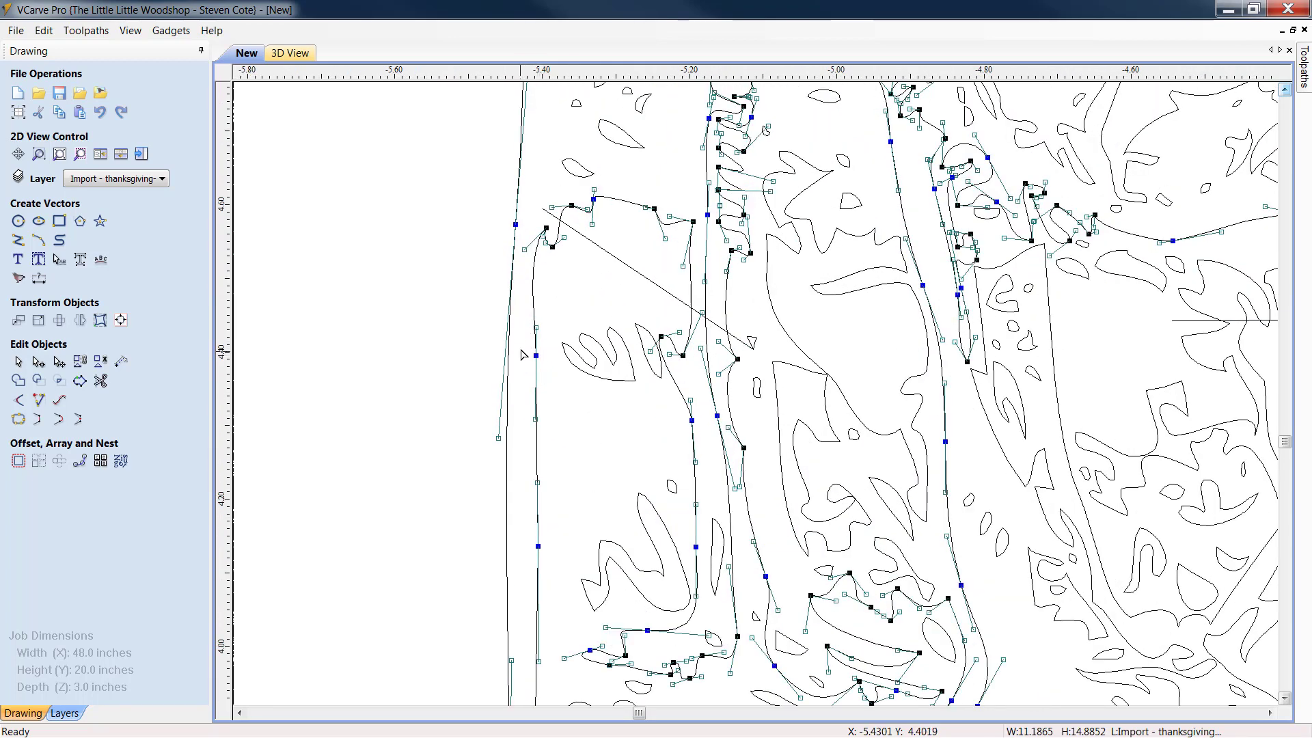
right_click(509, 354)
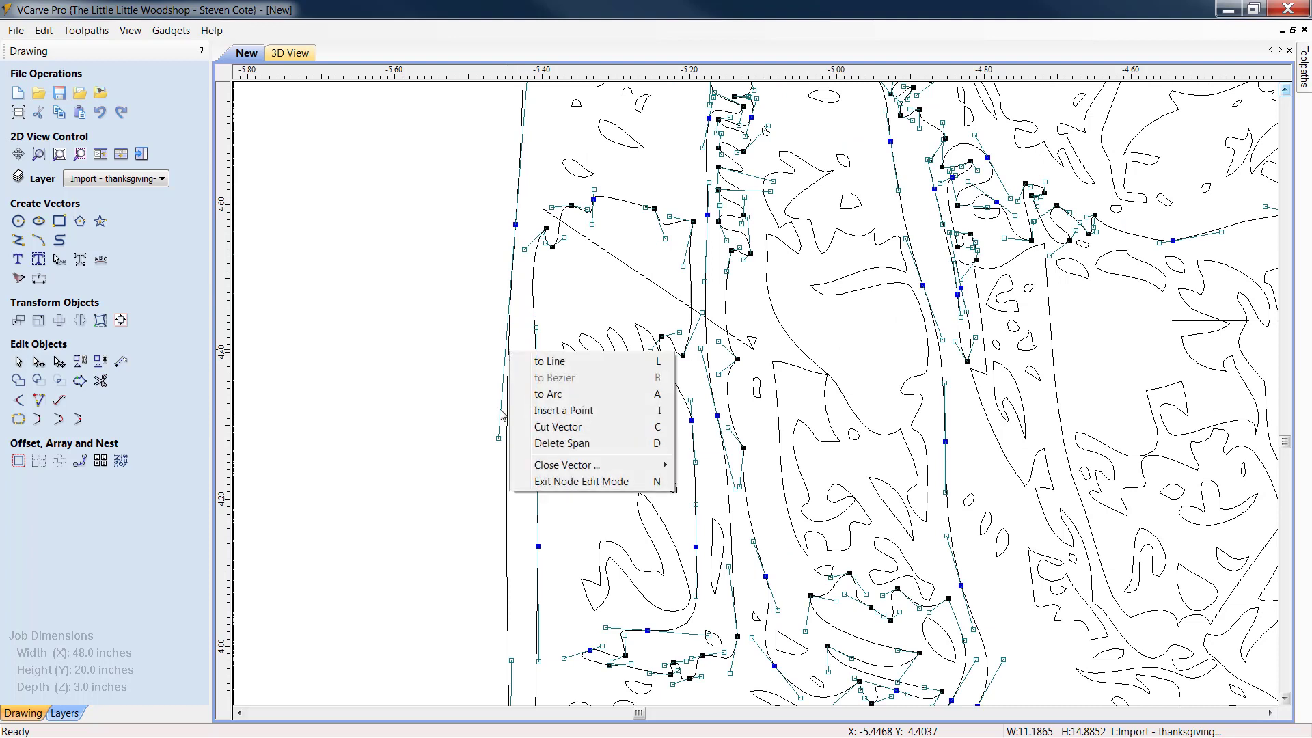
left_click(543, 413)
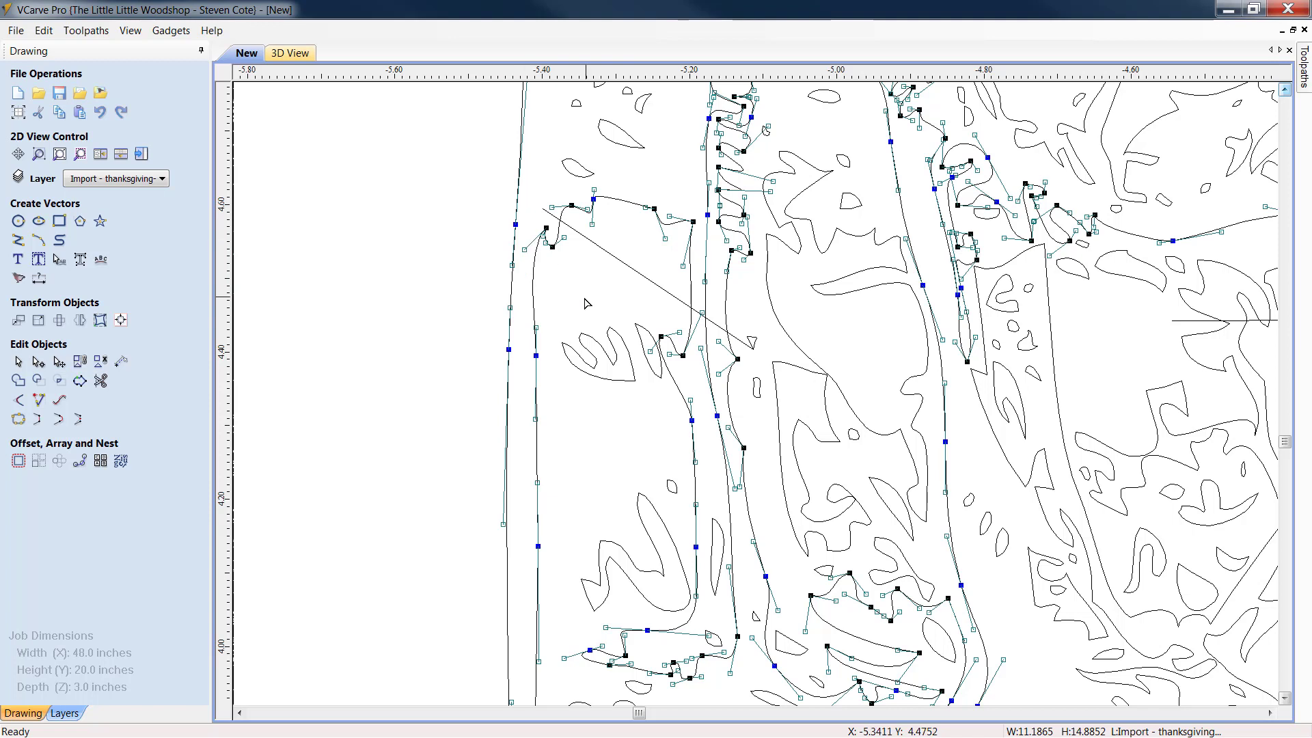
Delete the inner and outer spans of the left border beside the tree foliage, separating its lower part
right_click(537, 294)
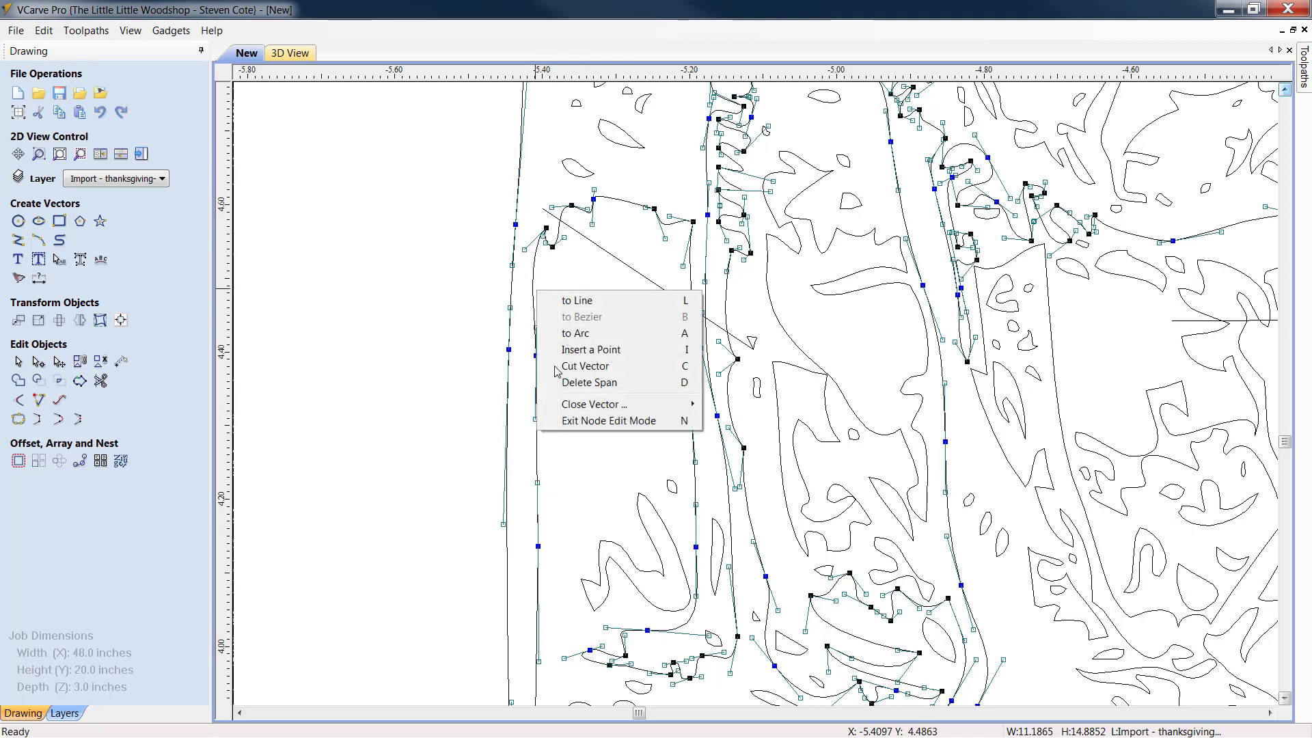
left_click(577, 382)
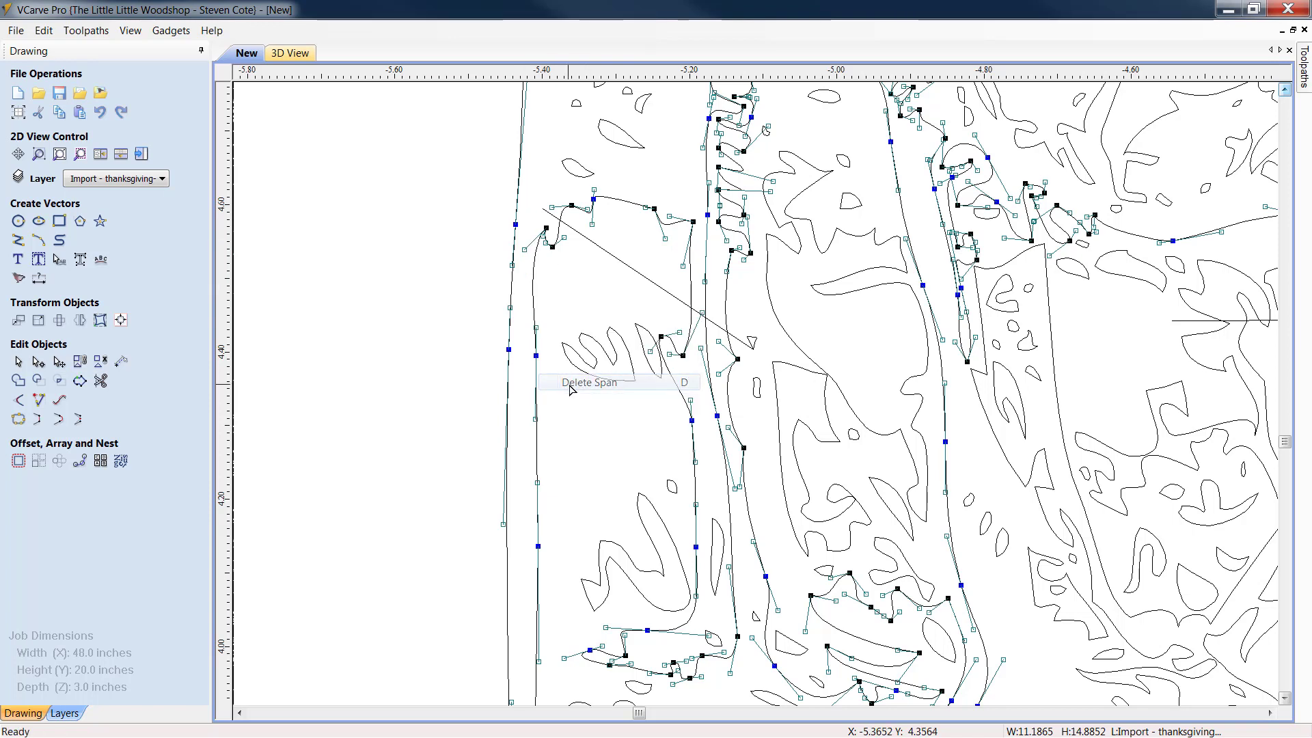
right_click(510, 288)
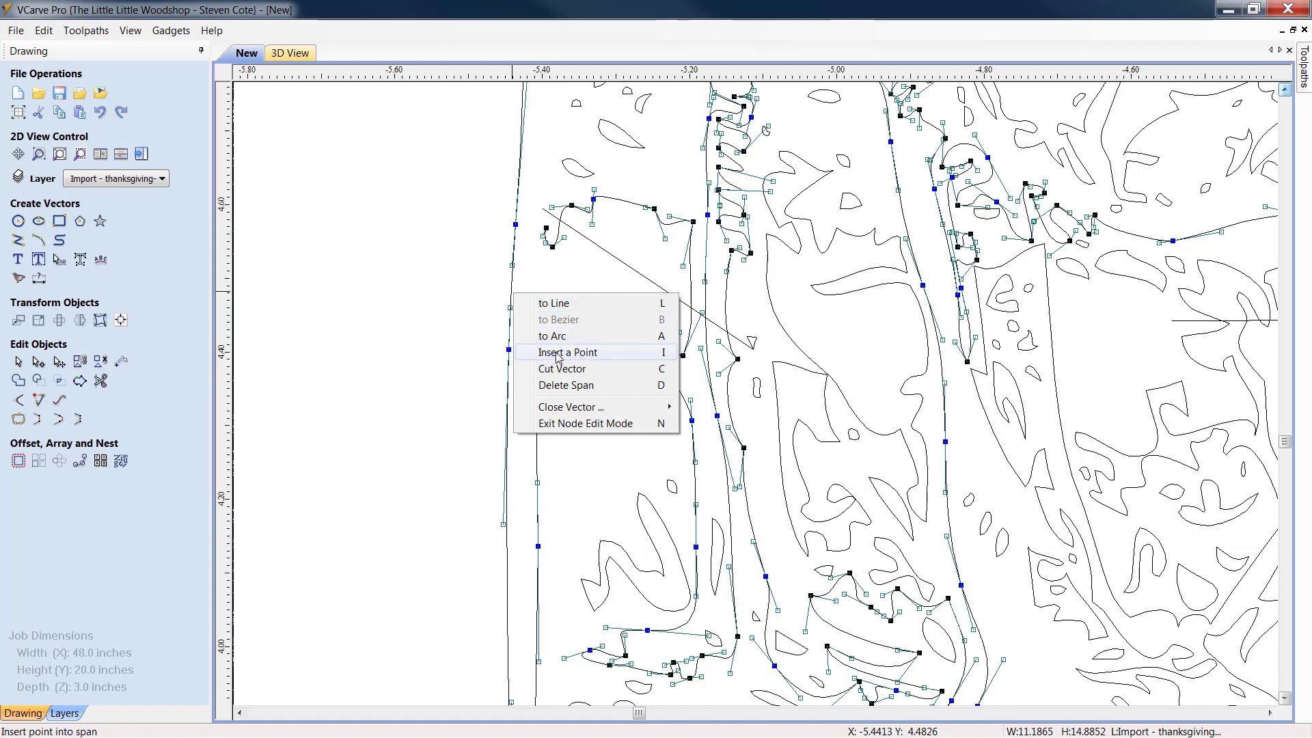
left_click(567, 385)
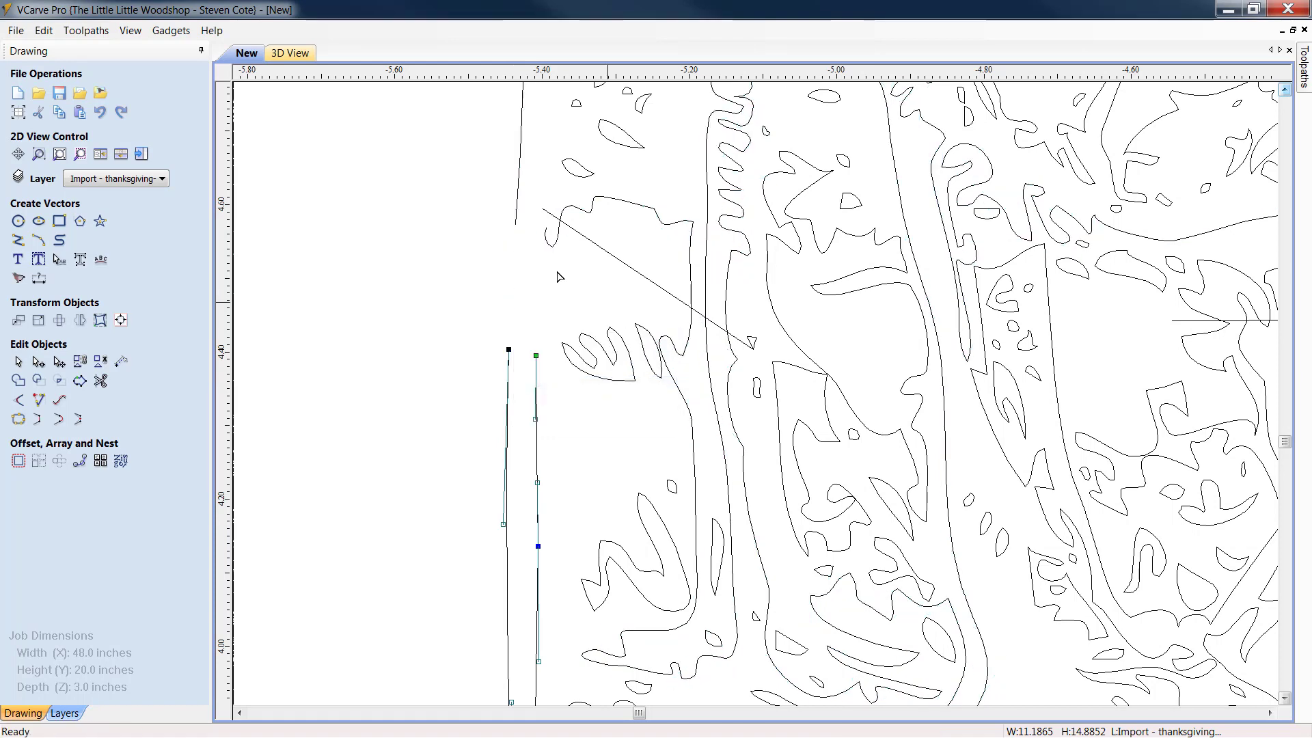
Delete the foliage vector's open end point beside the left border and close the vector with a smooth curve
left_click(545, 240)
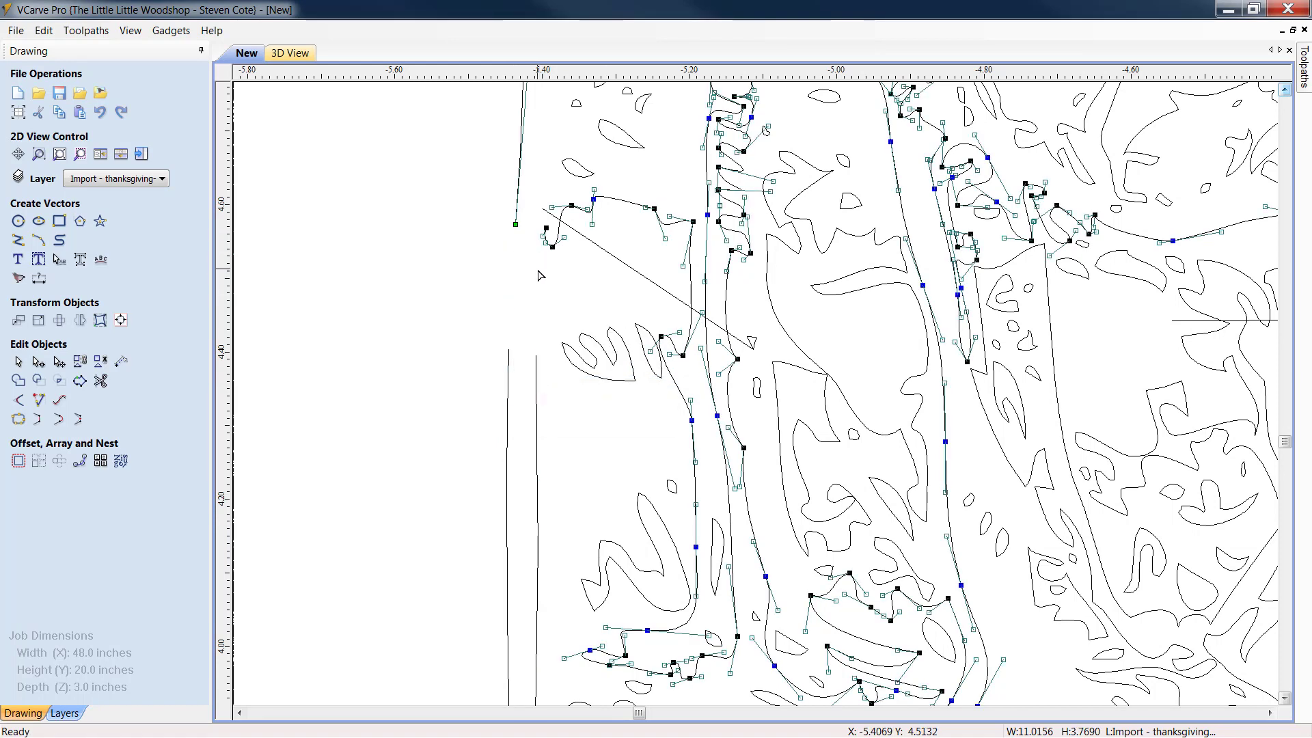
right_click(546, 231)
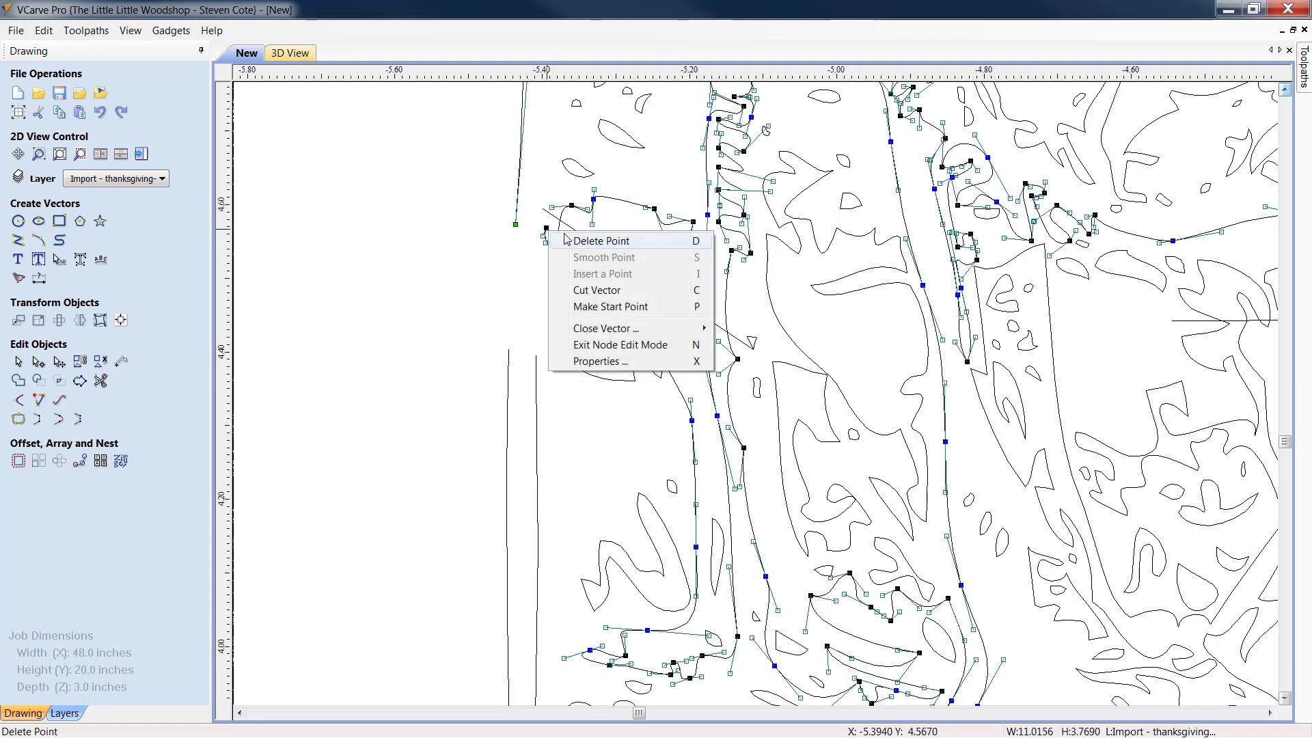
left_click(600, 240)
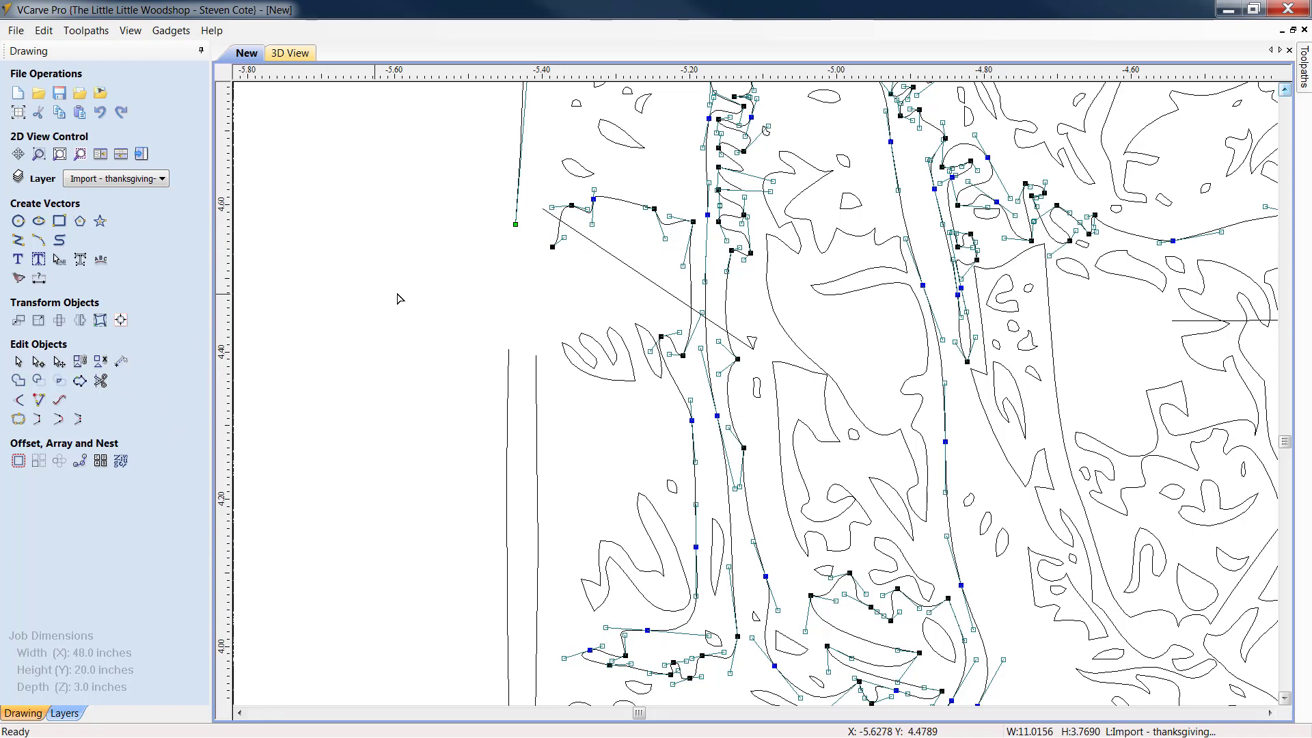
left_click(60, 420)
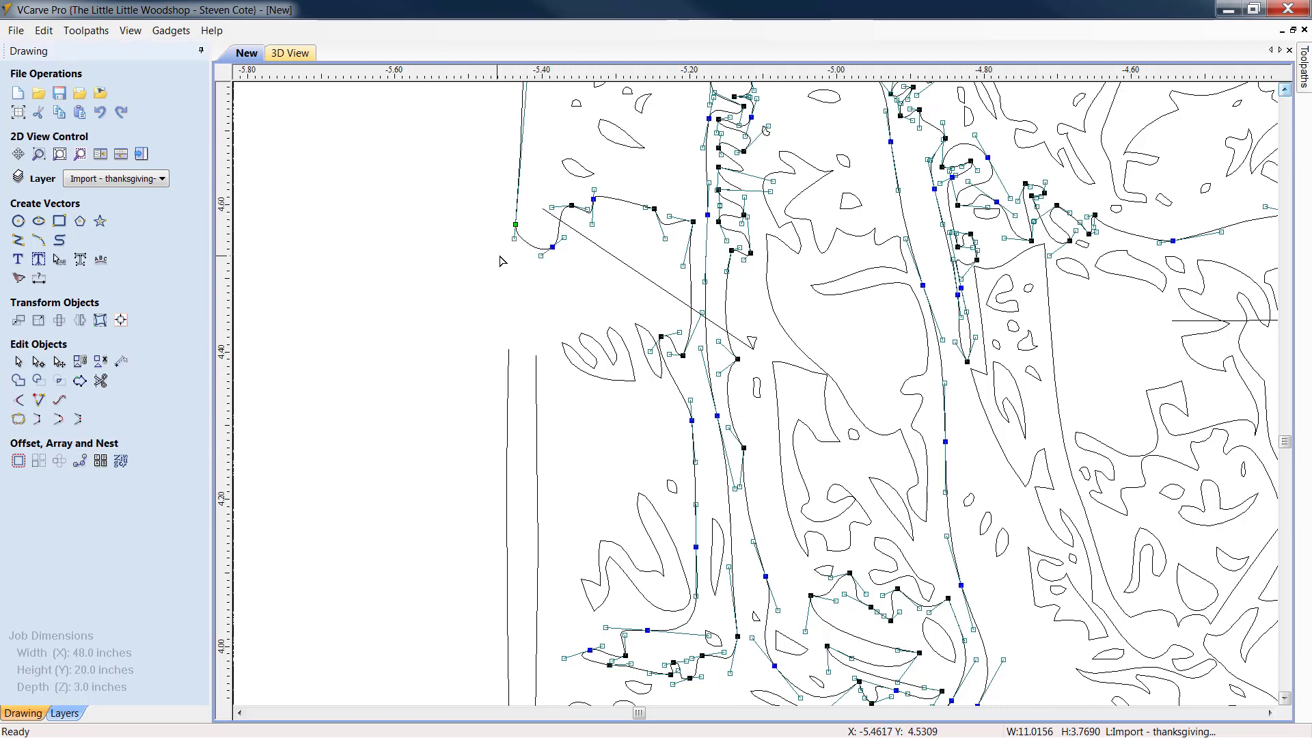
scroll(445, 346, "down", 10)
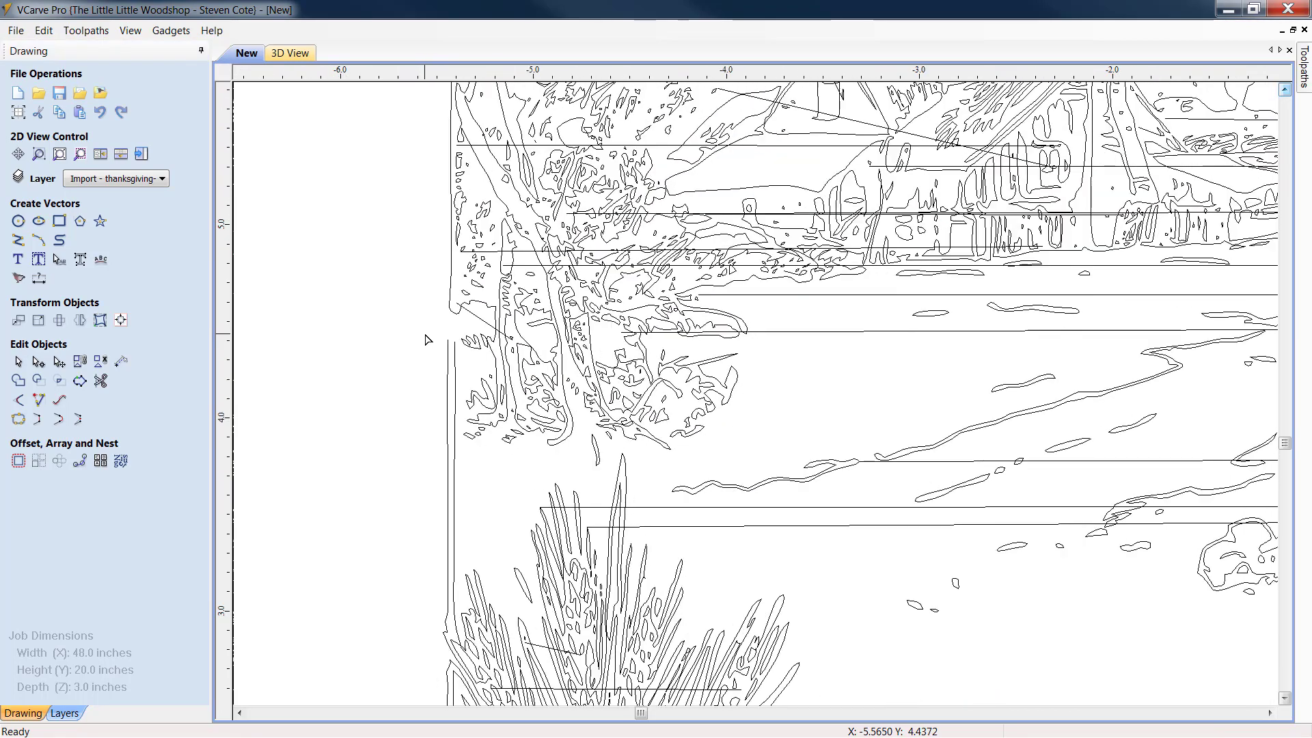
Return to vector selection and delete the right border's foliage and fruit strip below the farm scene
scroll(426, 340, "down", 5)
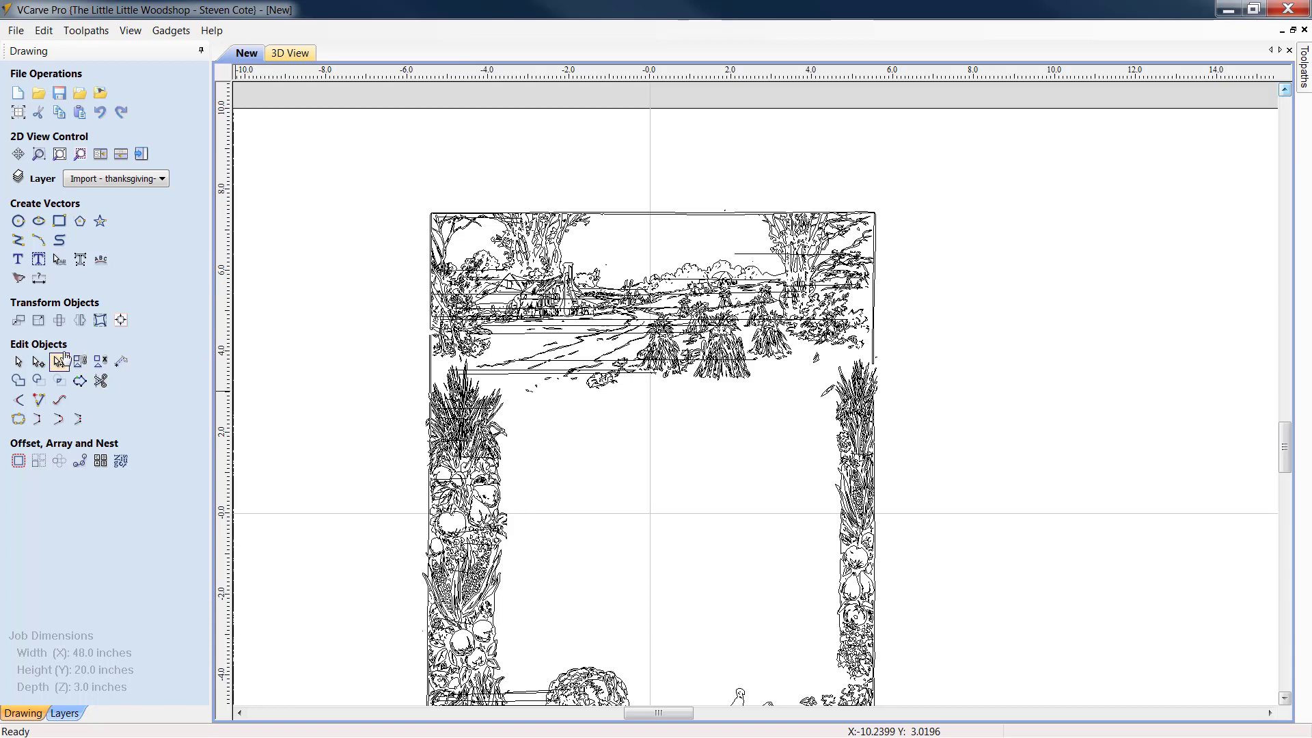
left_click(18, 360)
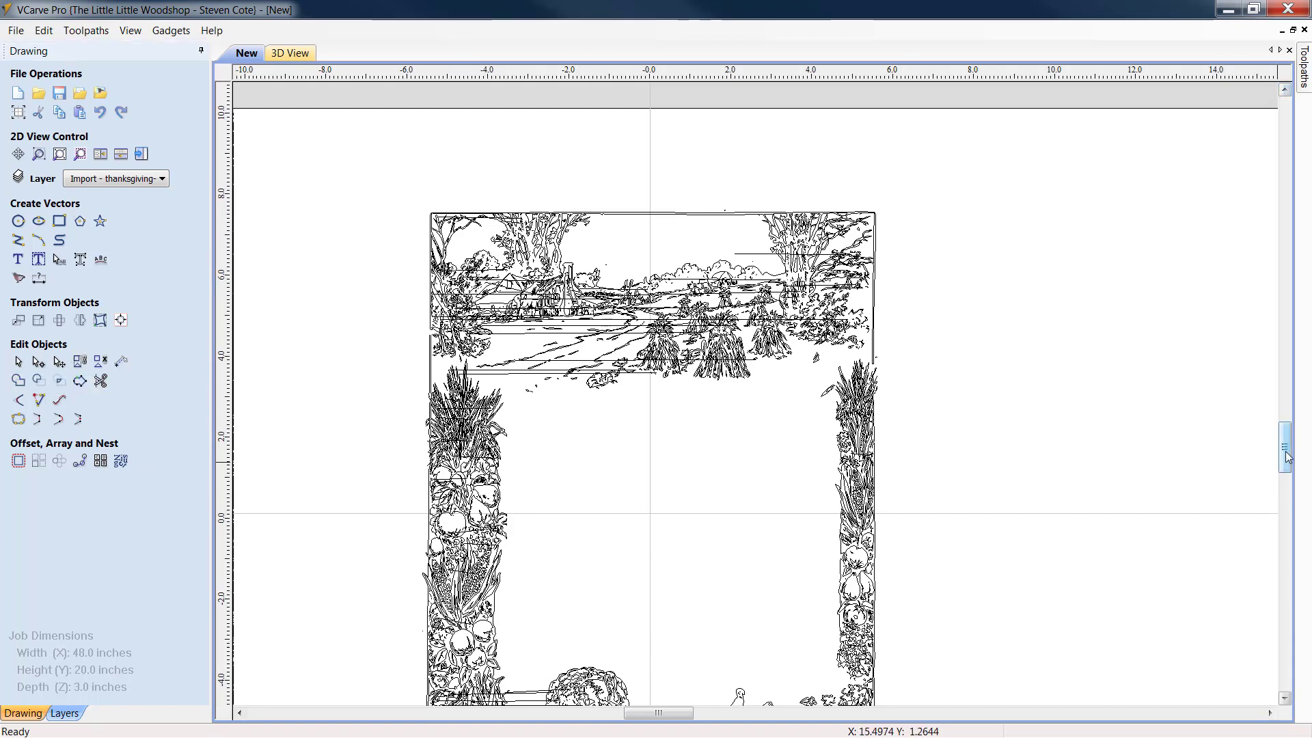
left_click_drag(1283, 448, 1284, 459)
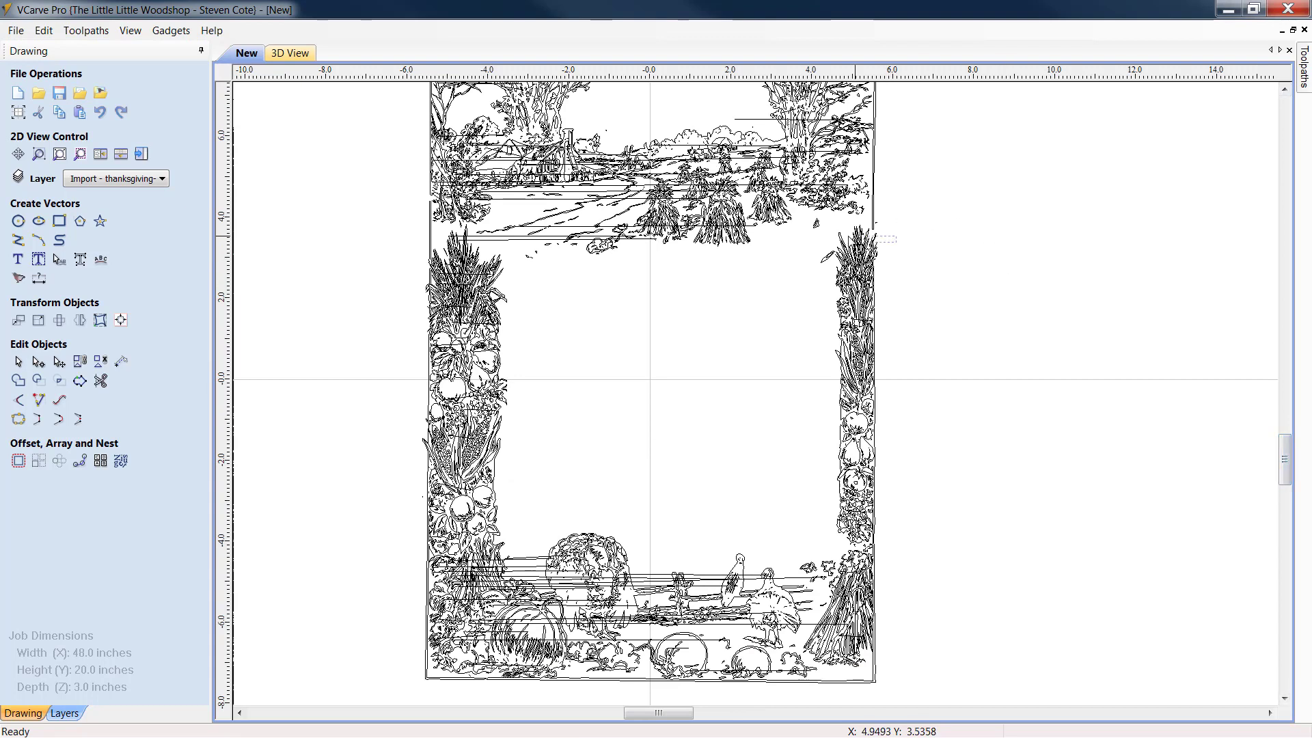
left_click_drag(876, 236, 679, 682)
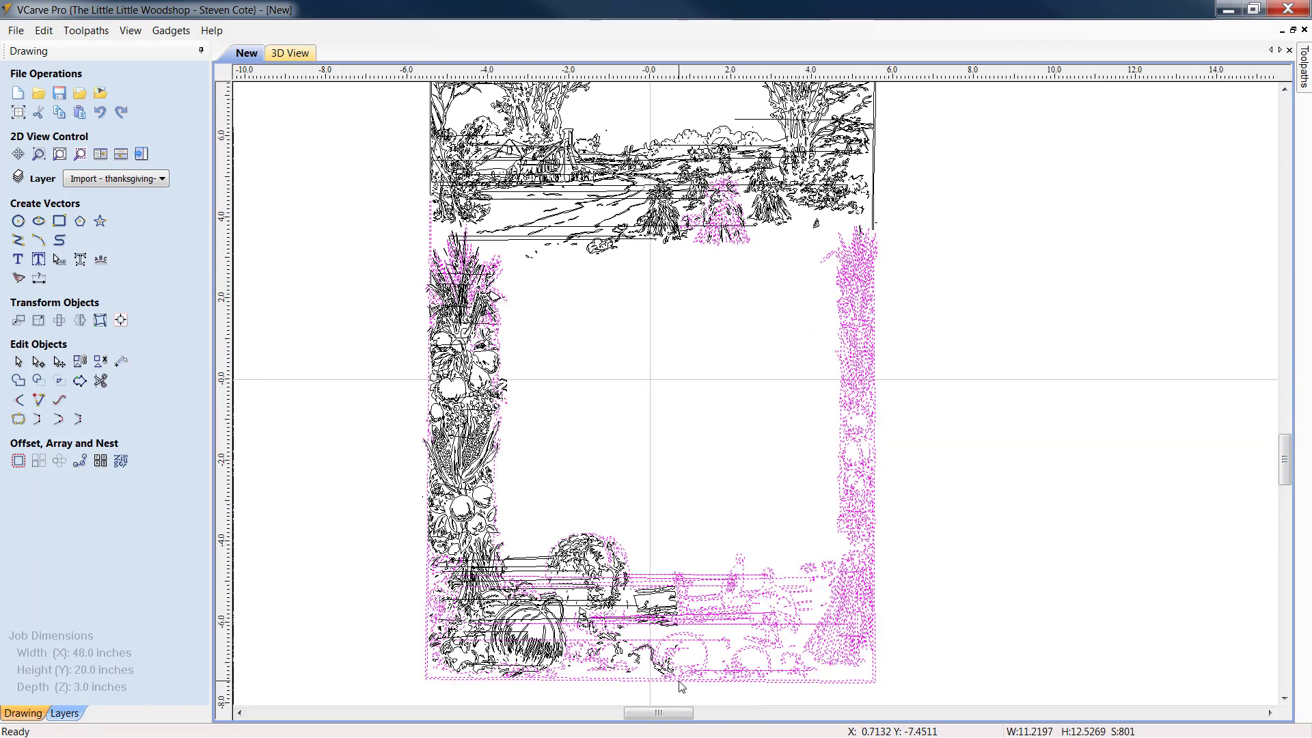
left_click(811, 540)
left_click_drag(1006, 573, 800, 233)
key("Delete")
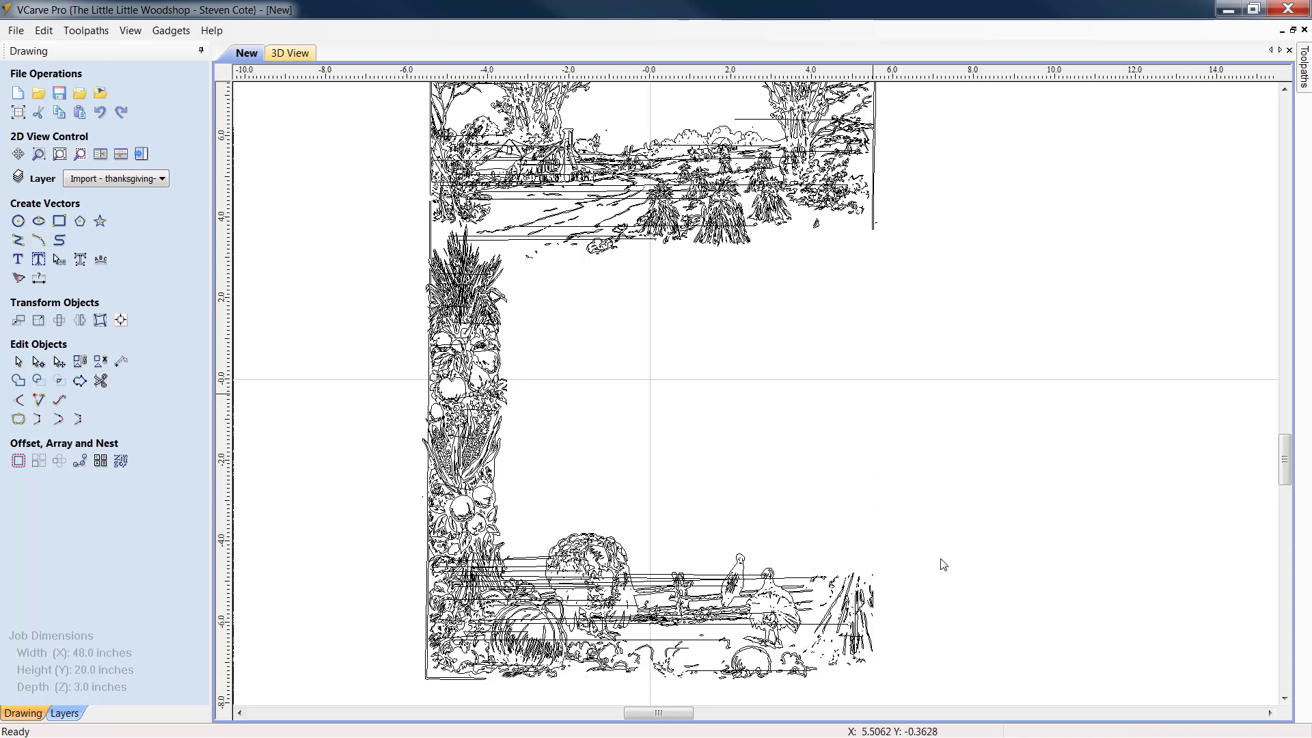
Delete the left border strip, the frame's lower scene and the leftover fragments along its base
left_click_drag(927, 693, 355, 333)
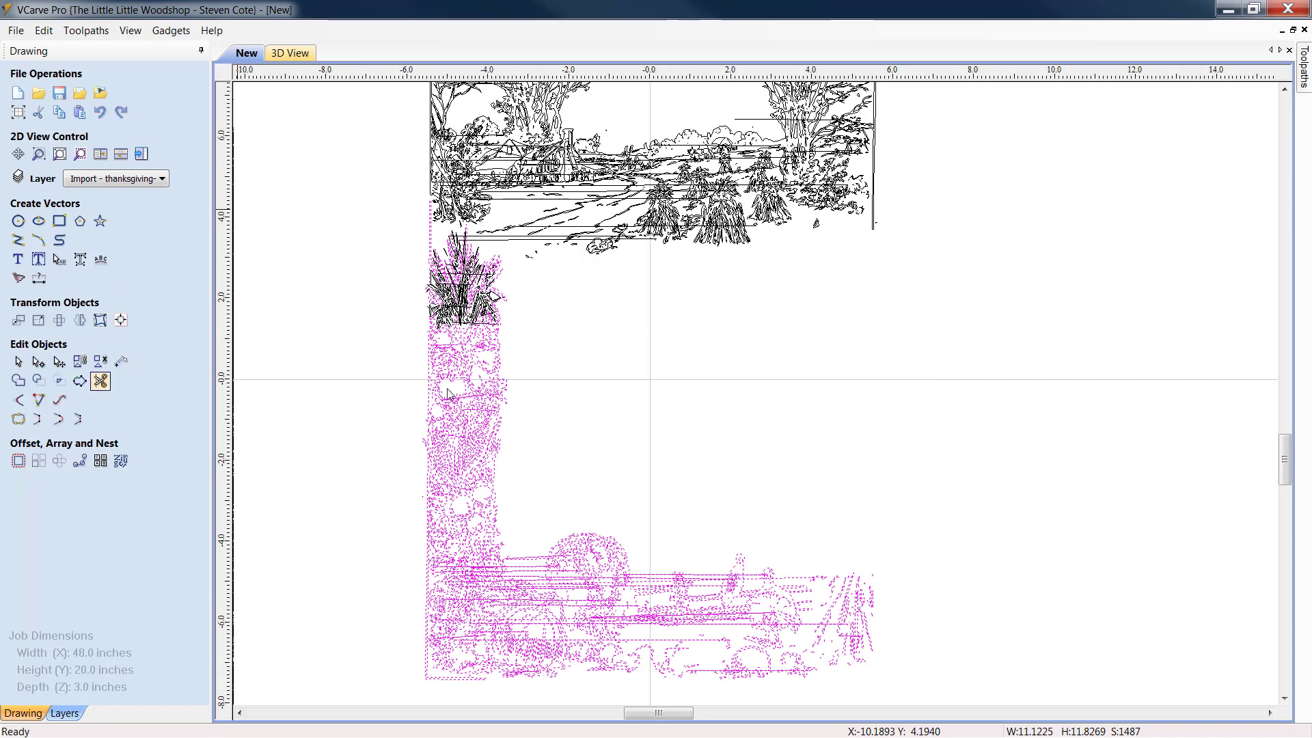
left_click_drag(930, 663, 319, 307)
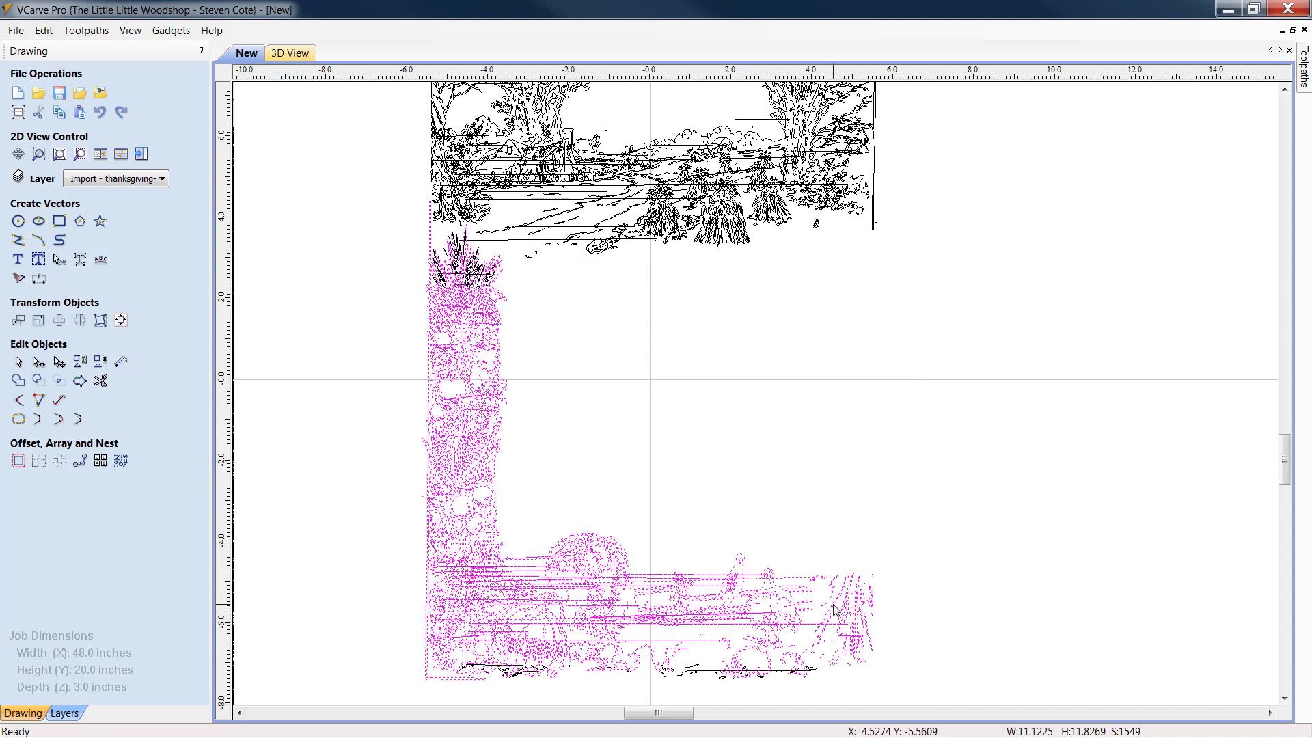
key("Delete")
left_click_drag(849, 691, 429, 613)
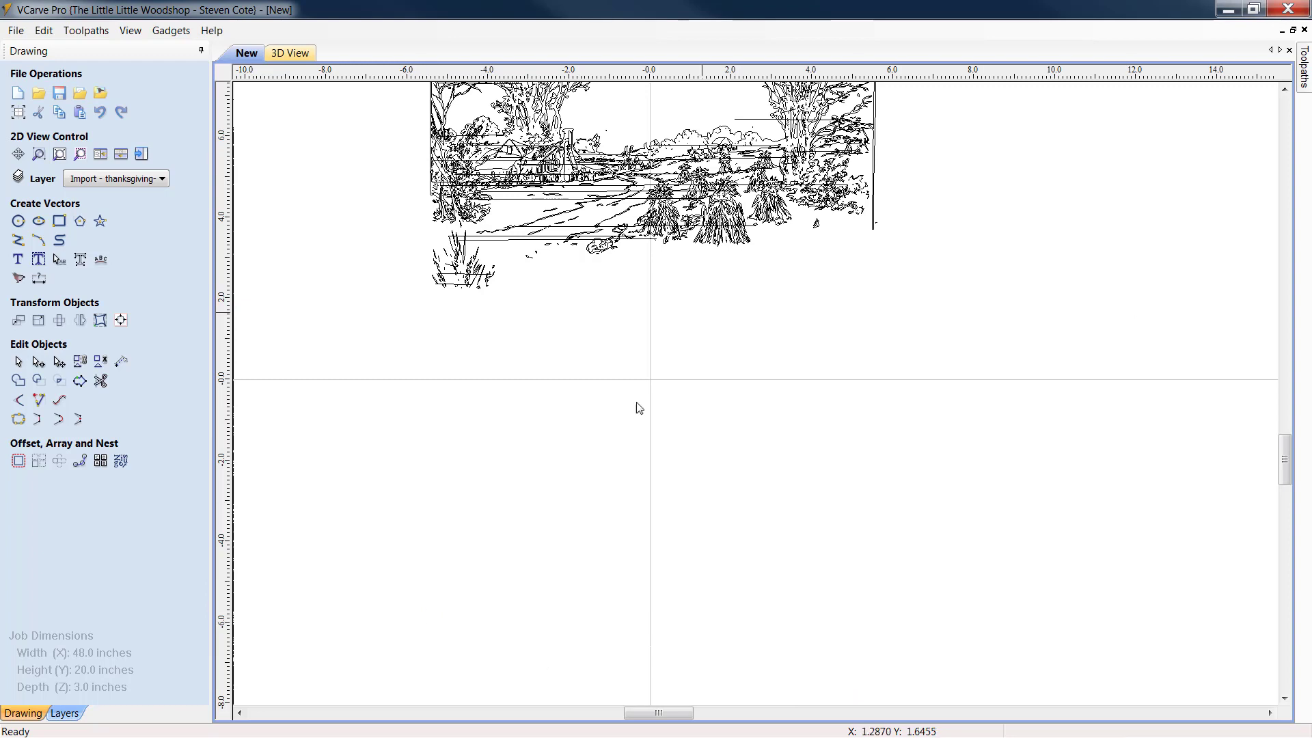
left_click(101, 113)
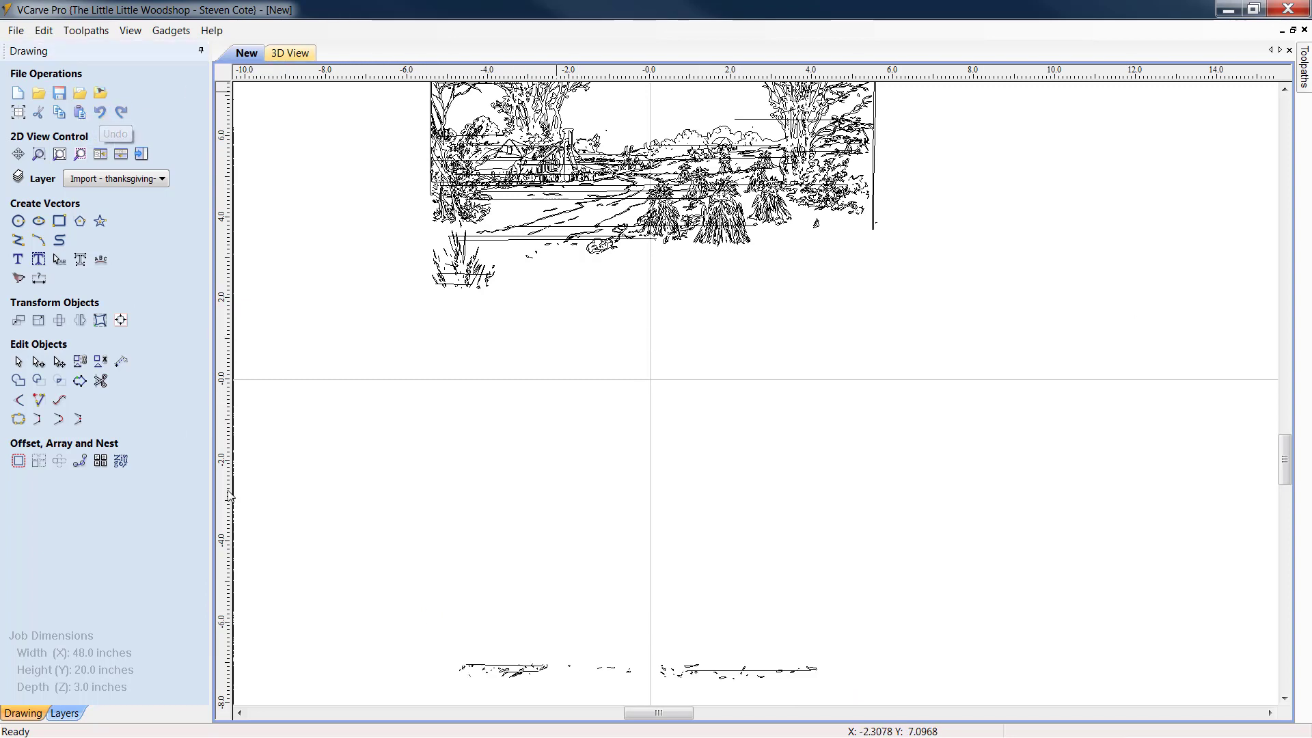
left_click(122, 114)
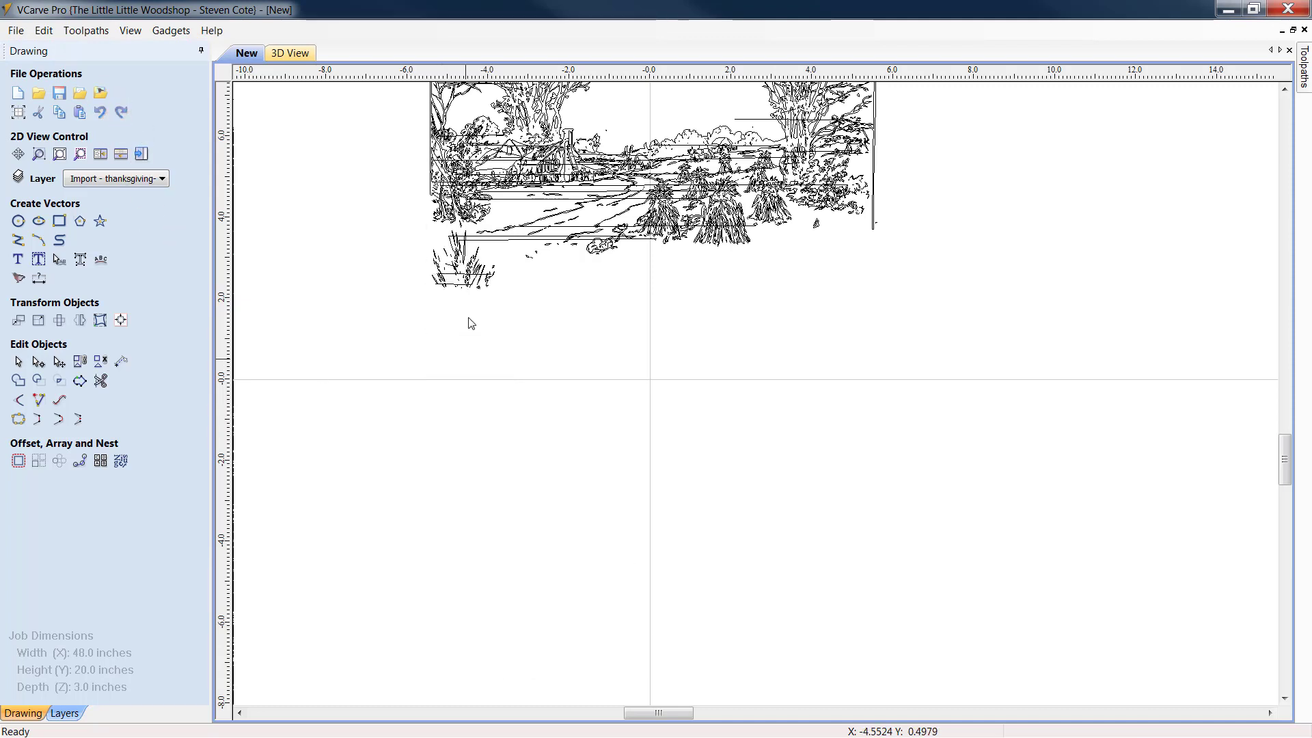
Delete the leftover grass stalk vectors and the small specks below the farm scene's lower left
scroll(453, 306, "up", 2)
scroll(433, 245, "up", 1)
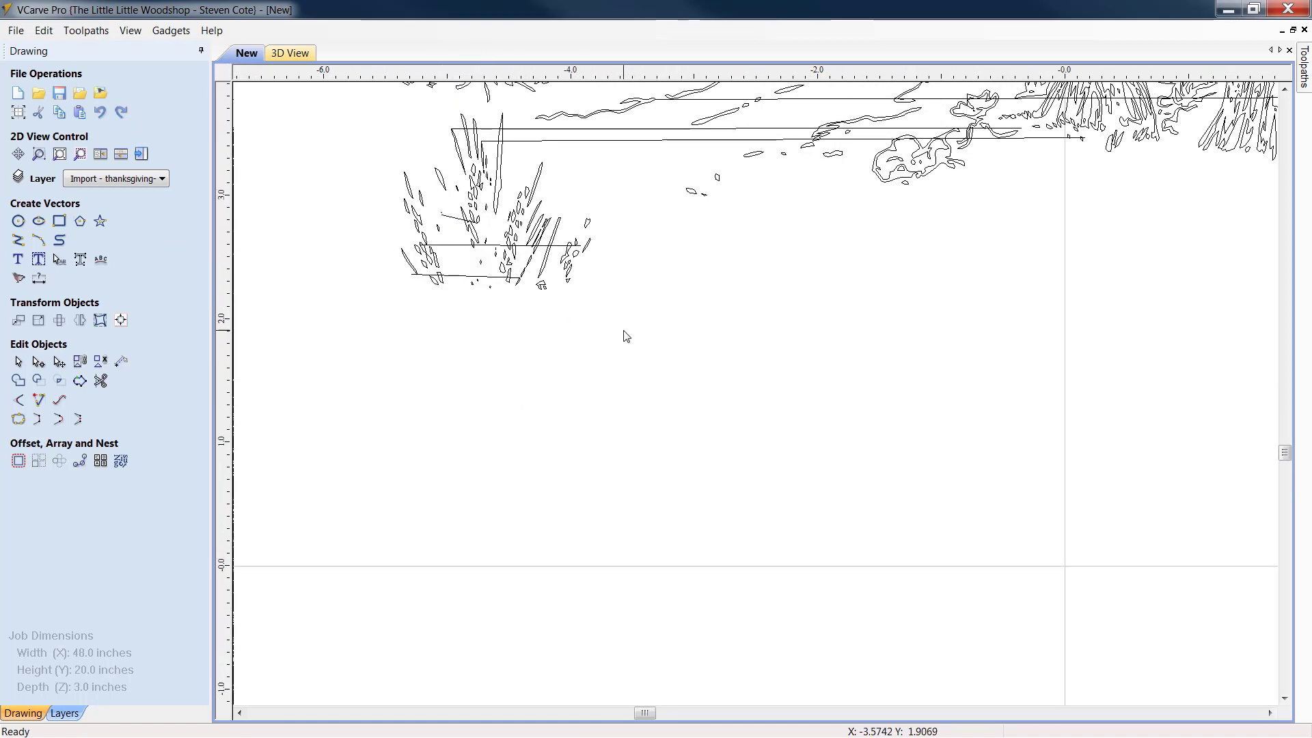
left_click_drag(623, 330, 350, 130)
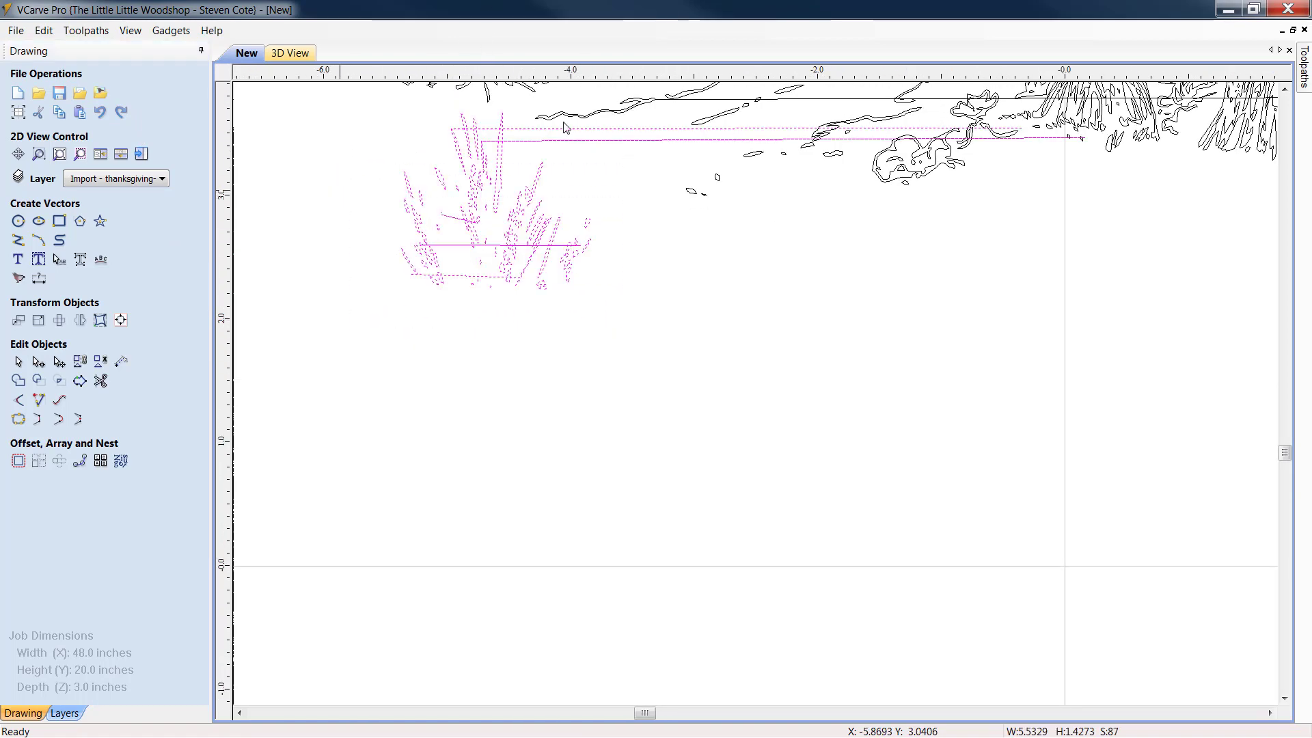
key("Delete")
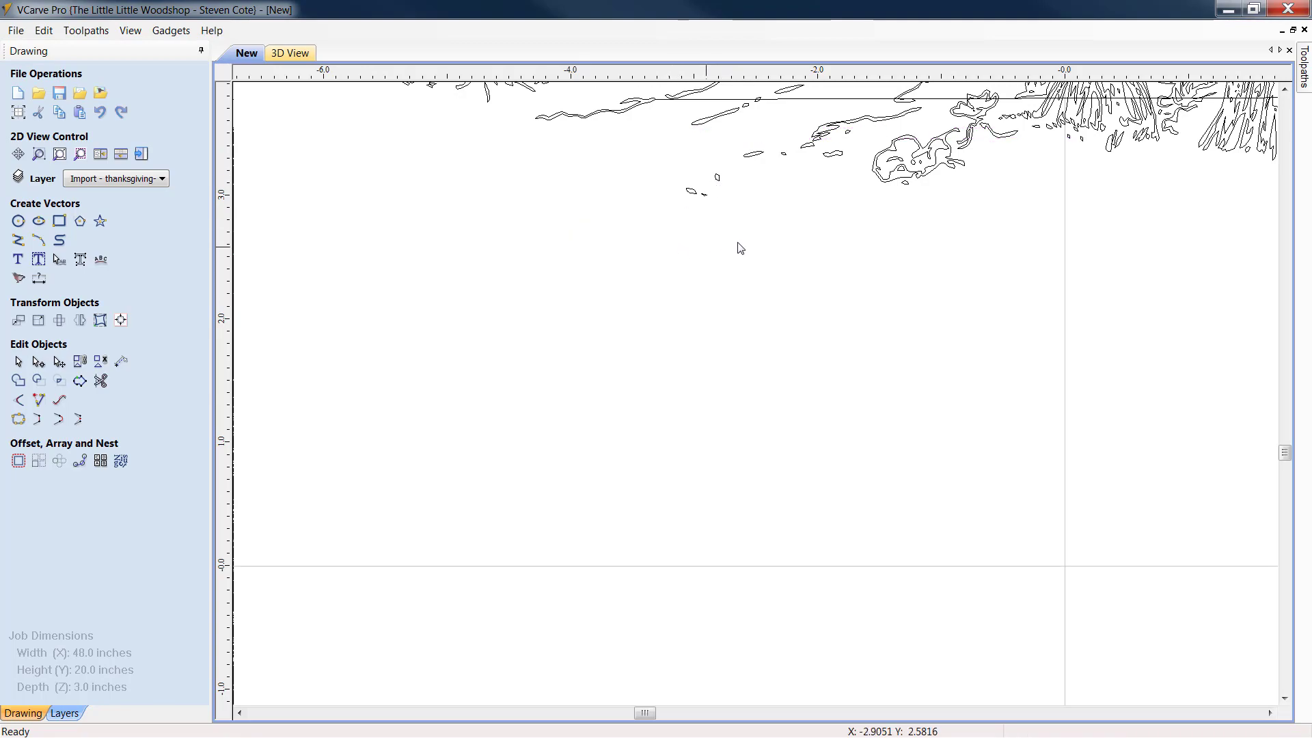
left_click_drag(726, 219, 656, 164)
key("Delete")
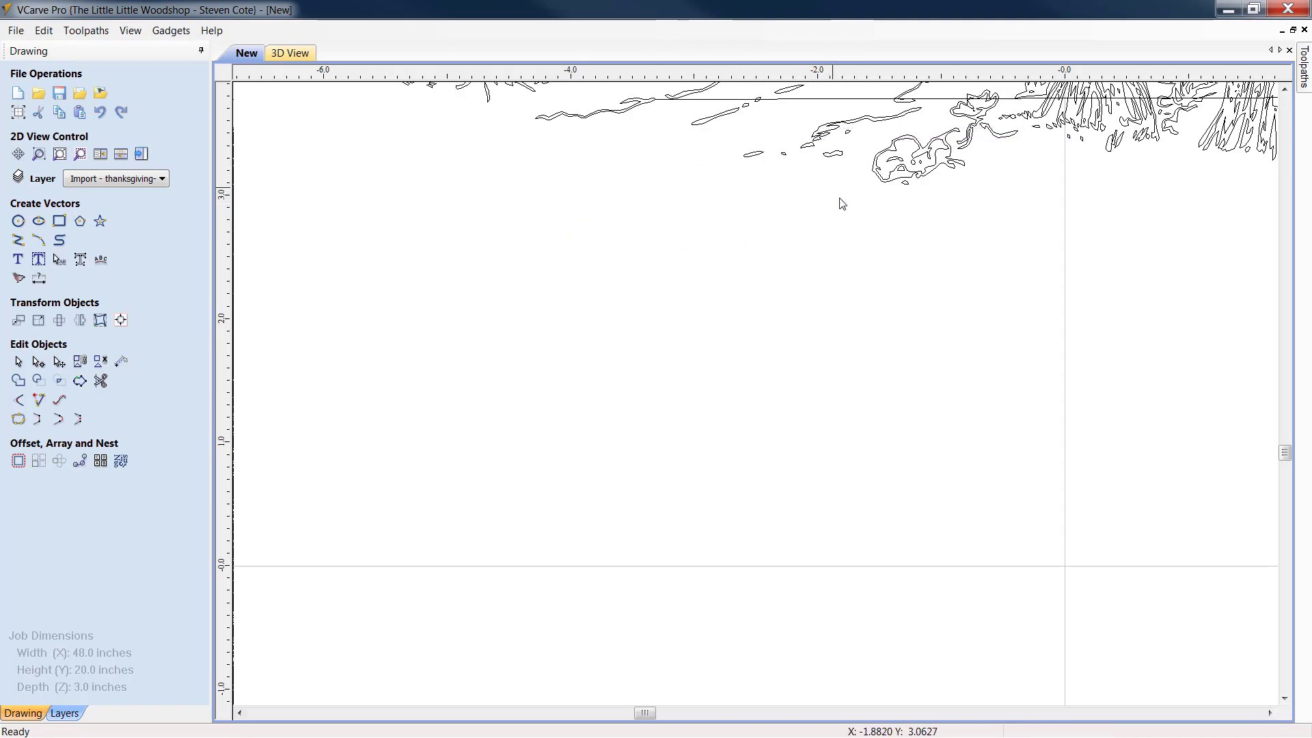
Delete the stray straight-line vectors crossing the sky and the right tree's trunk
scroll(806, 330, "down", 3)
scroll(1003, 237, "up", 5)
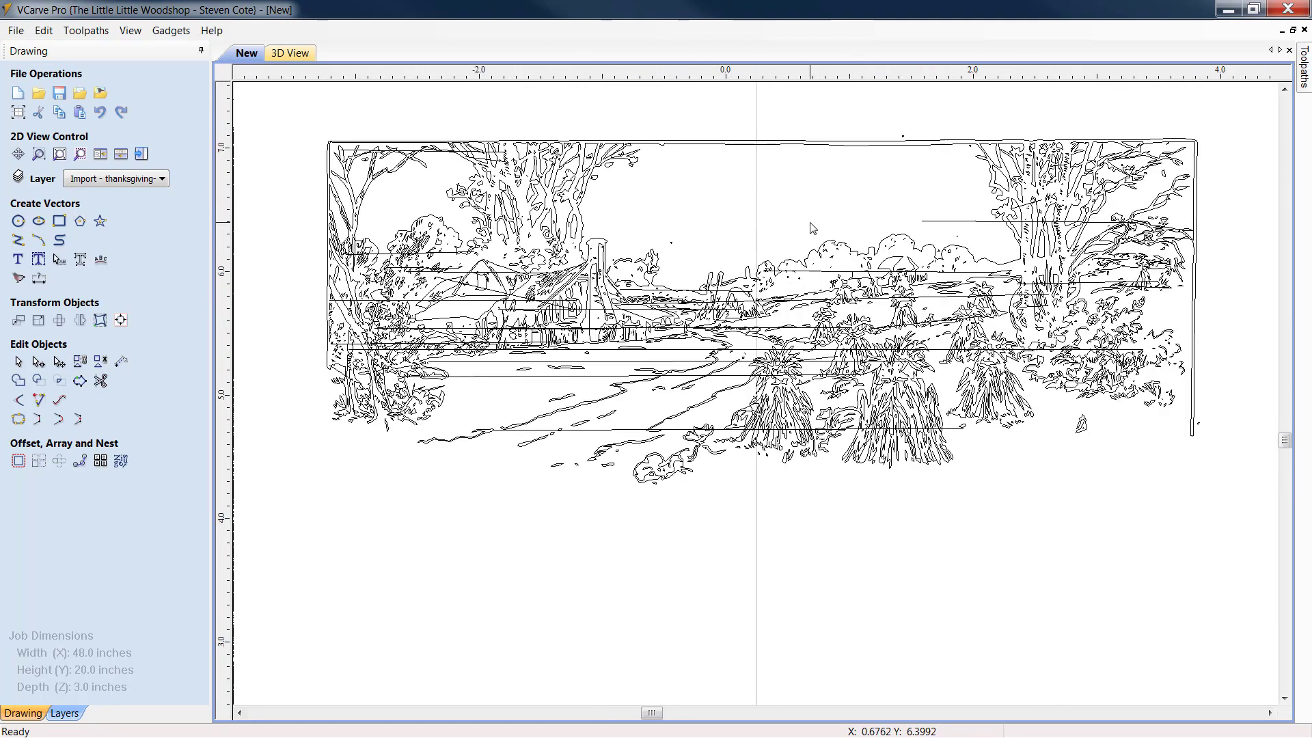
left_click(1002, 222)
key("Delete")
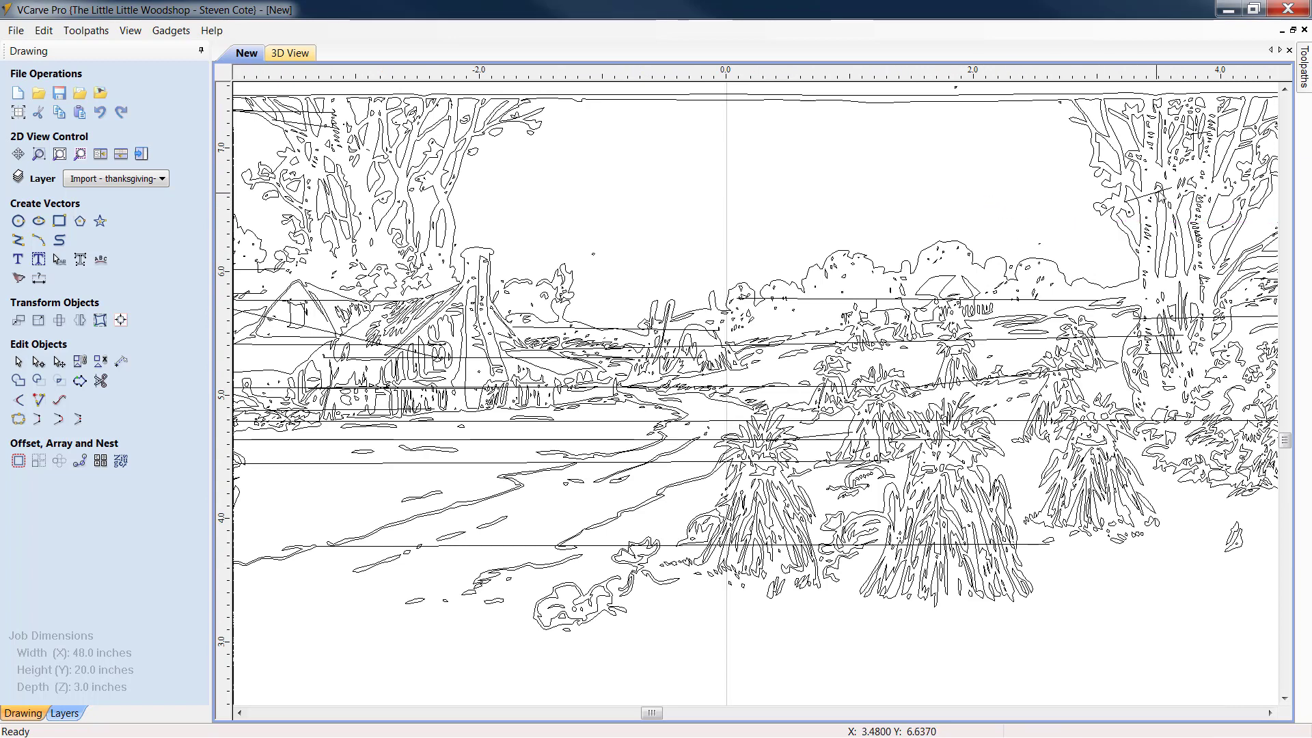
left_click(1161, 205)
key("Delete")
Delete the small vectors with stray slanted lines in the bushes below the right tree
scroll(1148, 301, "up", 4)
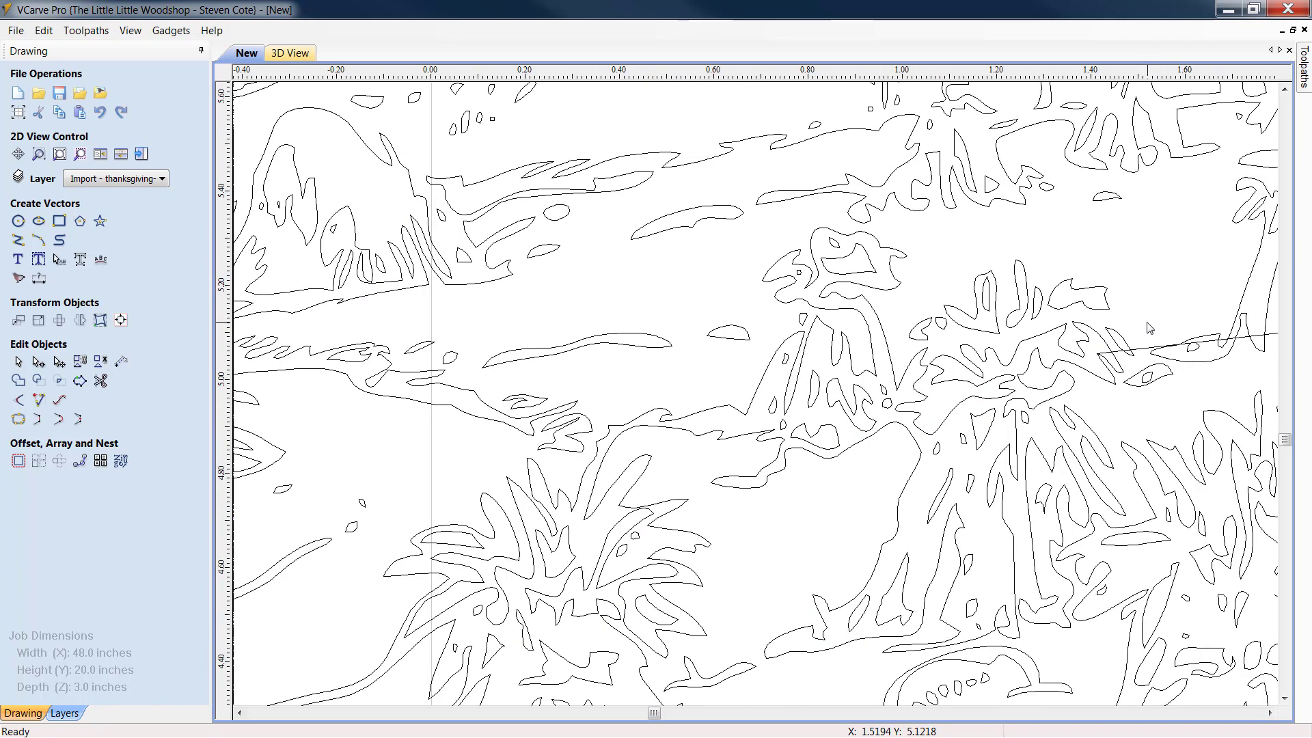
scroll(1150, 329, "down", 1)
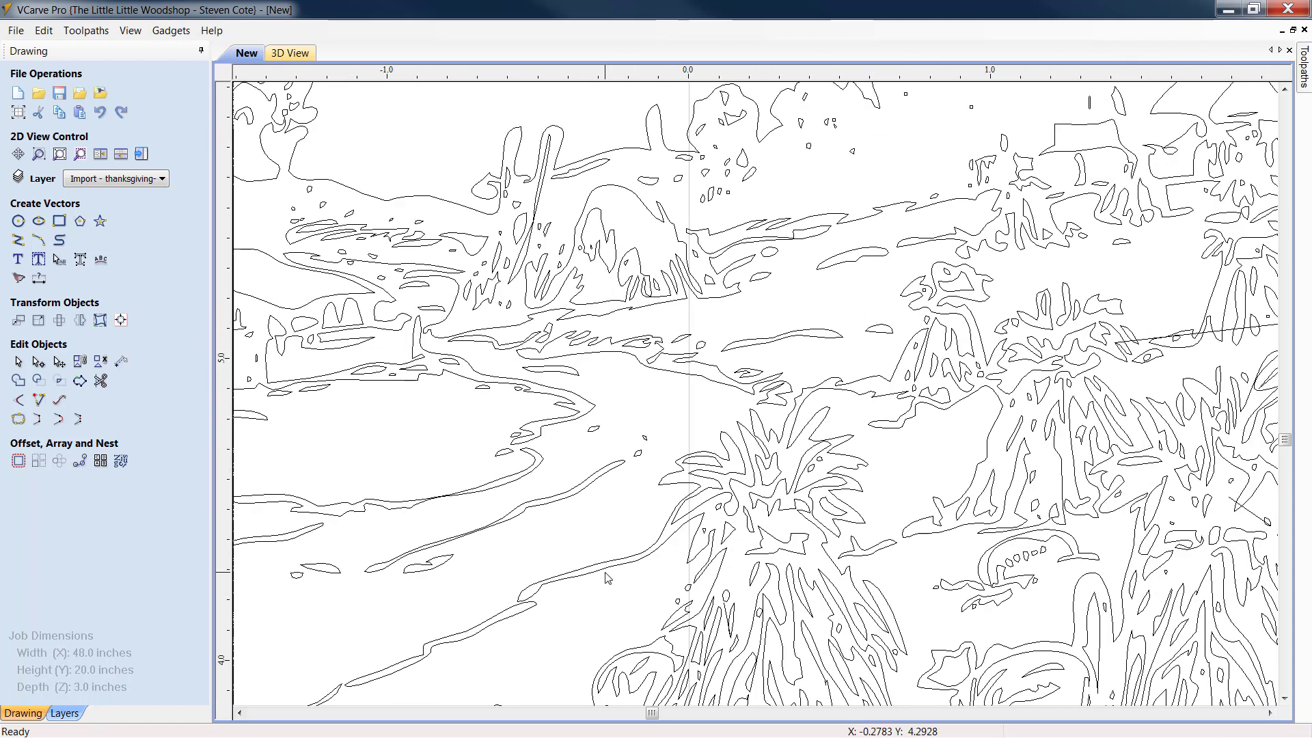
scroll(606, 577, "down", 2)
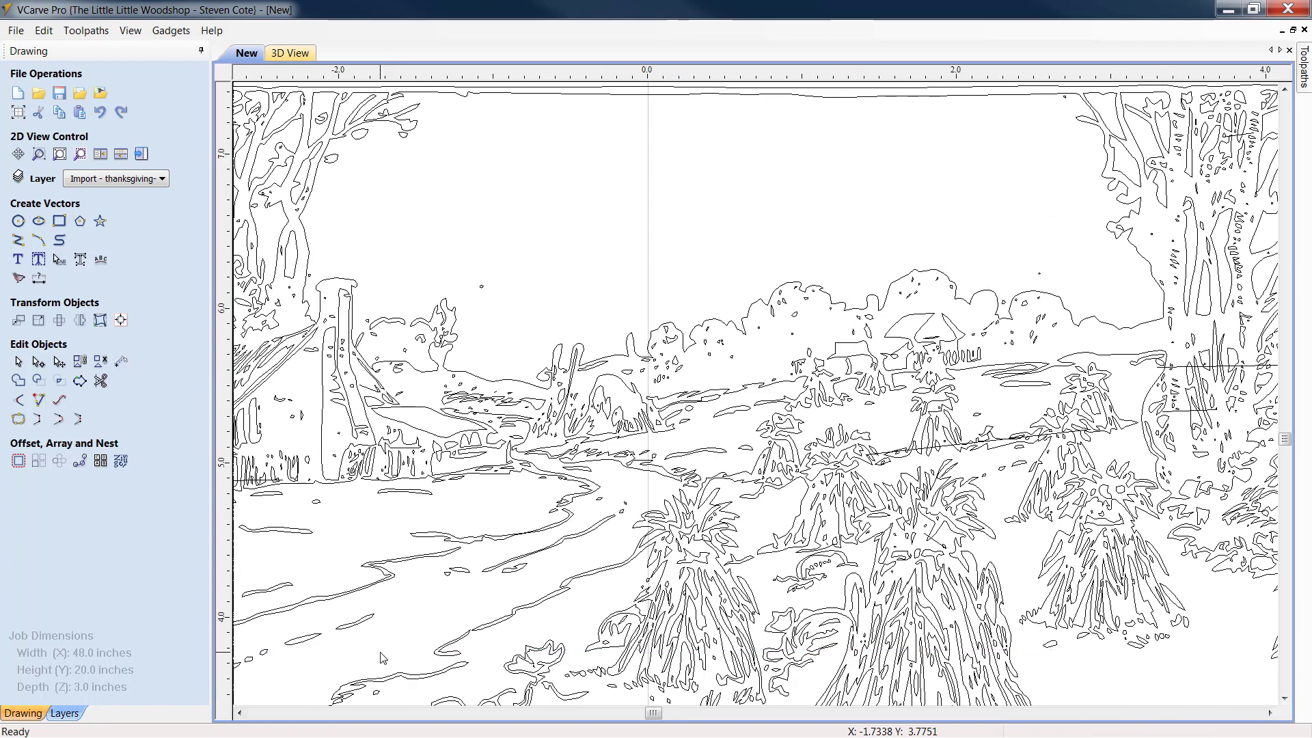
scroll(396, 630, "down", 2)
scroll(788, 552, "up", 2)
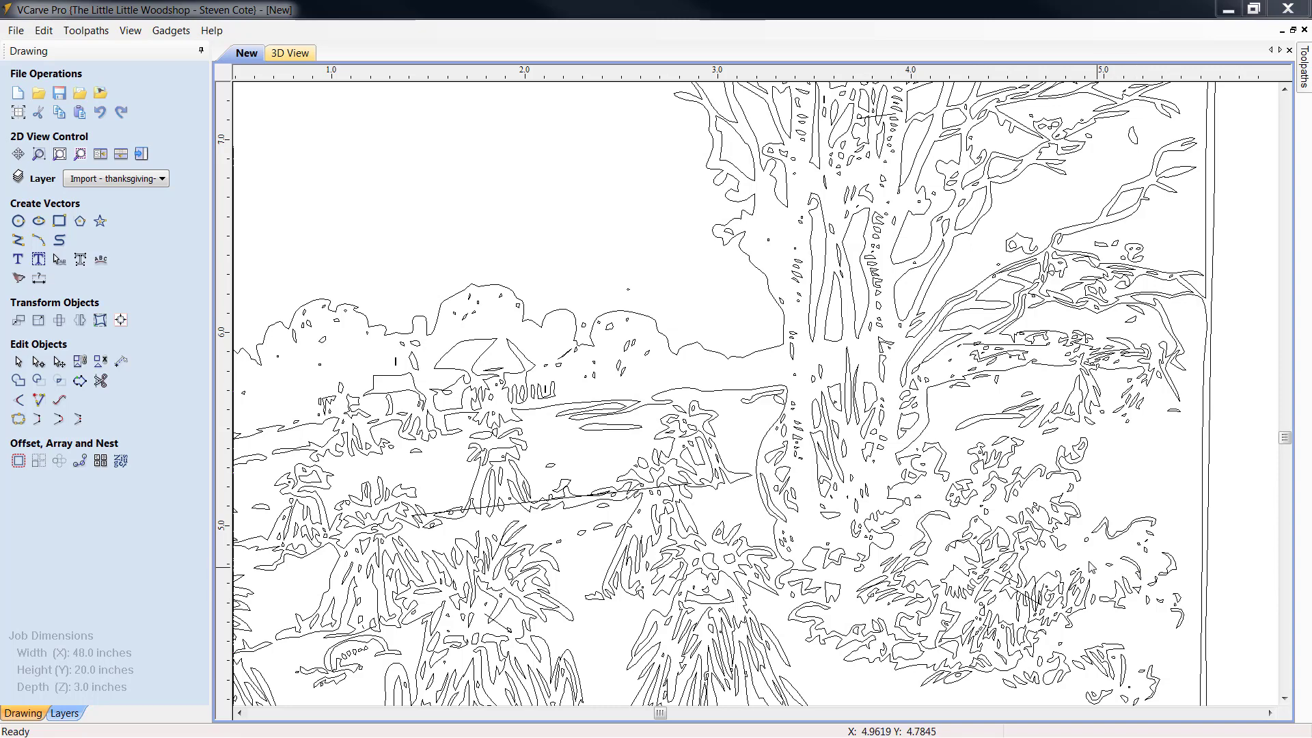
scroll(1091, 576, "up", 5)
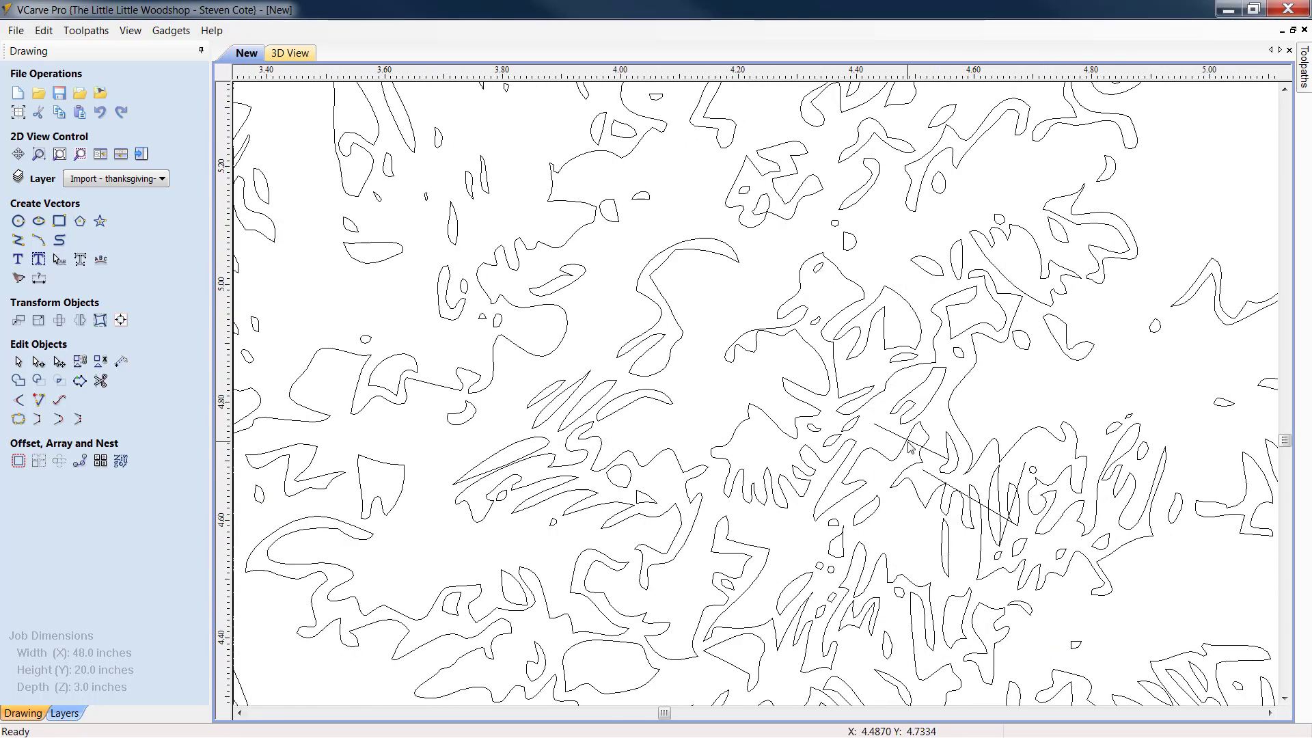
left_click(911, 444)
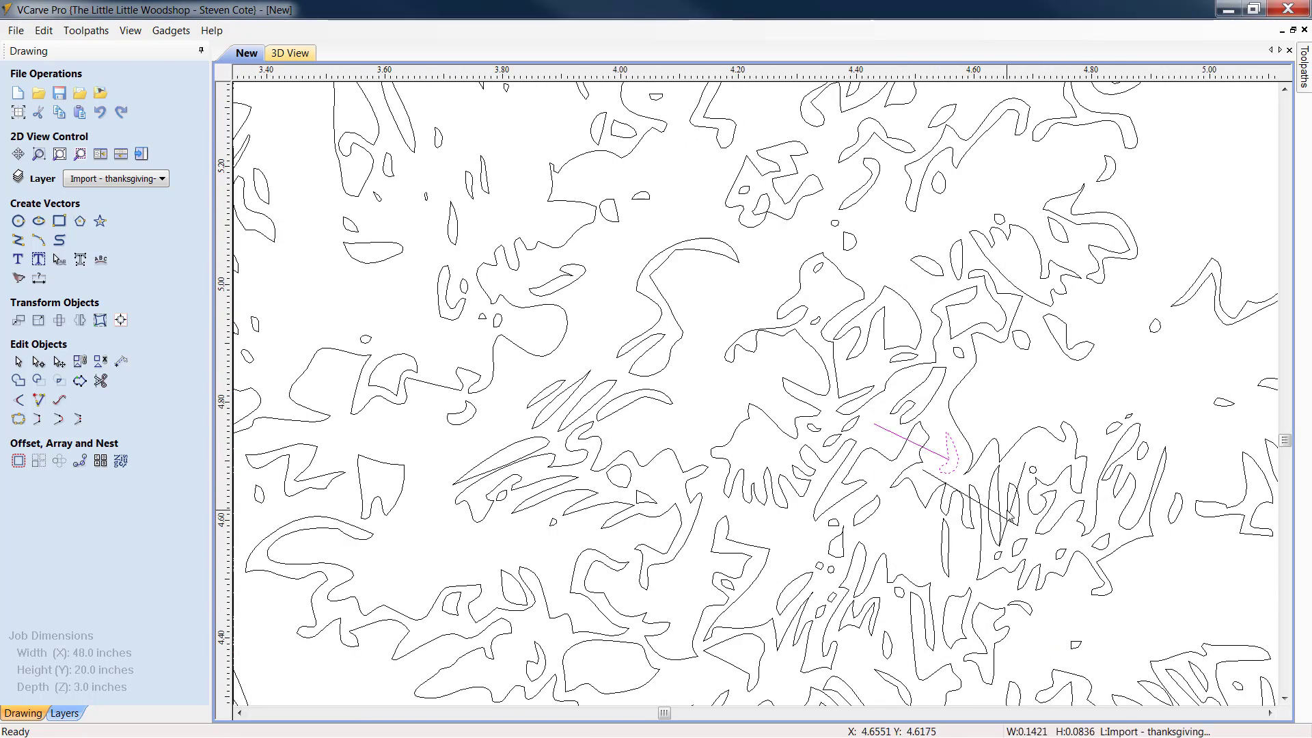
key("Delete")
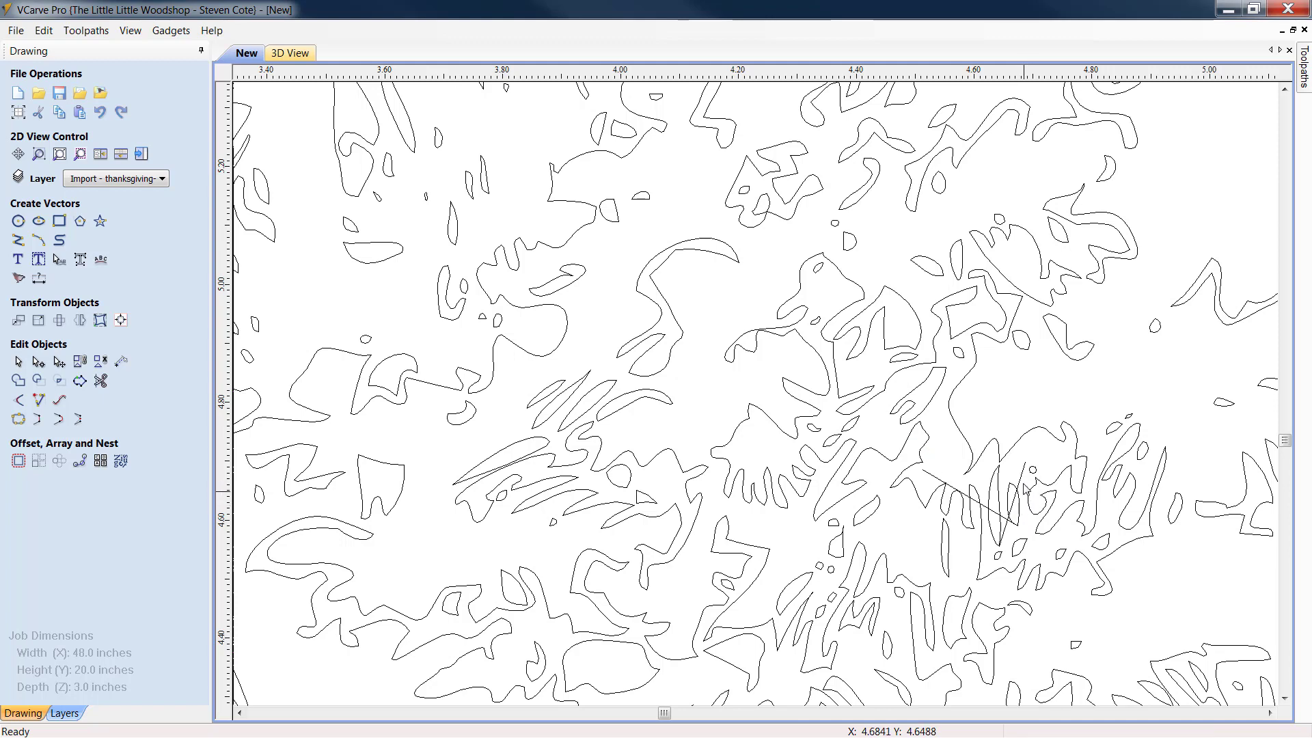
left_click(1022, 482)
key("Delete")
left_click(988, 509)
key("Delete")
scroll(1001, 559, "down", 2)
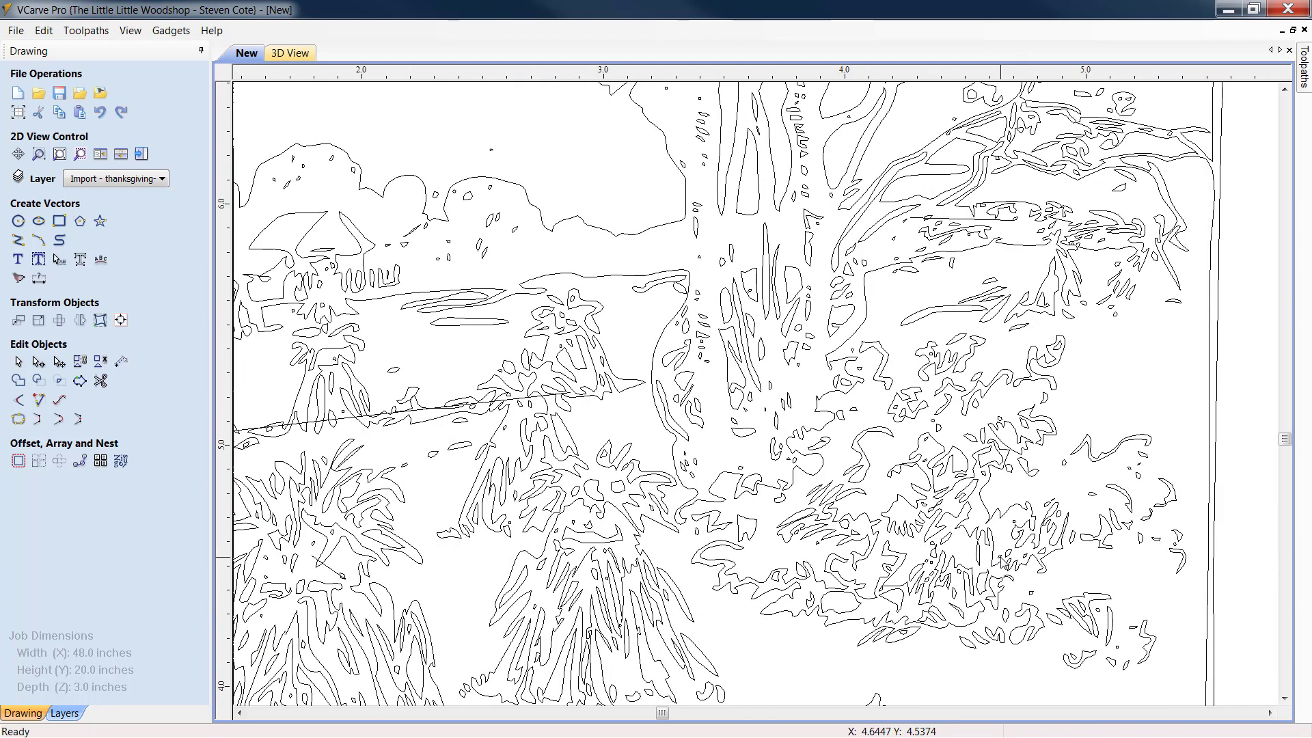
Delete the vector with the stray horizontal line among the right tree's lower branches
scroll(1001, 559, "down", 3)
scroll(955, 486, "up", 4)
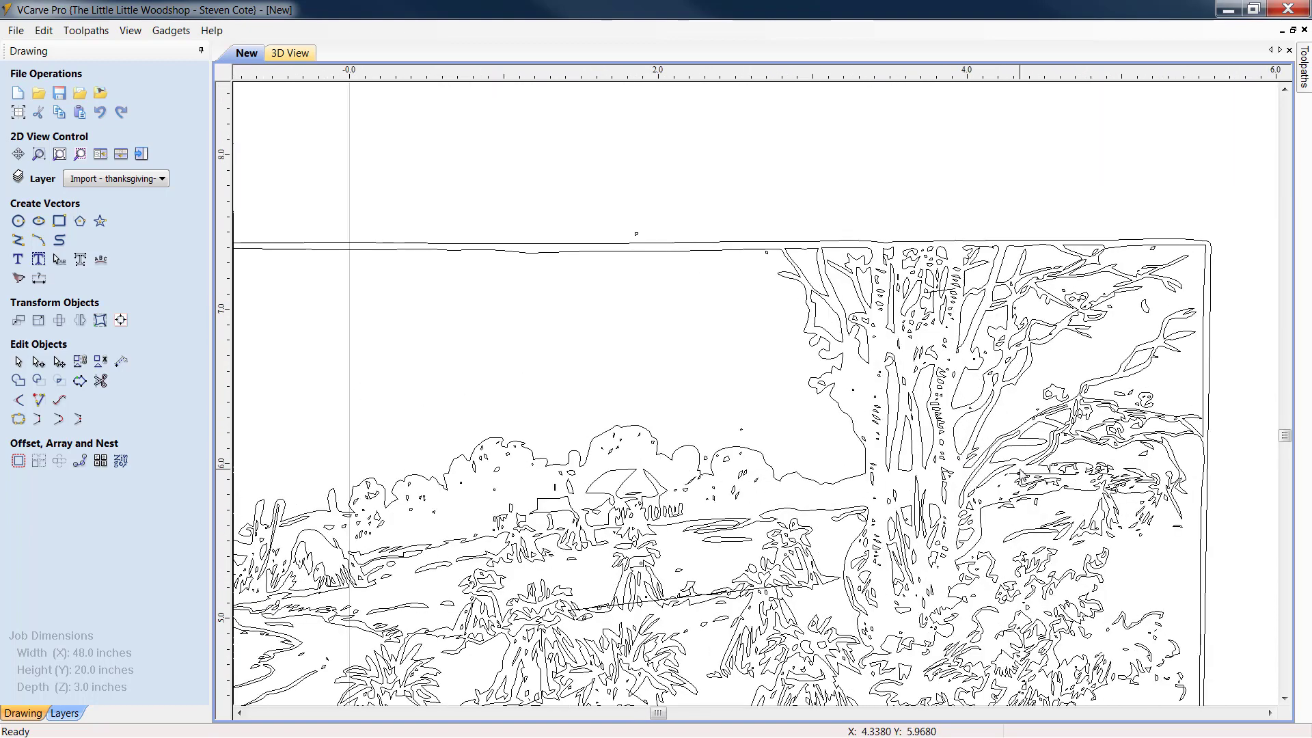
scroll(1020, 474, "up", 2)
scroll(1025, 472, "up", 3)
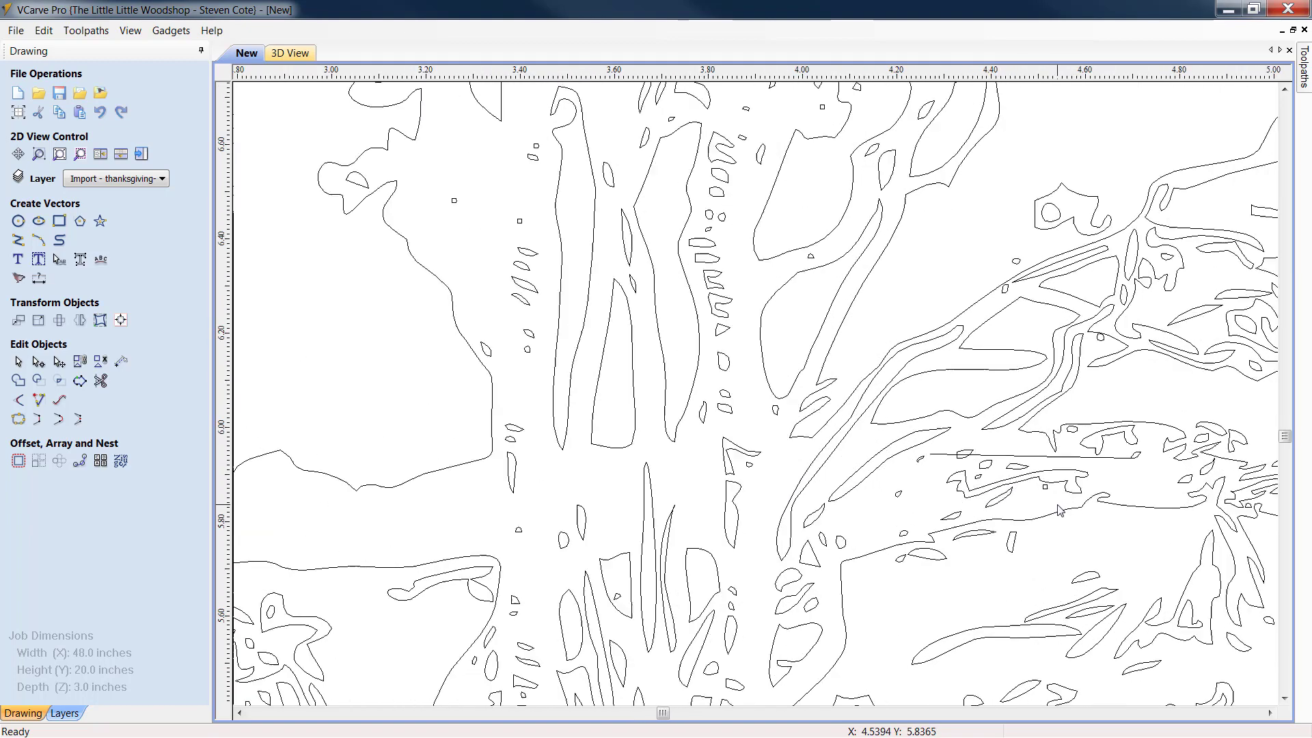
left_click(1038, 459)
key("Delete")
Delete the vector with the stray slanted line across the upper trunk of the right tree
scroll(1082, 564, "down", 2)
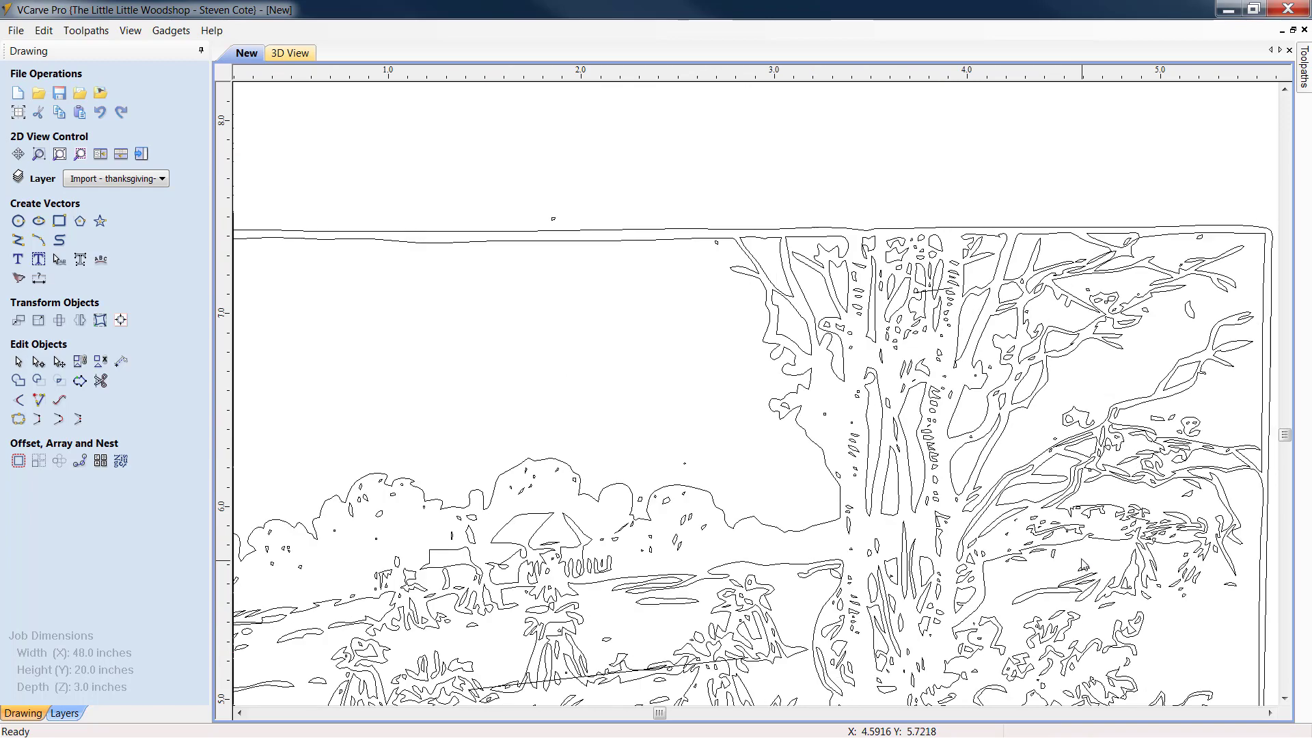
scroll(939, 294, "up", 3)
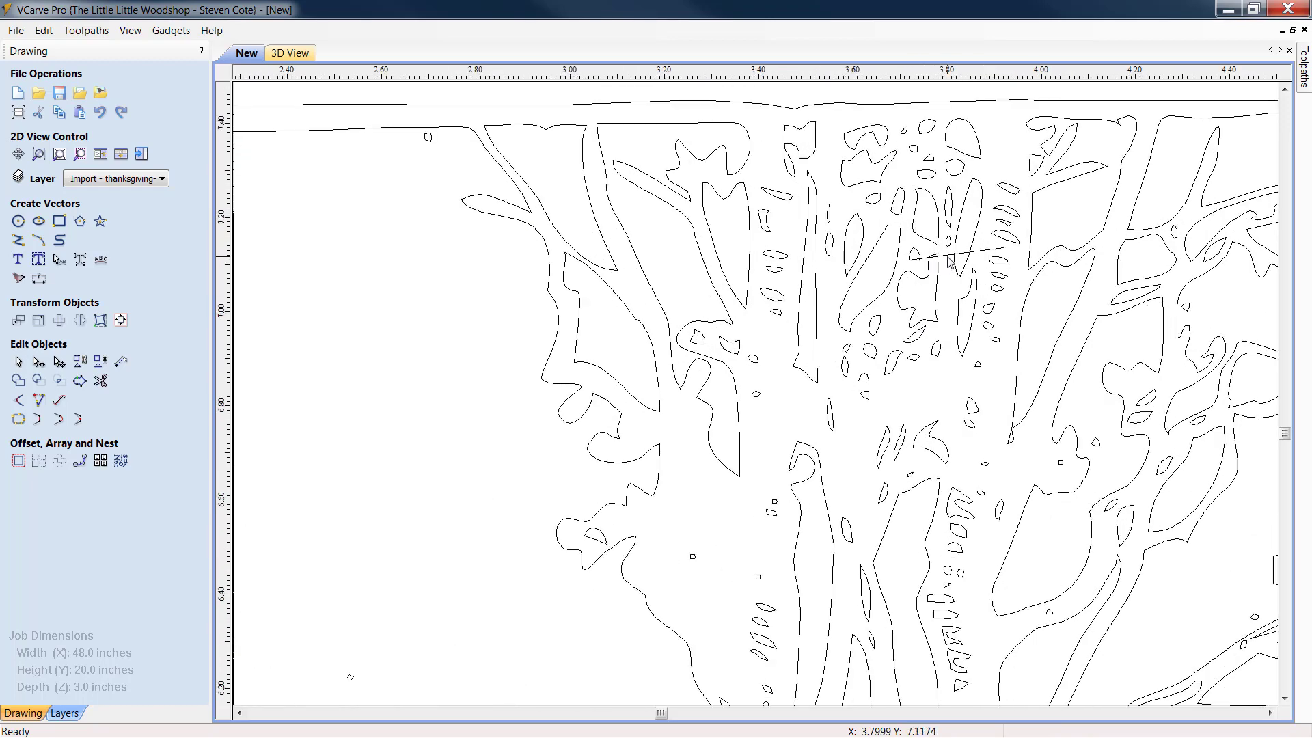
left_click(953, 253)
key("Delete")
scroll(966, 393, "down", 4)
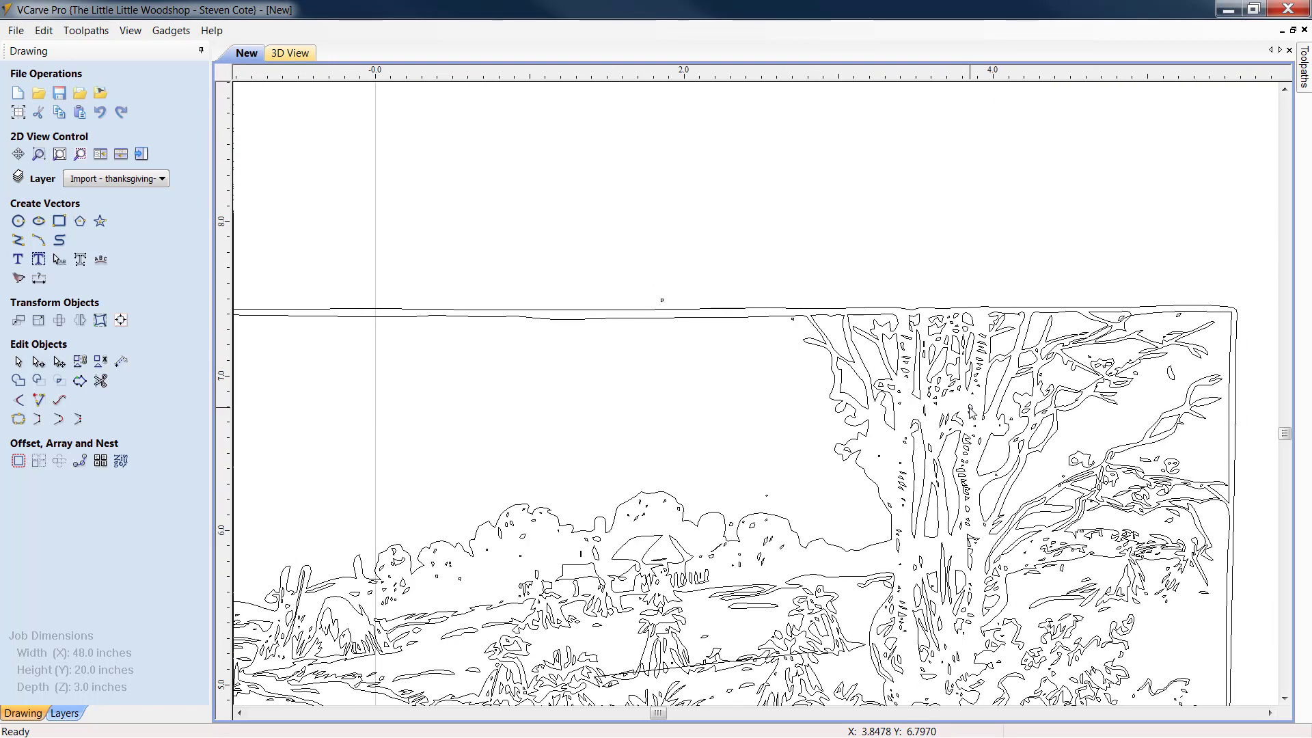
Delete the two tiny square specks in the right tree, between its foliage outline and trunk
scroll(775, 326, "up", 4)
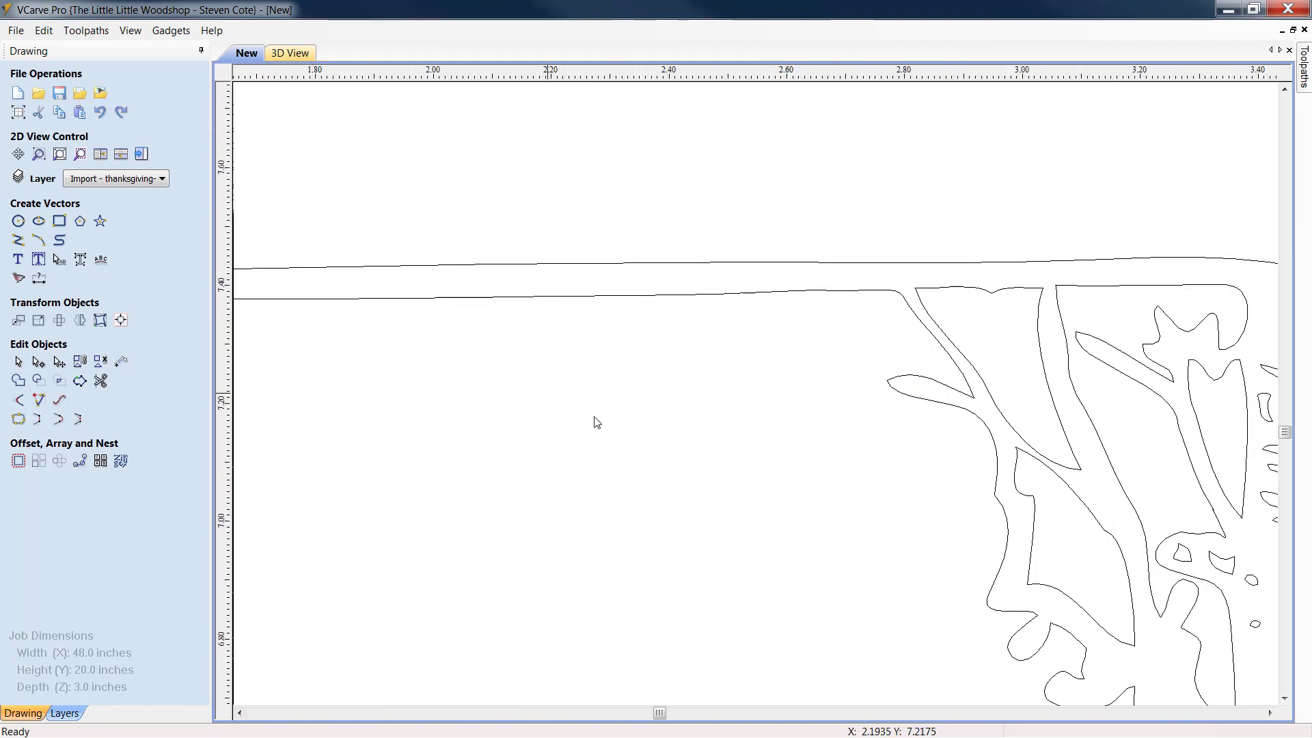
scroll(594, 416, "down", 2)
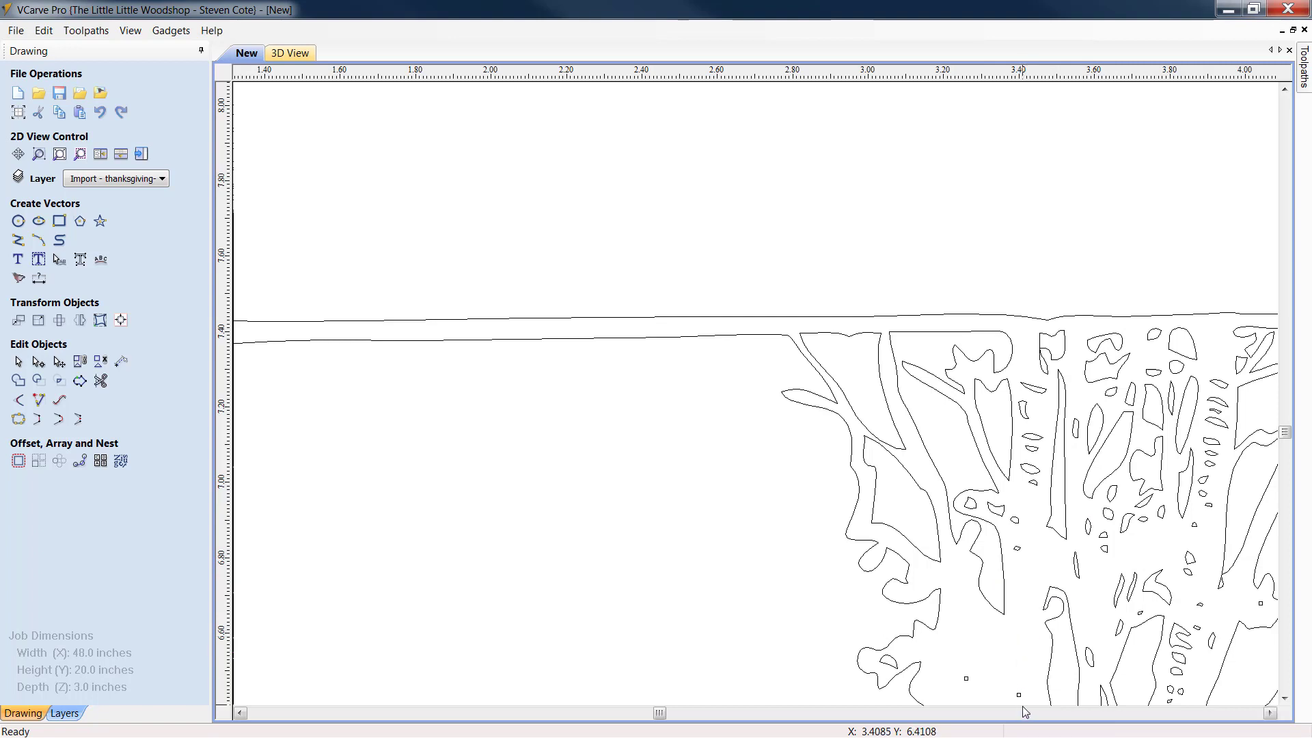
left_click_drag(1023, 704, 960, 663)
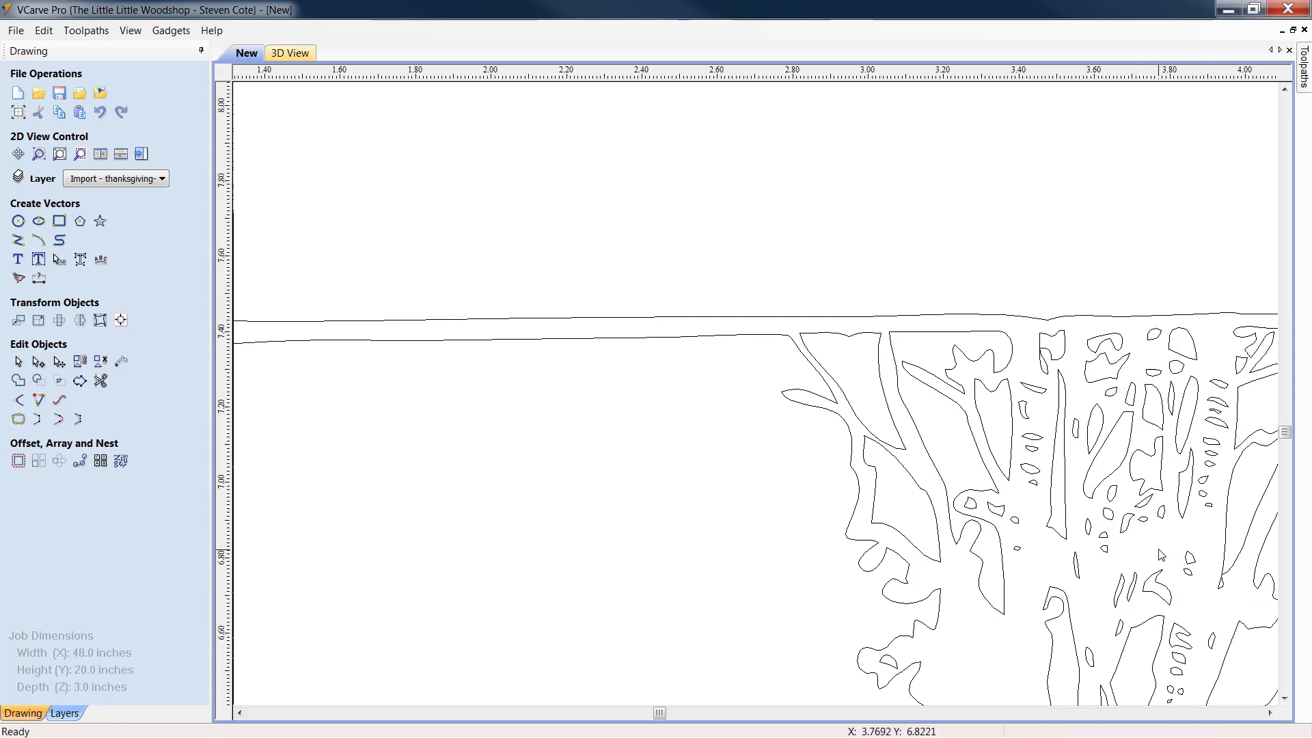
scroll(1162, 554, "down", 3)
scroll(954, 642, "down", 2)
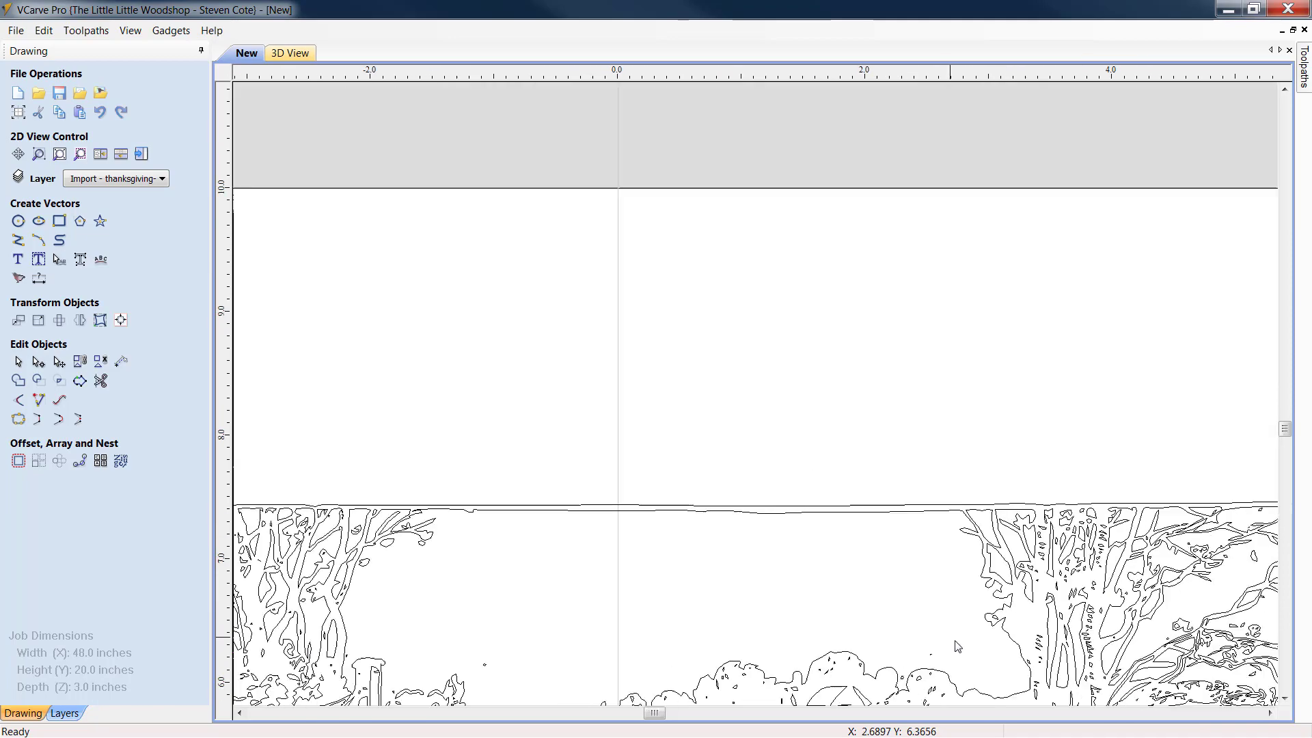
left_click(1284, 699)
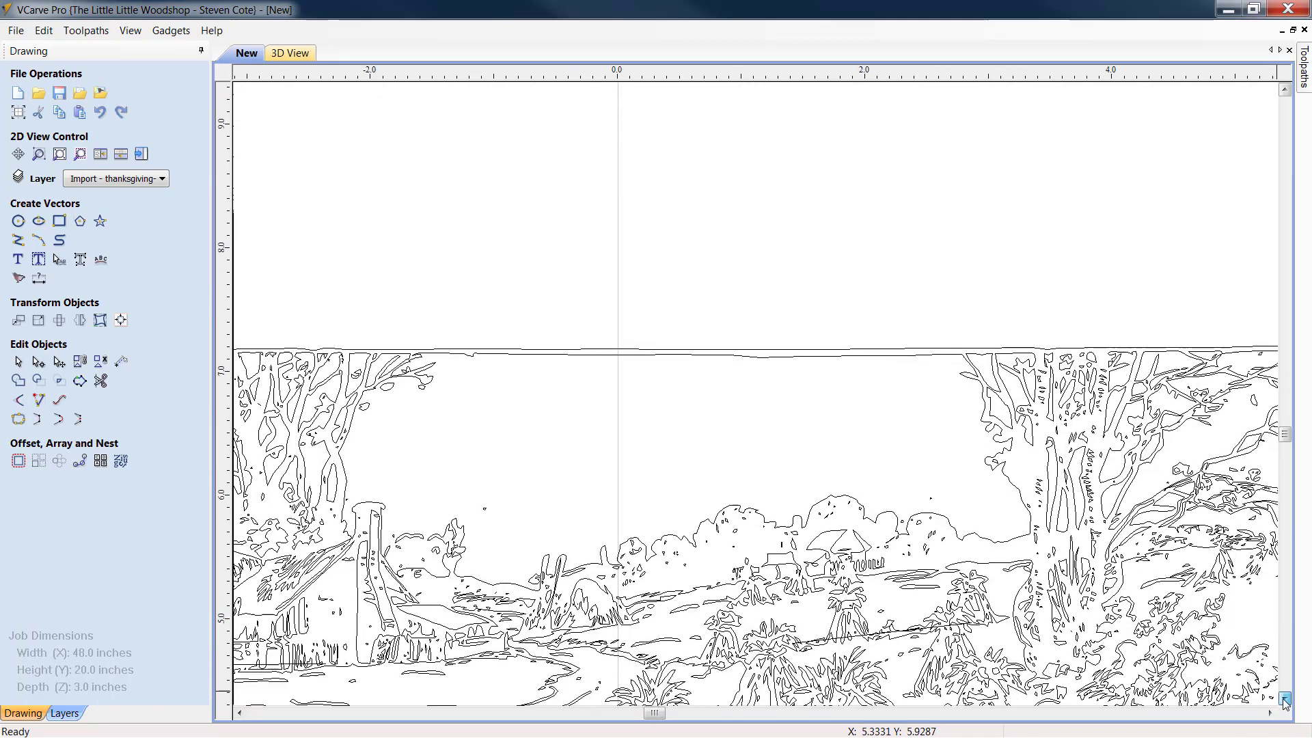
scroll(1037, 629, "down", 2)
scroll(897, 652, "up", 1)
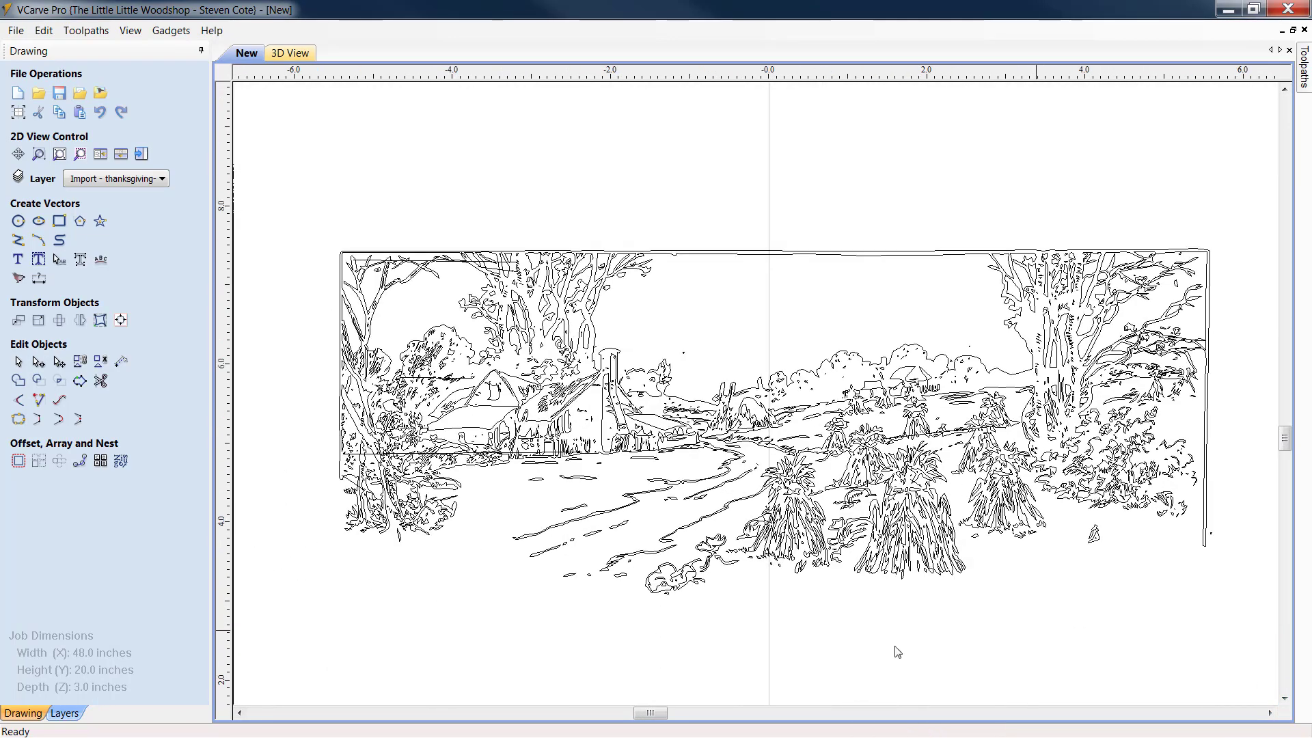
Delete the stray horizontal lines crossing the left trees, the bushes and the farmhouse
scroll(417, 376, "up", 5)
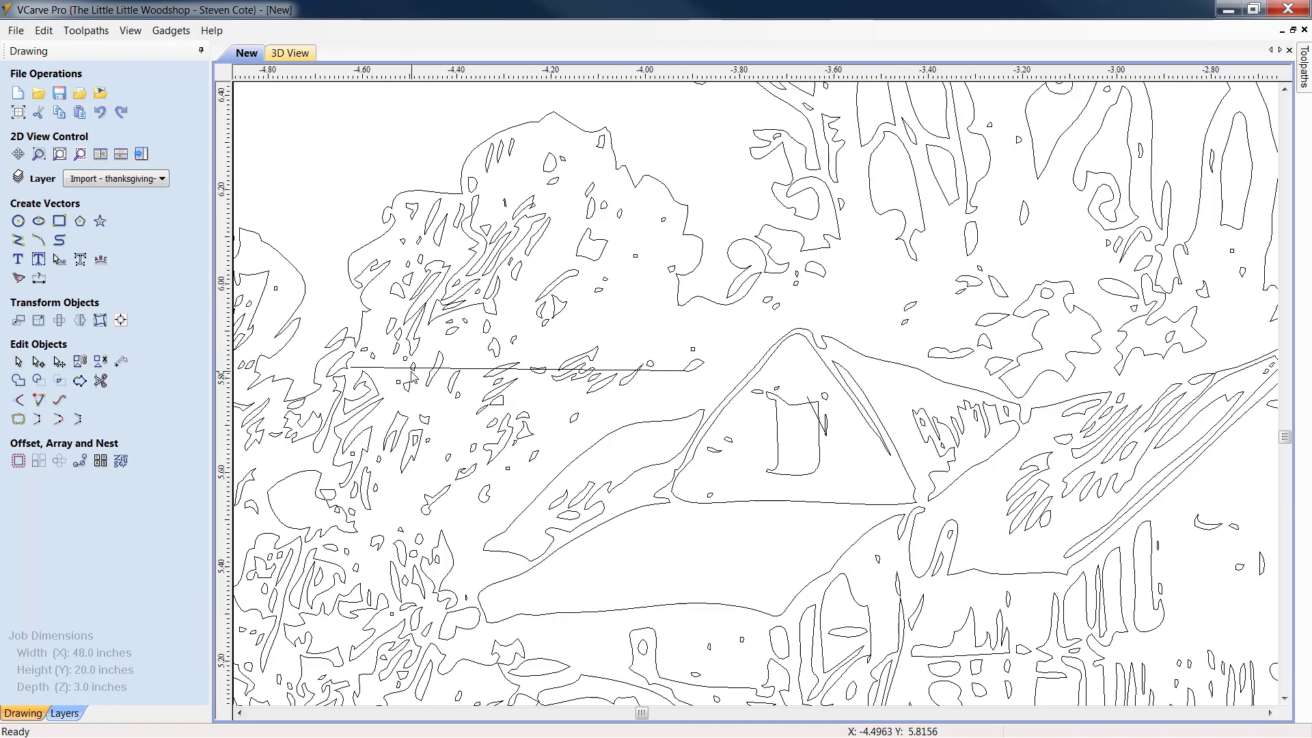
scroll(502, 437, "down", 1)
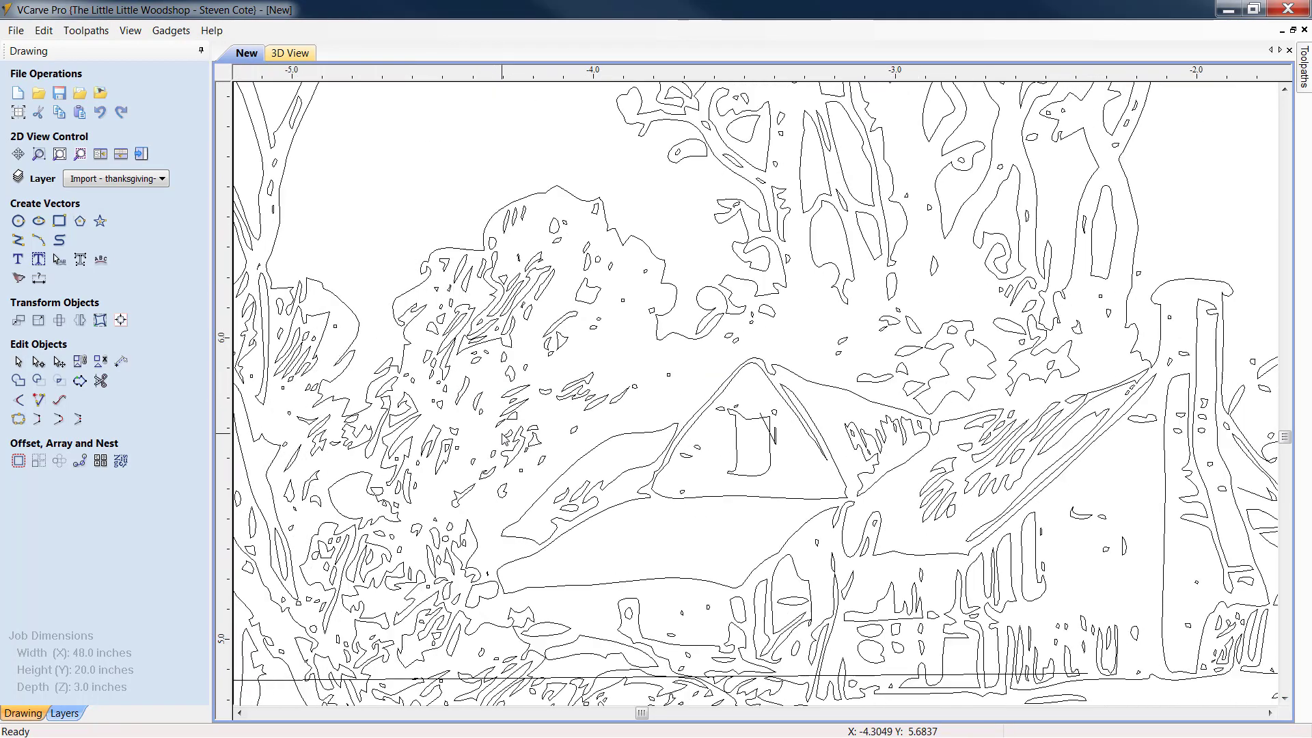
scroll(663, 403, "up", 1)
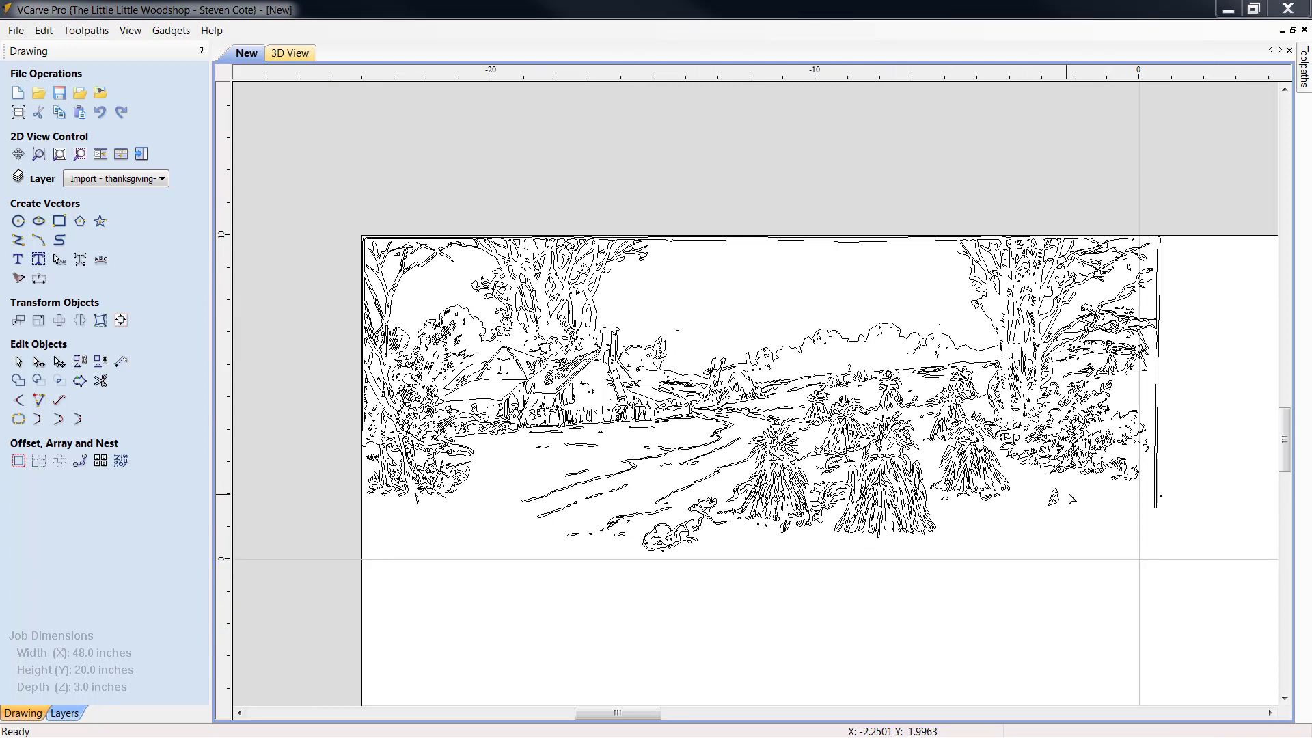
Delete the tiny speck and the small stray vector in the bushes below the right tree
scroll(1083, 530, "up", 3)
scroll(1112, 312, "up", 2)
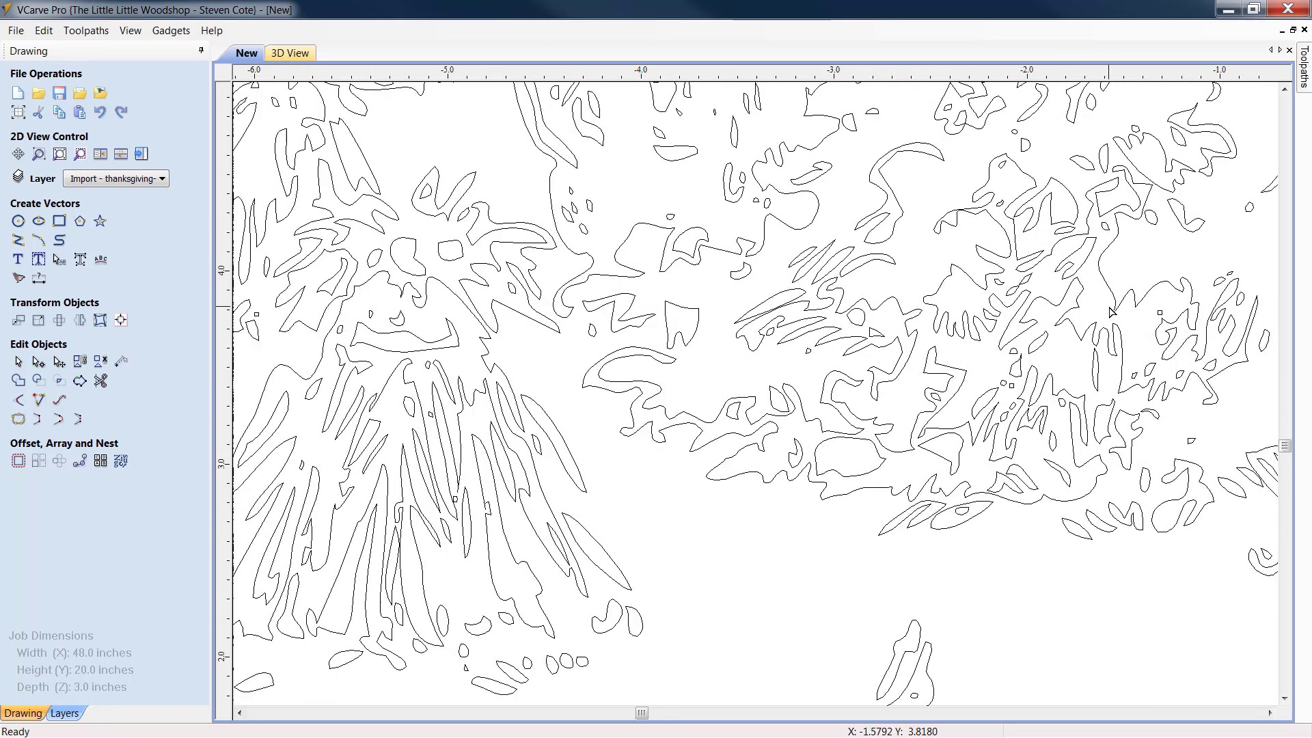
left_click(1229, 275)
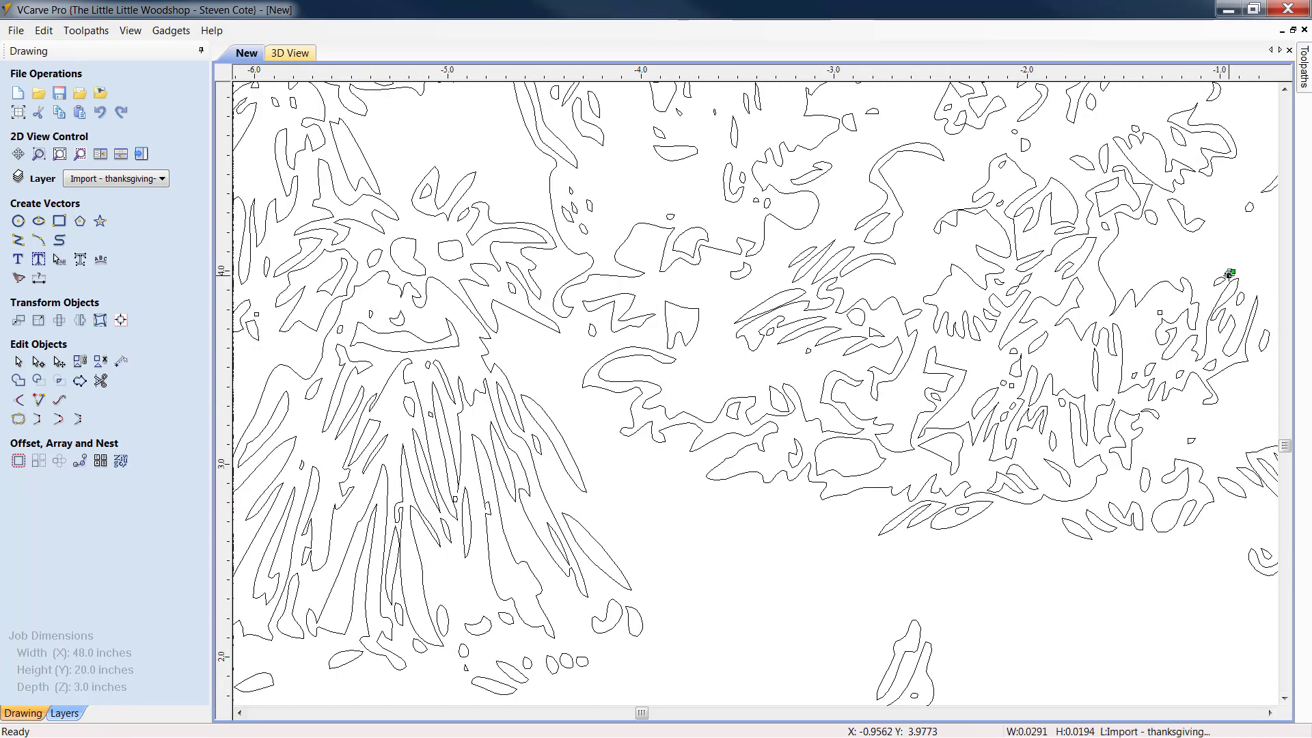
key("Delete")
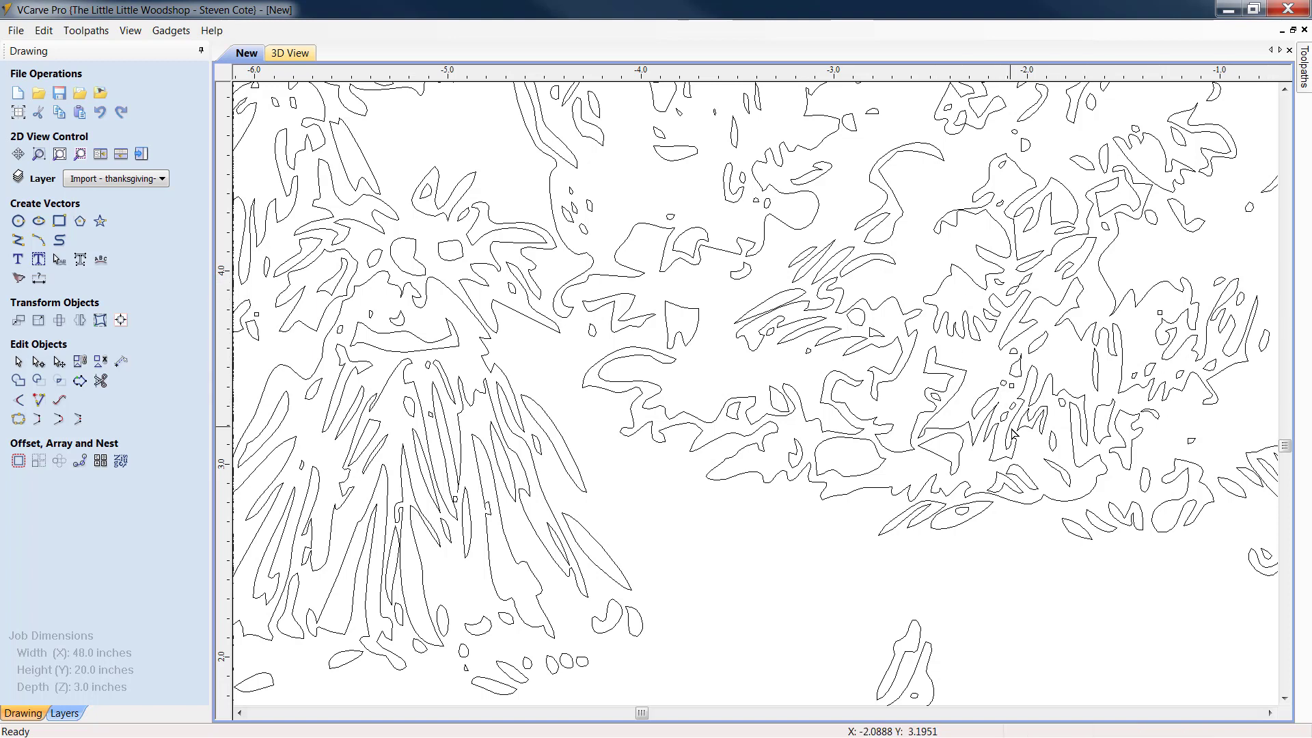
left_click(1014, 388)
key("Delete")
scroll(1009, 421, "down", 5)
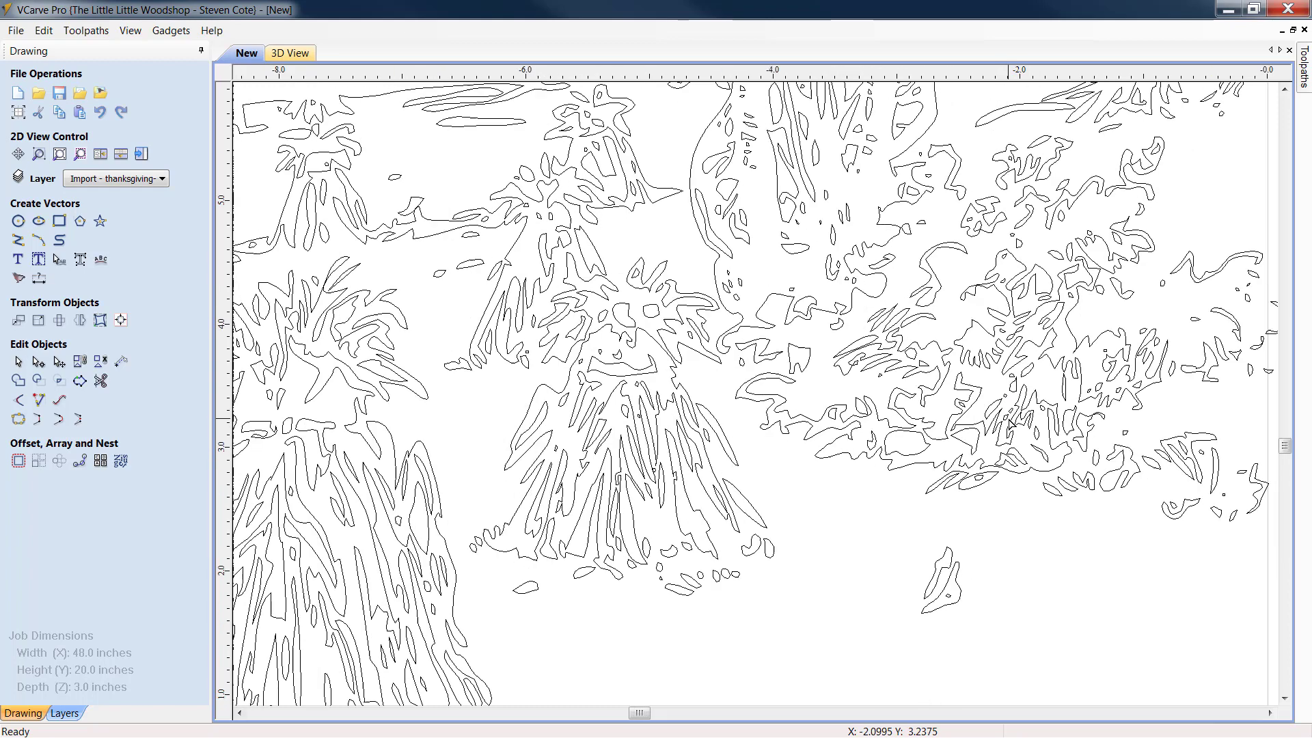
scroll(1006, 418, "down", 3)
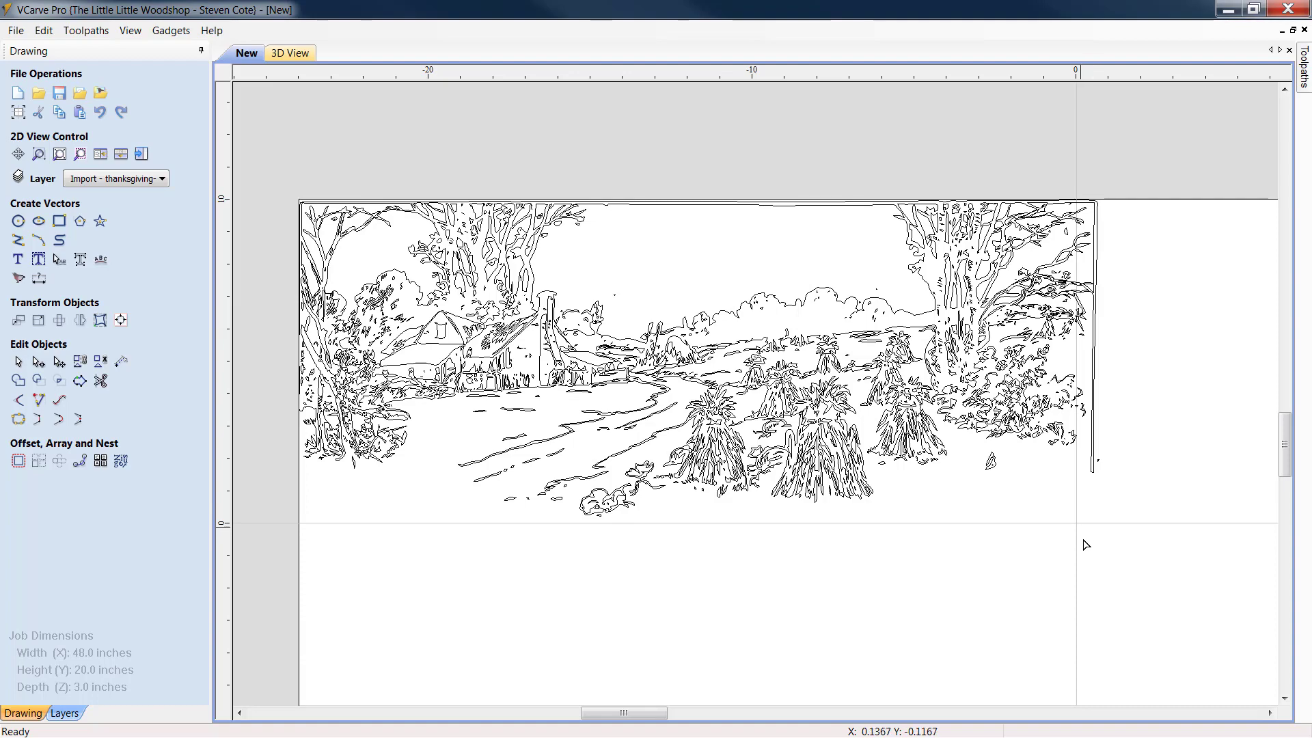
Delete the lower end points of the frame's right edge, shortening it up to the right tree's lower branches
left_click(1093, 475)
scroll(1111, 341, "up", 5)
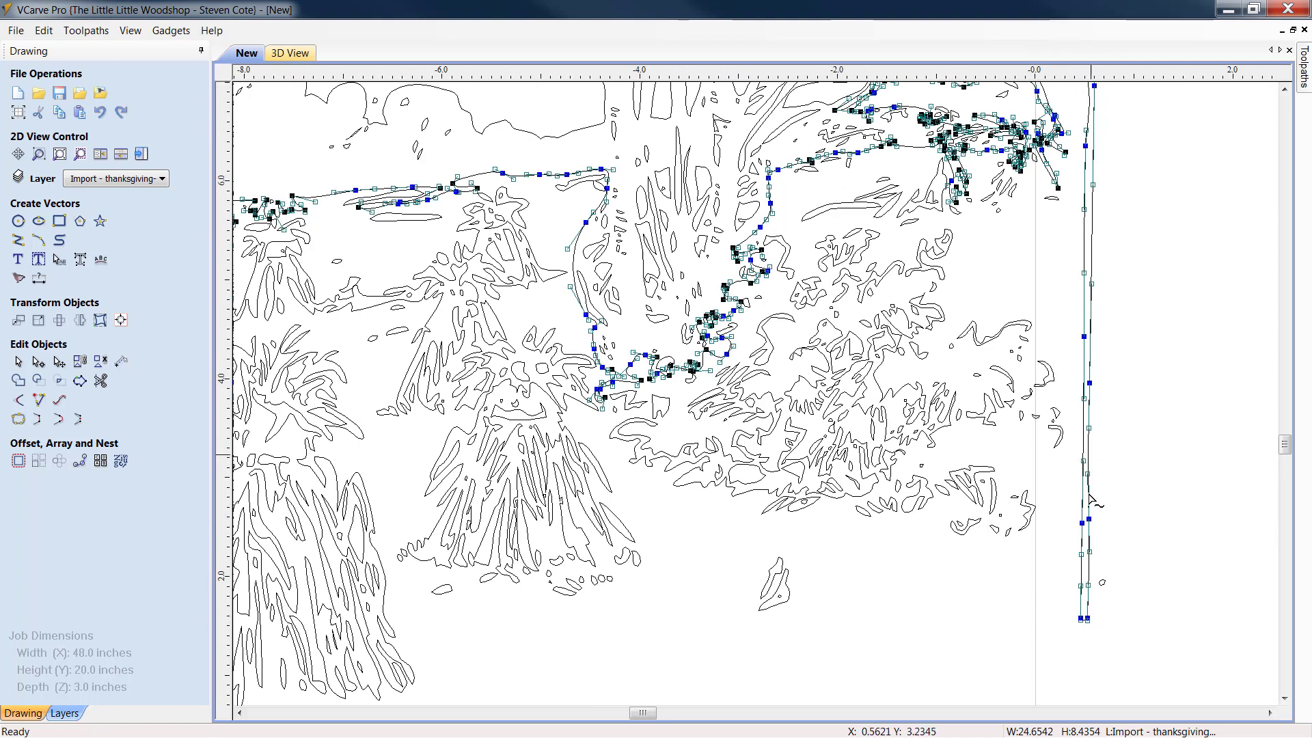
right_click(1096, 623)
left_click(1139, 489)
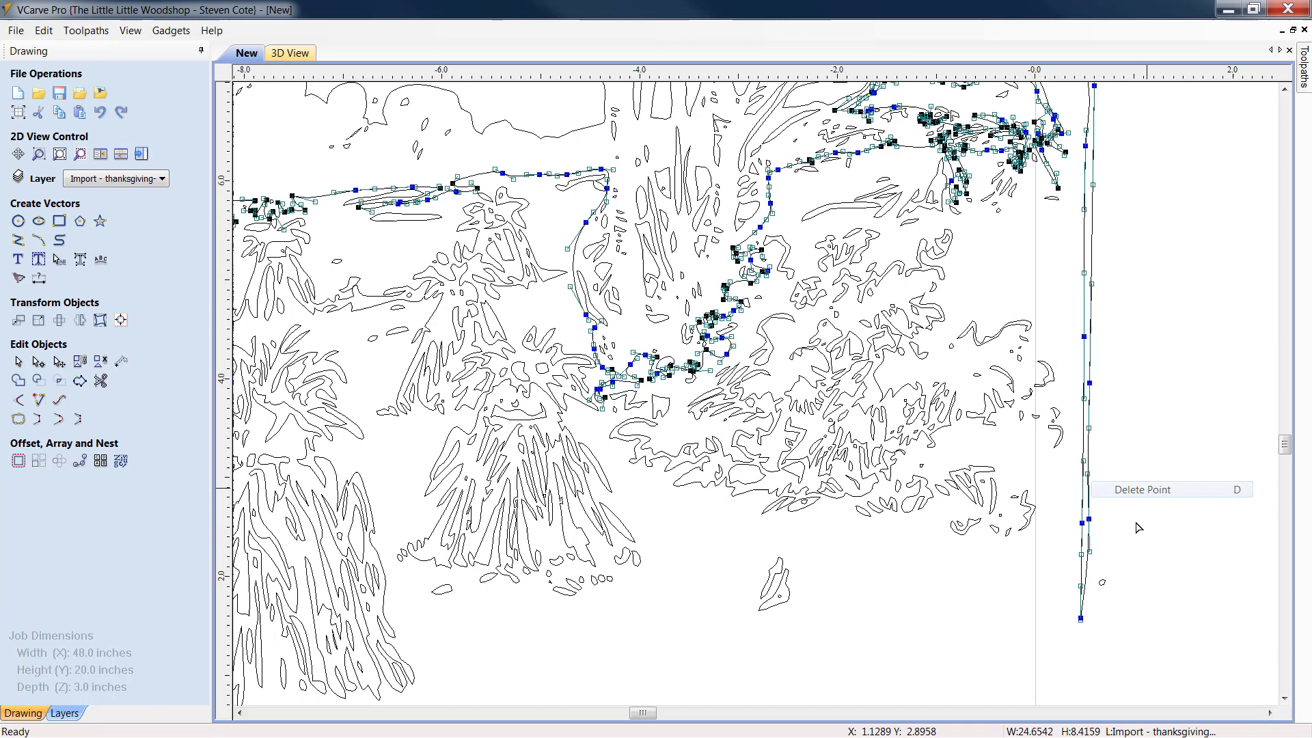
right_click(1081, 619)
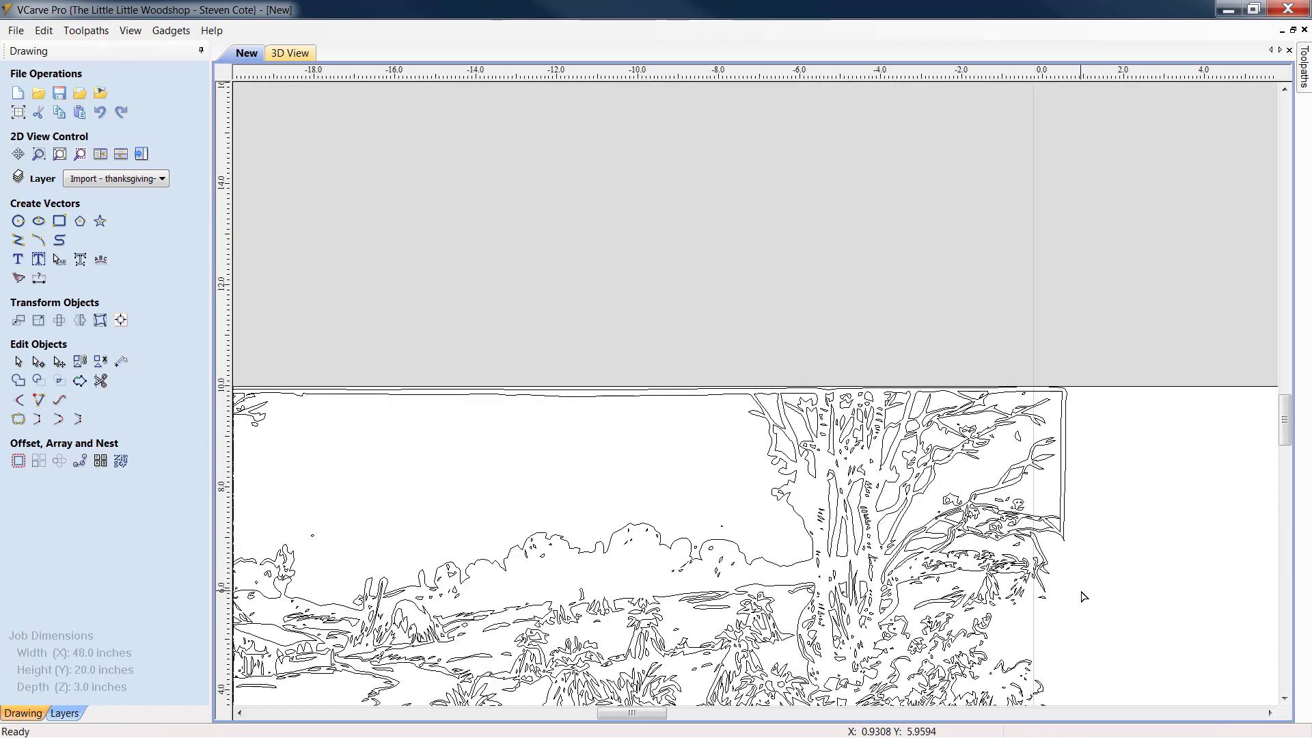
scroll(1082, 593, "down", 3)
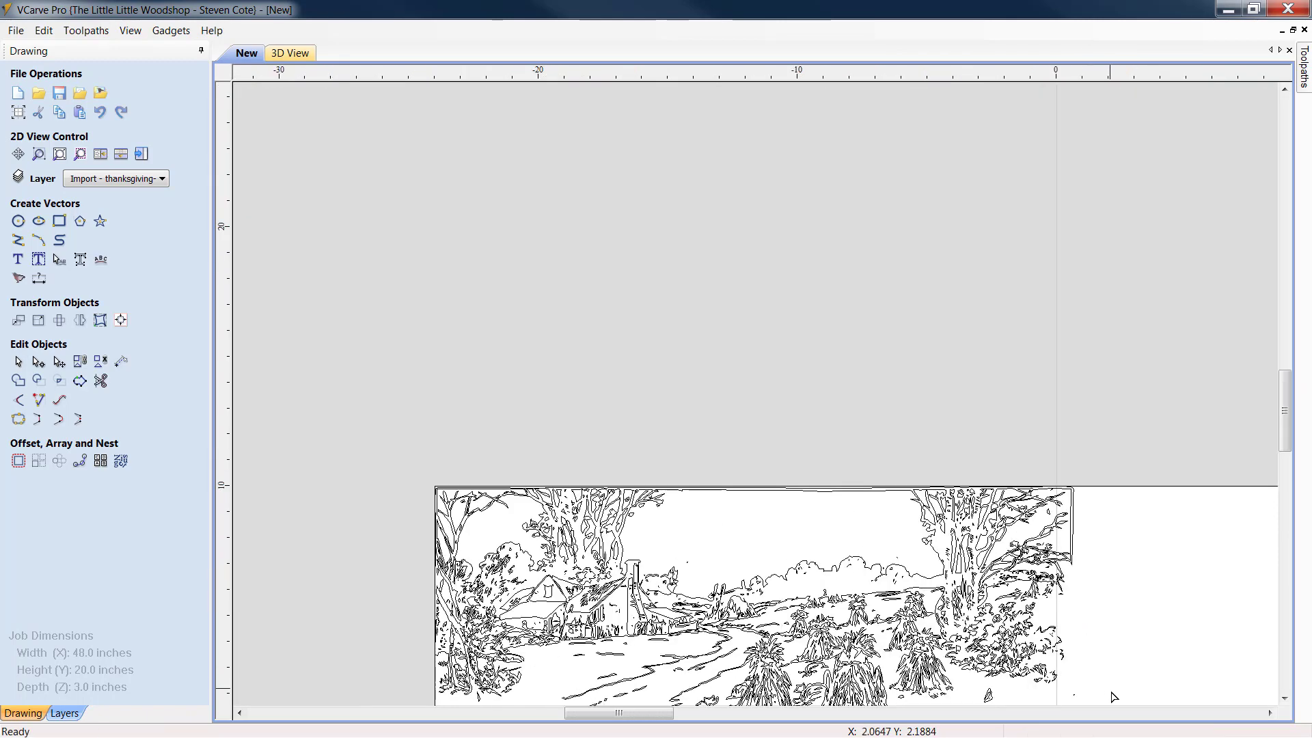
left_click_drag(1285, 410, 1284, 438)
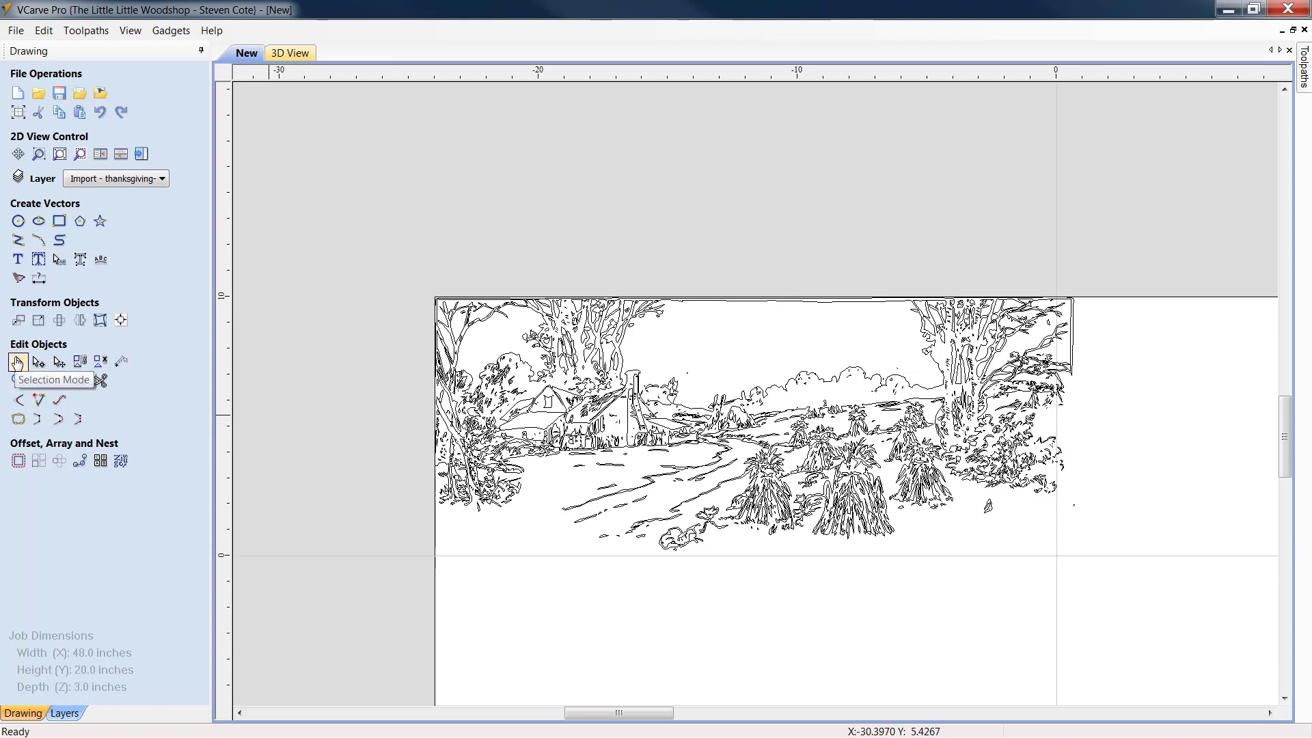
Select the whole farm scene and check its width and height with Set Size
left_click(16, 357)
mouse_move(1100, 595)
left_mouse_down()
mouse_move(886, 555)
mouse_move(305, 202)
left_mouse_up()
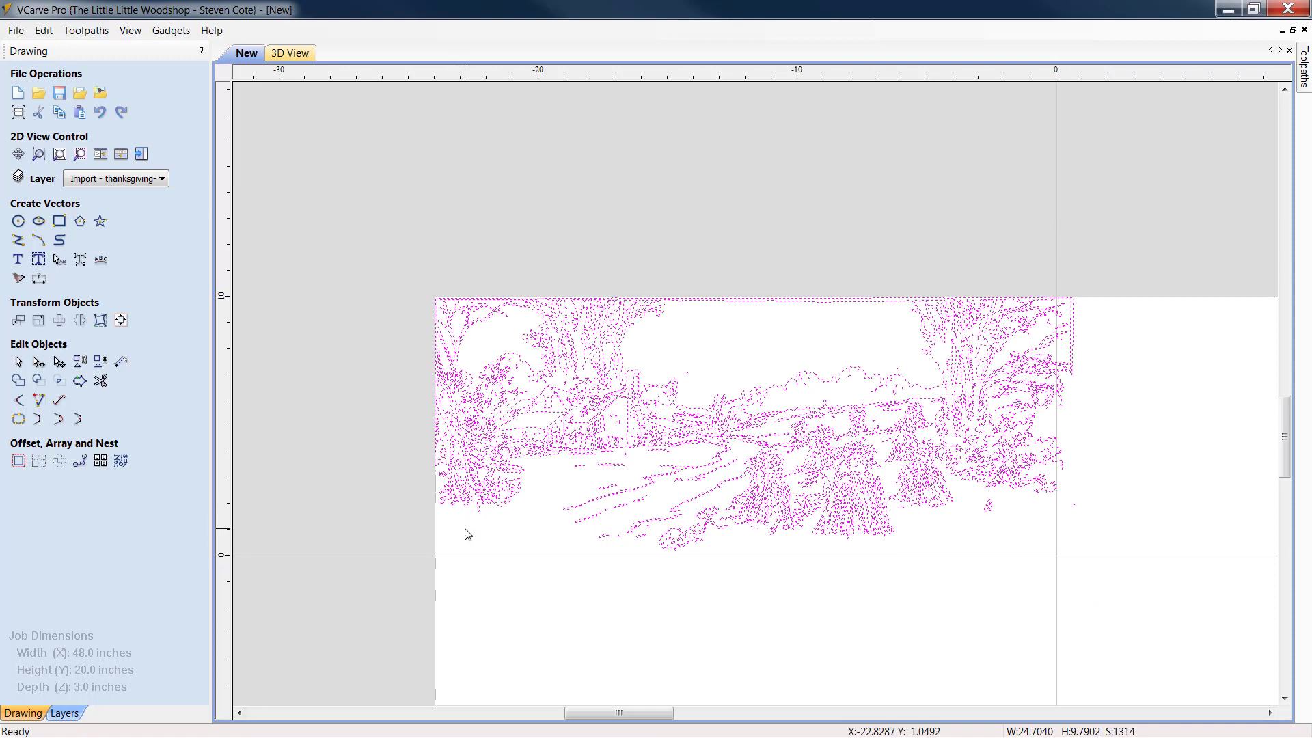
scroll(650, 549, "down", 3)
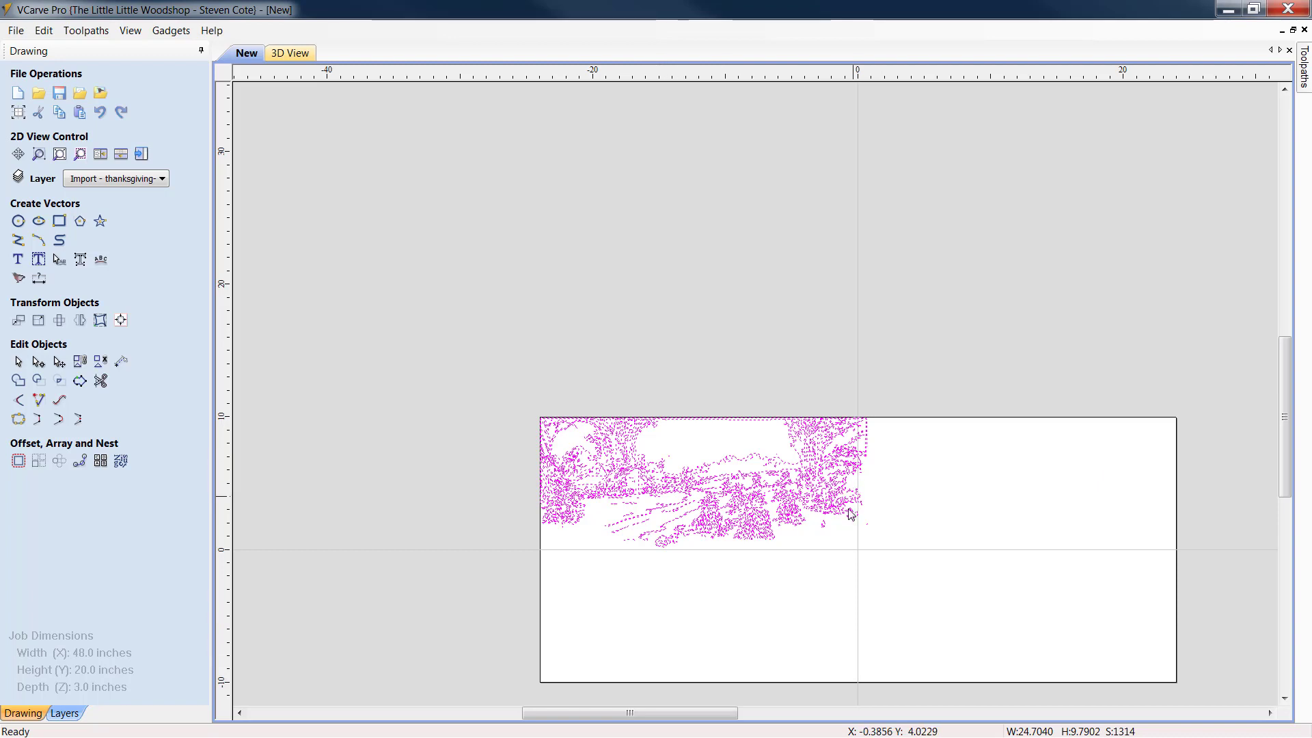
scroll(837, 492, "up", 2)
left_click(782, 485)
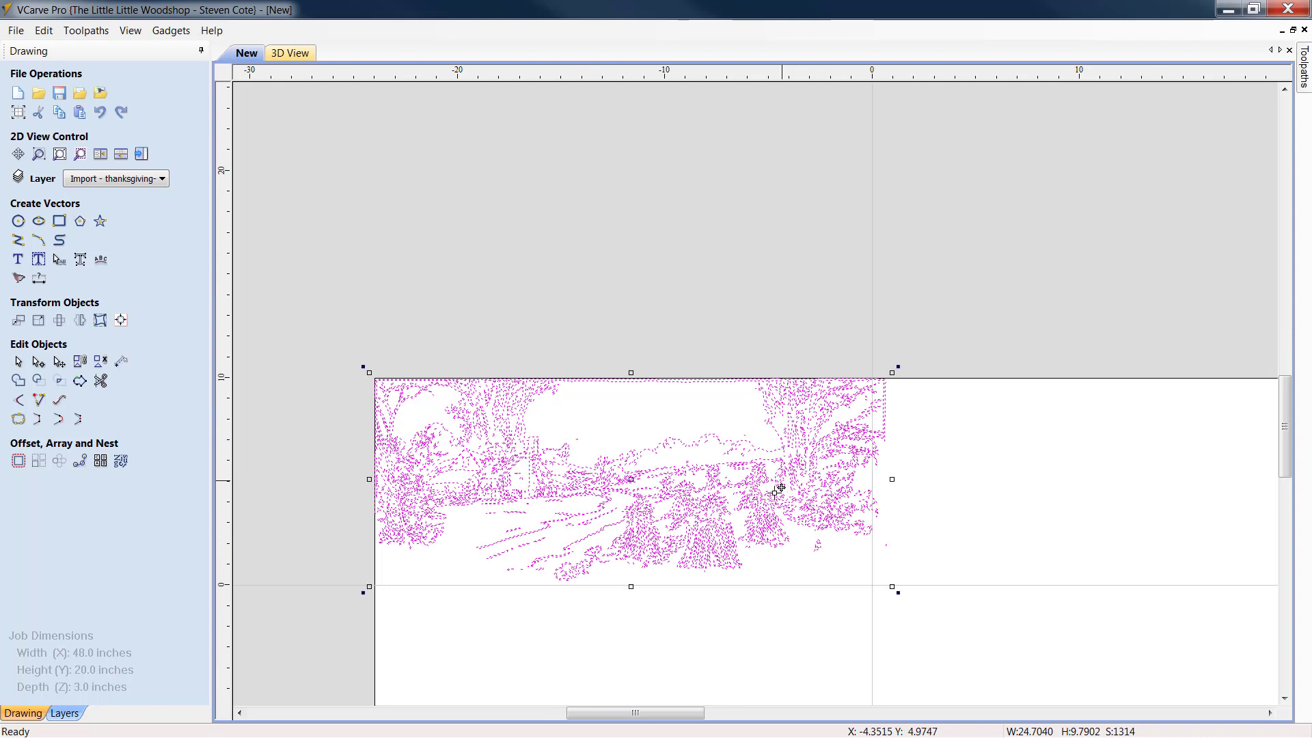
left_click(55, 225)
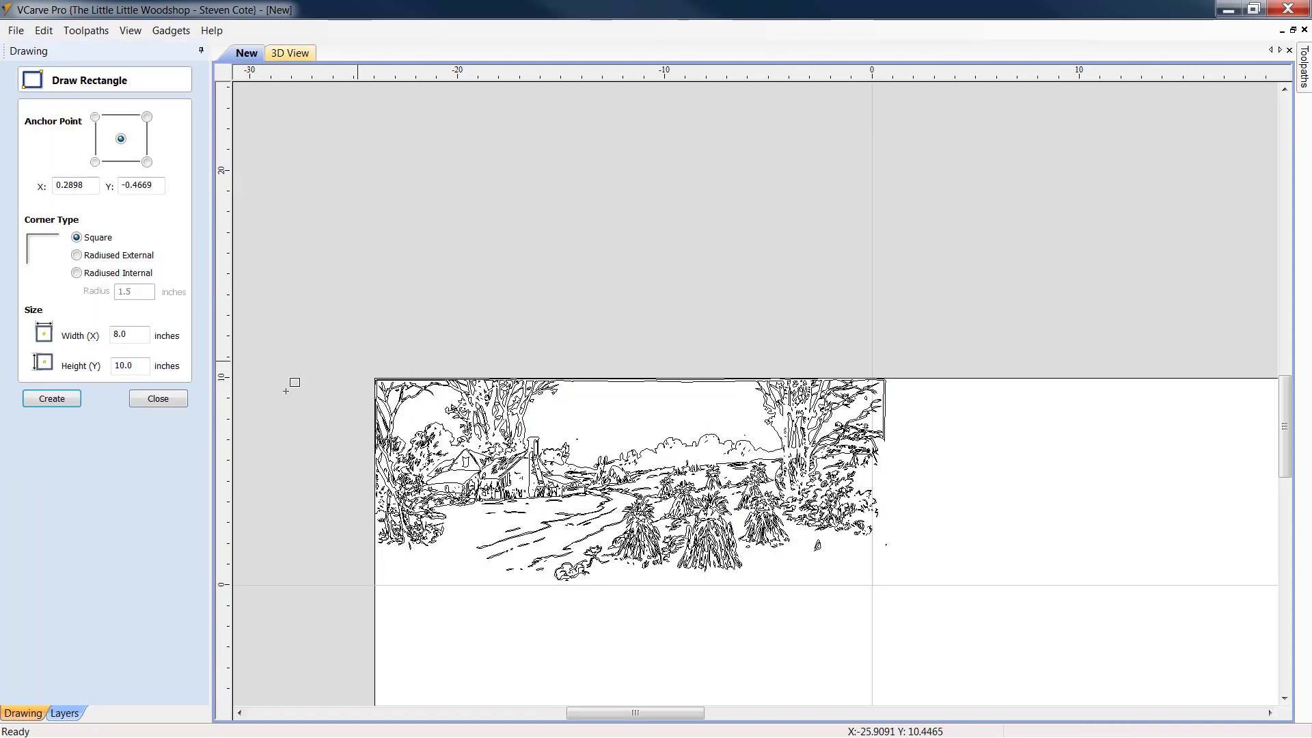
left_click(175, 403)
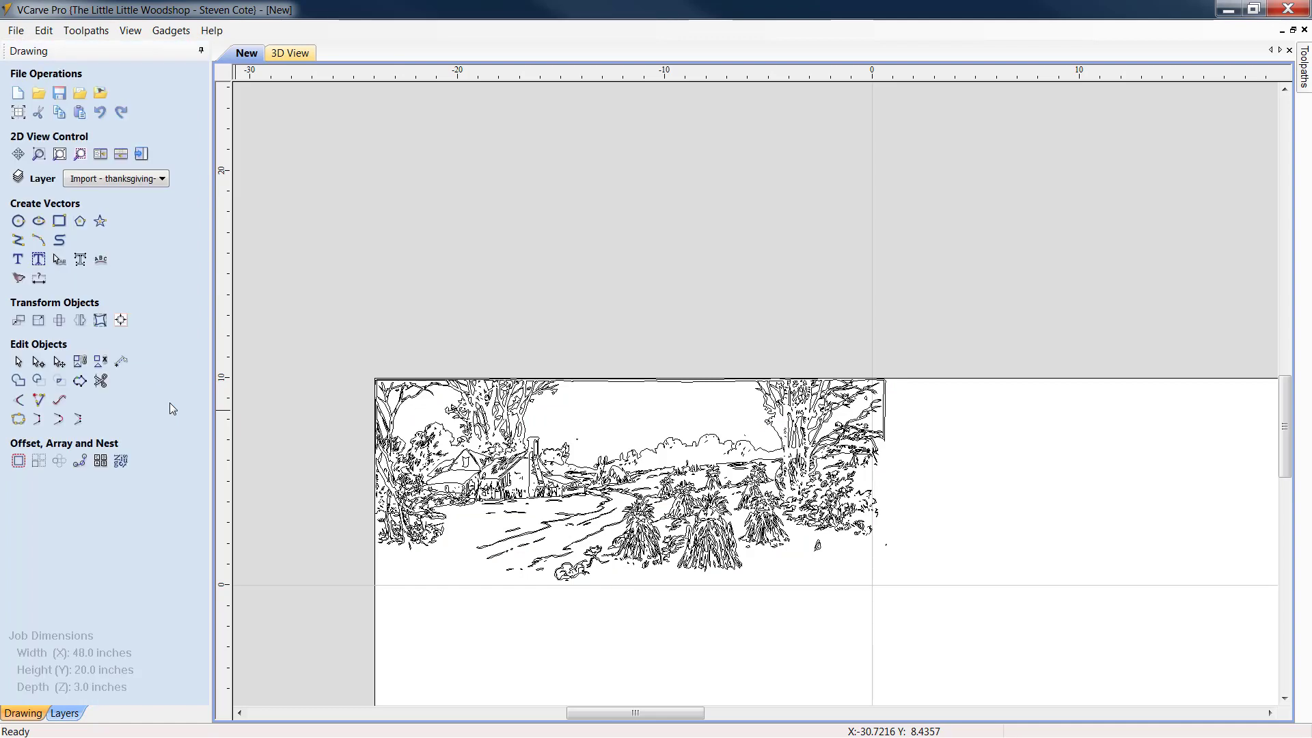
left_click(38, 321)
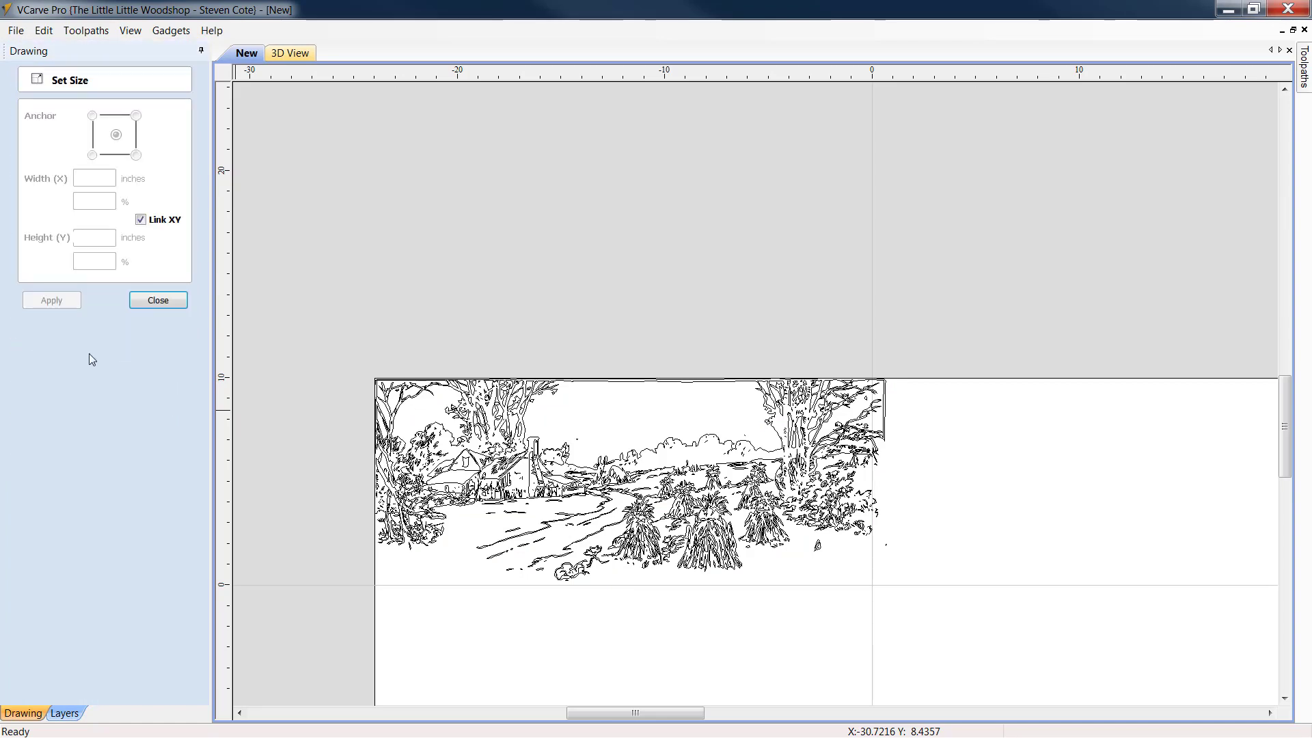
left_click_drag(616, 574, 295, 363)
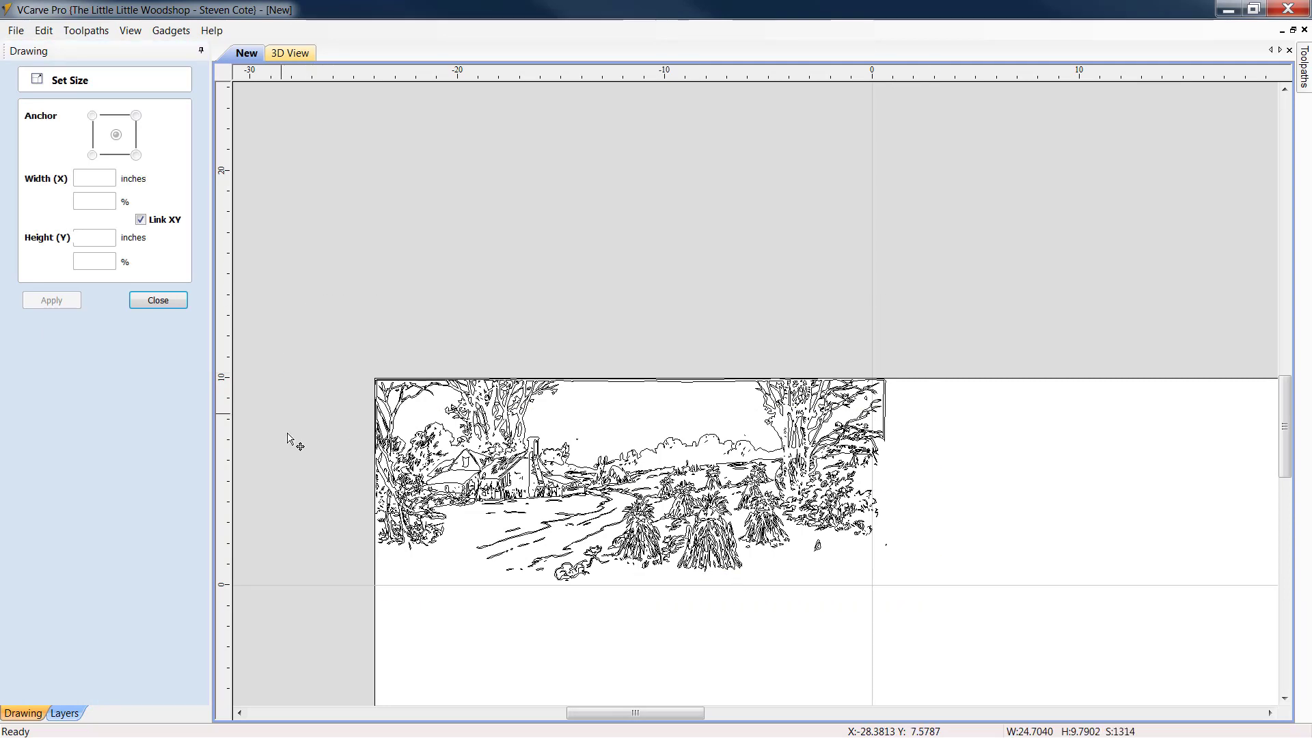
left_click_drag(676, 569, 341, 386)
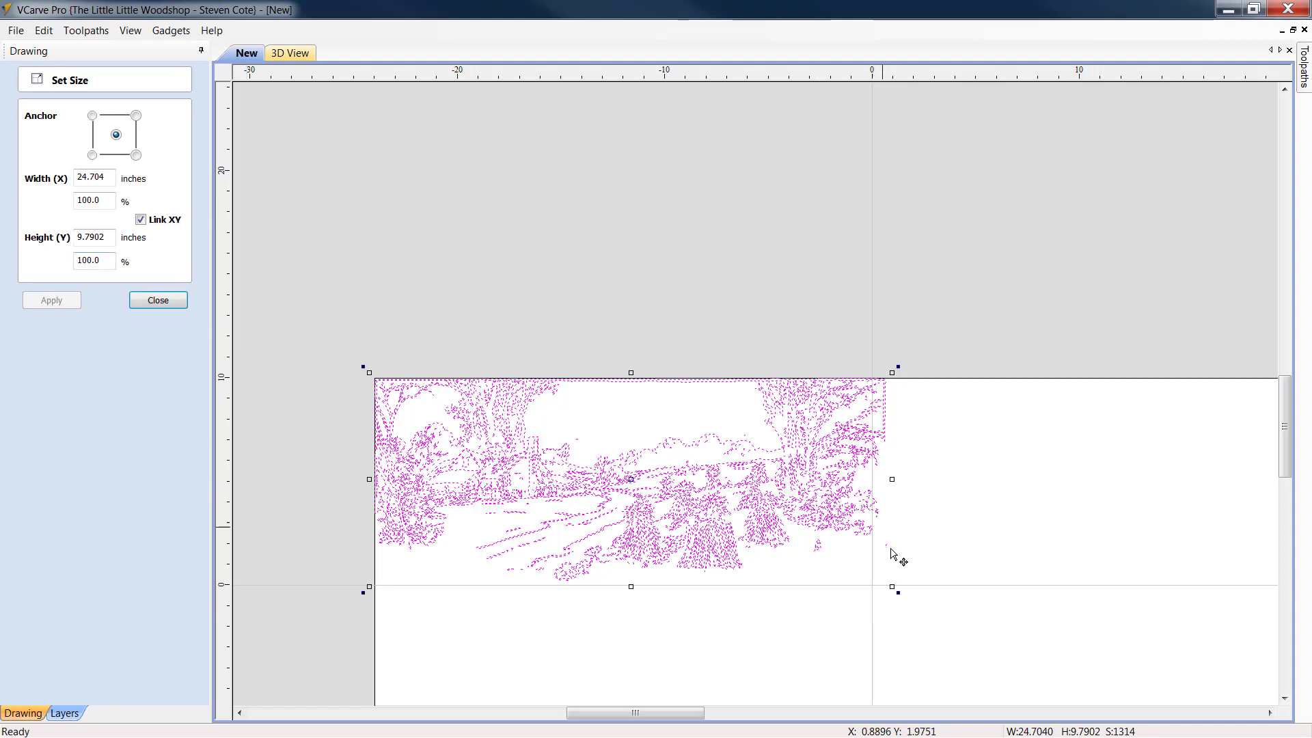
left_click(172, 302)
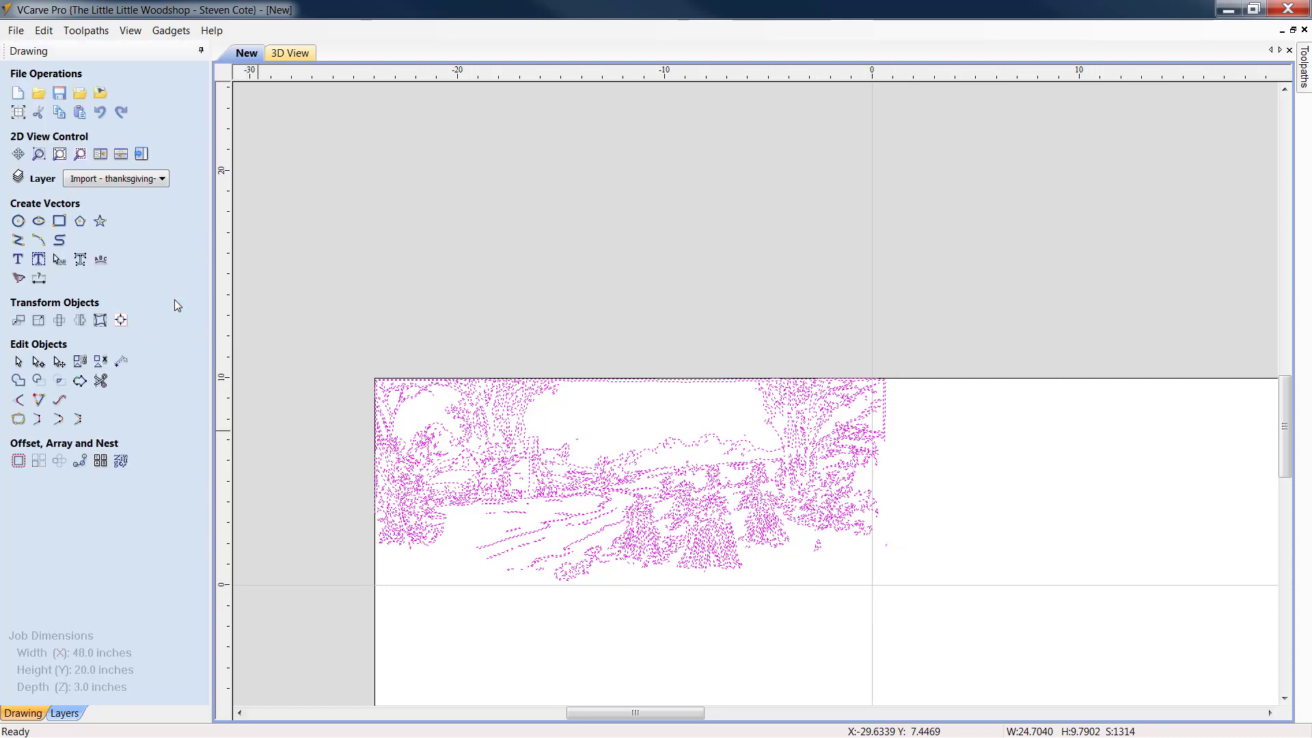
Delete the small leaf-shaped cluster below the right bushes and the tiny speck beyond the scene's right side
left_click(1270, 713)
left_click_drag(1291, 427, 1293, 500)
scroll(1277, 509, "up", 3)
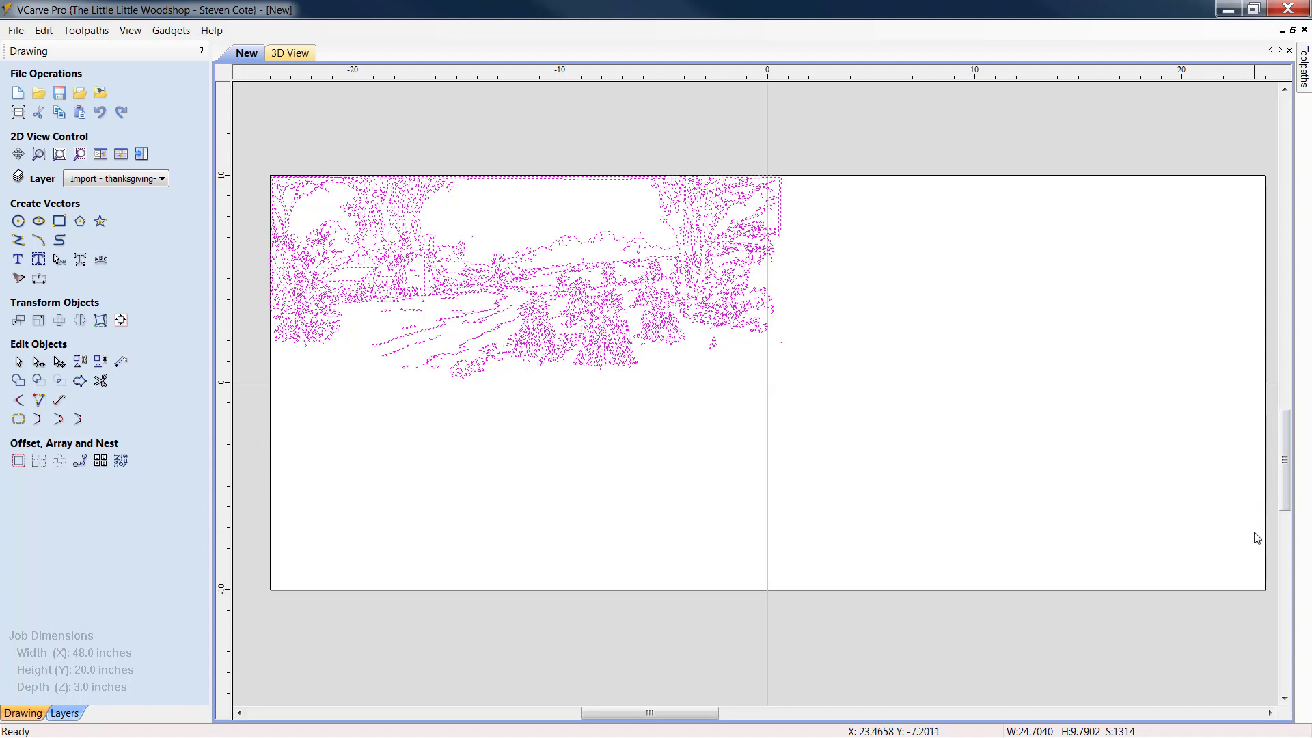
left_click(1061, 502)
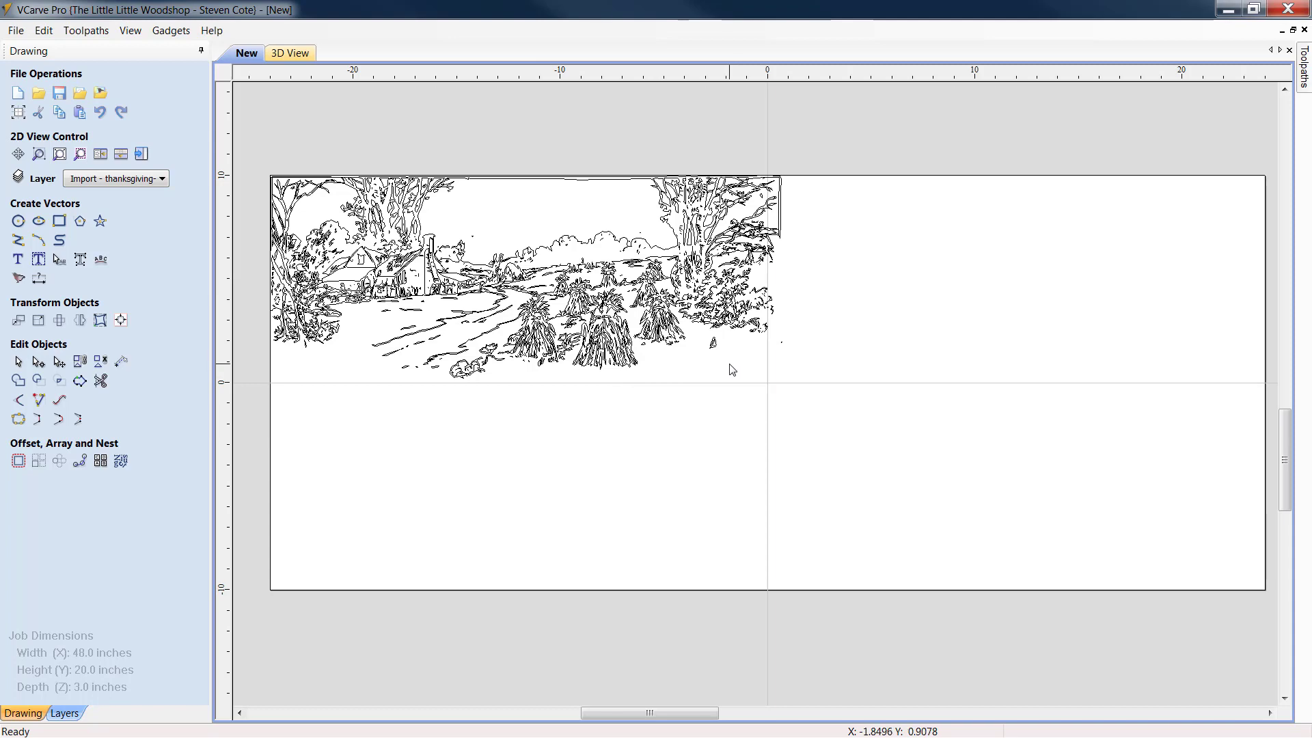
scroll(731, 370, "up", 4)
left_click_drag(729, 366, 678, 316)
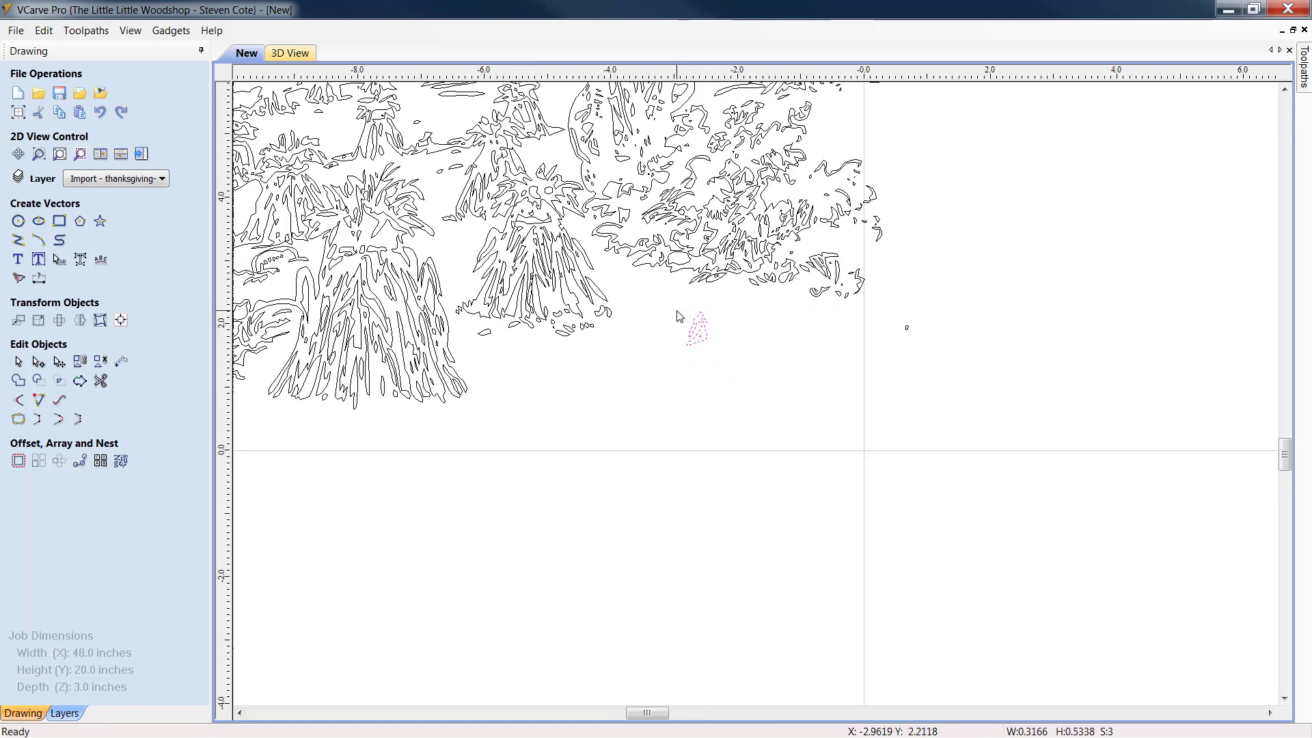
key("Delete")
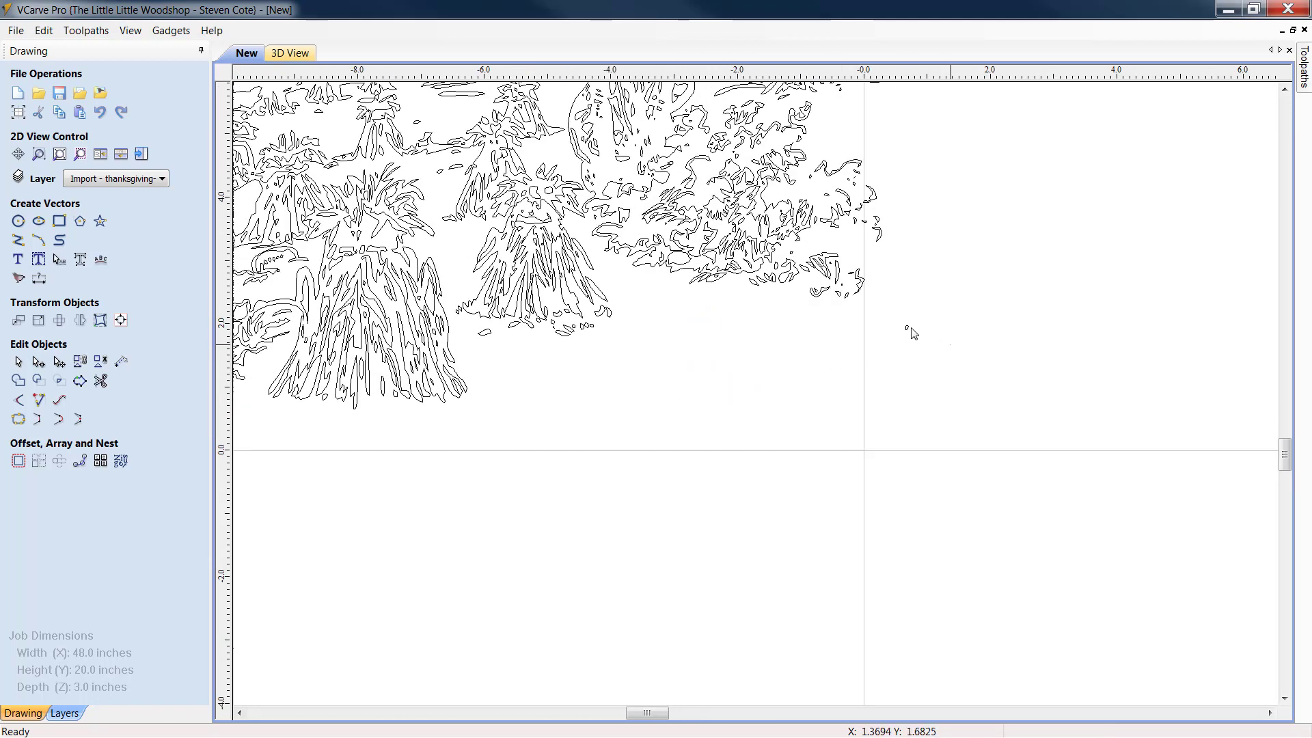
scroll(966, 359, "down", 5)
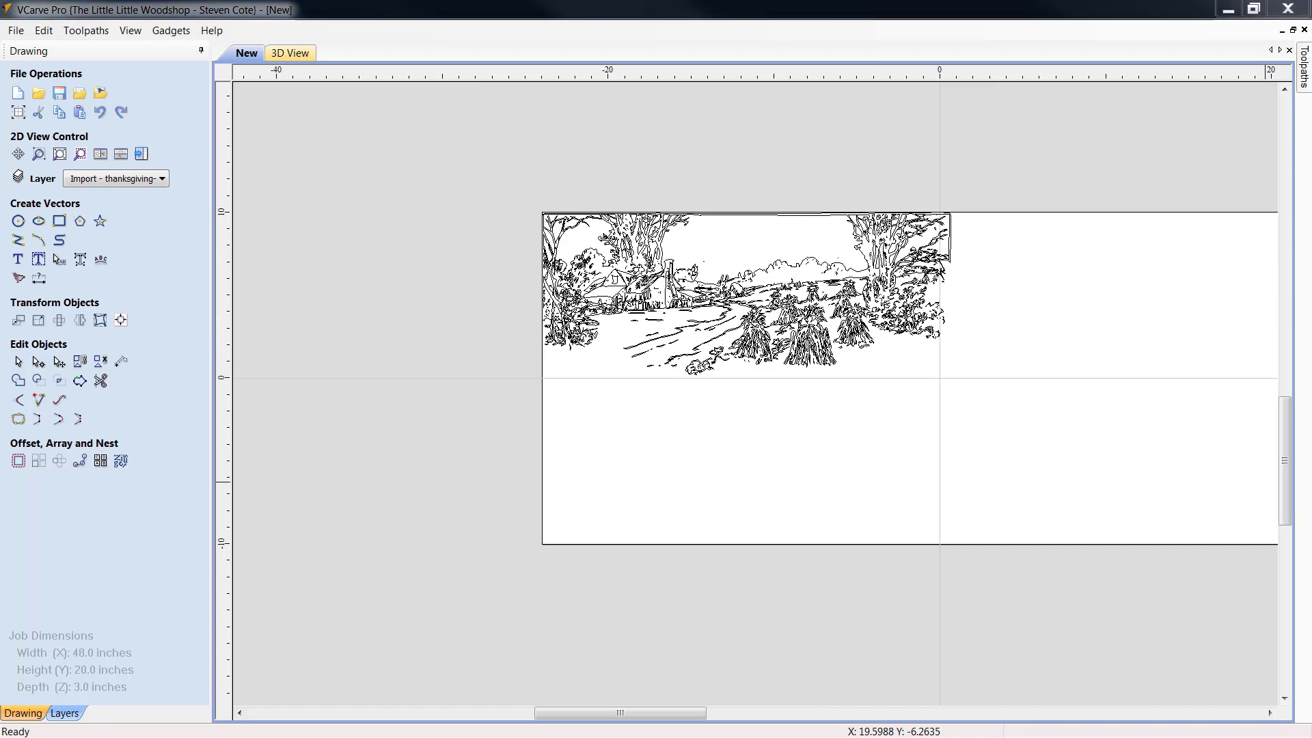
Import the johnny-auto artwork and move it into the right half of the job, beside the farm scene
left_click_drag(1311, 9, 800, 2)
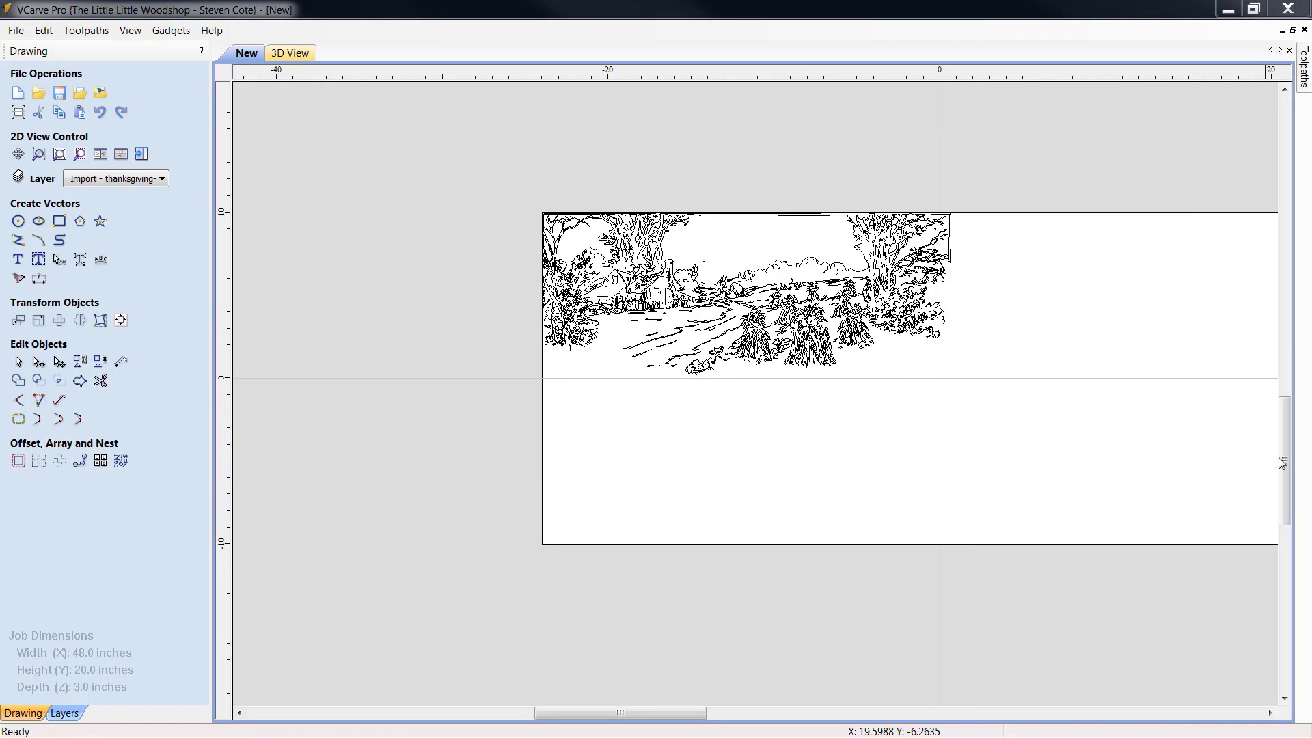
left_click_drag(1282, 463, 1210, 492)
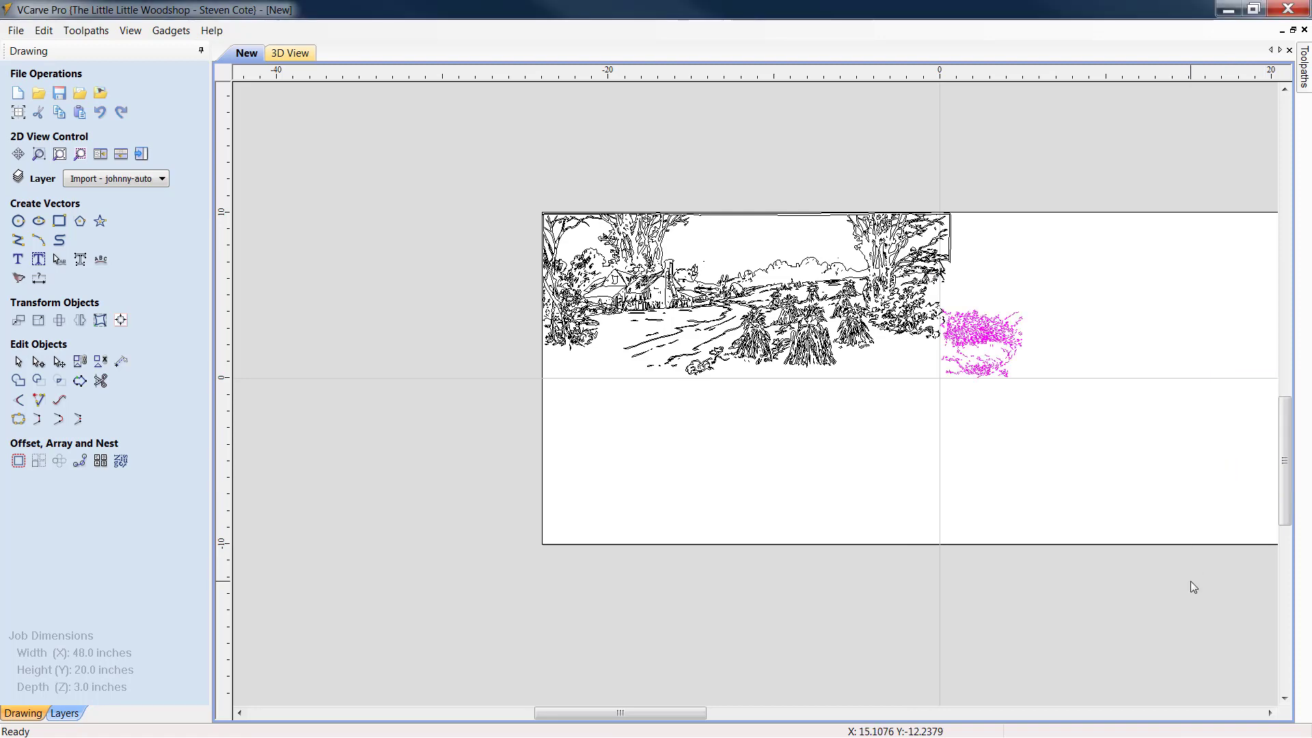
left_click_drag(700, 713, 739, 715)
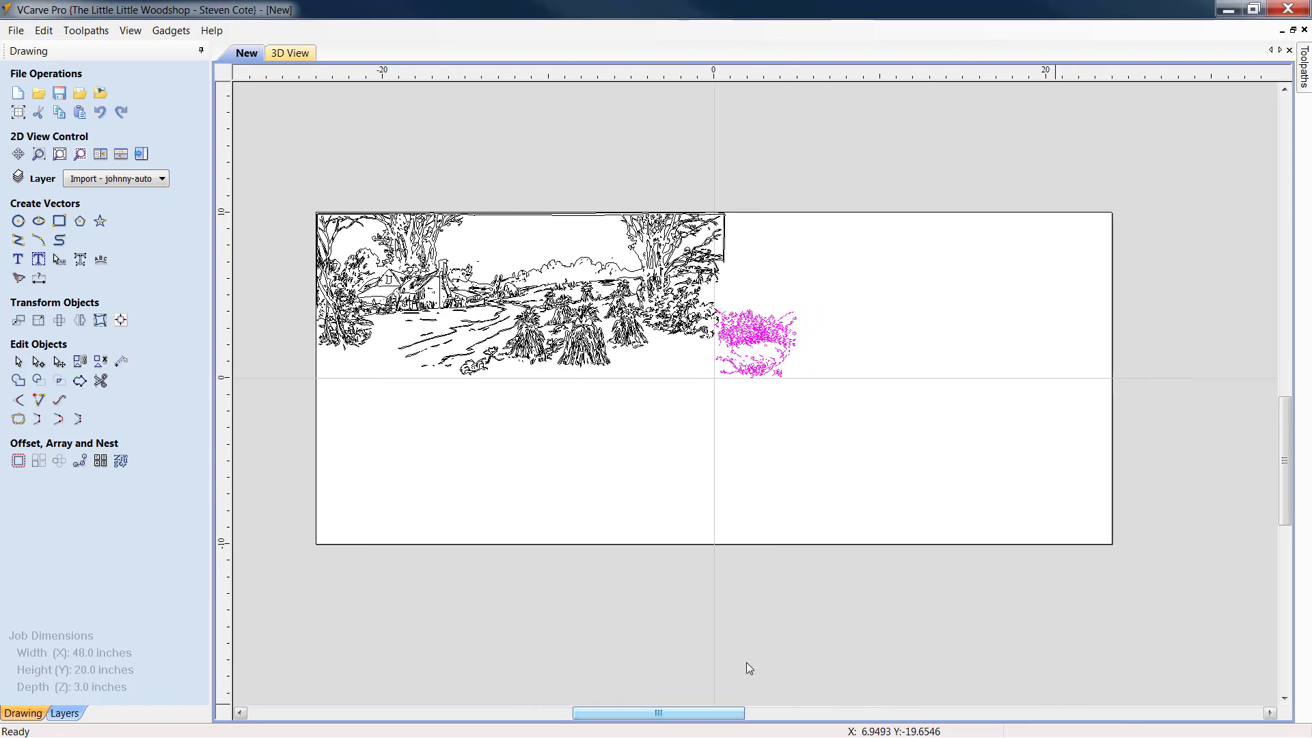
left_click(762, 335)
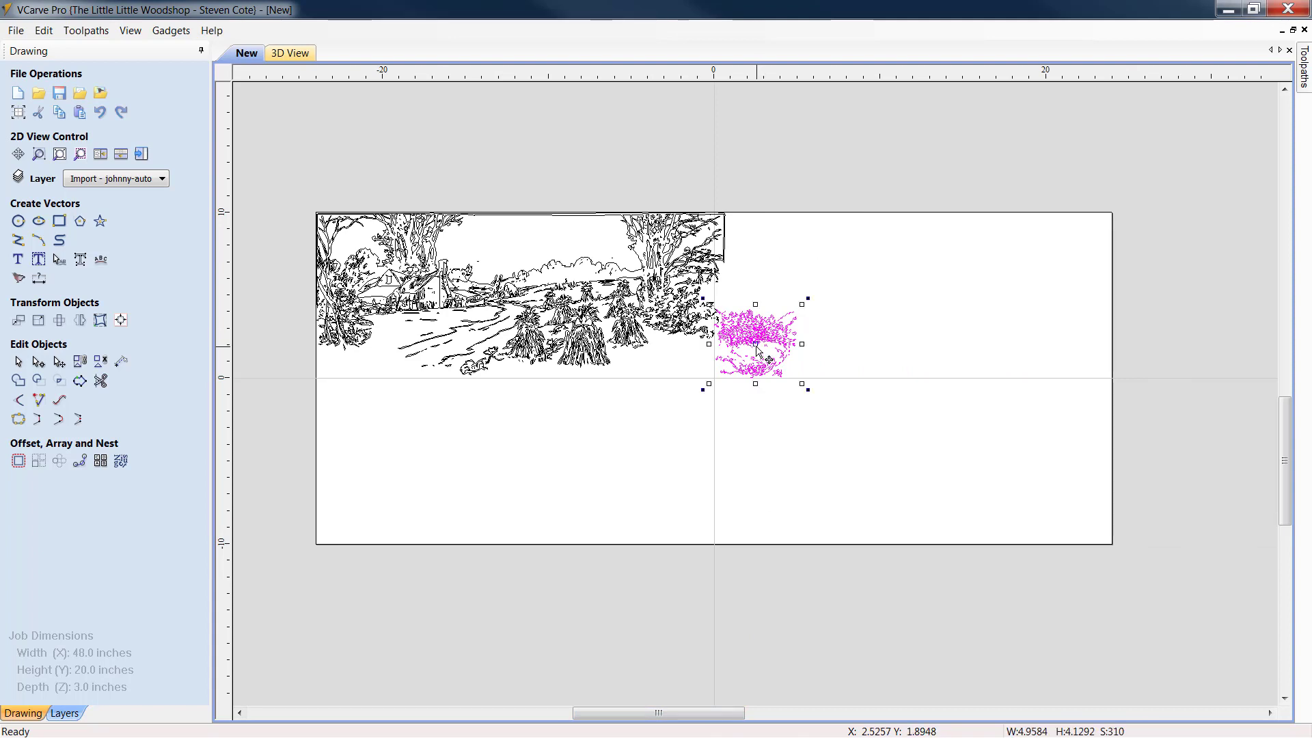
left_click_drag(772, 345, 954, 336)
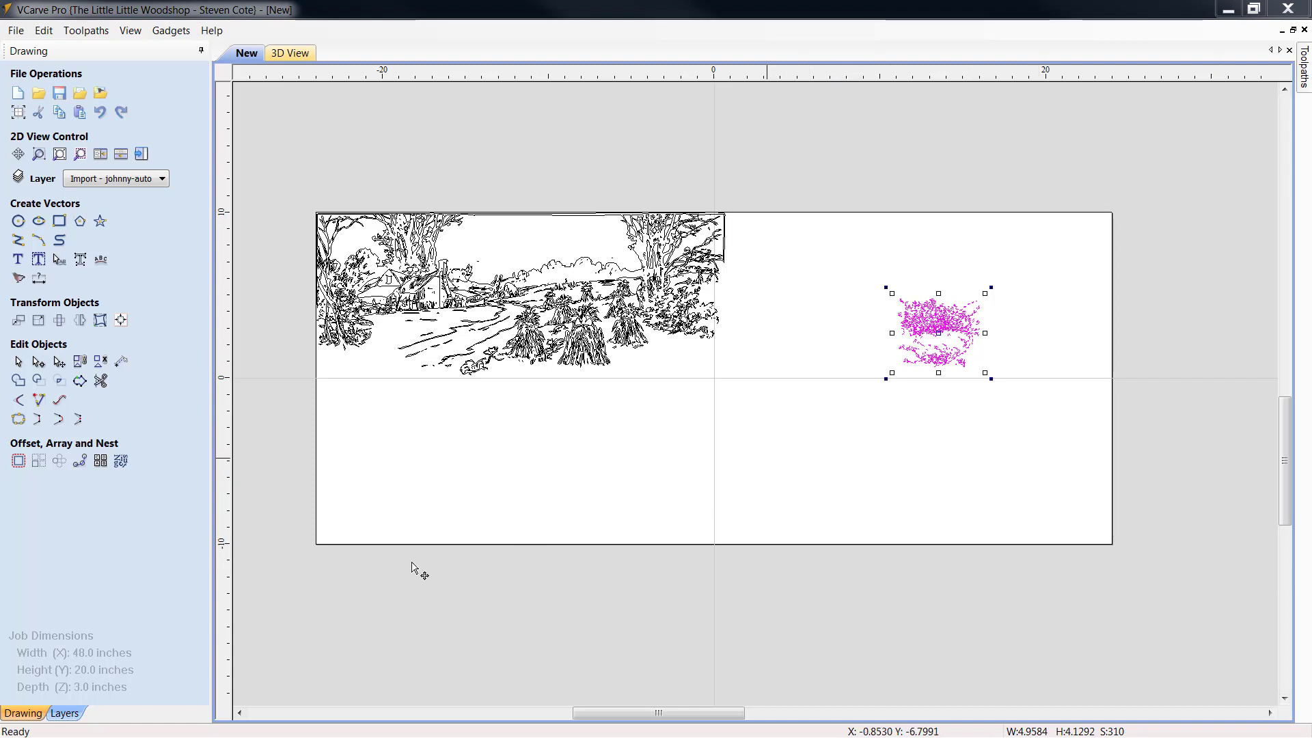
Resize the johnny-auto cabin artwork to a width of 13.68 inches, keeping width and height linked
left_click(41, 321)
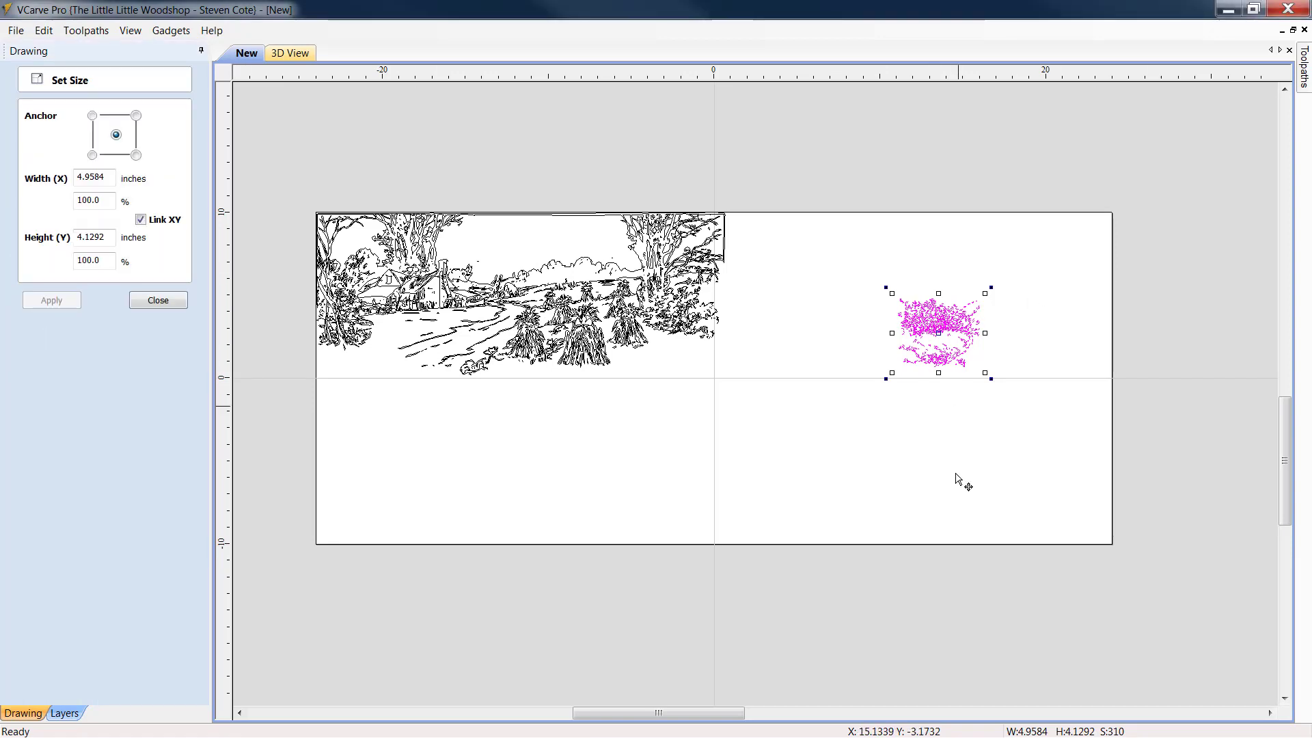
left_click_drag(116, 177, 23, 177)
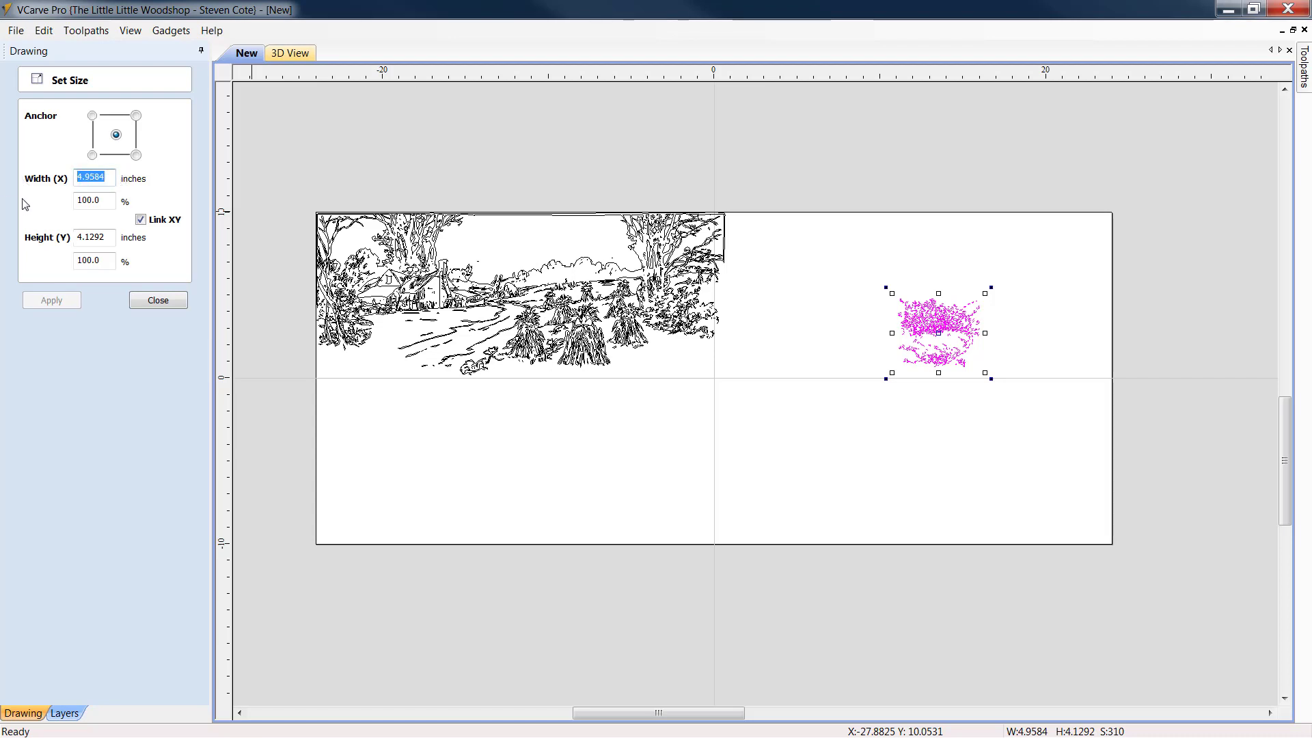
type("13")
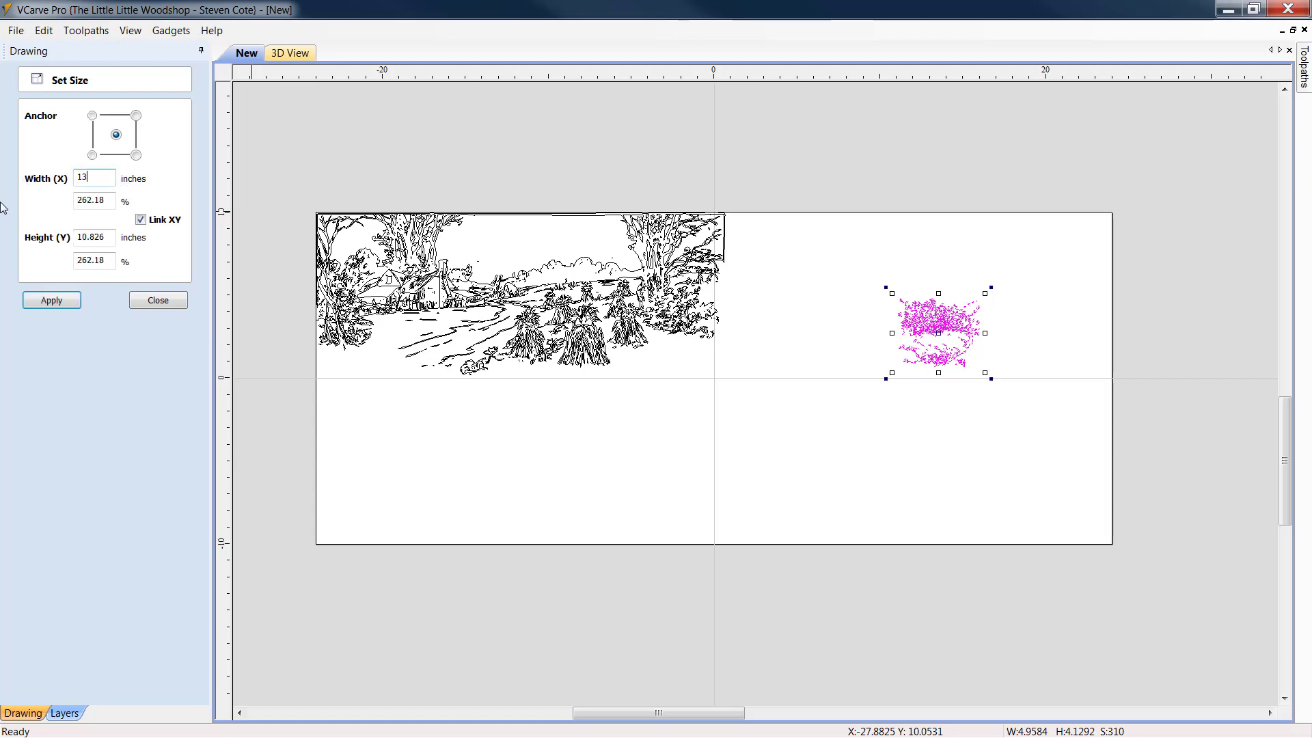
type(".68")
left_click(52, 299)
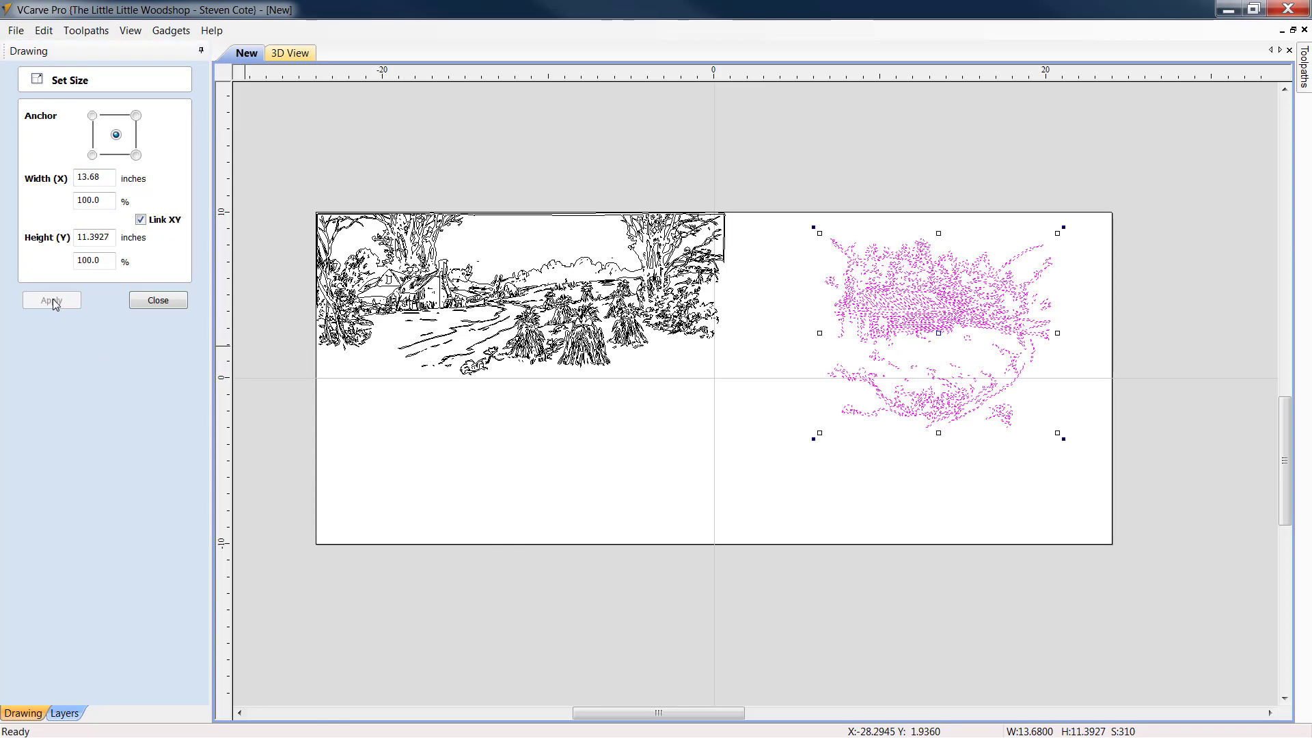
left_click(175, 301)
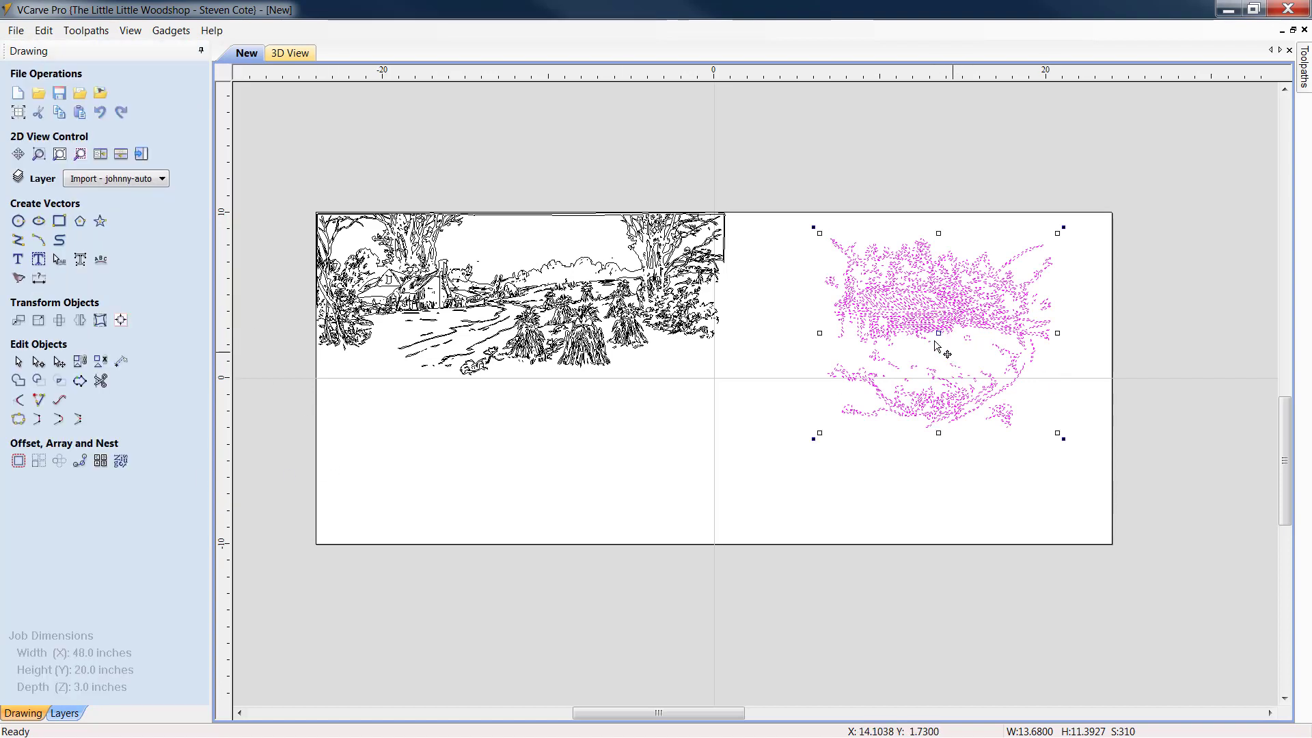
Move the cabin artwork up against the farm scene's right edge, close to the job's top edge
left_click_drag(941, 331, 835, 338)
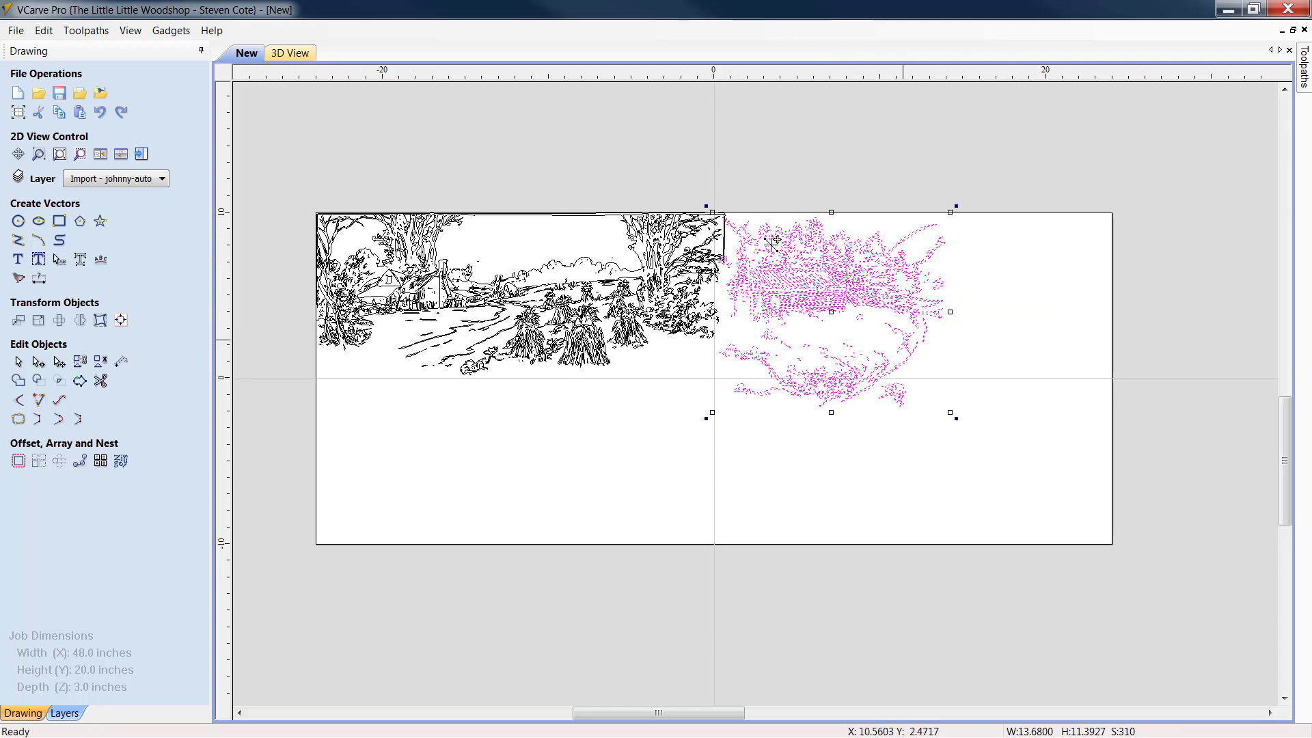
scroll(667, 205, "up", 4)
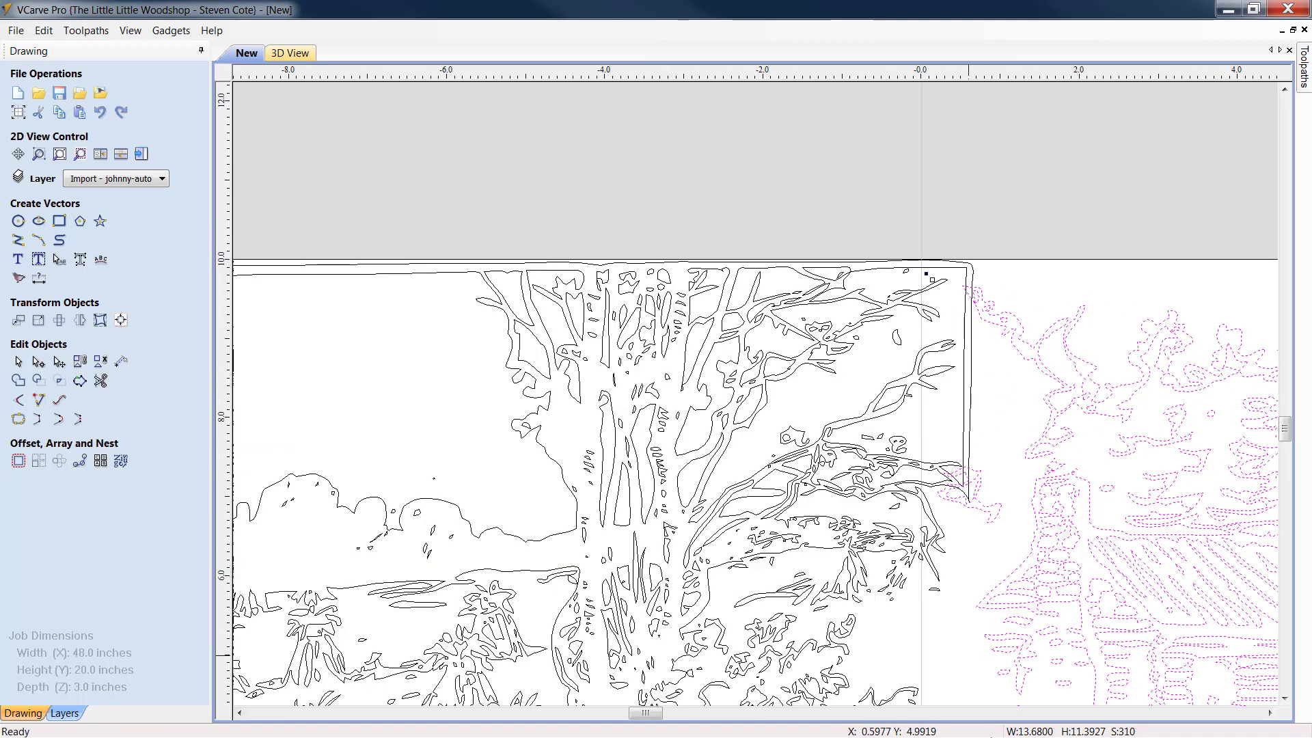
scroll(991, 573, "down", 2)
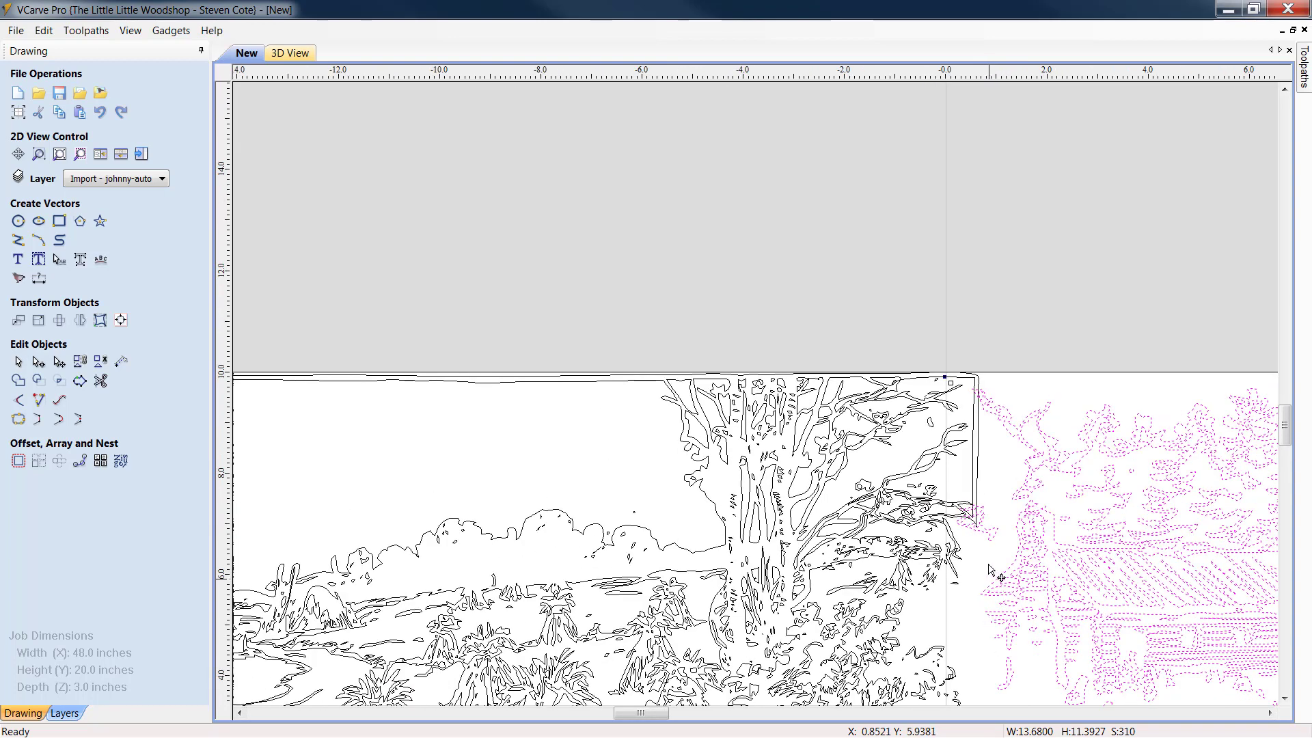
scroll(993, 568, "up", 2)
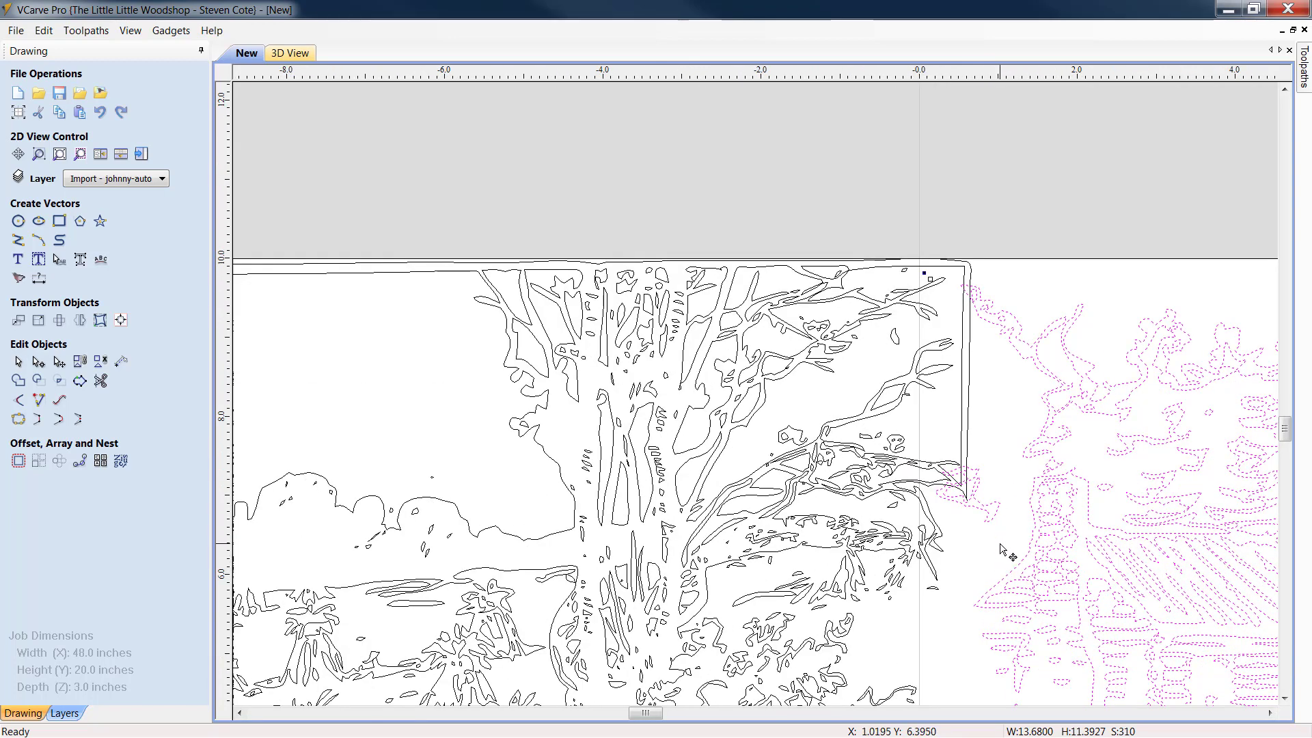
Delete the cabin artwork's small branch-shaped vector that overlaps the lower end of the farm scene's right frame edge
left_click(998, 545)
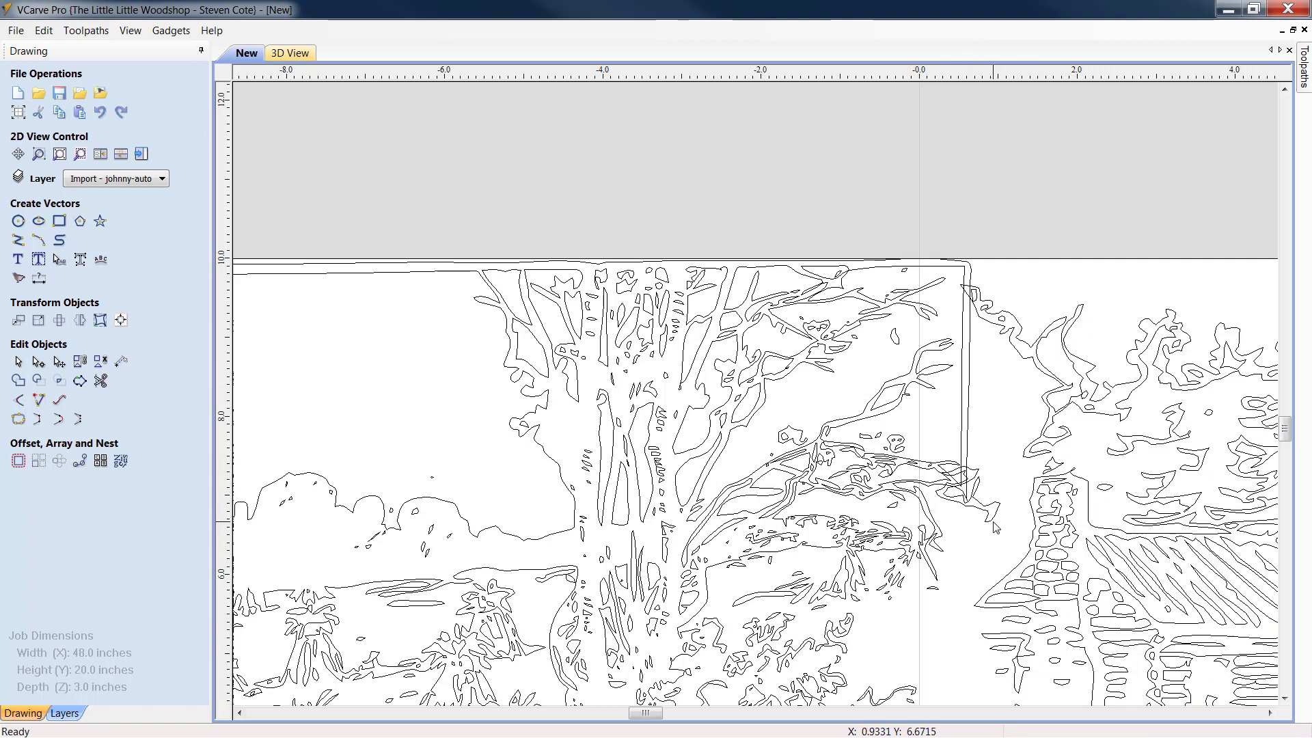
left_click(979, 504)
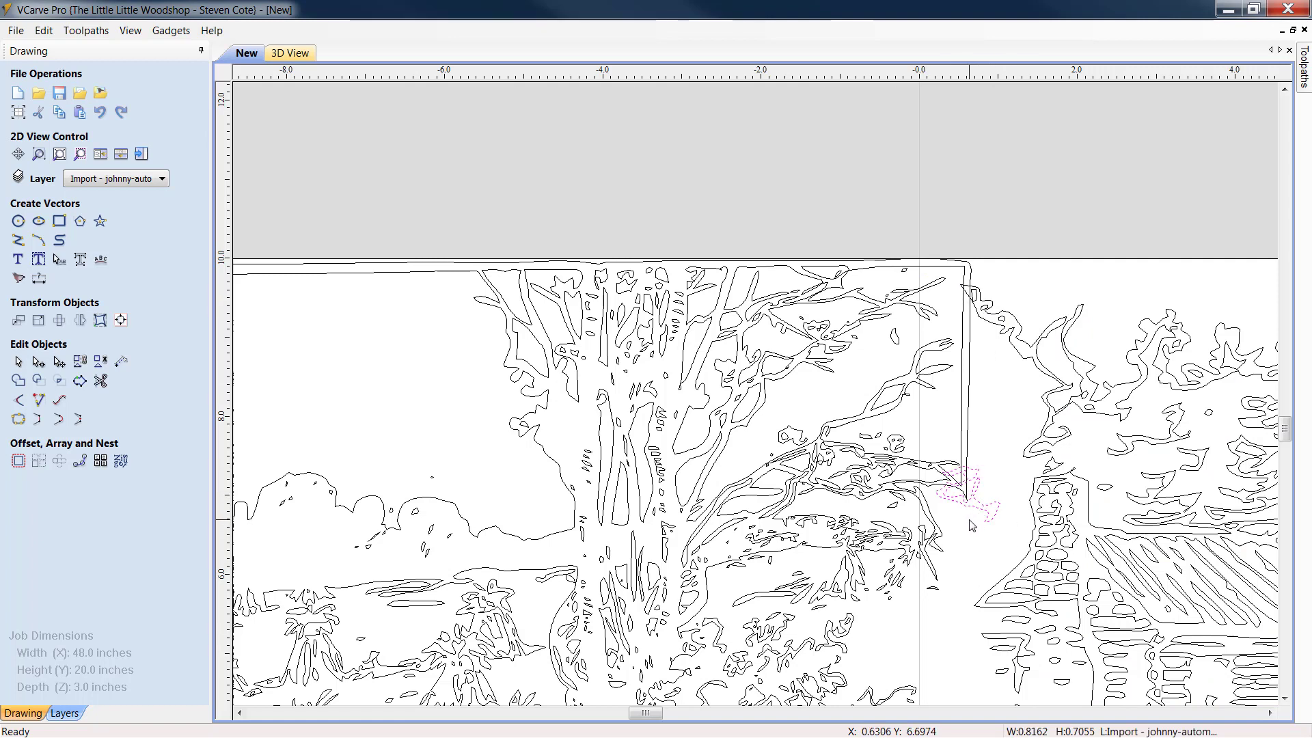
left_click(971, 524)
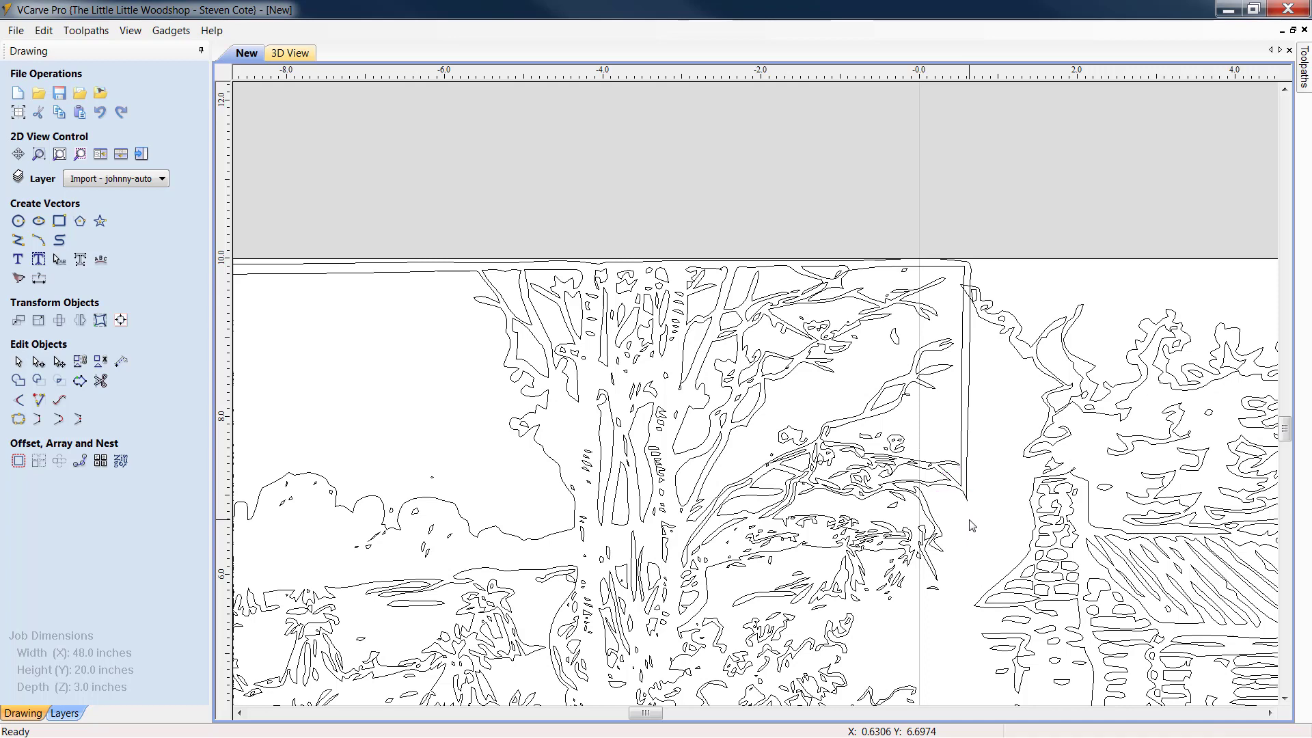
Examine how the cabin artwork meets the farm scene and the empty space between it and the job's right edge
scroll(1023, 459, "down", 2)
scroll(1024, 459, "down", 2)
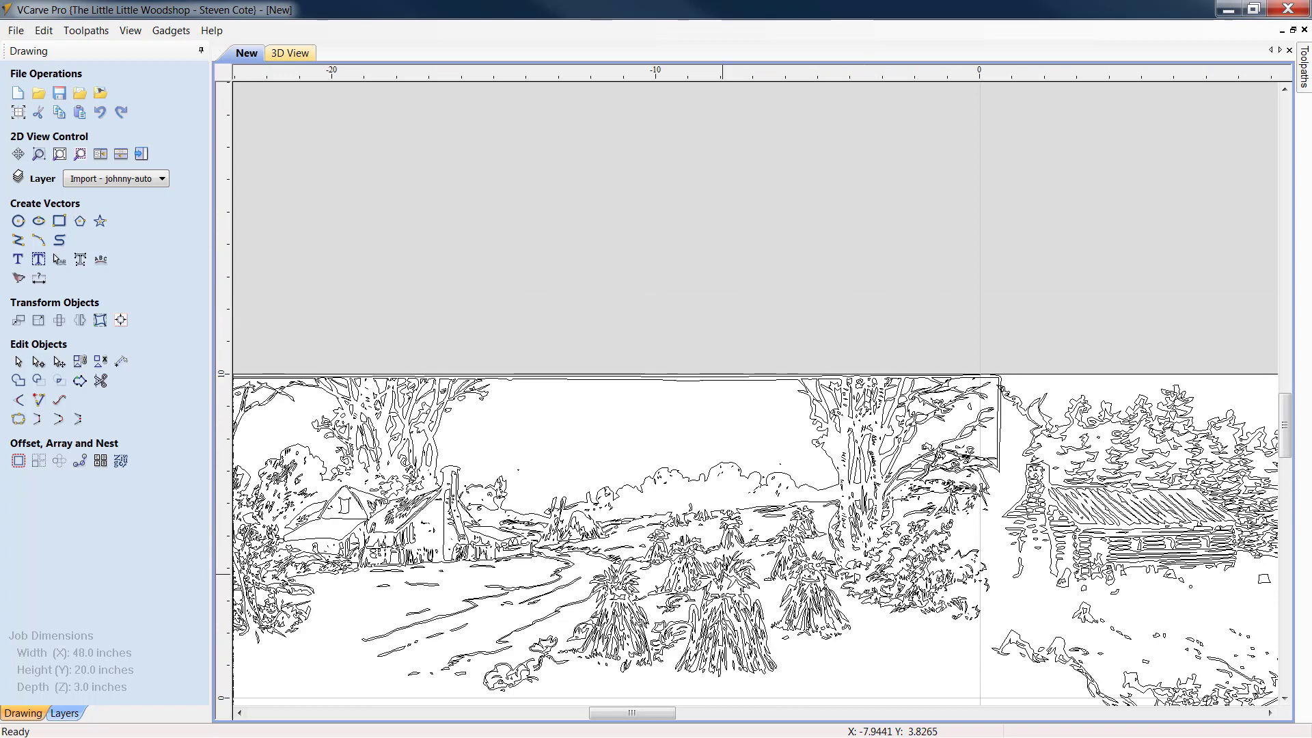
left_click(1269, 713)
double_click(1269, 713)
left_click(1270, 713)
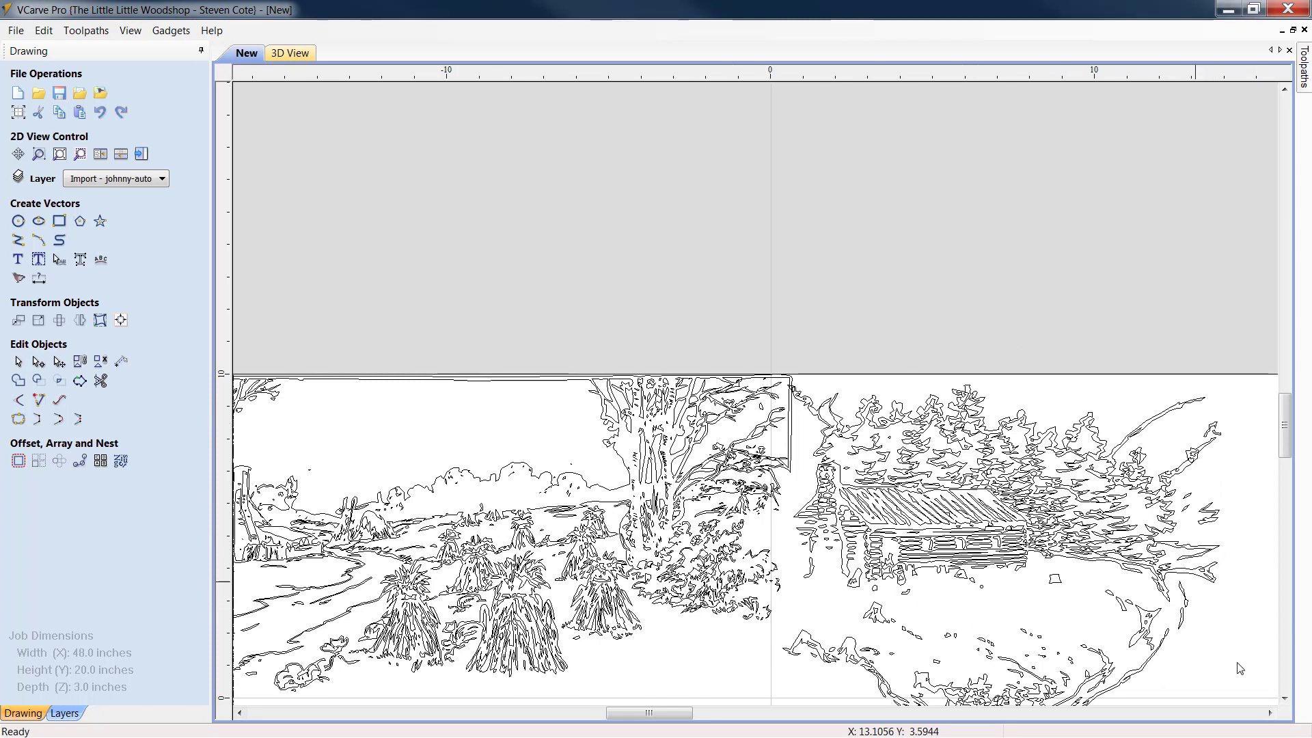
left_click(1271, 712)
left_click(1271, 712)
left_click(1270, 713)
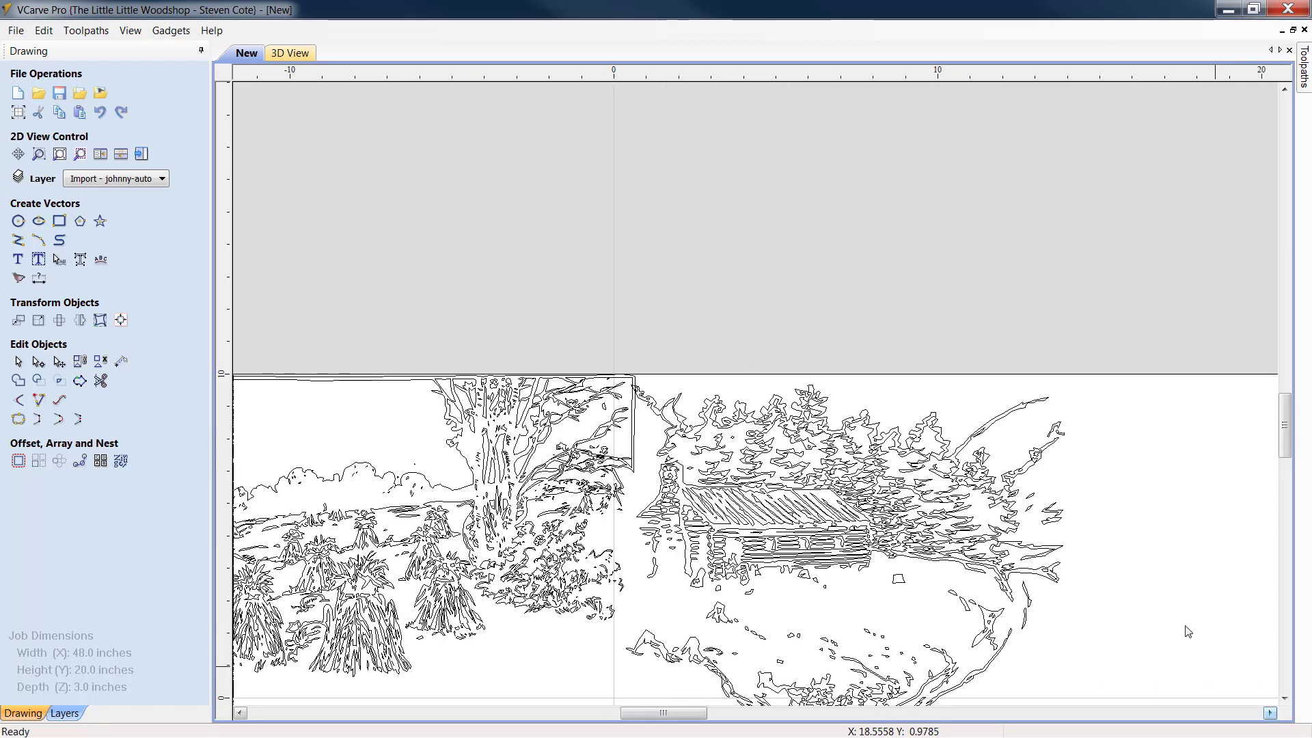
scroll(1189, 614, "down", 3)
left_click(1269, 712)
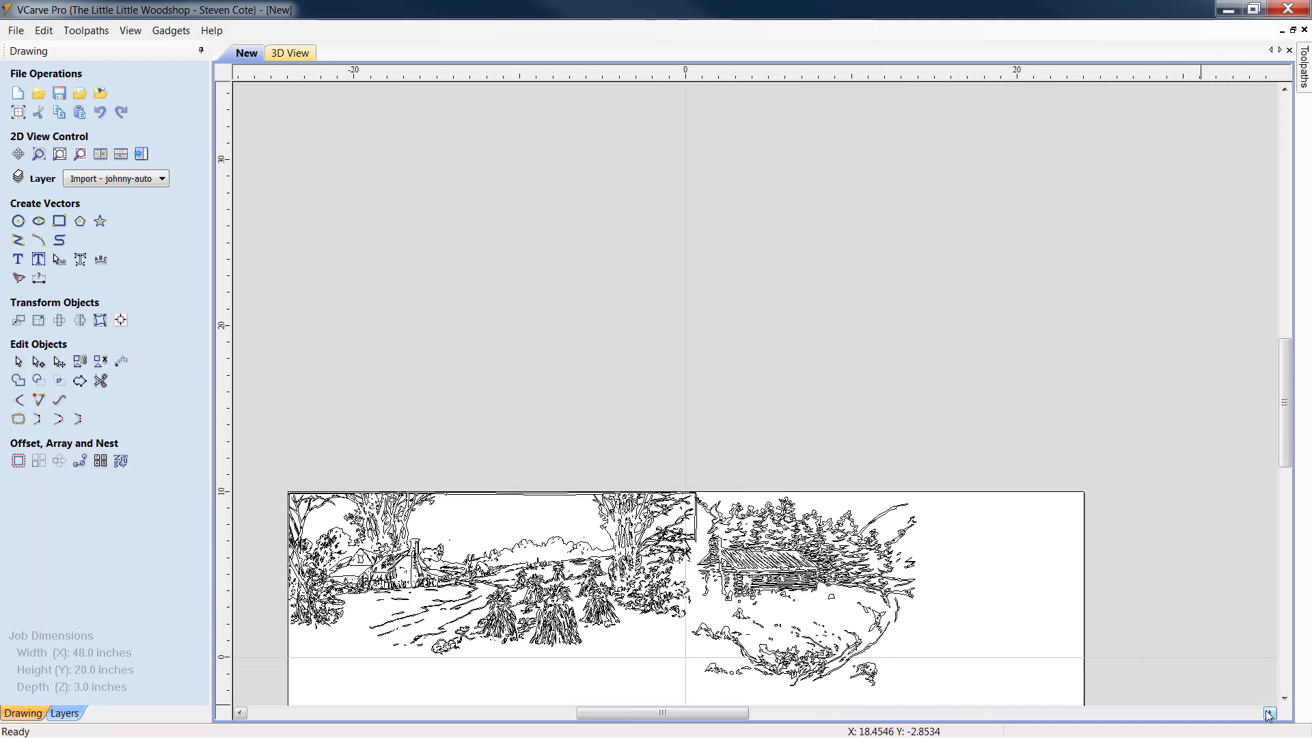
left_click_drag(1283, 379, 1271, 432)
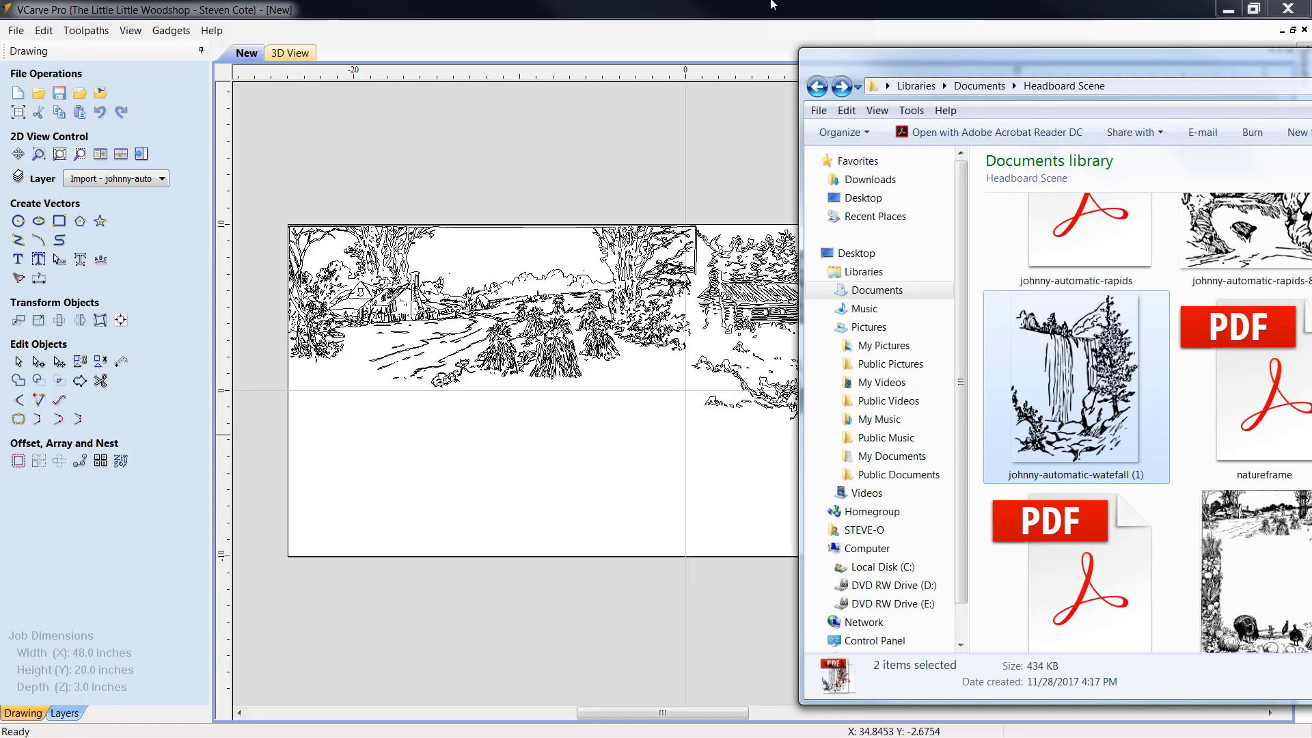
Look over the clipart in the Headboard Scene folder in Windows Explorer, including the johnny-automatic-watefall (1) image
left_click_drag(886, 41, 669, 5)
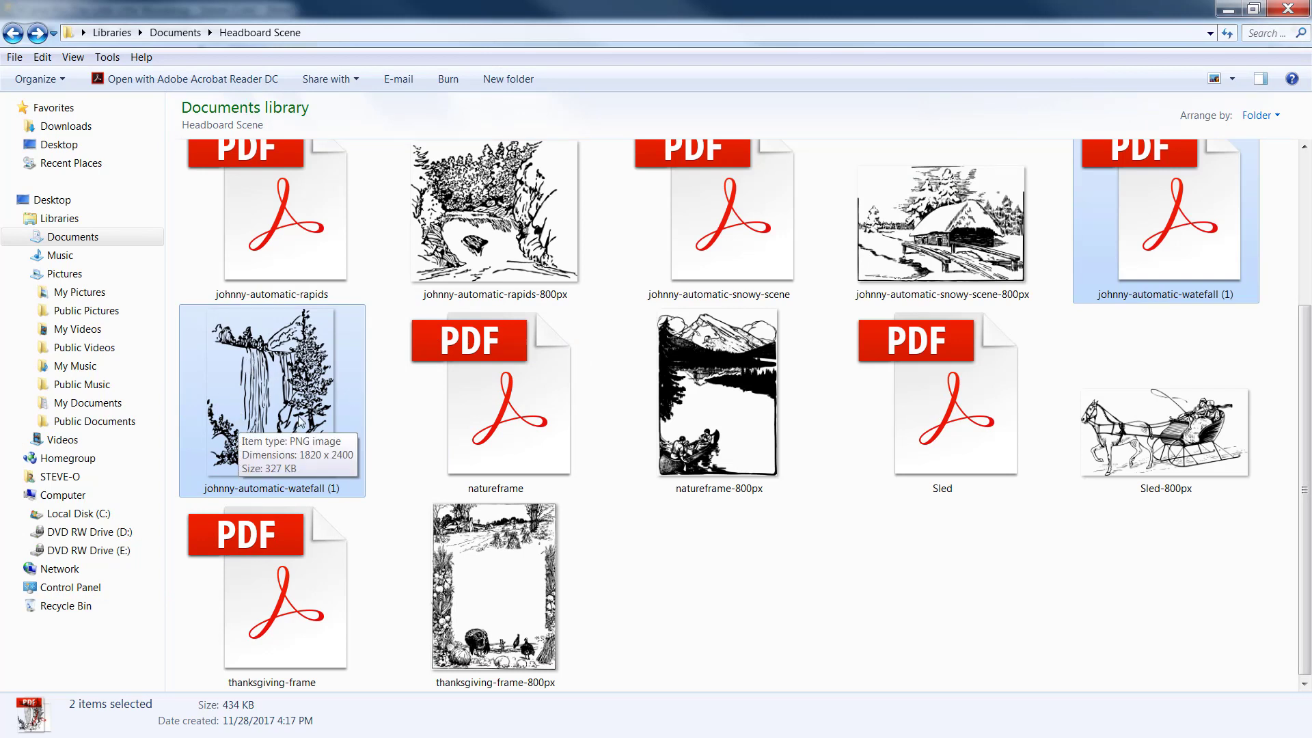
left_click(685, 621)
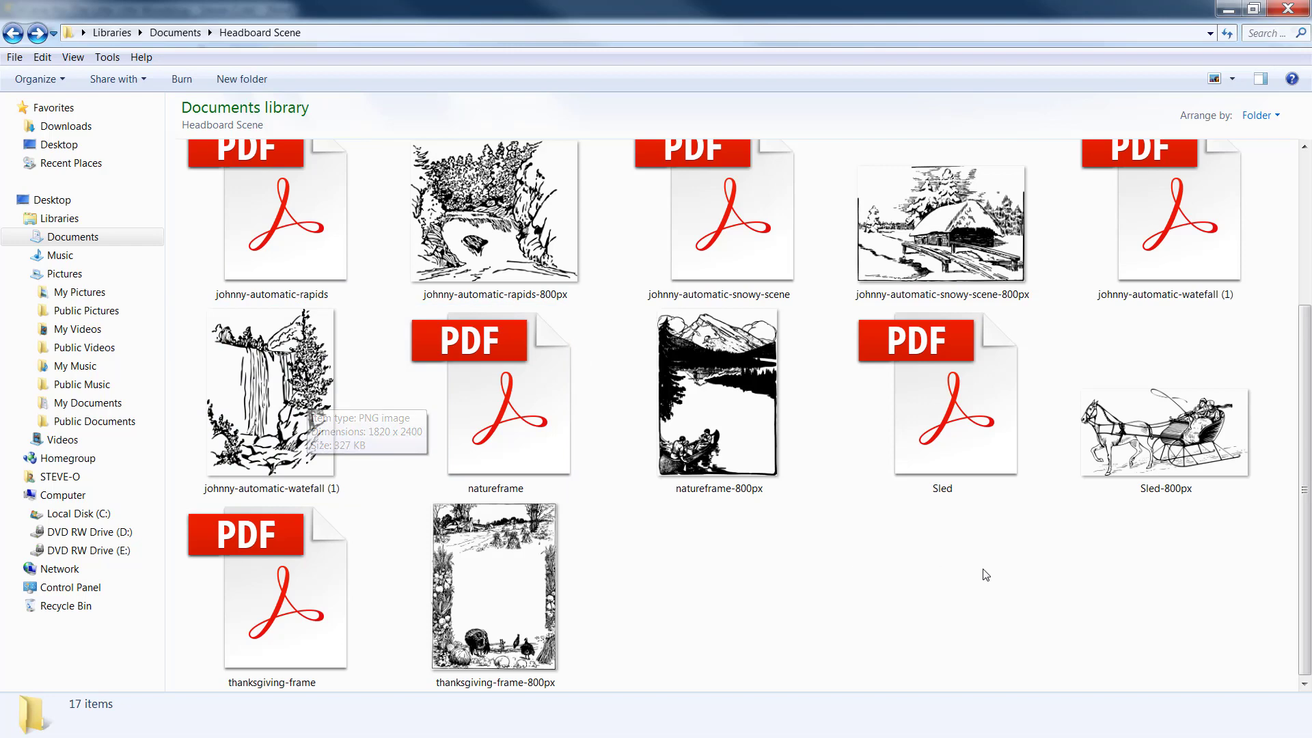
left_click(1229, 8)
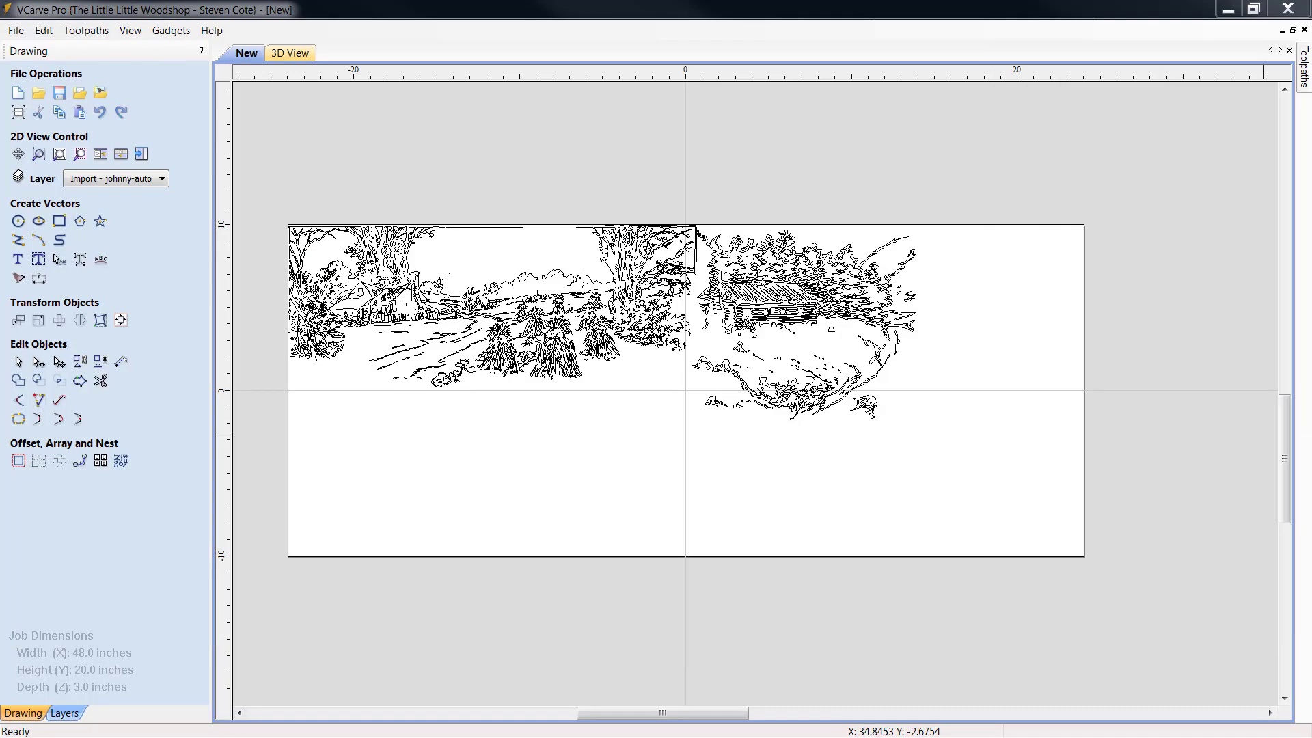
left_click_drag(1308, 403, 1060, 414)
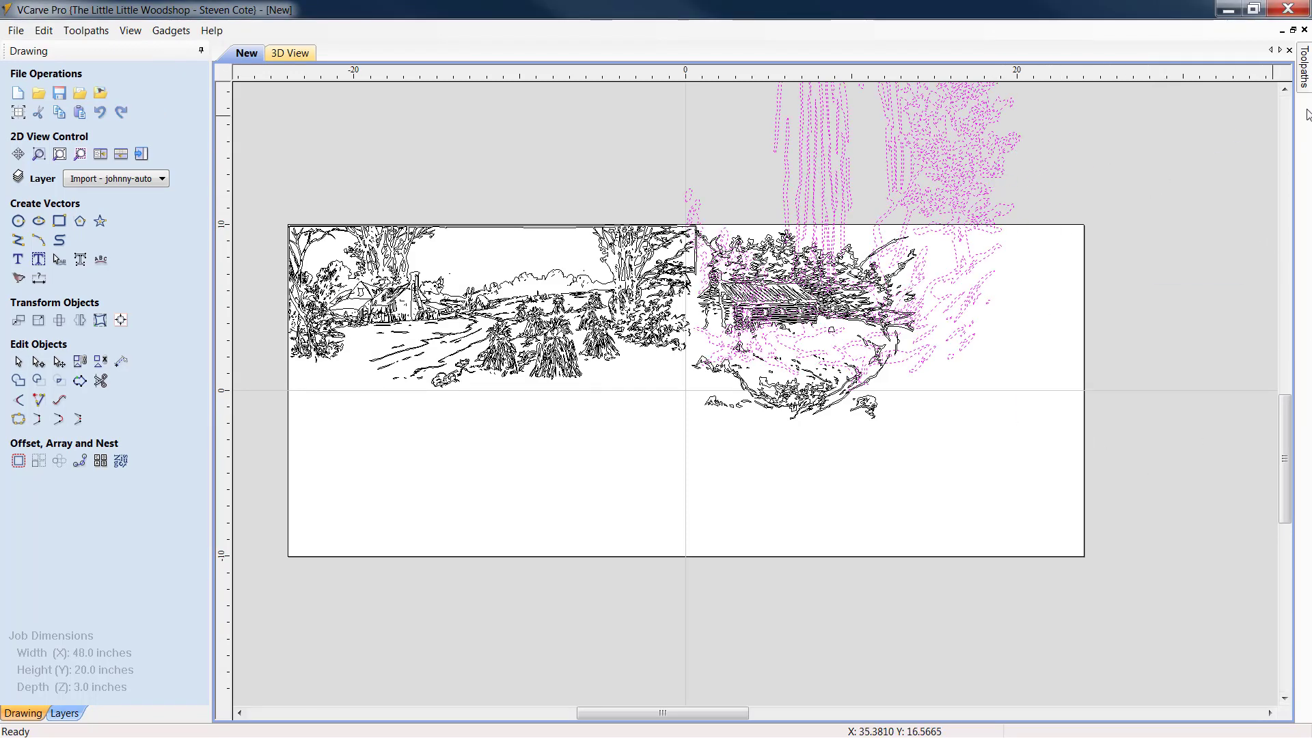
key("Escape")
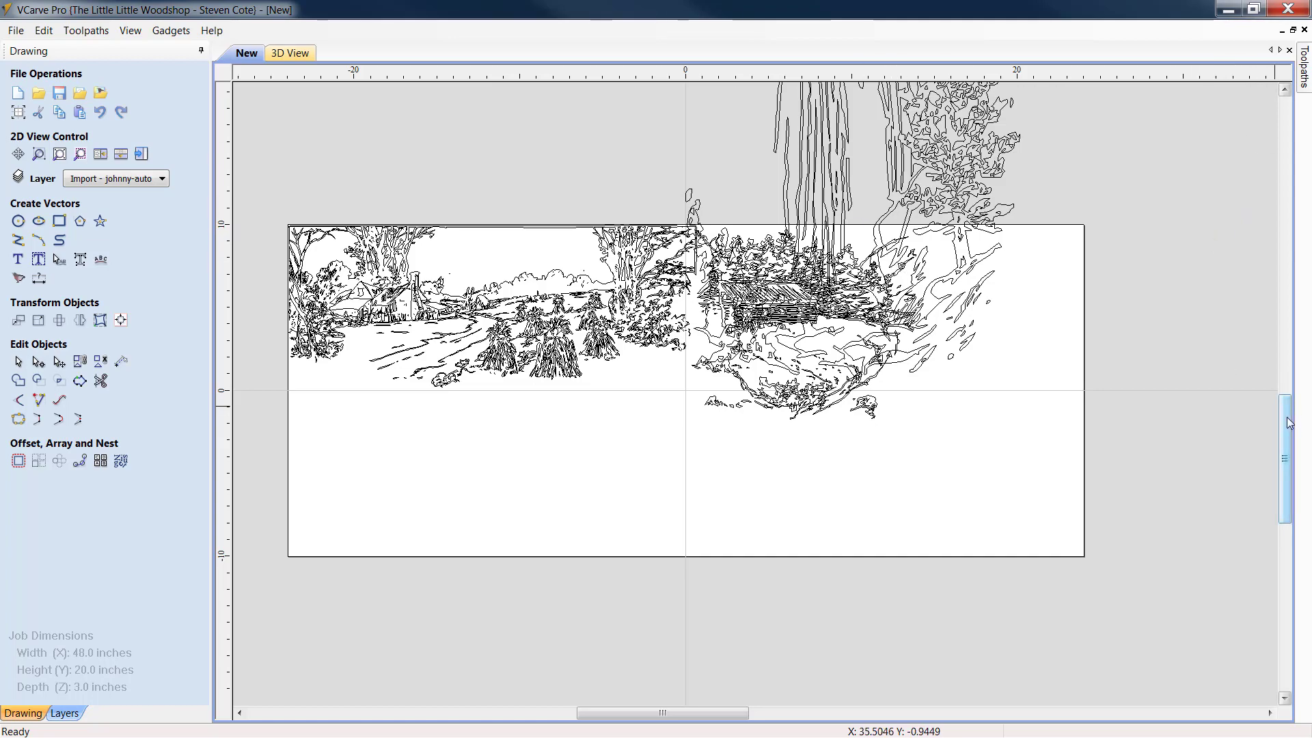
left_click_drag(1286, 417, 1288, 374)
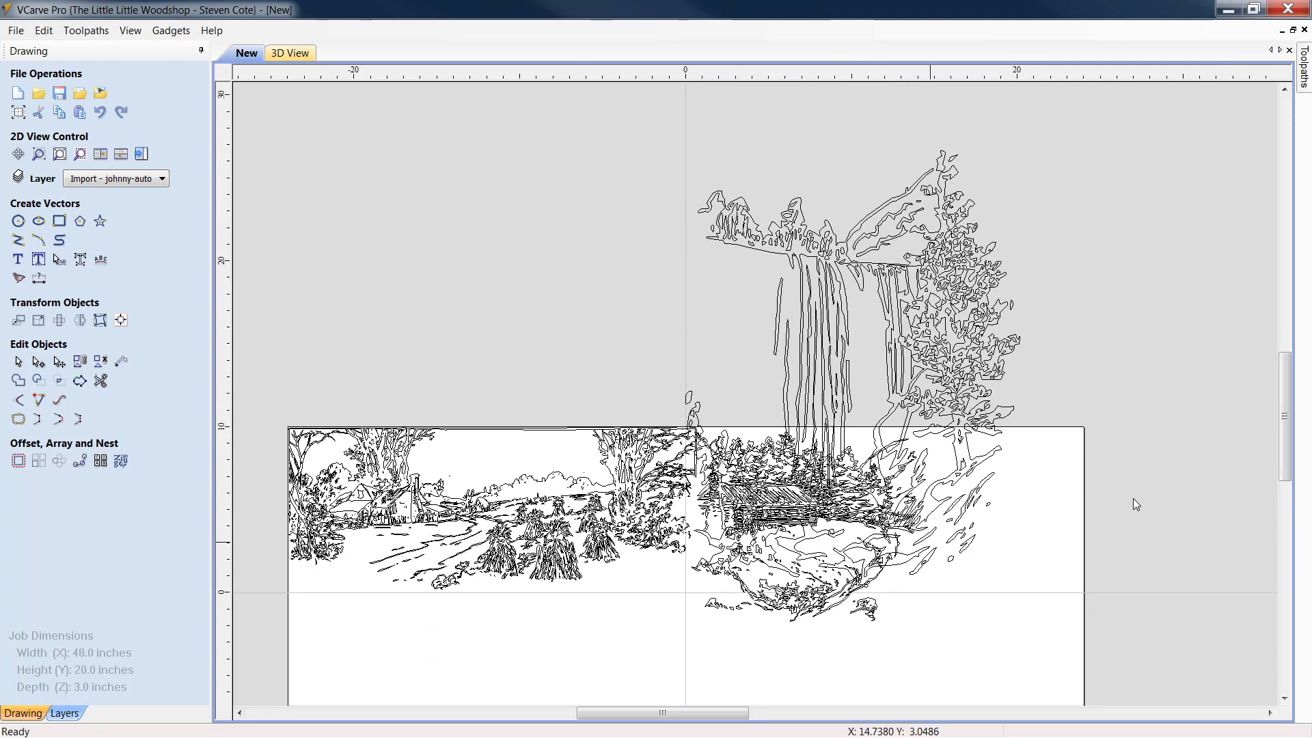
left_click(99, 114)
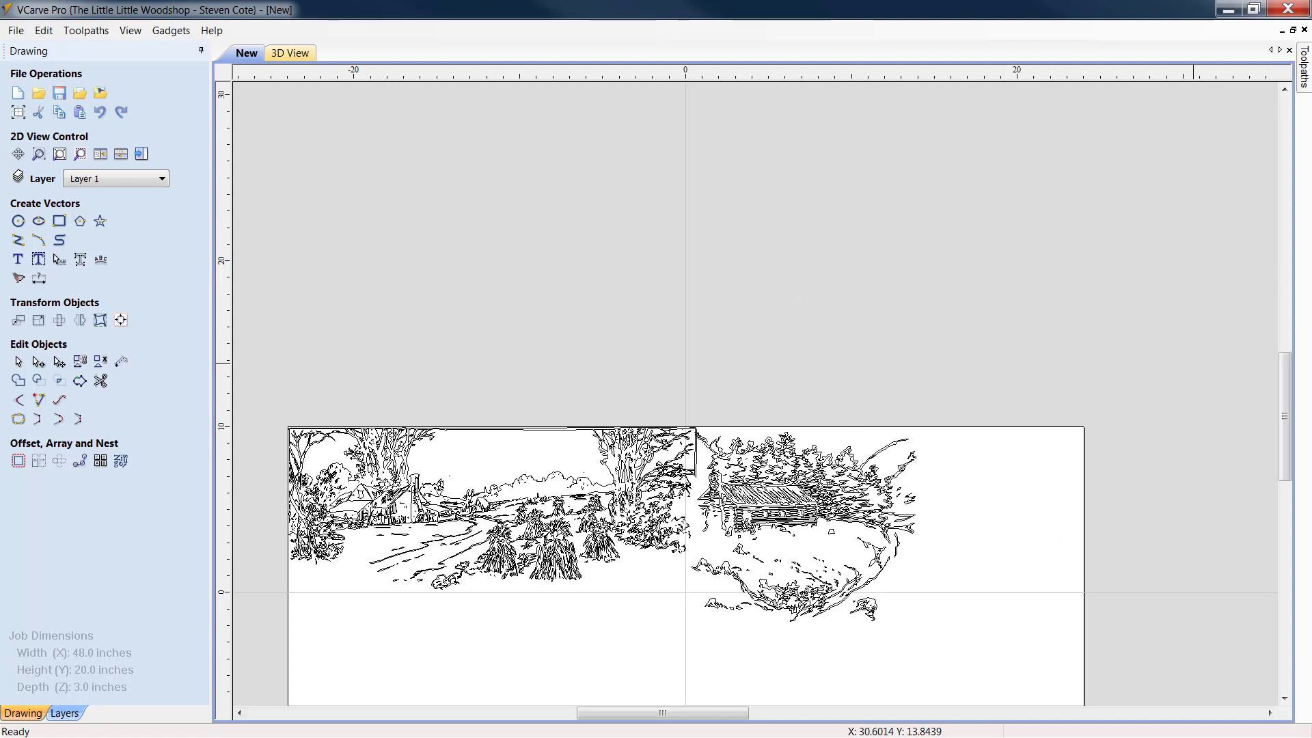
Import the johnny-automatic waterfall artwork and move it to the right, clear of the cabin artwork
left_click_drag(760, 330, 1042, 331)
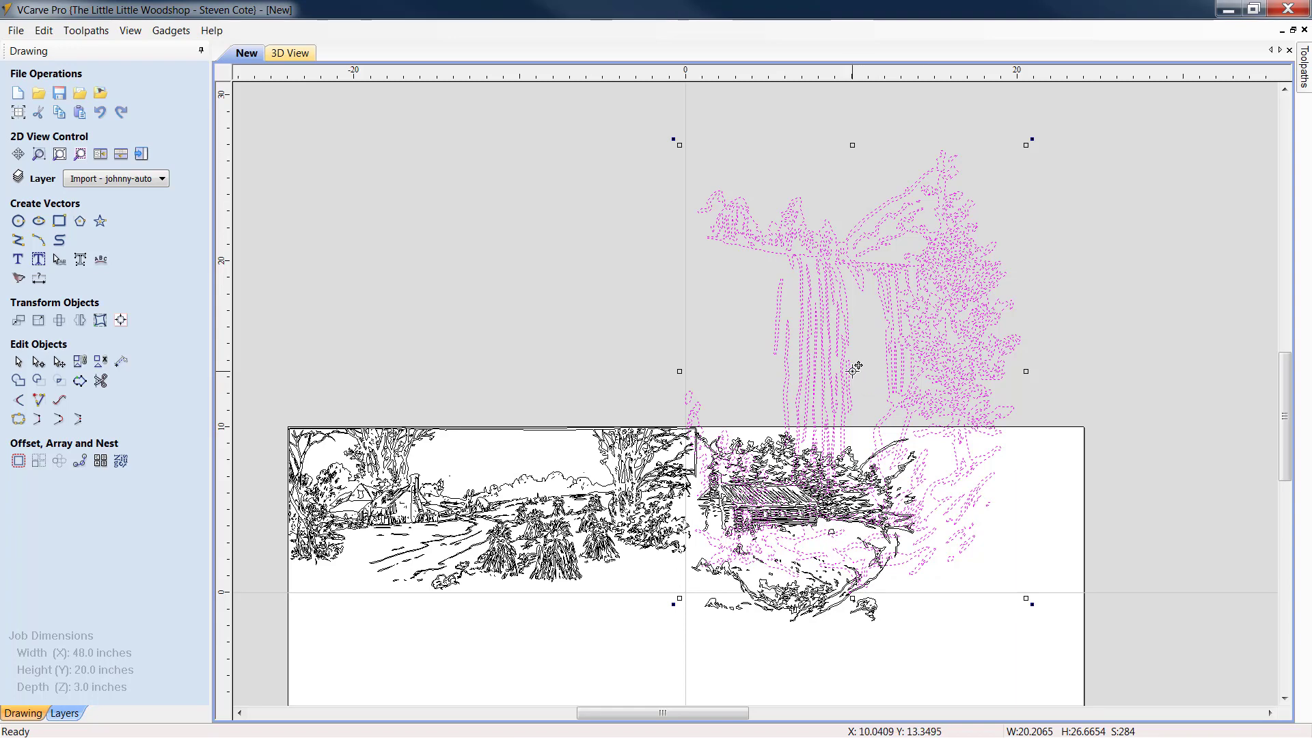
left_click_drag(852, 371, 1108, 376)
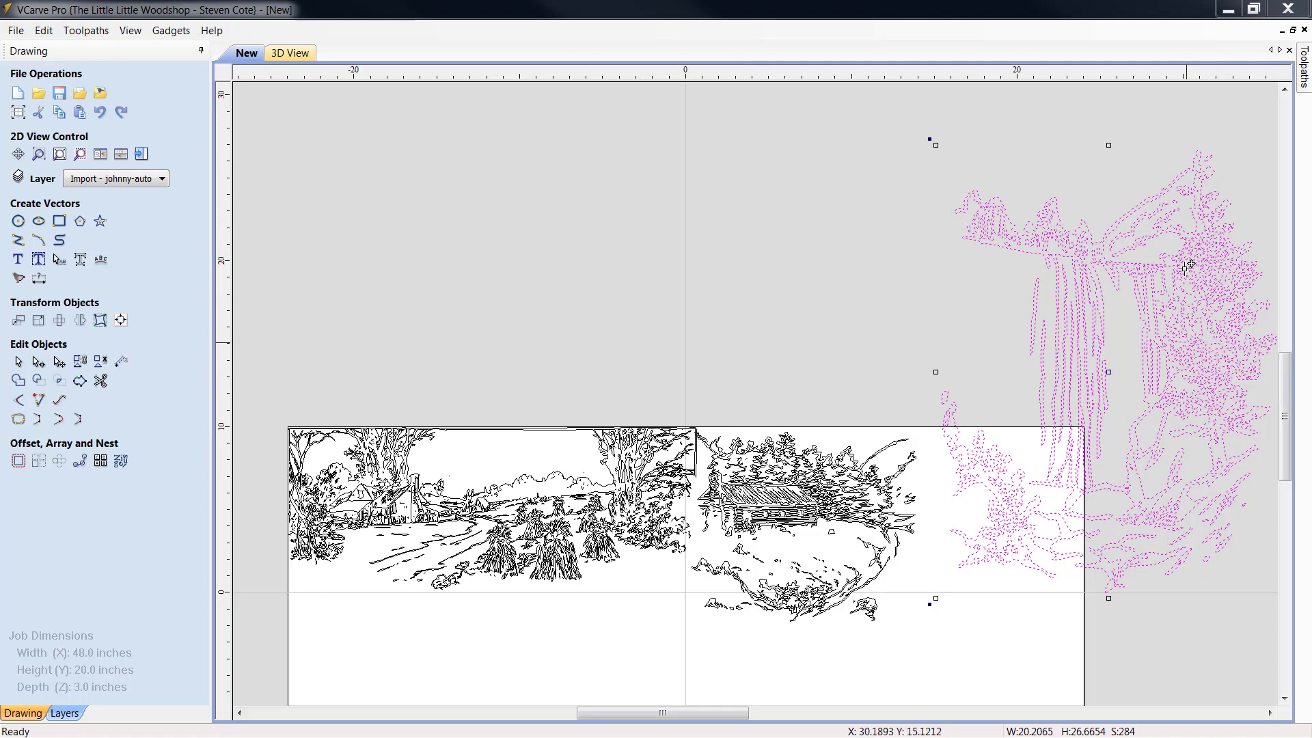
left_click(1271, 713)
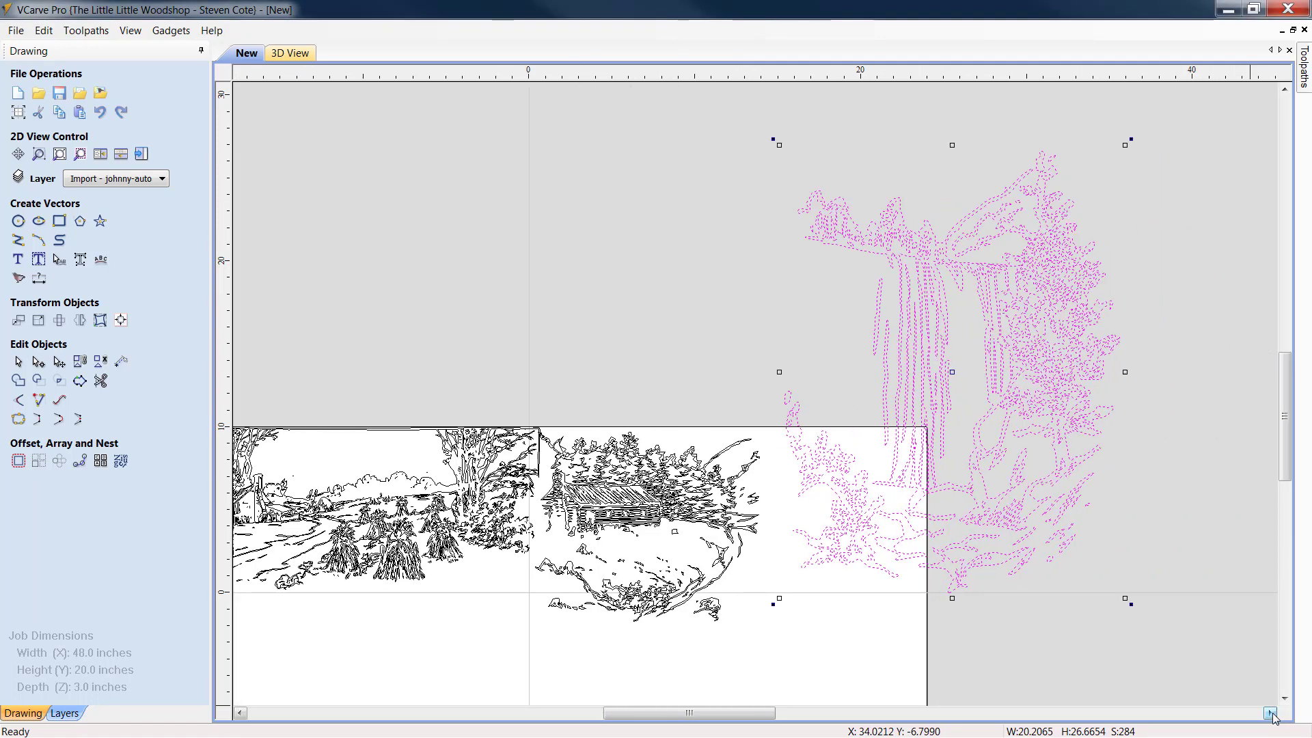
left_click(1270, 712)
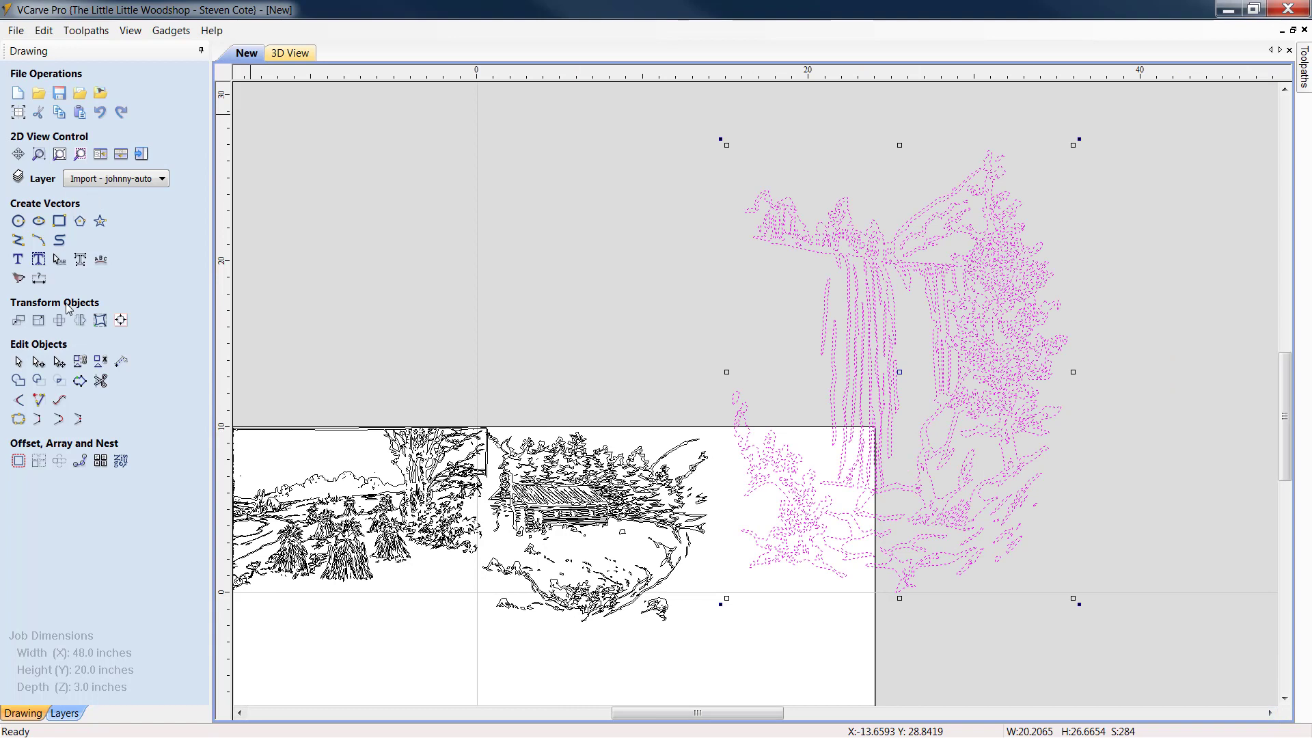
Set the waterfall artwork's width to 10.15 inches with linked height, and place it between the cabin artwork and the job's right edge
left_click(37, 321)
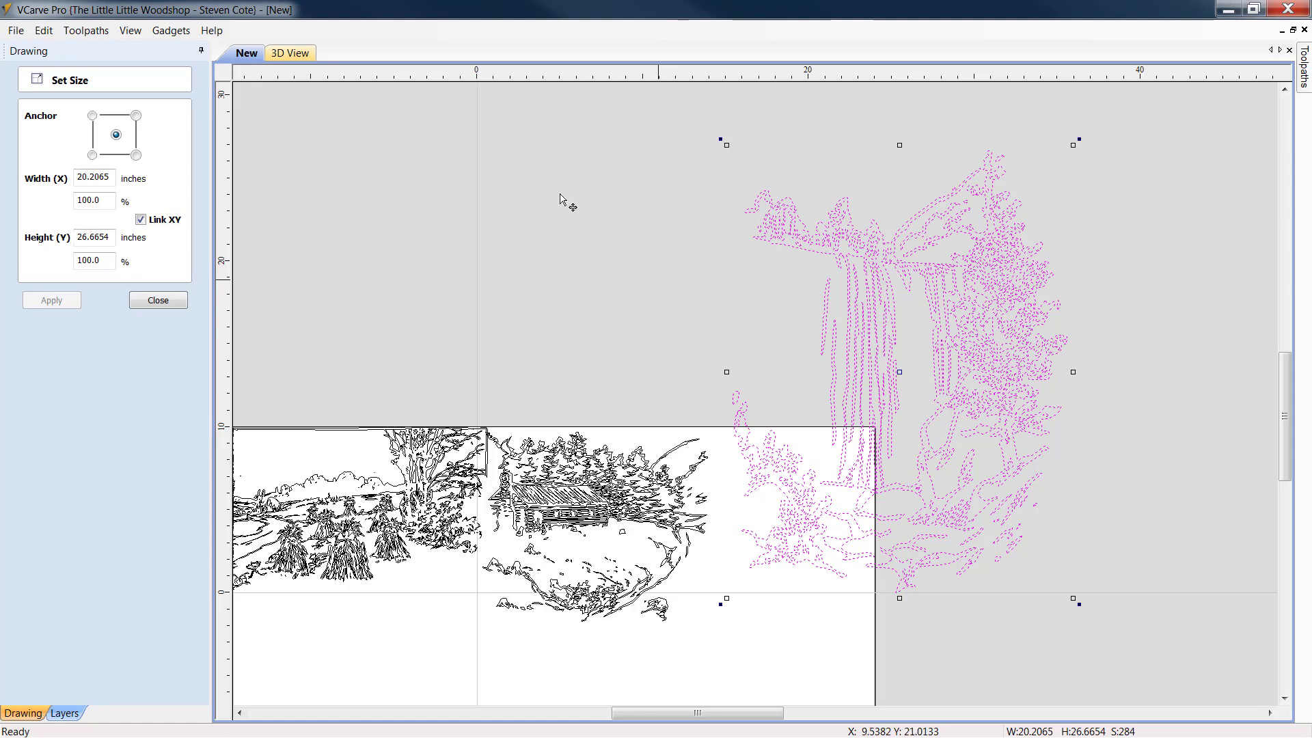
double_click(108, 179)
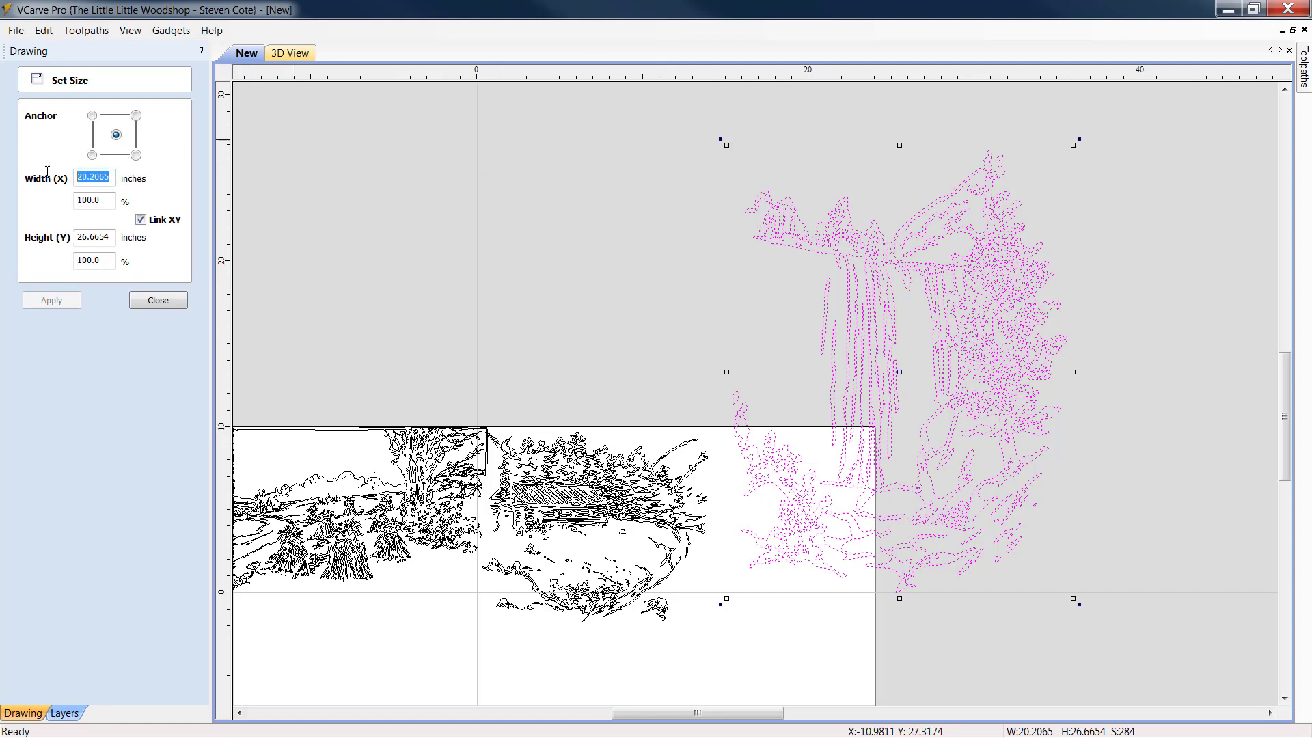
type("10")
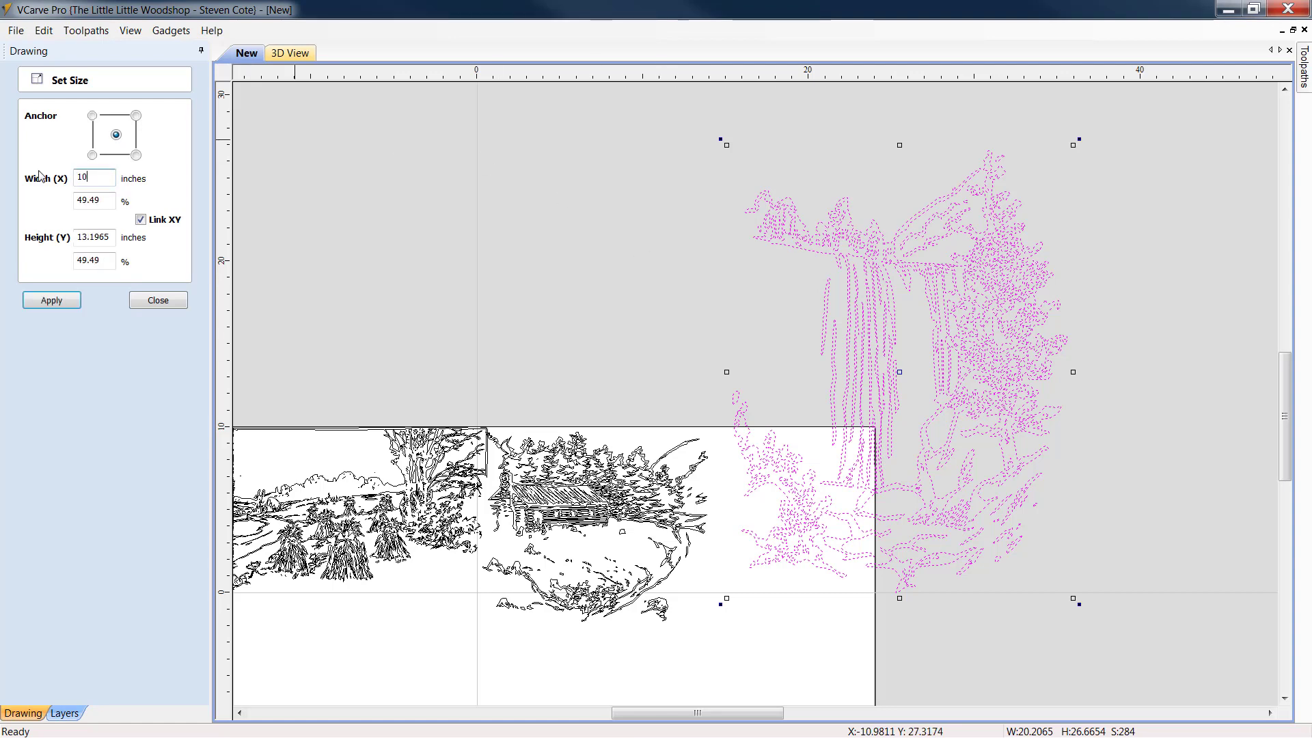
type("015")
key("Return")
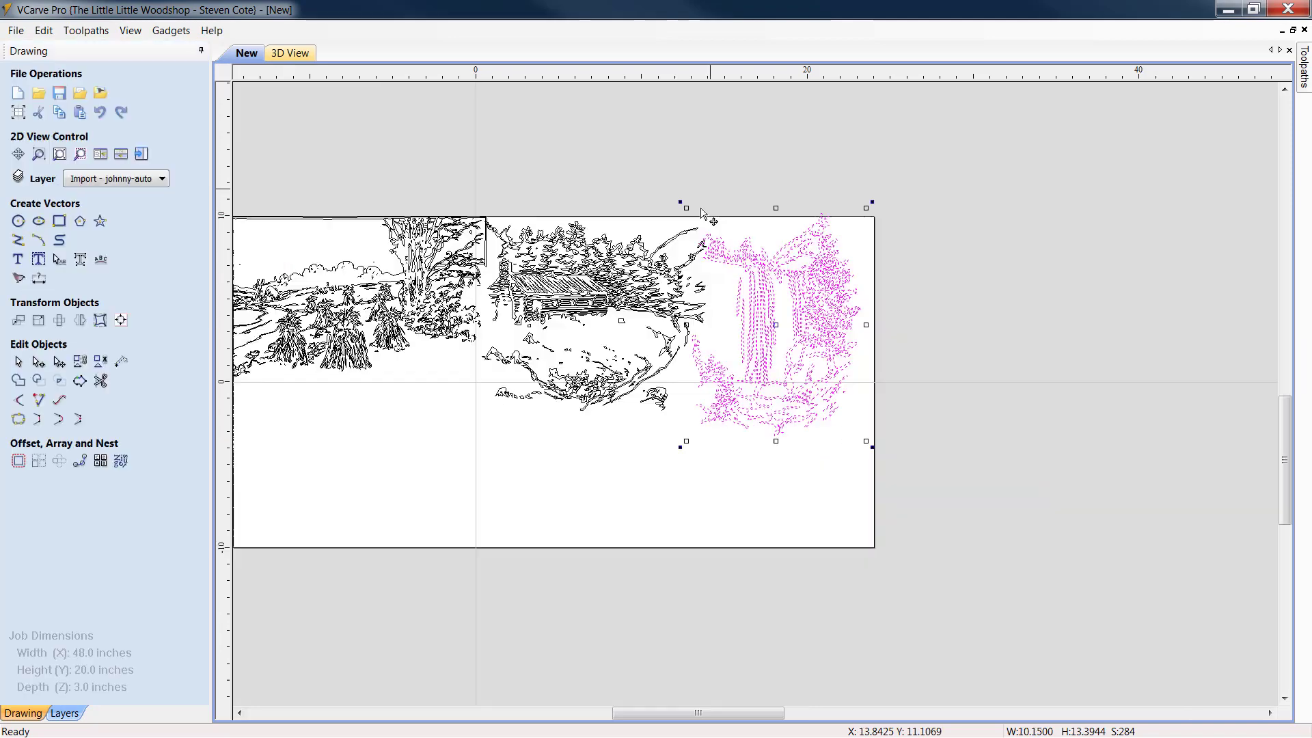
scroll(1110, 157, "up", 5)
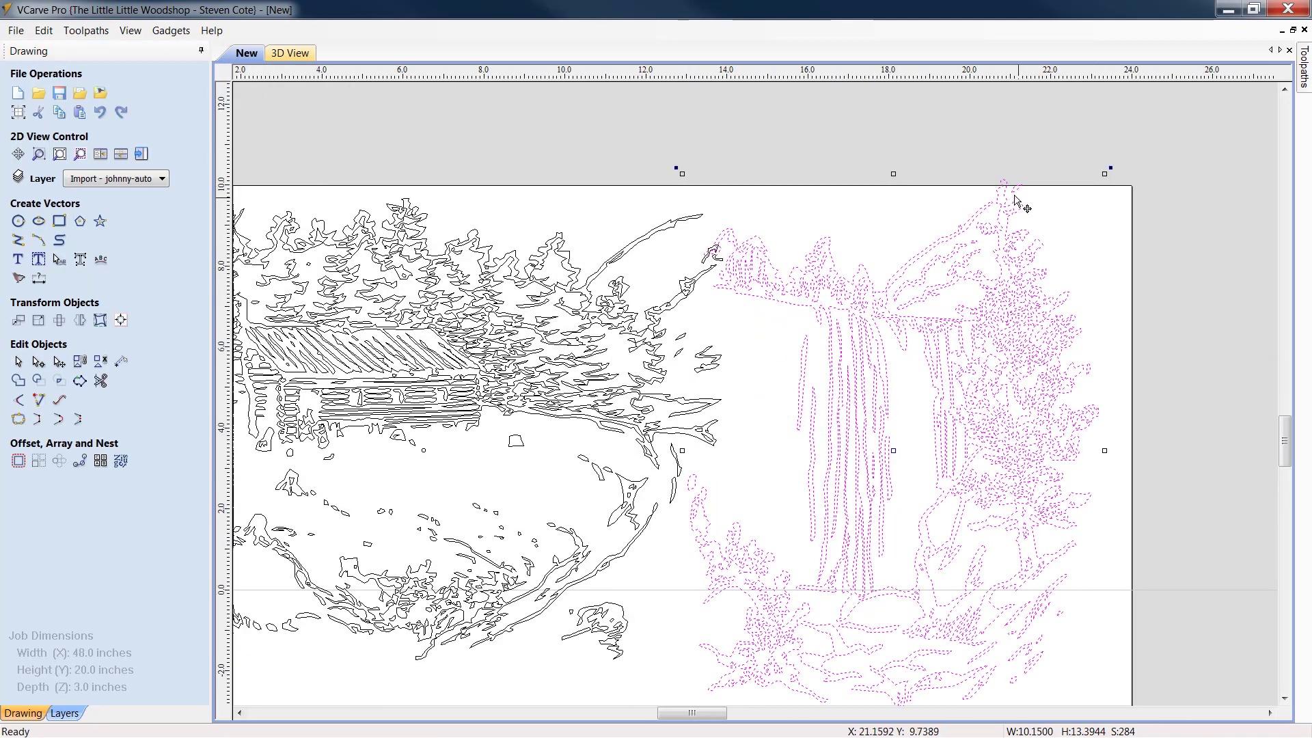
scroll(1036, 191, "up", 5)
scroll(1035, 179, "down", 4)
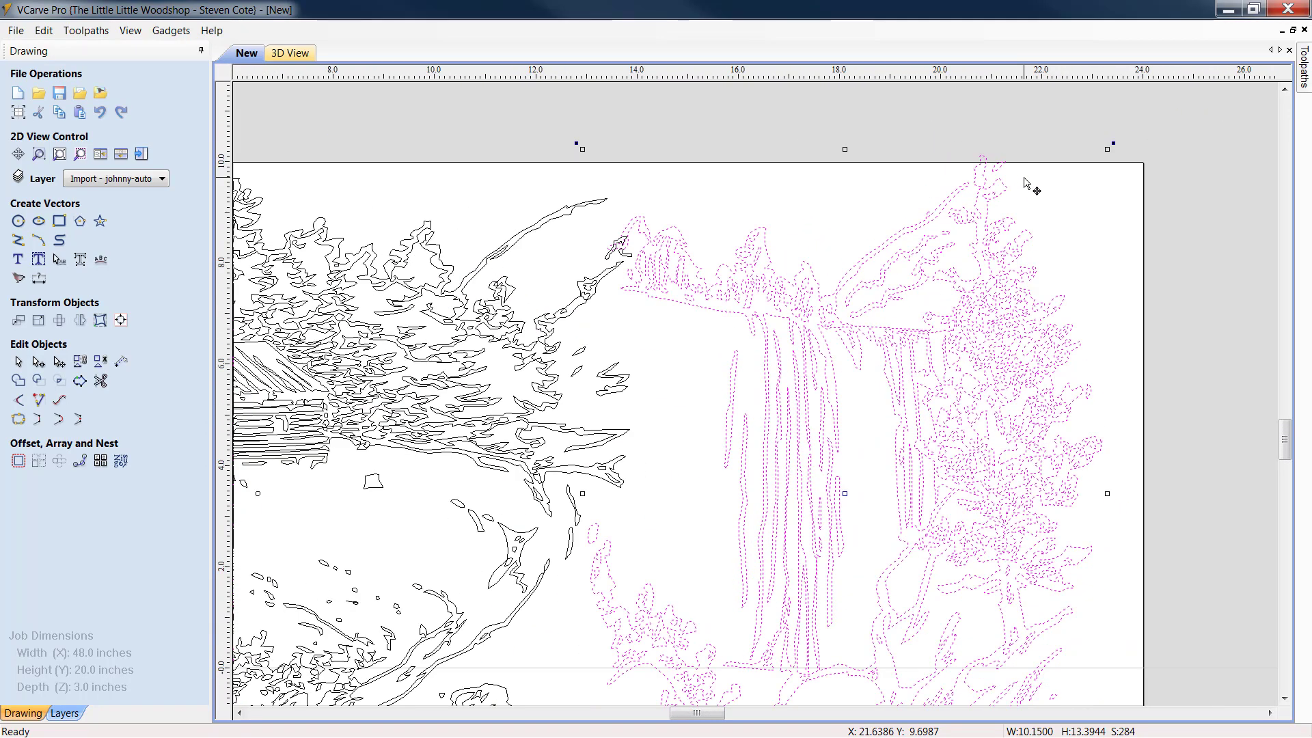
scroll(1024, 177, "down", 2)
scroll(1023, 178, "up", 2)
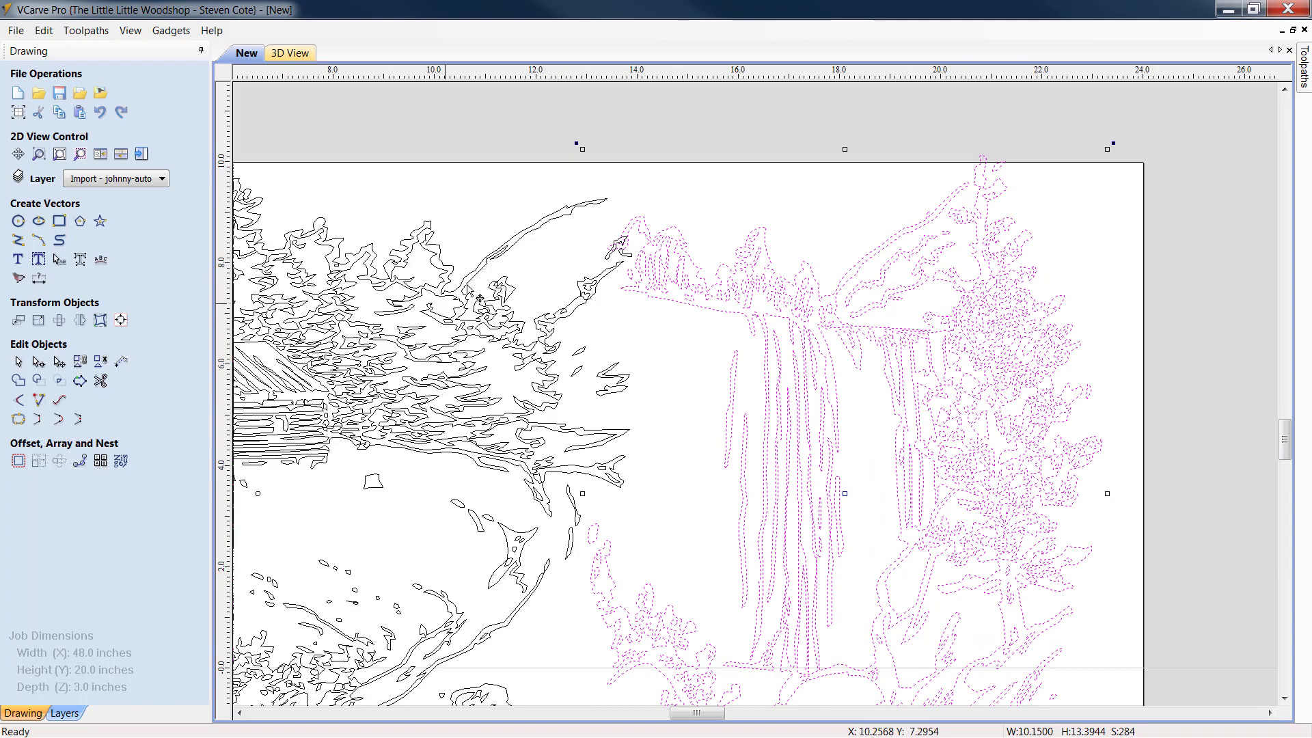
Delete the small stray vectors where the cabin artwork's branch tip overlaps the waterfall artwork's leftmost tree
left_click(539, 236)
scroll(544, 252, "up", 4)
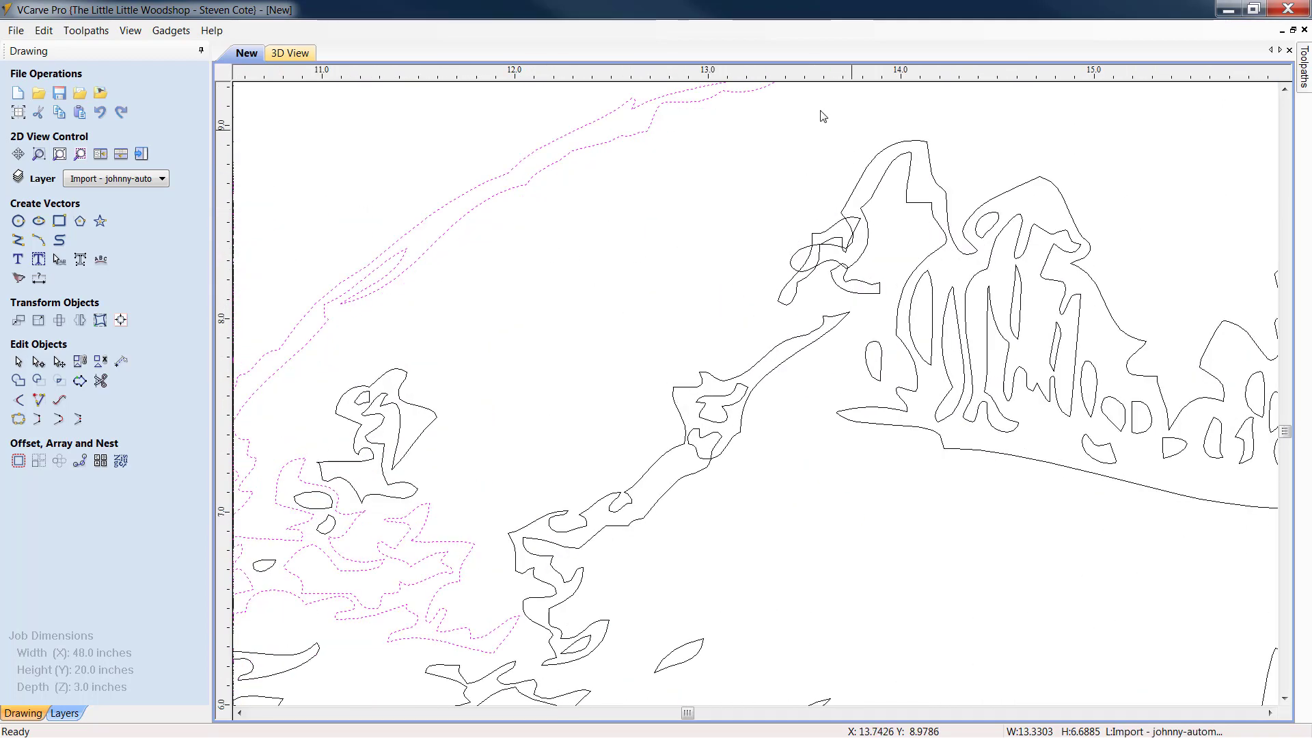
left_click(19, 361)
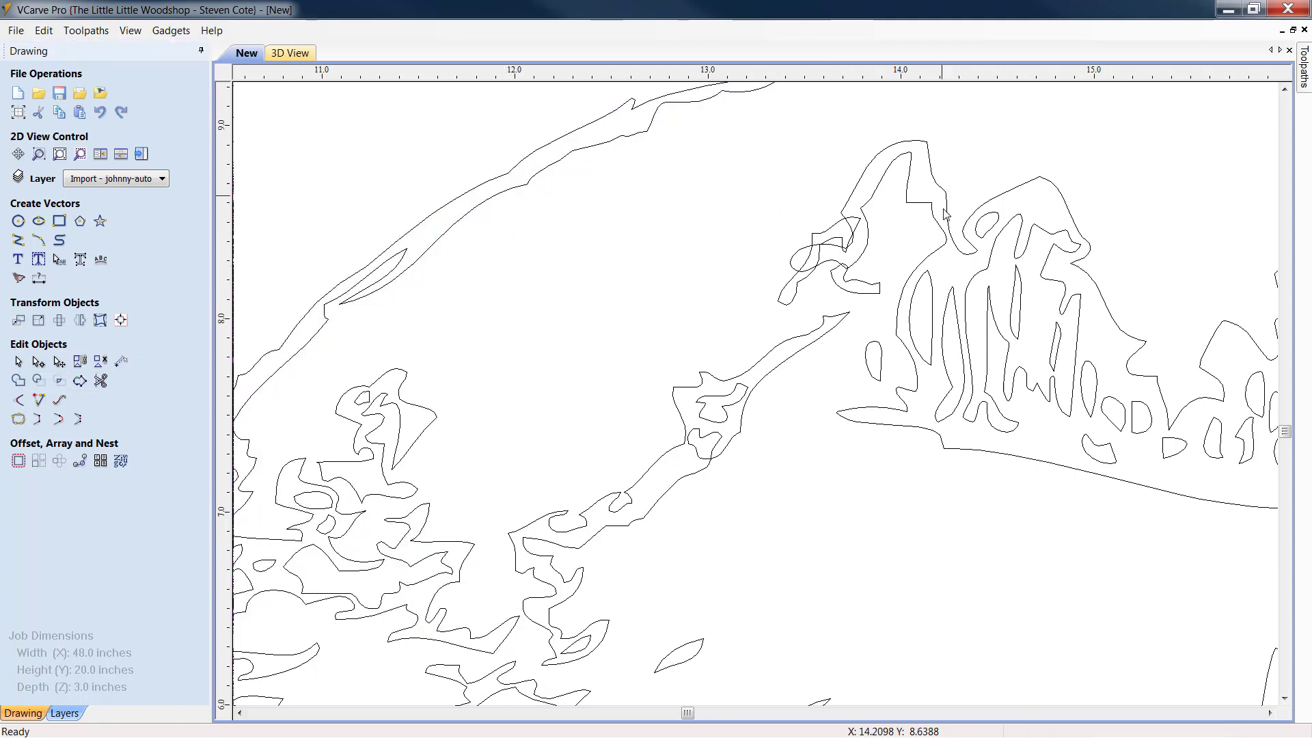
left_click(853, 294)
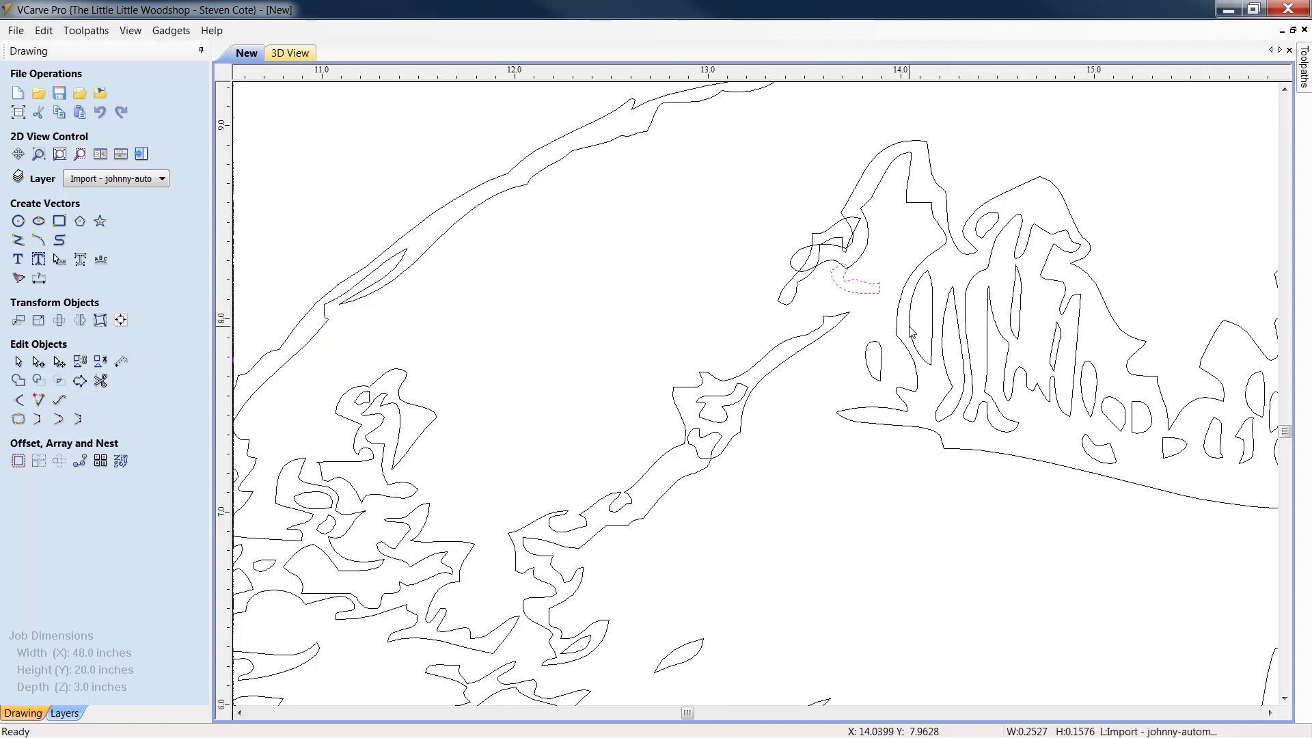
left_click(834, 232)
key("Delete")
scroll(561, 285, "down", 6)
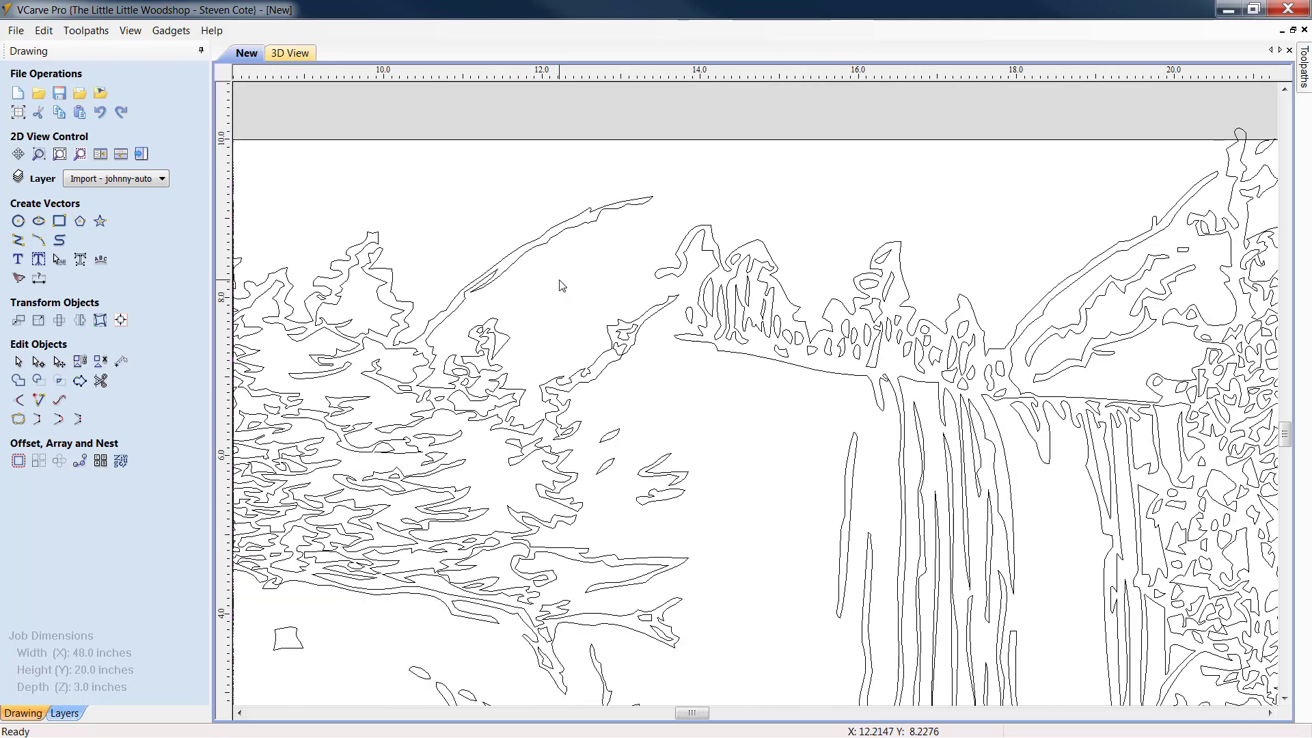
Import the johnny-automatic-snowy-scene artwork, placing it below the job area and scaling it proportionally to 14.6502 inches wide
scroll(562, 286, "down", 2)
scroll(561, 286, "down", 2)
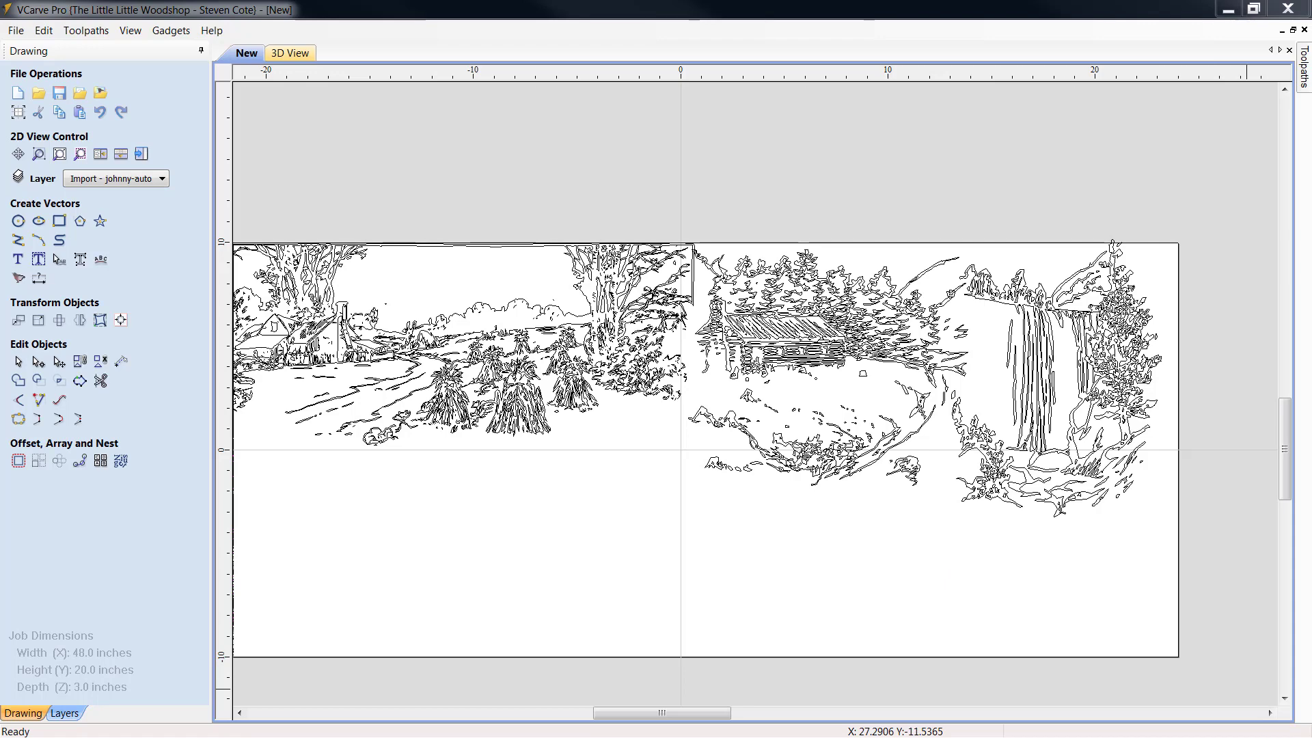
left_click_drag(1311, 8, 608, 1)
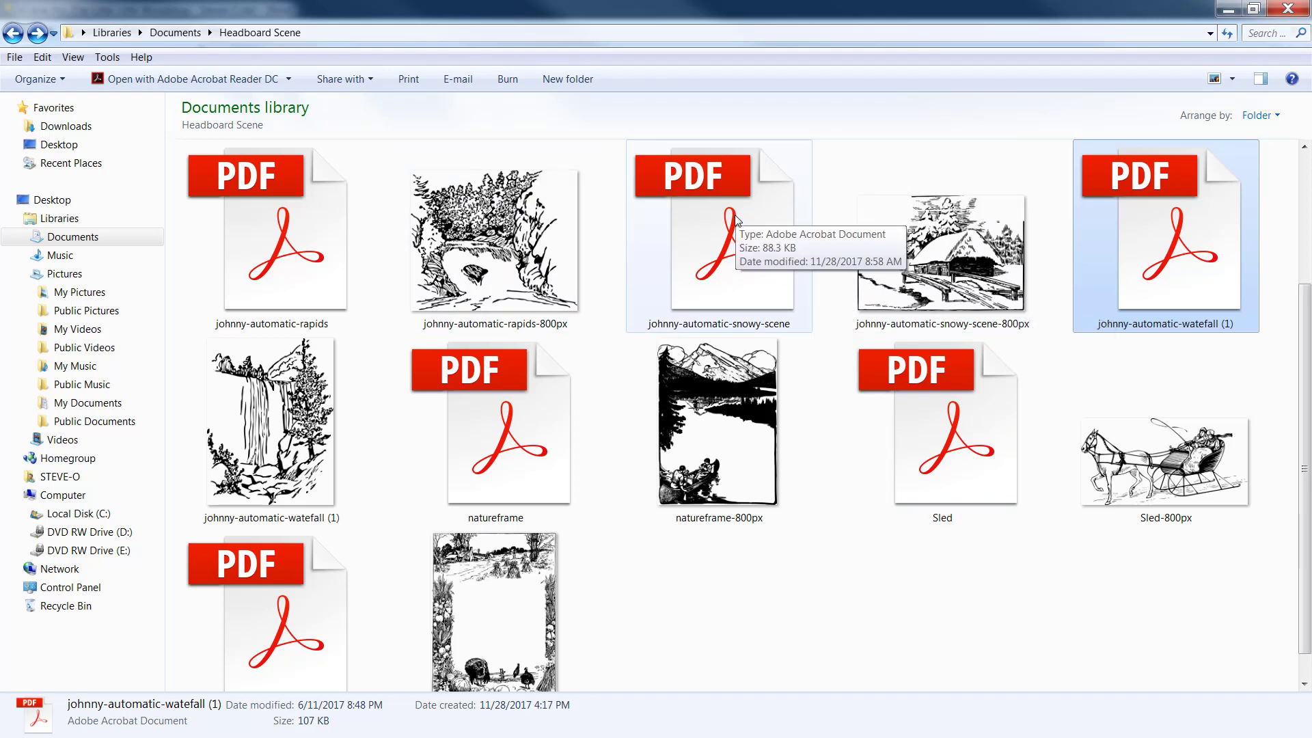
left_click_drag(837, 9, 1311, 14)
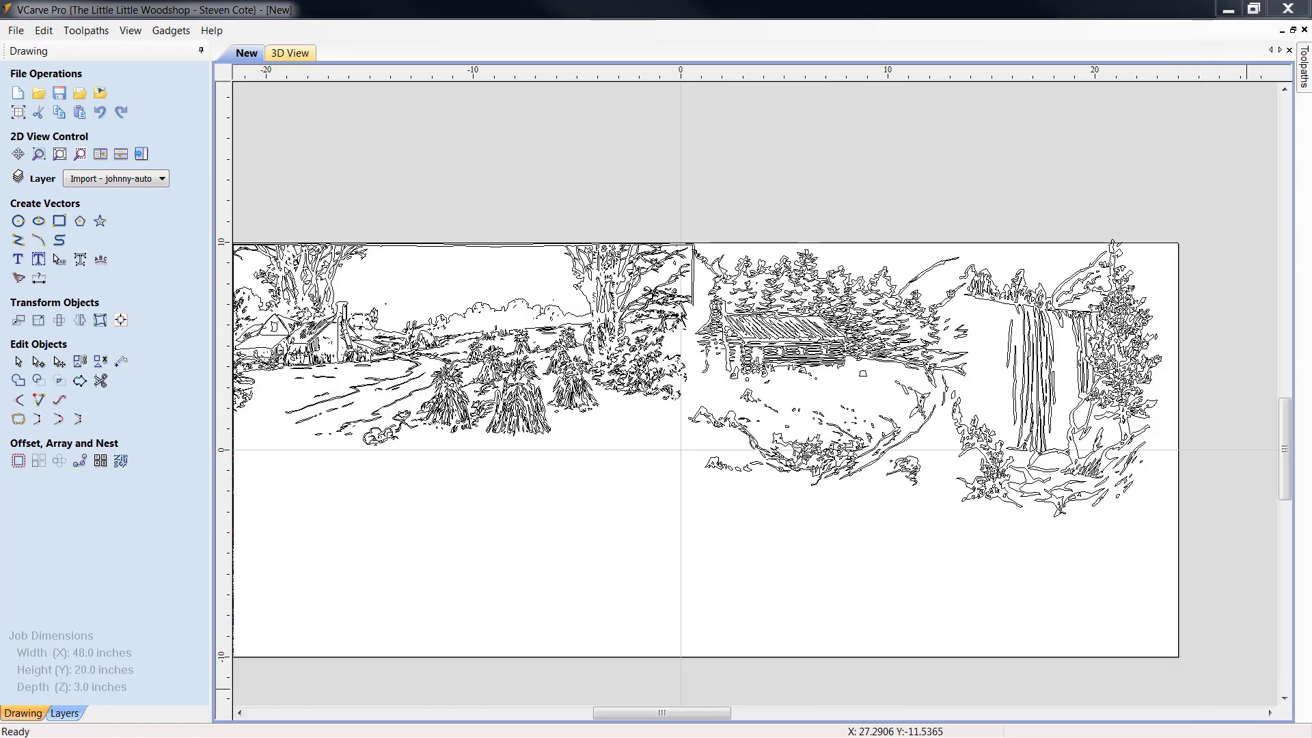
left_click_drag(1311, 608, 781, 620)
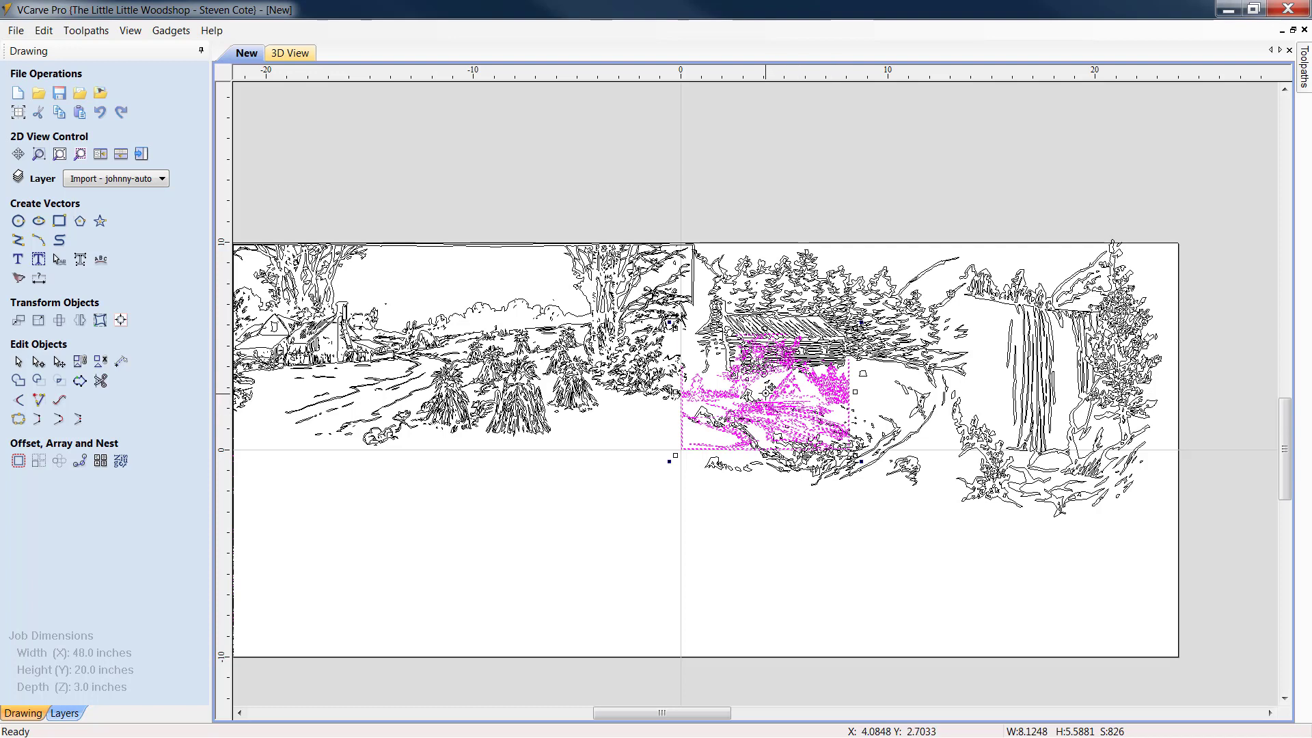
left_click_drag(766, 387, 674, 566)
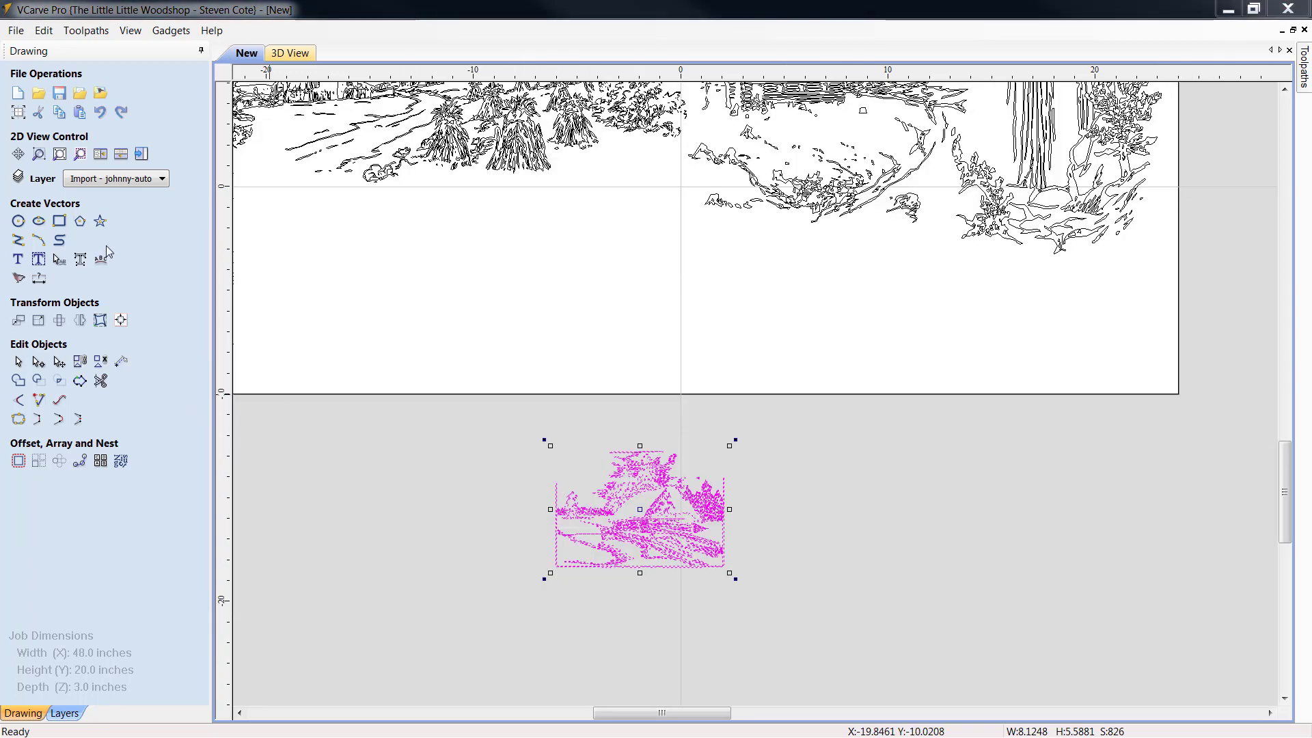
left_click(38, 321)
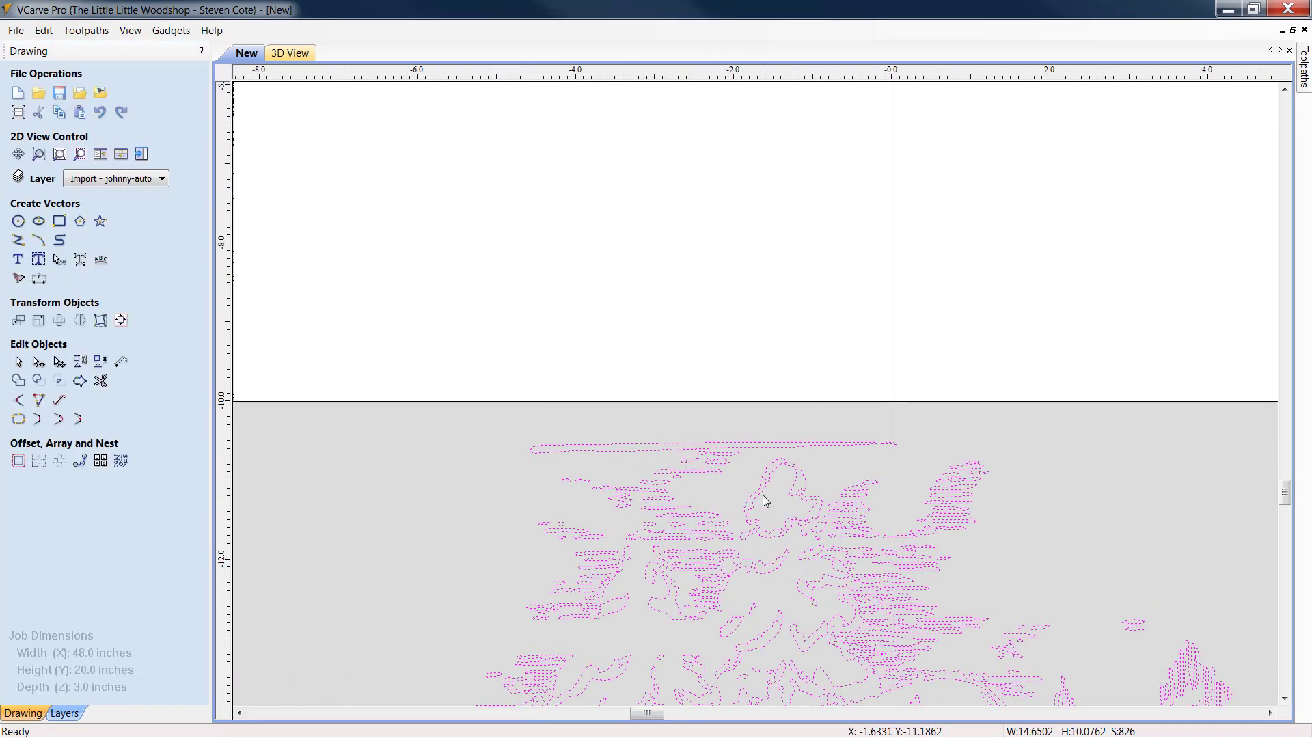
Separate the snowy scene into individual vectors and delete the long thin border strip above its trees
left_click(764, 496)
scroll(891, 470, "down", 3)
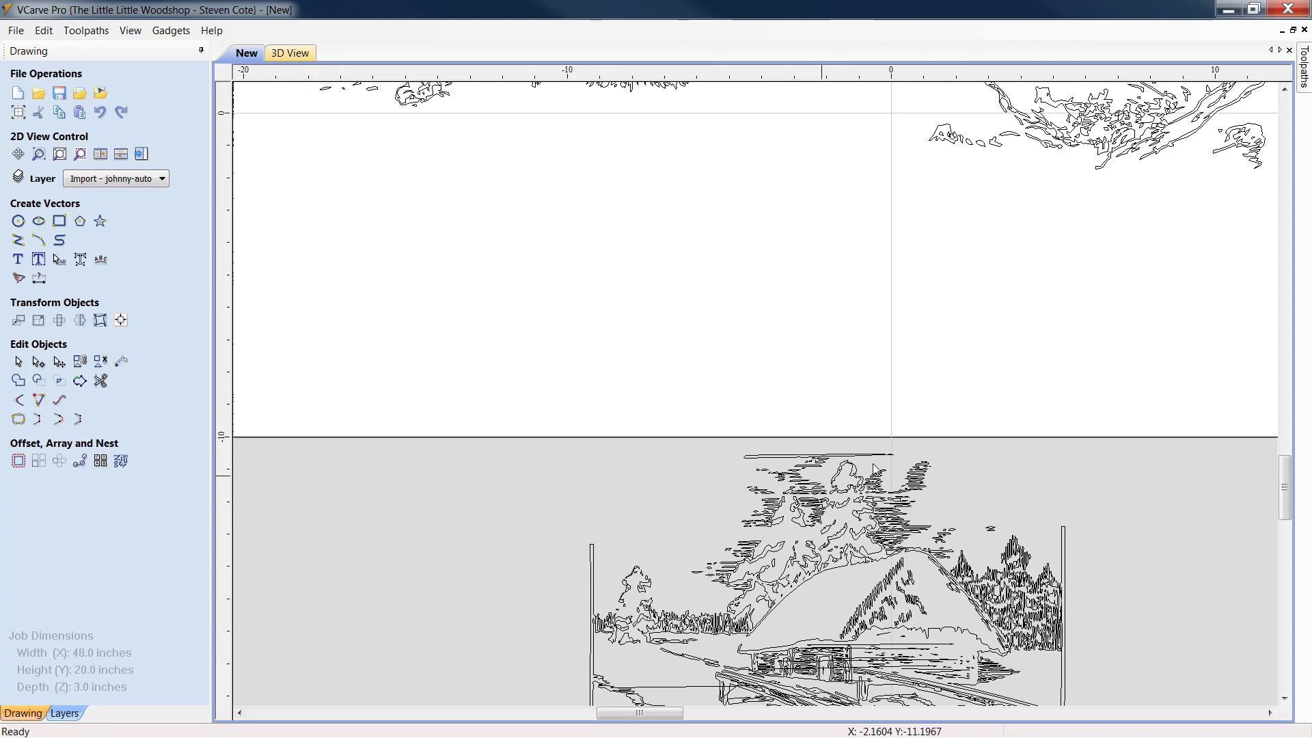
scroll(832, 463, "up", 3)
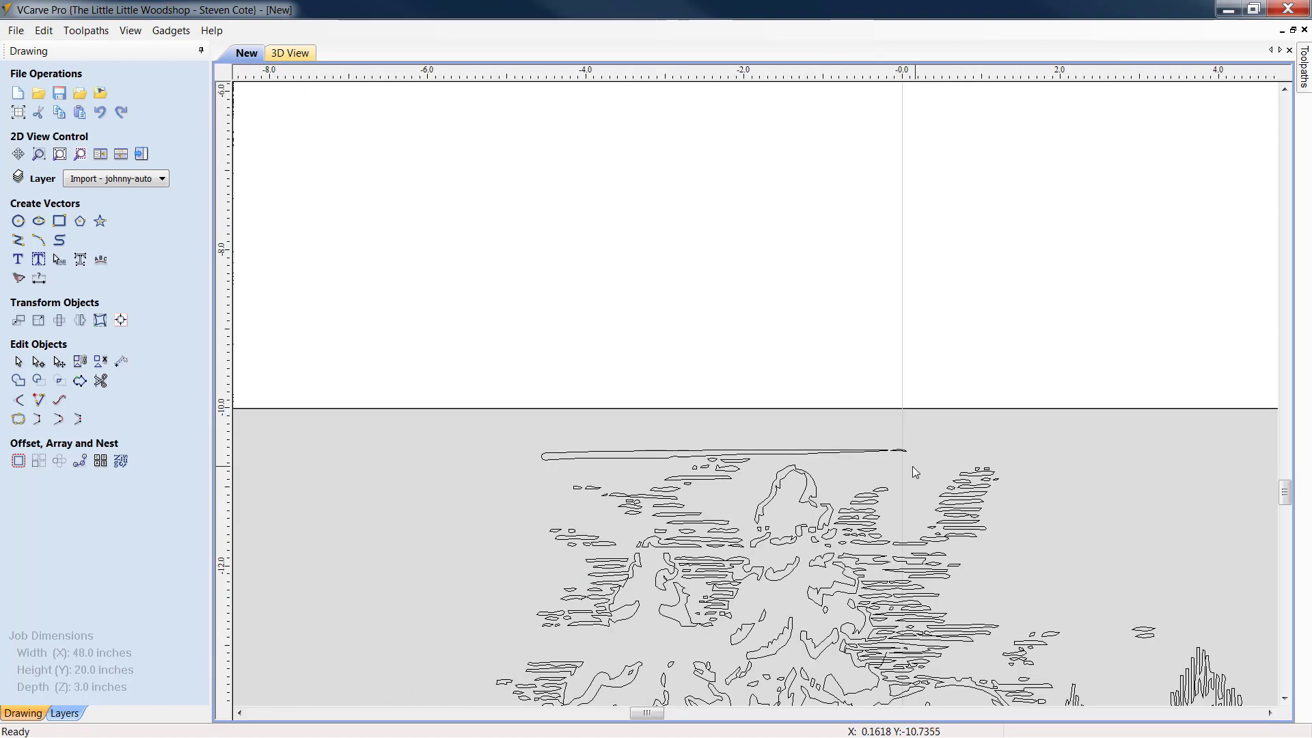
left_click(843, 453)
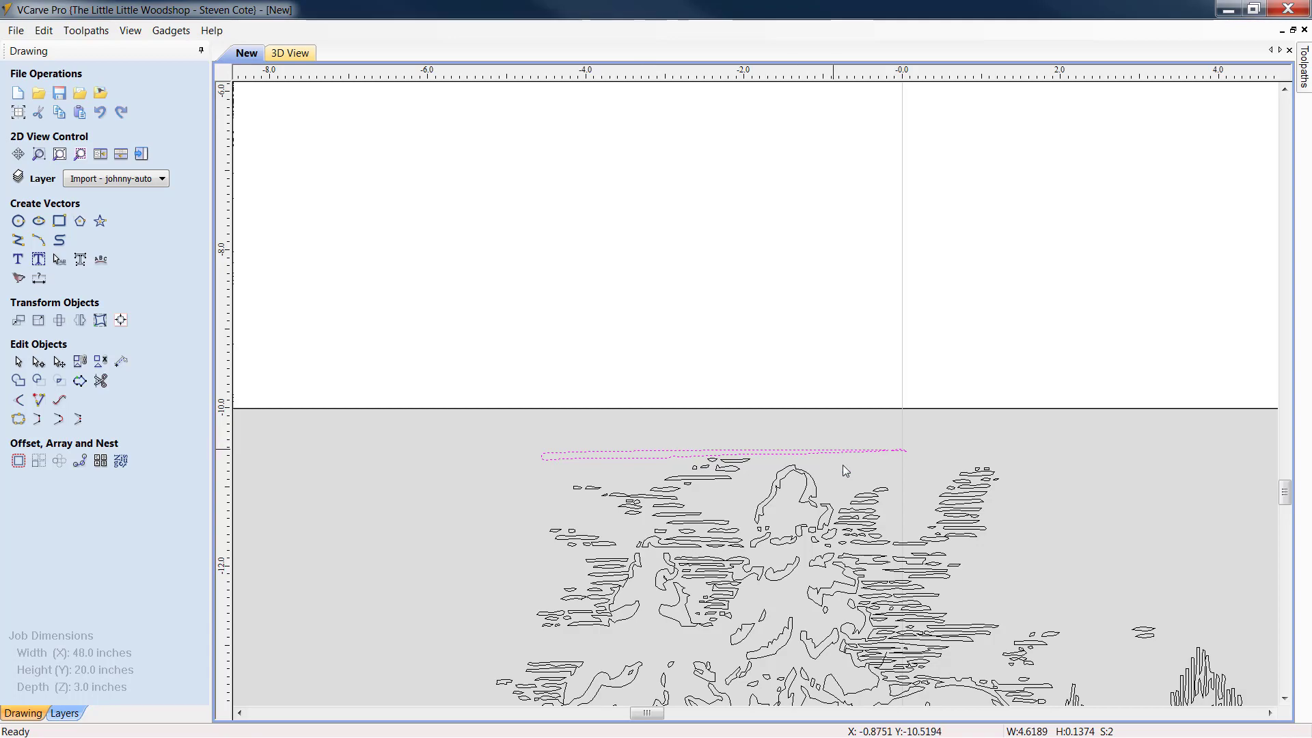
key("Delete")
scroll(1142, 444, "down", 4)
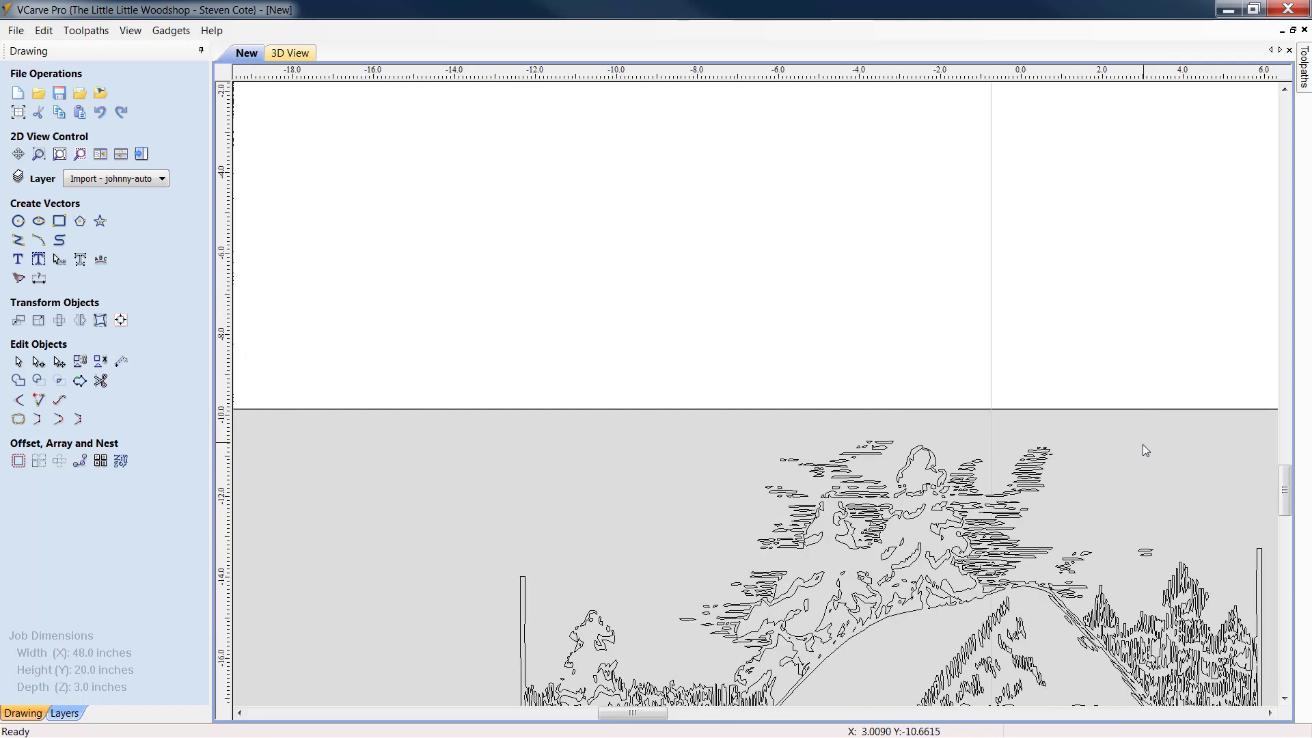
Delete the uppermost long thin horizontal vector across the front of the snowy cabin, just under the roof edge
mouse_move(1283, 471)
left_mouse_down()
mouse_move(1284, 509)
mouse_move(1284, 492)
left_mouse_up()
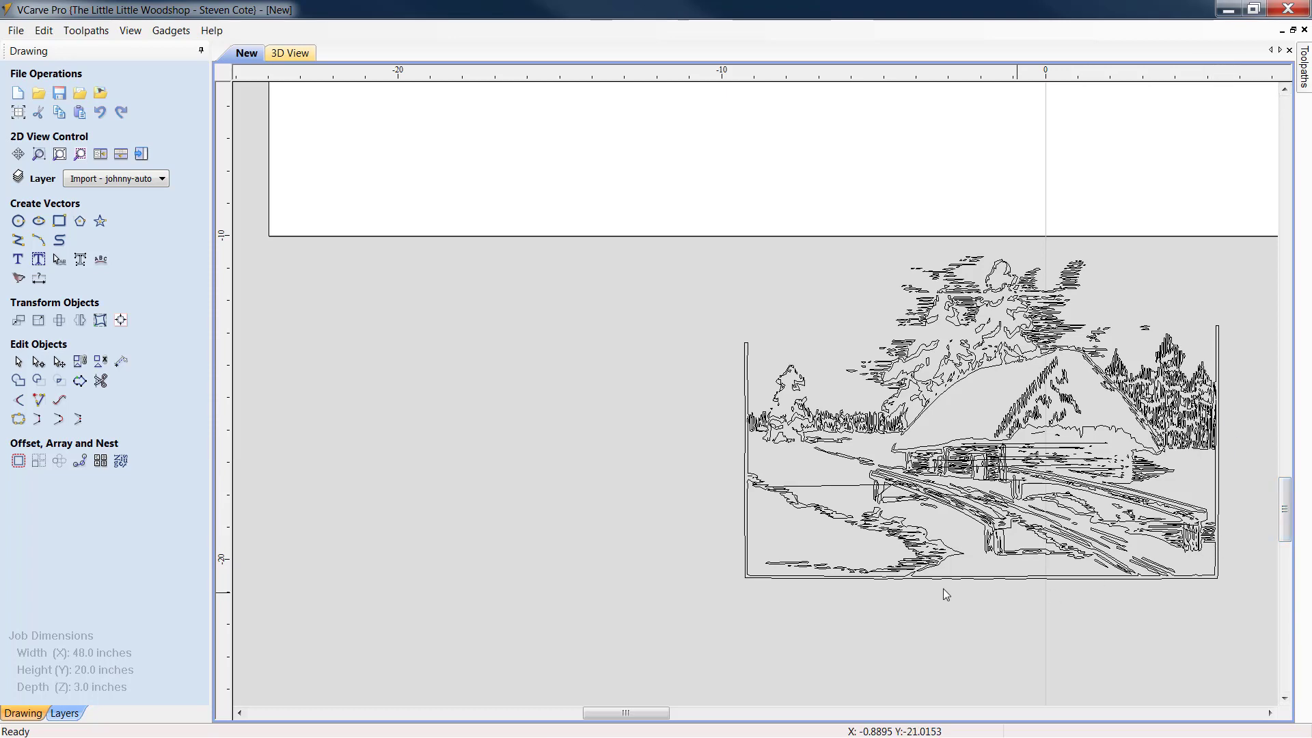
scroll(738, 438, "up", 2)
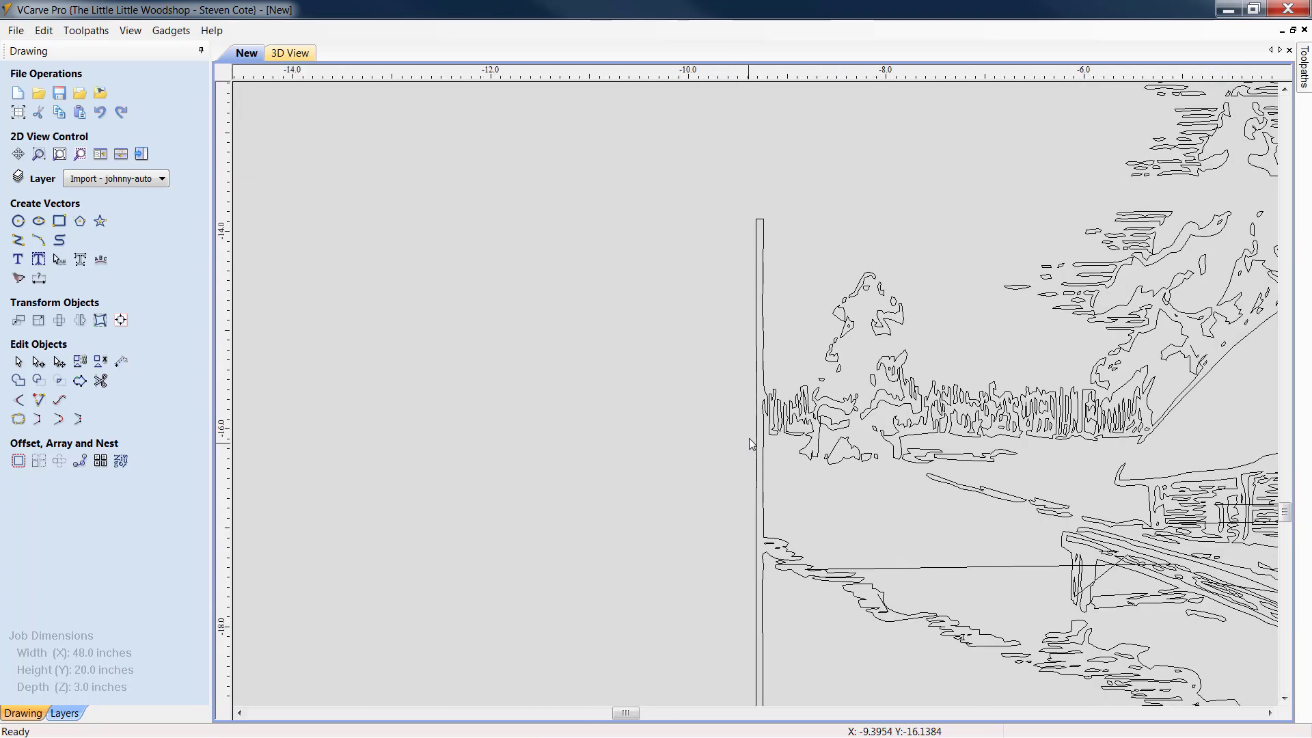
scroll(749, 438, "up", 3)
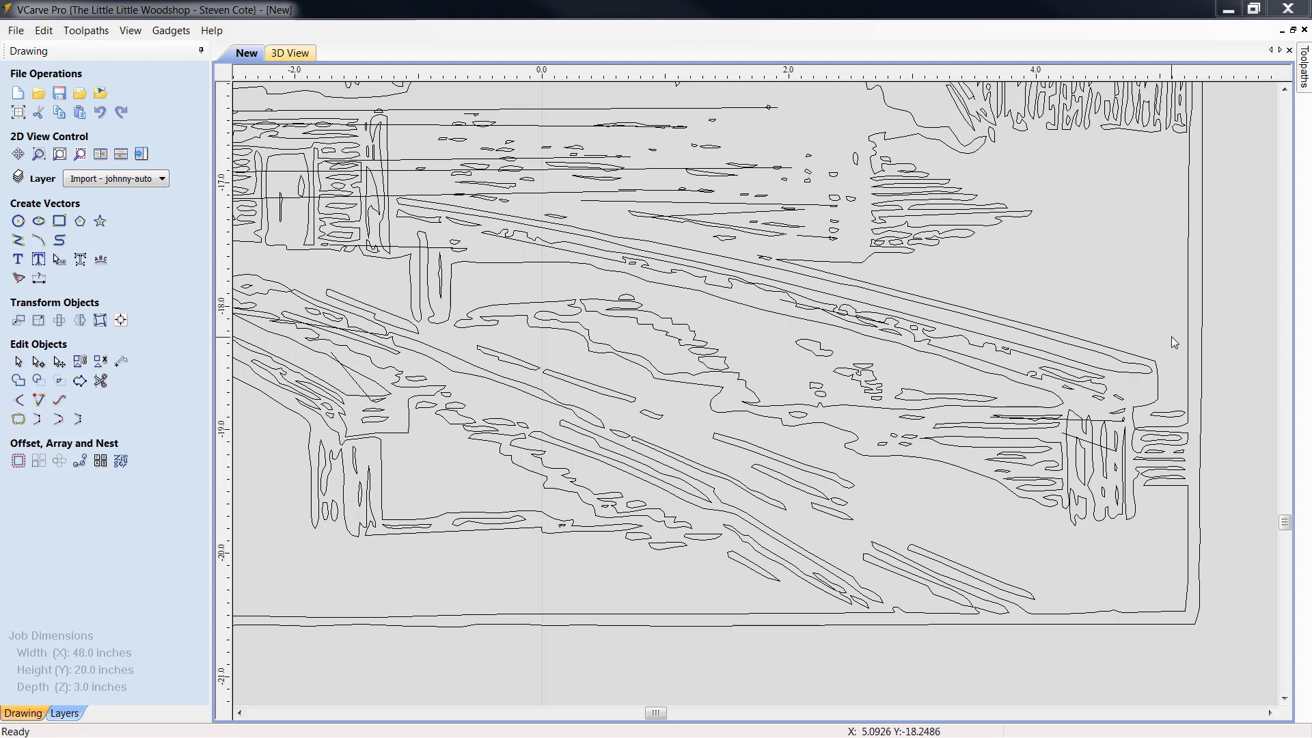
scroll(1105, 276, "down", 3)
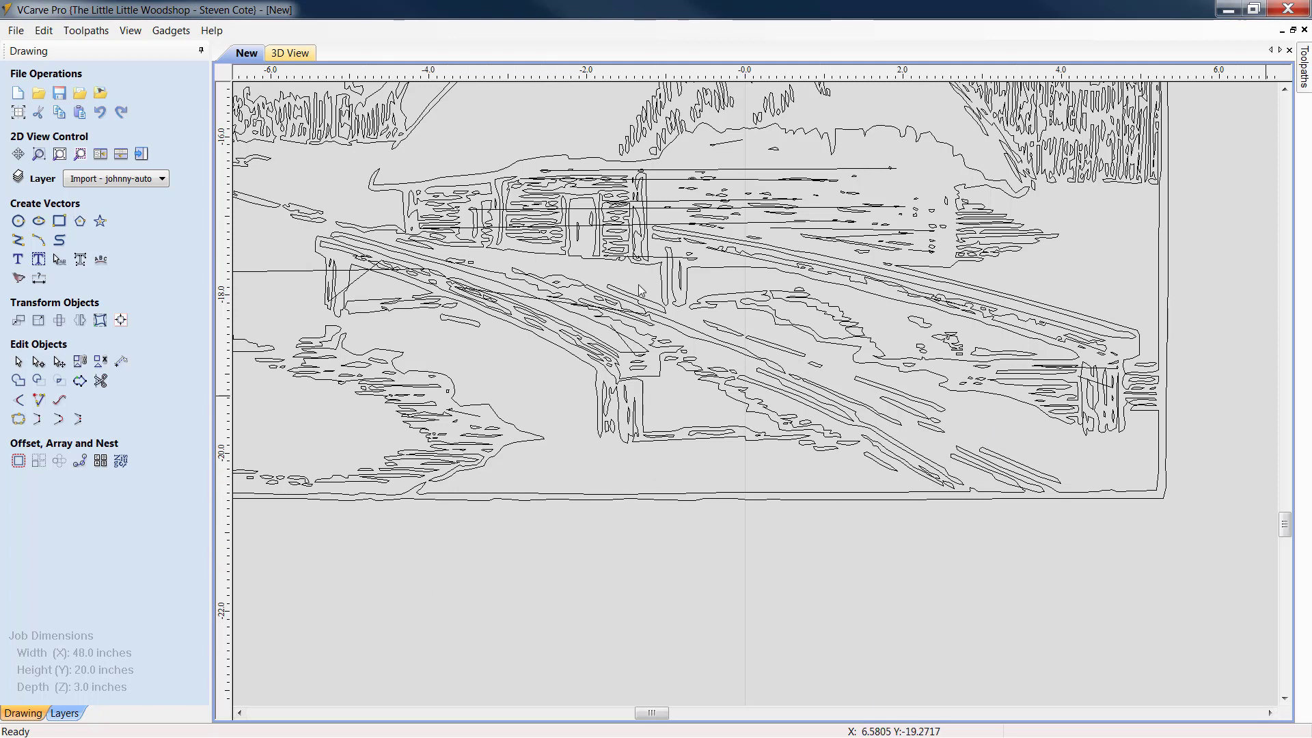
scroll(743, 509, "down", 2)
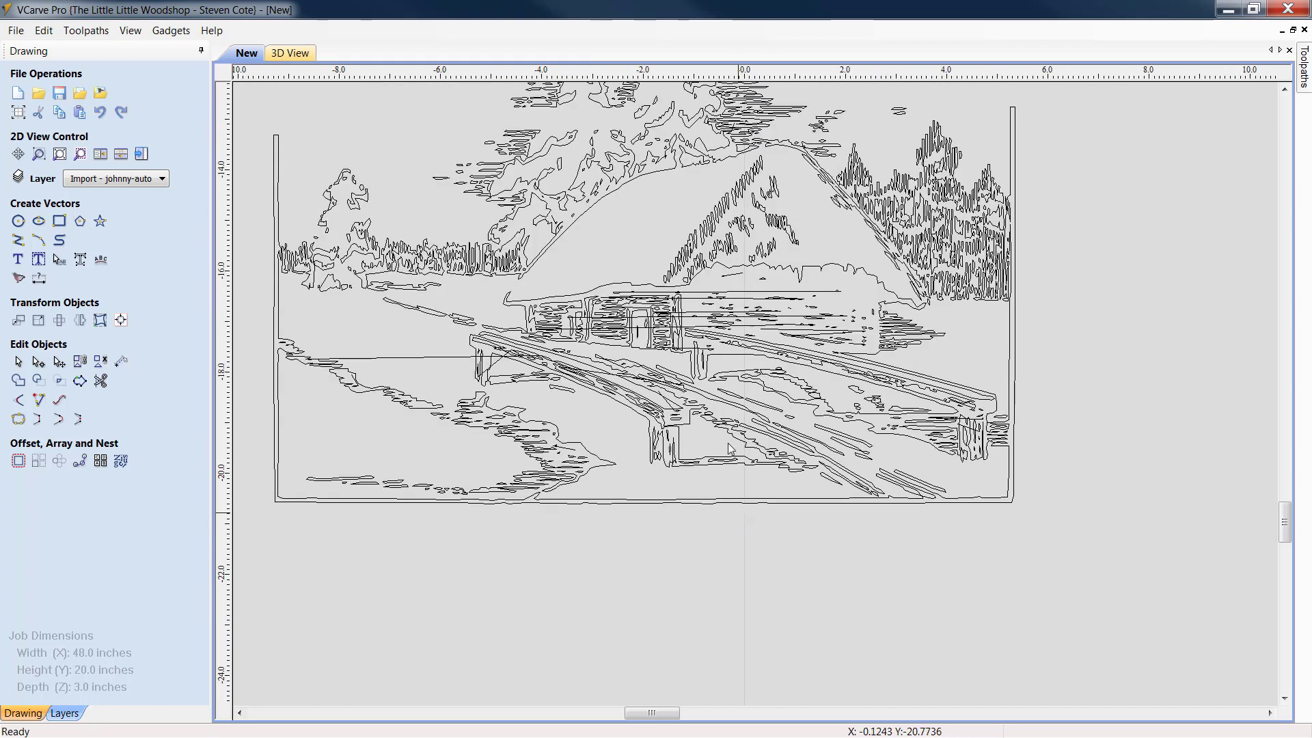
left_click(822, 292)
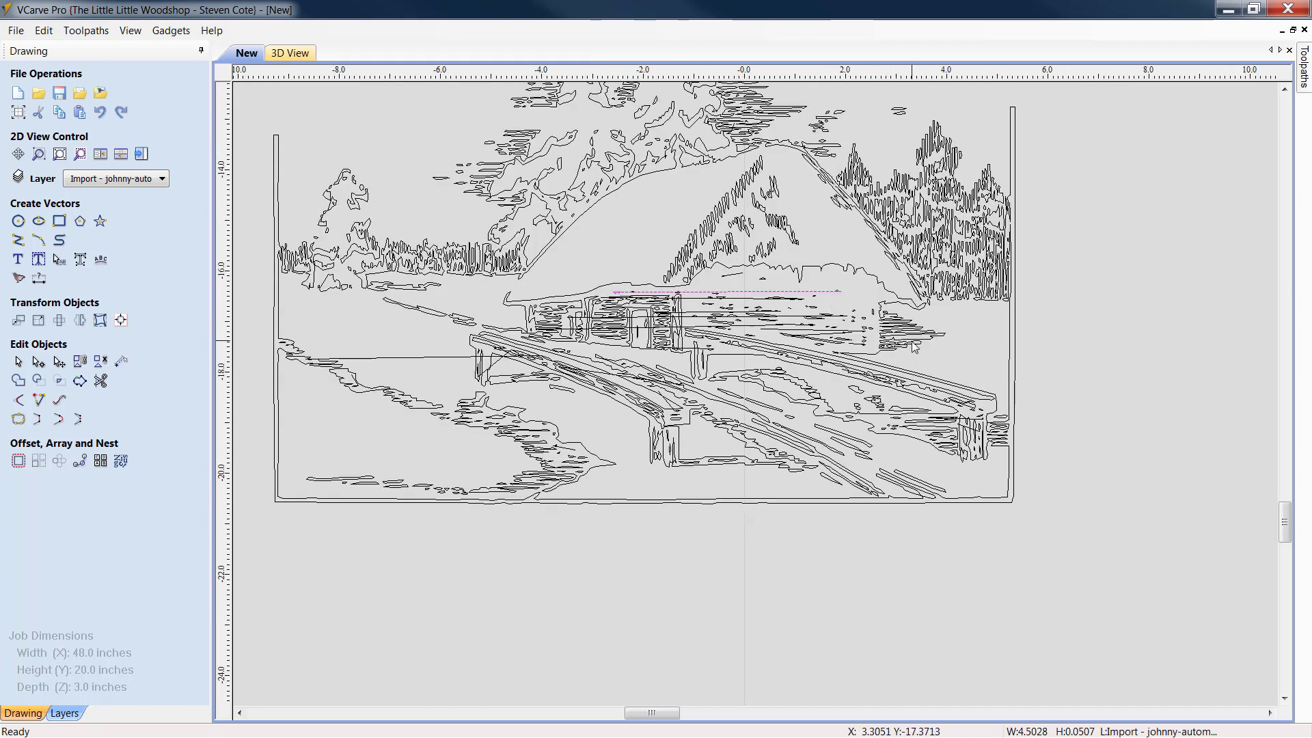
key("Delete")
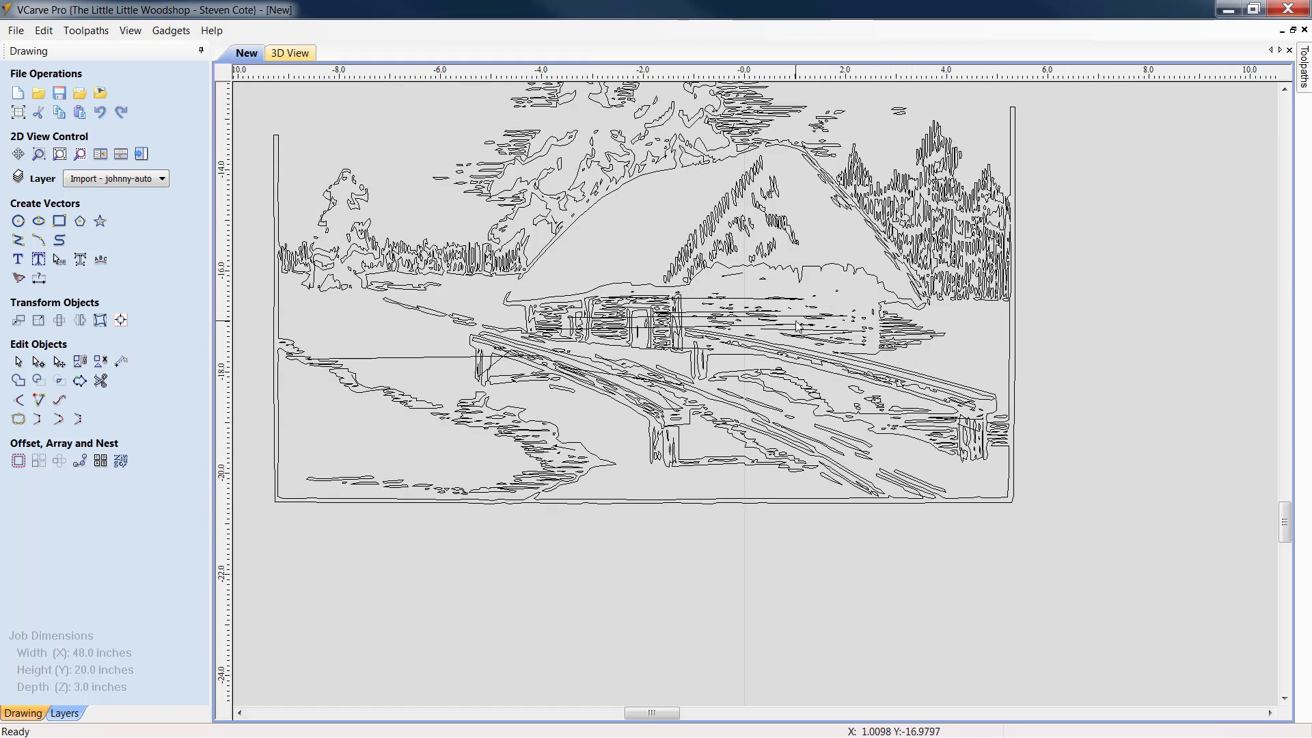
Examine where the snowy scene's surrounding frame joins the trees, the shoreline and the bridge along its left side and bottom
scroll(253, 350, "up", 2)
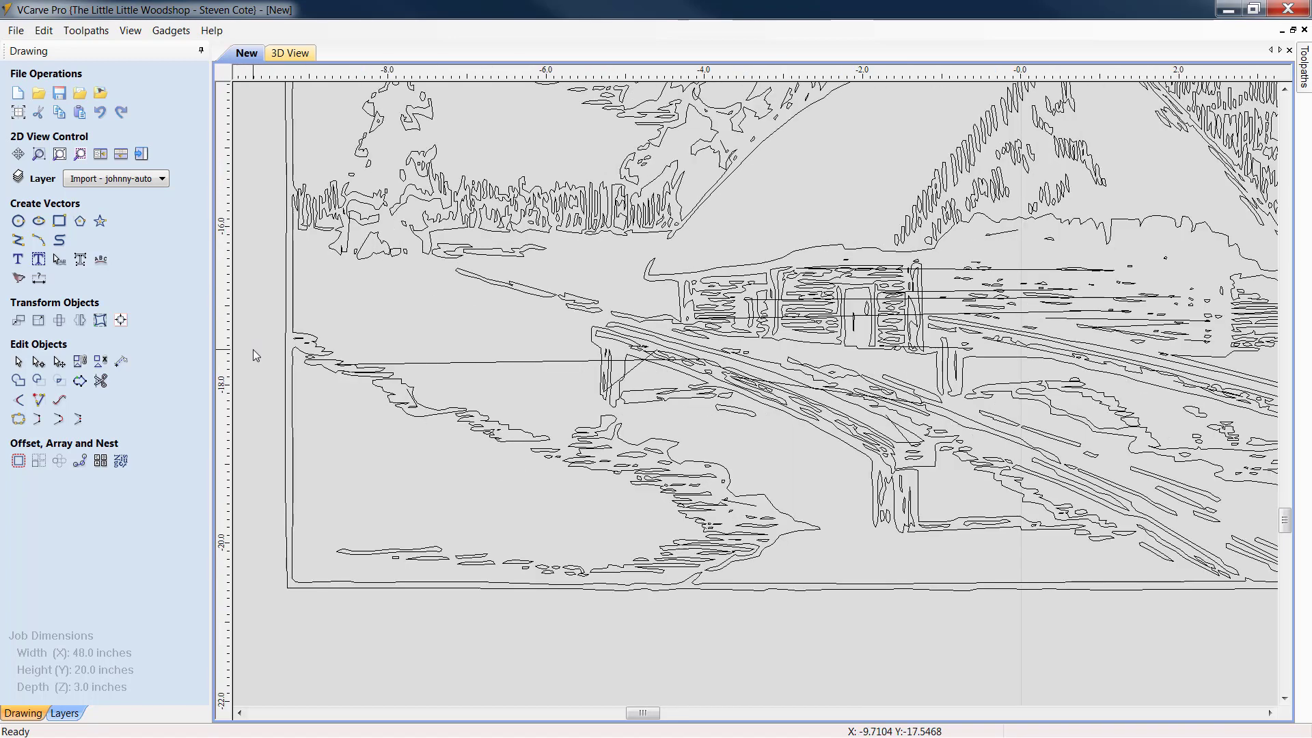
scroll(283, 134, "up", 2)
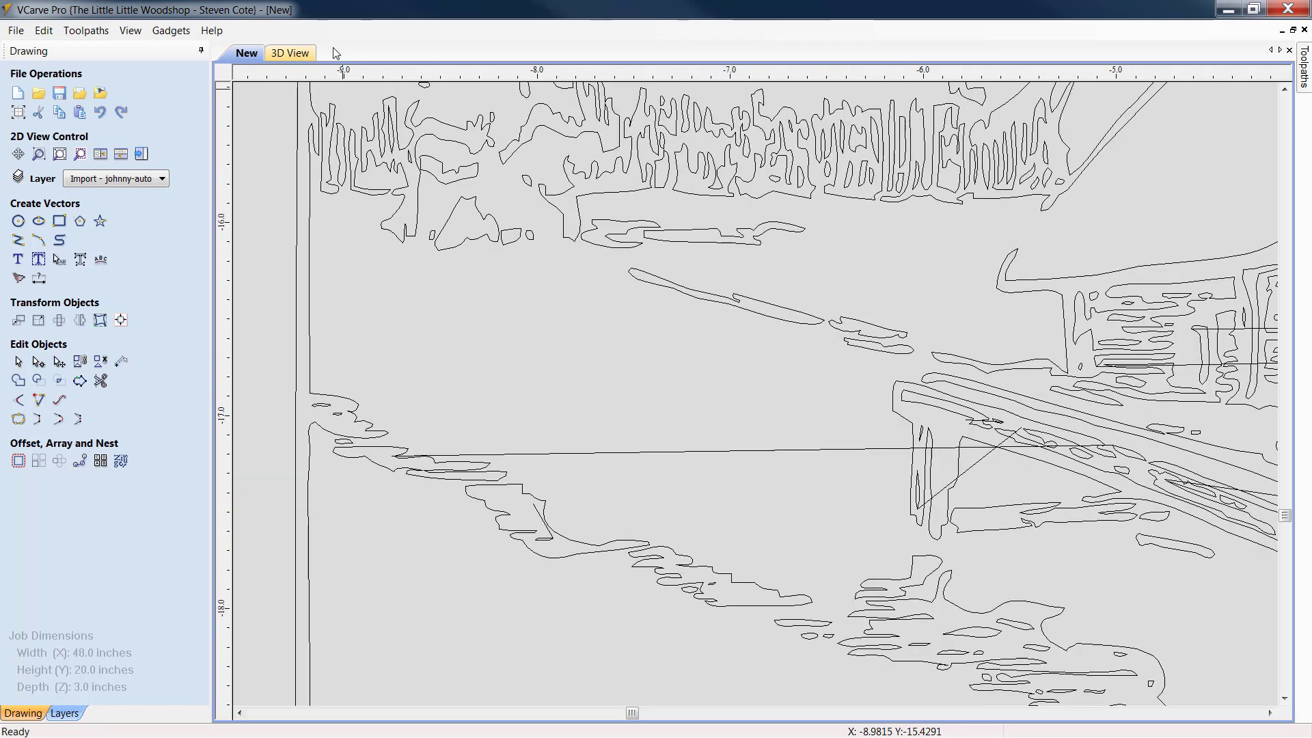
scroll(284, 134, "up", 2)
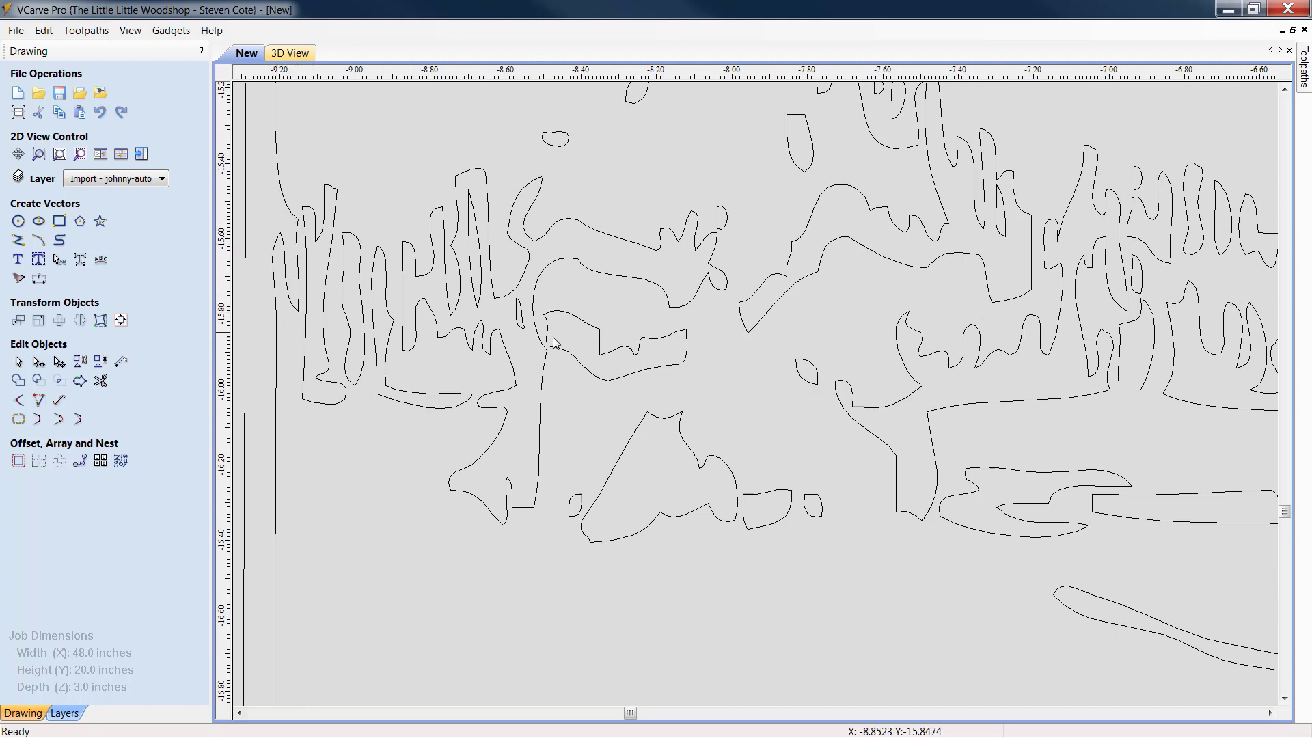
scroll(524, 345, "down", 1)
scroll(422, 661, "up", 2)
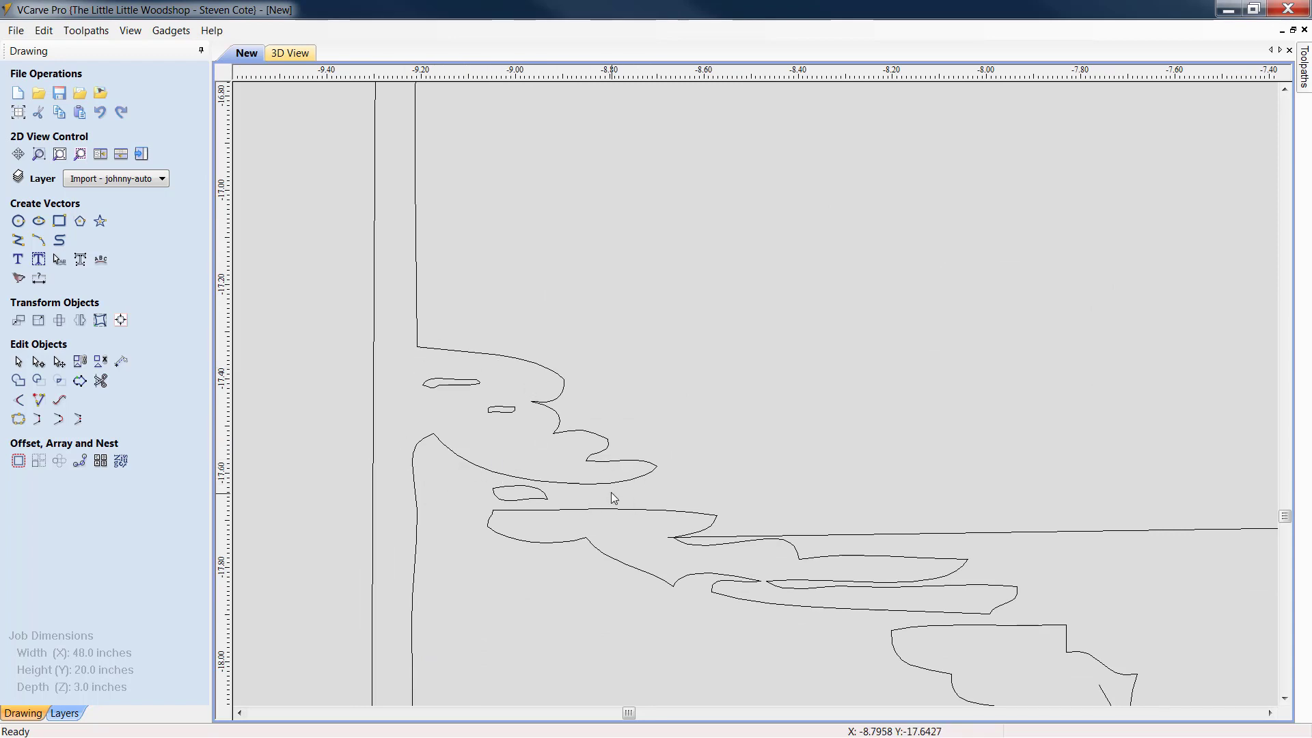
scroll(796, 448, "down", 3)
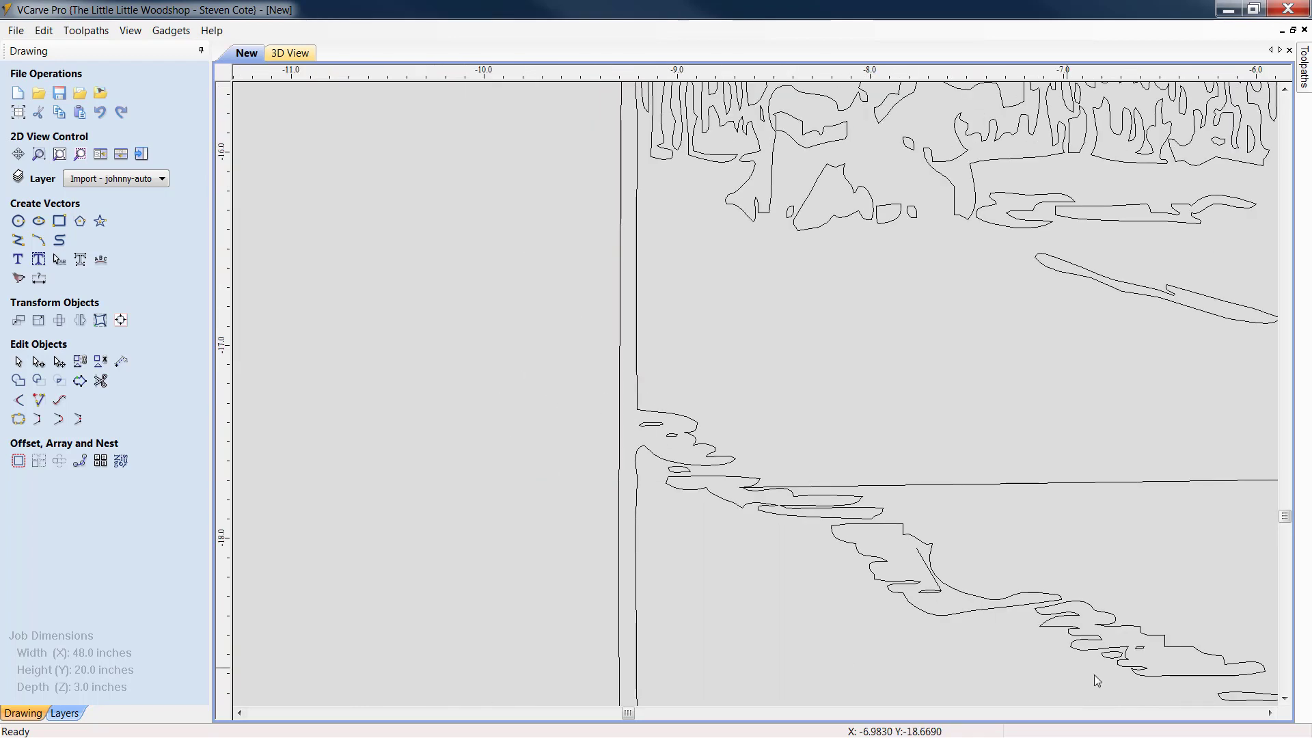
left_click(1285, 699)
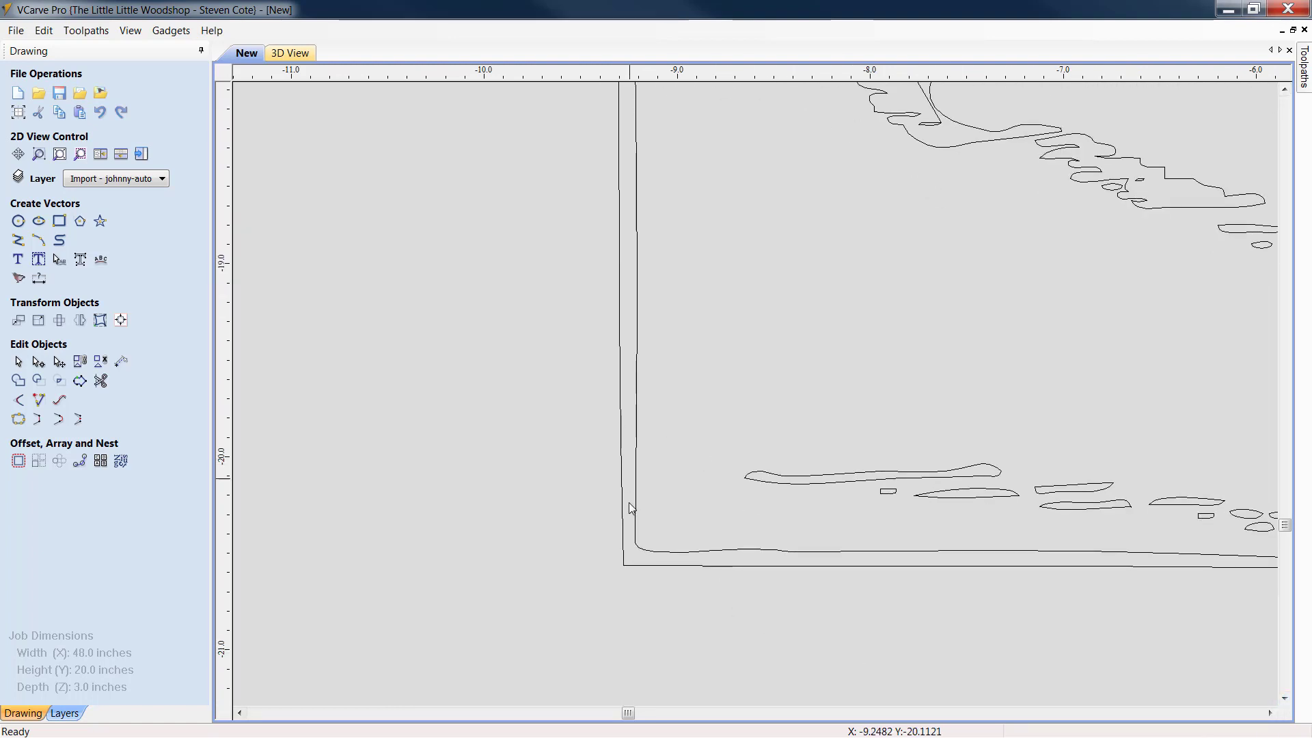
left_click(1269, 713)
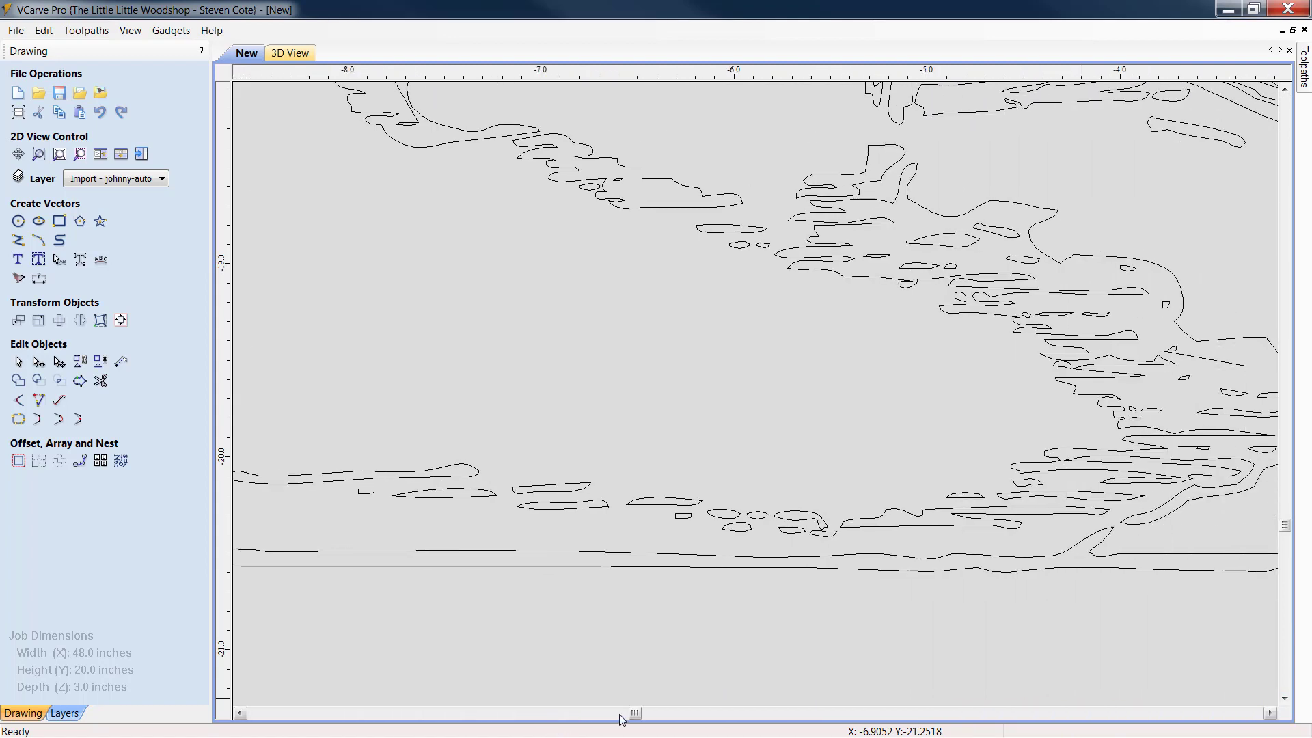
left_click_drag(634, 714, 659, 719)
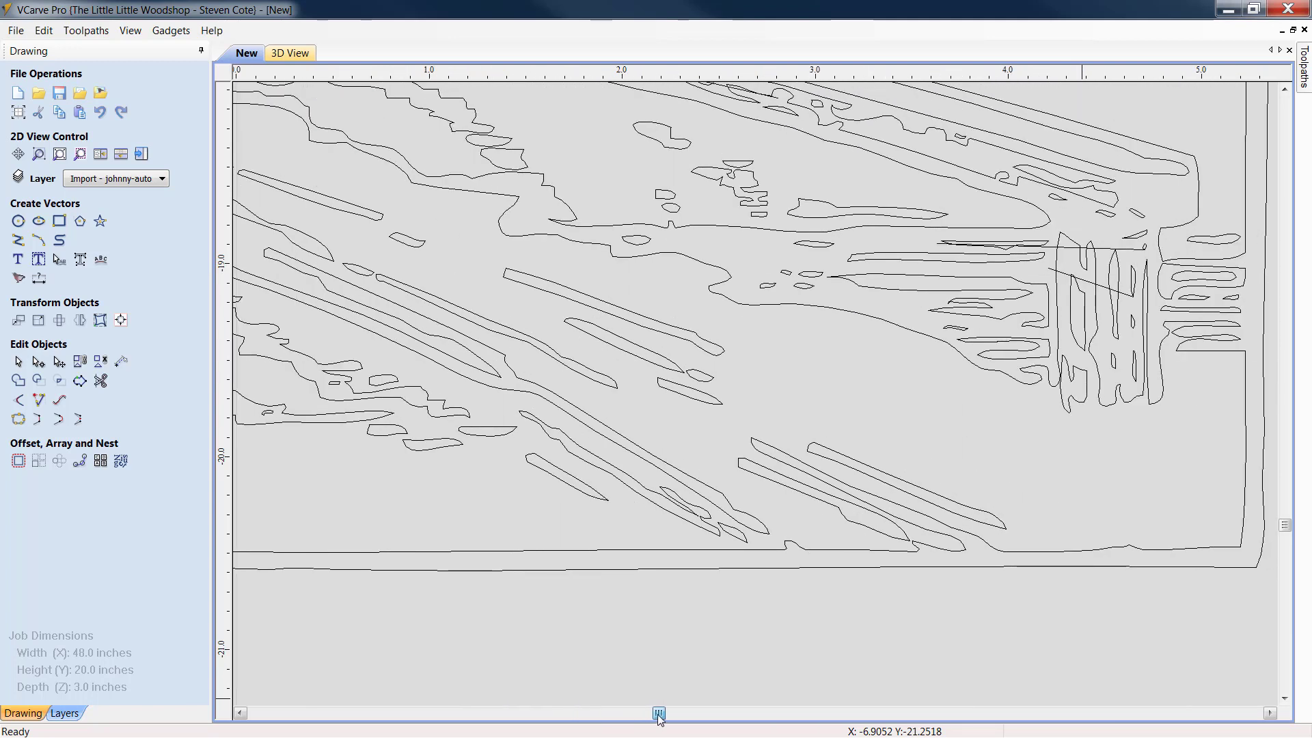
Node-edit the snowy scene's frame vector and delete the span linking the bridge's end post to the frame's right edge
left_click(942, 530)
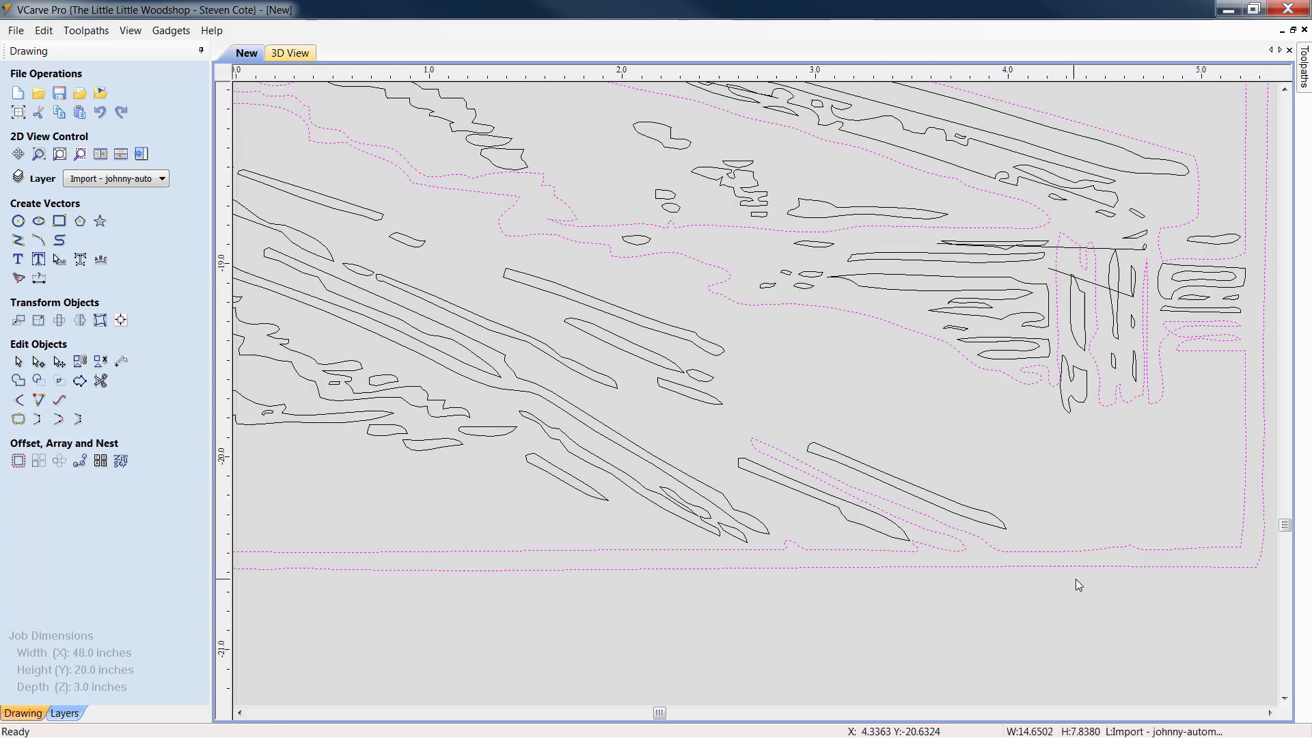
scroll(1057, 595, "down", 2)
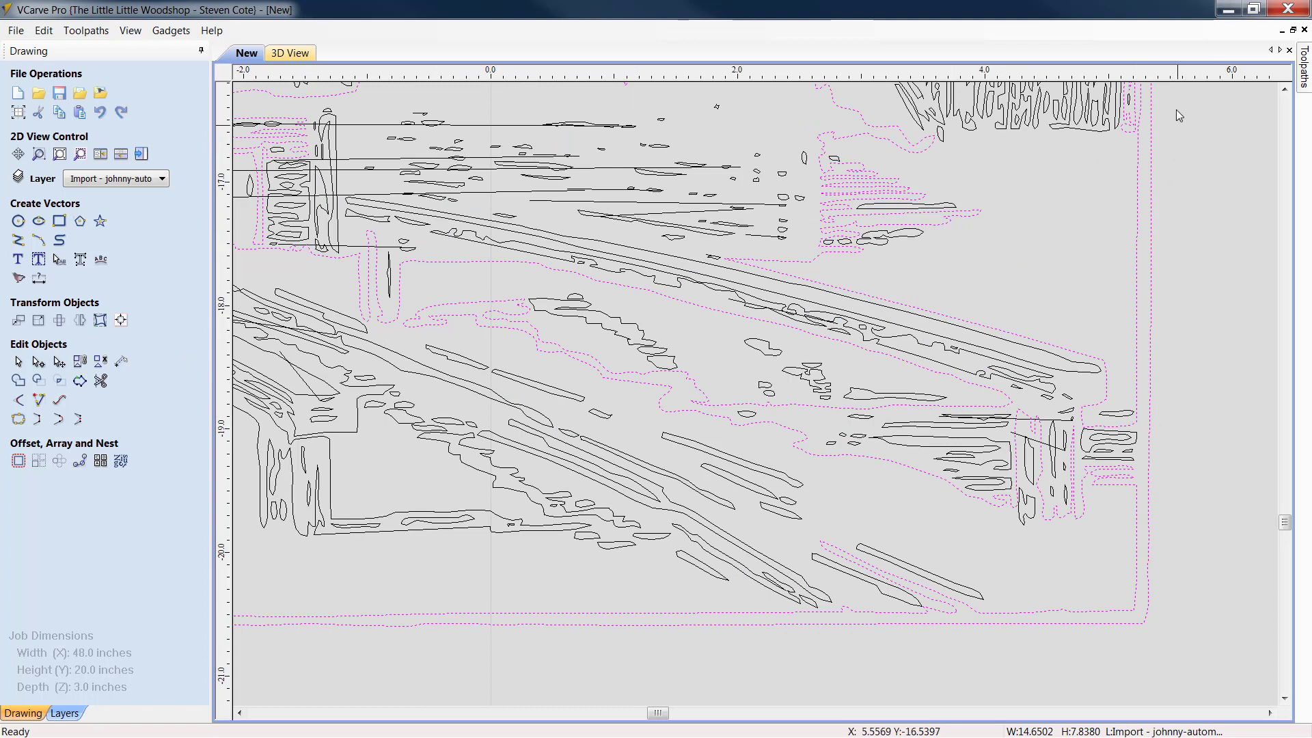
left_click(38, 363)
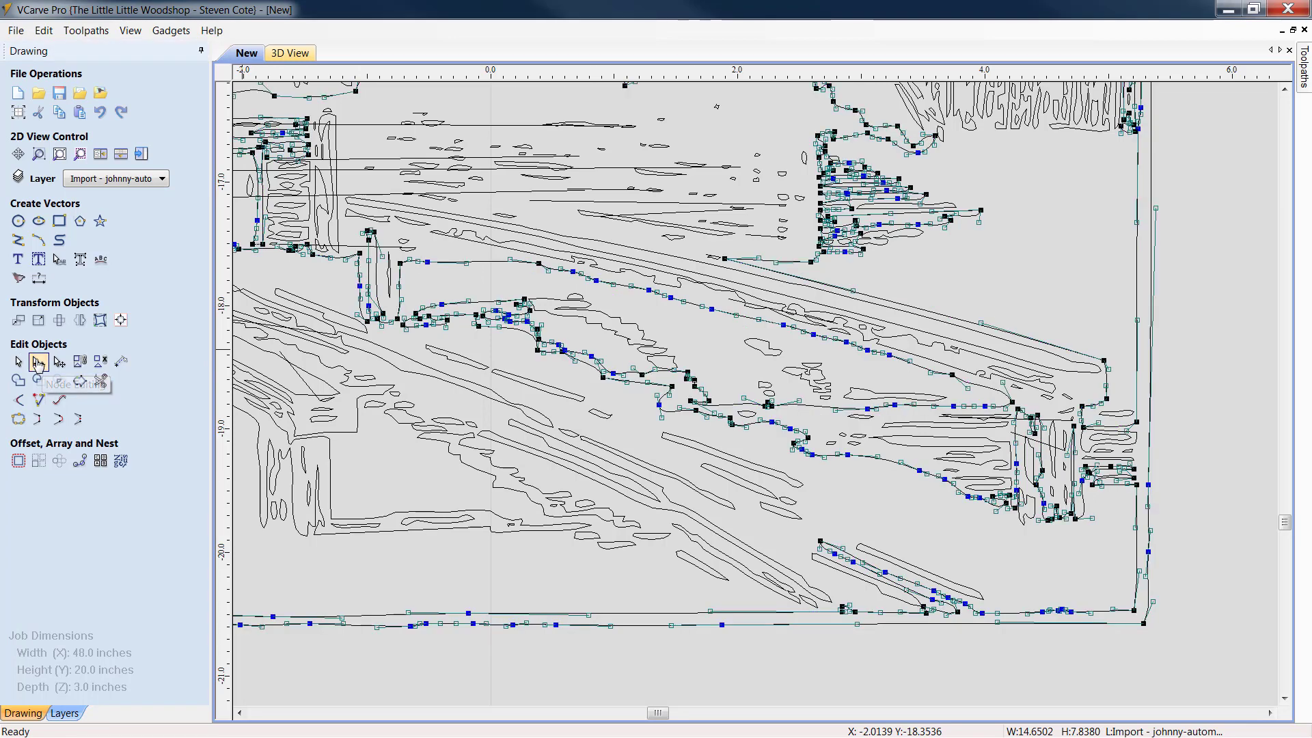
scroll(1055, 454, "up", 2)
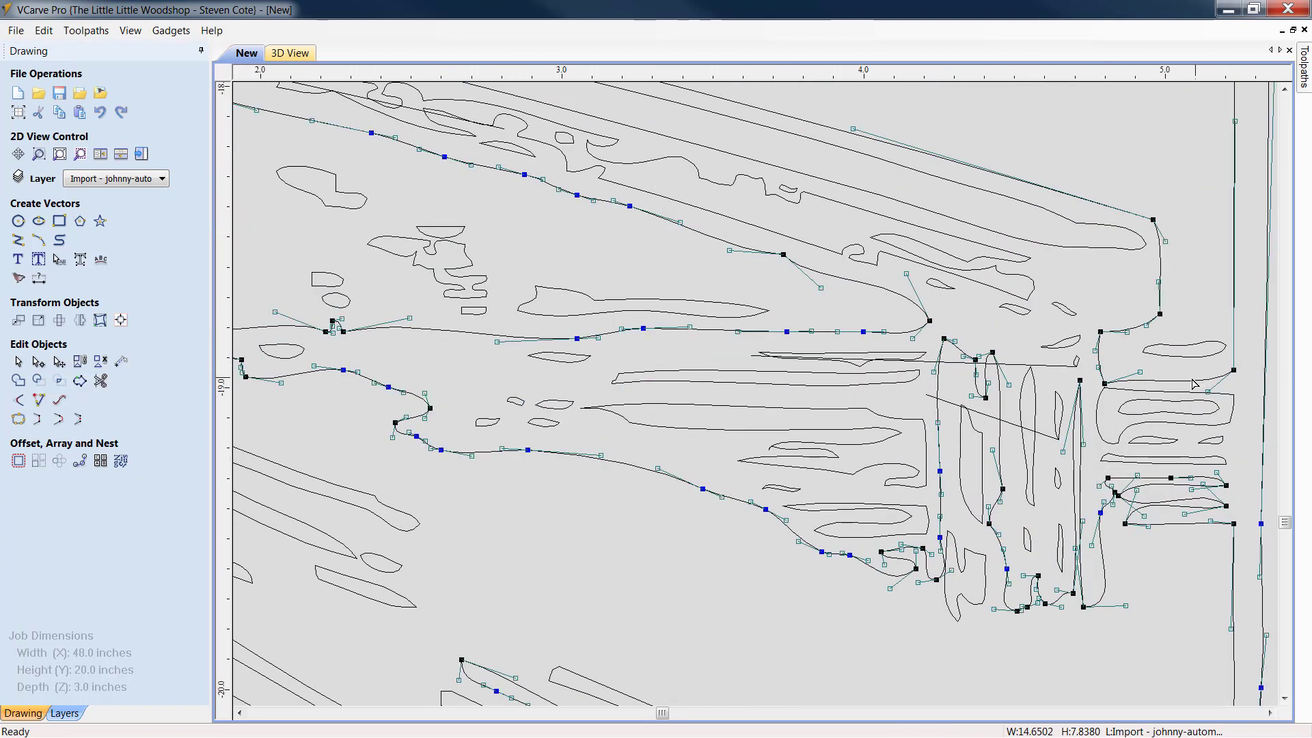
right_click(1192, 383)
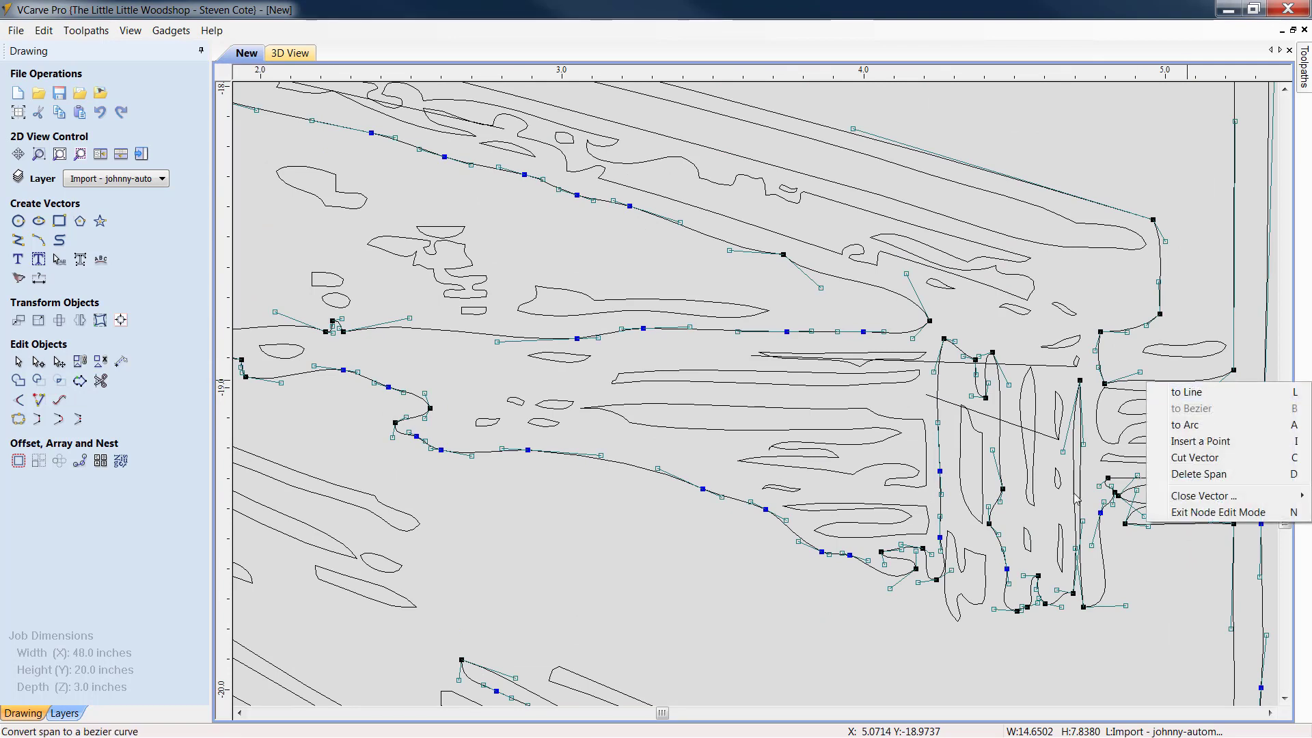
left_click(1199, 474)
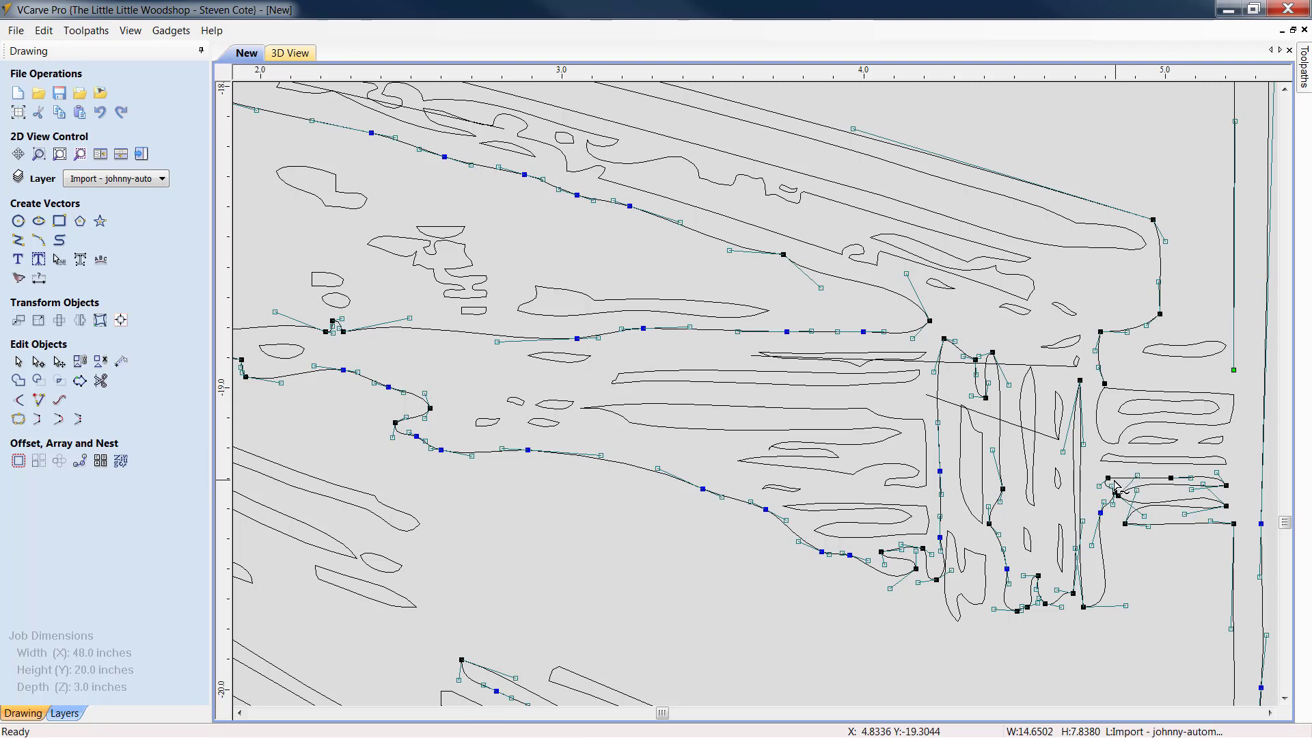
Delete the frame vector's two nodes on the upper rail beside the bridge's right end post
right_click(1222, 487)
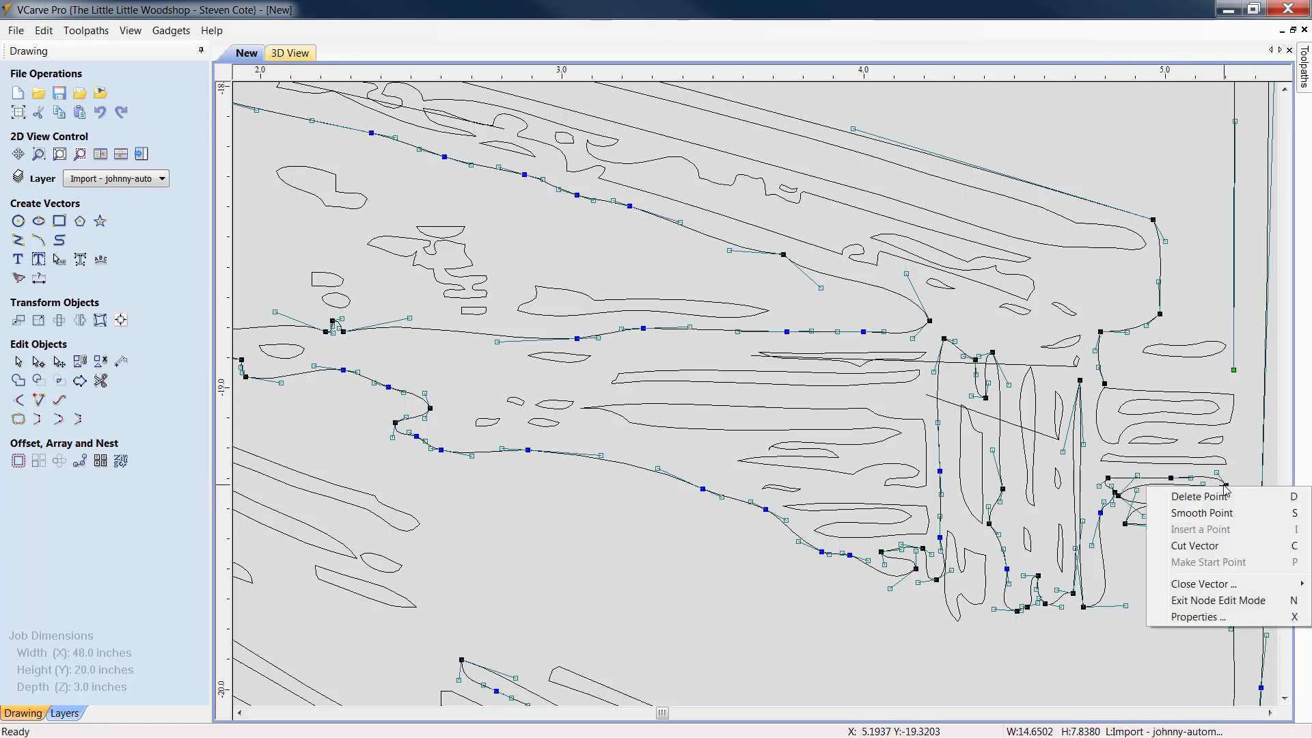
left_click(1201, 499)
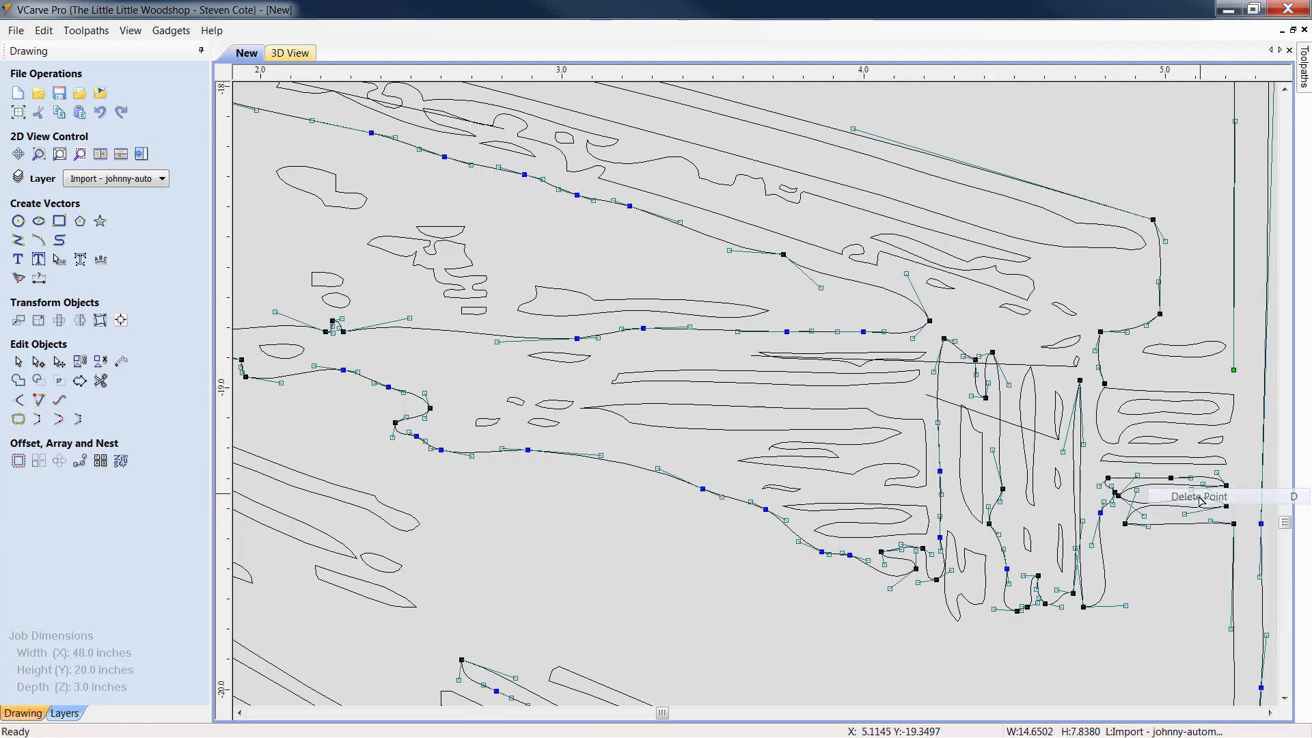
right_click(1169, 481)
left_click(1200, 492)
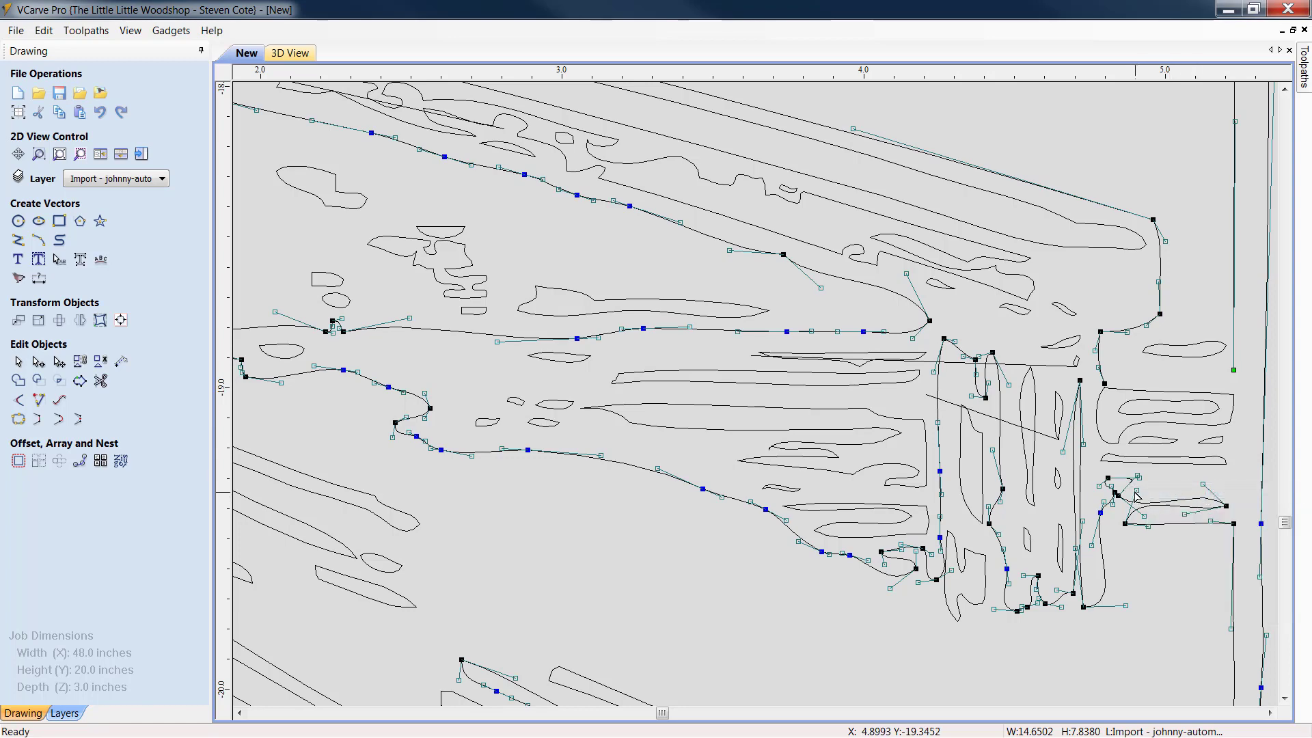
Delete the rest of the surrounding frame vector along the snowy scene's sides and bottom
scroll(1177, 389, "down", 6)
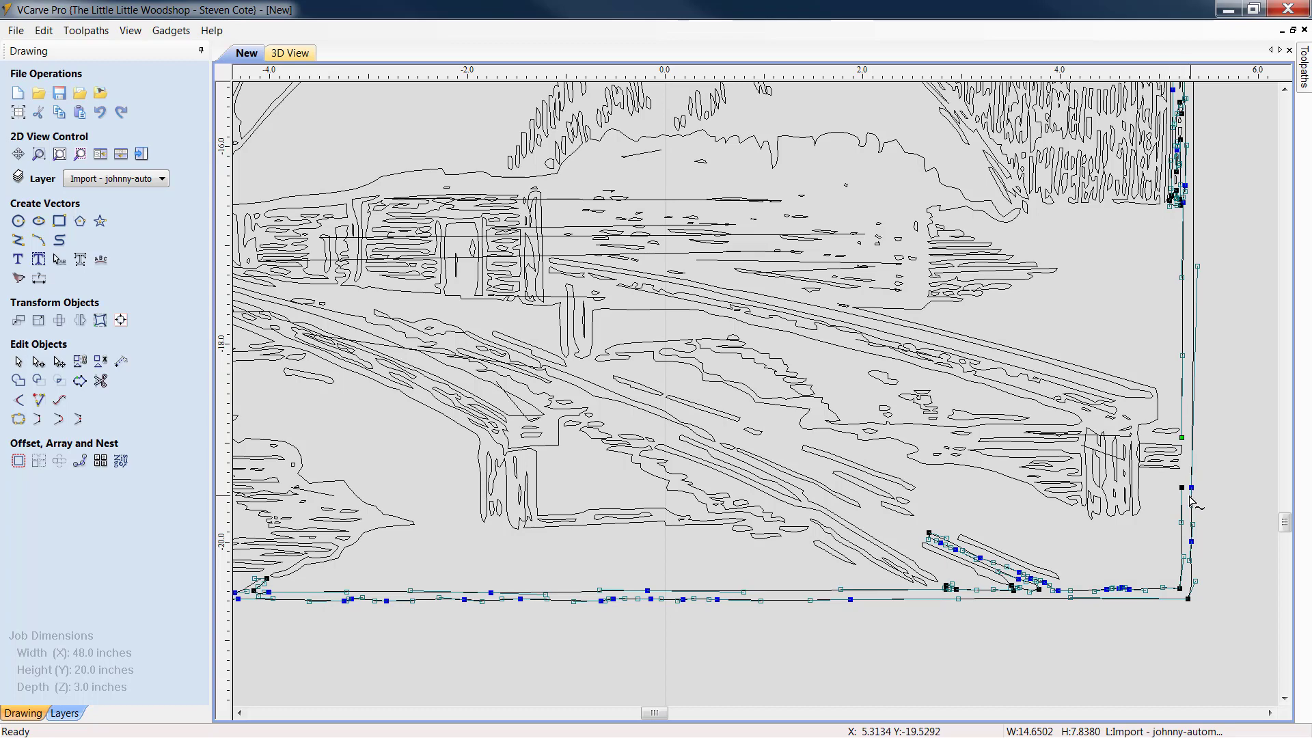
scroll(1189, 295, "down", 2)
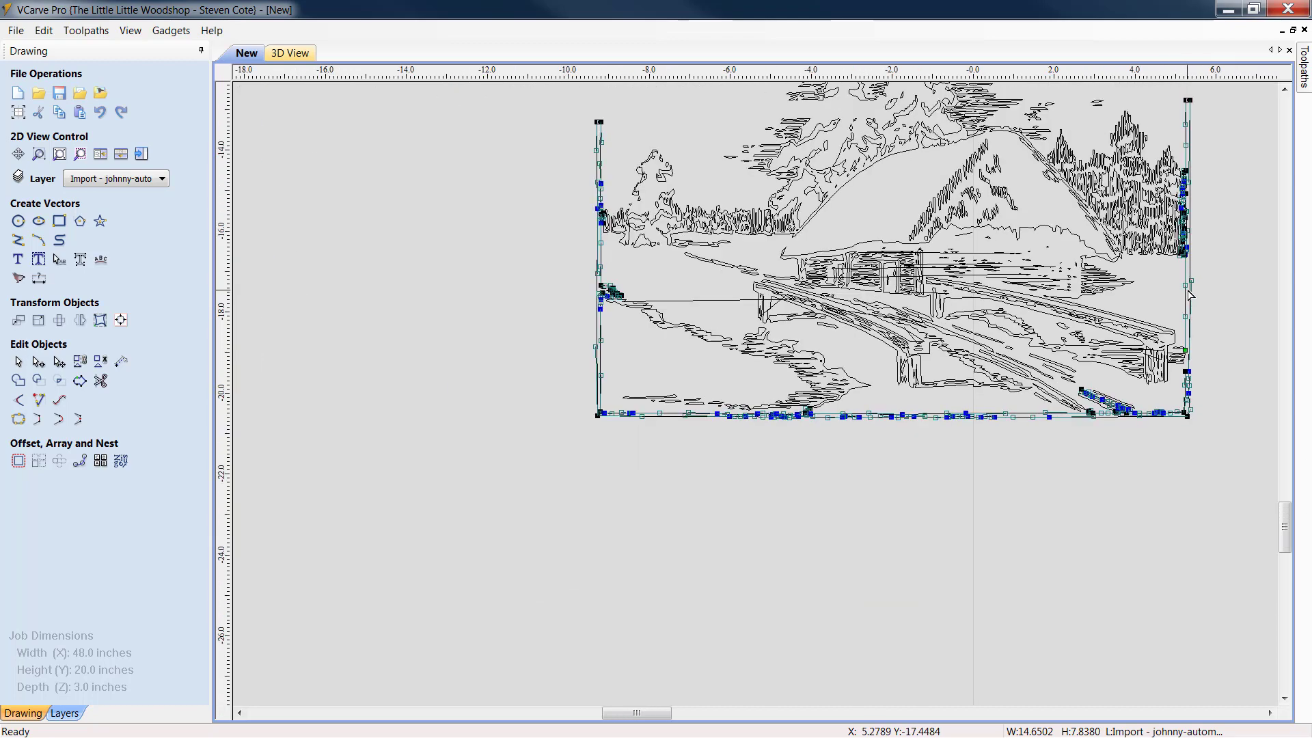
scroll(1188, 428, "up", 5)
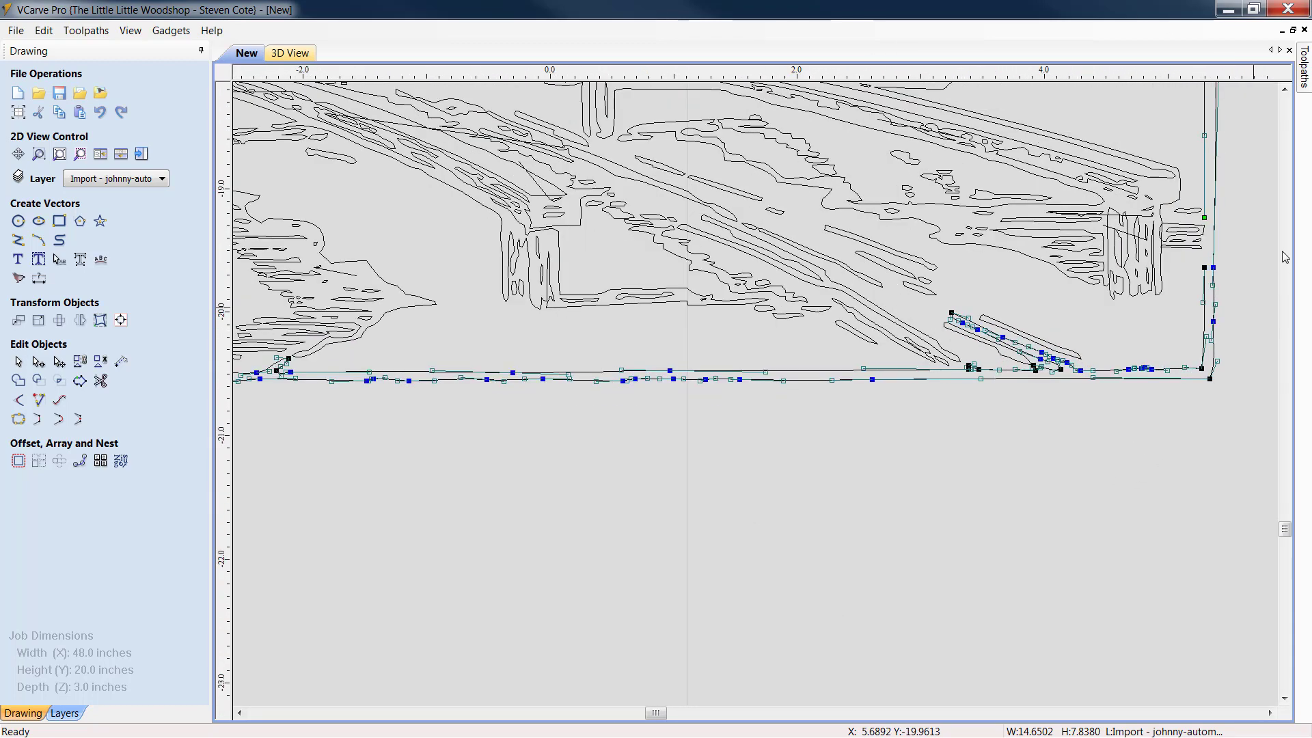
scroll(1223, 82, "up", 2)
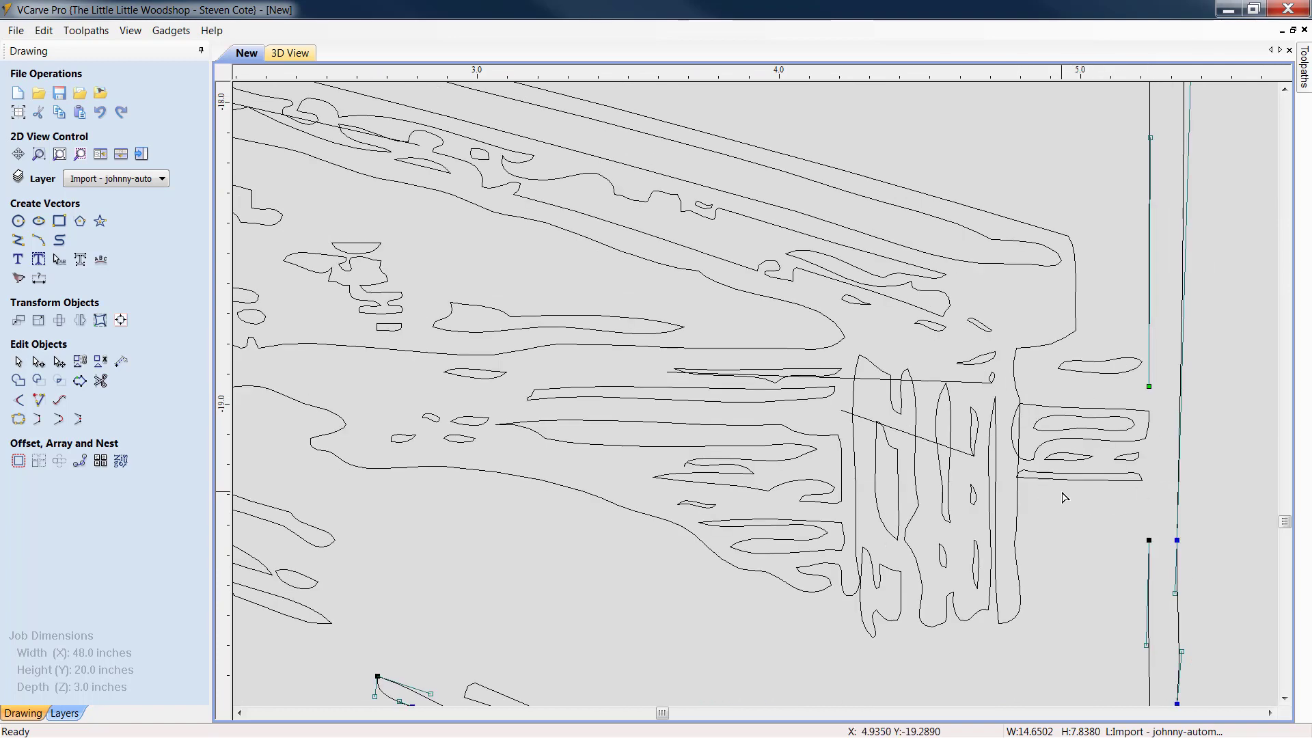
scroll(993, 404, "down", 2)
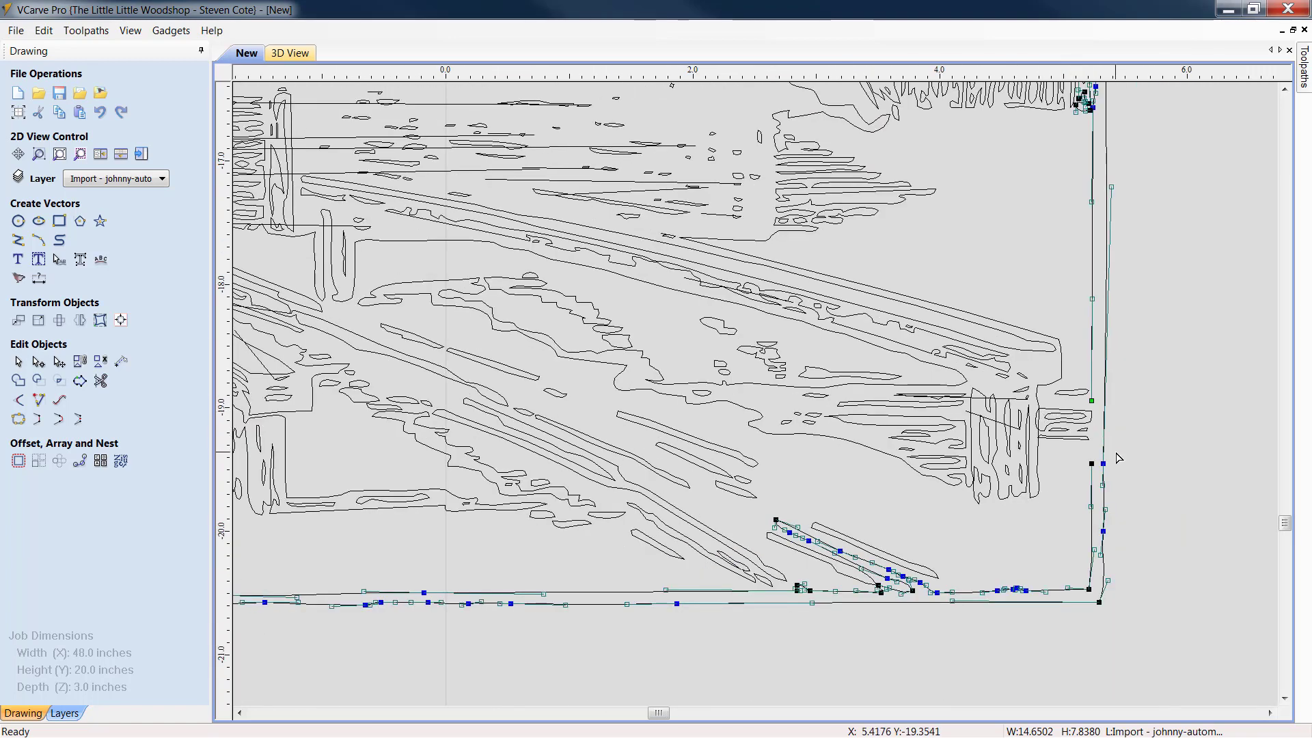
scroll(1119, 457, "down", 2)
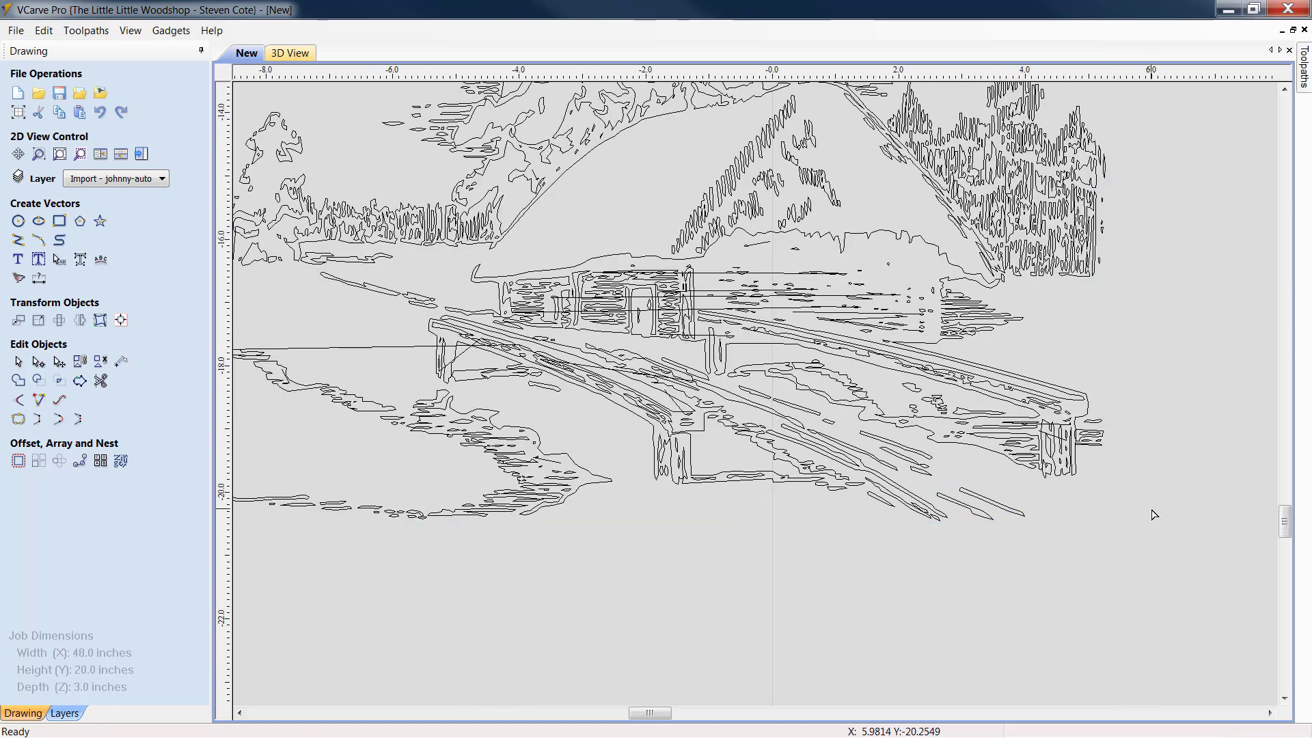
Delete the short rail remnants beyond the bridge's right end post and the two stray straight lines crossing that post
scroll(1153, 515, "down", 2)
scroll(1146, 478, "up", 4)
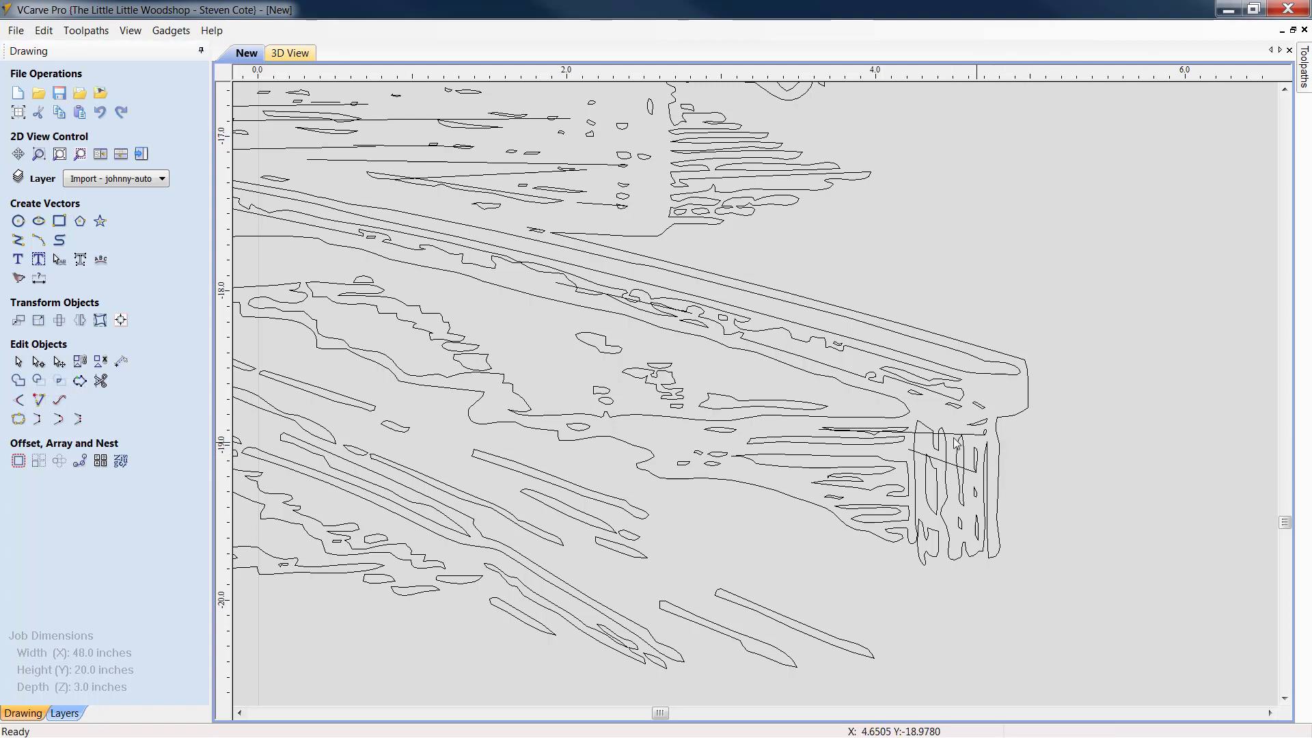
scroll(956, 443, "up", 2)
left_click(956, 416)
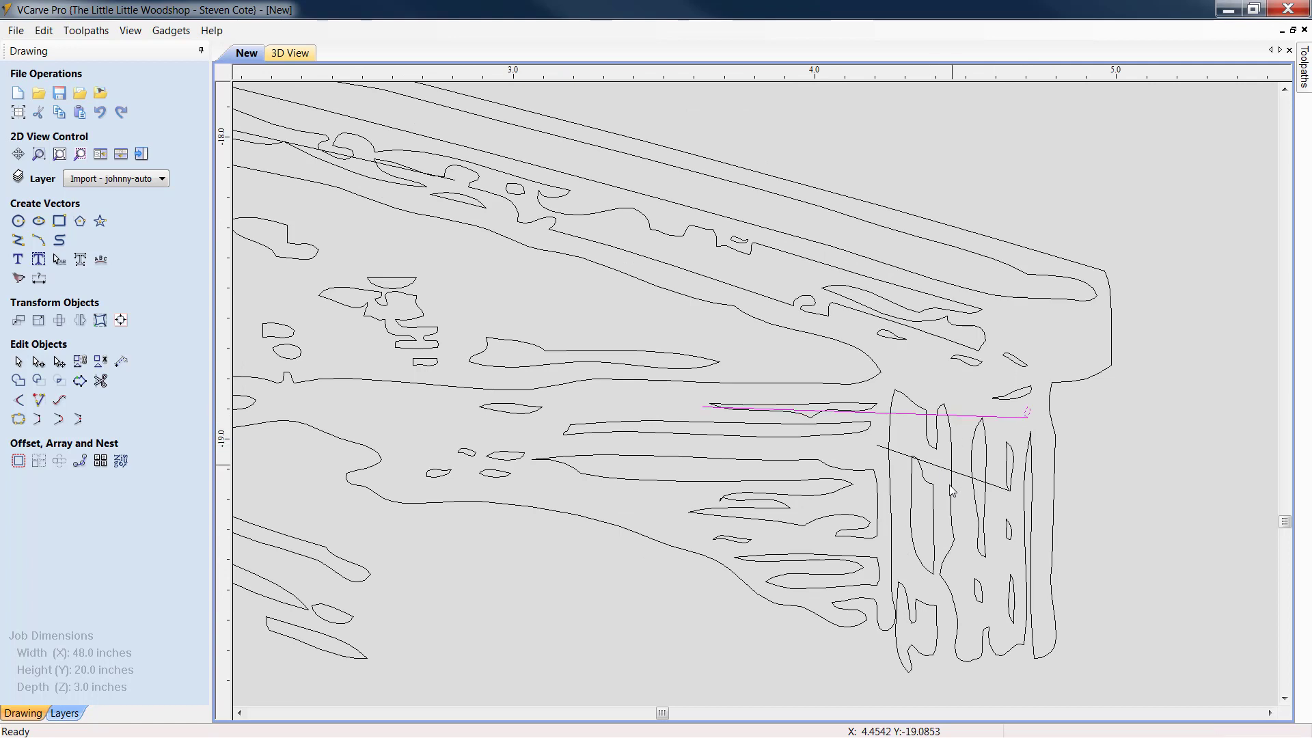
key("Delete")
left_click(956, 472)
key("Delete")
scroll(679, 495, "down", 3)
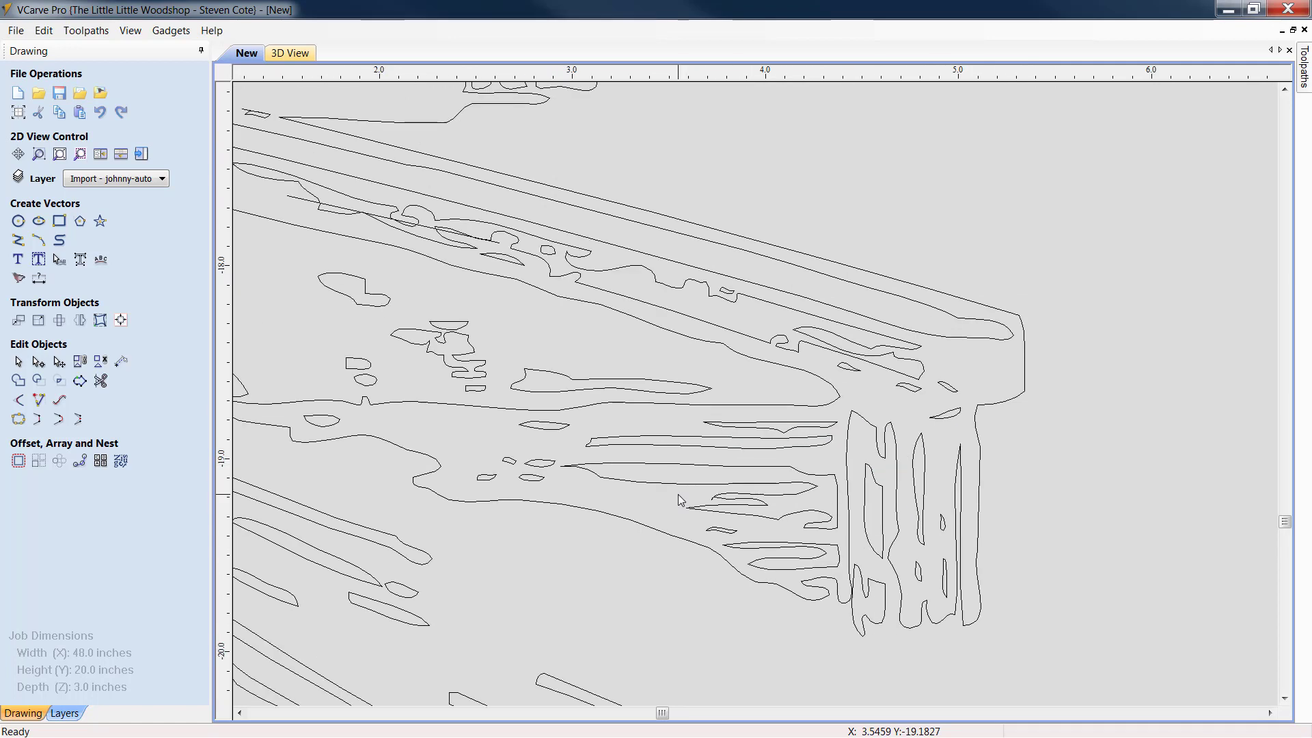
Delete the five remaining long horizontal stray lines running across the snowy cabin's front wall and door
scroll(617, 547, "down", 2)
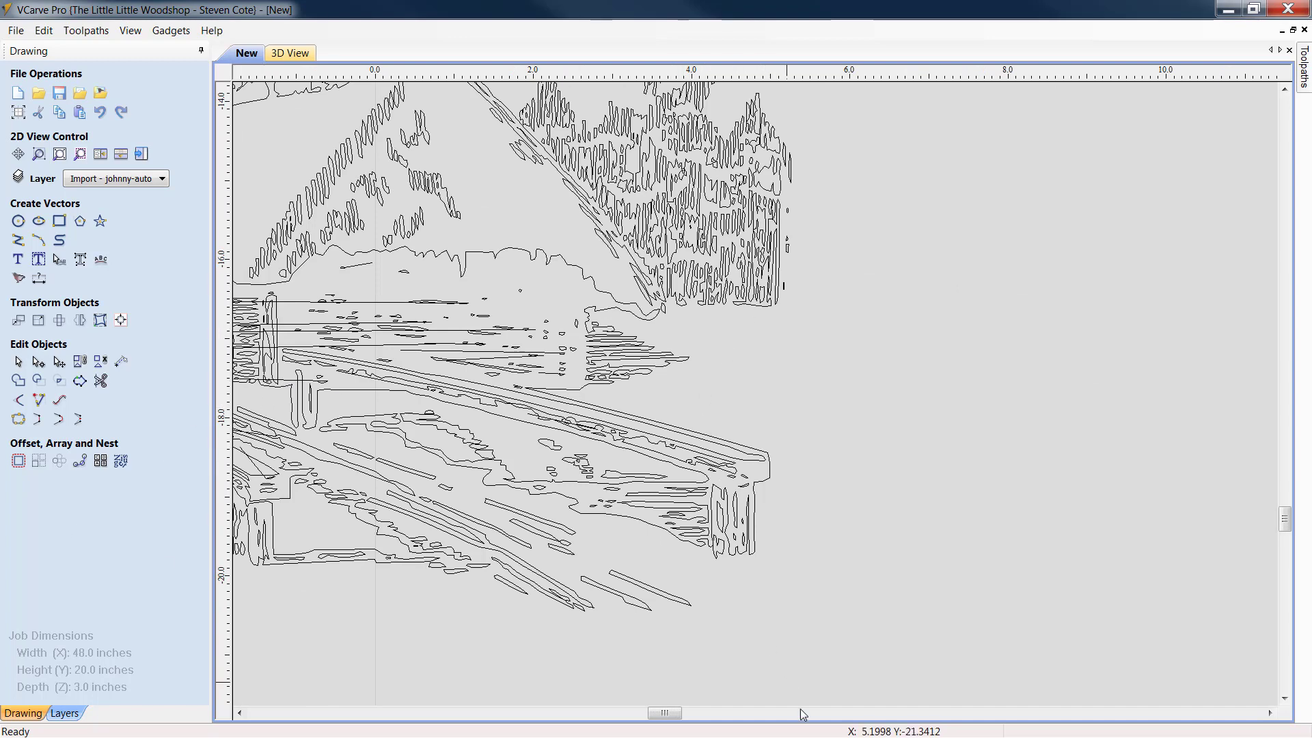
left_click_drag(676, 716, 667, 718)
scroll(648, 400, "up", 4)
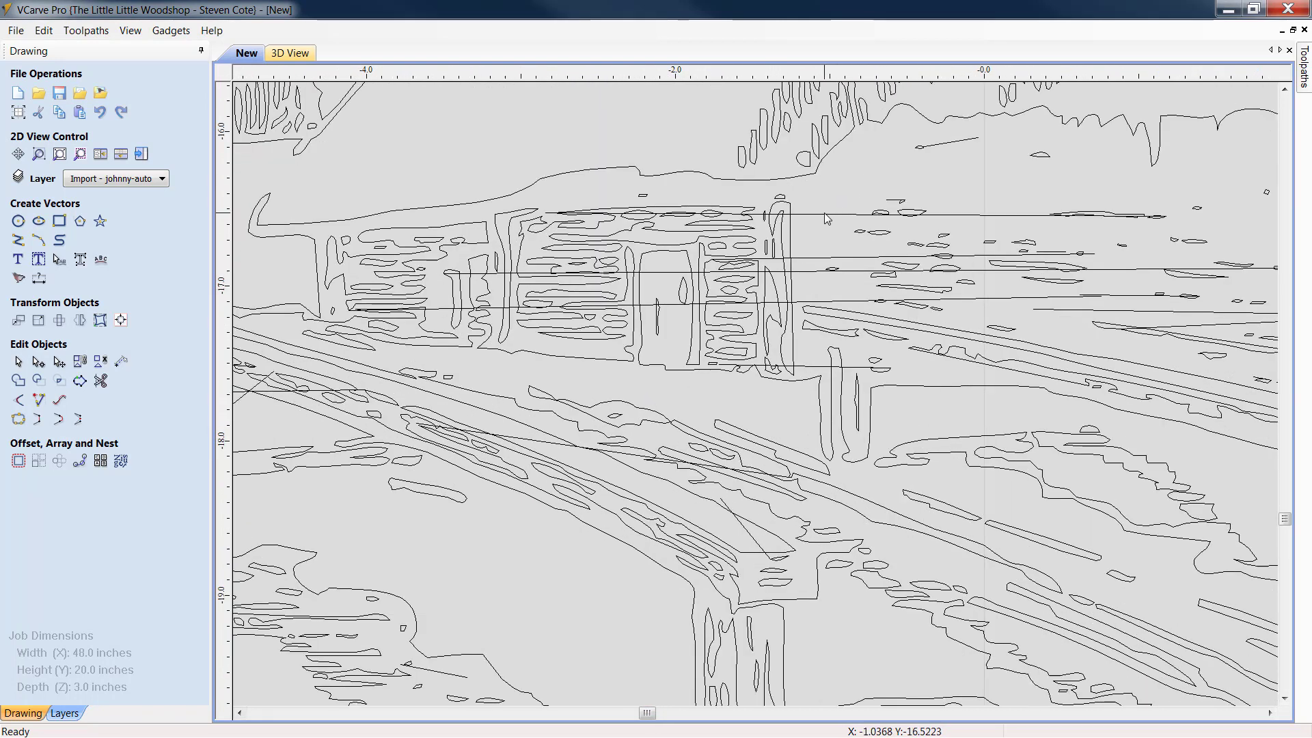
left_click(825, 215)
key("Delete")
left_click(809, 259)
key("Delete")
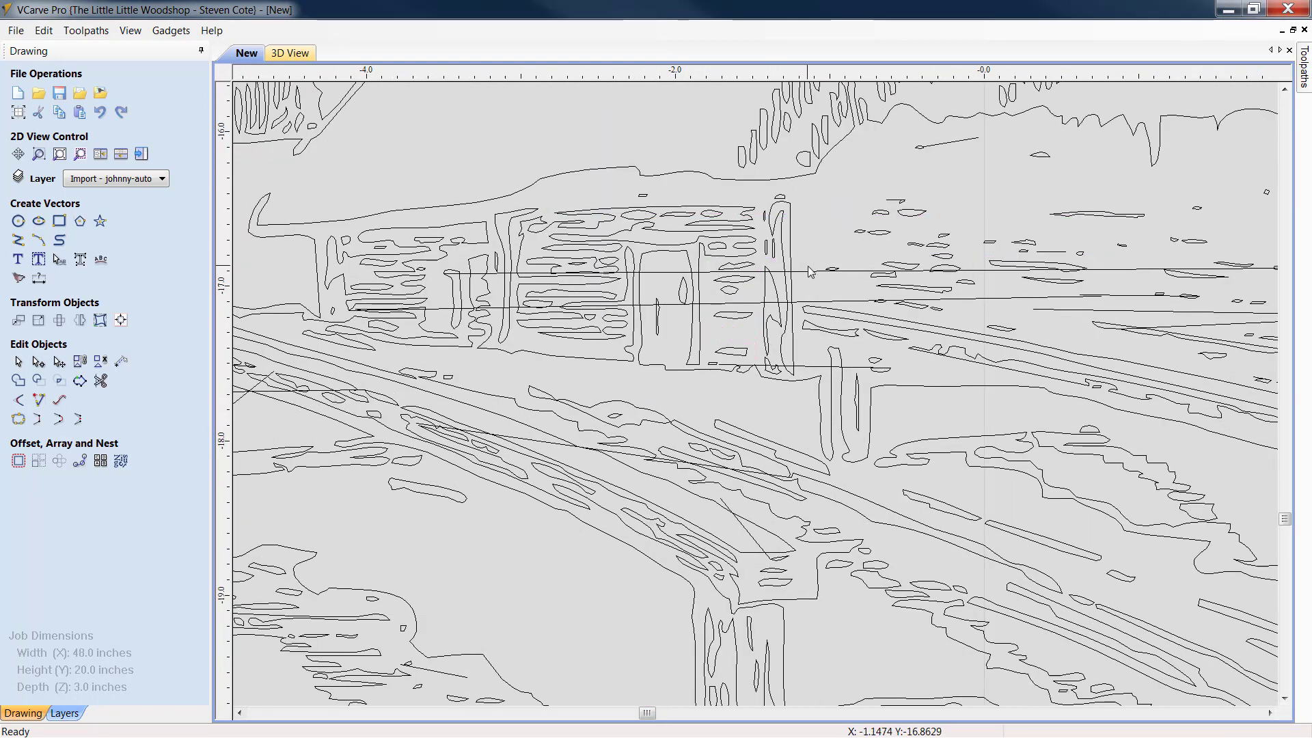
left_click(810, 271)
key("Delete")
left_click(740, 309)
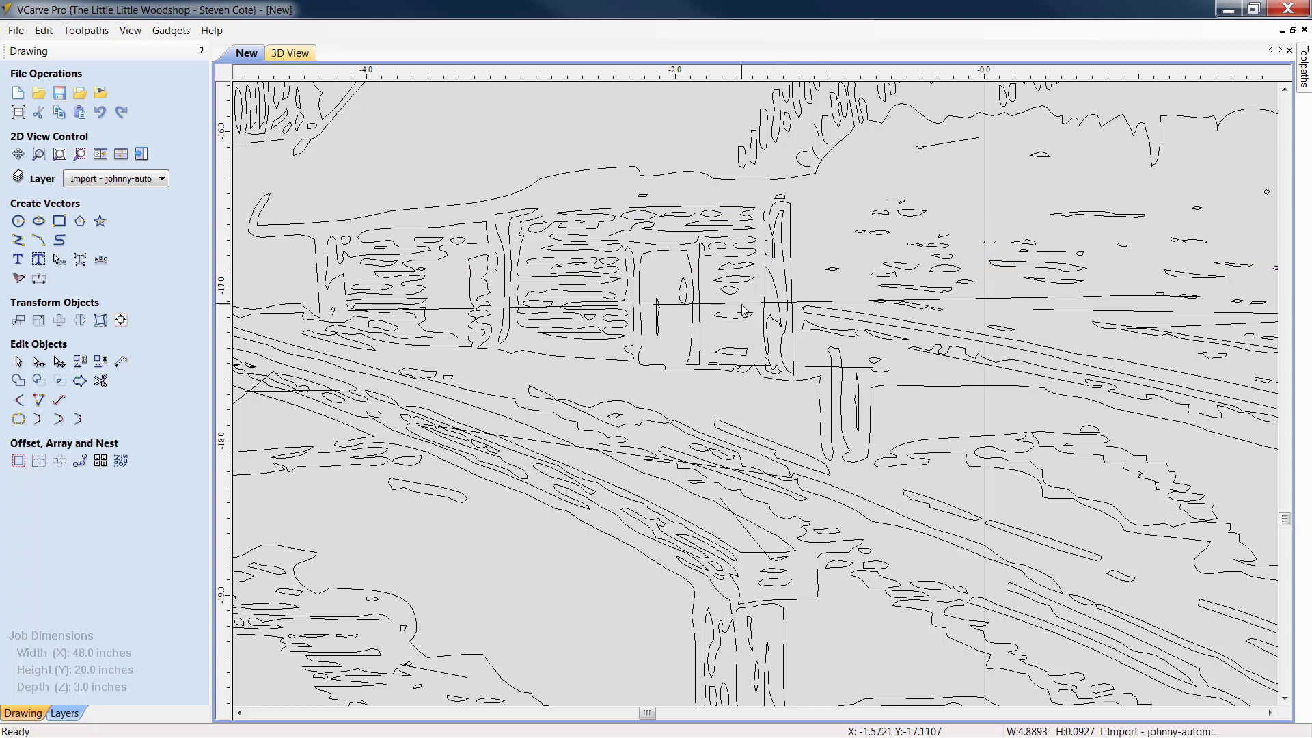
key("Delete")
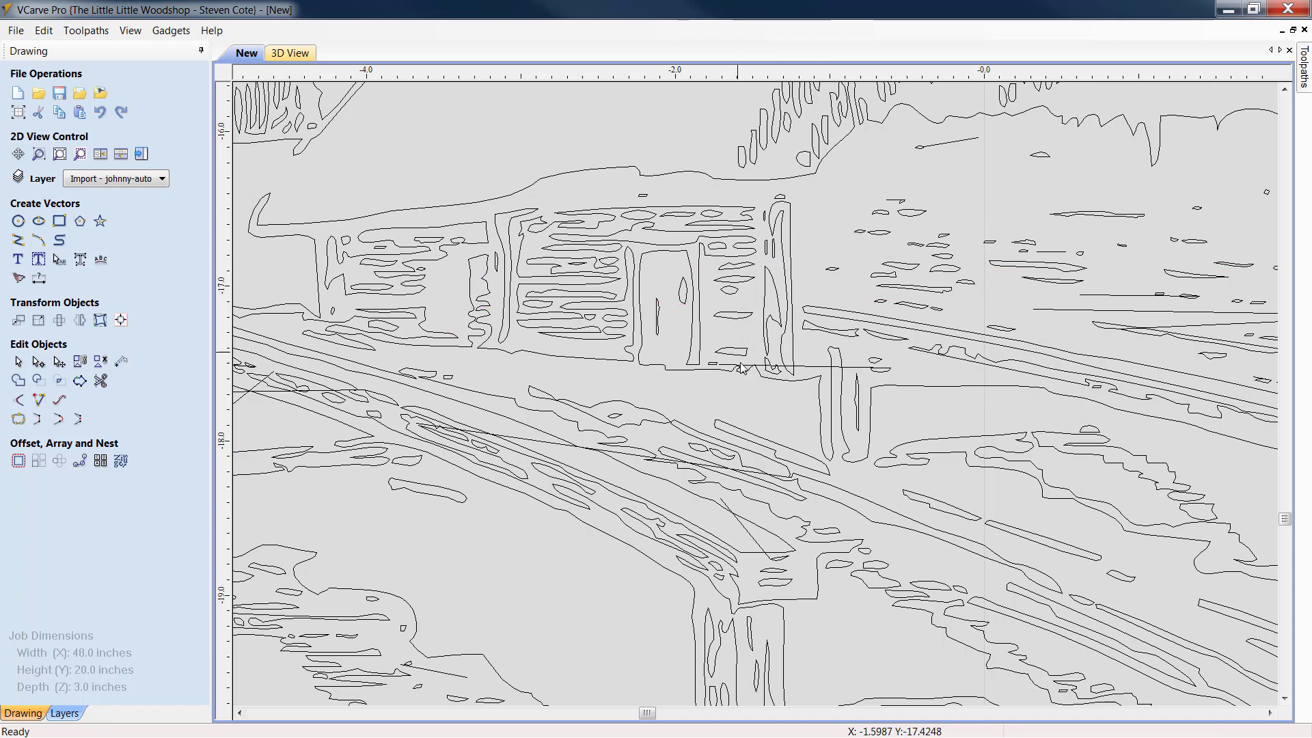
left_click(814, 368)
key("Delete")
Delete the long horizontal line left of the bridge and the stray diagonal at its far left post
scroll(860, 406, "down", 2)
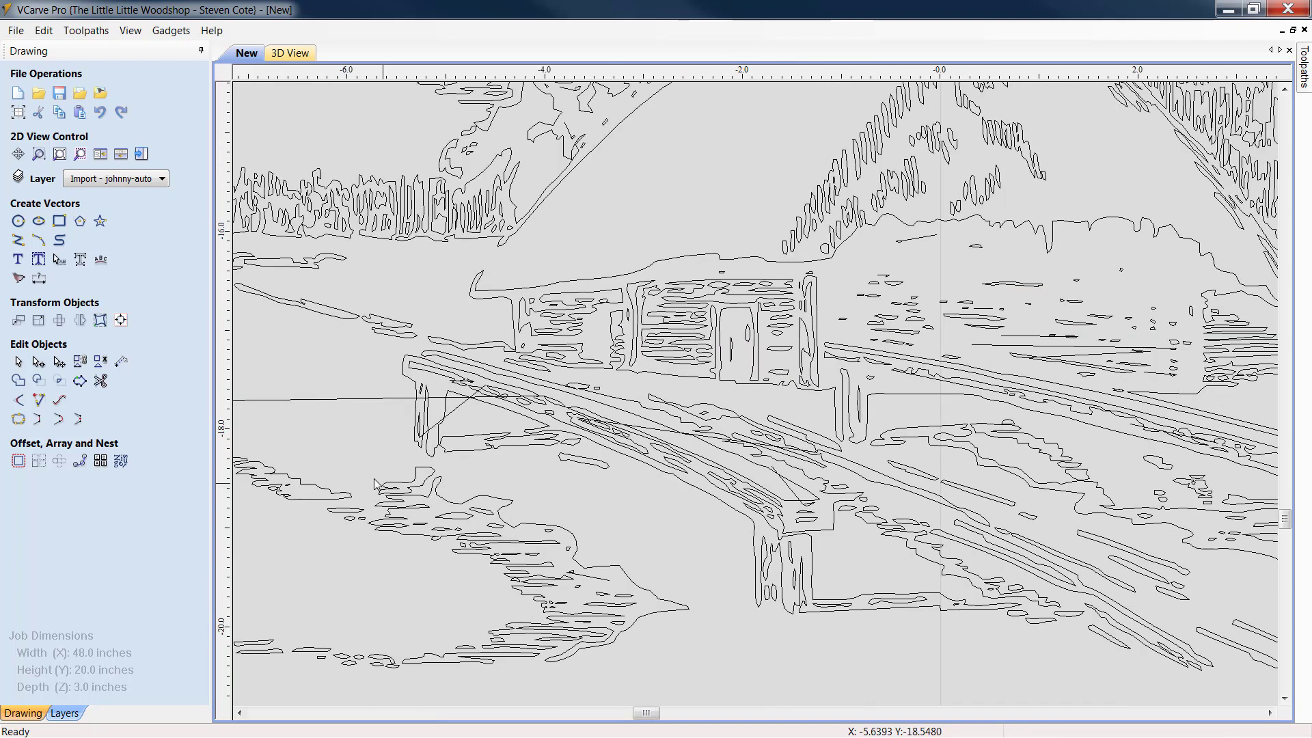
left_click(357, 401)
key("Delete")
left_click(448, 414)
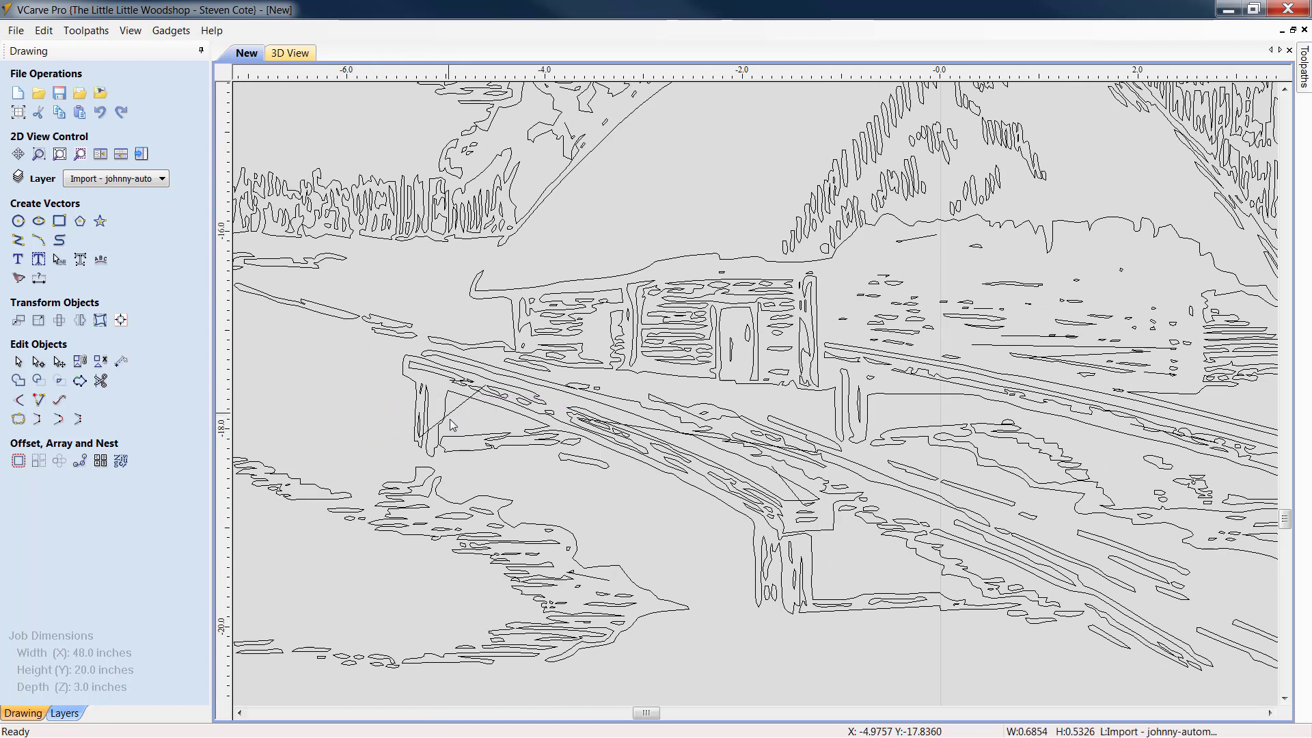
key("Delete")
scroll(373, 469, "down", 3)
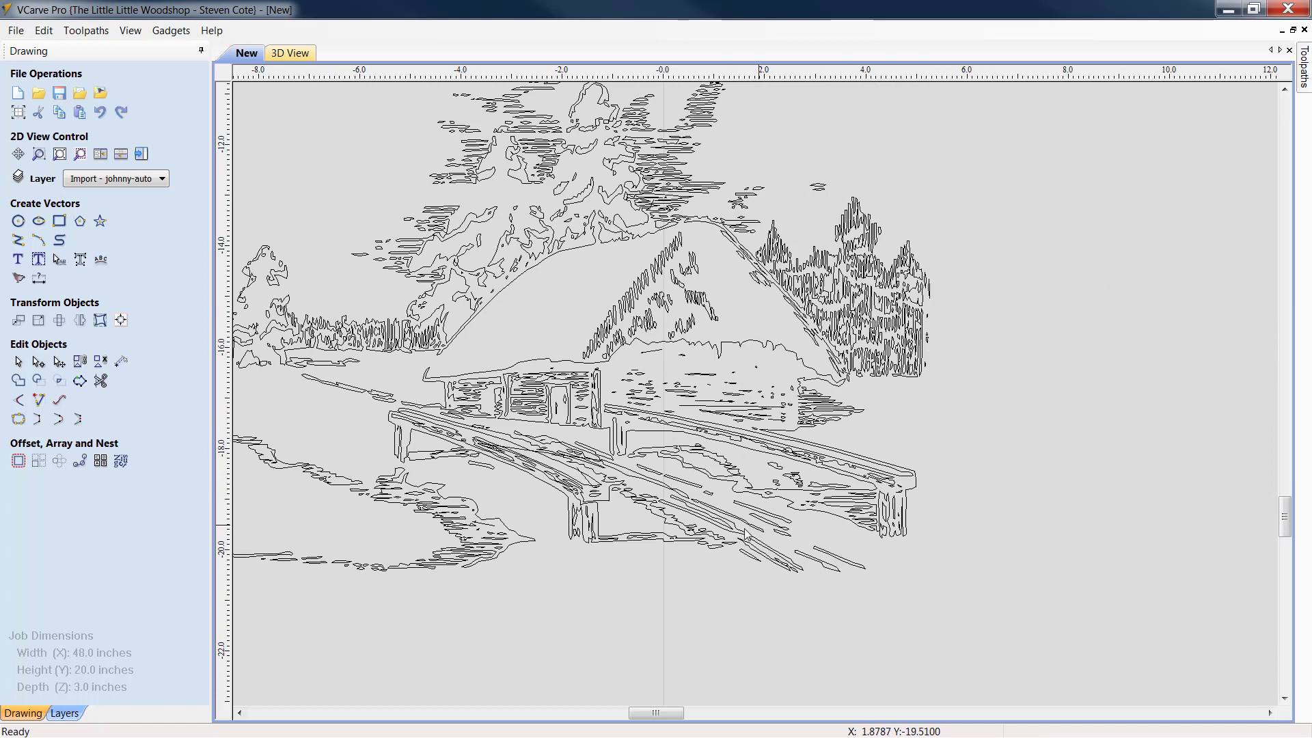
Select all of the snowy scene's vectors and move them up onto the board, just left of centre along its bottom edge
scroll(673, 540, "down", 2)
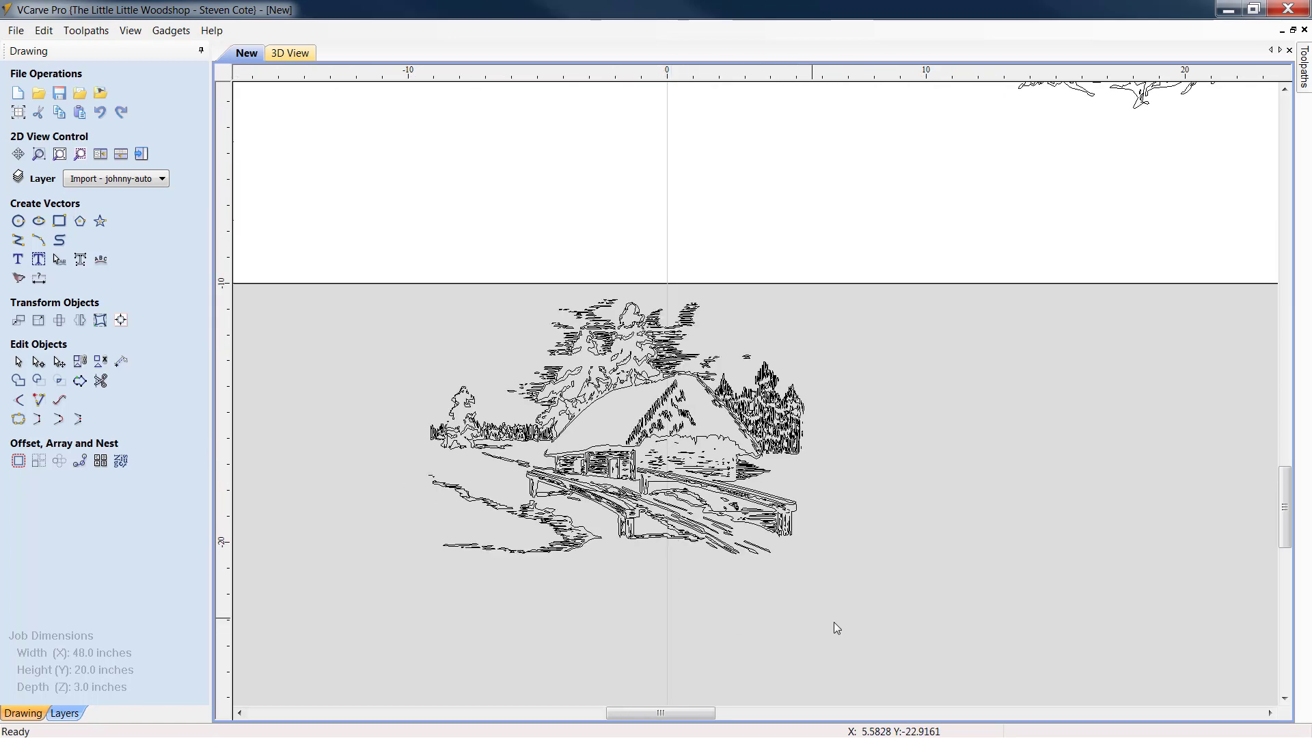
mouse_move(955, 601)
left_mouse_down()
mouse_move(580, 530)
mouse_move(373, 317)
mouse_move(327, 243)
left_mouse_up()
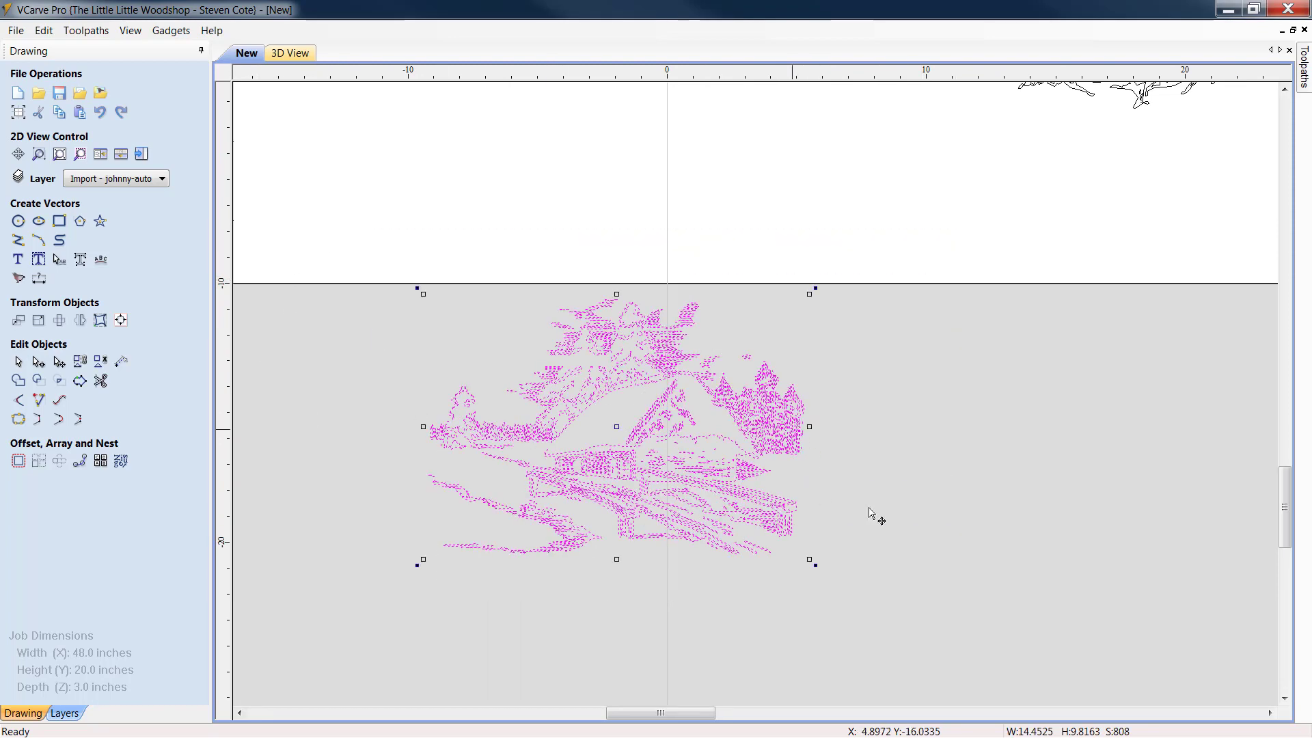
scroll(875, 543, "down", 3)
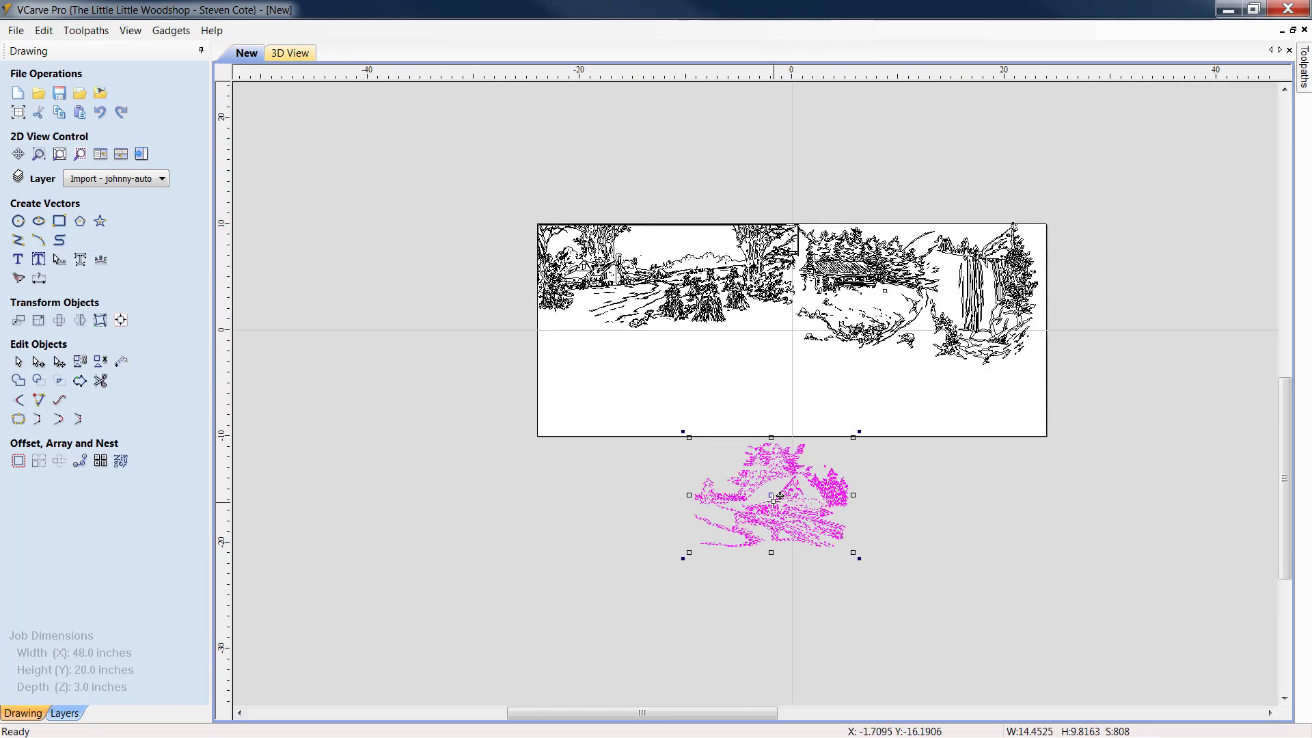
left_click_drag(773, 495, 772, 377)
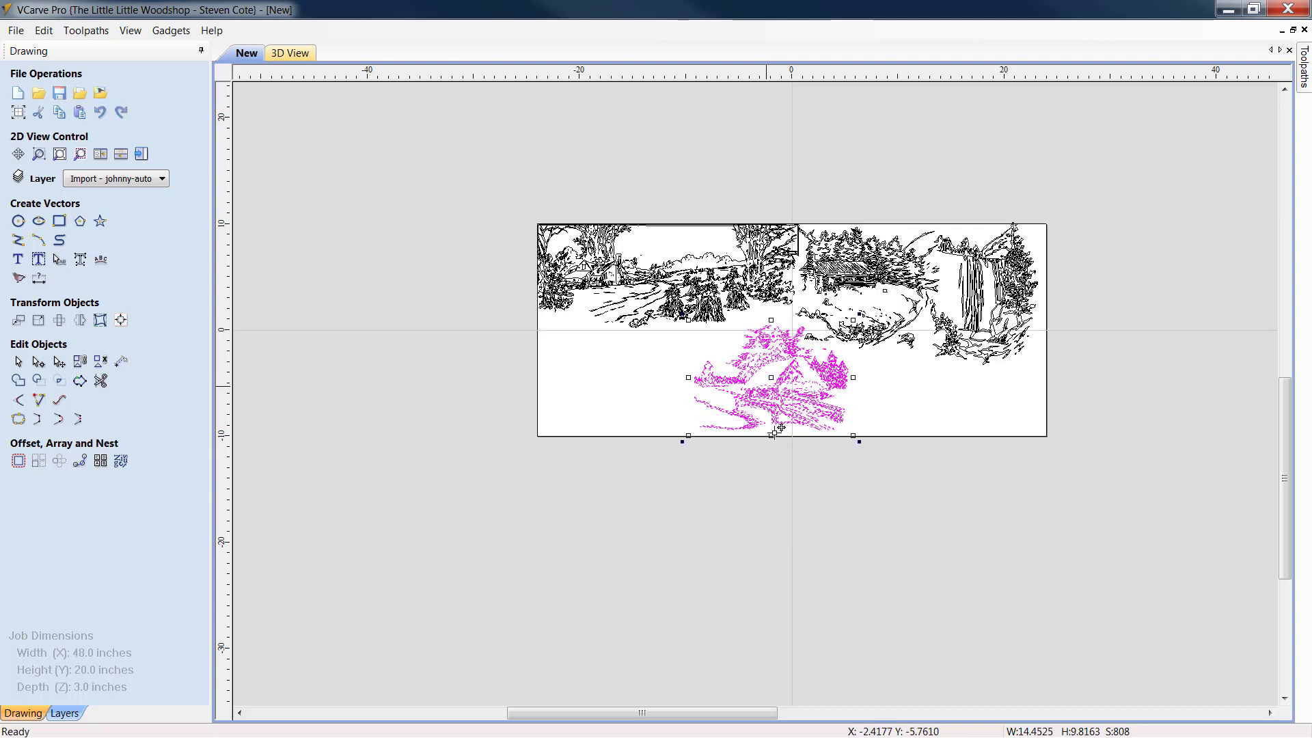
left_click(896, 482)
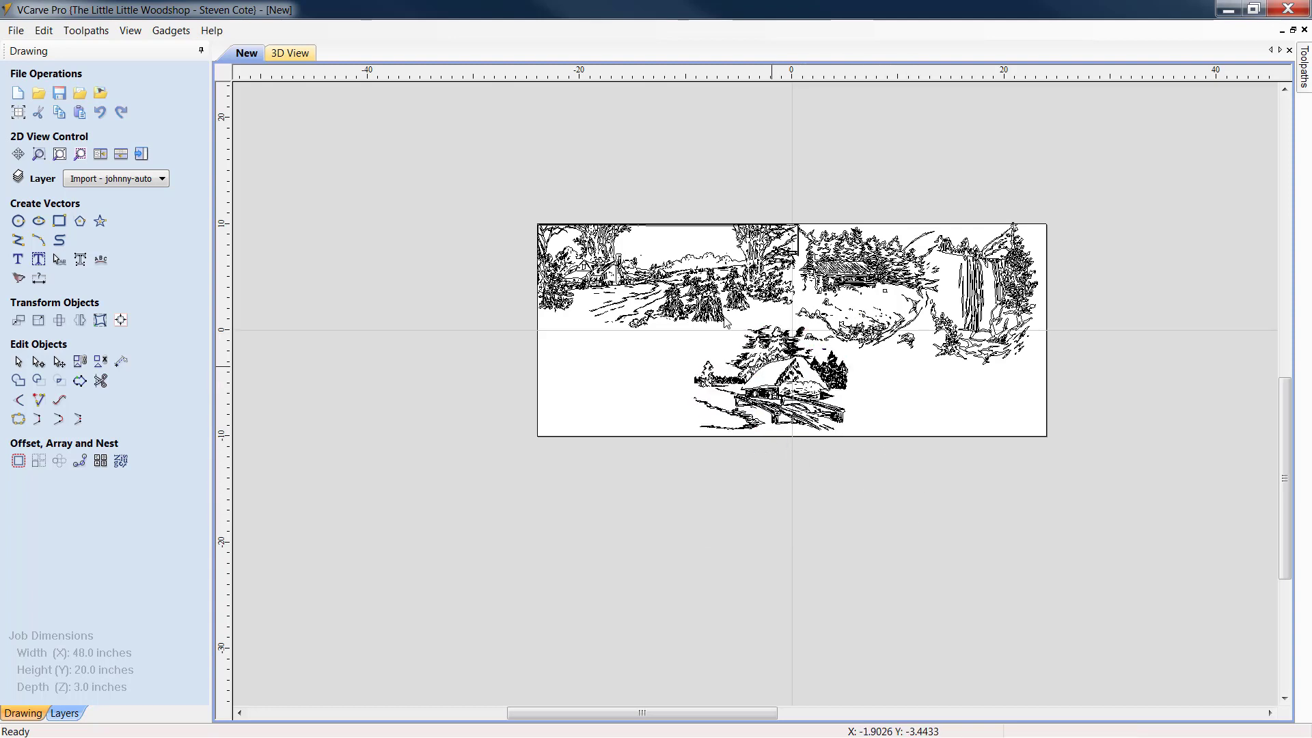
scroll(780, 410, "up", 5)
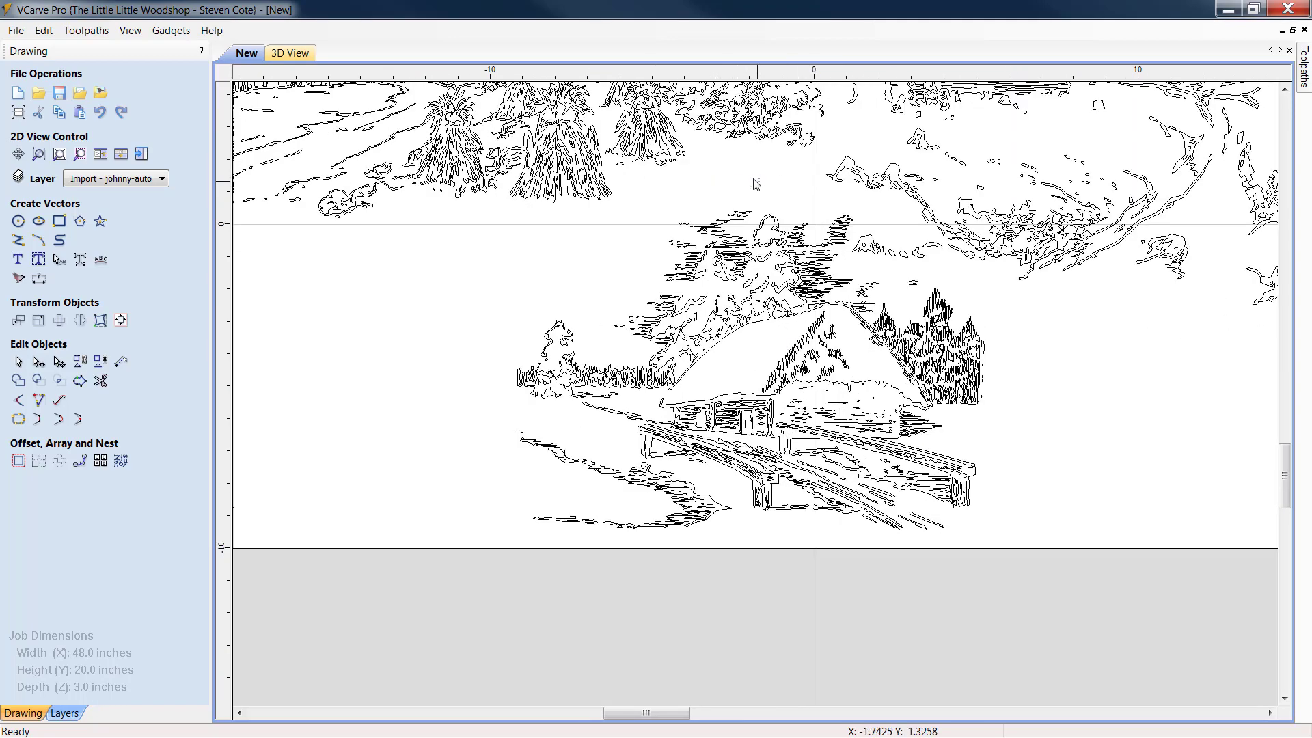
scroll(756, 421, "down", 6)
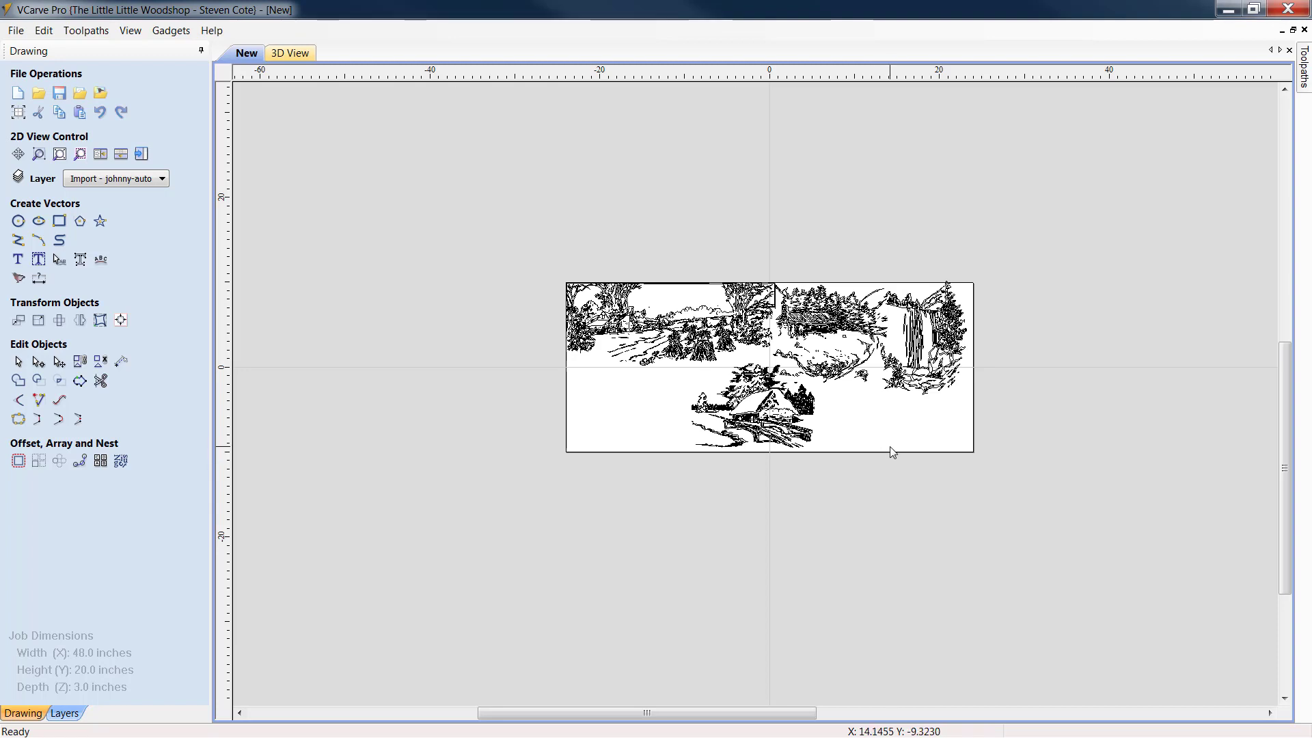
scroll(757, 392, "up", 2)
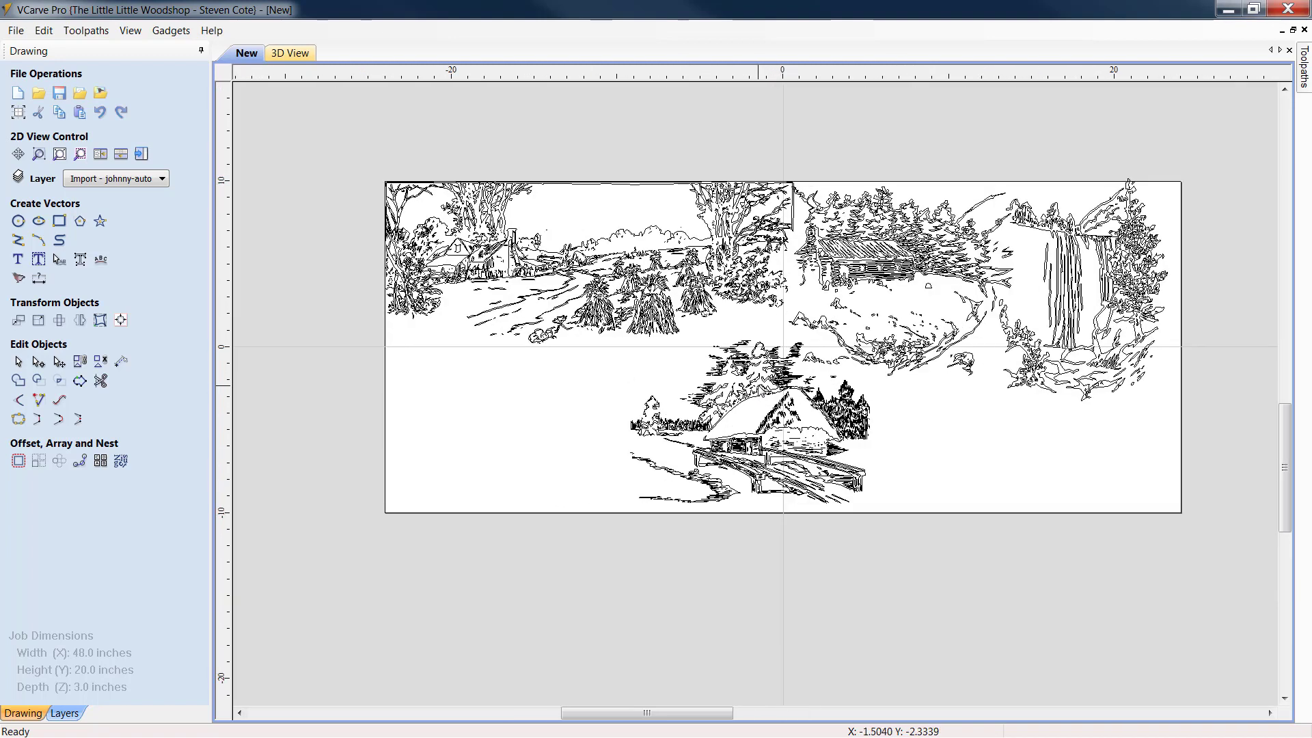
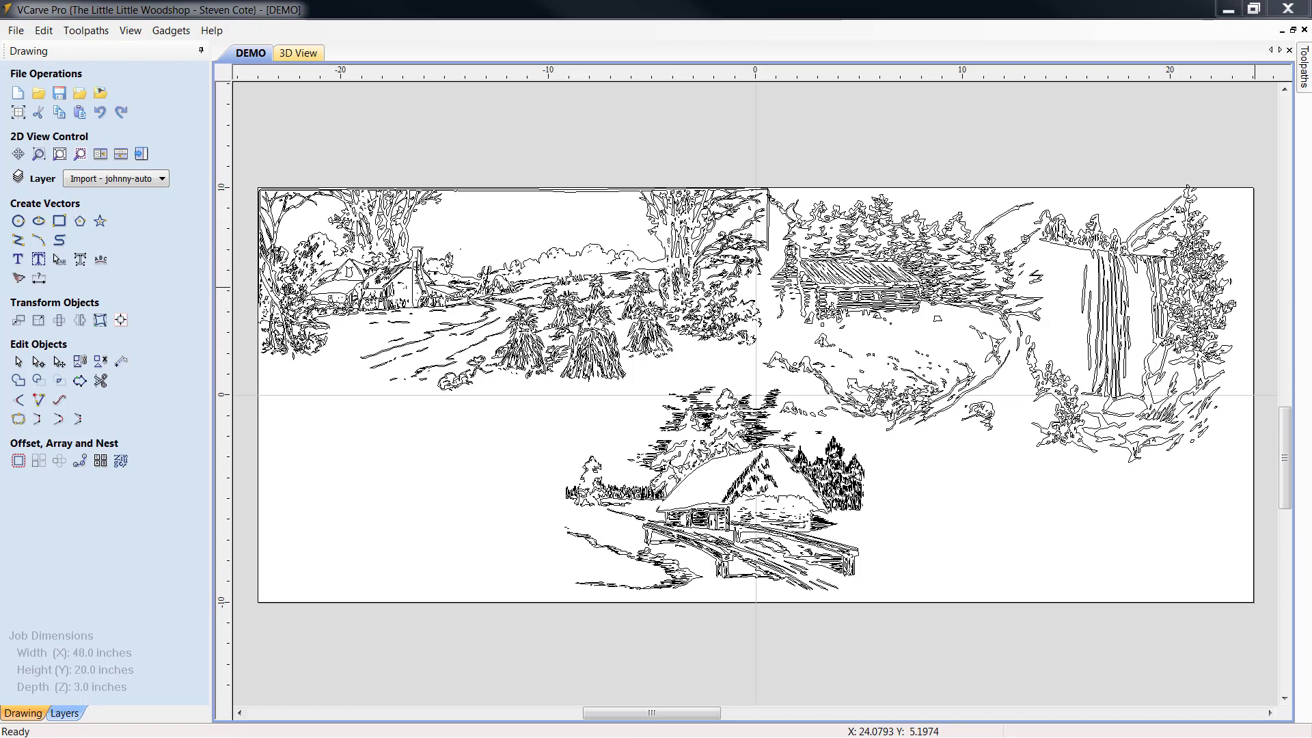
Switch to Windows Explorer and browse the Headboard Scene folder's clipart as extra large icons
key("alt+Tab")
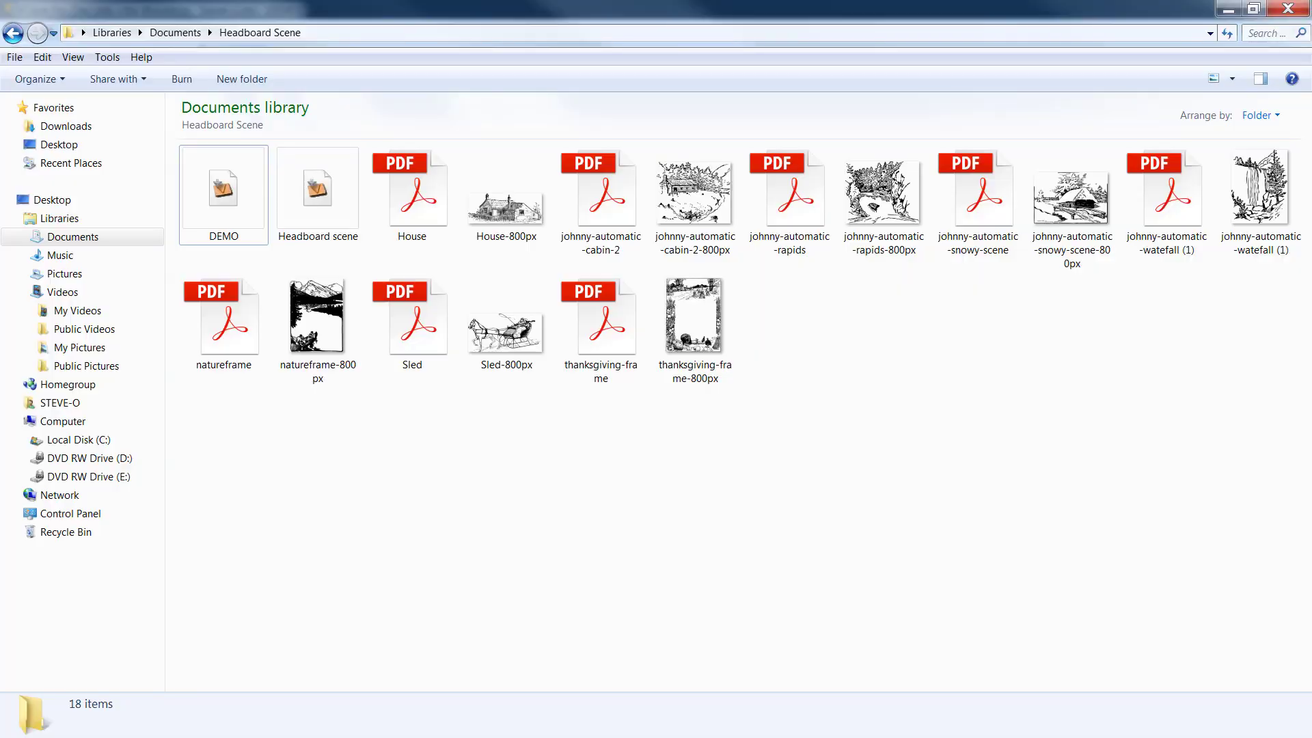
left_click(1232, 78)
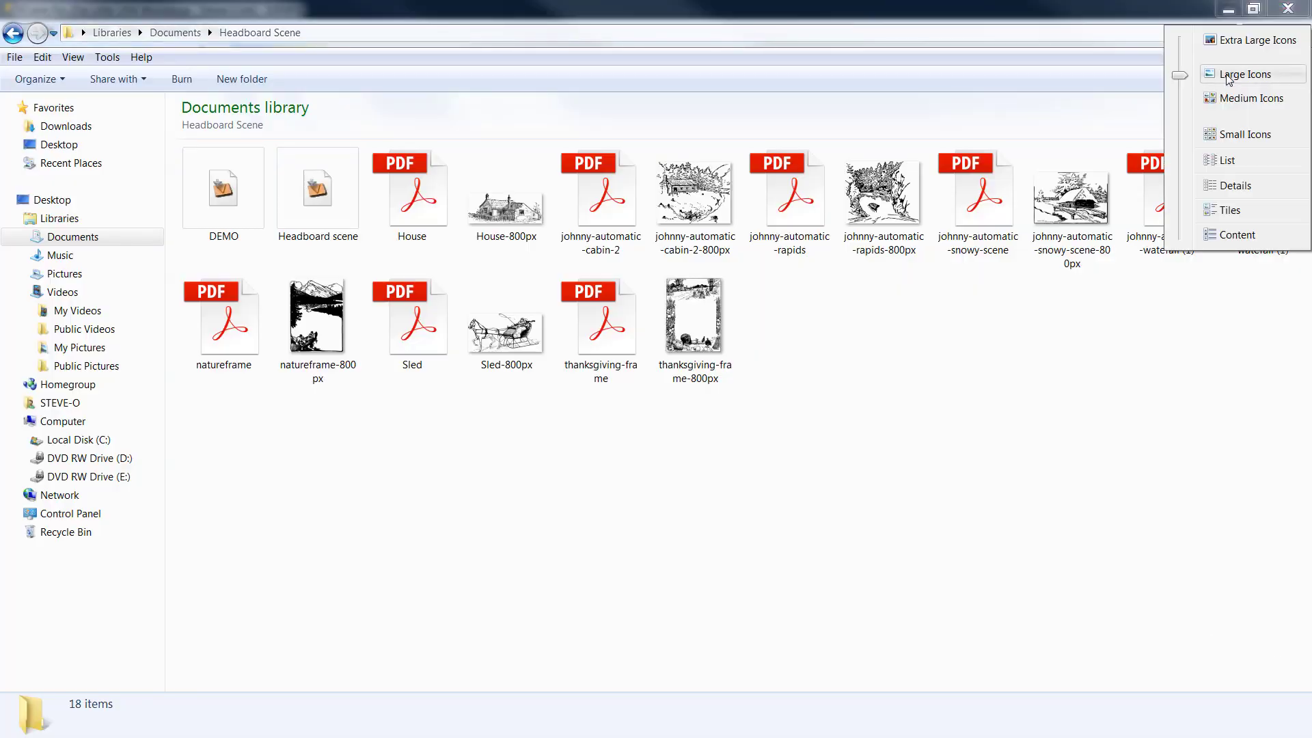
left_click(1251, 40)
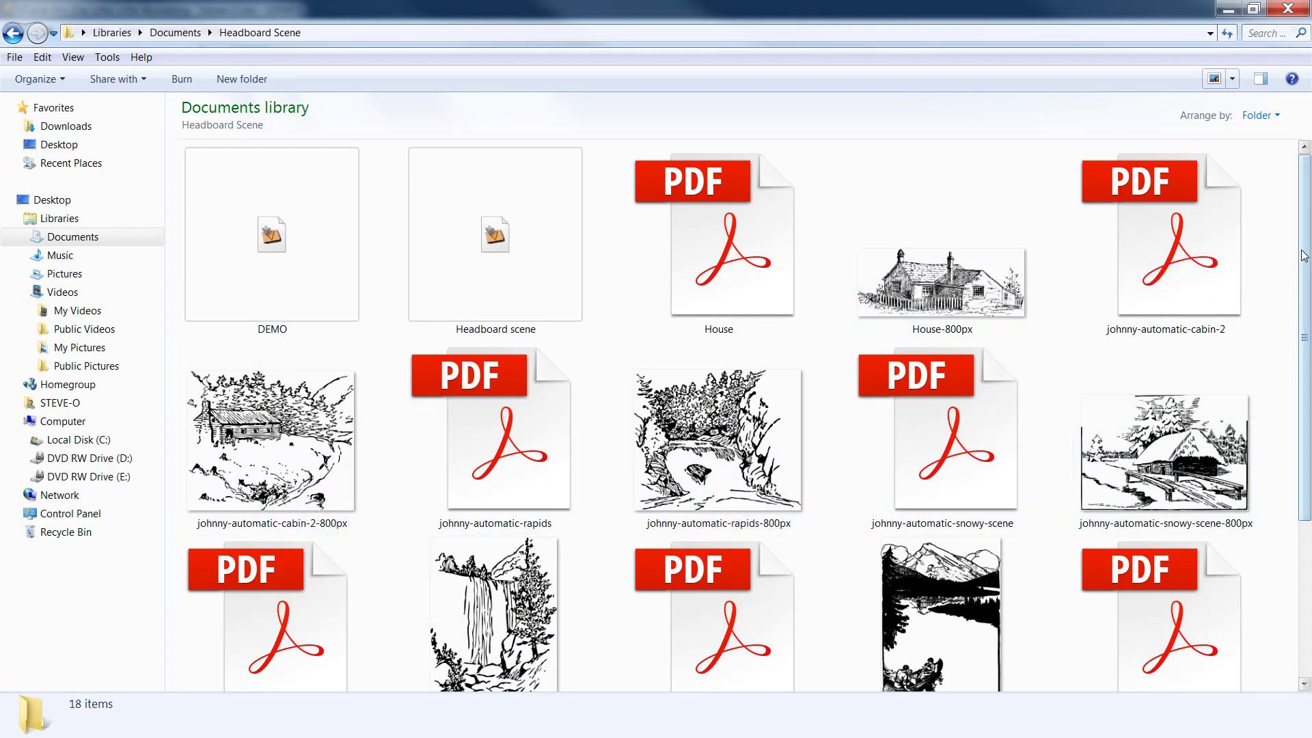
left_click_drag(1303, 255, 1305, 414)
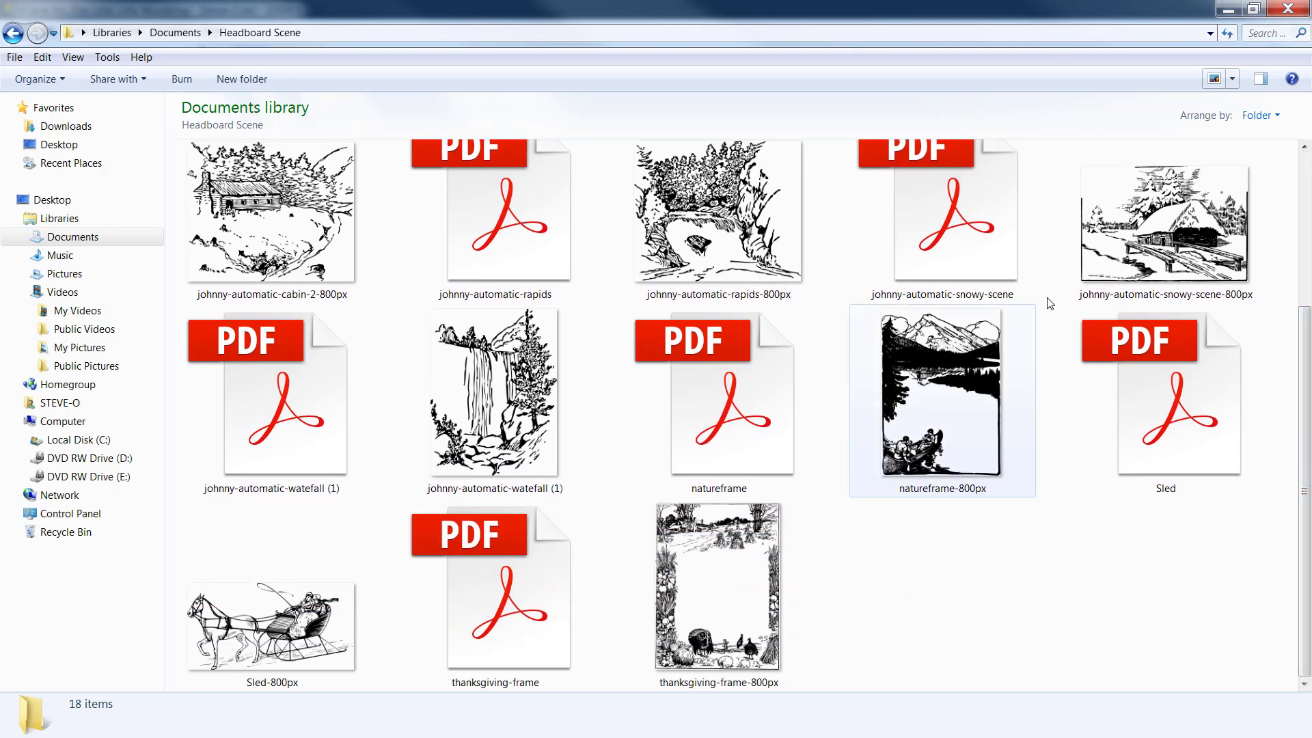
left_click(1223, 13)
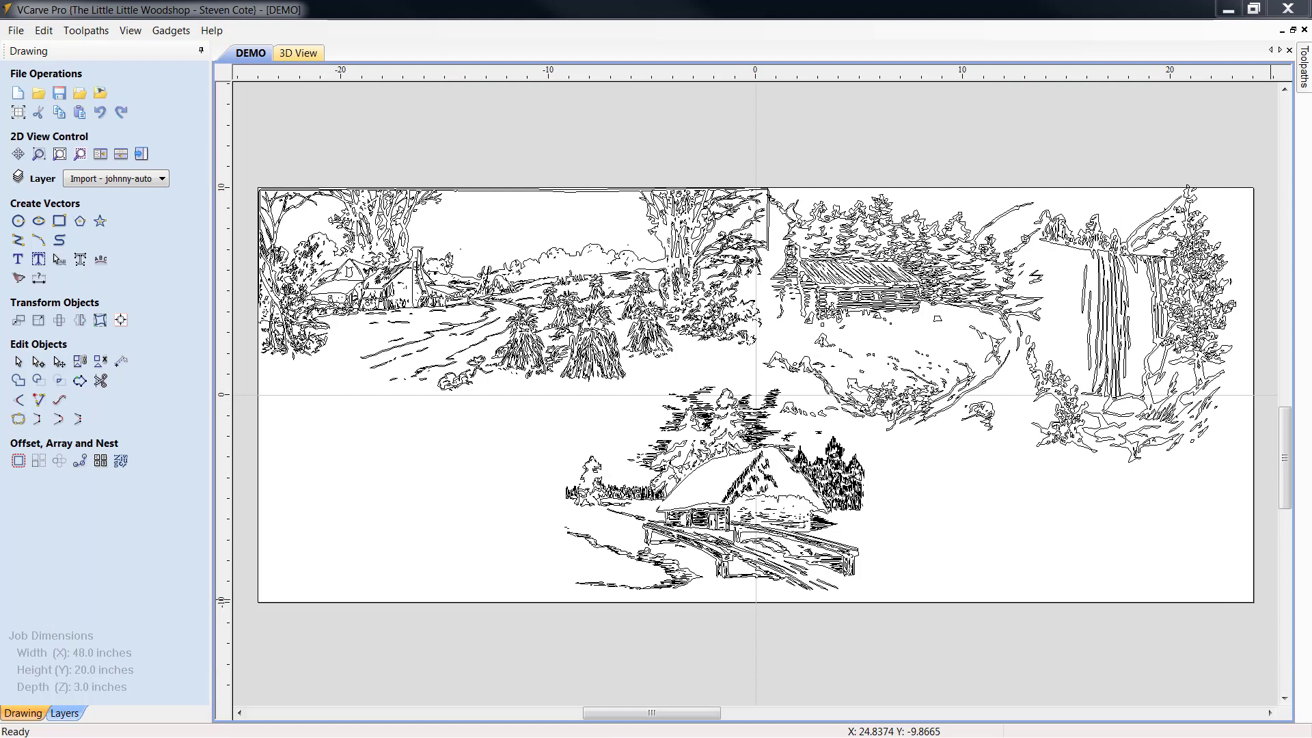
Import the Sled.pdf clipart into the drawing and move it to the empty area at the board's lower right
left_click_drag(1056, 601, 1051, 549)
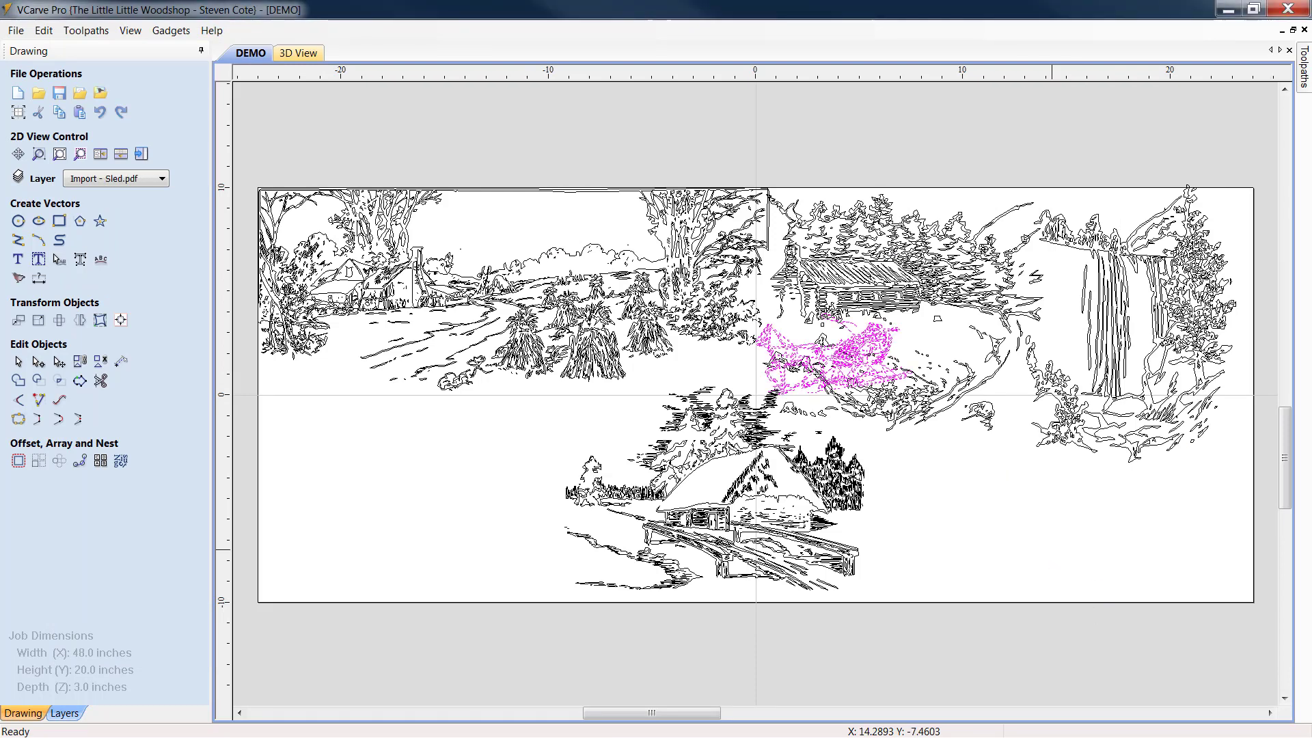
left_click(868, 339)
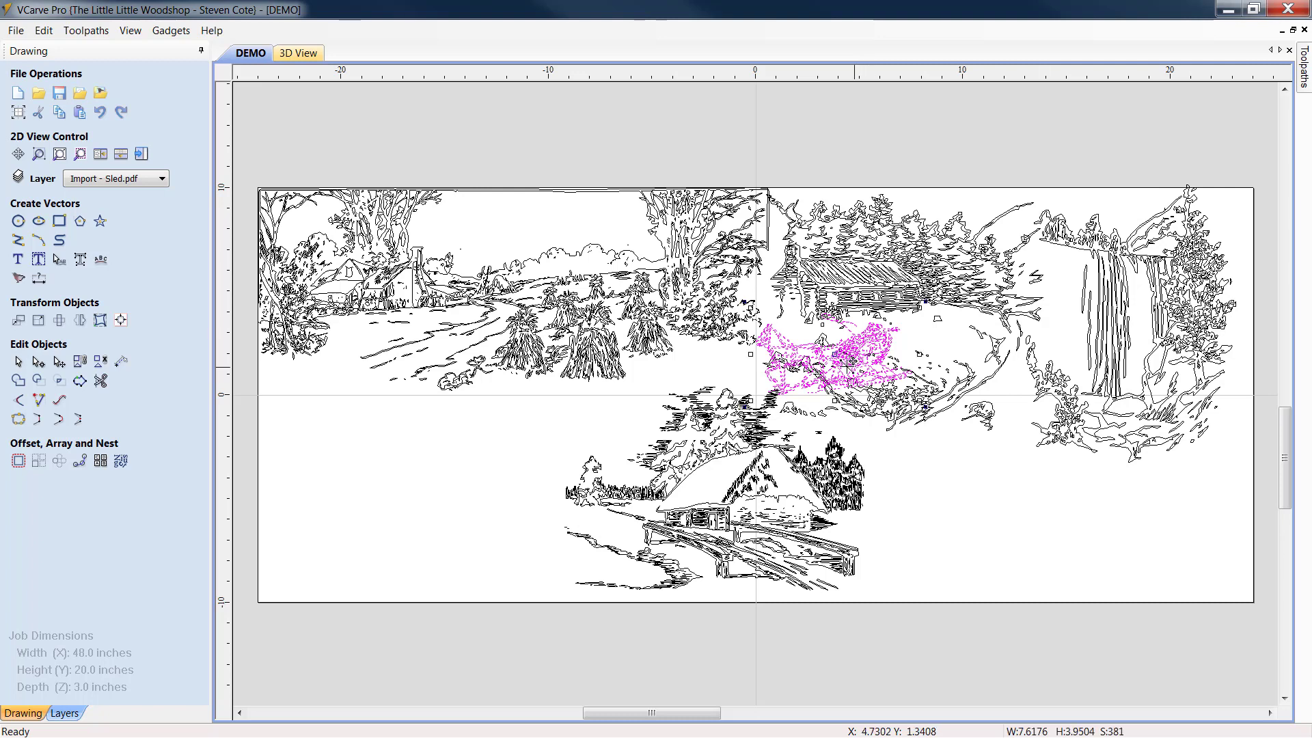
left_click_drag(841, 349, 1148, 590)
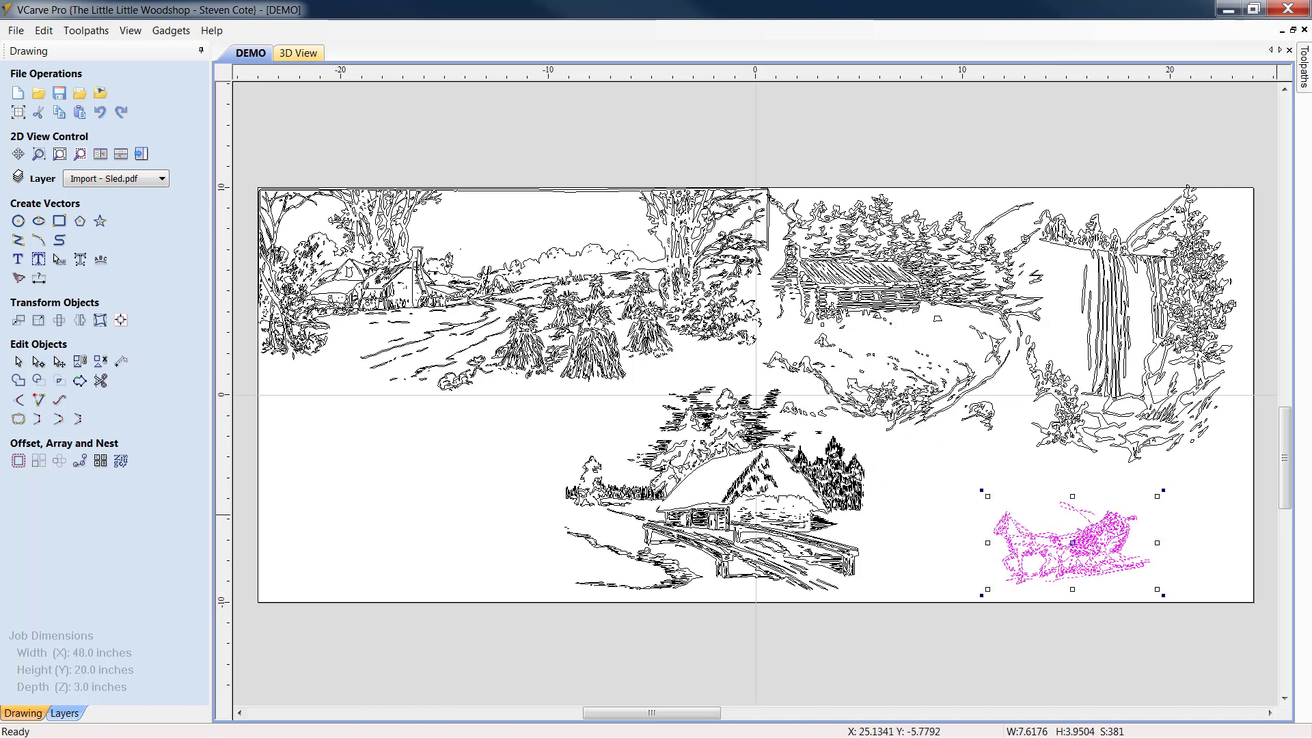
Rotate the sled slightly clockwise to level its runners and set its width to 8 inches with X and Y linked
left_click(1169, 502)
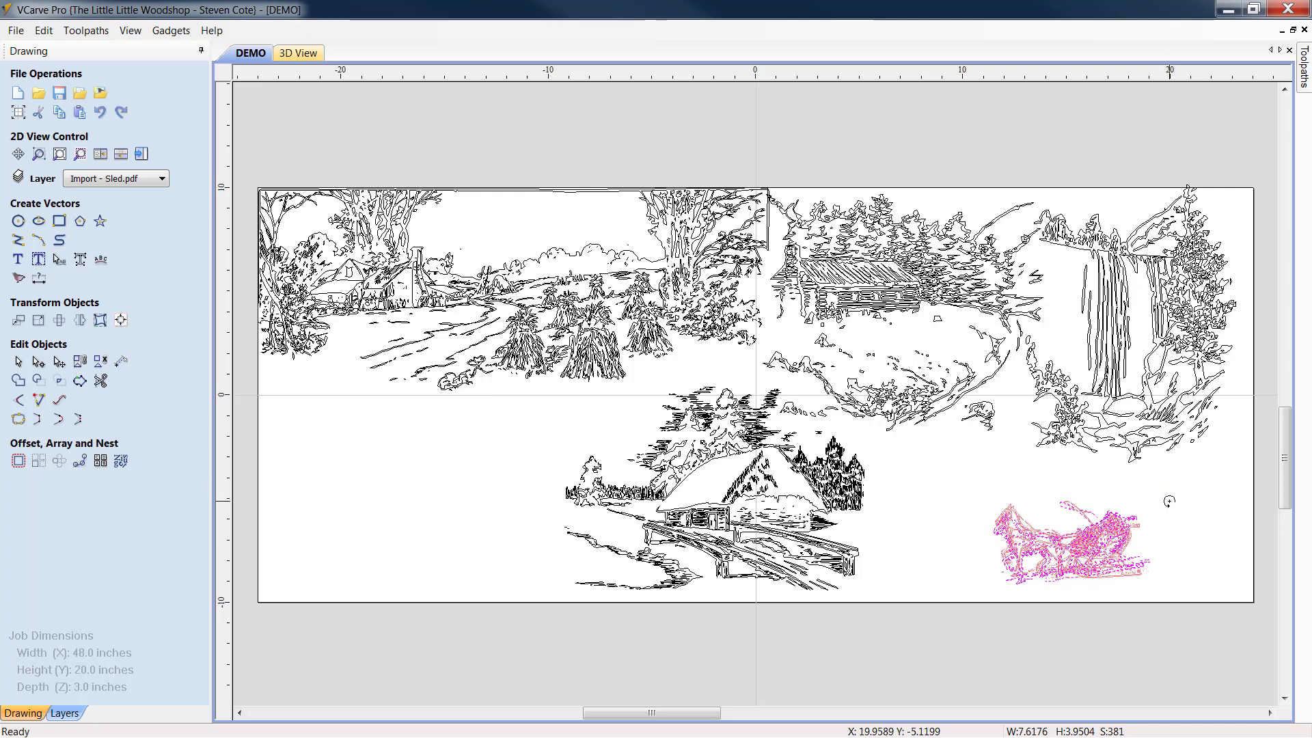
left_click_drag(1169, 501, 1160, 486)
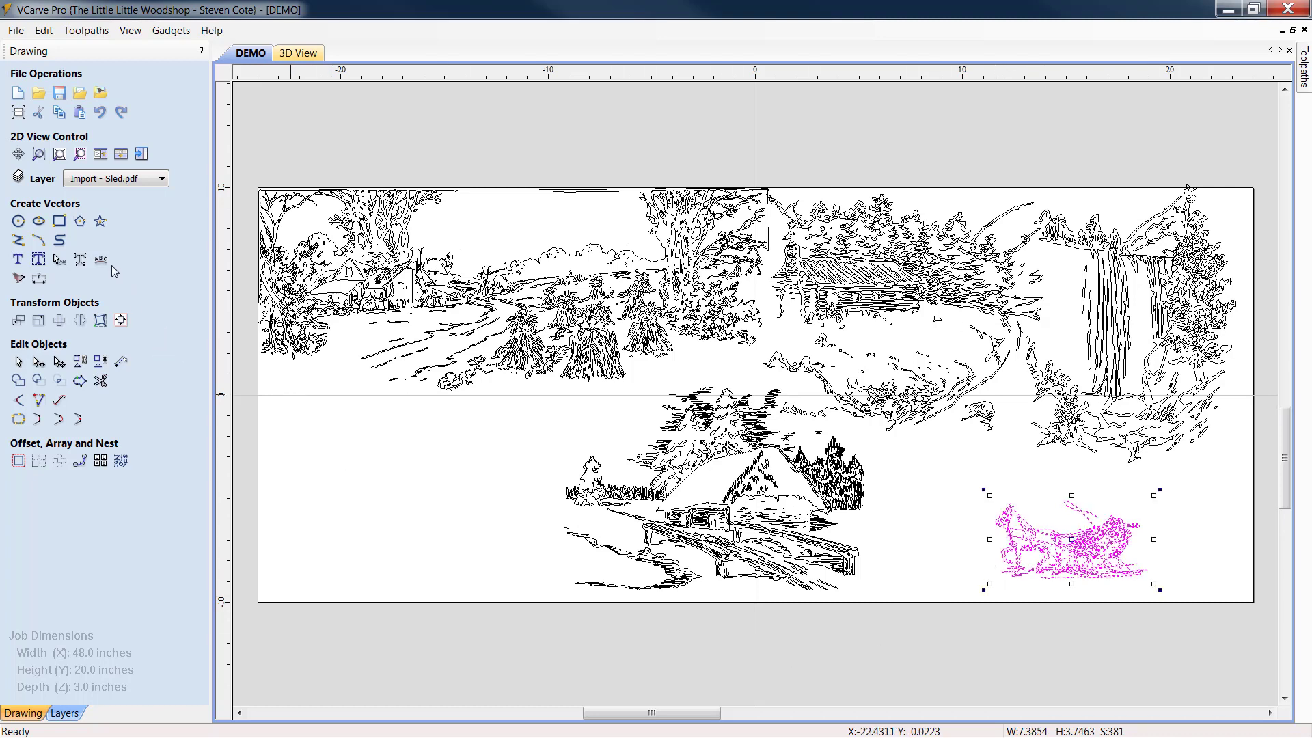
left_click(39, 321)
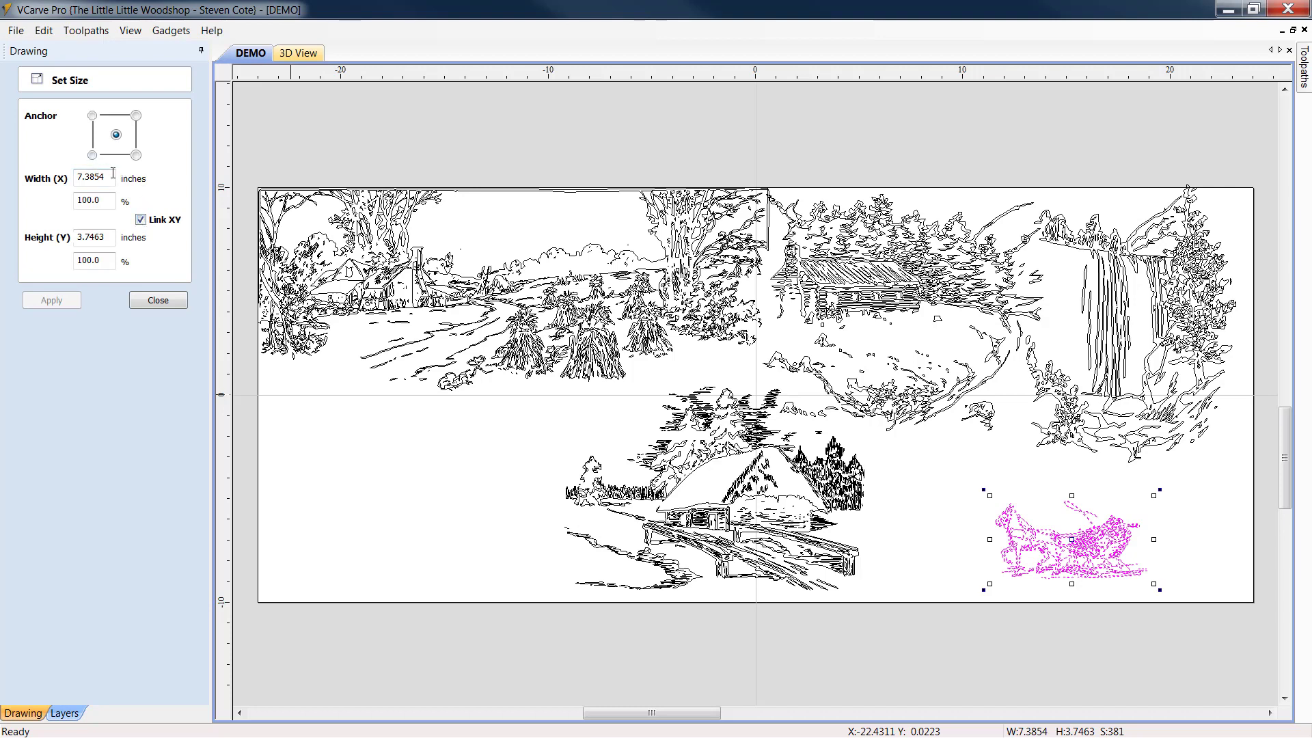
left_click_drag(113, 178, 8, 168)
type("8")
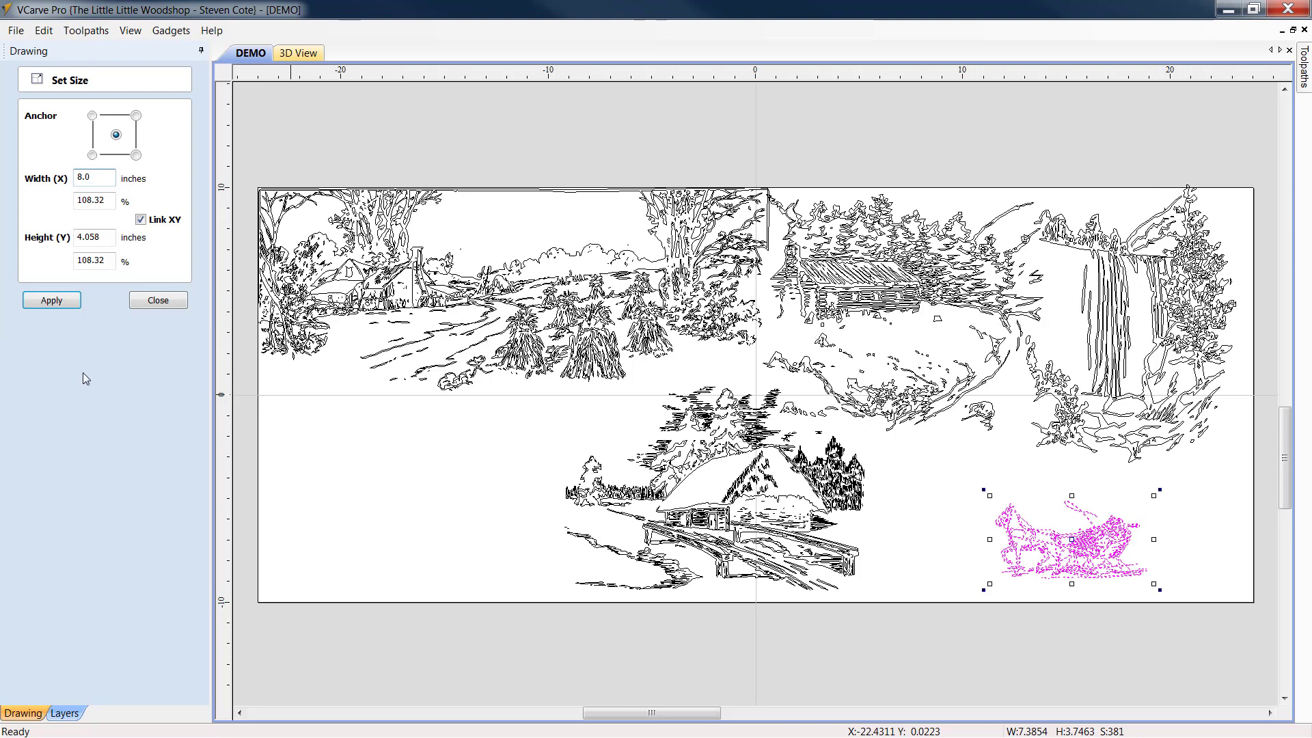
left_click(50, 302)
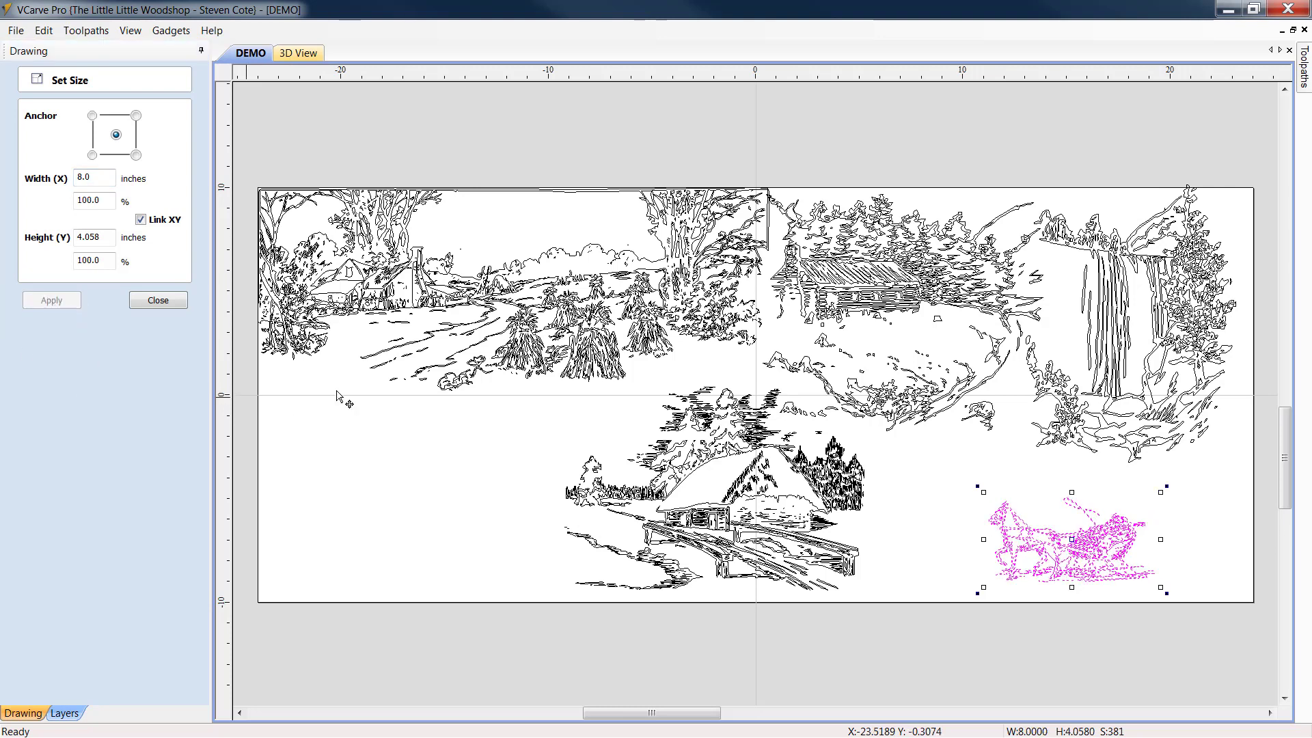
left_click(158, 301)
Move the horse-drawn sled closer to the snowy cabin, just right of the bridge, and deselect it
left_click(1120, 559)
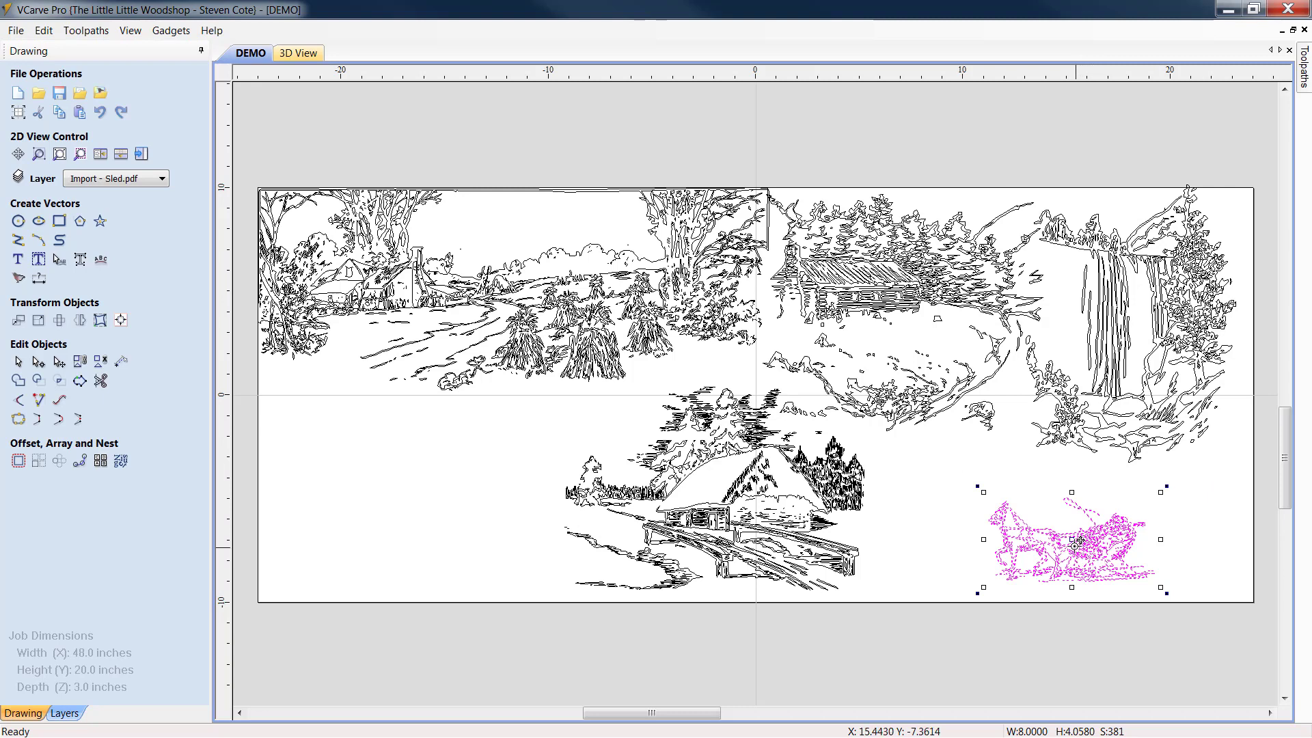
left_click_drag(1067, 537, 965, 541)
left_click(1184, 544)
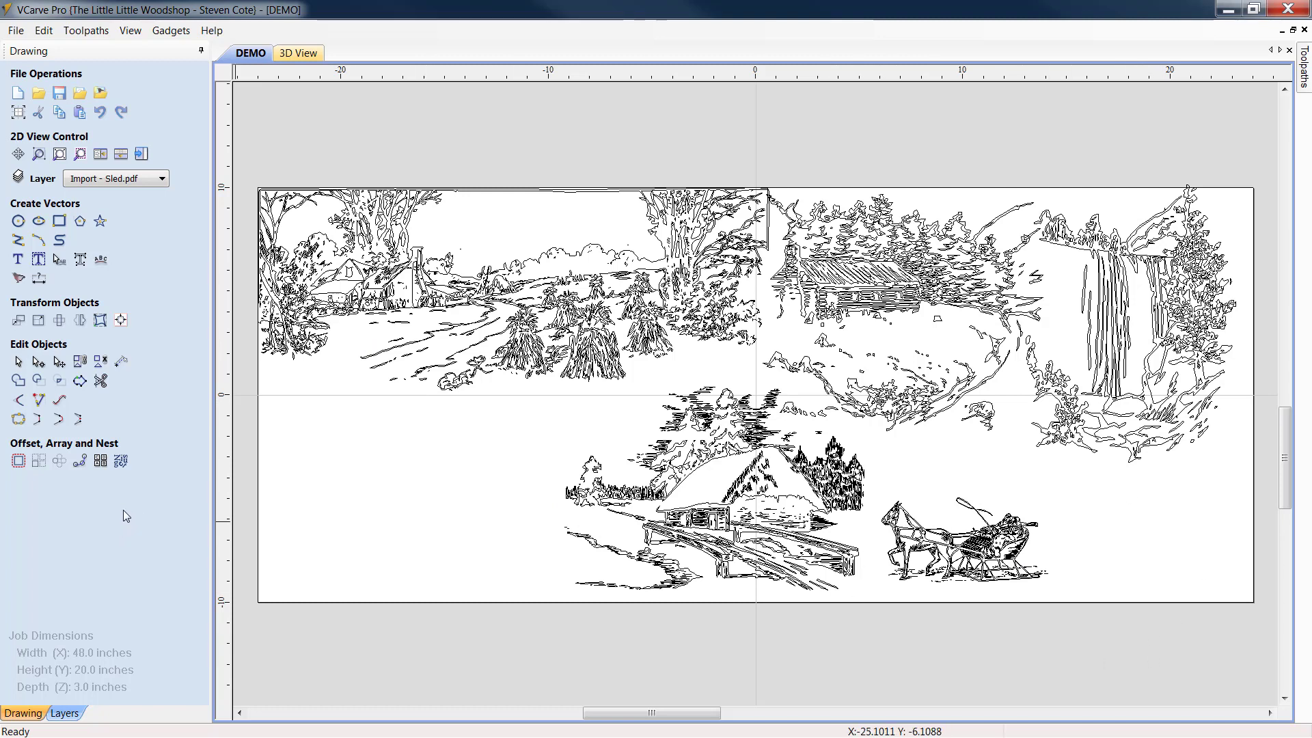
Select all the shoreline vectors left of the snowy cabin's bridge and paste a copy of them
scroll(642, 649, "up", 4)
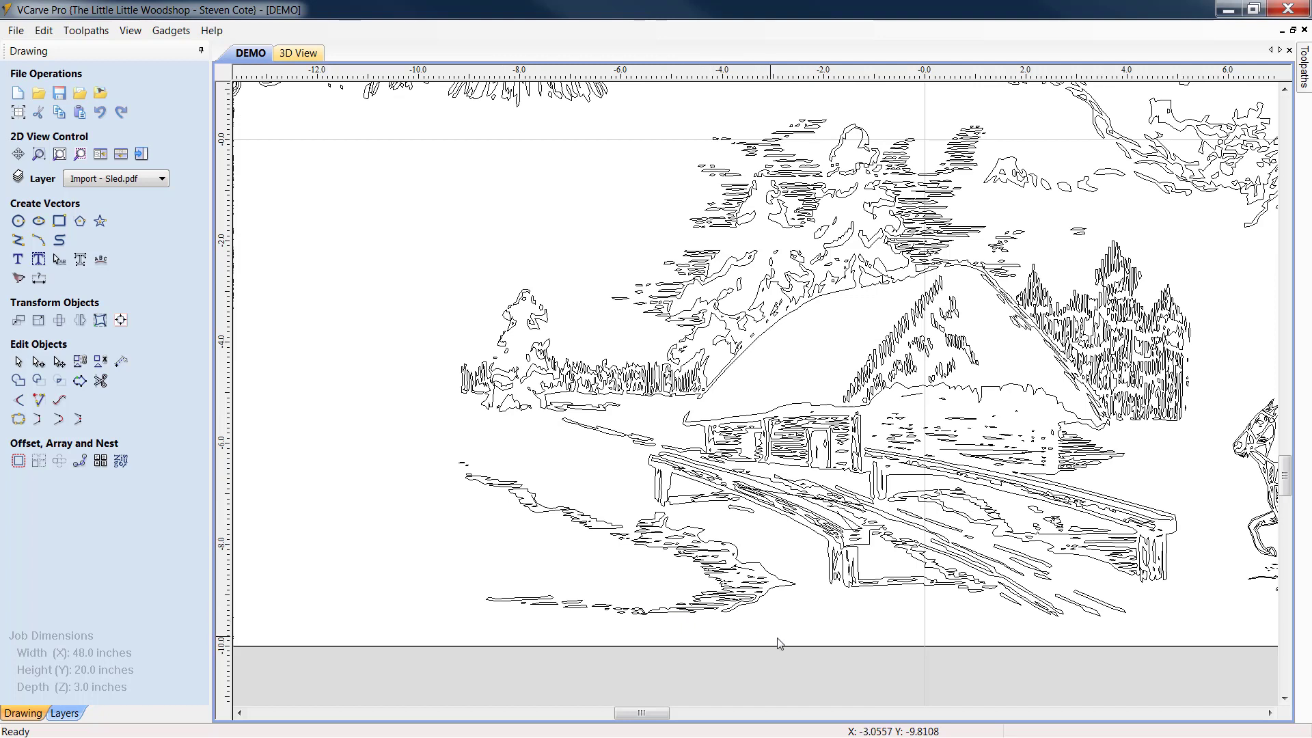
left_click_drag(777, 635, 410, 531)
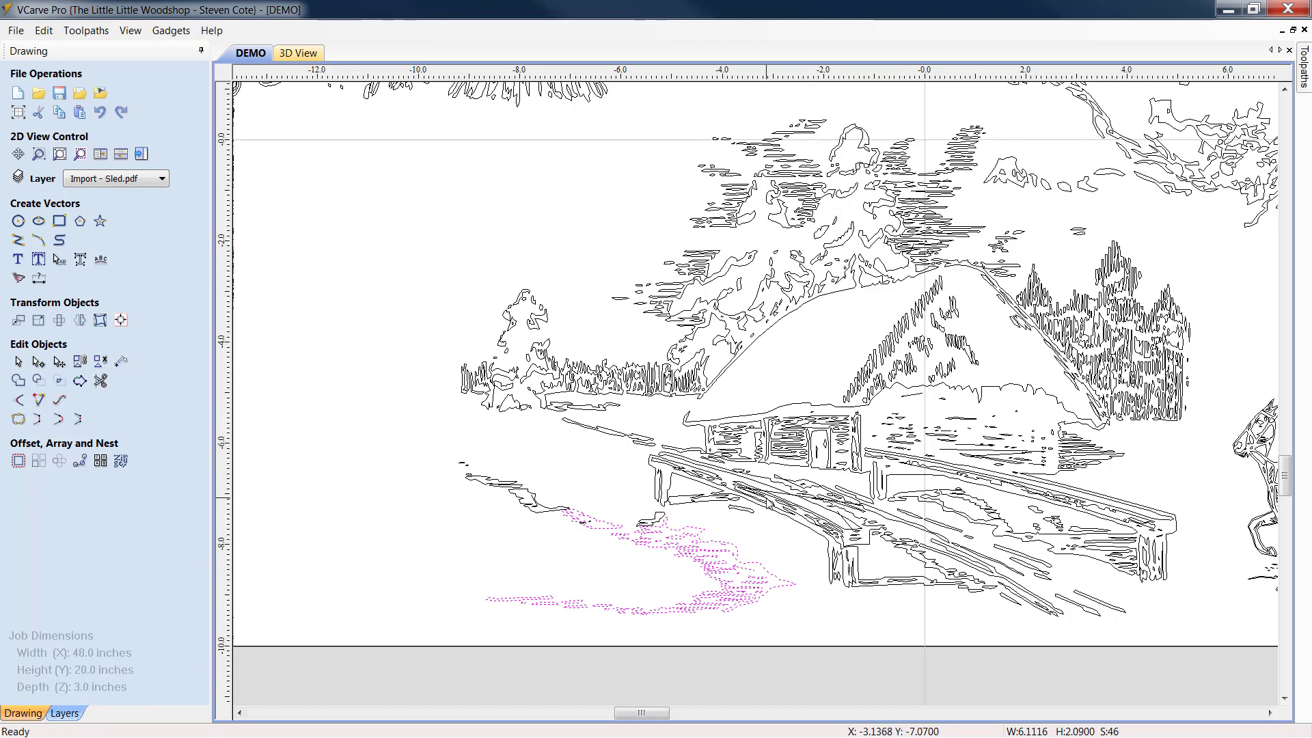
left_click(470, 580)
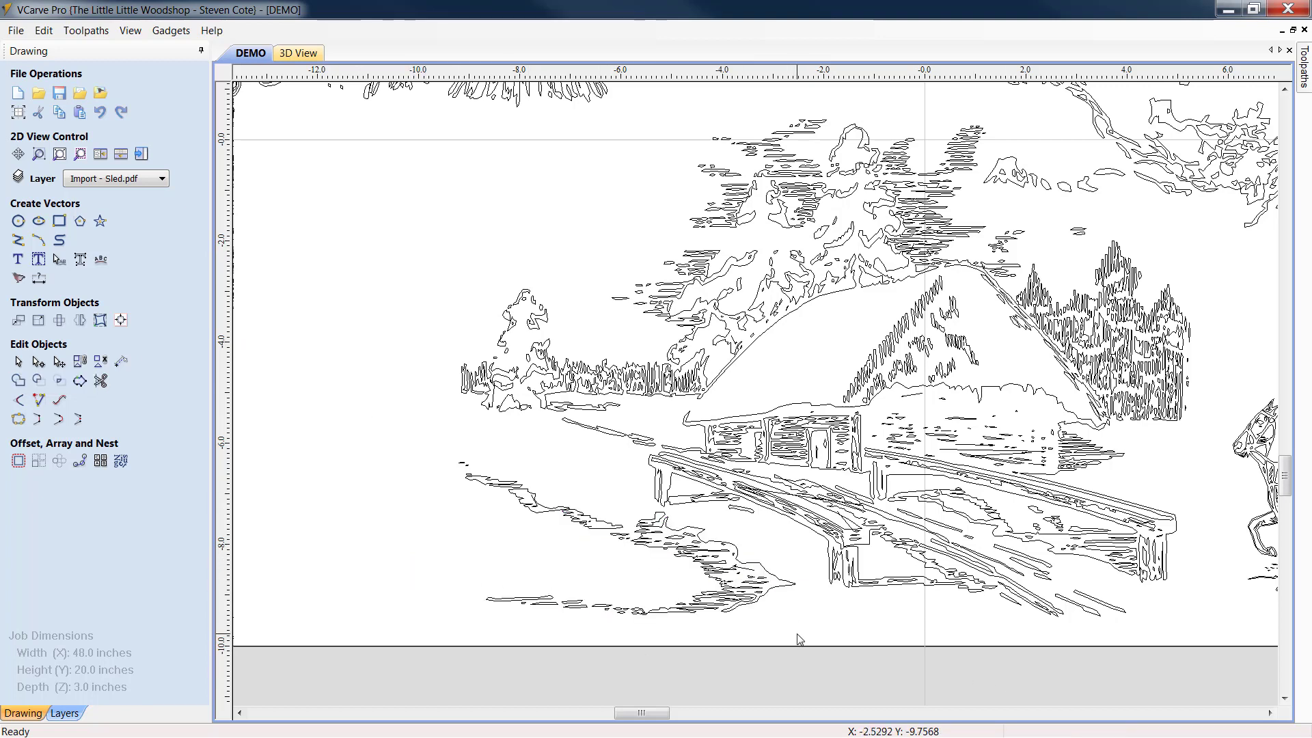
left_click_drag(797, 633, 457, 527)
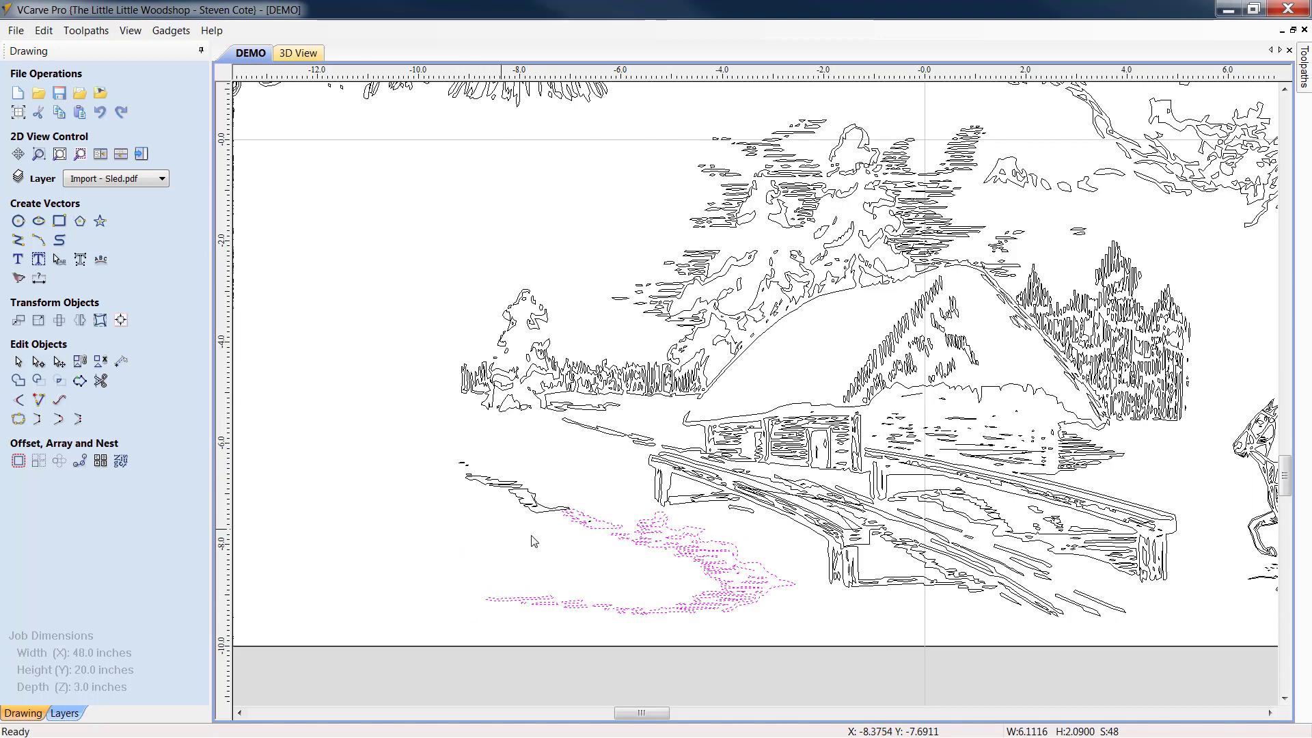
left_click_drag(568, 537, 425, 446, "shift")
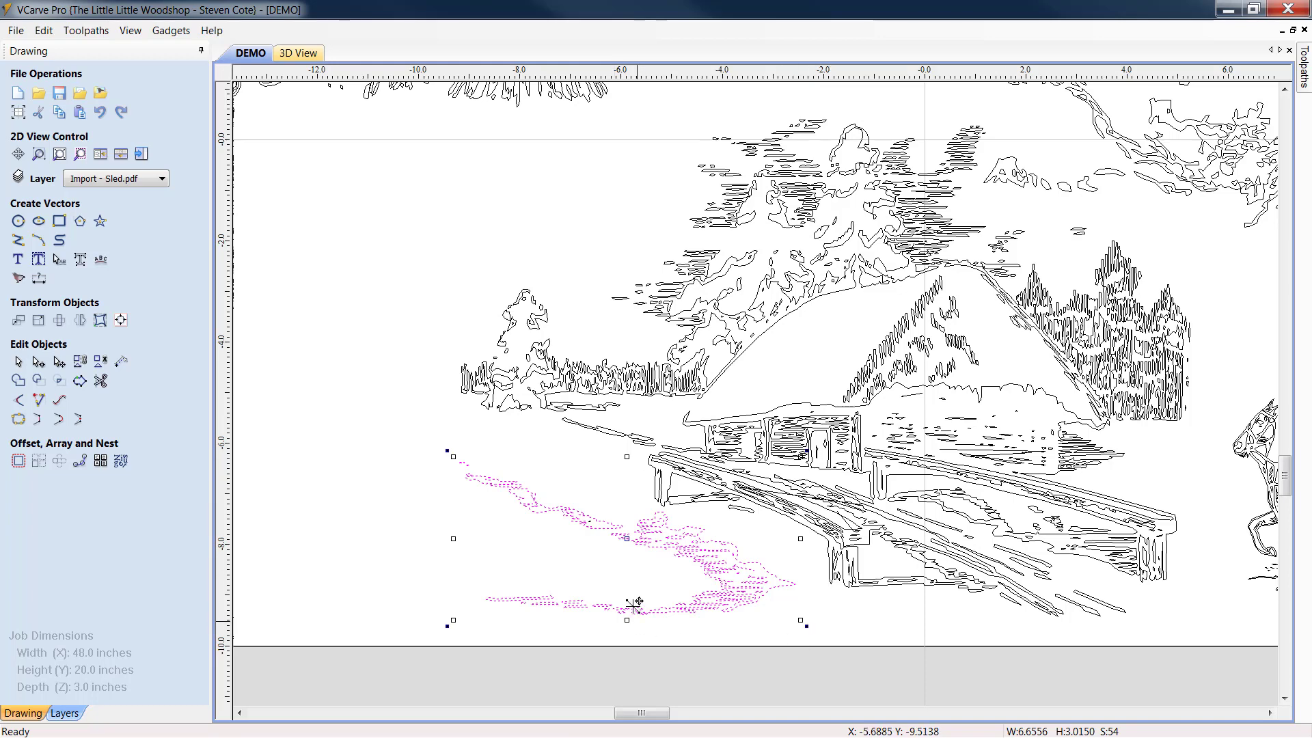
right_click(609, 564)
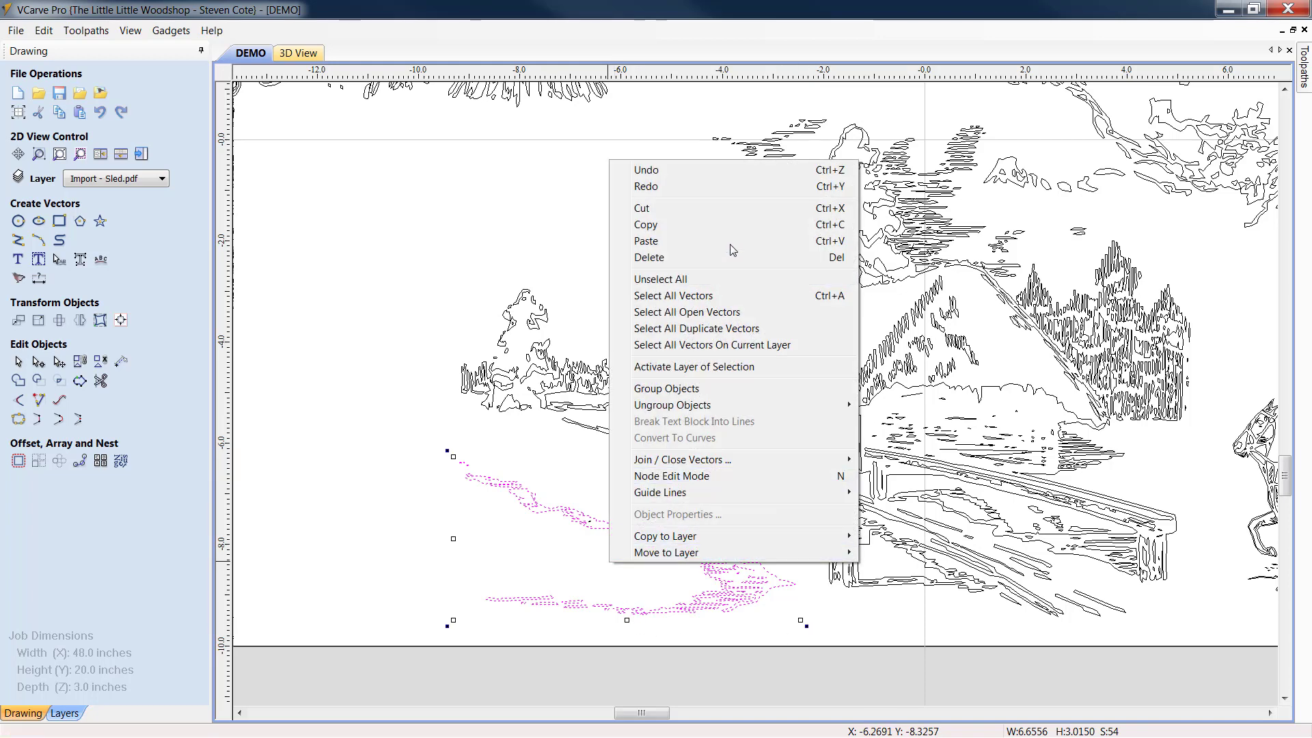
left_click(660, 226)
right_click(535, 569)
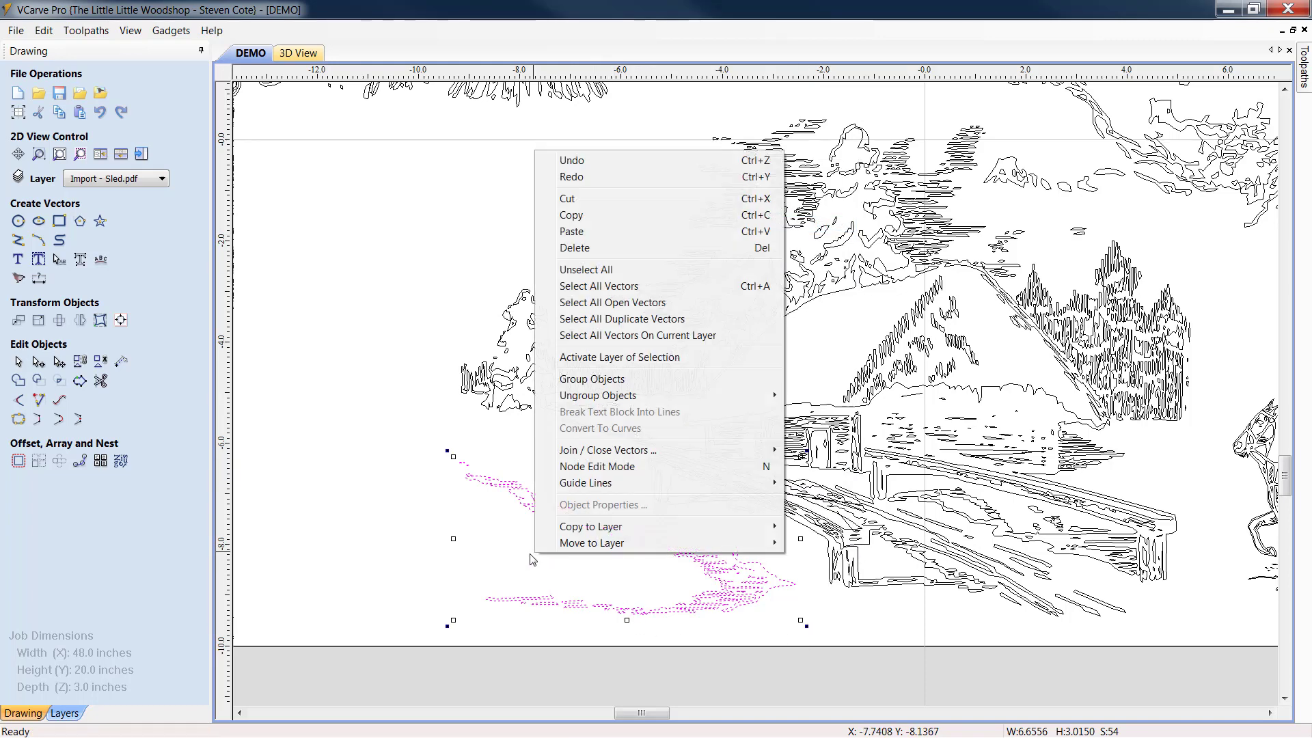
left_click(602, 232)
Move the copied shoreline to the empty area below the farm scene, left of the snowy cabin
scroll(604, 237, "down", 1)
scroll(530, 459, "down", 1)
scroll(527, 458, "down", 1)
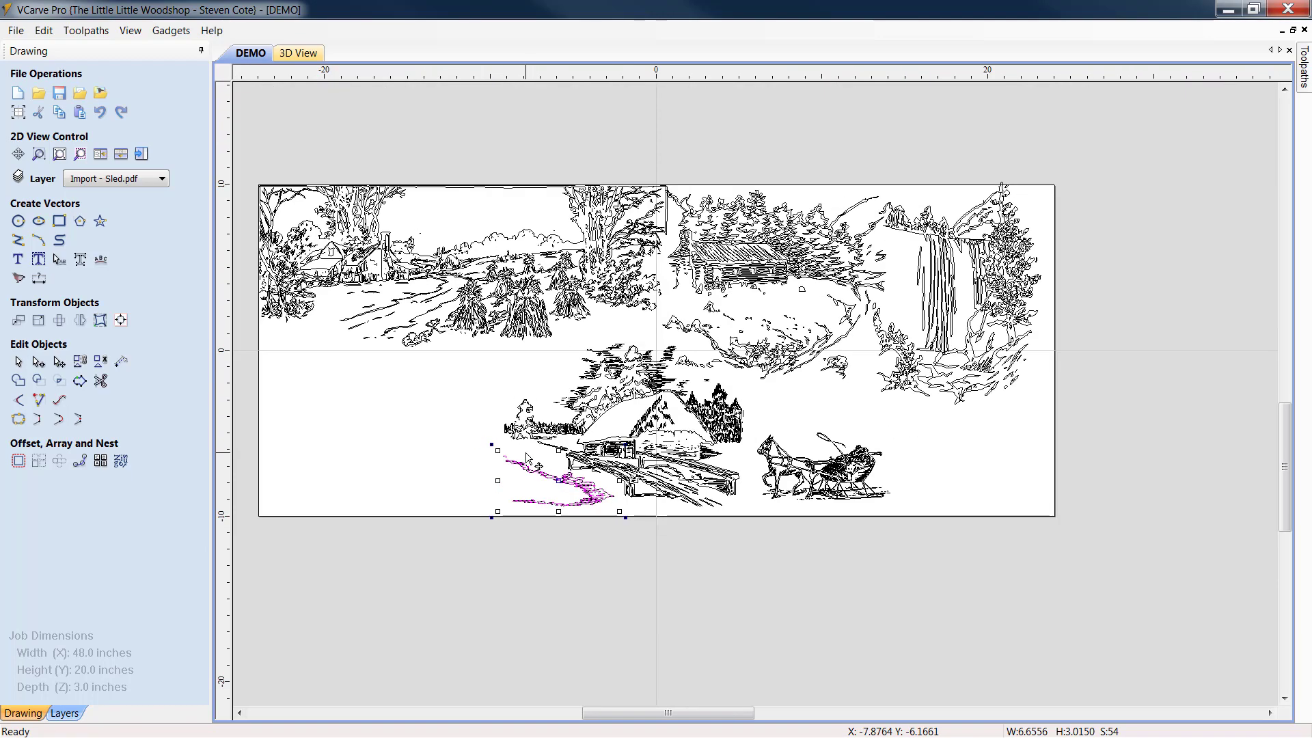
left_click_drag(562, 476, 367, 420)
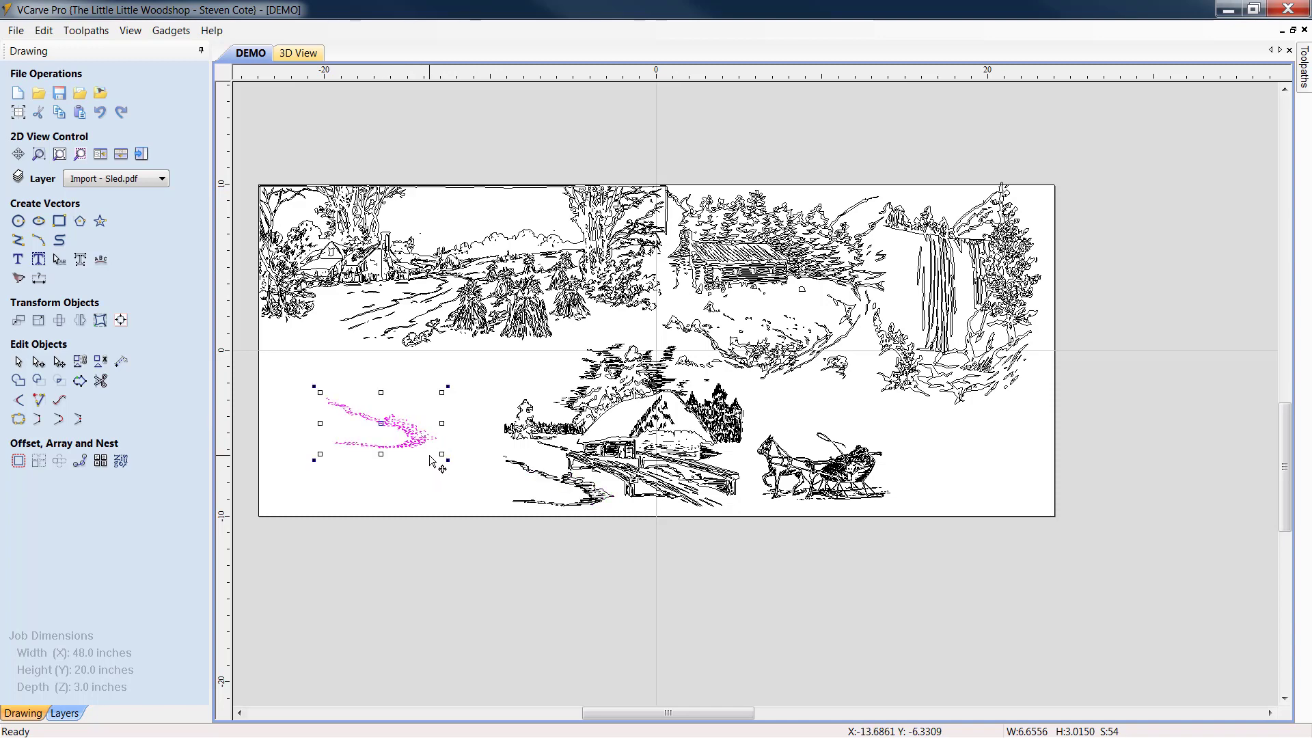
Rotate the copied shoreline about half a turn and move it up against the board's left edge
scroll(326, 483, "up", 3)
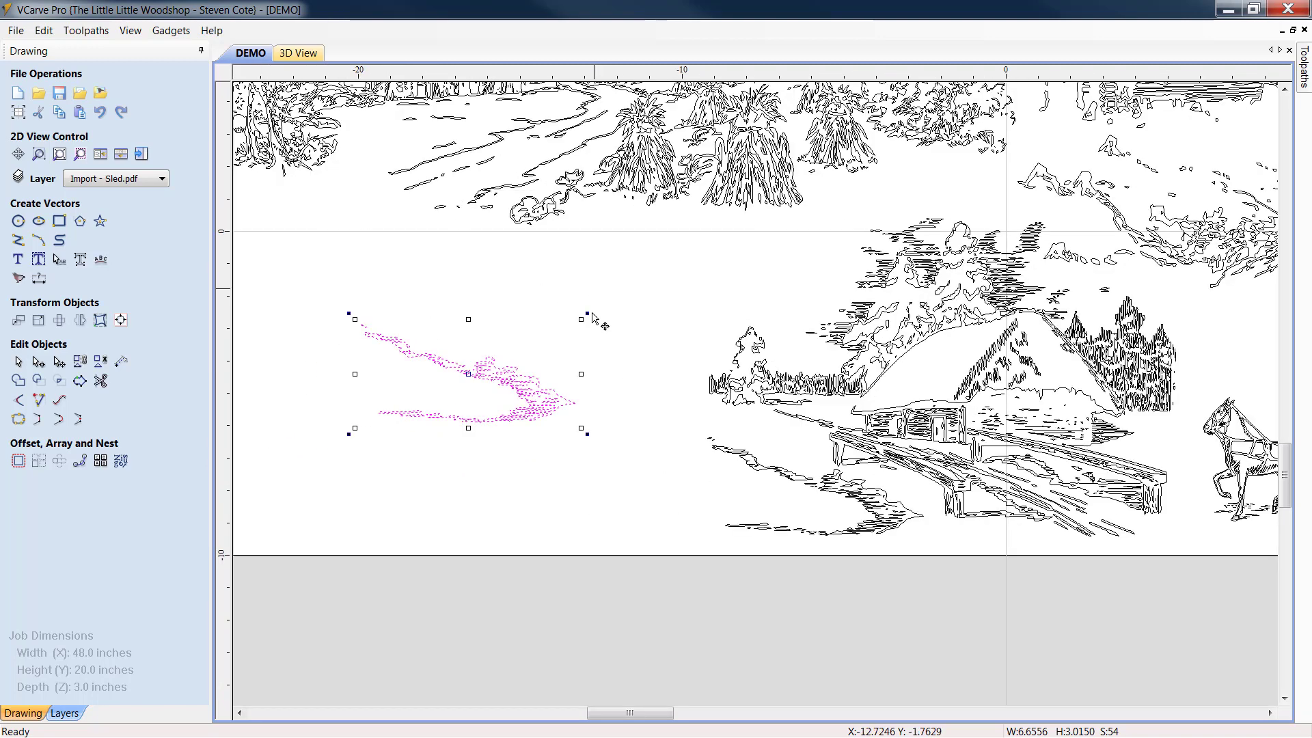
left_click_drag(589, 314, 288, 487)
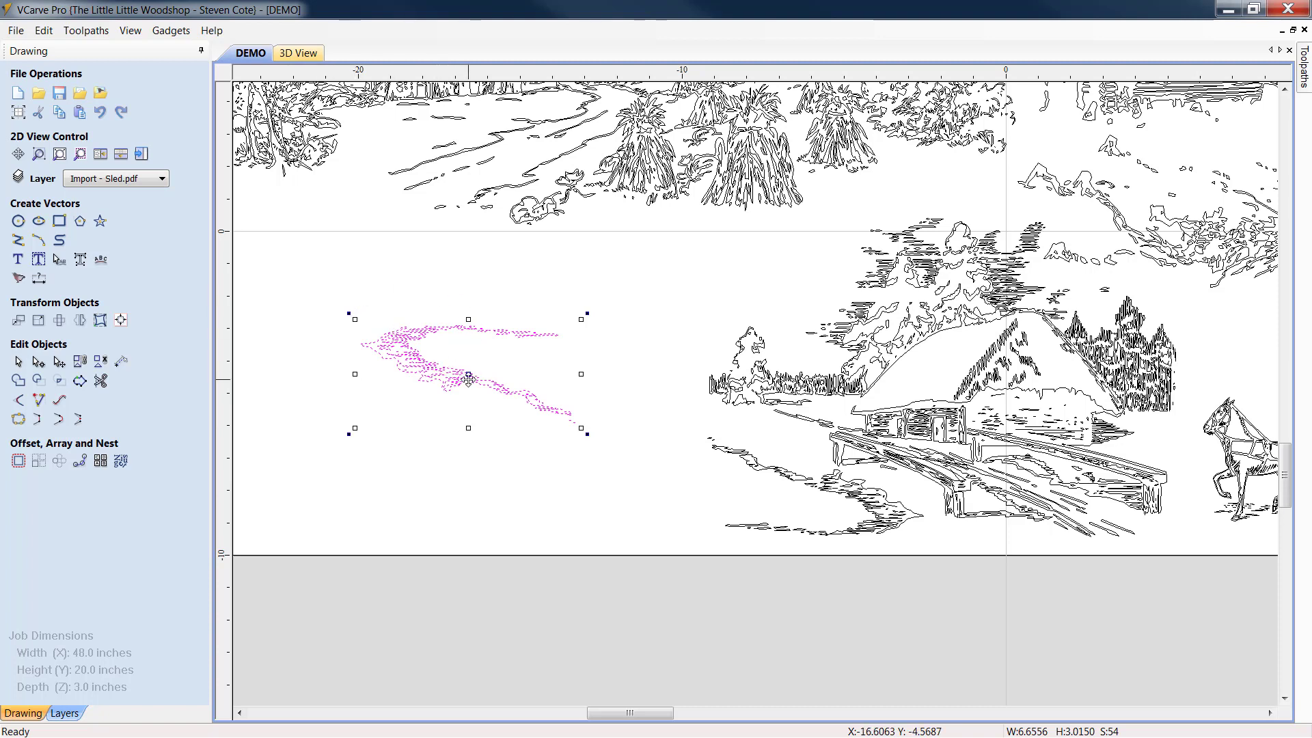
left_click_drag(472, 374, 361, 340)
Rotate the copied shoreline further counterclockwise so its upper bank slopes up toward the farm field, and deselect it
left_click_drag(653, 716, 634, 715)
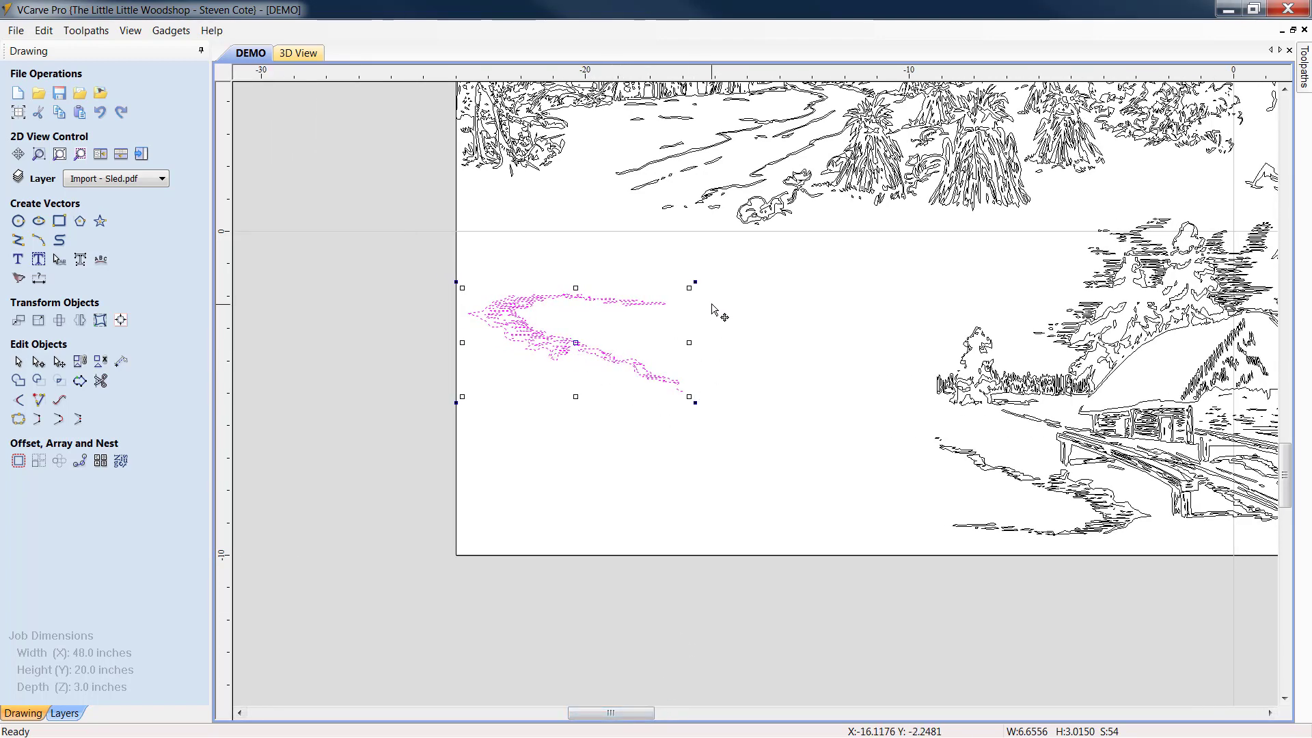
left_click_drag(693, 282, 686, 258)
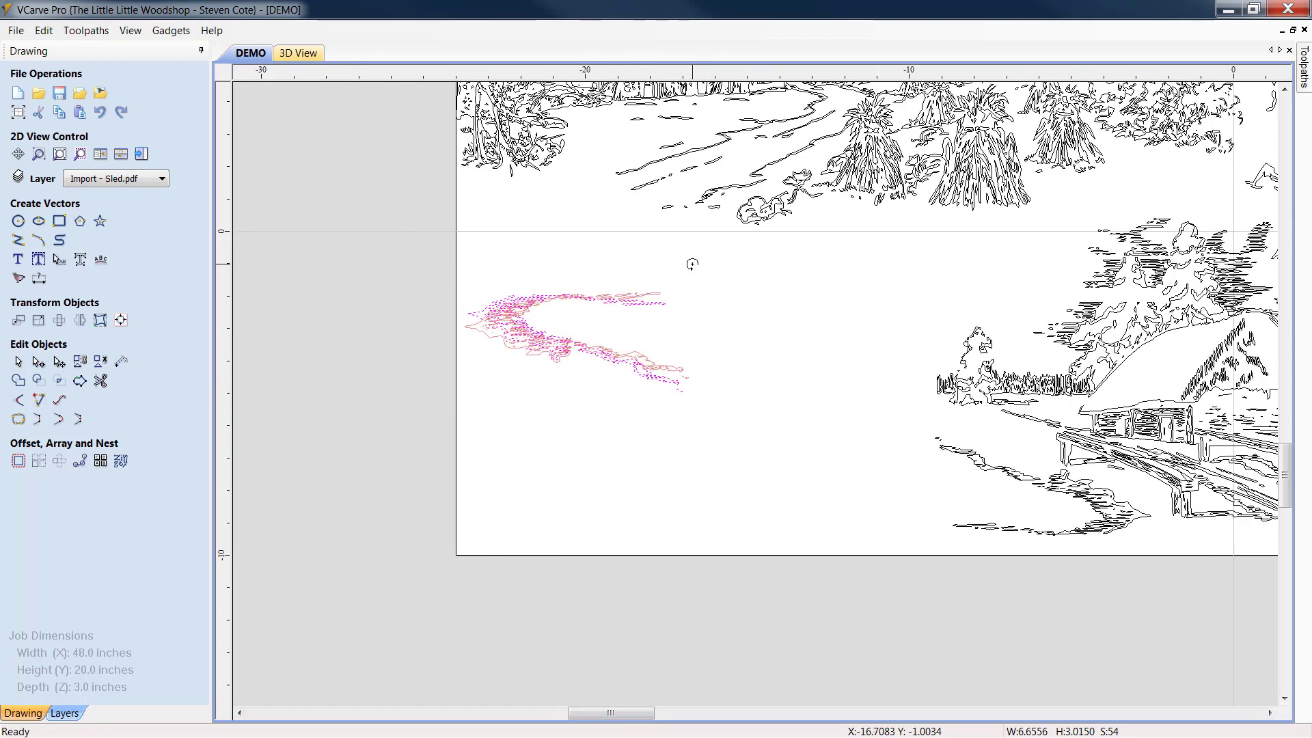
left_click(817, 466)
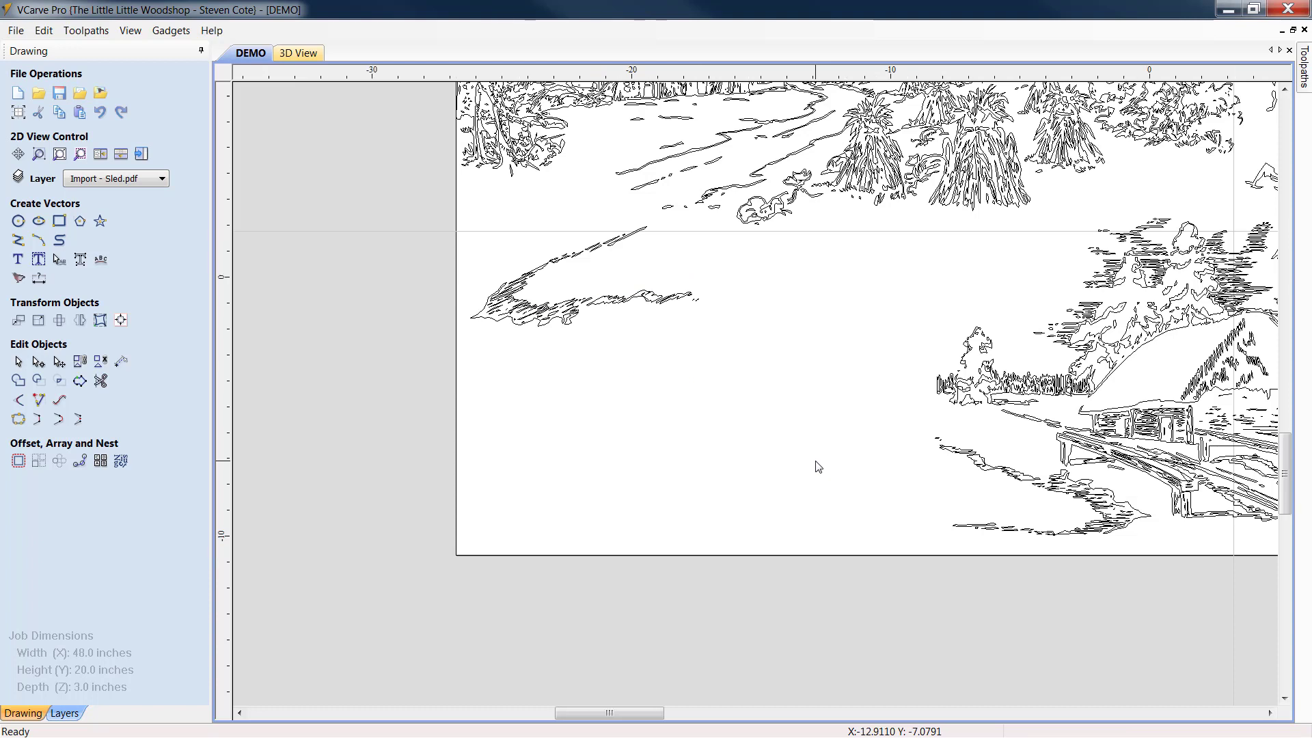
Select the long furrow line that runs into the leftmost haystack in the farm scene
scroll(815, 464, "down", 1)
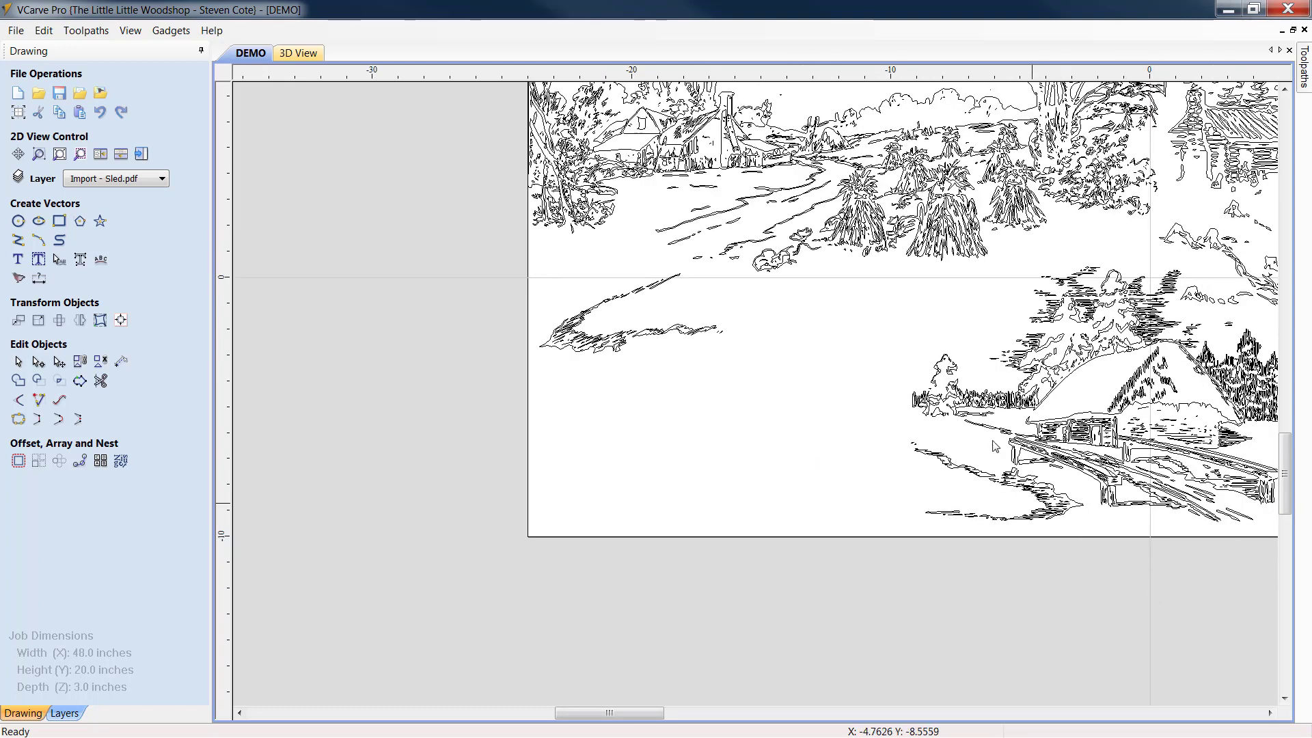
scroll(752, 253, "up", 2)
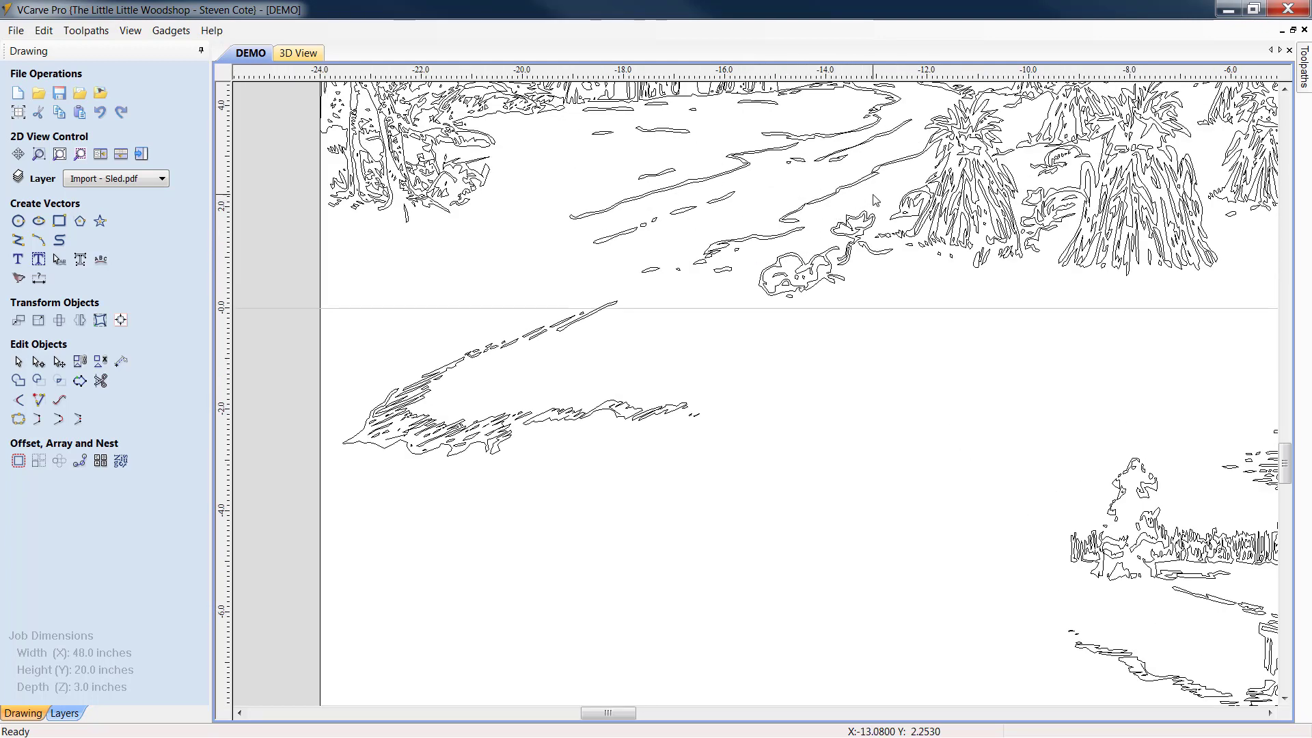
mouse_move(840, 176)
left_mouse_down()
mouse_move(843, 158)
mouse_move(869, 171)
mouse_move(857, 165)
left_mouse_up()
left_click(910, 192)
left_click(901, 182)
left_click(882, 183)
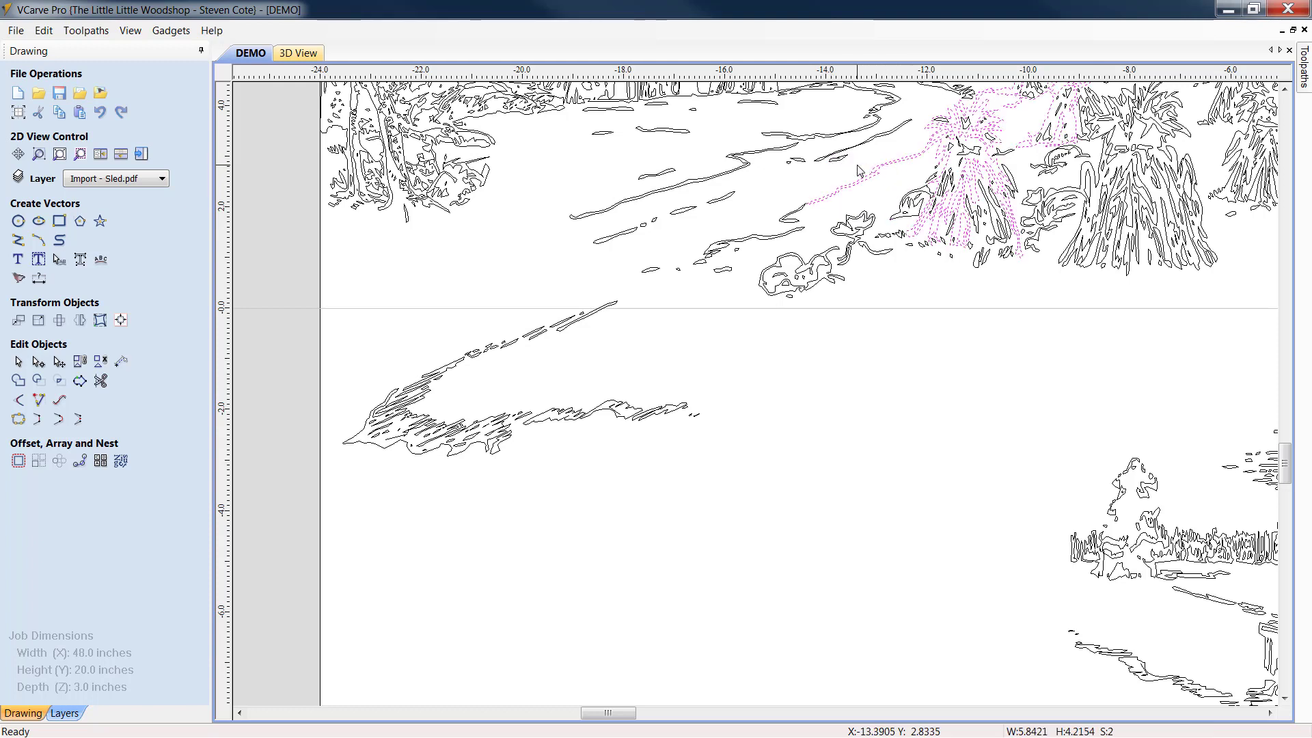
Copy the two road-edge line vectors left of the haystacks and place the duplicates just above the upper end of the bank sketch
left_click(835, 209)
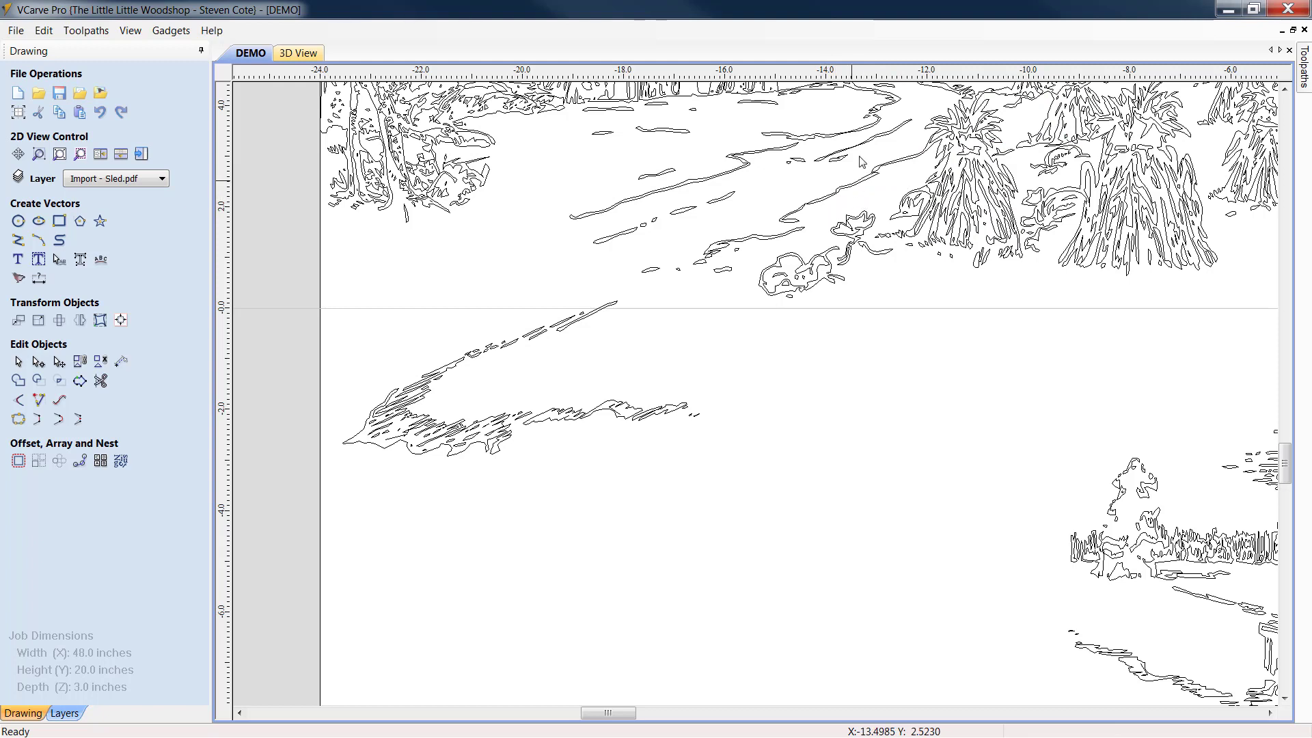
left_click_drag(835, 214, 771, 195)
right_click(797, 218)
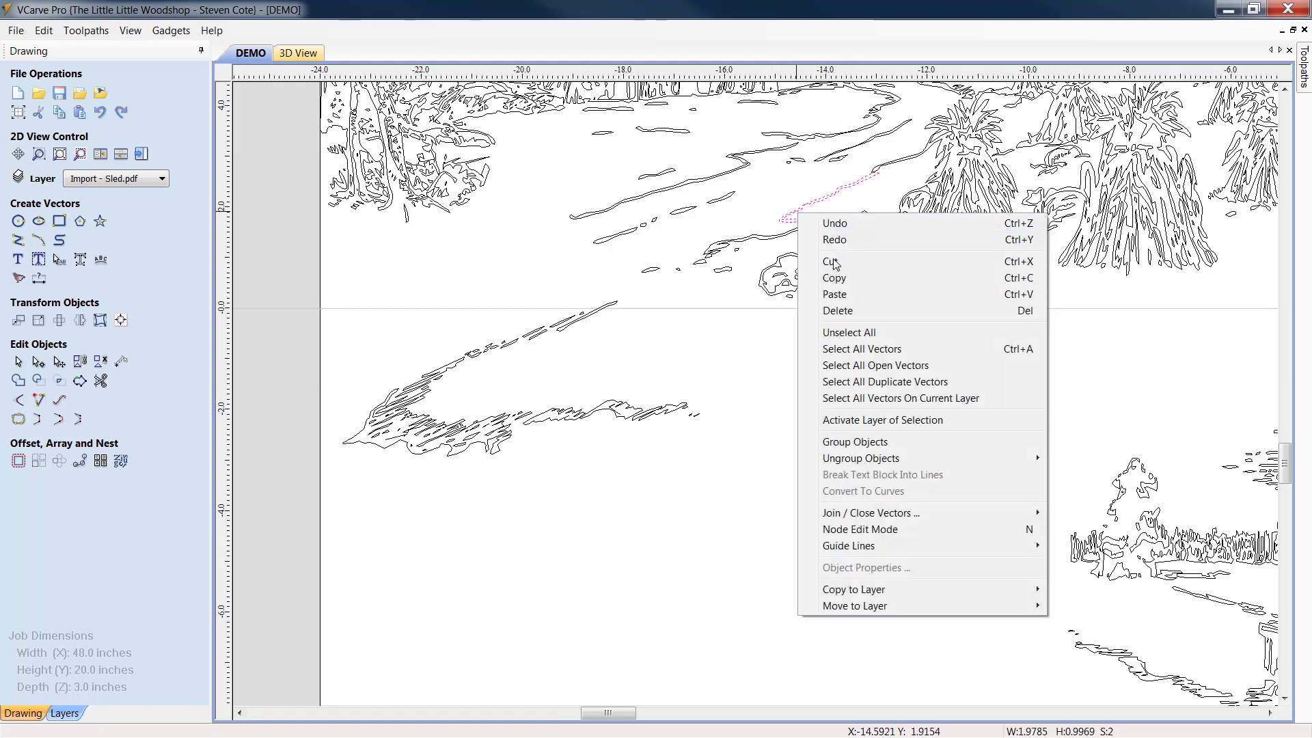
right_click(839, 284)
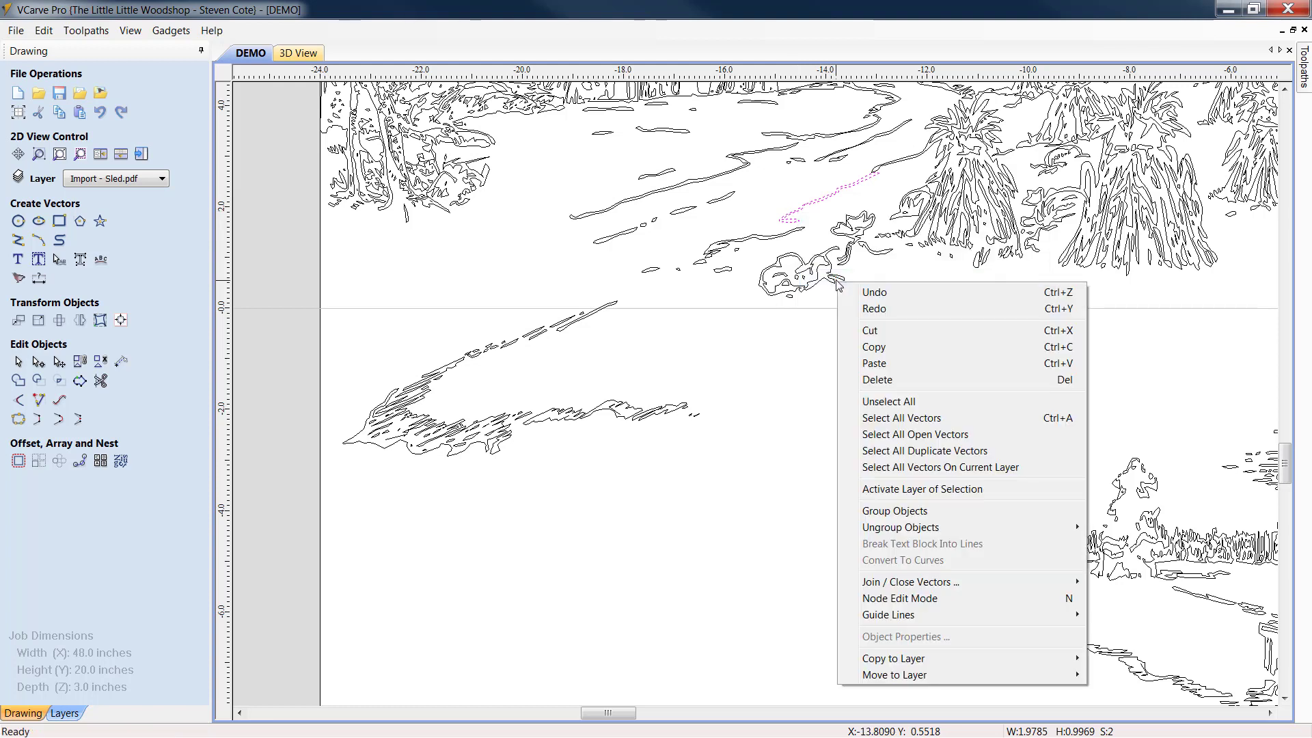
left_click(878, 363)
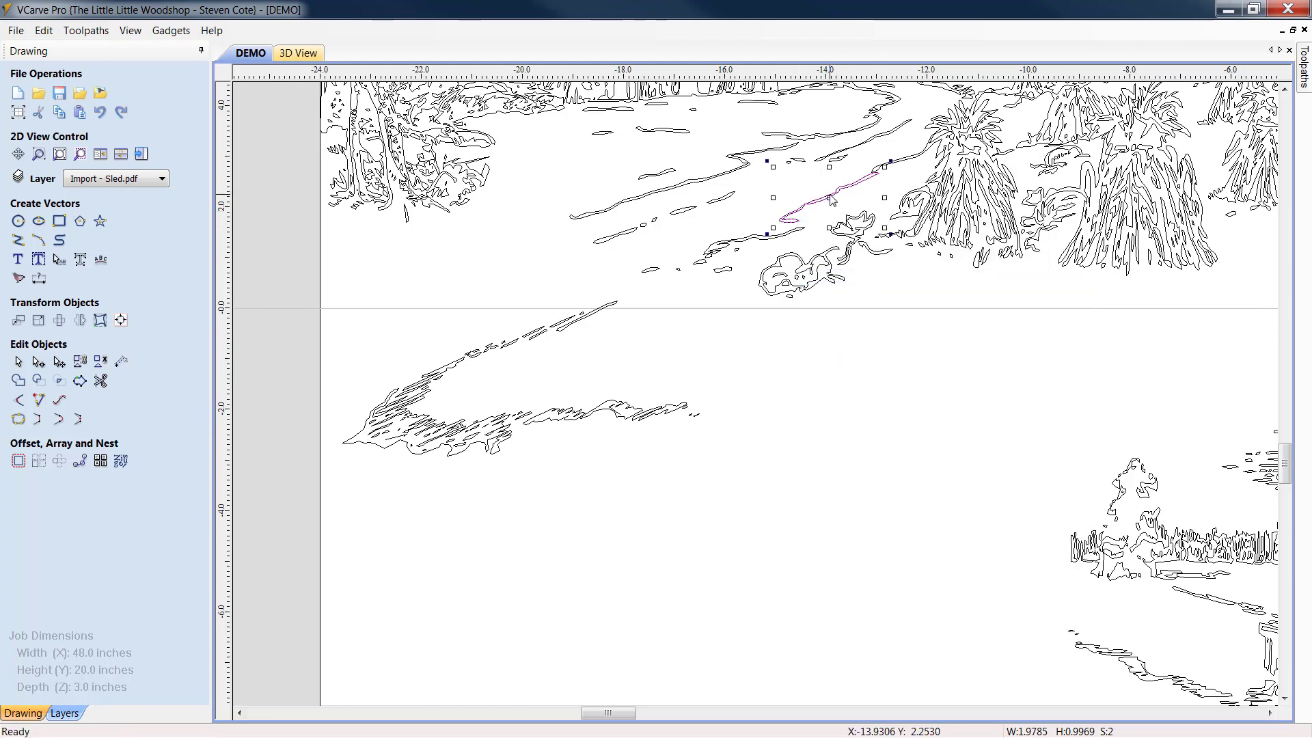
left_click_drag(830, 196, 490, 292)
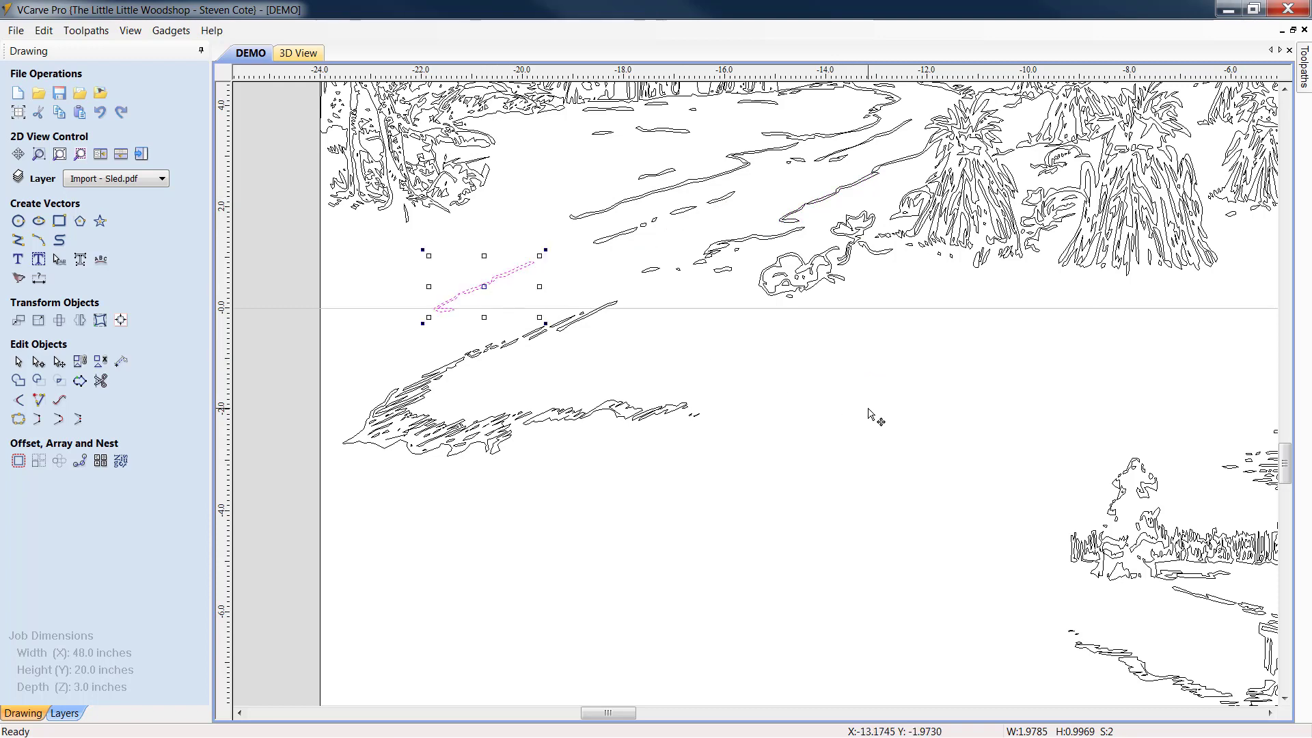
left_click(752, 514)
Delete the vectors whose stray straight lines cut across the bridge deck in front of the barn
scroll(714, 532, "down", 2)
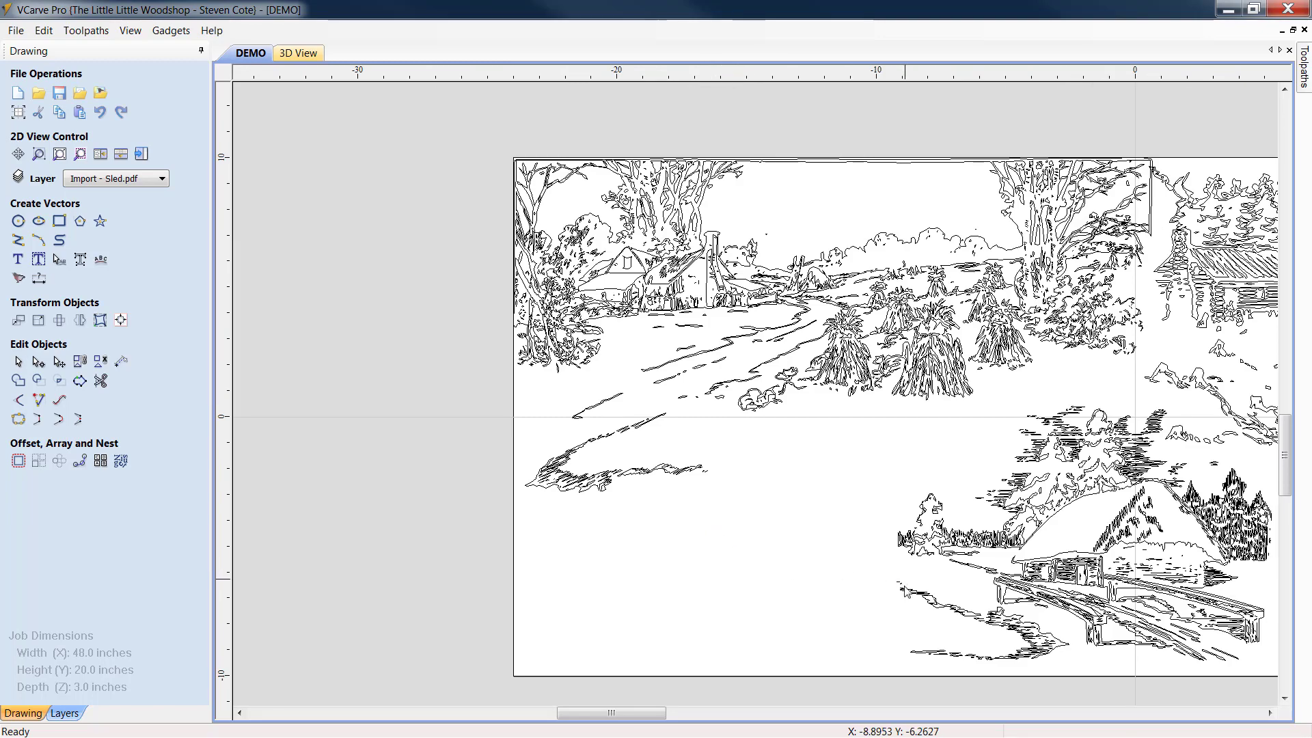
scroll(1120, 617, "up", 3)
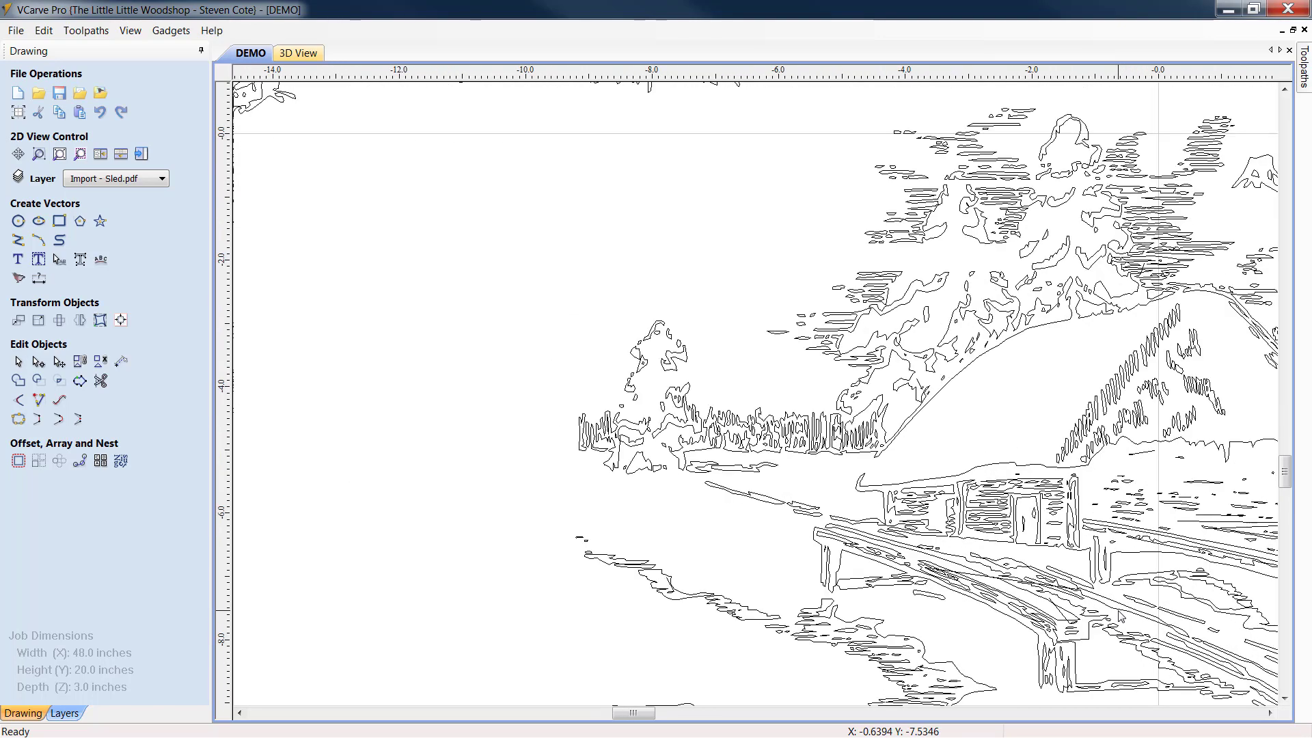
scroll(1094, 614, "up", 5)
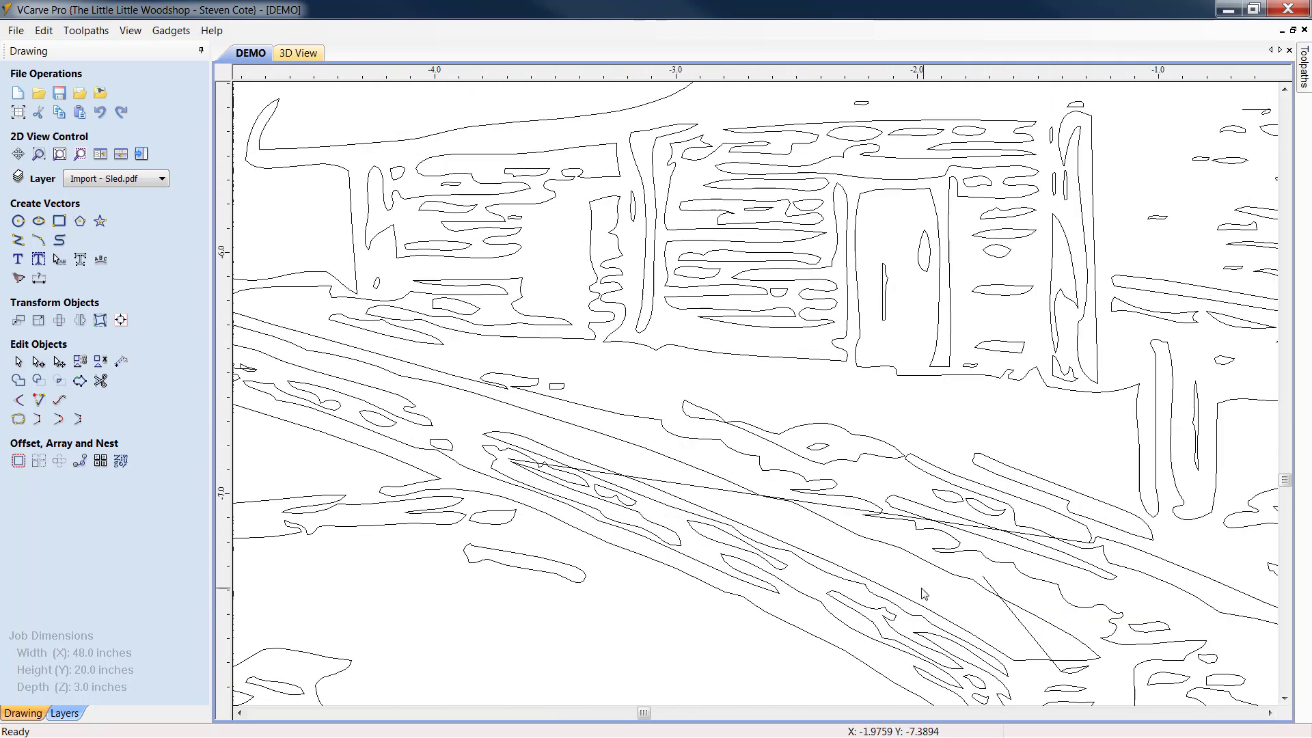
left_click(687, 485)
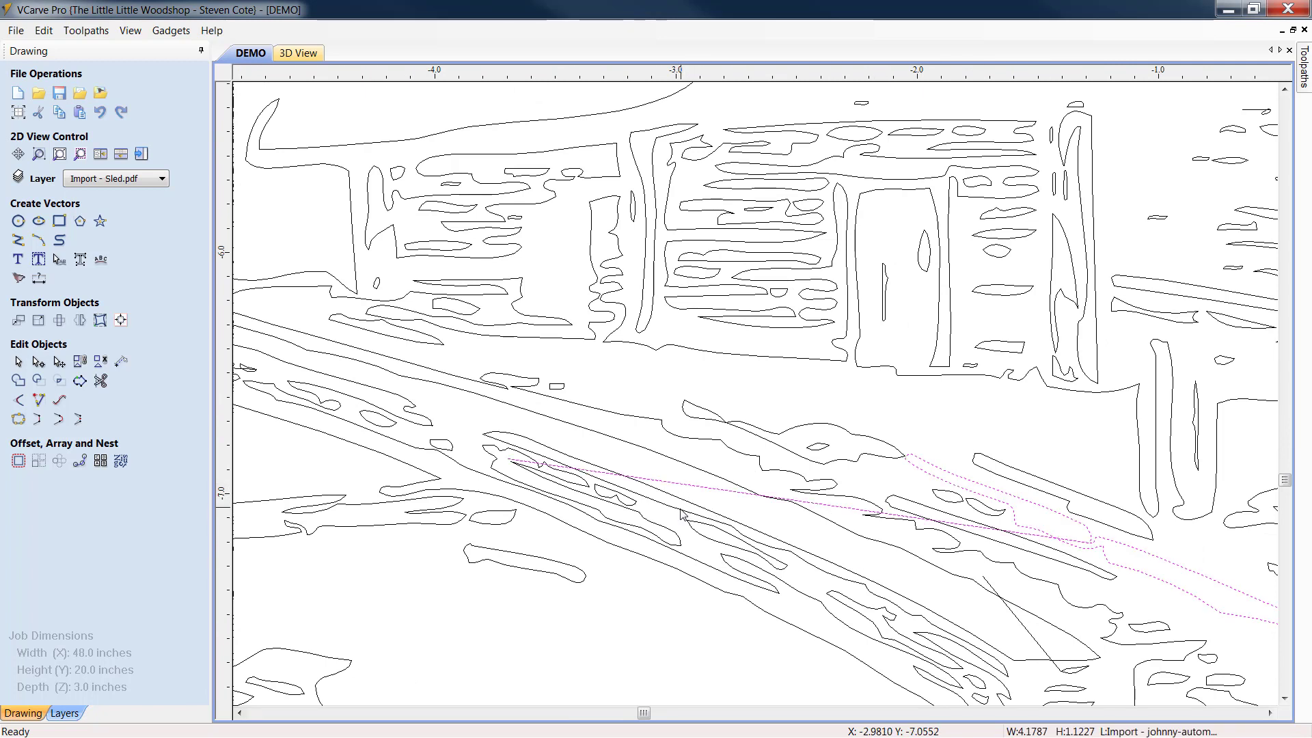
key("Escape")
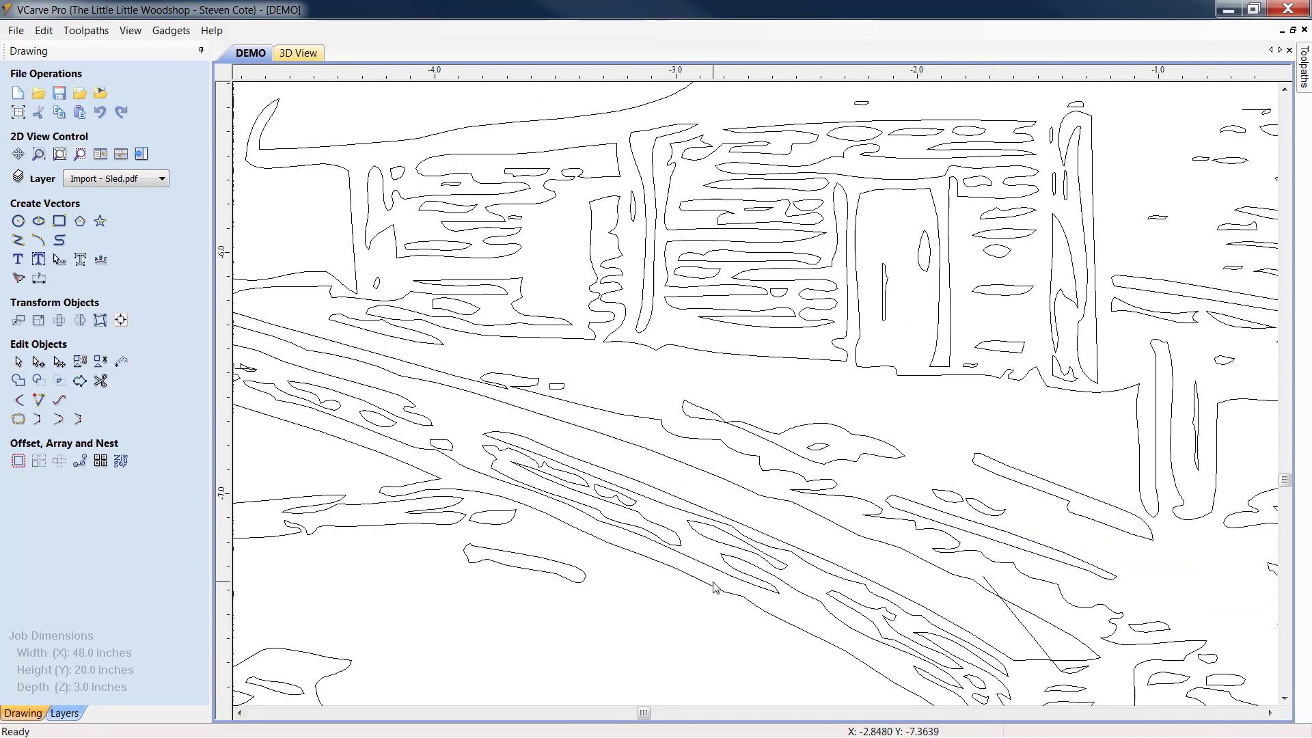
left_click(1033, 640)
key("Delete")
Duplicate in place the six upper shoreline vectors left of the bridge
scroll(832, 640, "down", 5)
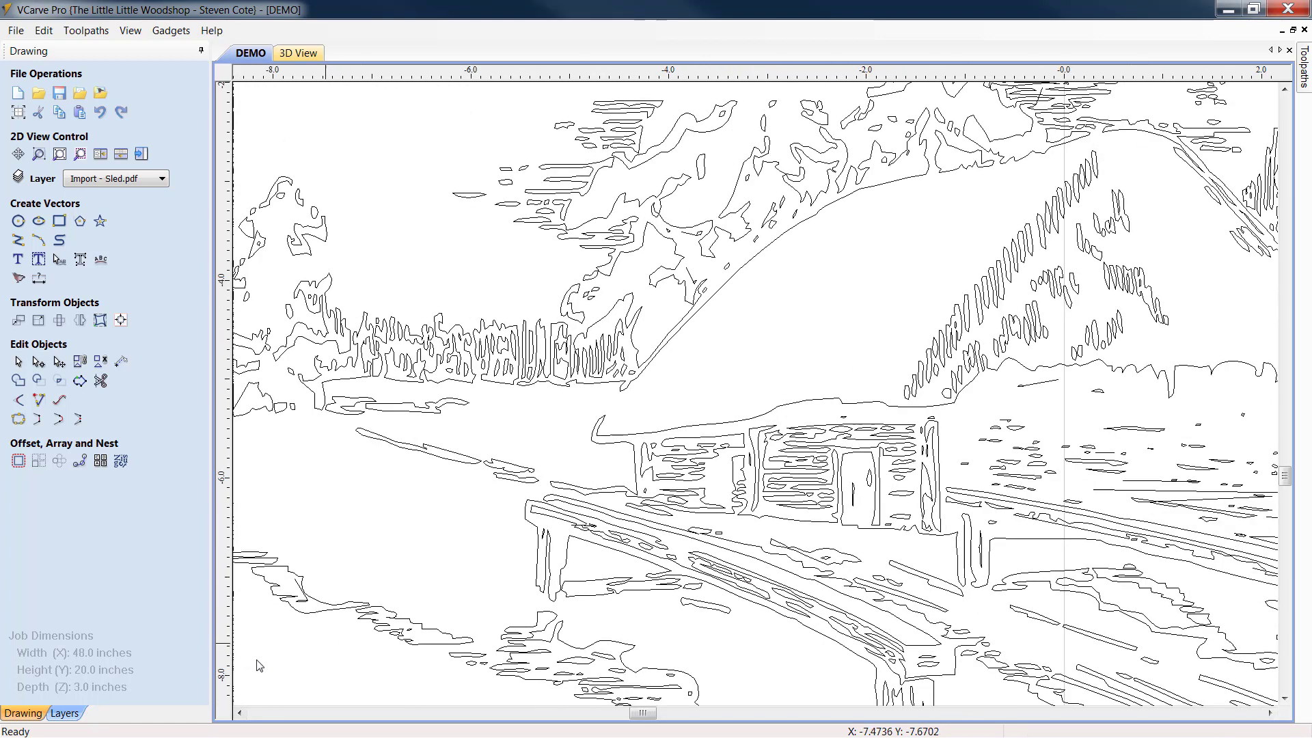
scroll(381, 651, "down", 2)
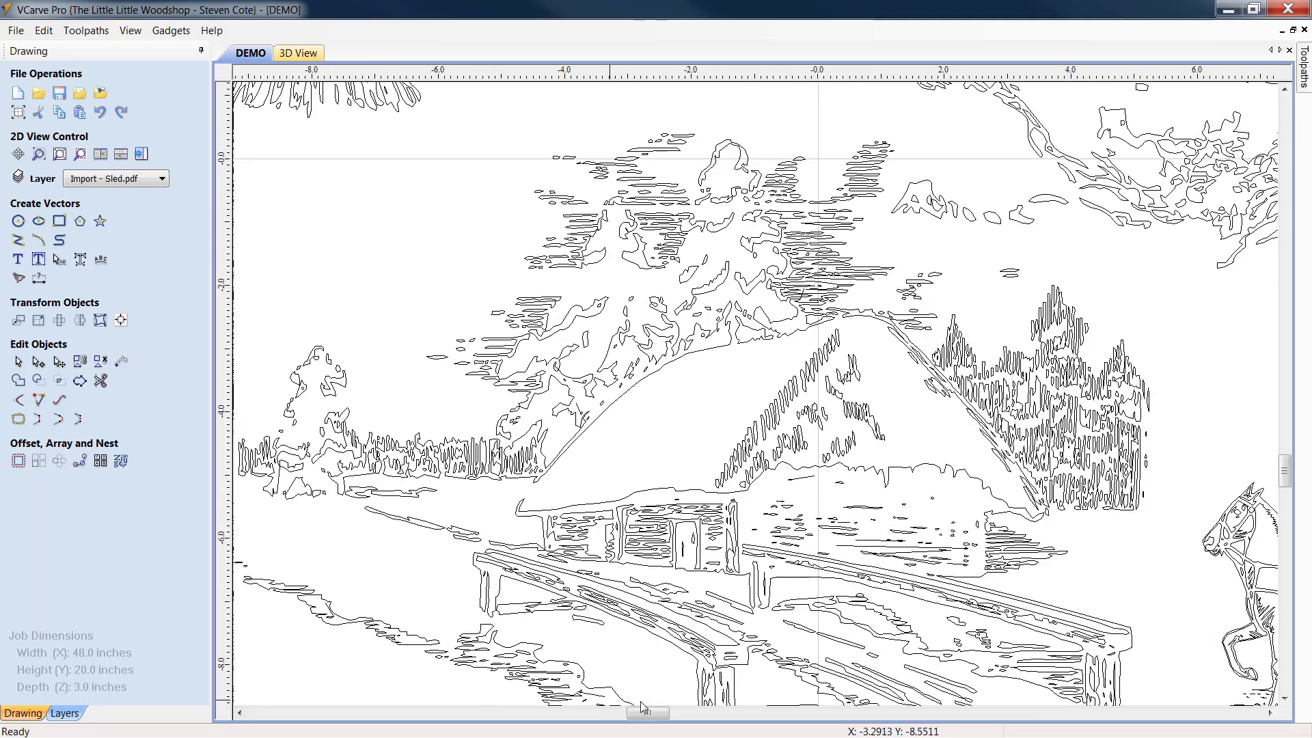
left_click_drag(645, 713, 595, 719)
scroll(746, 485, "down", 3)
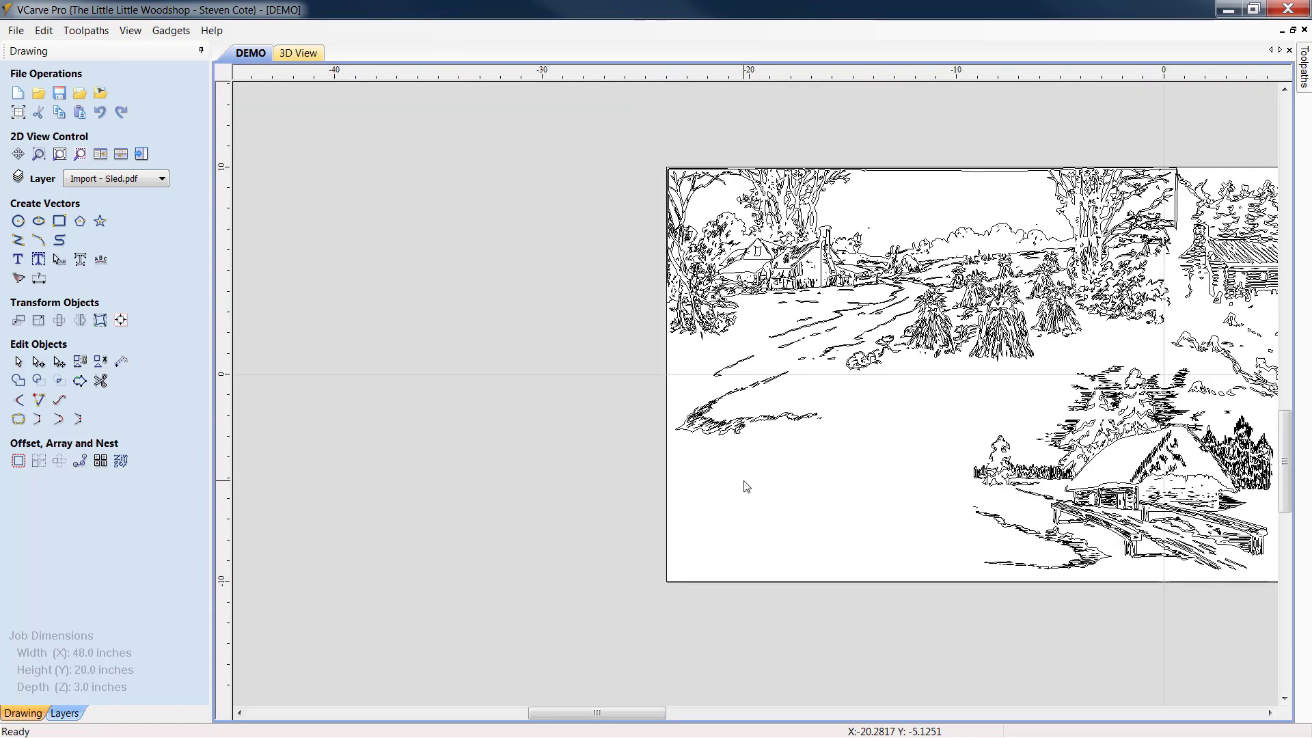
scroll(1131, 526, "up", 5)
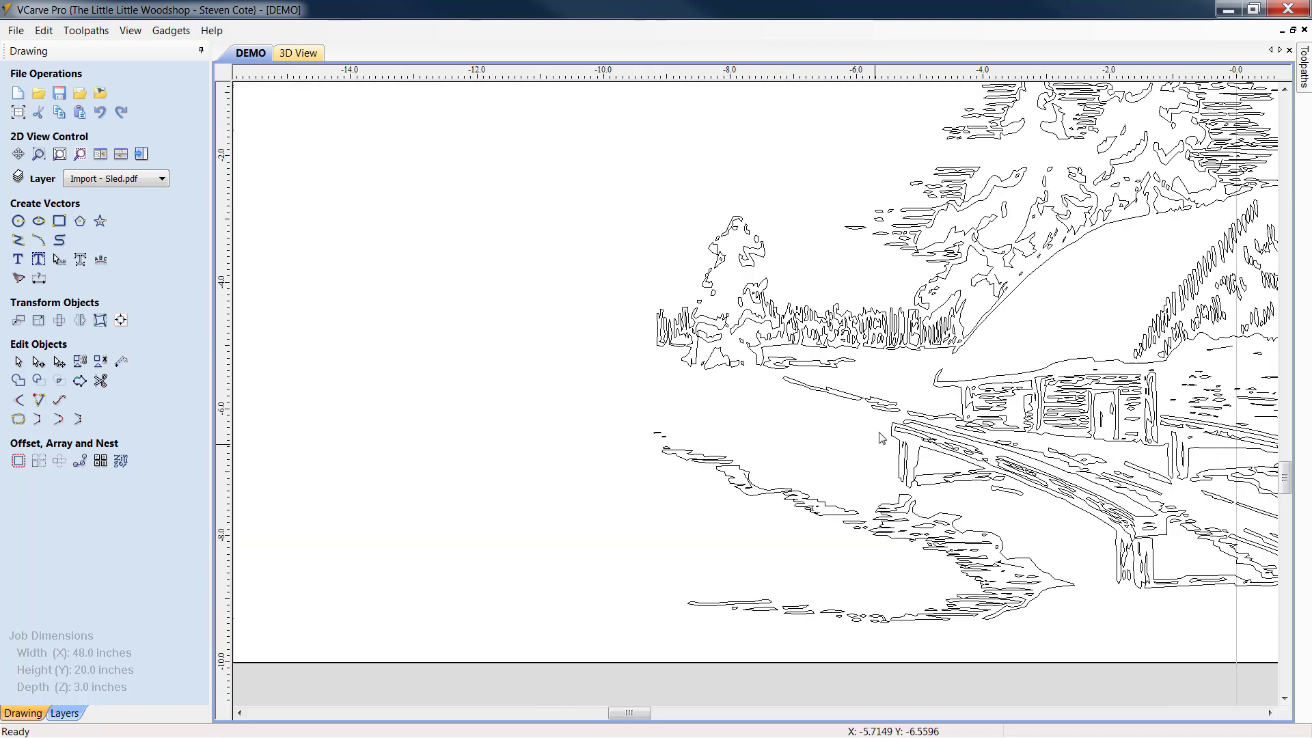
left_click_drag(821, 538, 666, 452)
right_click(747, 483)
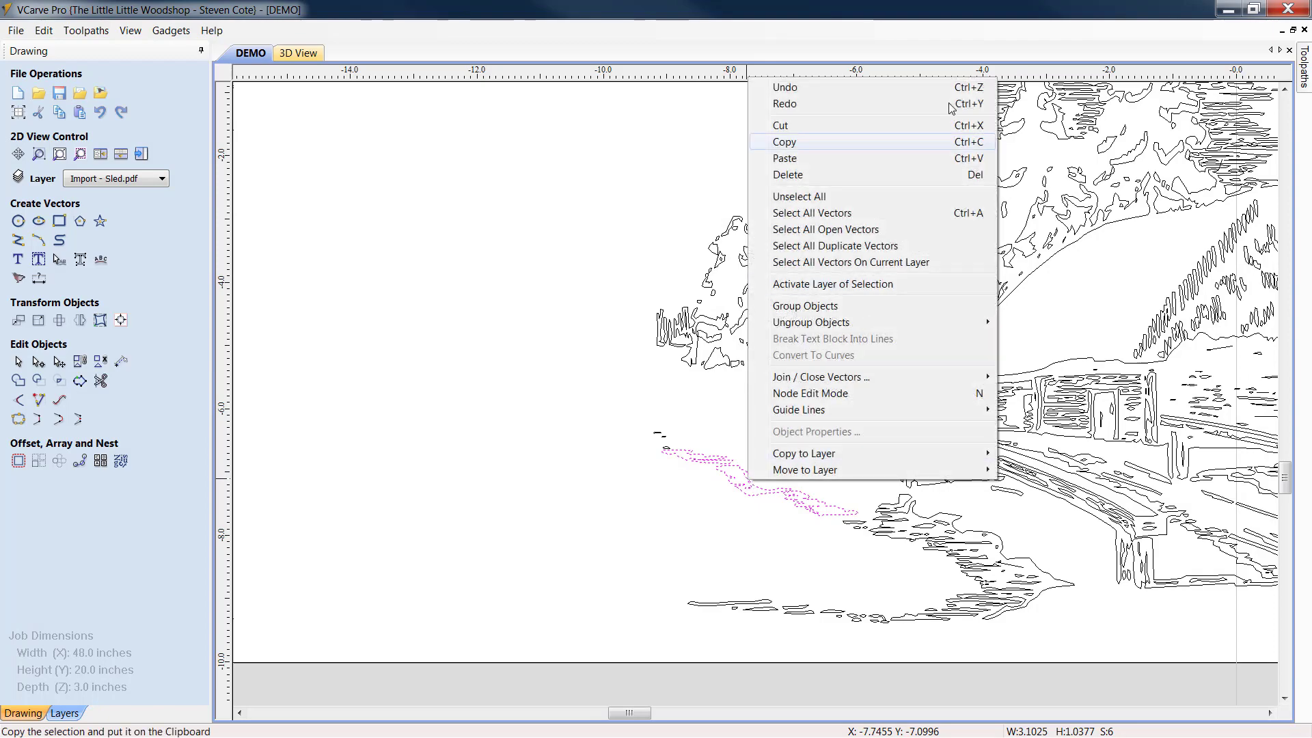
left_click(778, 142)
right_click(787, 464)
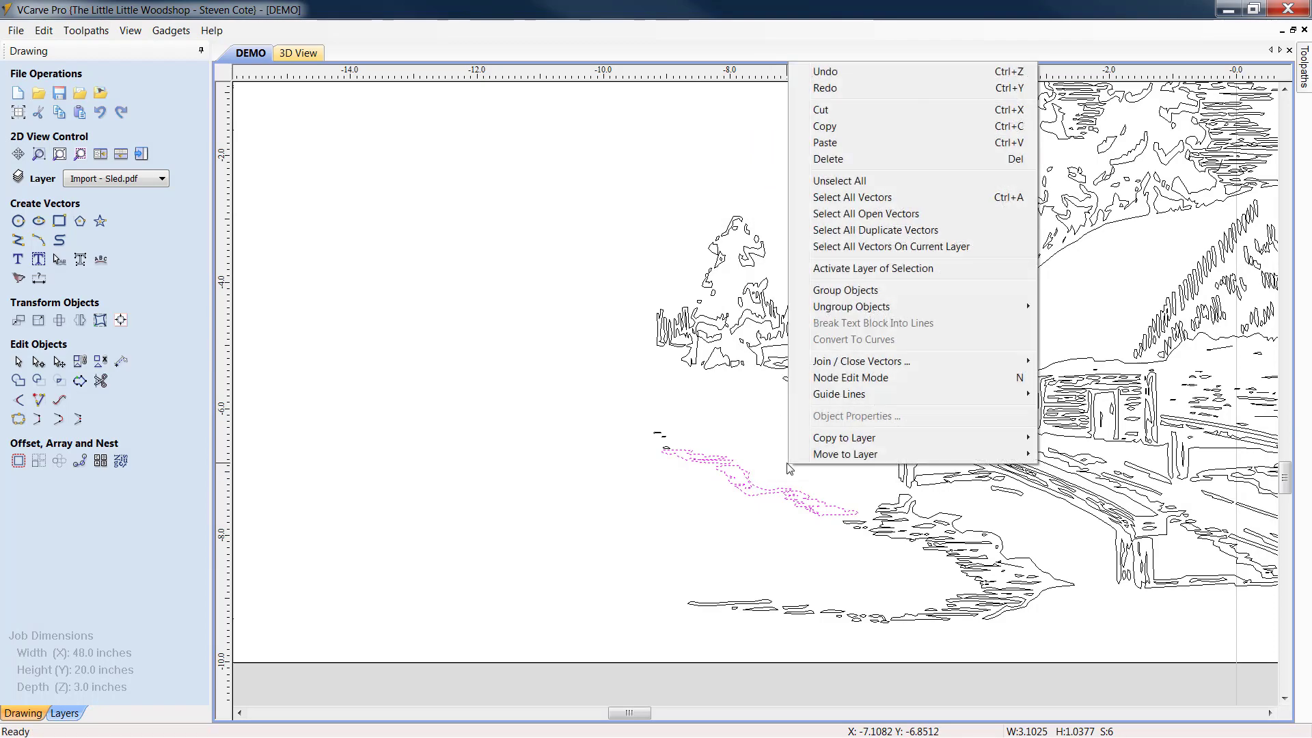
left_click(827, 144)
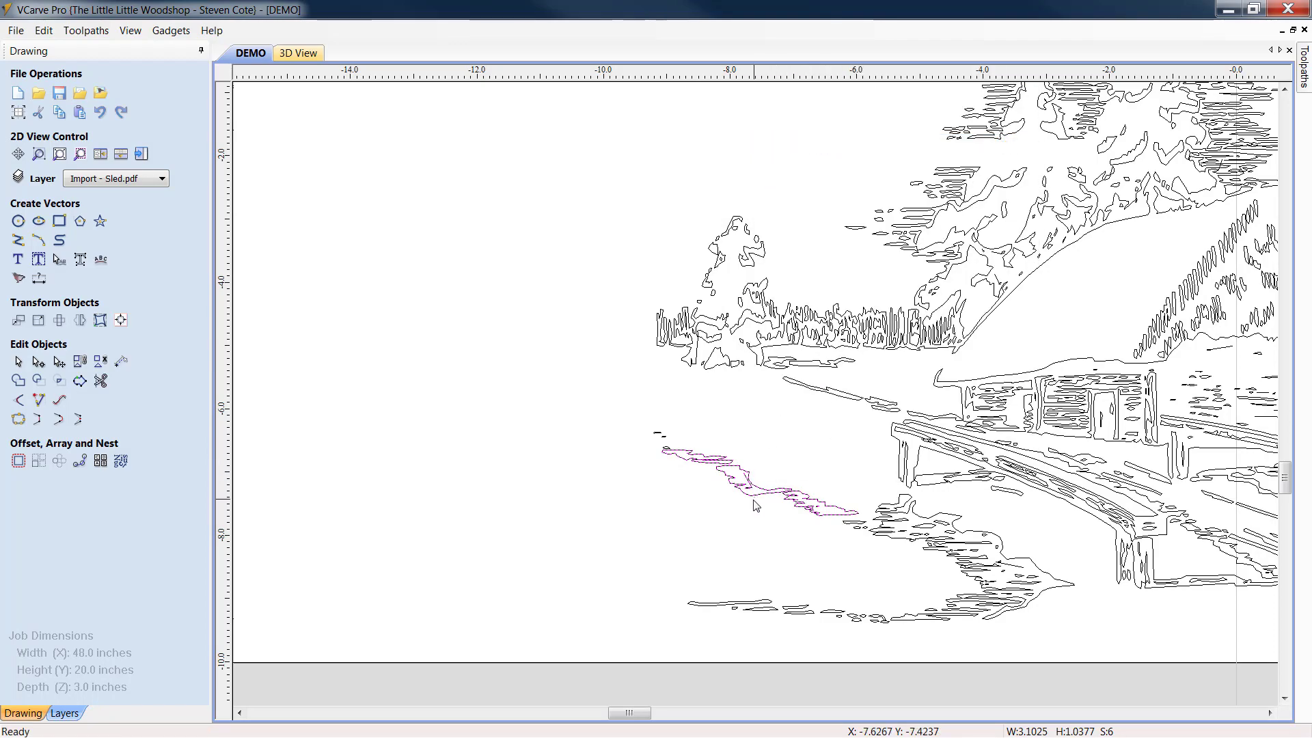
Enlarge the duplicated shoreline to about 5.69 by 1.90 inches and place it between the bank sketch and the small tree
scroll(752, 491, "down", 5)
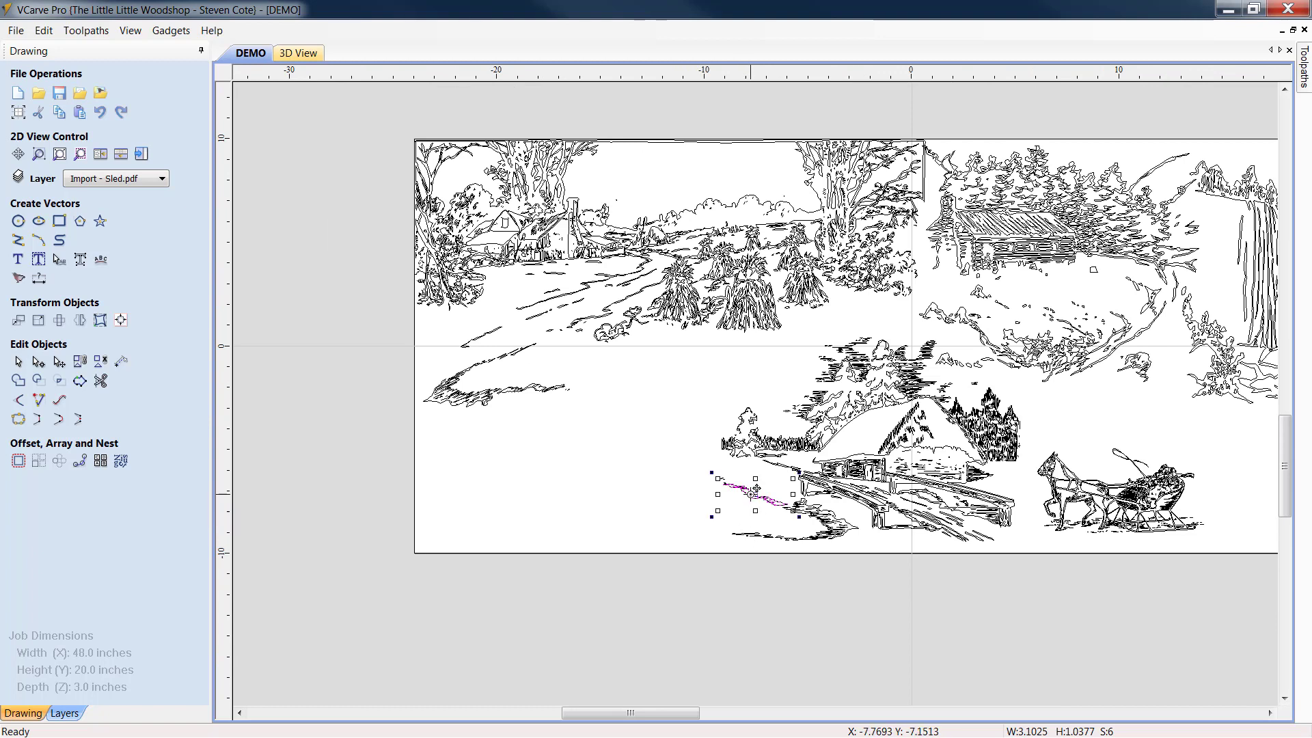
left_click(758, 488)
left_click_drag(759, 487, 575, 405)
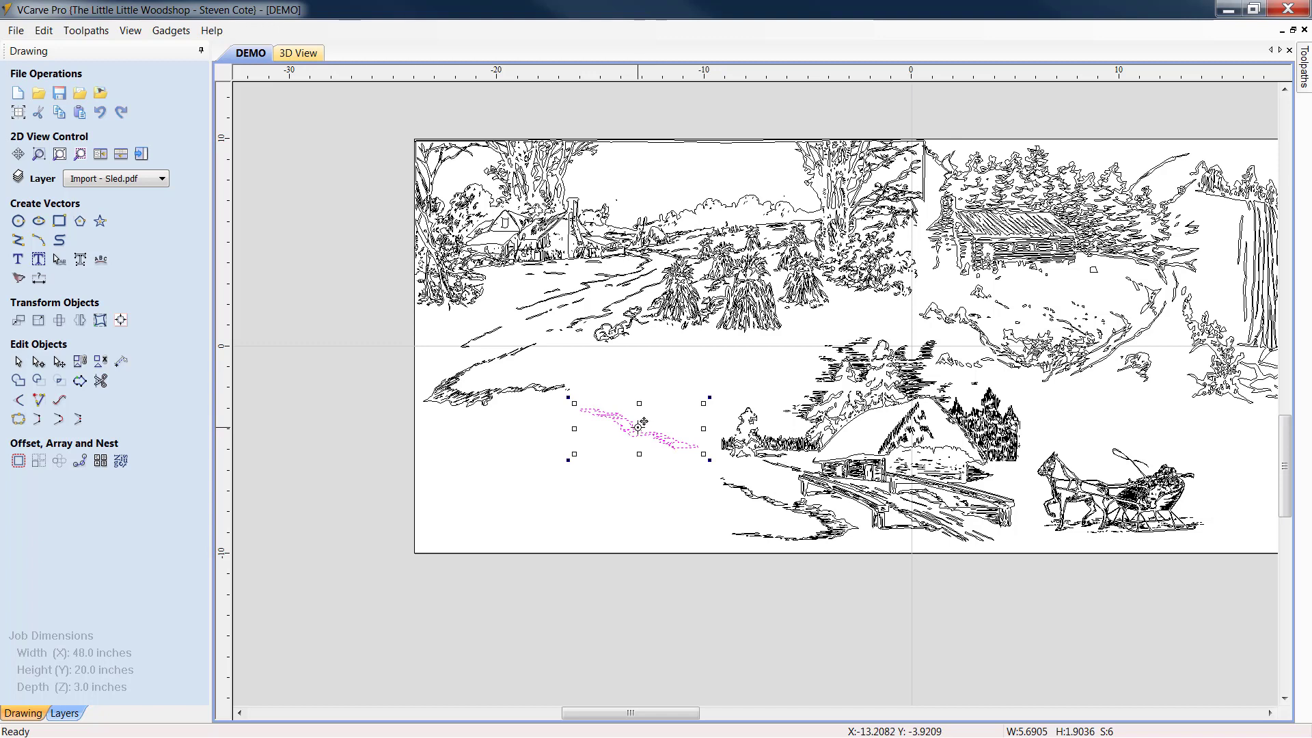
left_click_drag(641, 430, 654, 427)
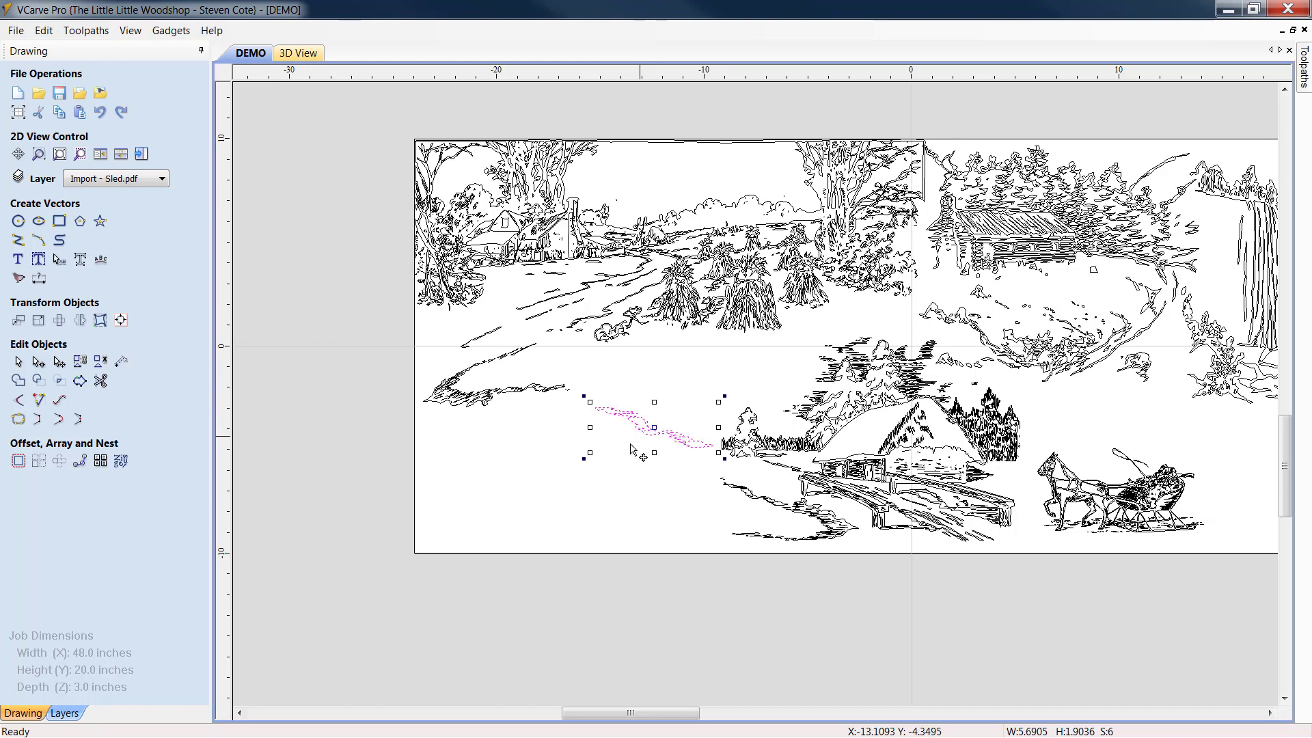
left_click(608, 454)
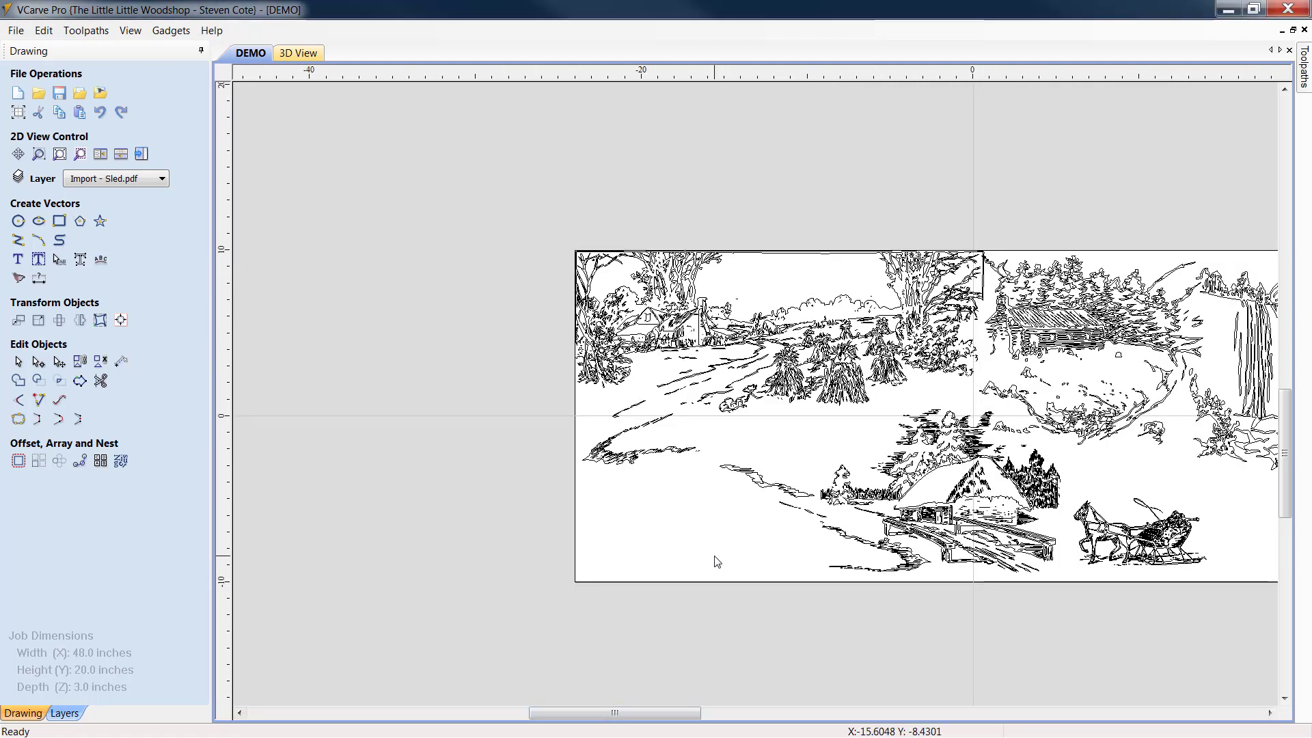
Delete the bush left of the waterfall's base together with its small leftover fragments
scroll(712, 556, "up", 4)
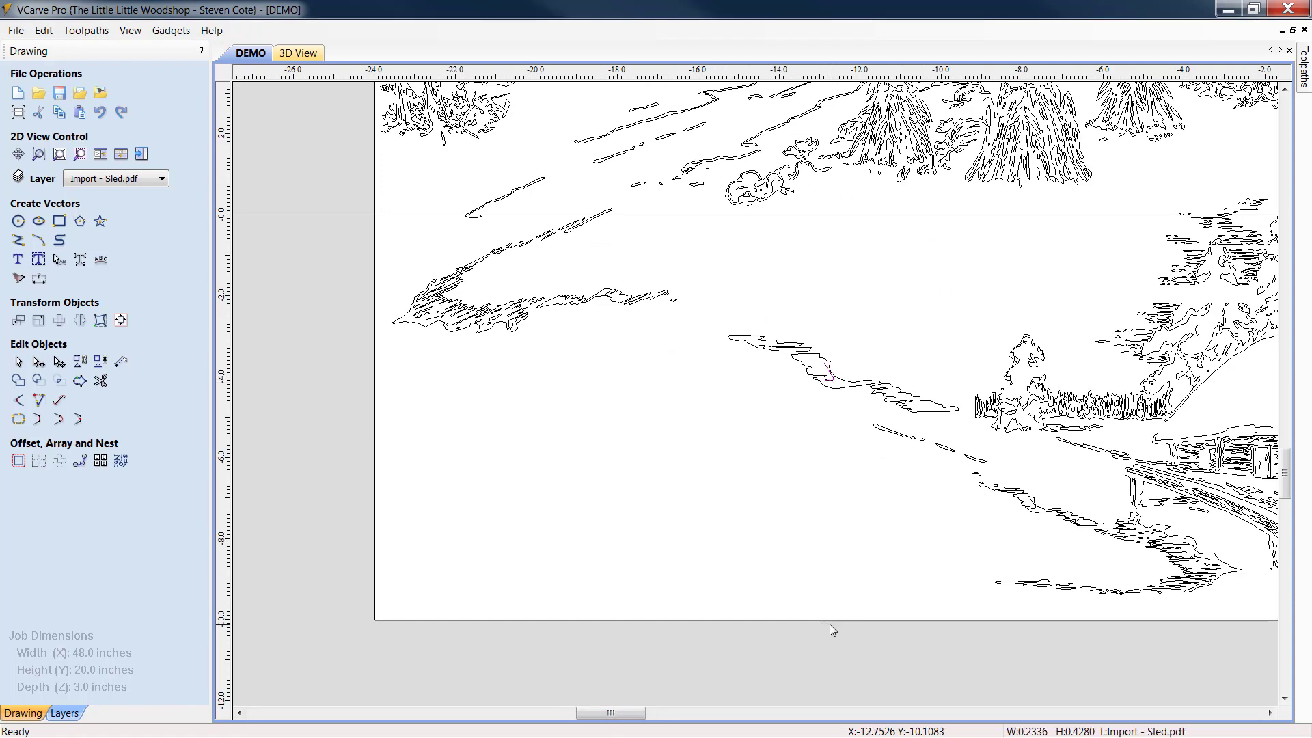
scroll(745, 475, "down", 4)
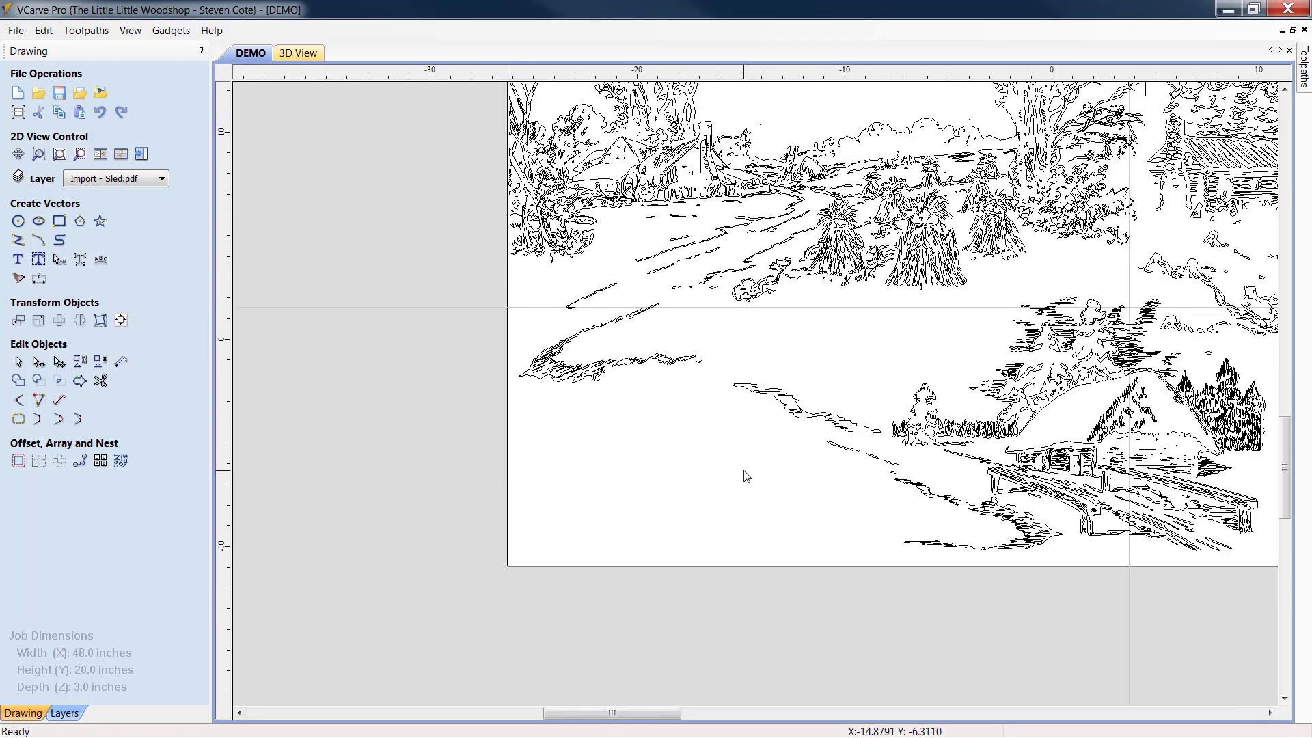
left_click(1269, 712)
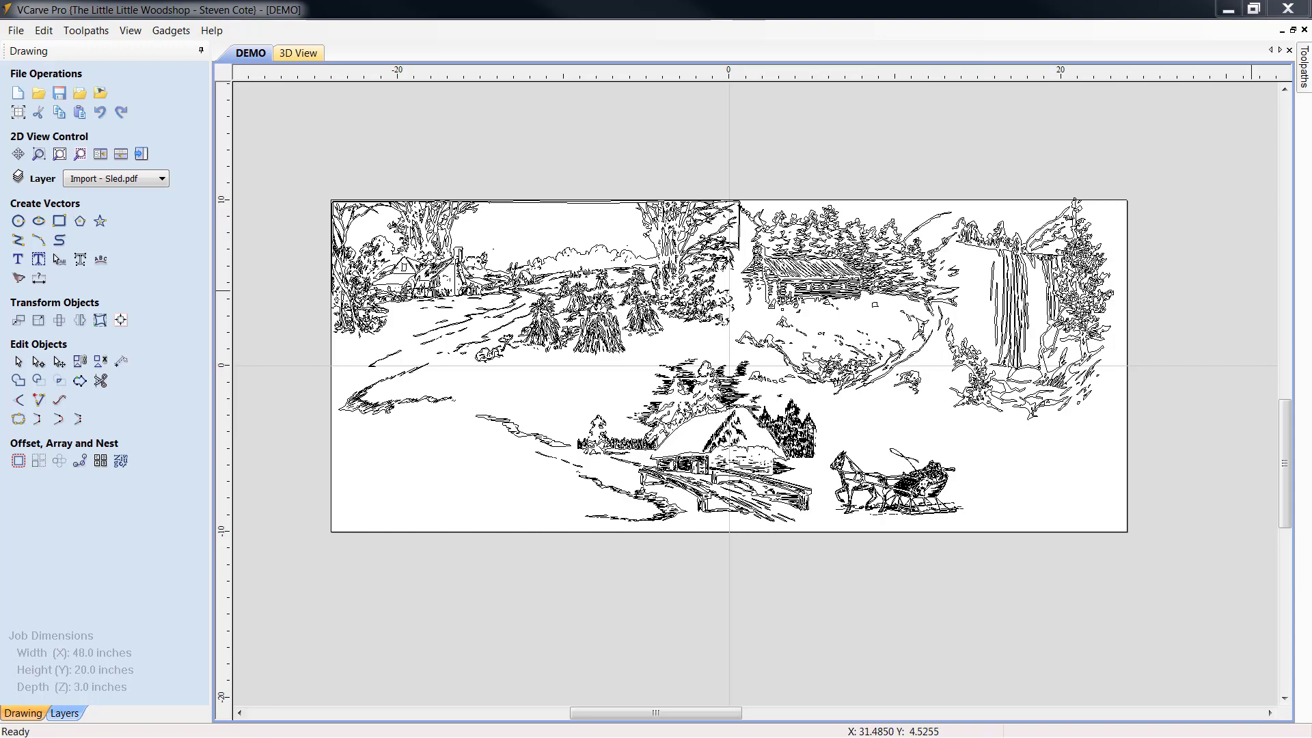
scroll(967, 325, "up", 5)
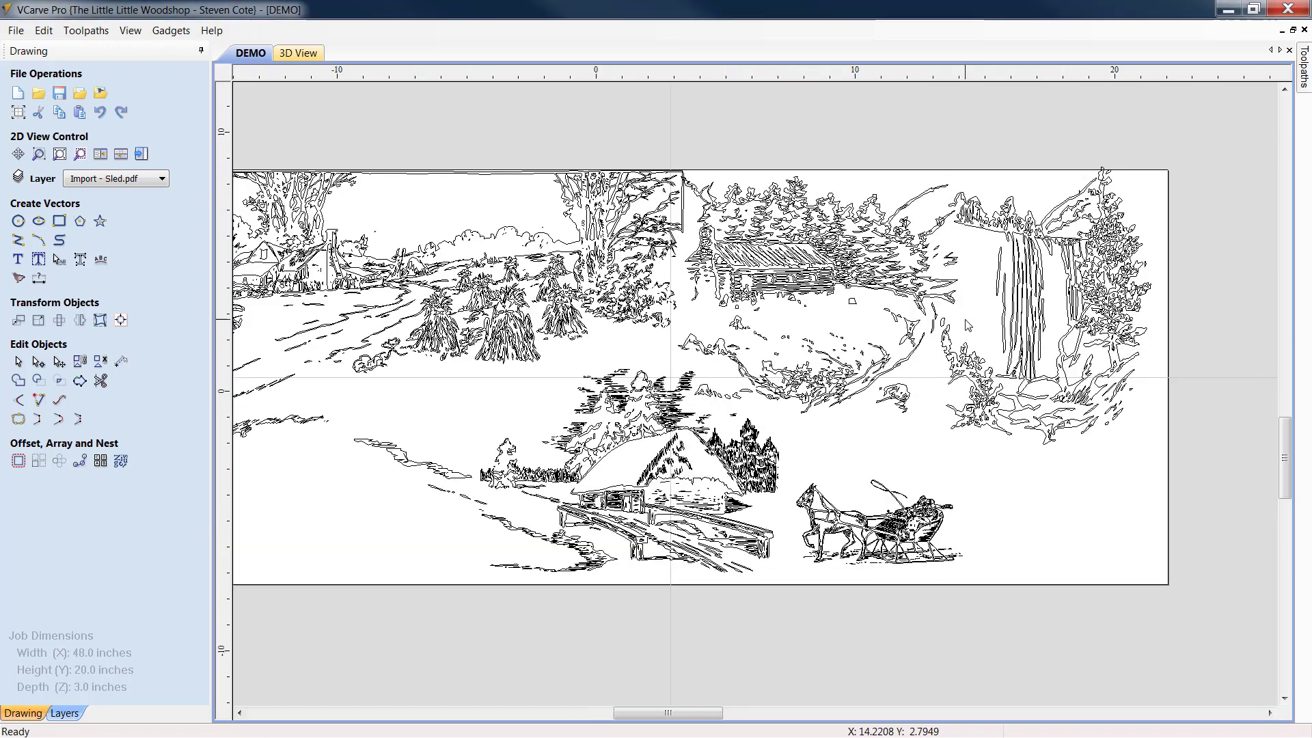
left_click_drag(1011, 623, 900, 315)
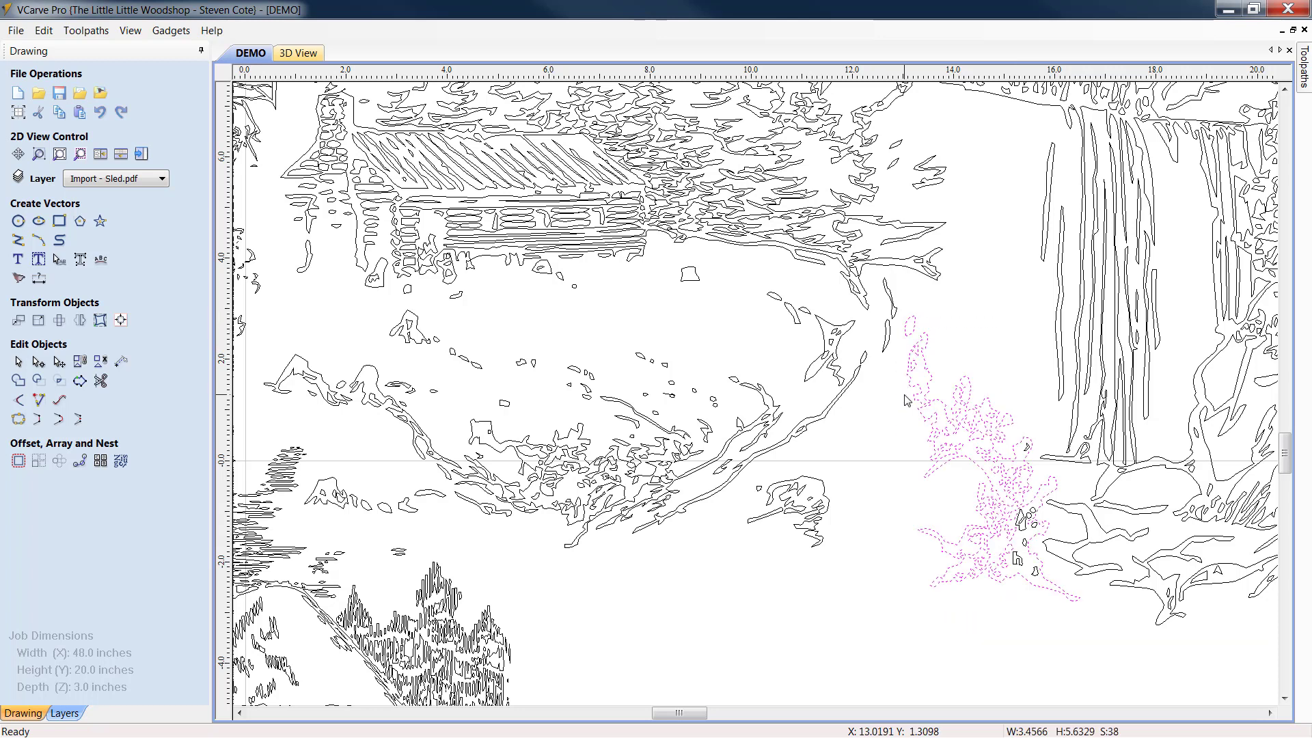
key("Delete")
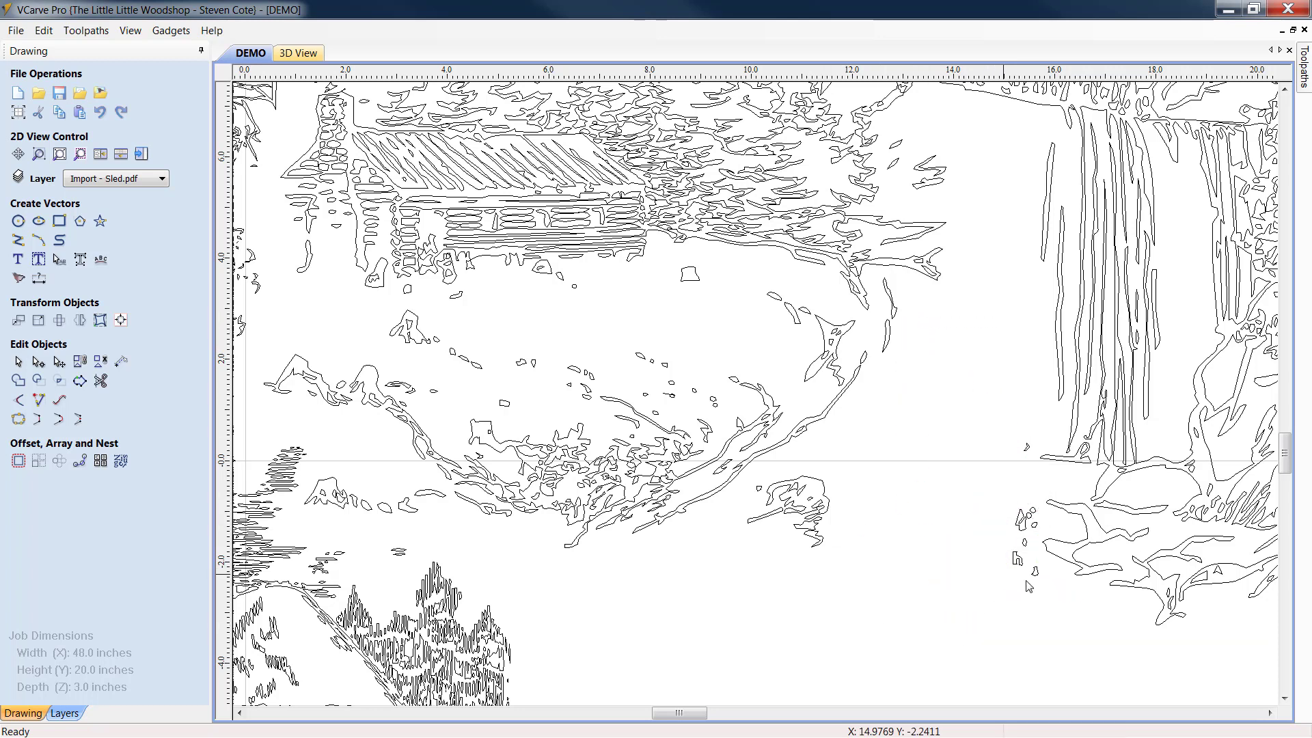
left_click_drag(1009, 558, 1020, 438)
key("Delete")
key("Delete")
Duplicate in place the six track-line vectors at the lower right end of the bridge road
scroll(854, 629, "down", 3)
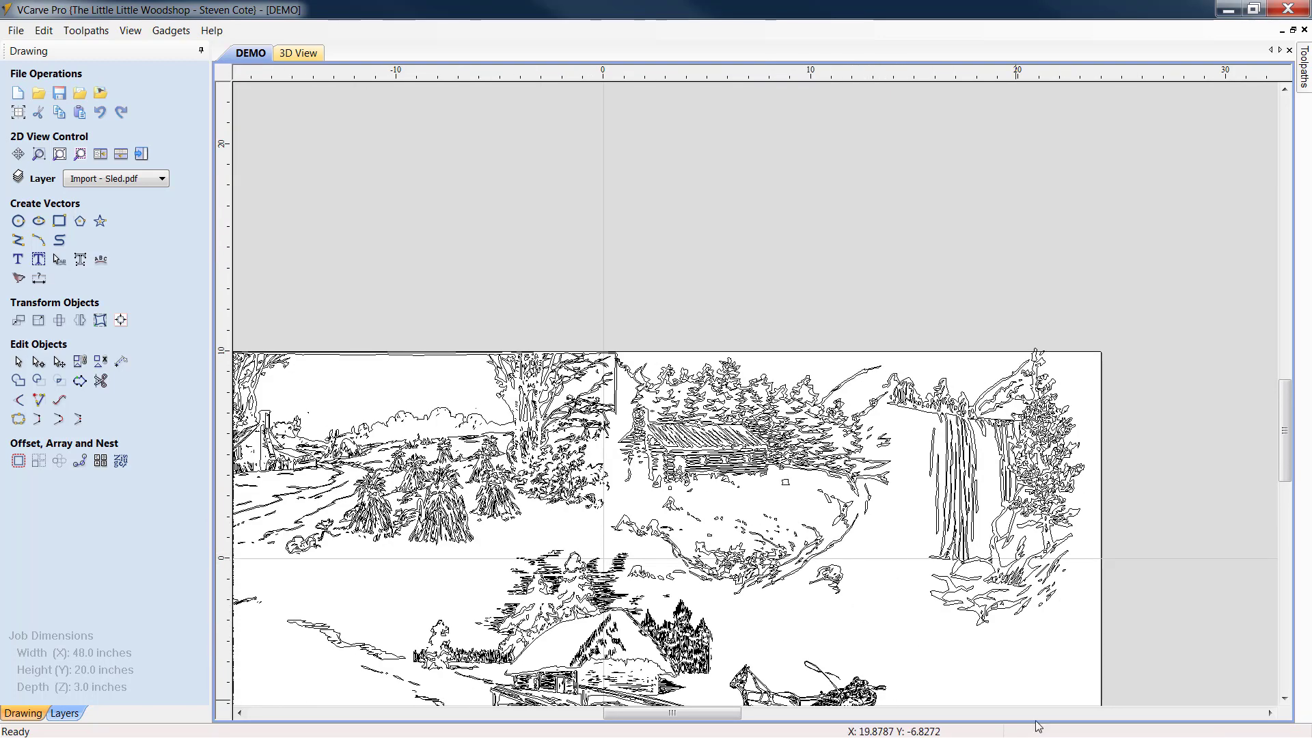
left_click(1285, 698)
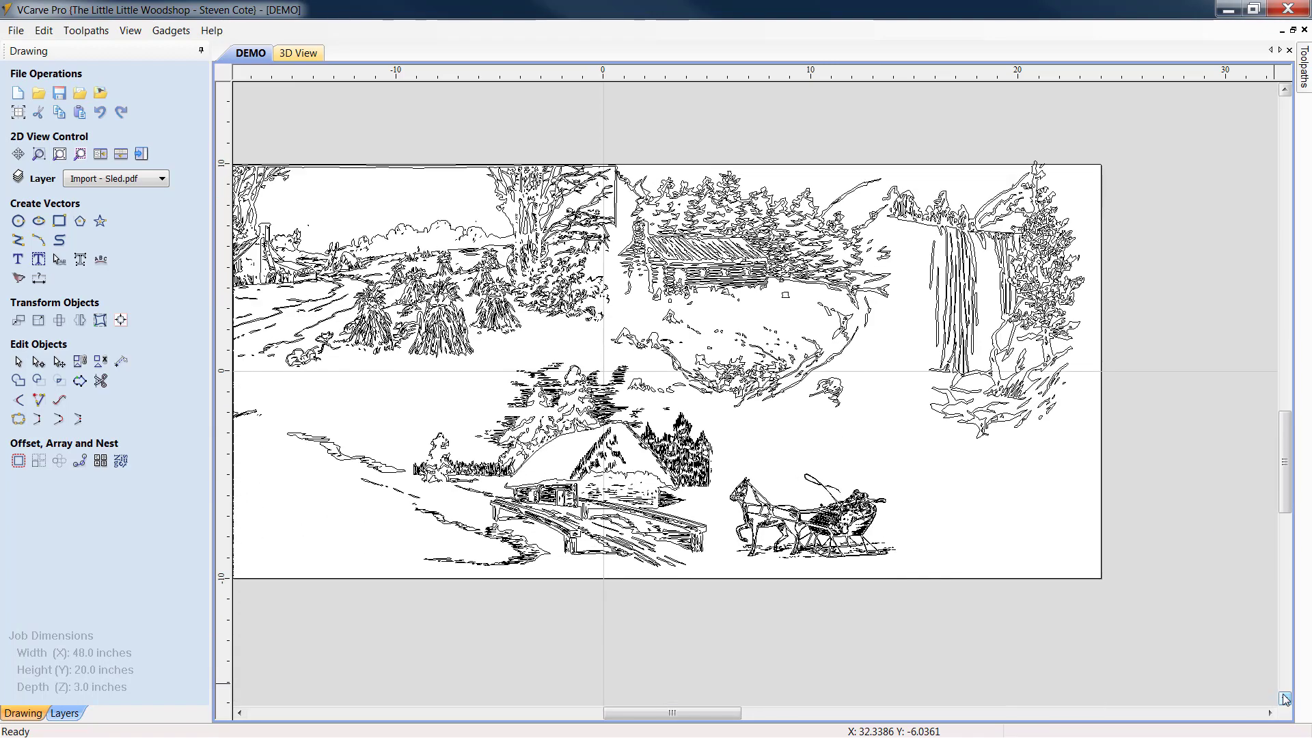
scroll(566, 596, "up", 4)
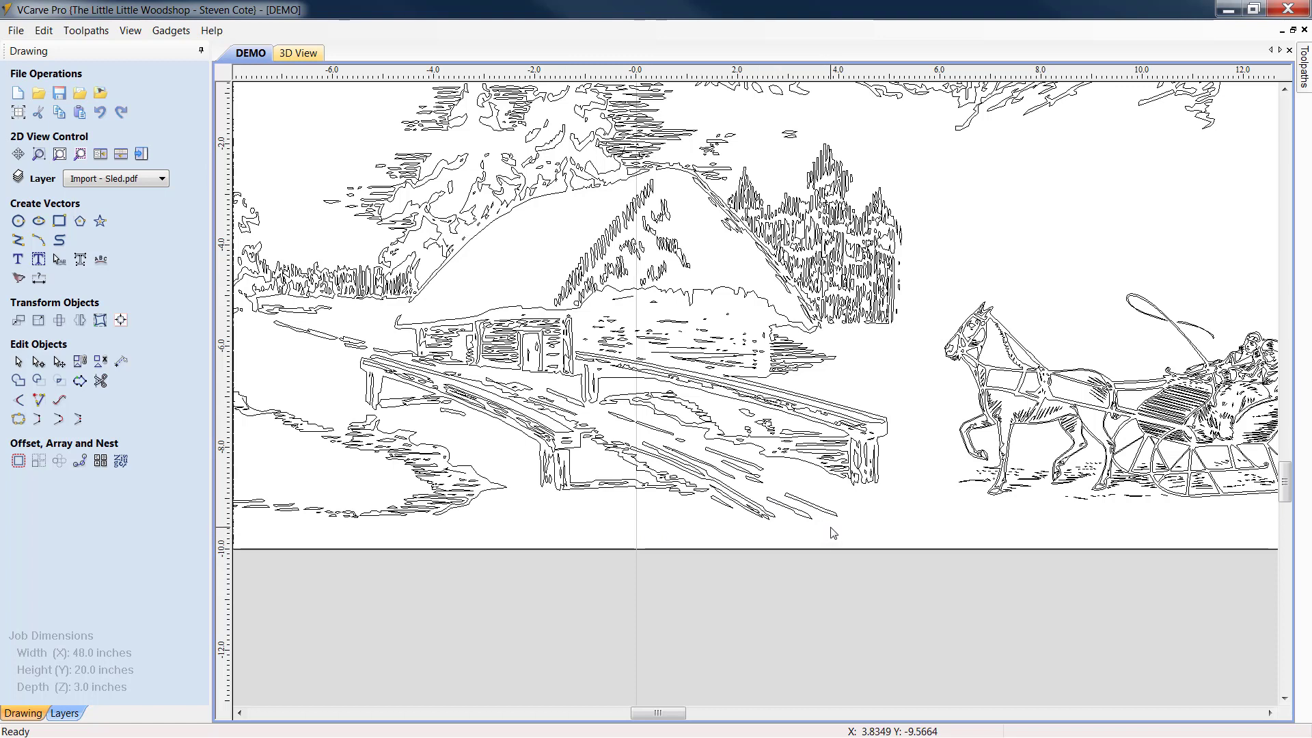
left_click(734, 466)
left_click(754, 473)
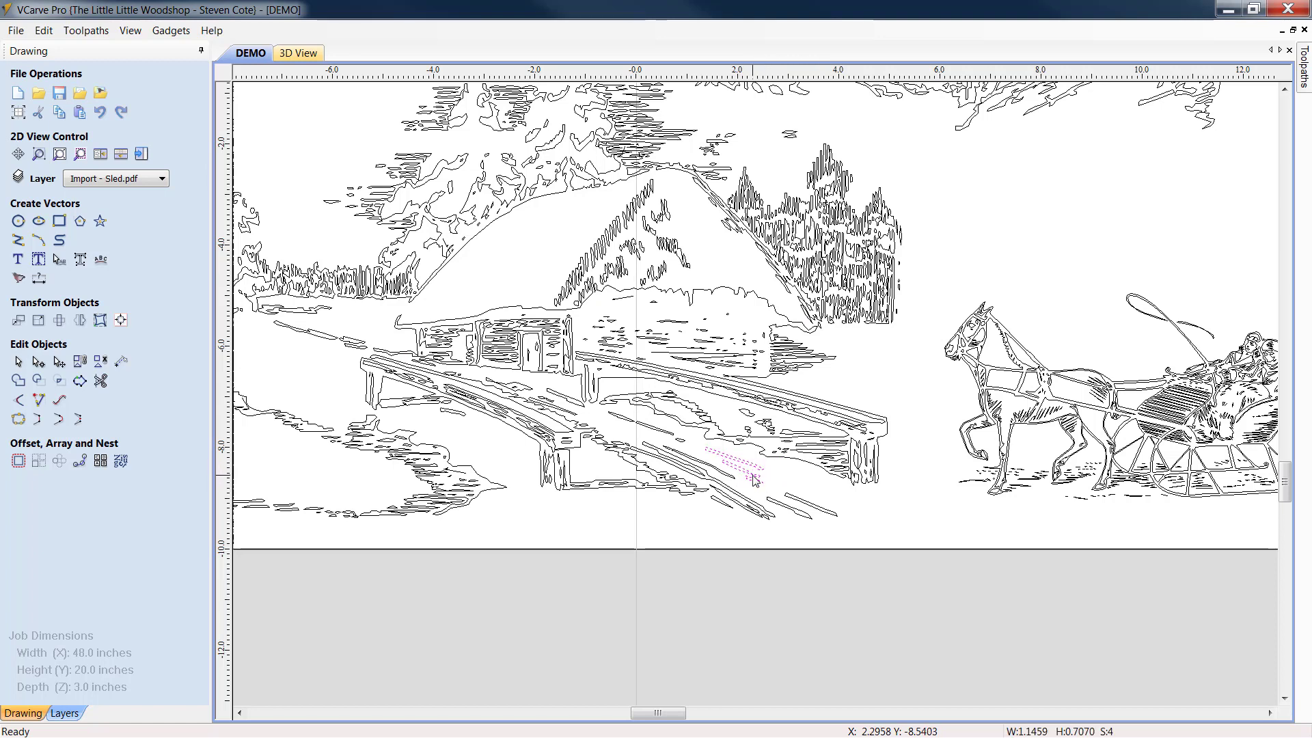
left_click(821, 511, "shift")
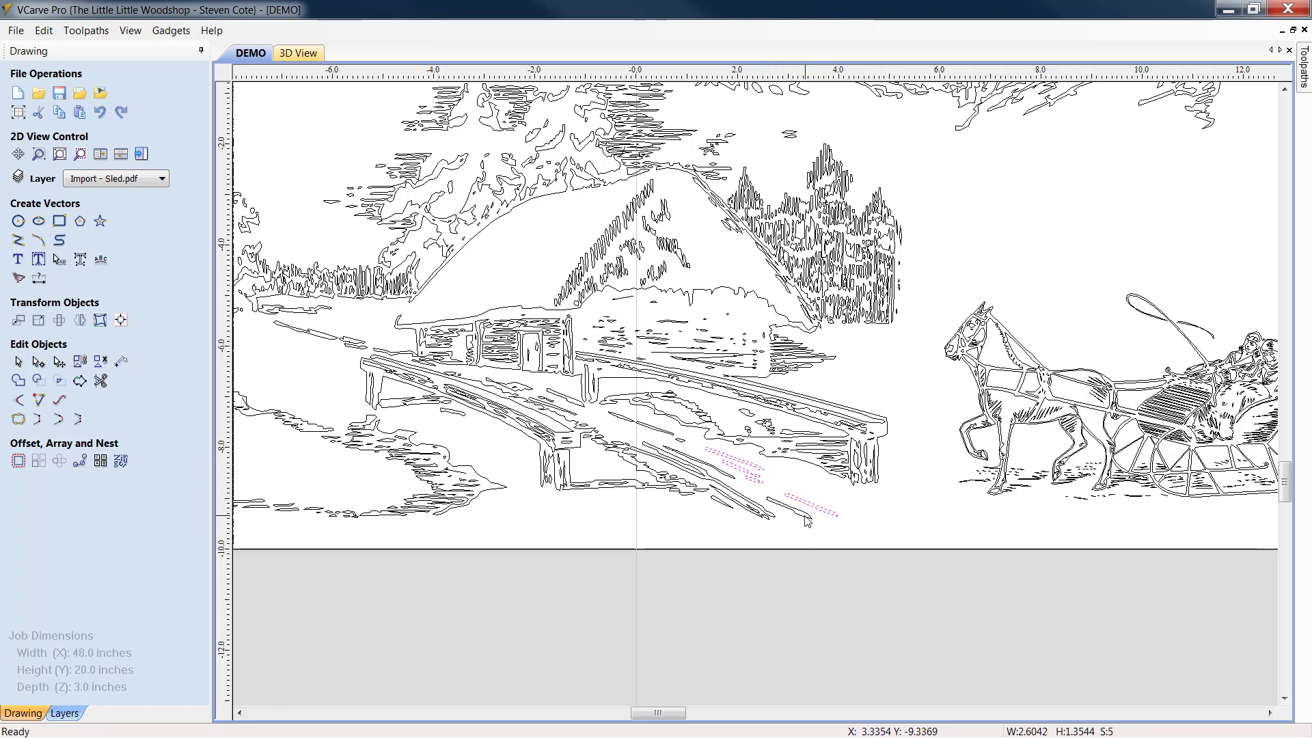
right_click(801, 520)
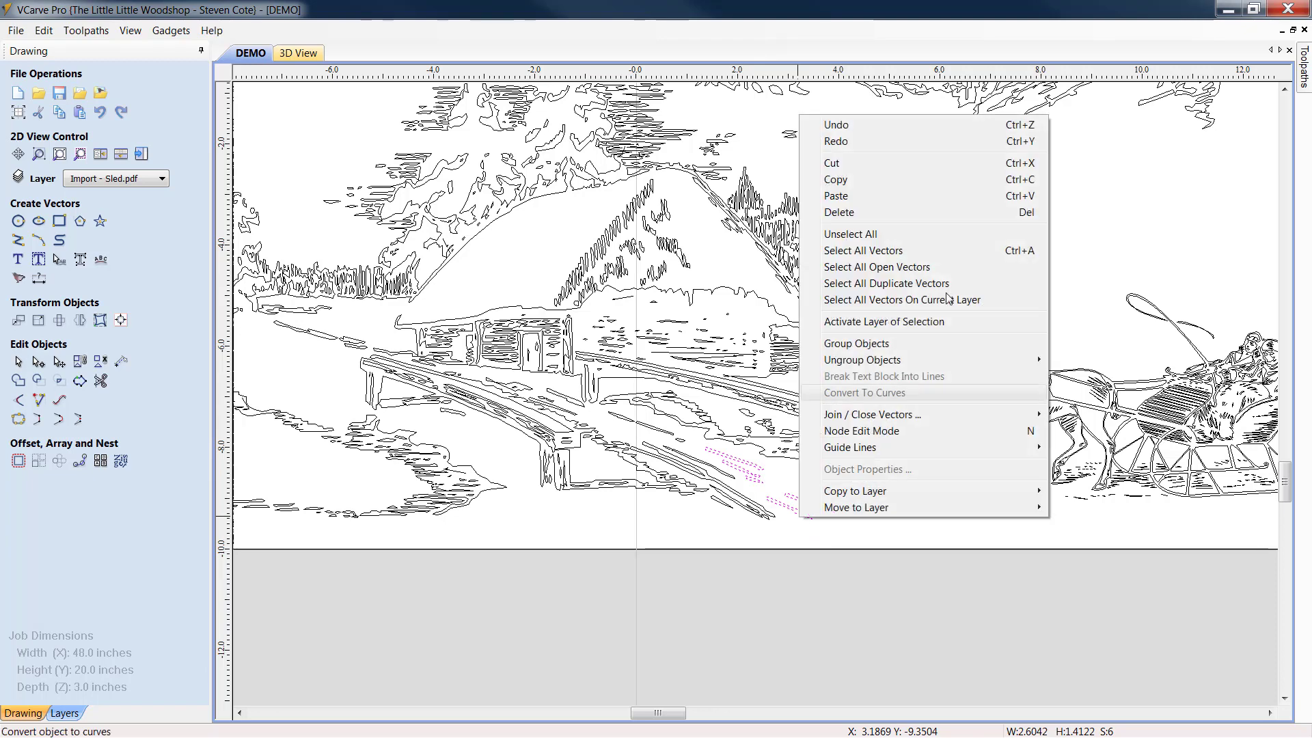
left_click(836, 180)
right_click(863, 507)
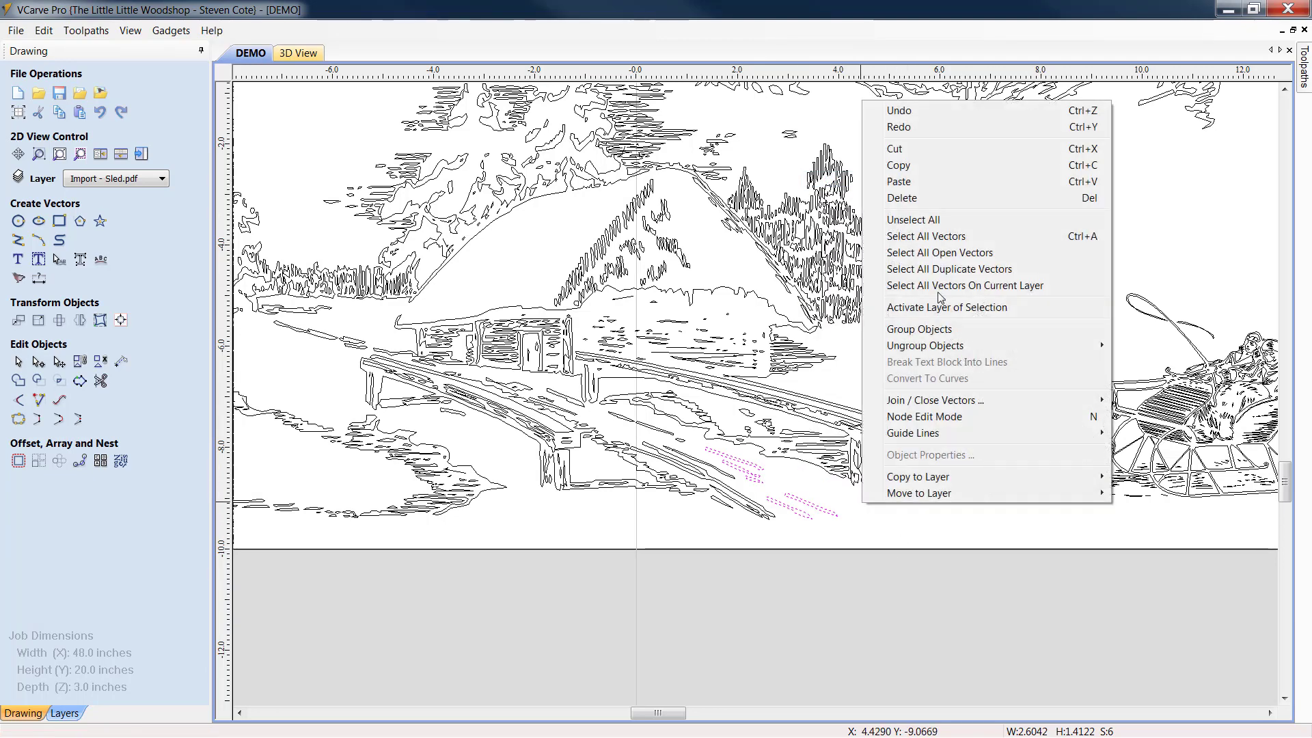
left_click(897, 182)
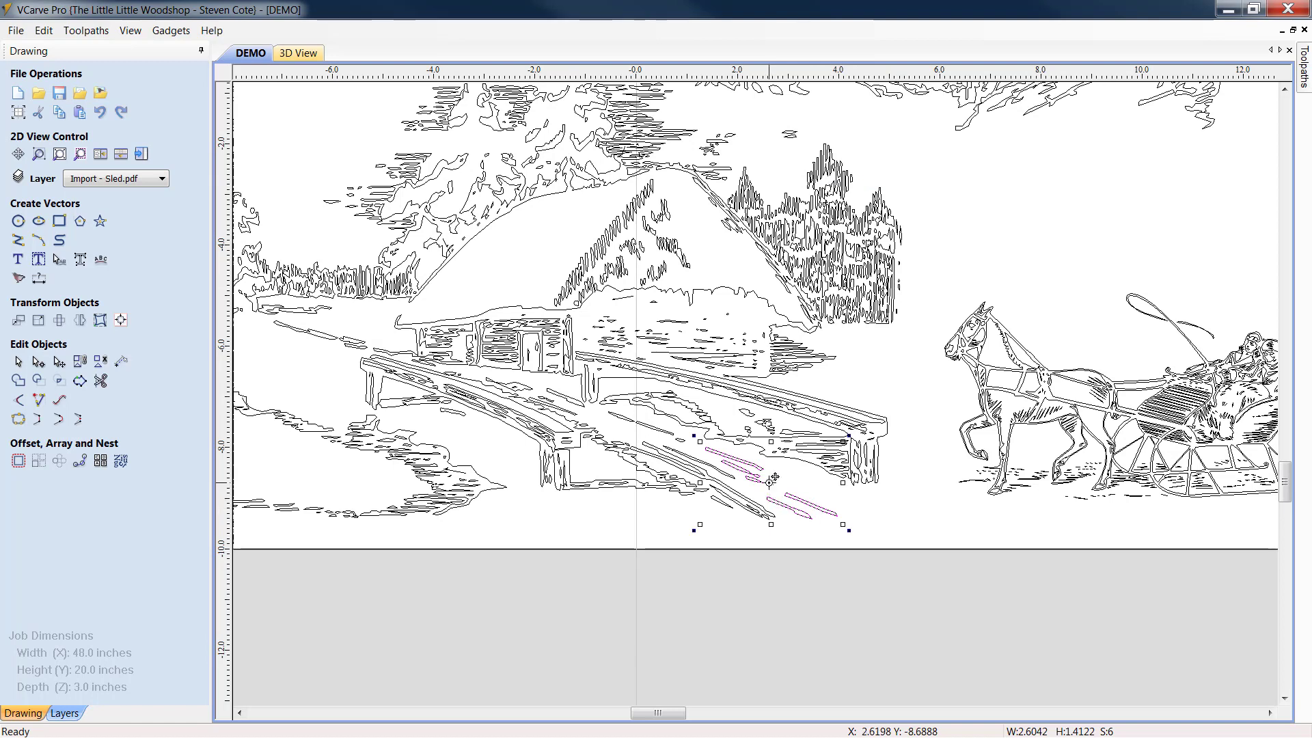
Rotate the duplicated track lines nearly horizontal, about 2.90 by 0.63 inches overall, and place them on the ground beneath the horse
left_click_drag(957, 537, 980, 585)
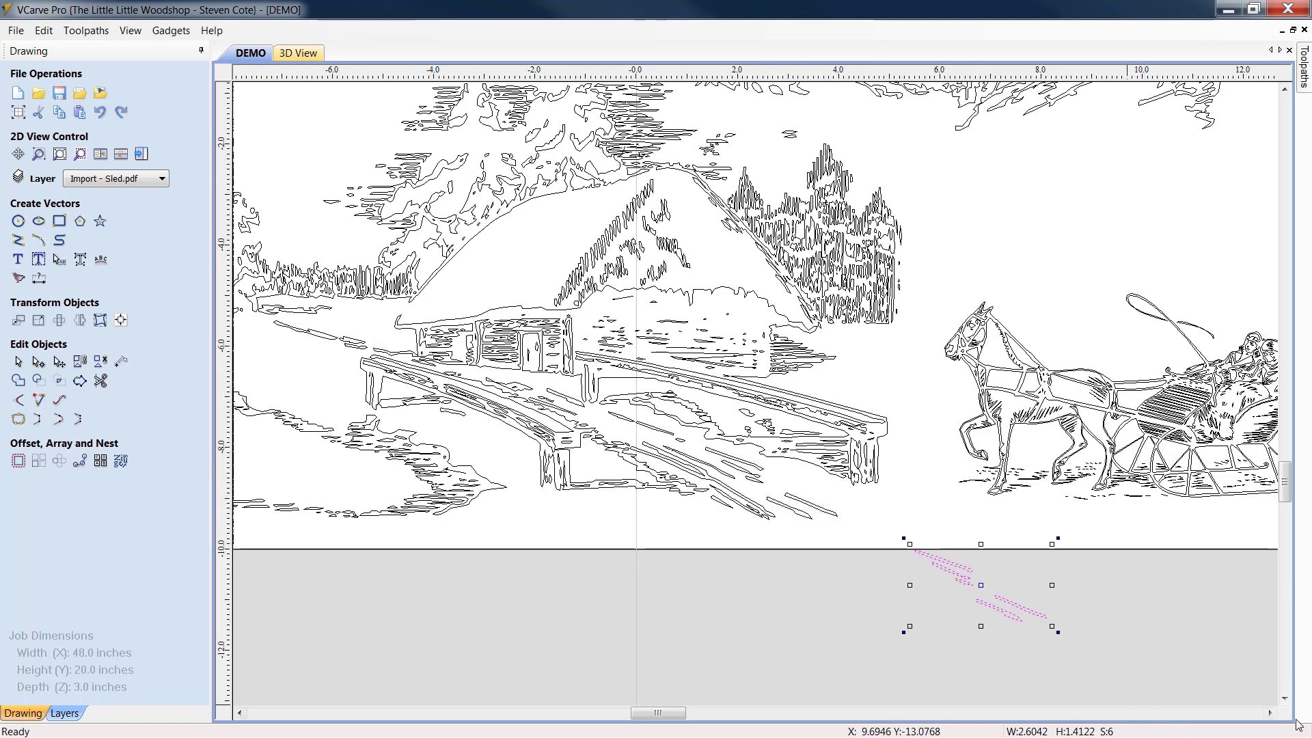
left_click(1269, 712)
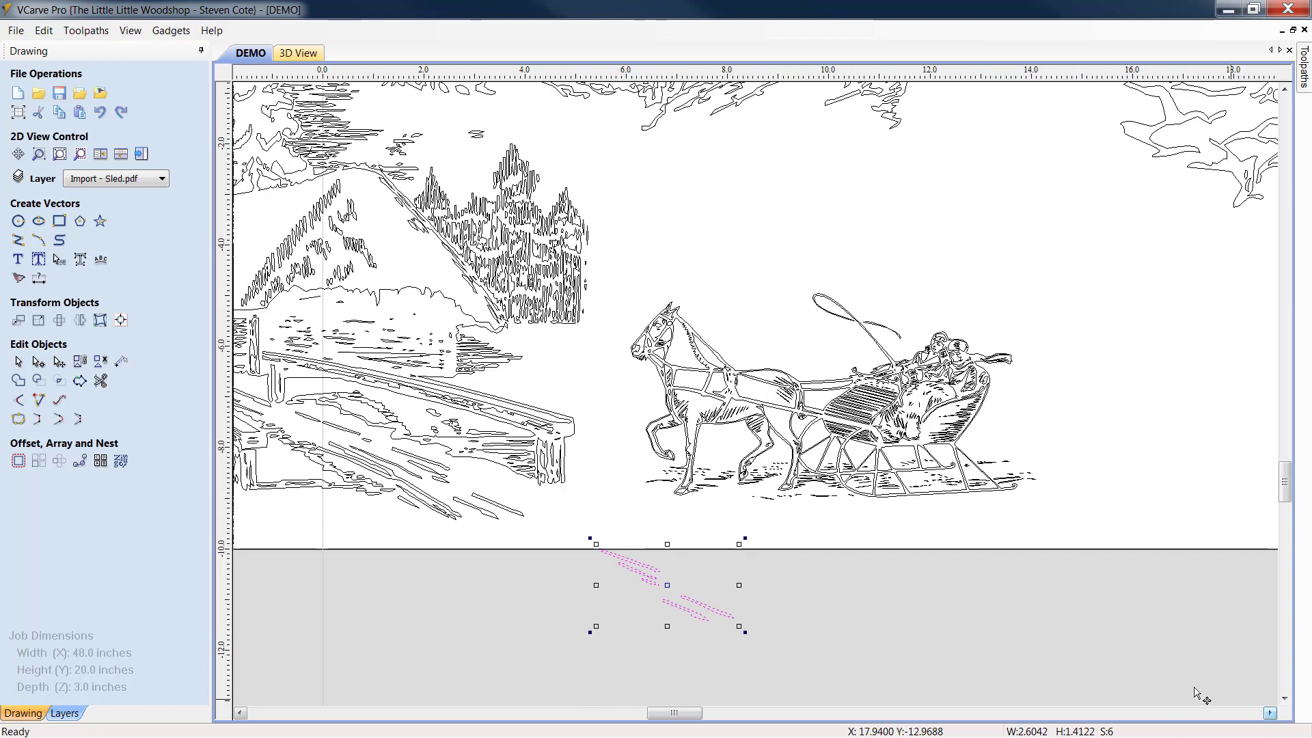
left_click_drag(746, 637, 761, 600)
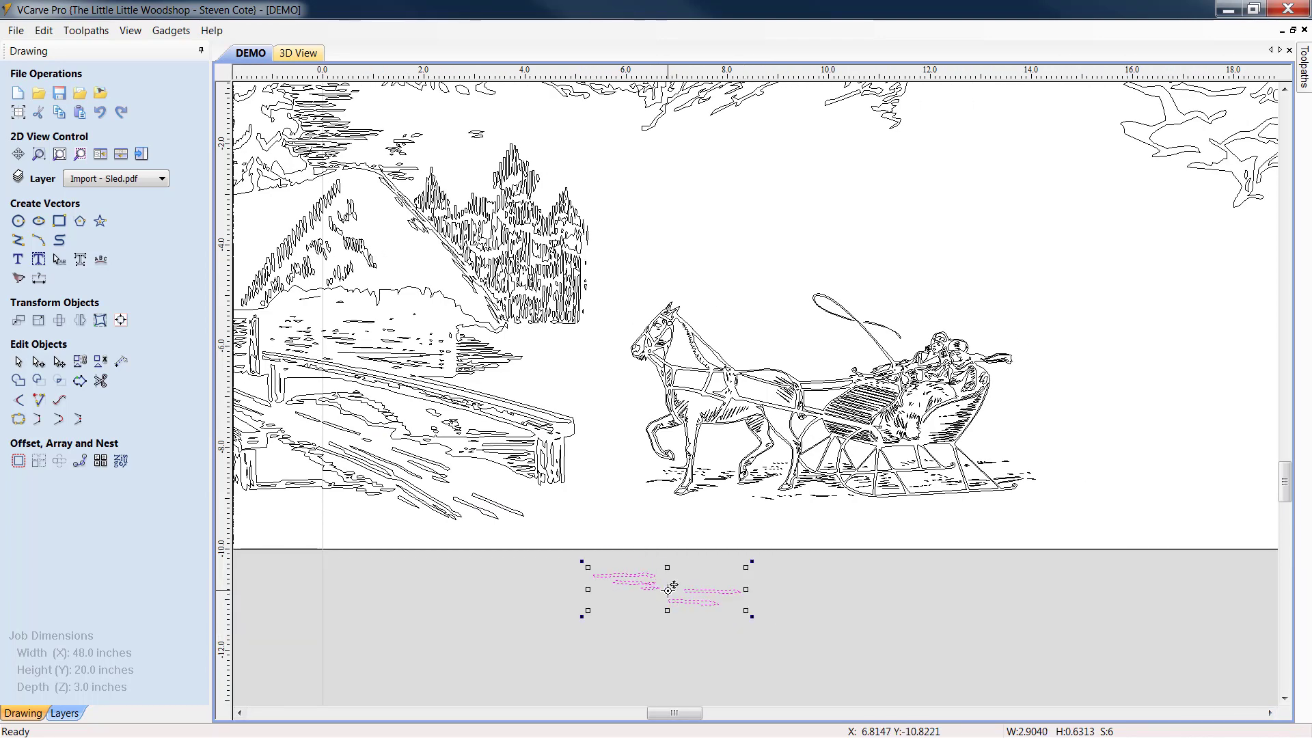
left_click_drag(669, 588, 796, 532)
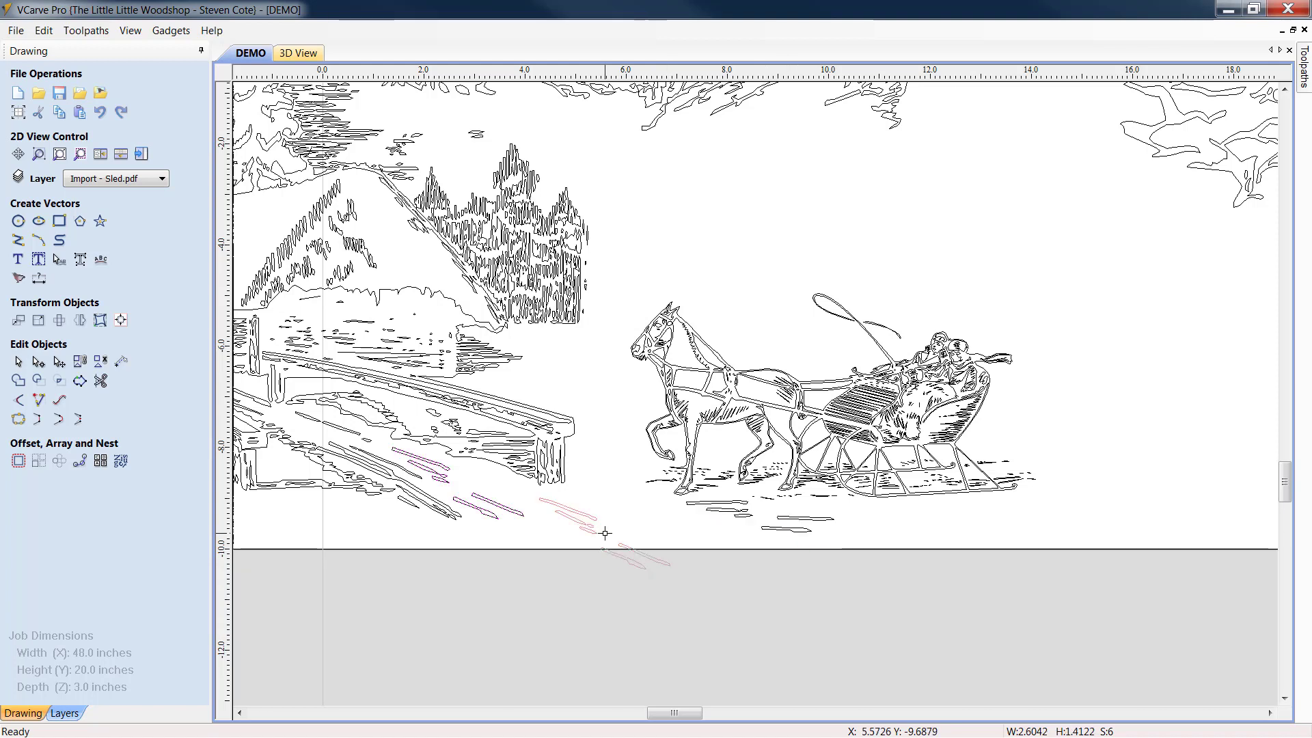
Place another copy of the track lines just beyond the end of the bridge road and rotate it slightly flatter
left_click_drag(604, 533, 605, 533)
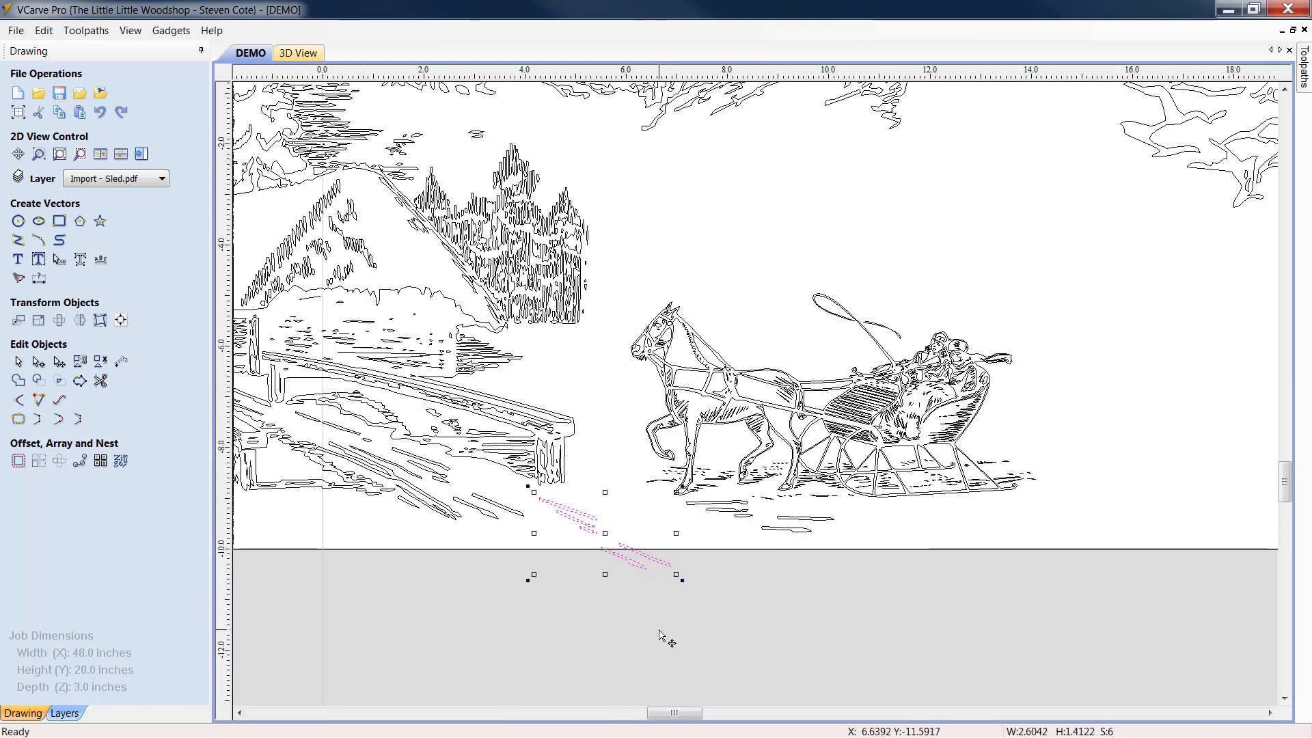
left_click_drag(682, 580, 697, 580)
left_click(618, 604)
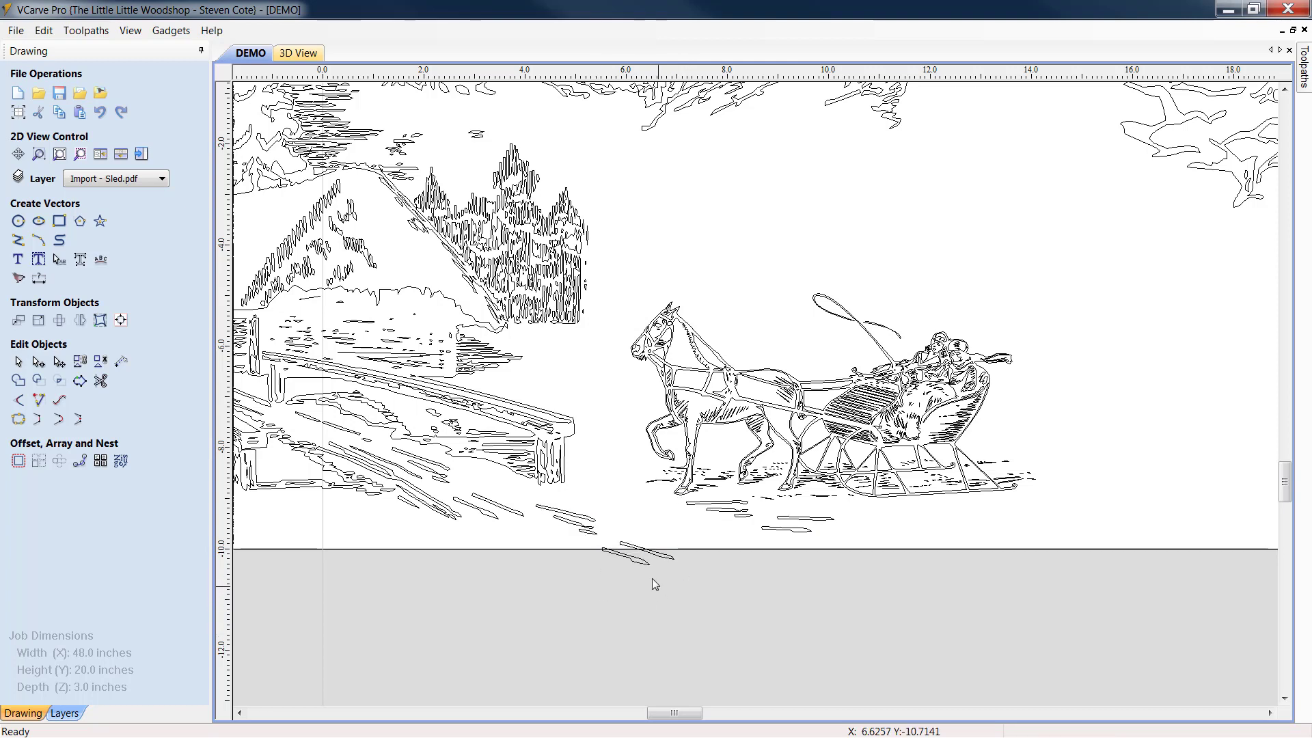
Move the copy's two lower track lines up in front of the horse and rotate them nearly horizontal
left_click(649, 562)
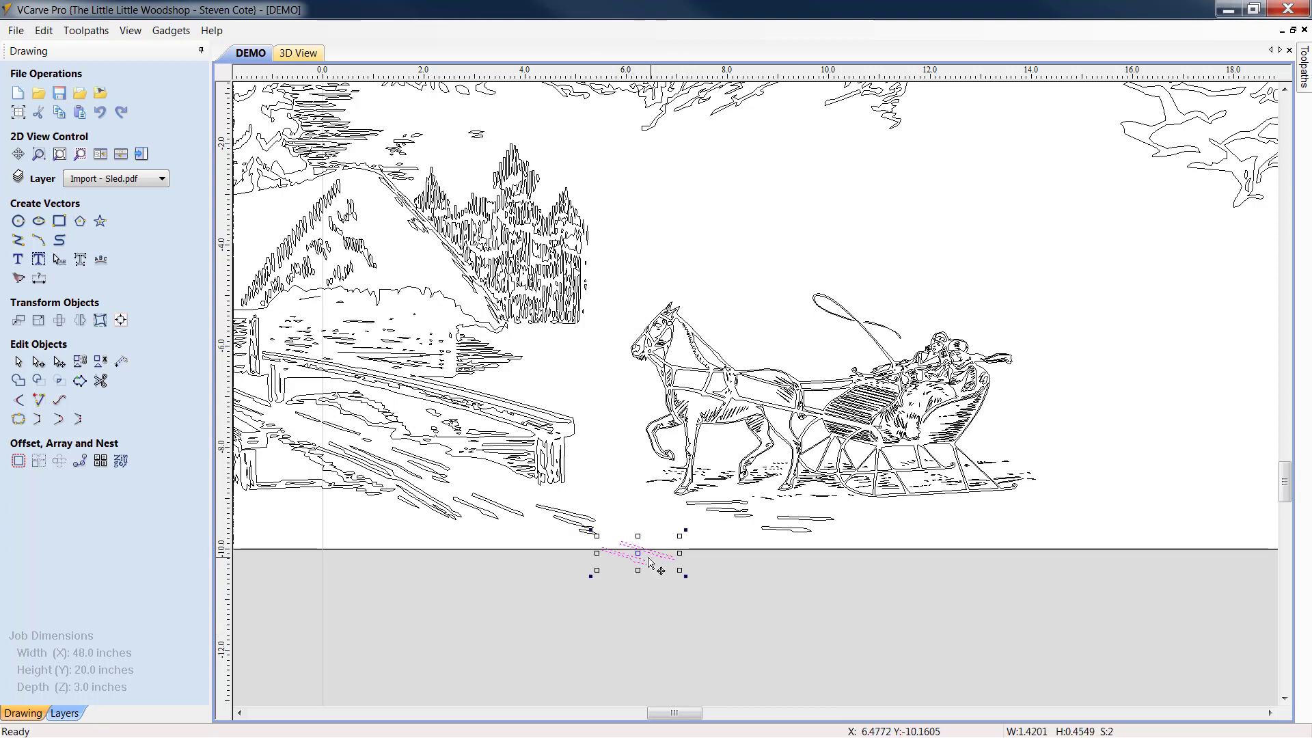
left_click_drag(646, 535, 656, 504)
left_click_drag(698, 543, 714, 534)
left_click(729, 588)
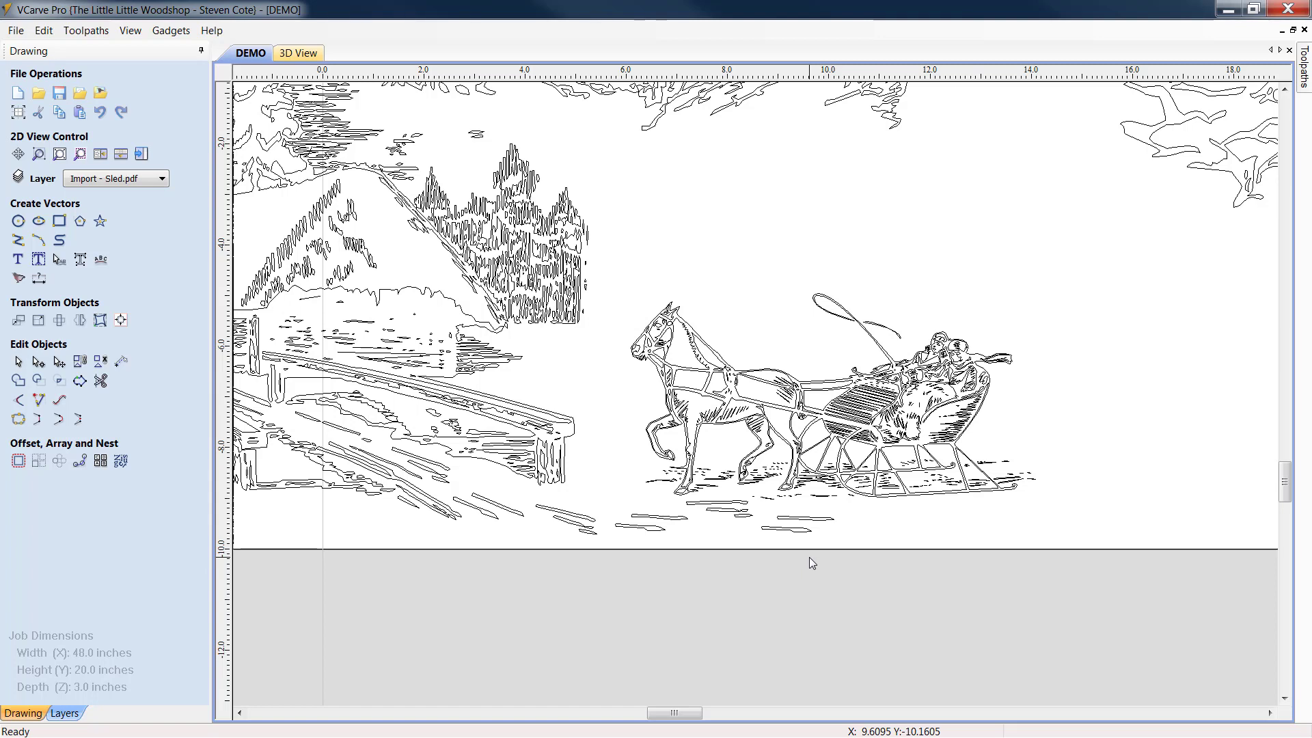
Move the short track line on the bridge road into the gap near the right-hand bridge post
left_click(426, 471)
left_click_drag(426, 471, 488, 485)
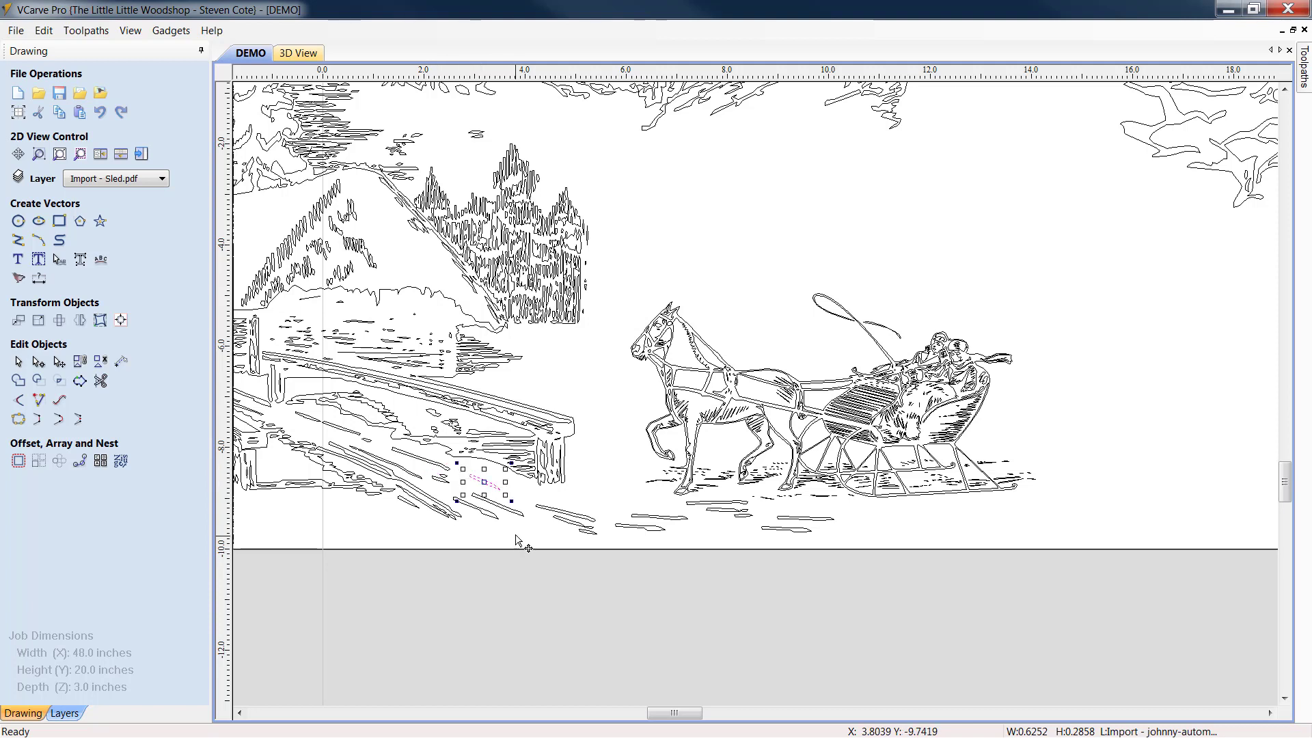
left_click(500, 596)
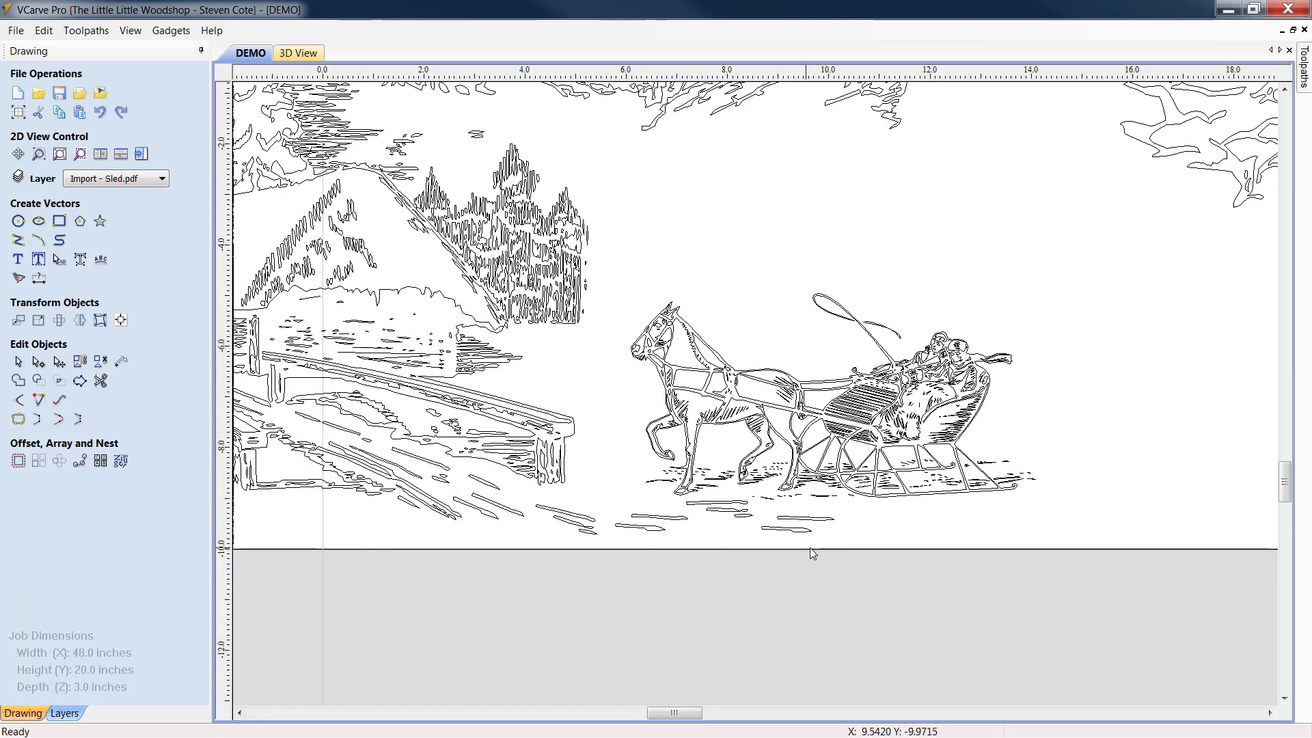
Duplicate the eight track lines beneath the horse and place the copy on the ground below and behind the sled
left_click_drag(809, 546, 664, 523)
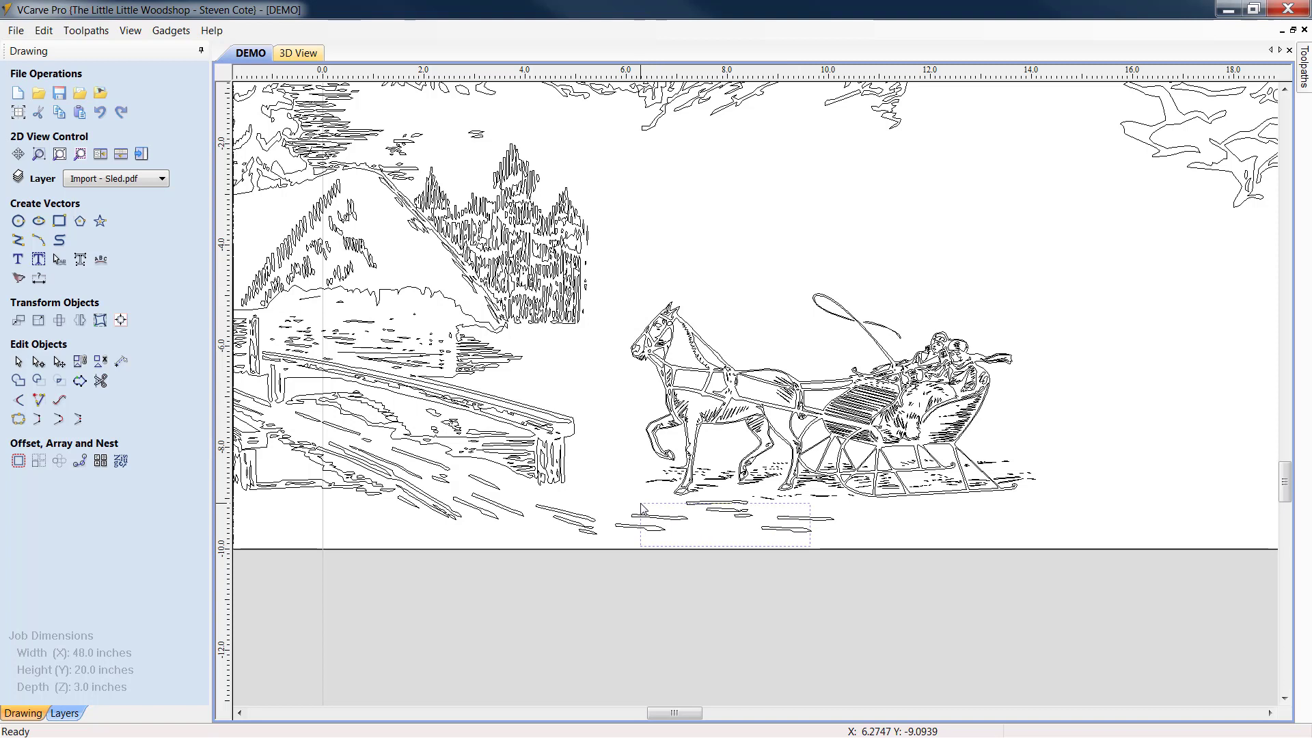
right_click(742, 527)
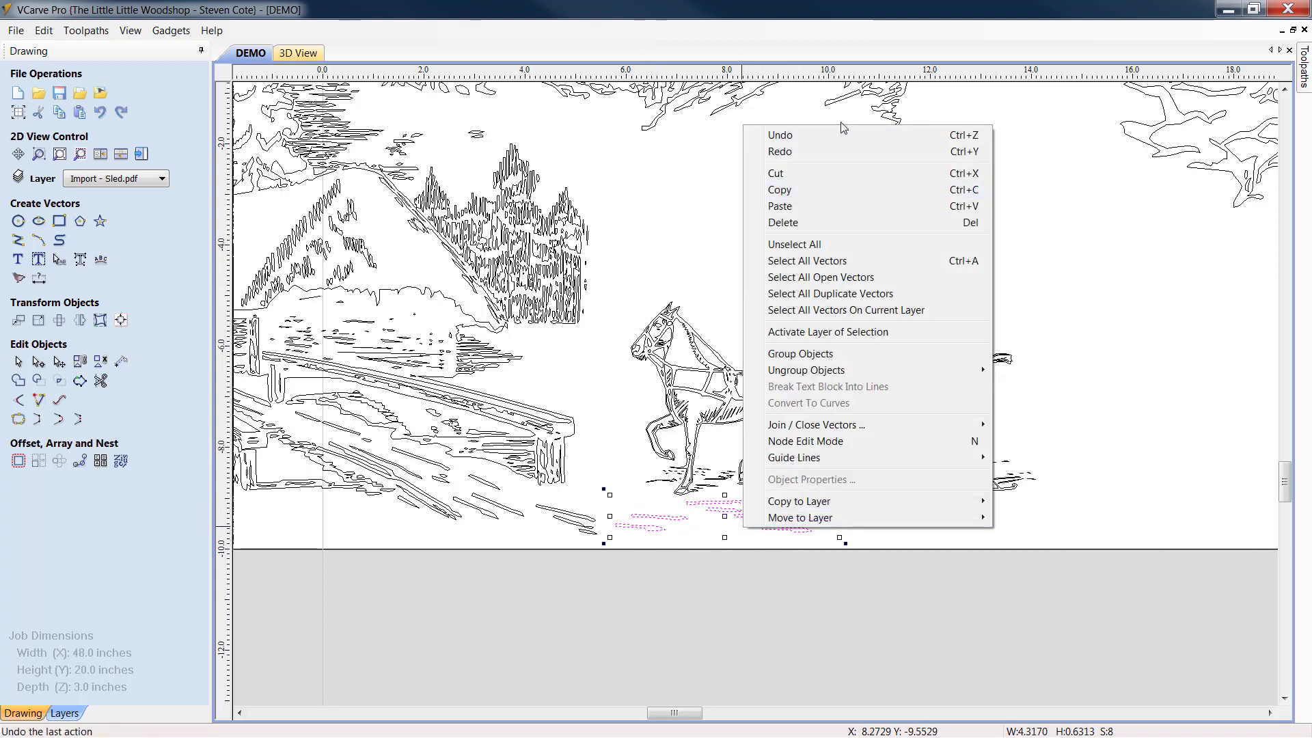
left_click(790, 192)
right_click(704, 521)
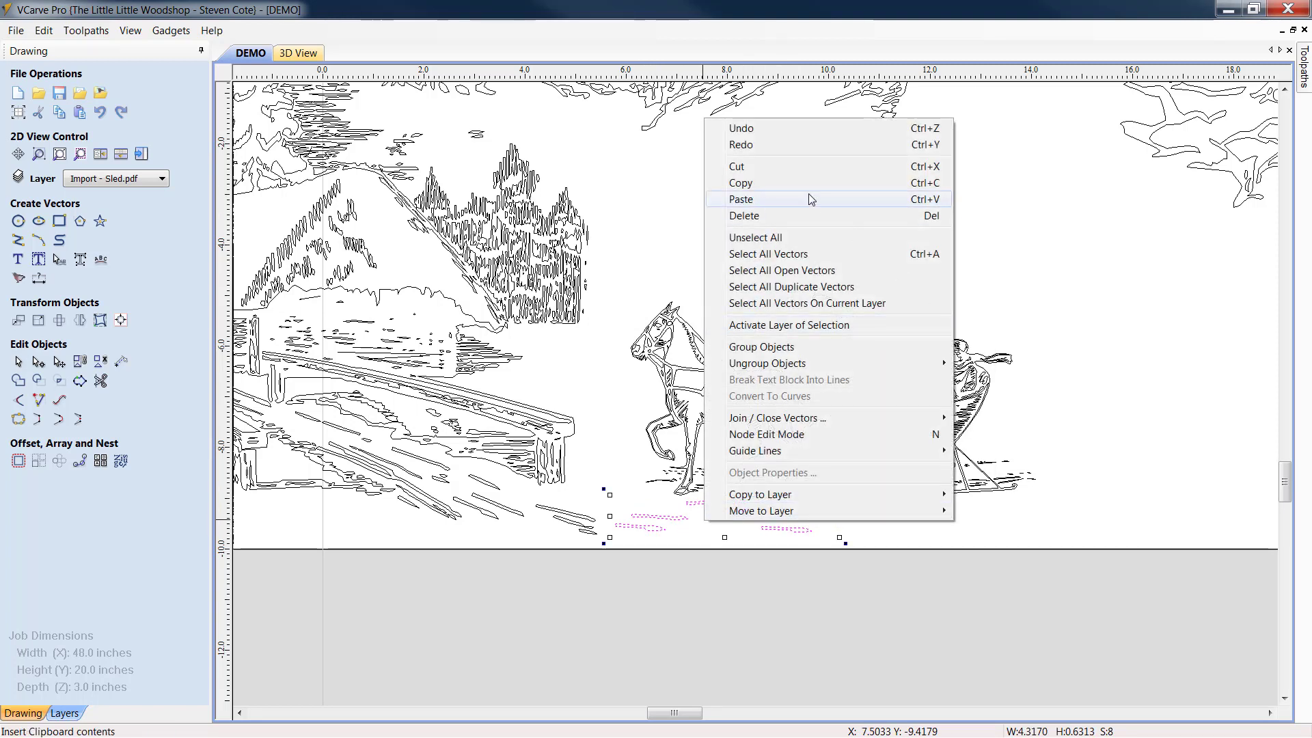
left_click(741, 199)
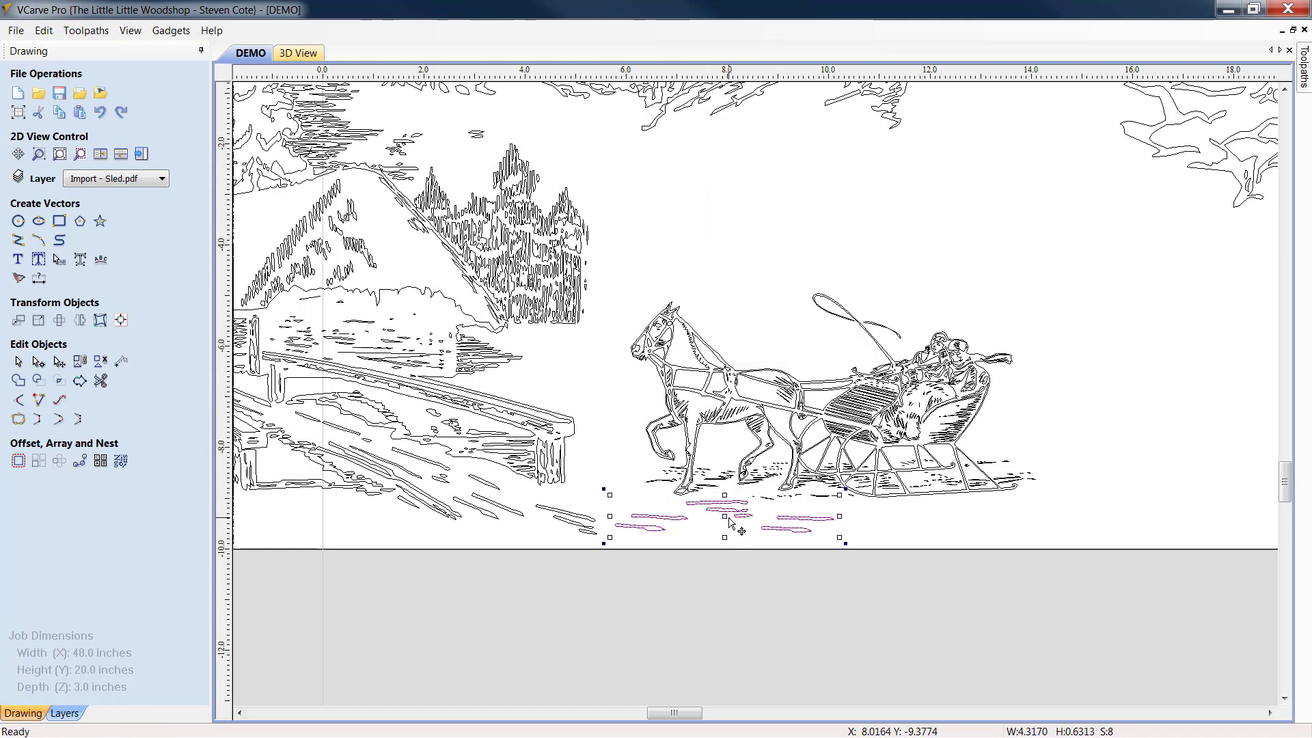
left_click_drag(731, 523, 1057, 522)
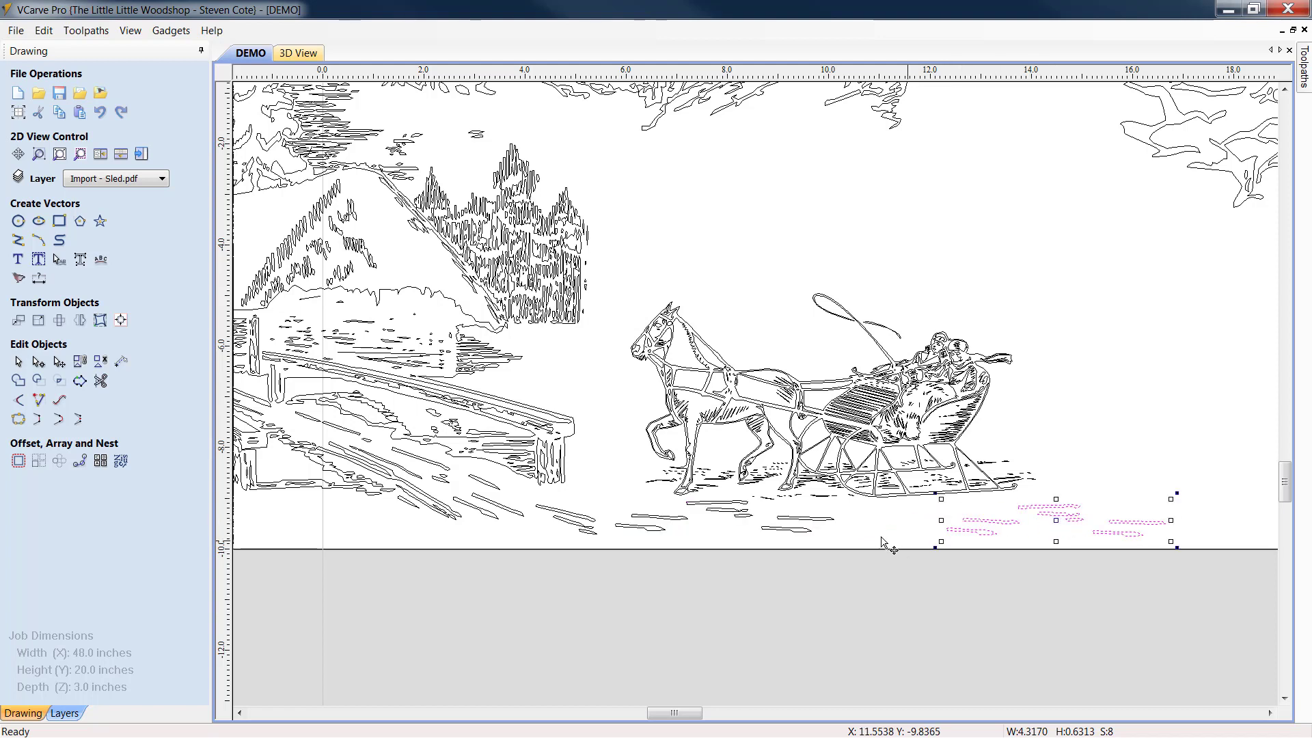
left_click(799, 547)
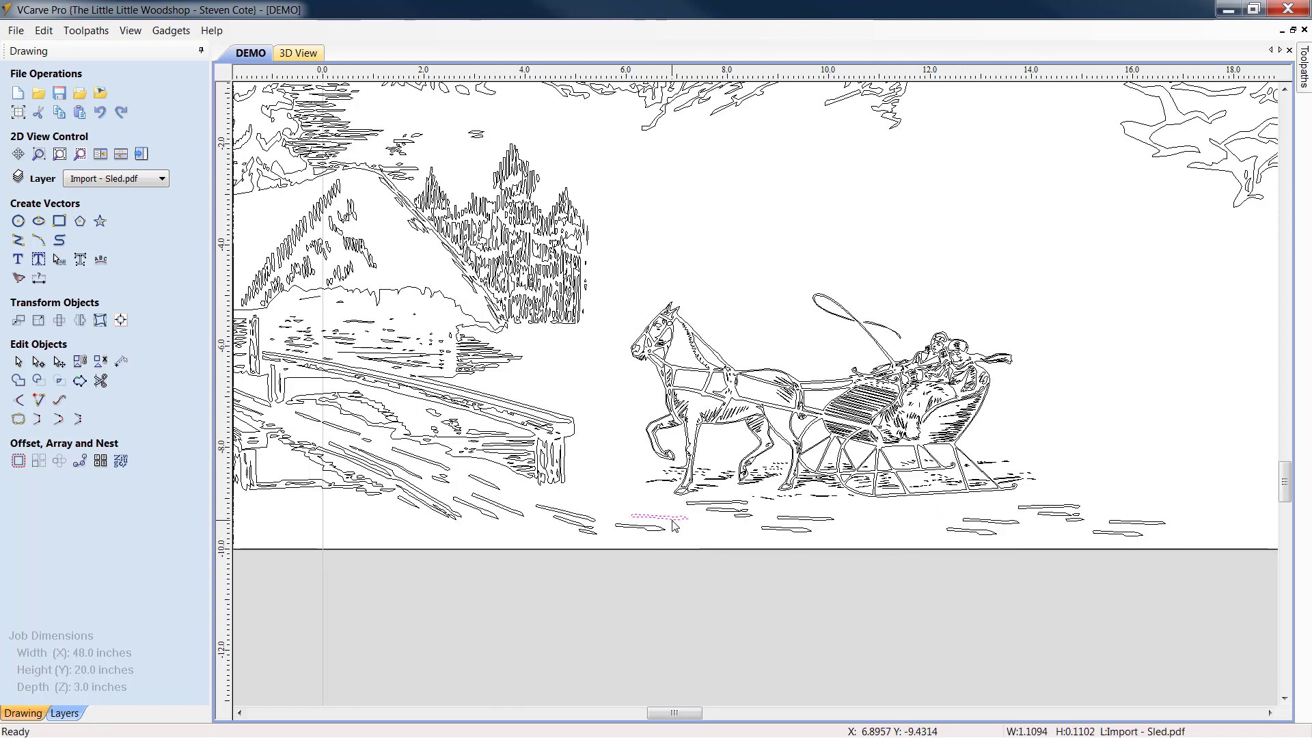
Duplicate the upper track line below the horse's front legs and place the copy in the gap among the lower track lines
right_click(675, 525)
left_click(693, 184)
right_click(711, 533)
left_click(841, 207)
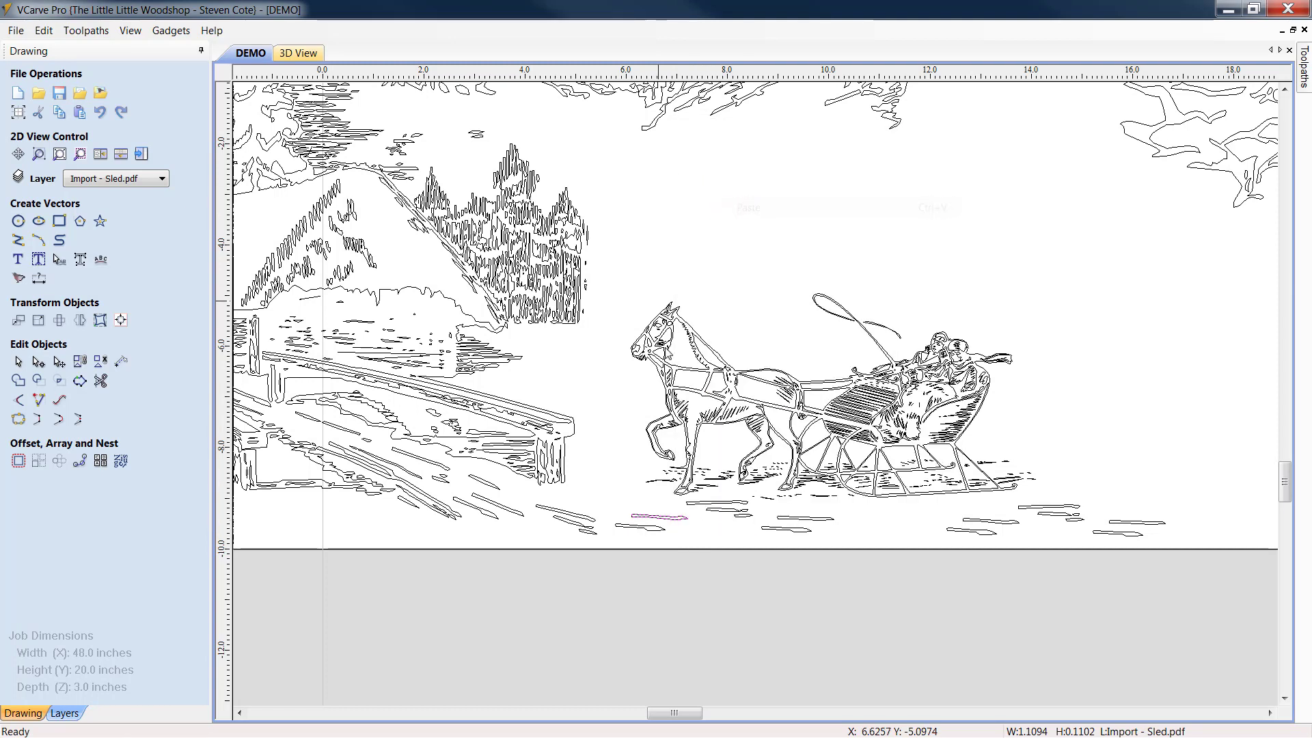
left_click(663, 517)
left_click_drag(666, 511, 711, 534)
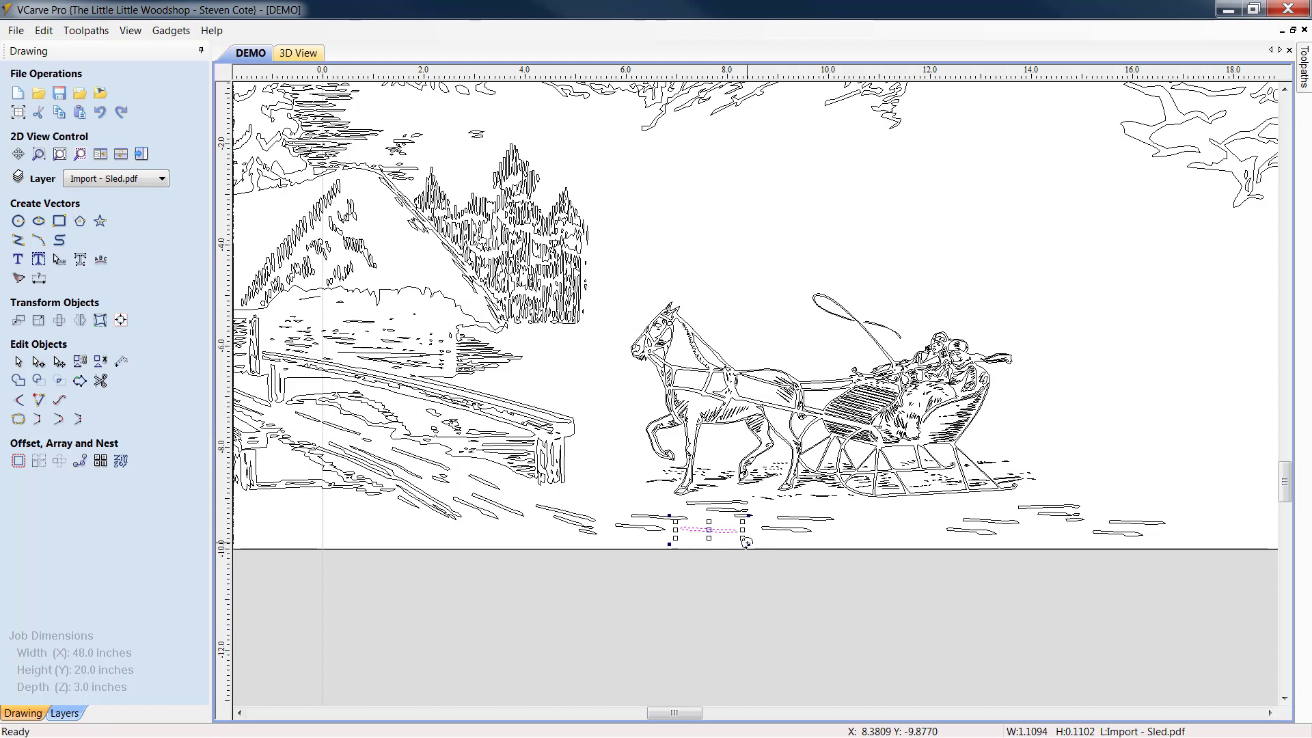
left_click(863, 531)
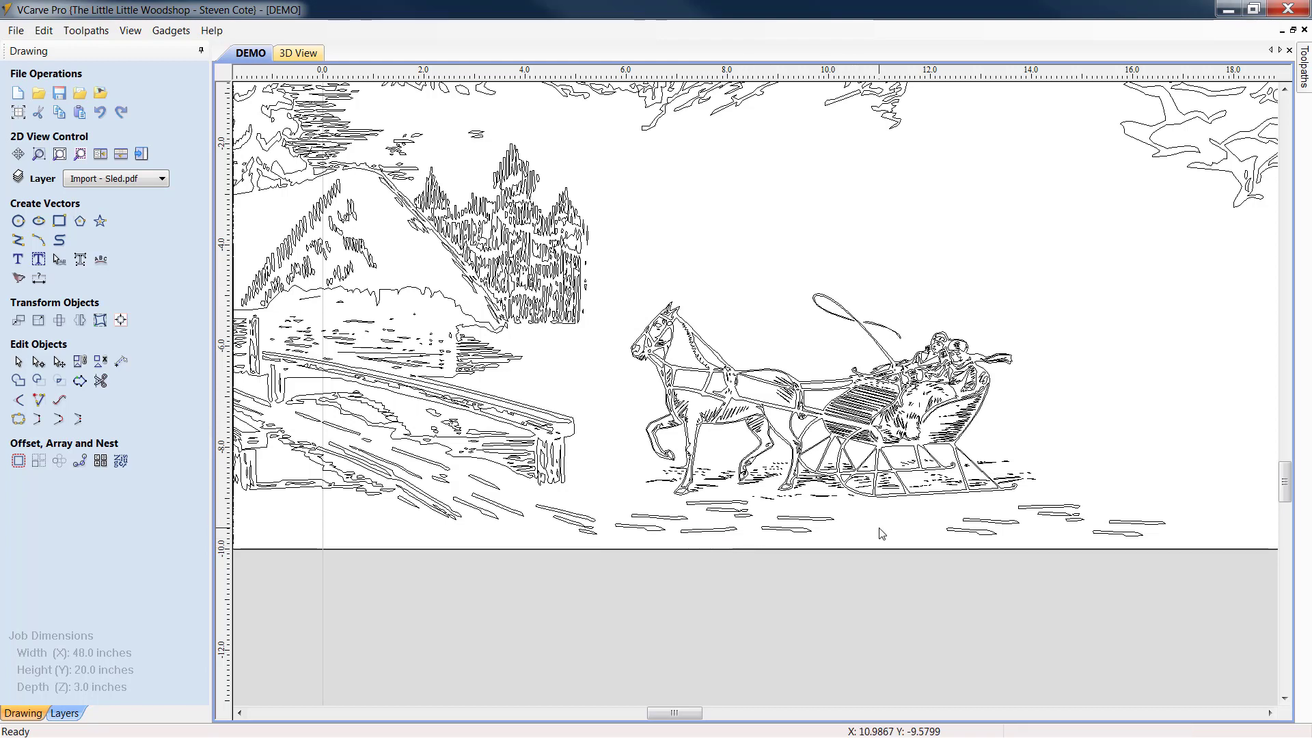
Duplicate the long curved bank line below the log cabin and place the copy between the small bush and the waterfall
scroll(873, 539, "down", 2)
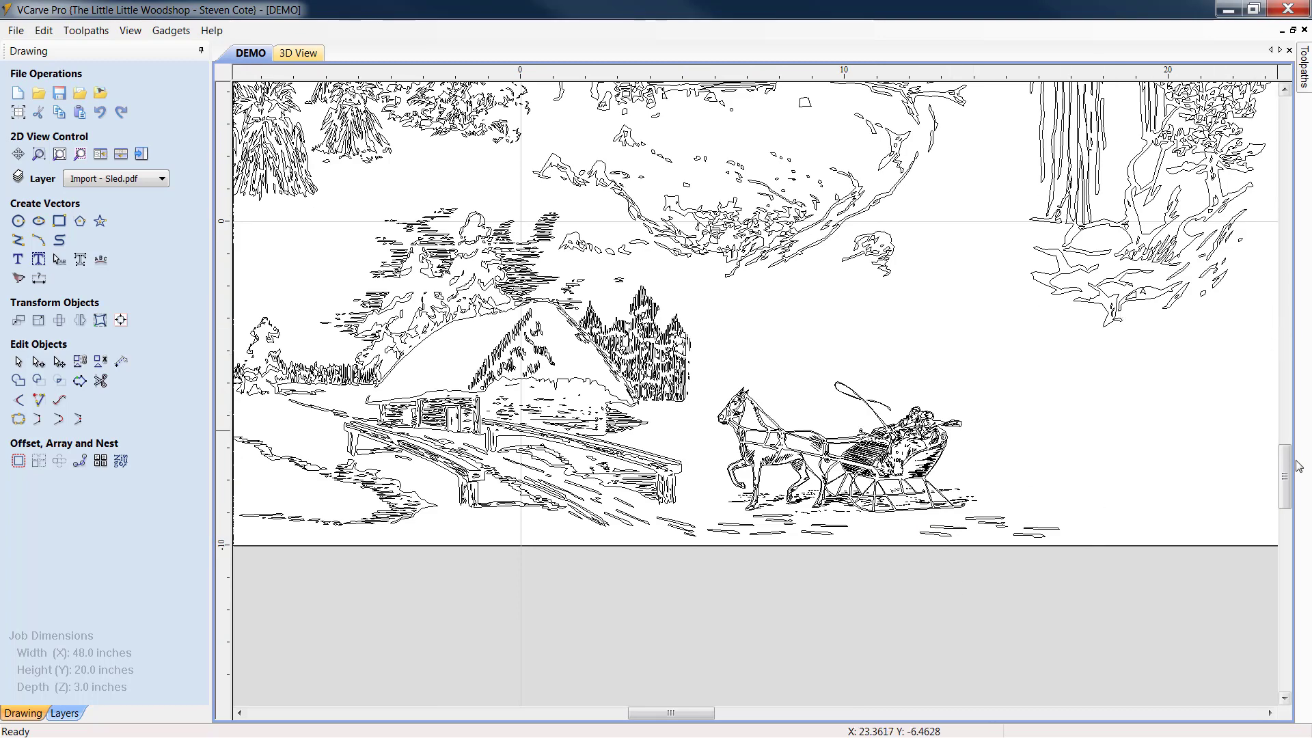
left_click_drag(1287, 476, 1287, 444)
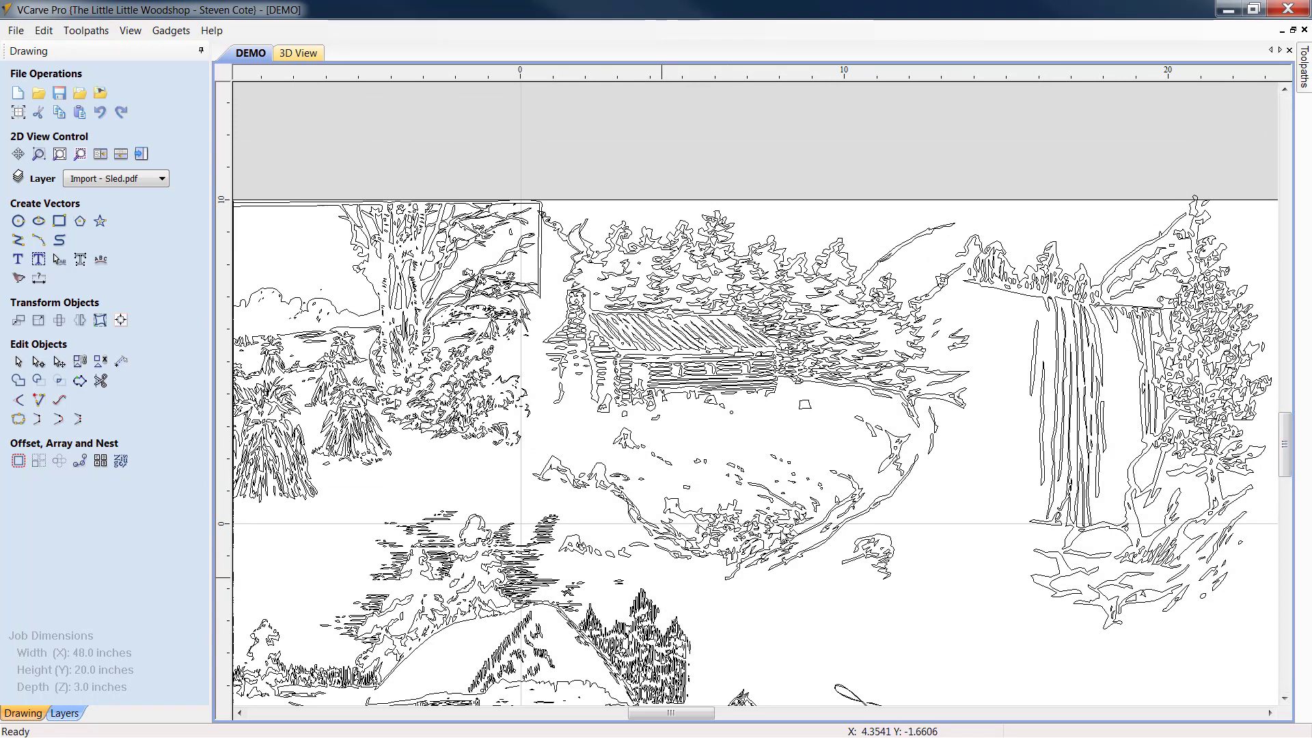
left_click(871, 513)
right_click(872, 514)
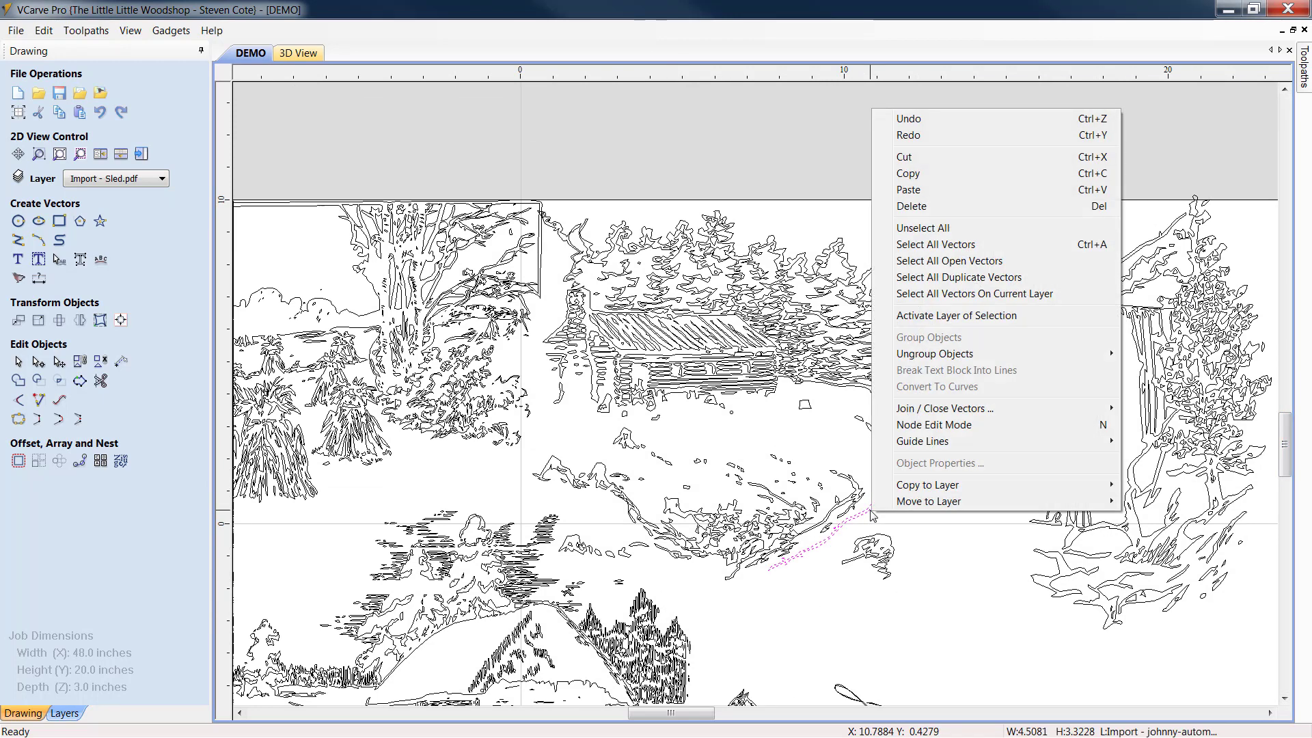
left_click(956, 179)
right_click(949, 518)
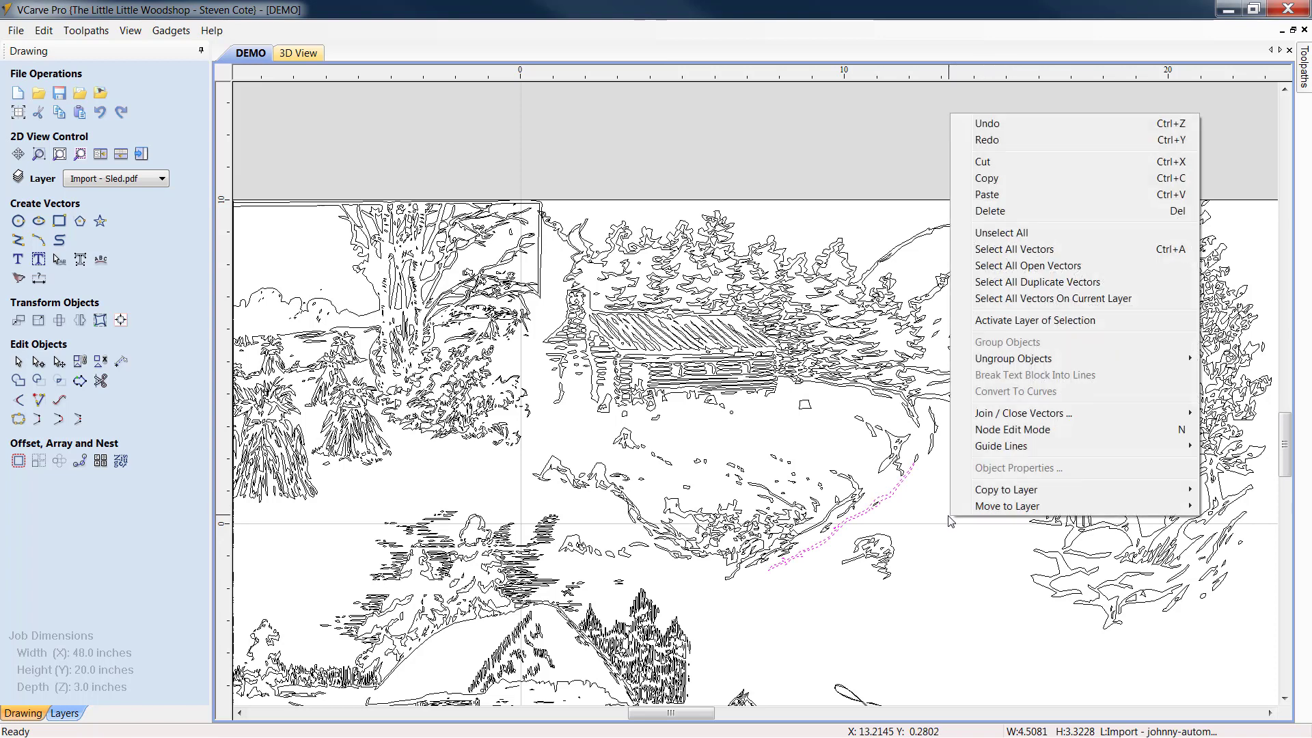
left_click(1011, 195)
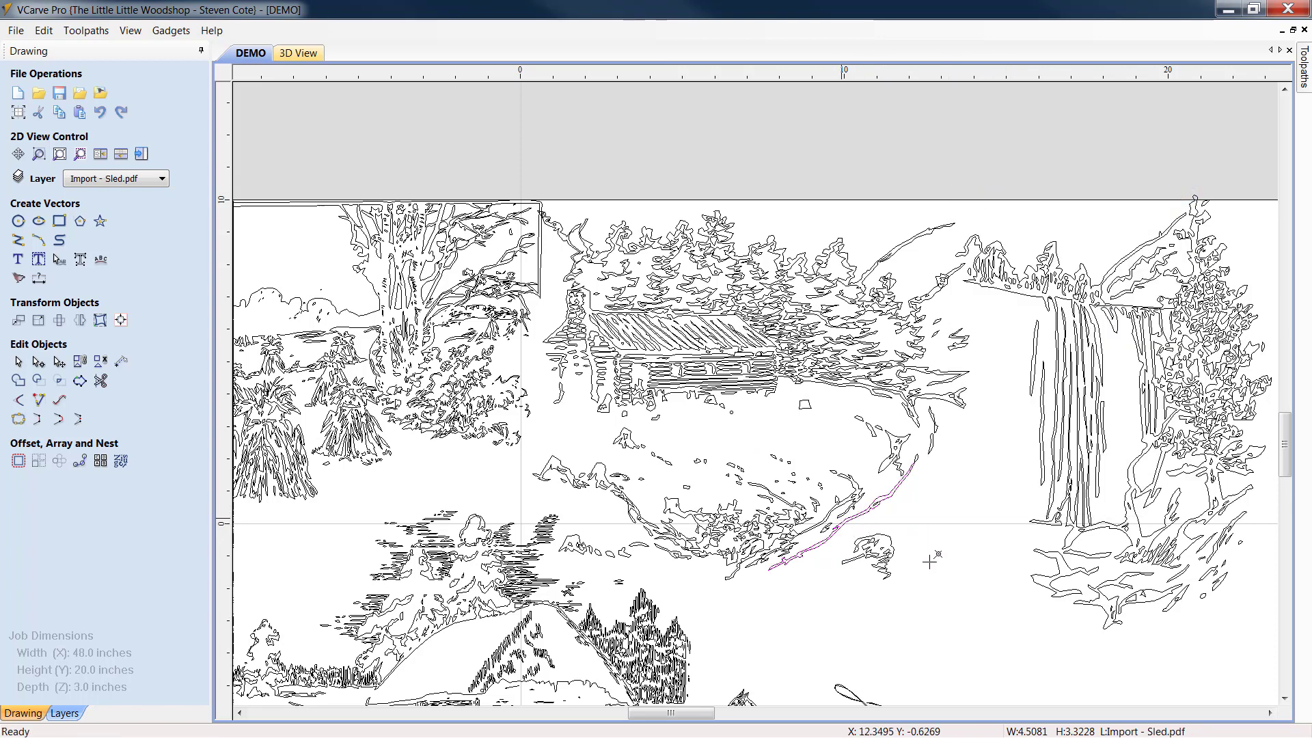
left_click_drag(929, 562, 979, 623)
left_click(986, 601)
Examine the whole composition, the new bank line and the bridge and sled tracks for remaining gaps
scroll(856, 617, "down", 2)
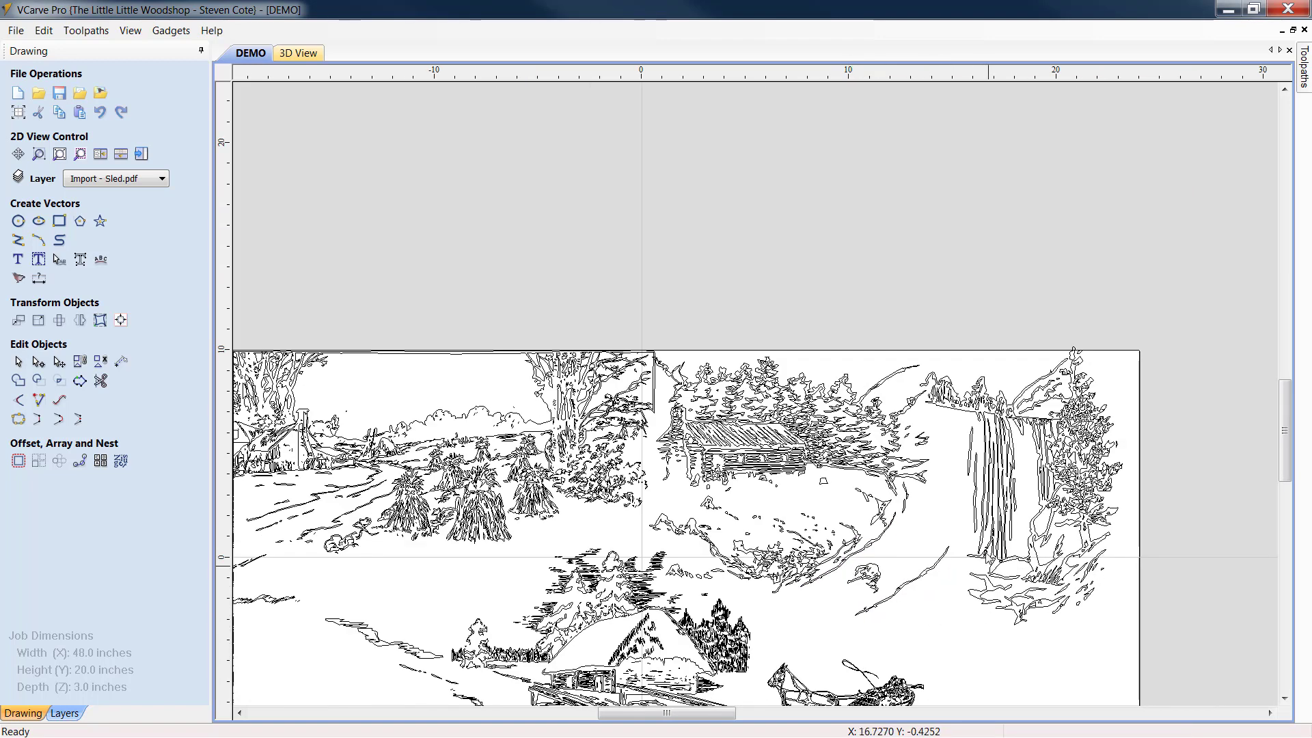
scroll(931, 565, "up", 3)
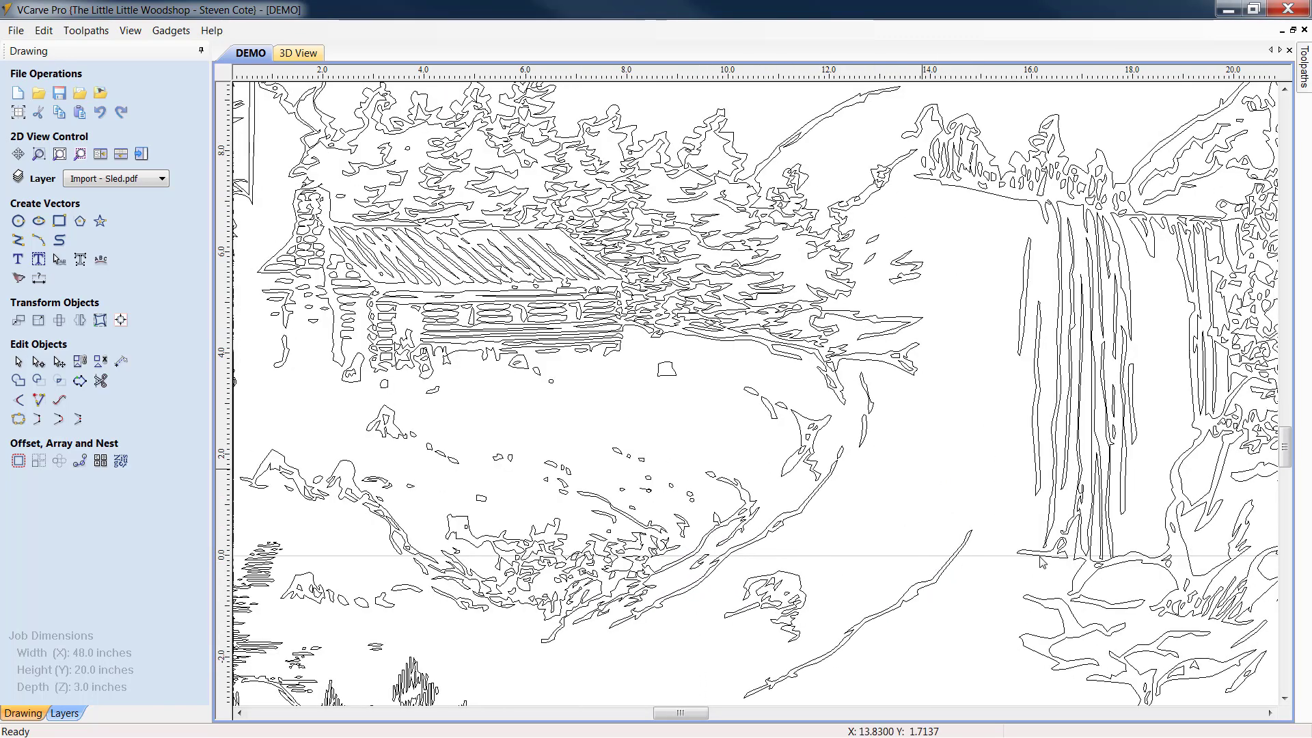
left_click(1285, 699)
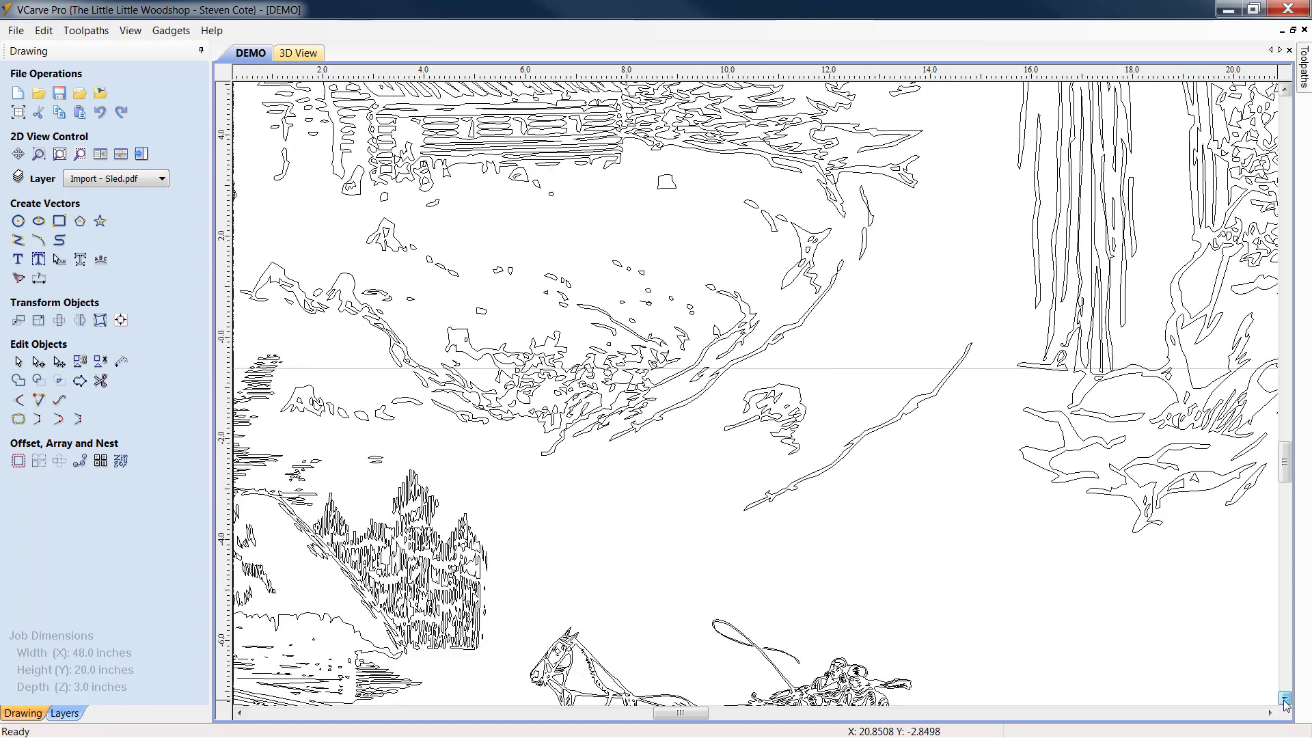
scroll(926, 561, "down", 5)
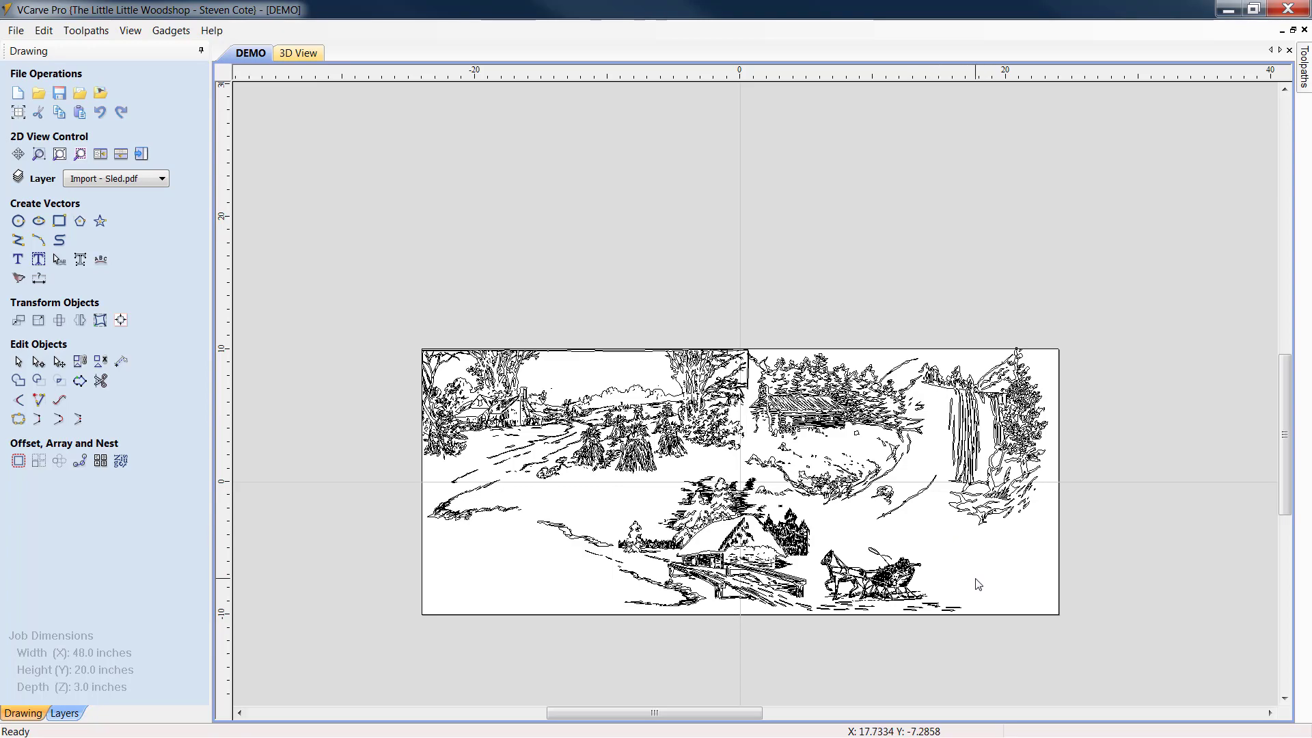
scroll(735, 615, "up", 6)
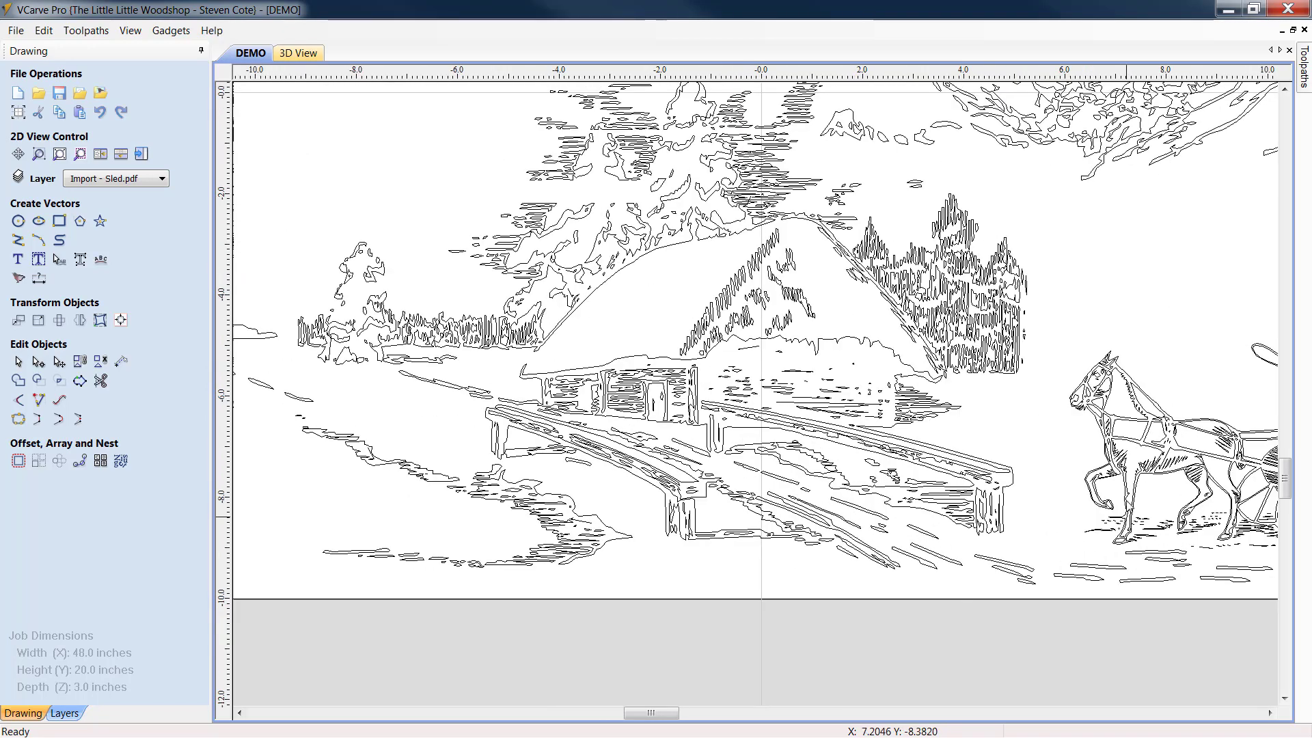
scroll(1127, 487, "up", 1)
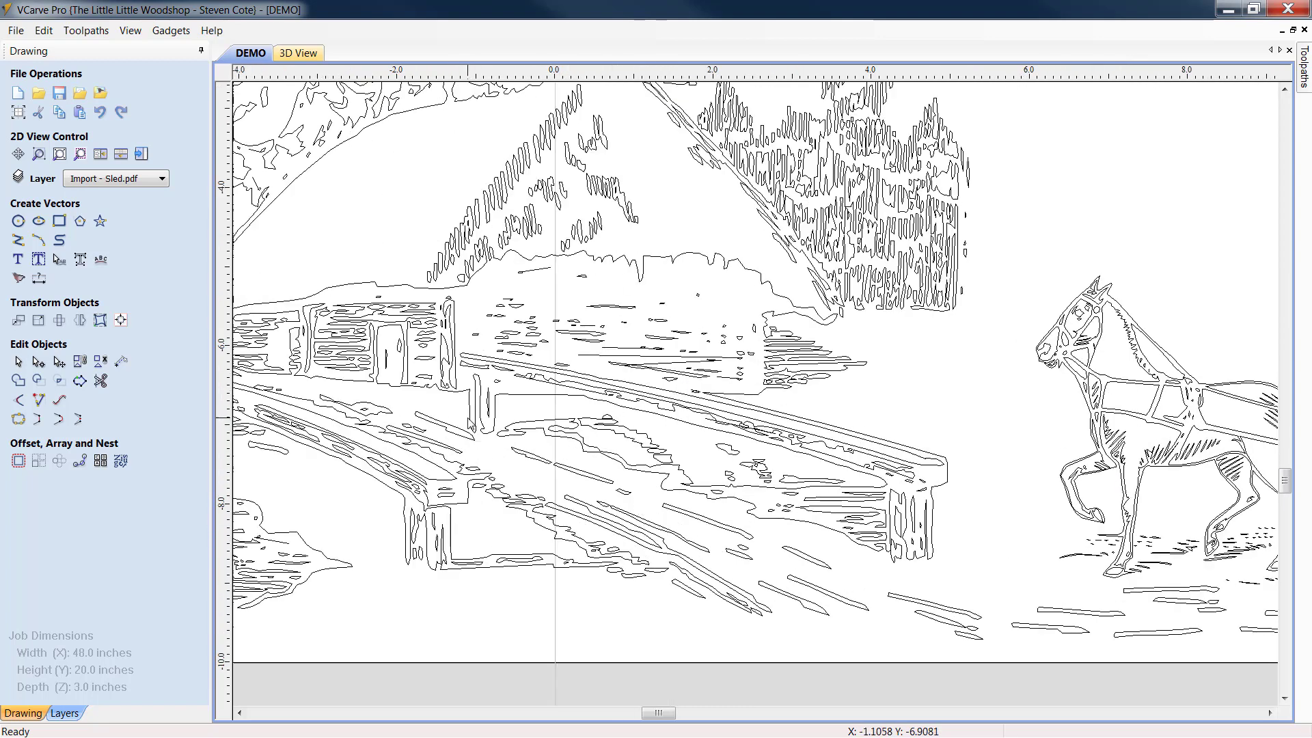
scroll(405, 567, "down", 3)
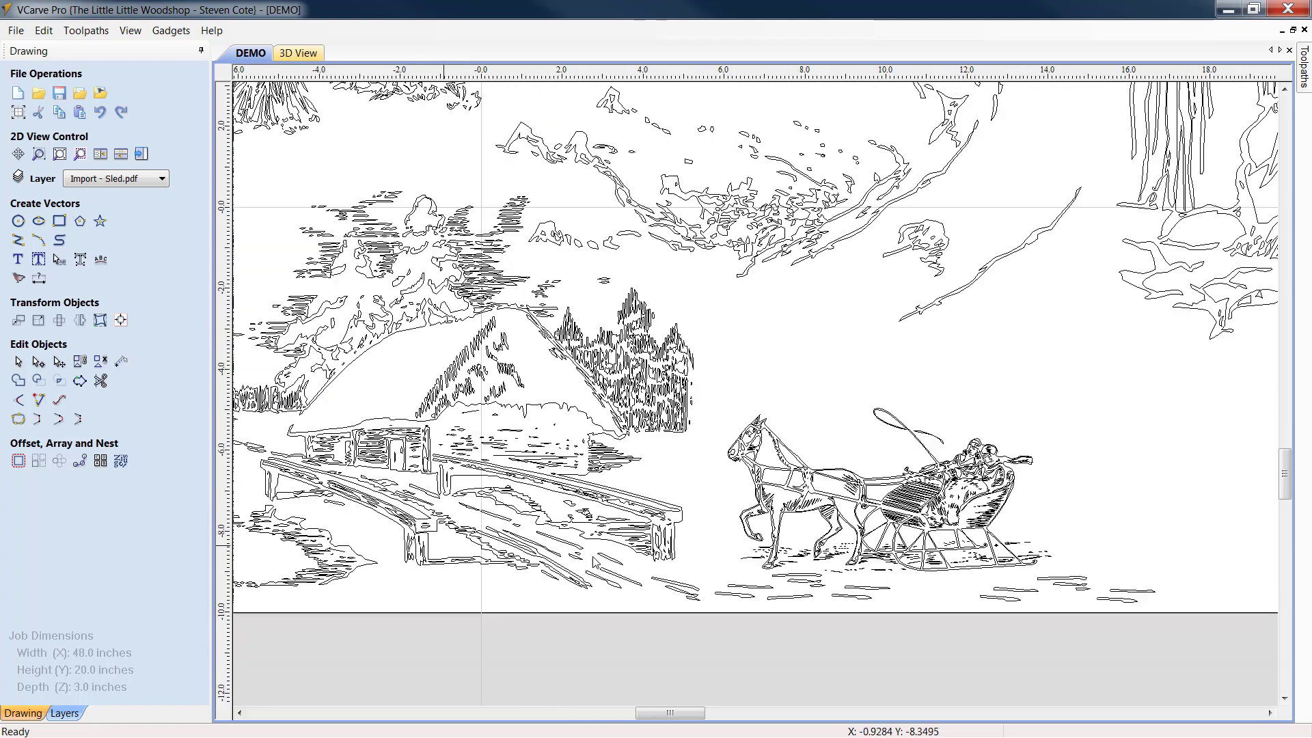
Duplicate in place the two leftmost track lines of the group below the rear of the sled
left_click_drag(1031, 606, 990, 587)
left_click(1003, 602)
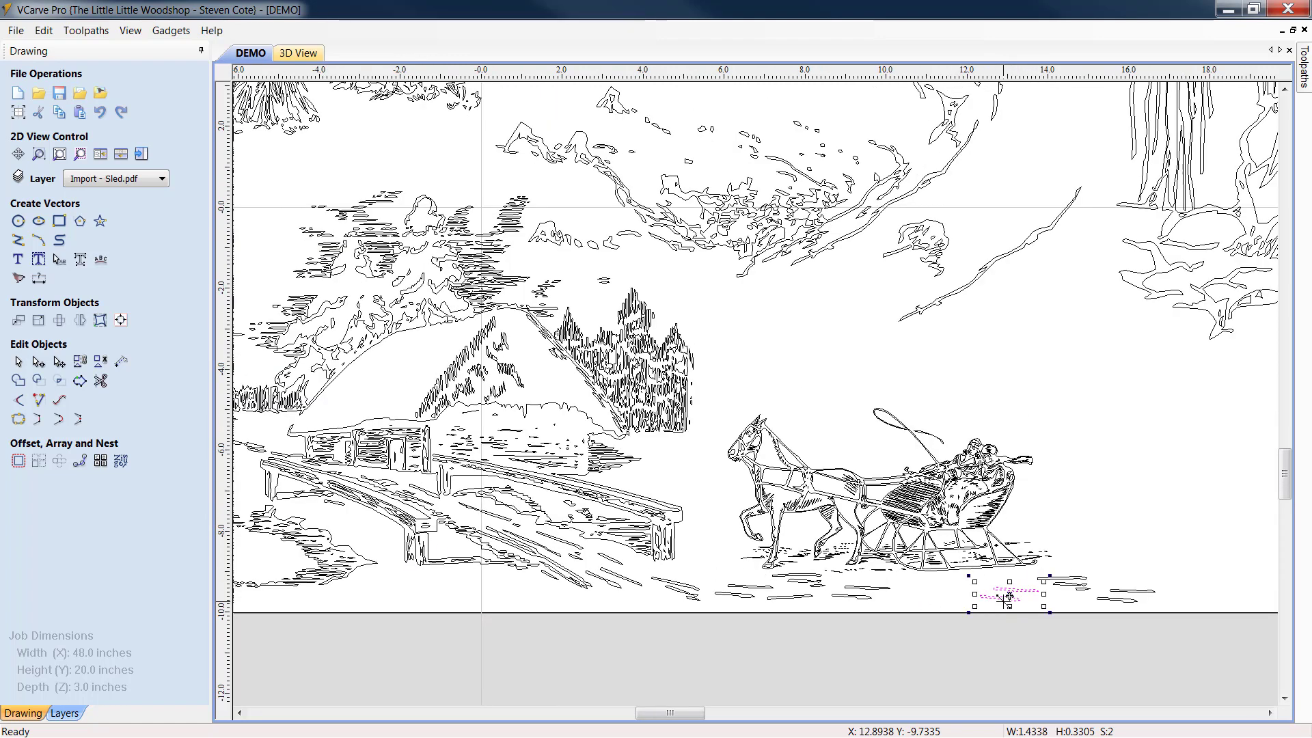
right_click(1027, 594)
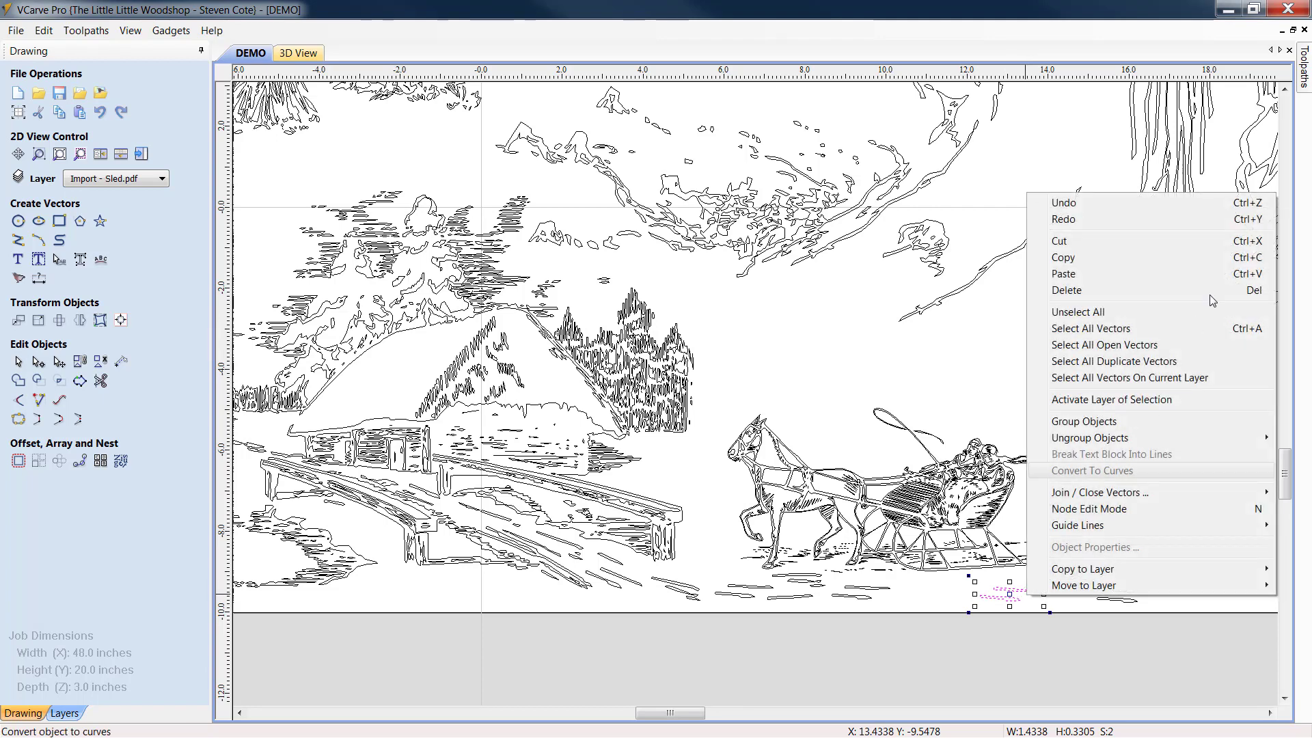
left_click(1080, 260)
right_click(1014, 594)
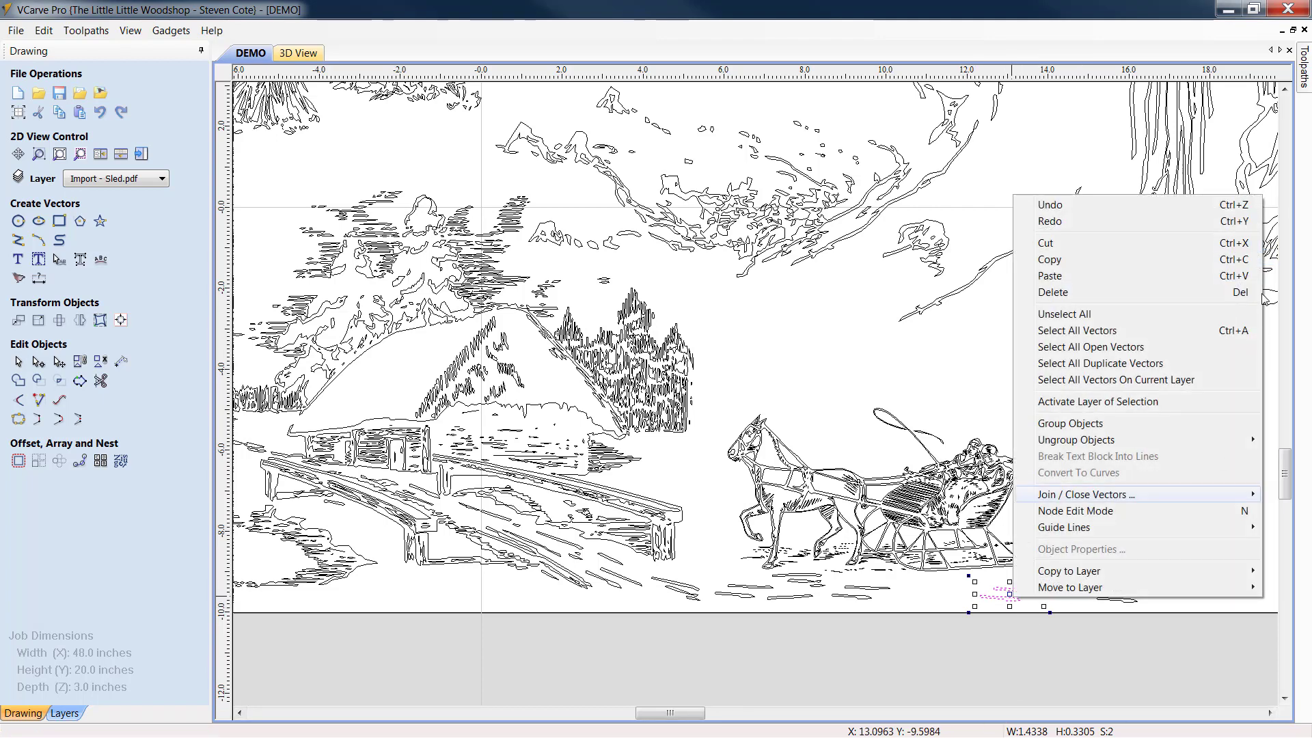
left_click(1052, 275)
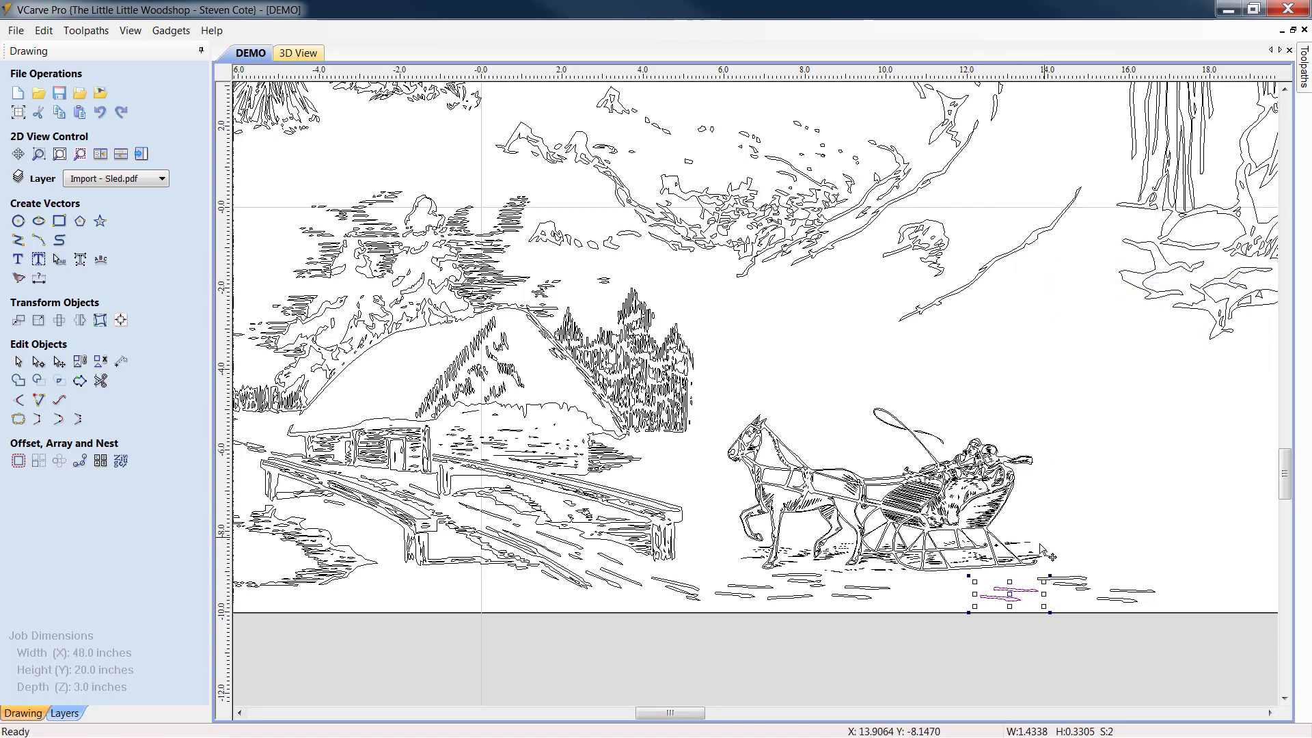
Place the duplicated pair of track lines in the gap among the lower track lines below the front of the sled
left_click_drag(1008, 594, 930, 597)
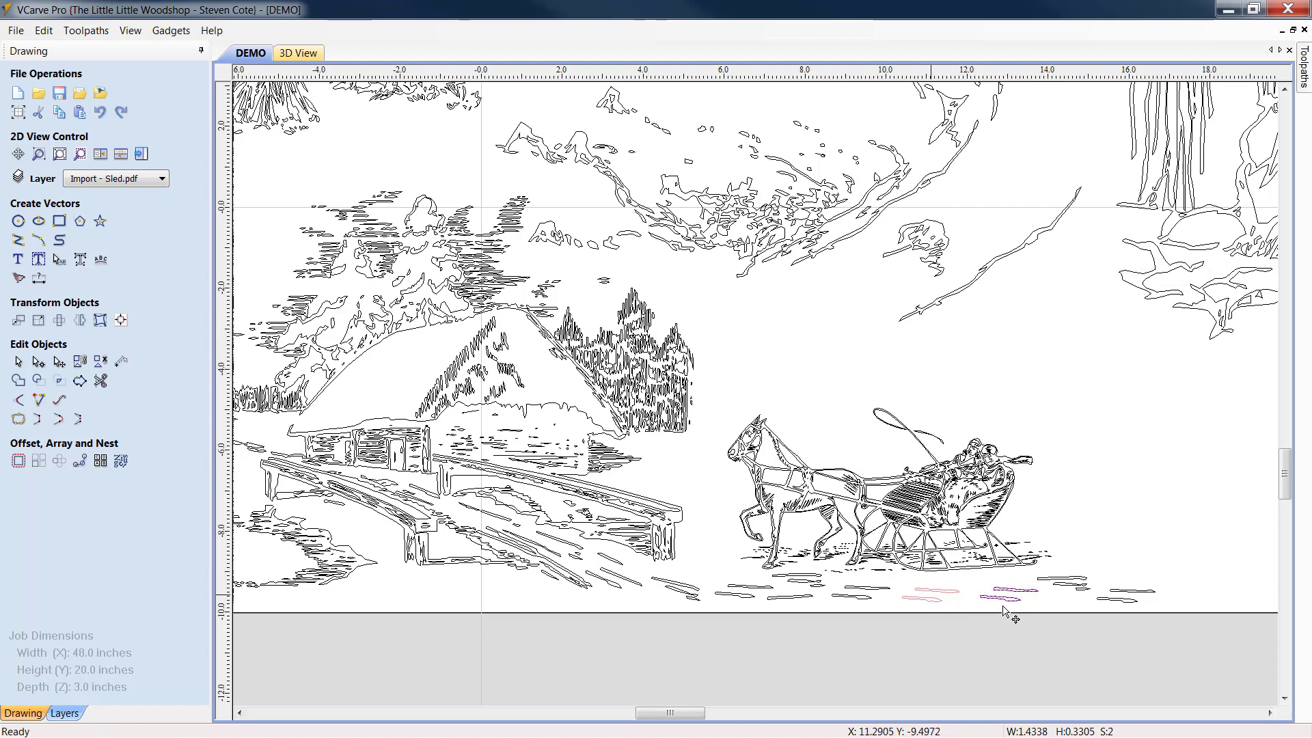
scroll(1102, 537, "down", 3)
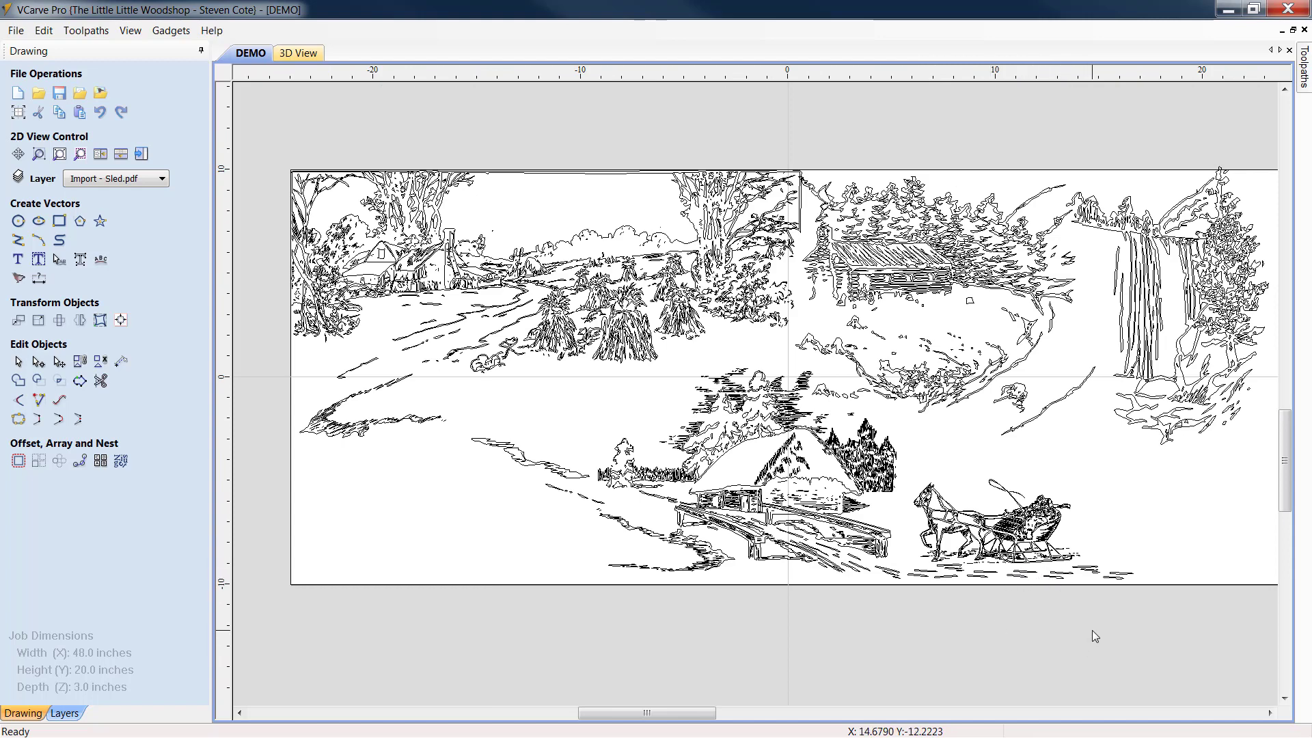
scroll(1165, 635, "down", 2)
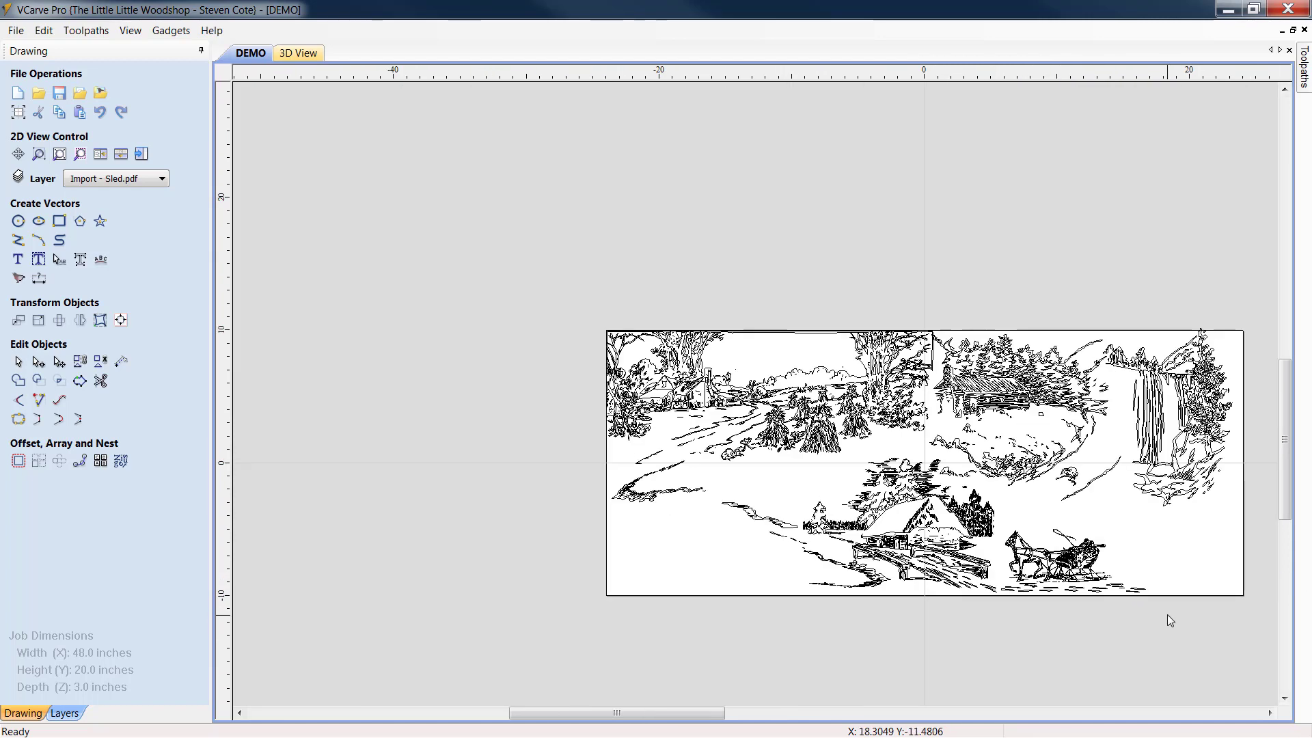
Duplicate the large front haystack, including its individual leaves, and place the copy in the empty area between the haystacks and the fence
scroll(522, 611, "up", 2)
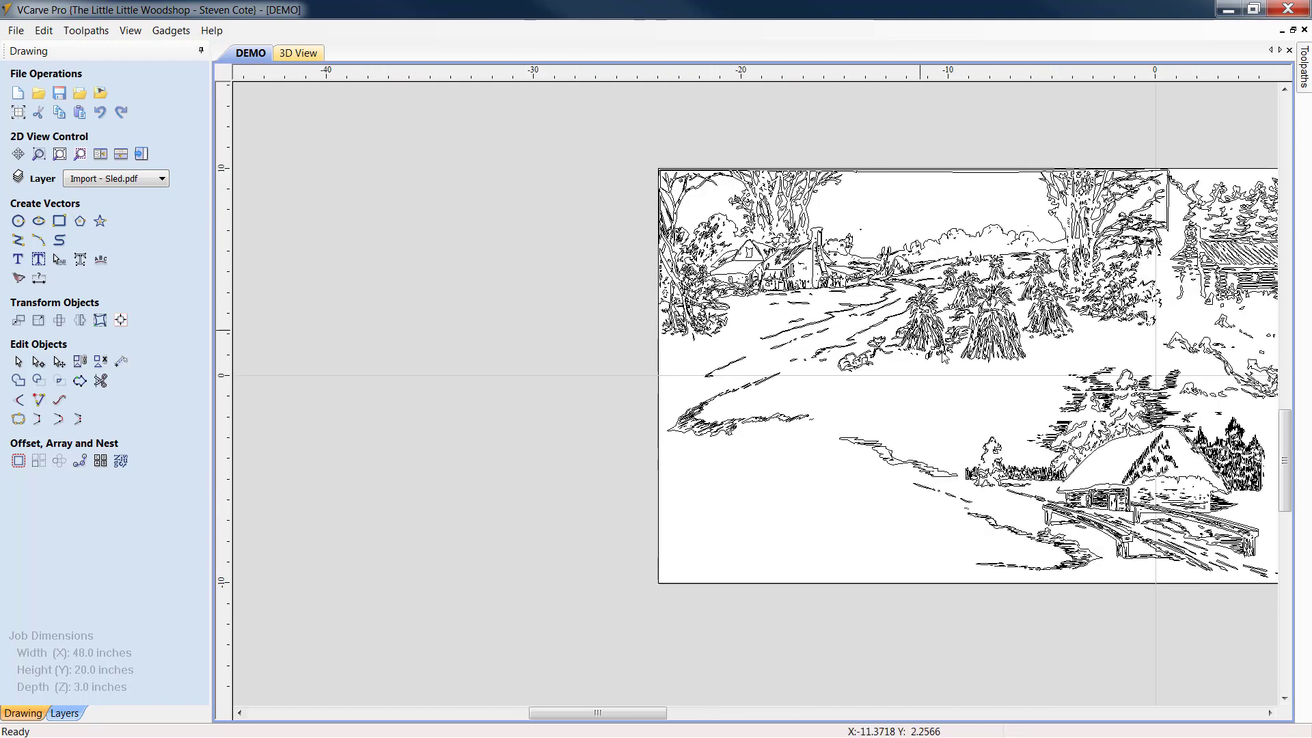
scroll(1060, 364, "up", 2)
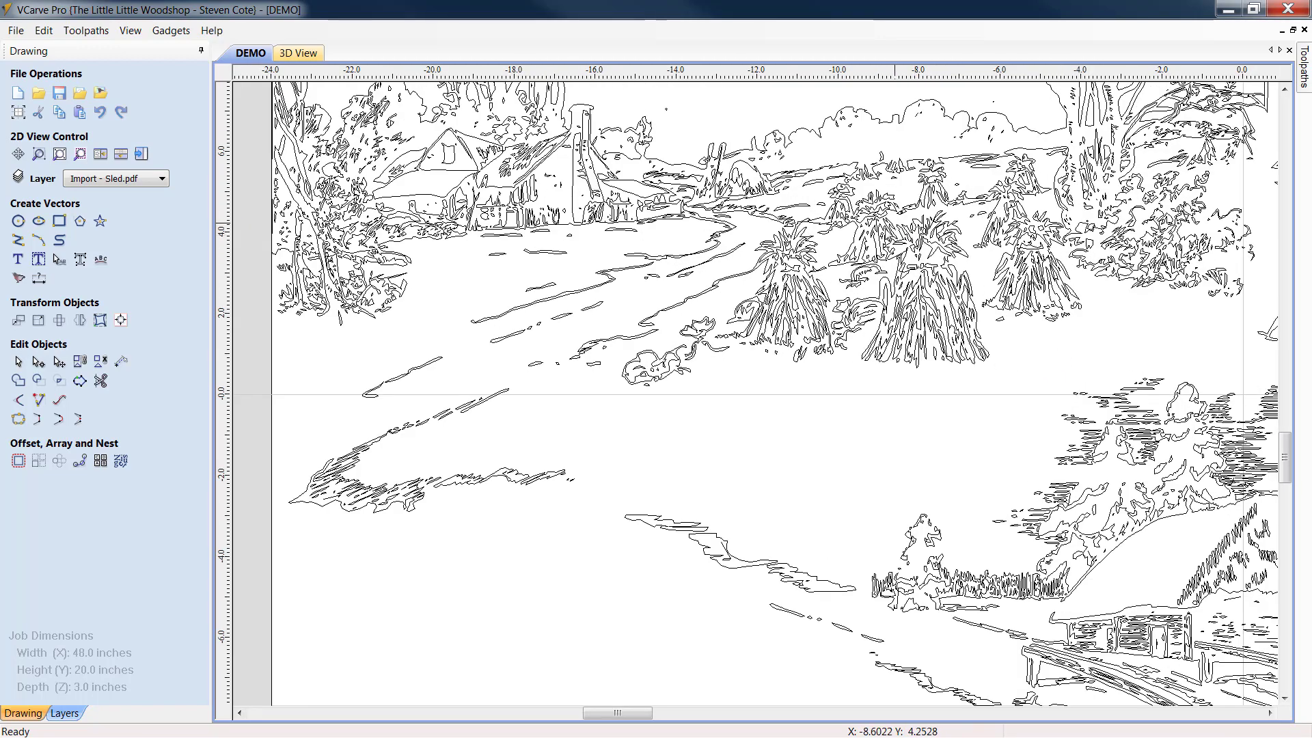
scroll(880, 268, "up", 3)
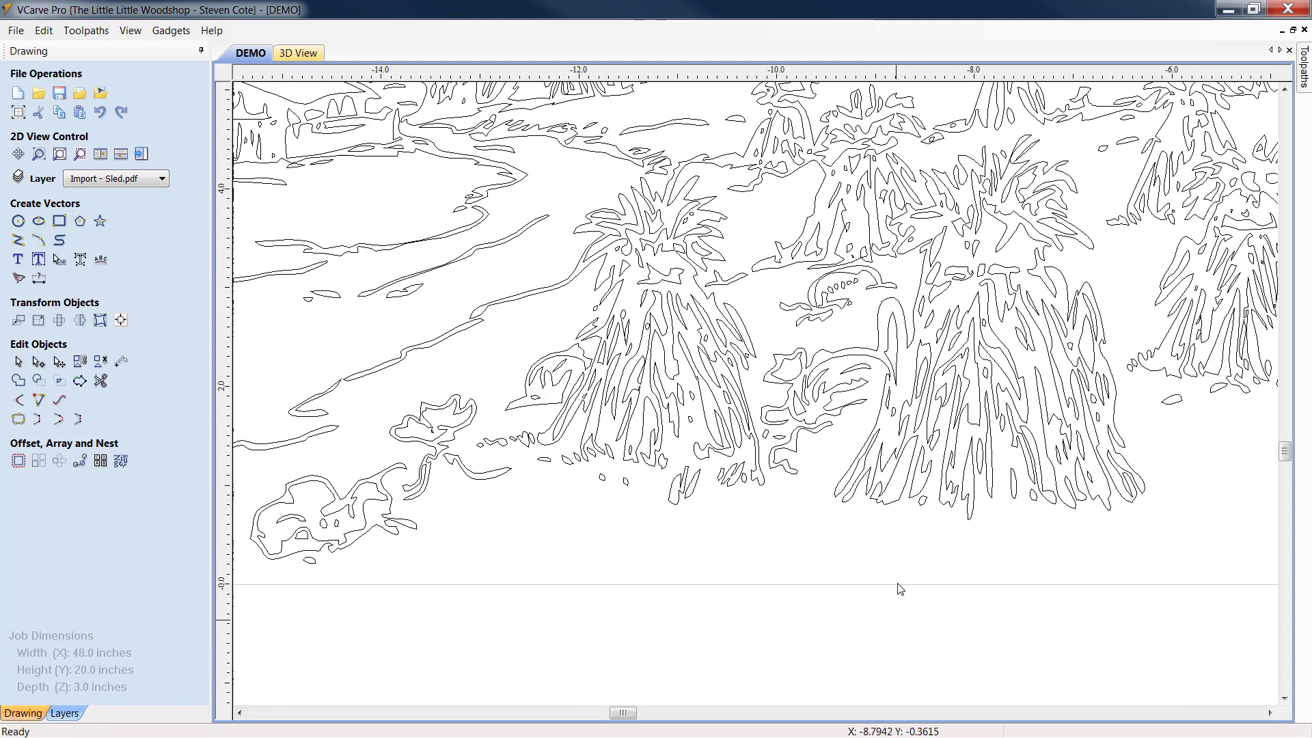
scroll(899, 581, "down", 1)
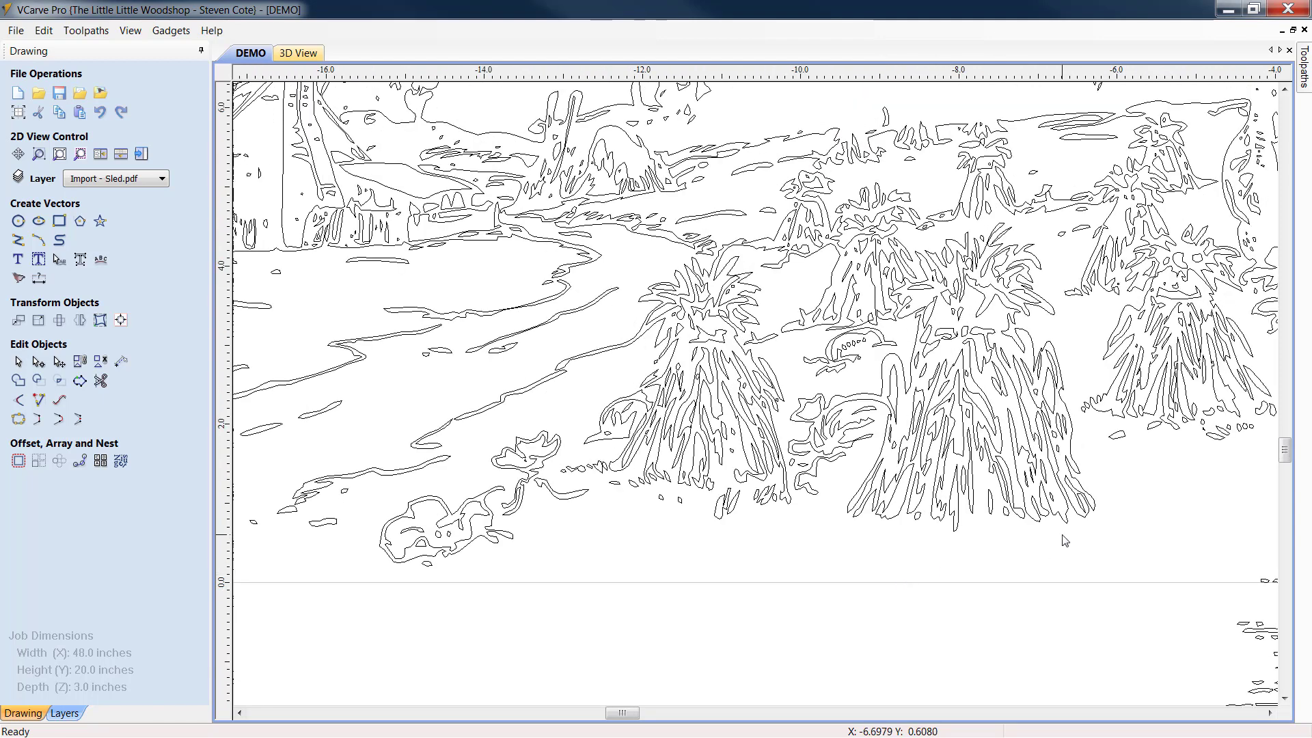
left_click_drag(1091, 557, 909, 339)
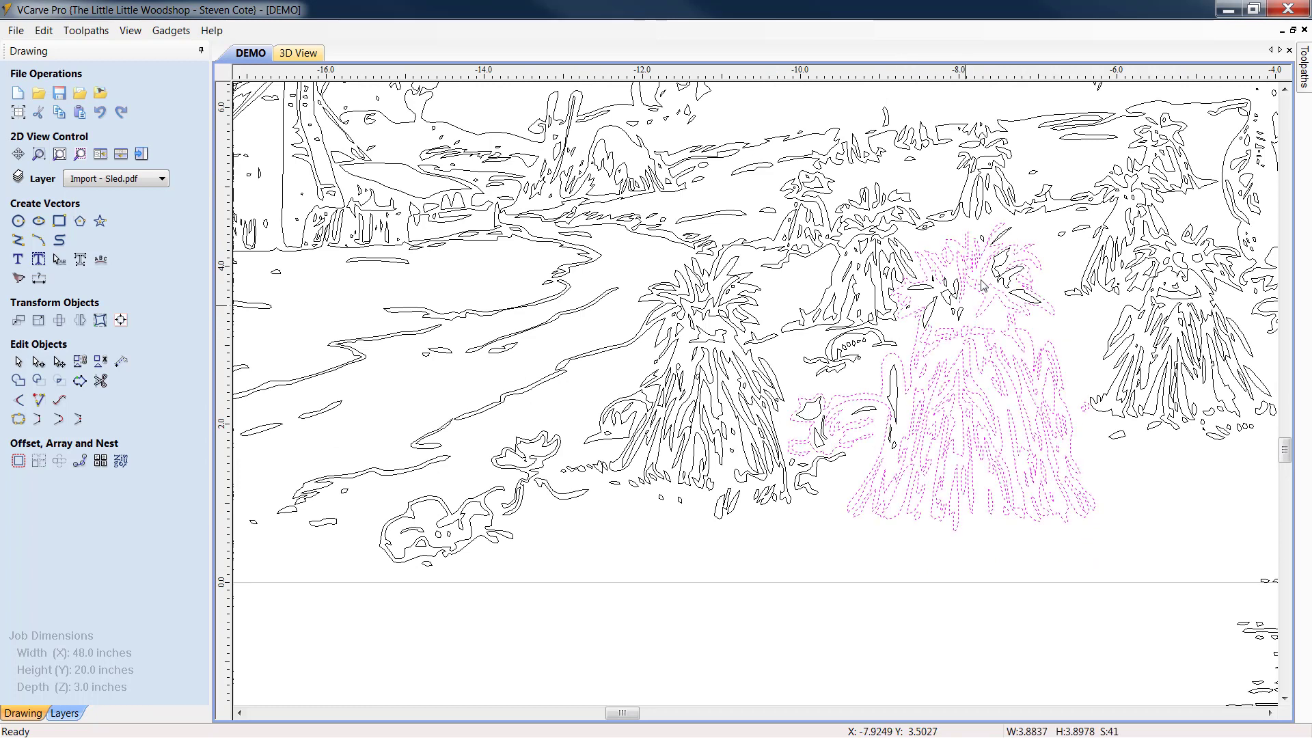
left_click(1001, 235, "shift")
left_click(1001, 270, "shift")
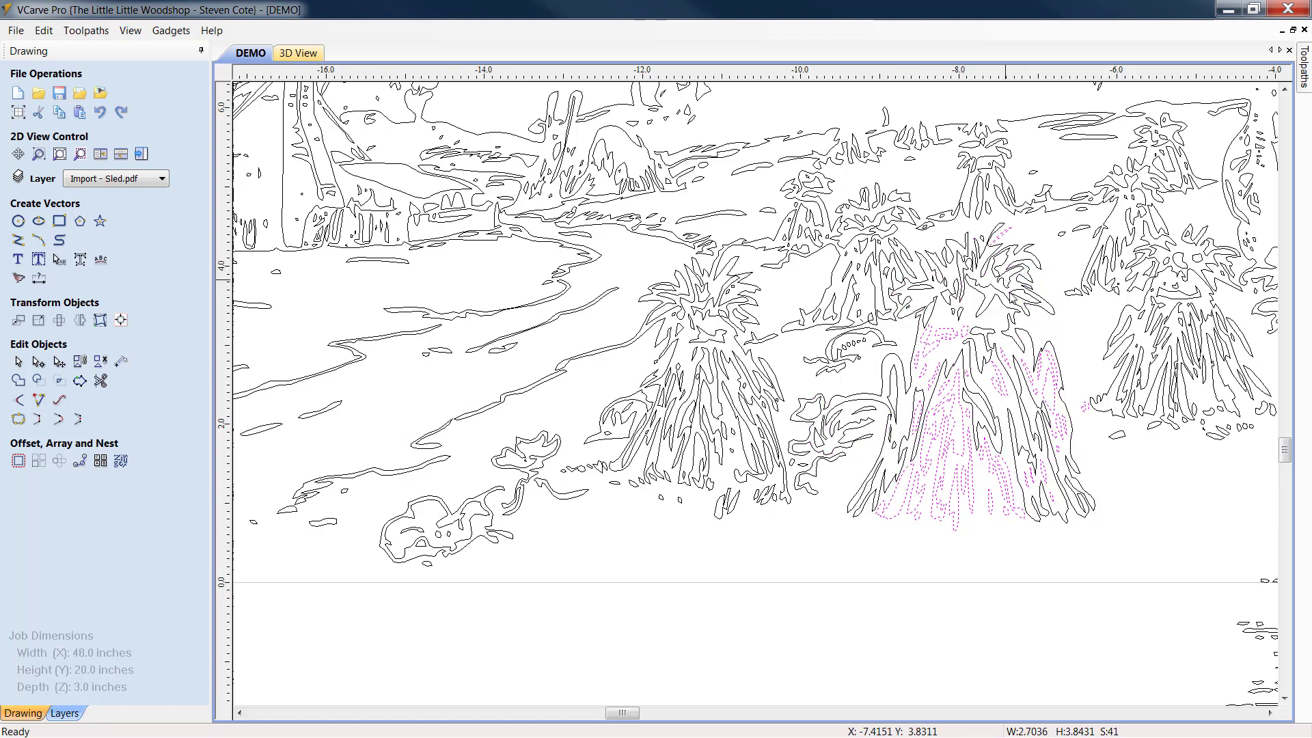
left_click(986, 277, "shift")
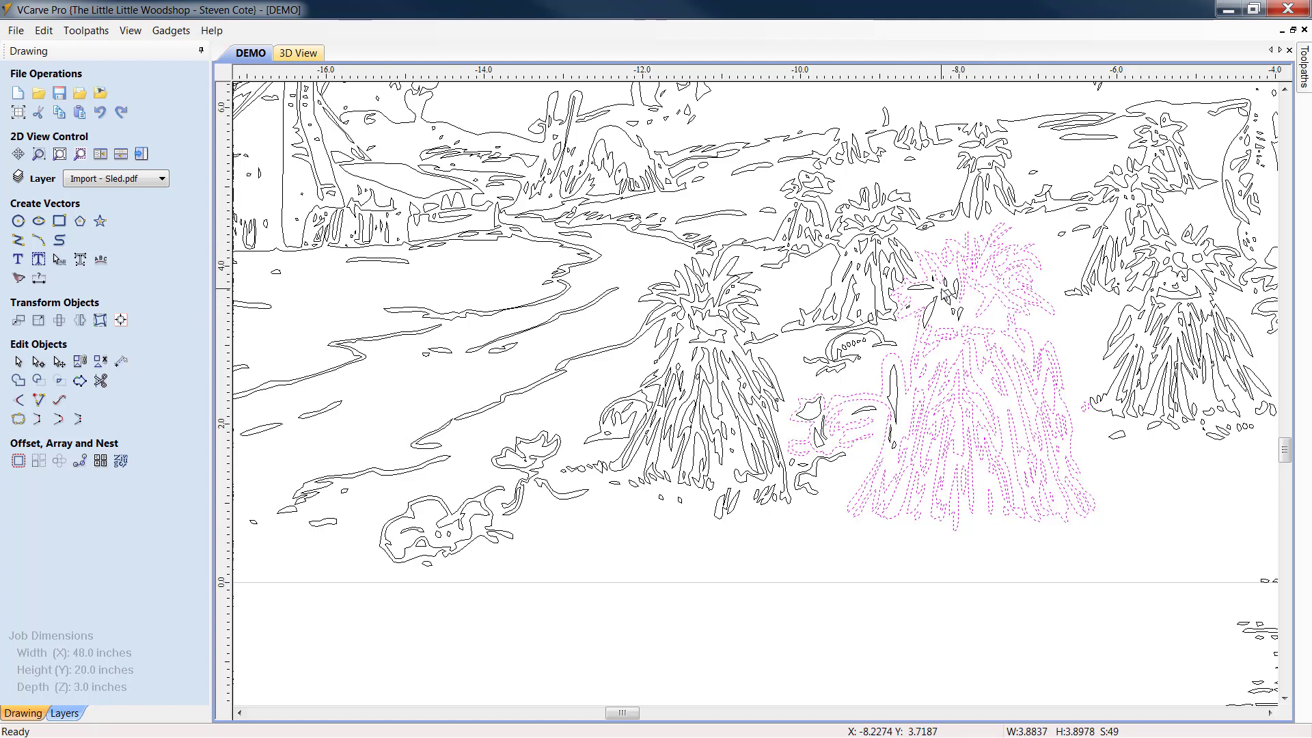
left_click(943, 298, "shift")
left_click(928, 290, "shift")
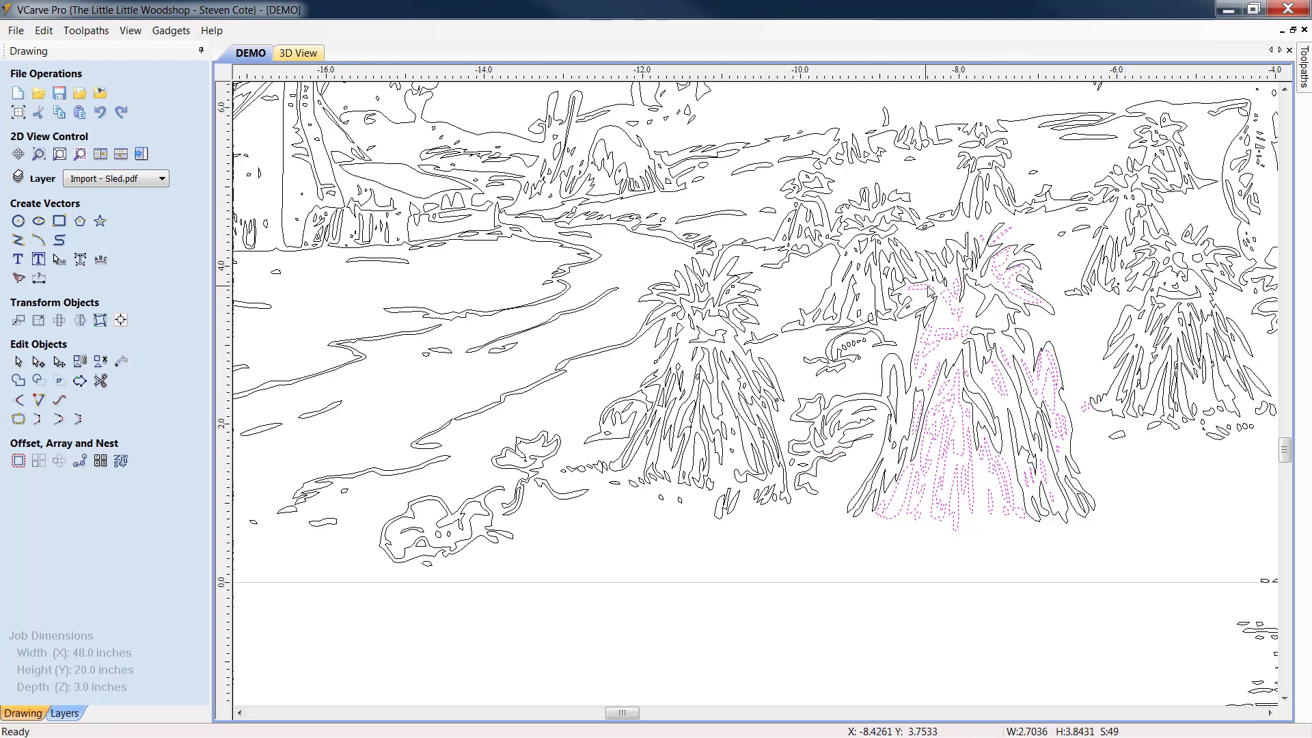
left_click(968, 295, "shift")
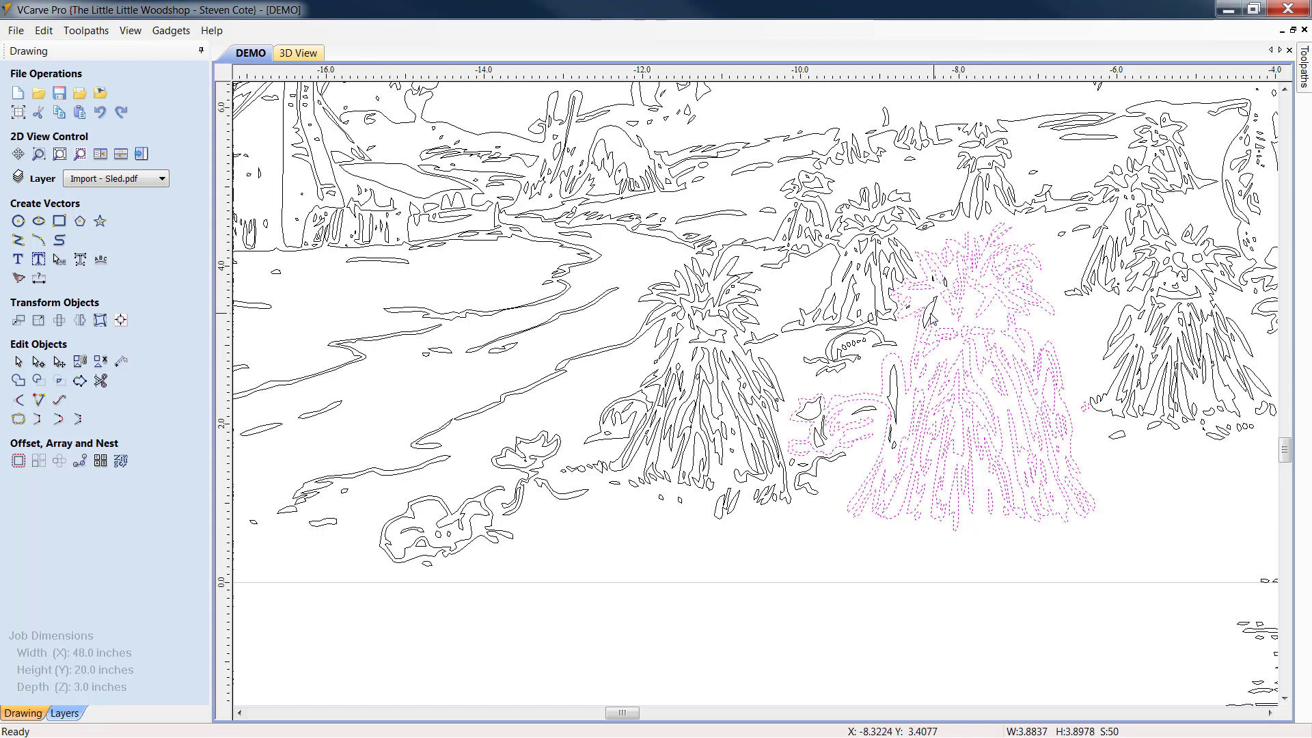
left_click(894, 409, "shift")
right_click(958, 443)
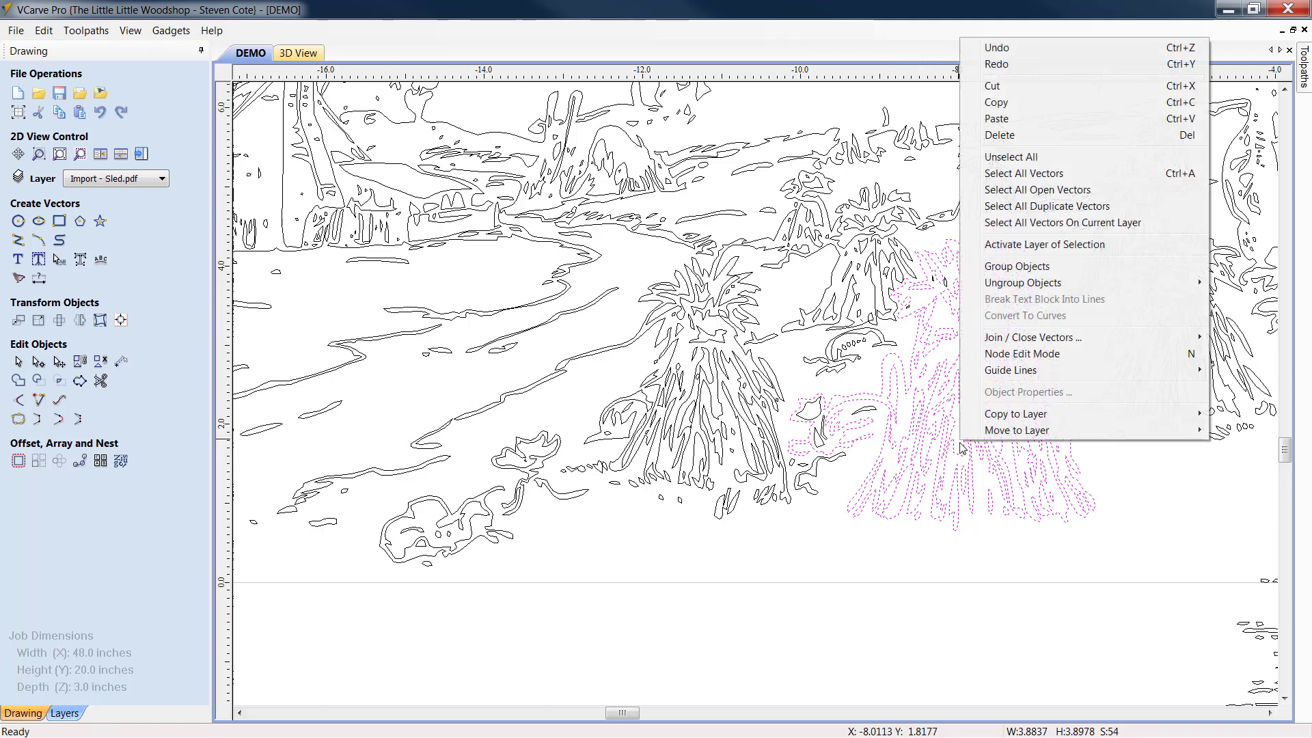
left_click(1002, 106)
scroll(986, 441, "down", 4)
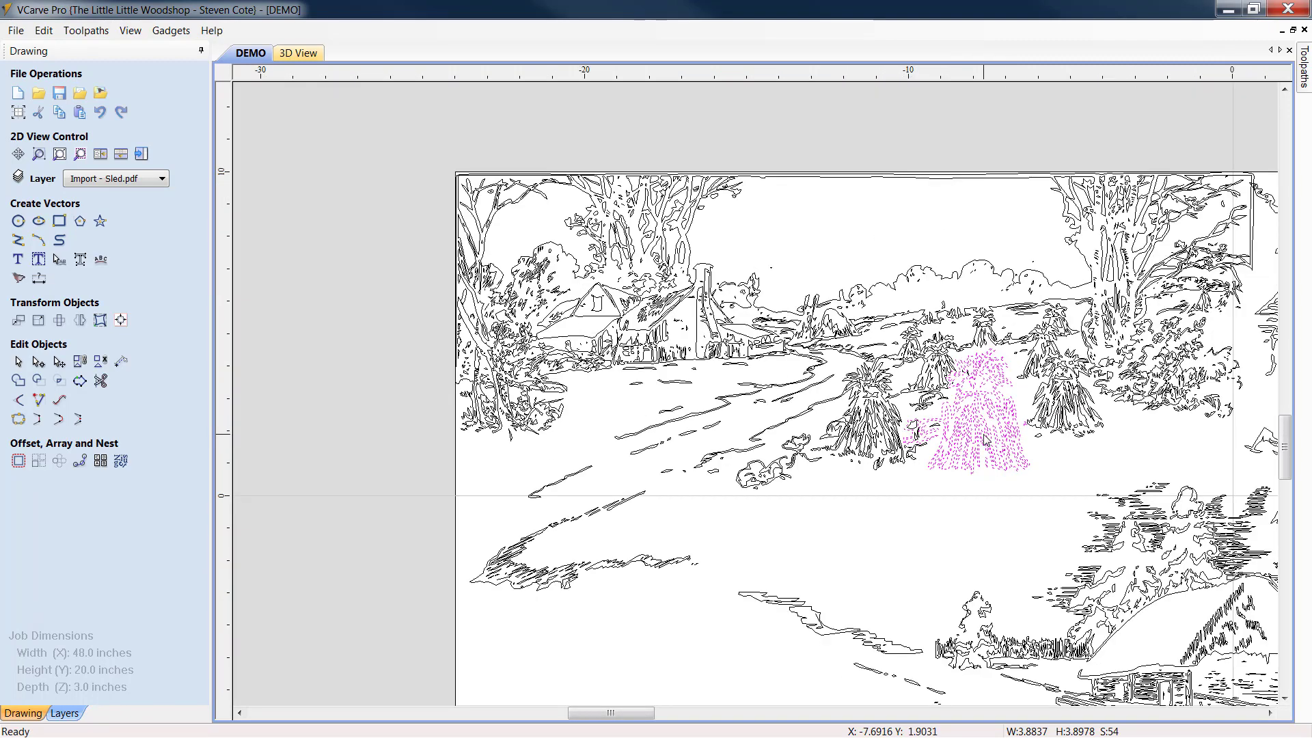
right_click(985, 439)
left_click(1040, 113)
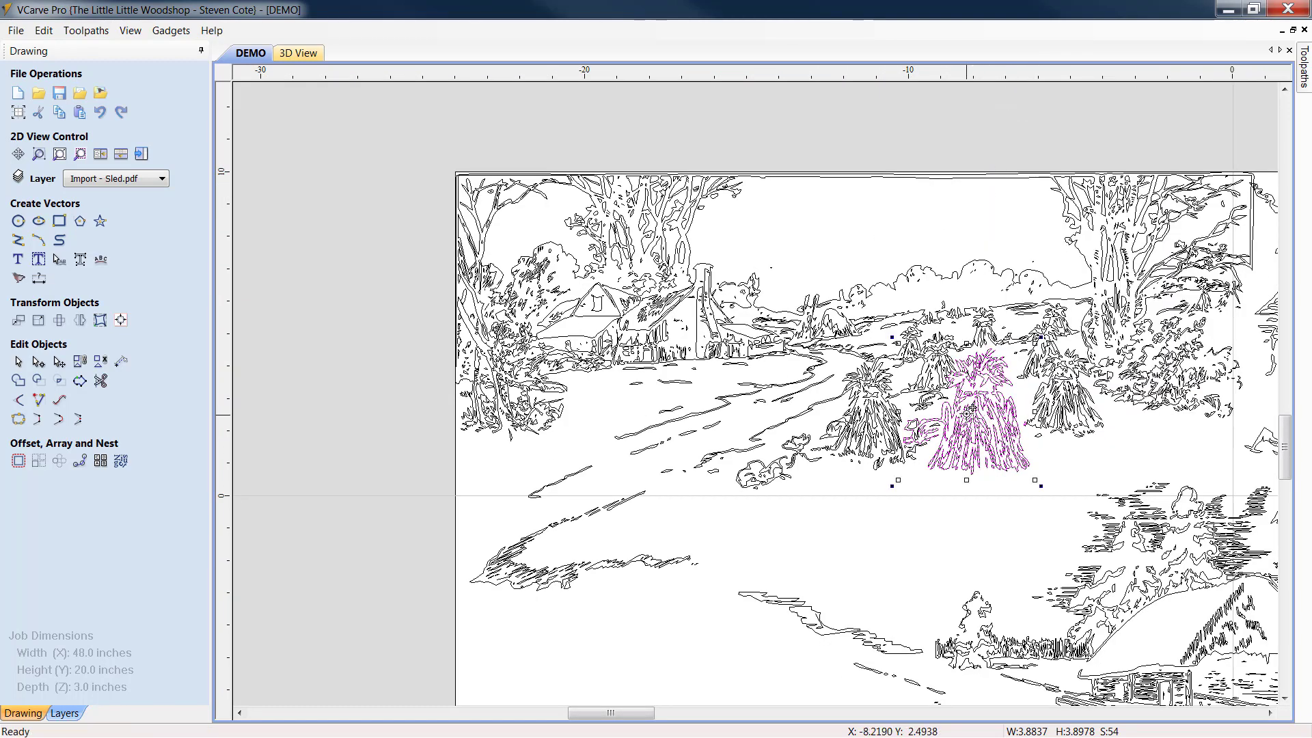
left_click_drag(960, 436, 914, 543)
Node-edit the haystack copy's outline and delete the upper span joining it to the plant shape on its left side
scroll(922, 588, "up", 5)
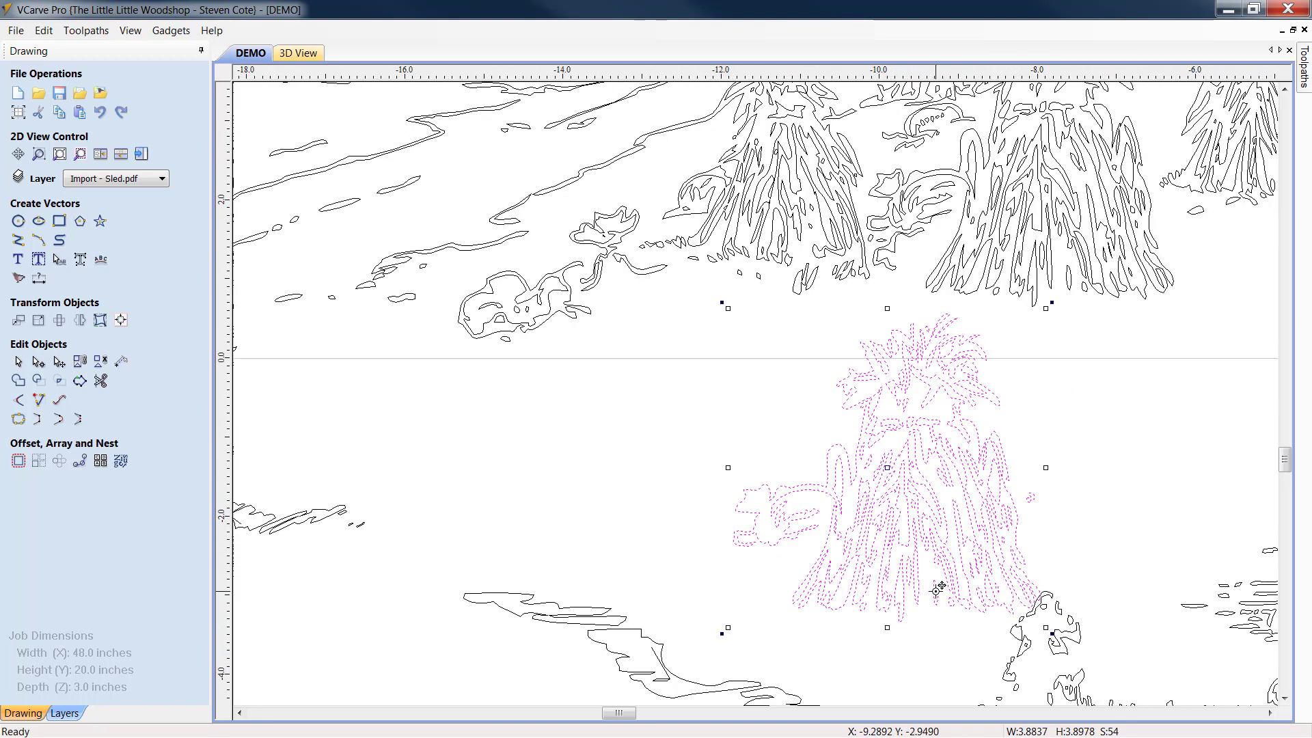
scroll(814, 564, "up", 4)
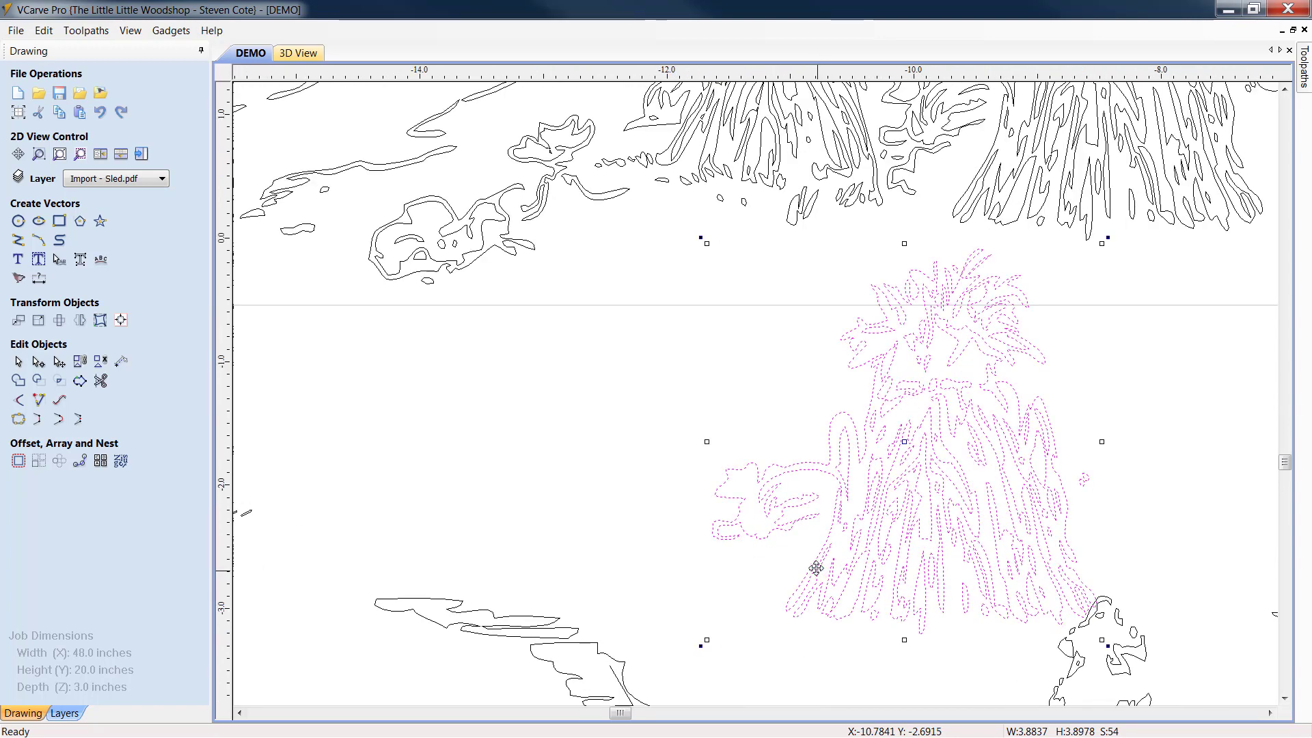
scroll(815, 564, "up", 1)
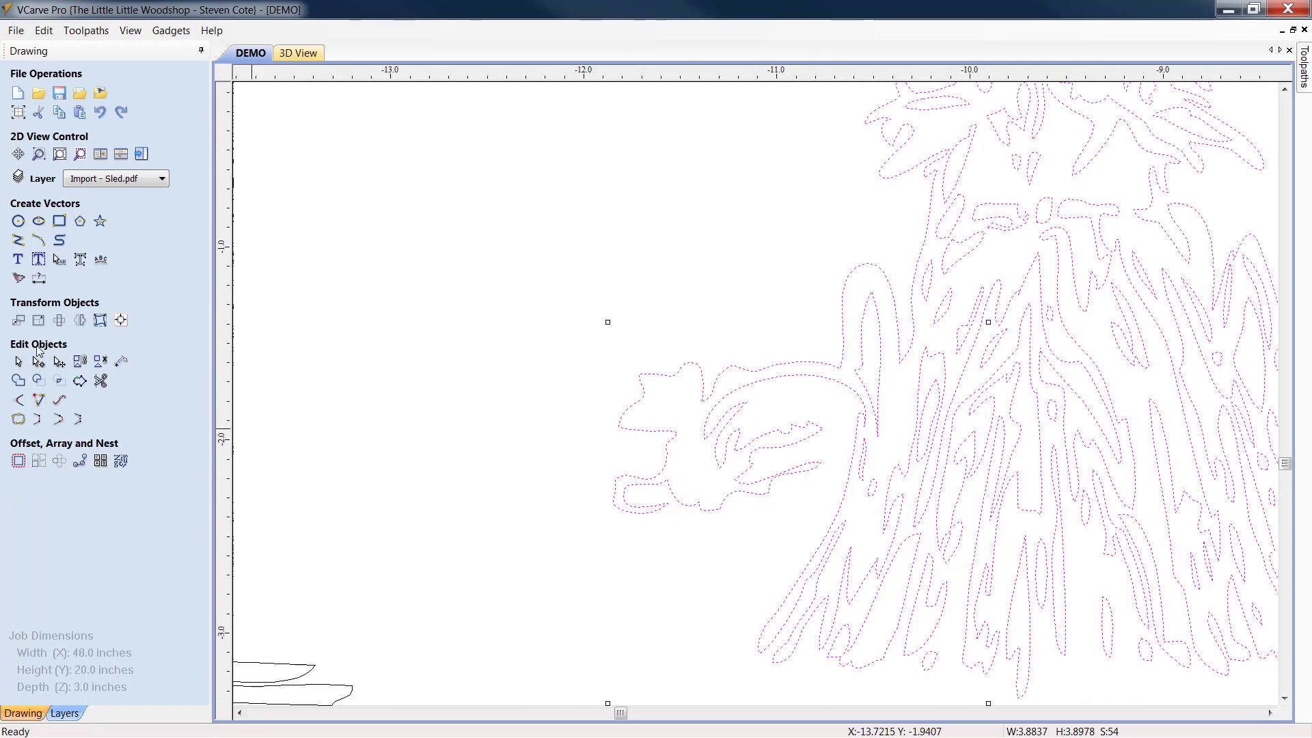
left_click(43, 370)
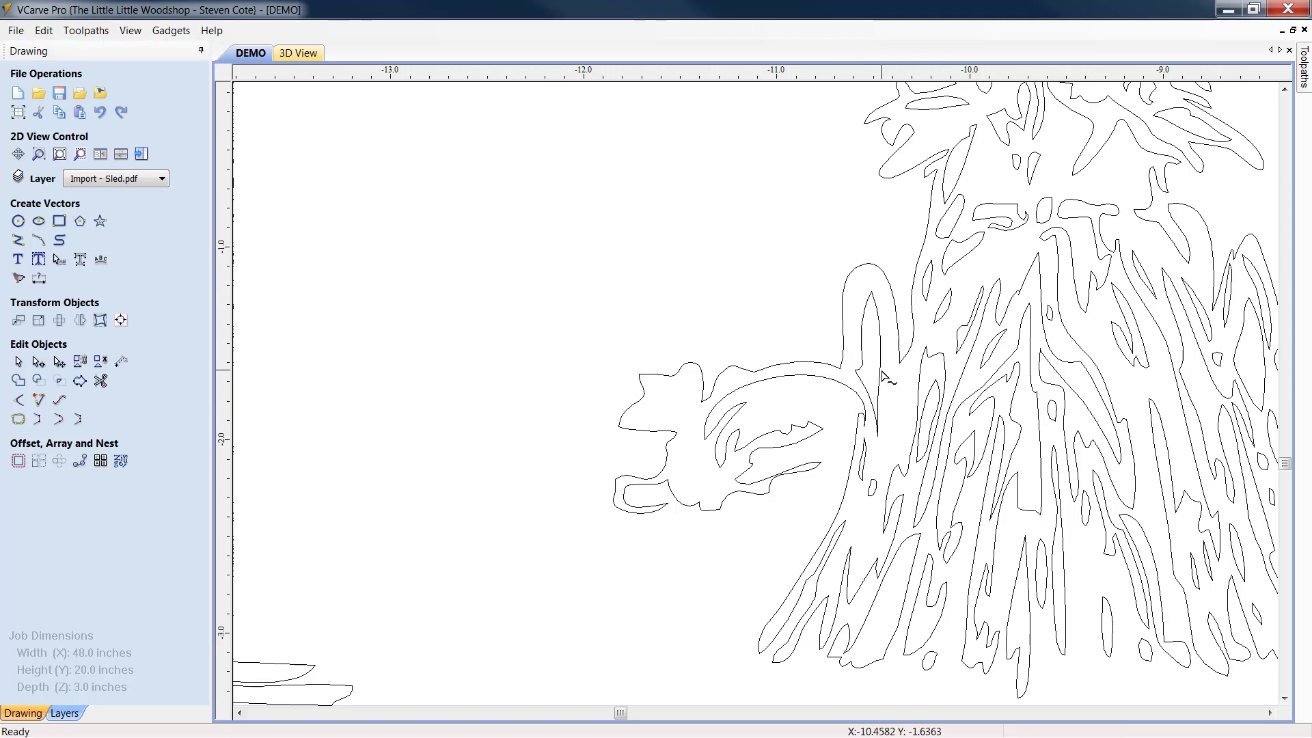
left_click(878, 376)
left_click(874, 381)
left_click(908, 364)
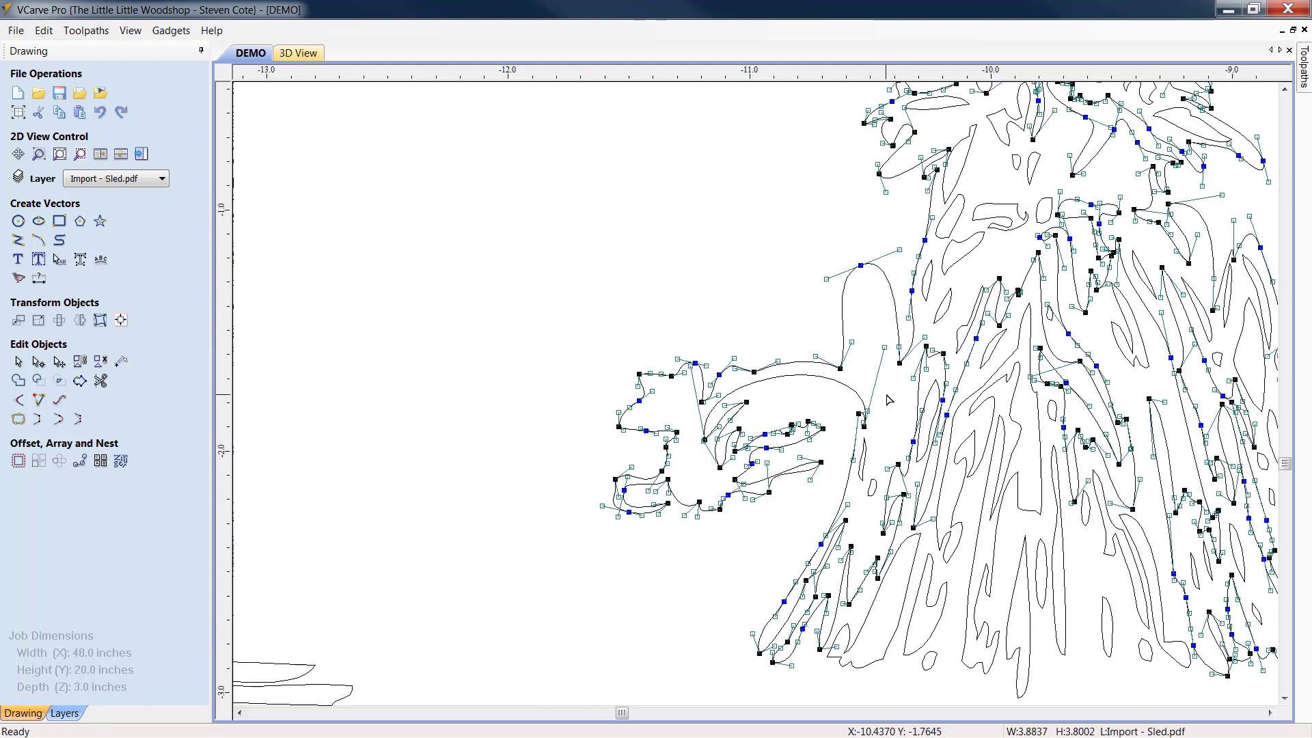
scroll(897, 388, "up", 2)
right_click(907, 301)
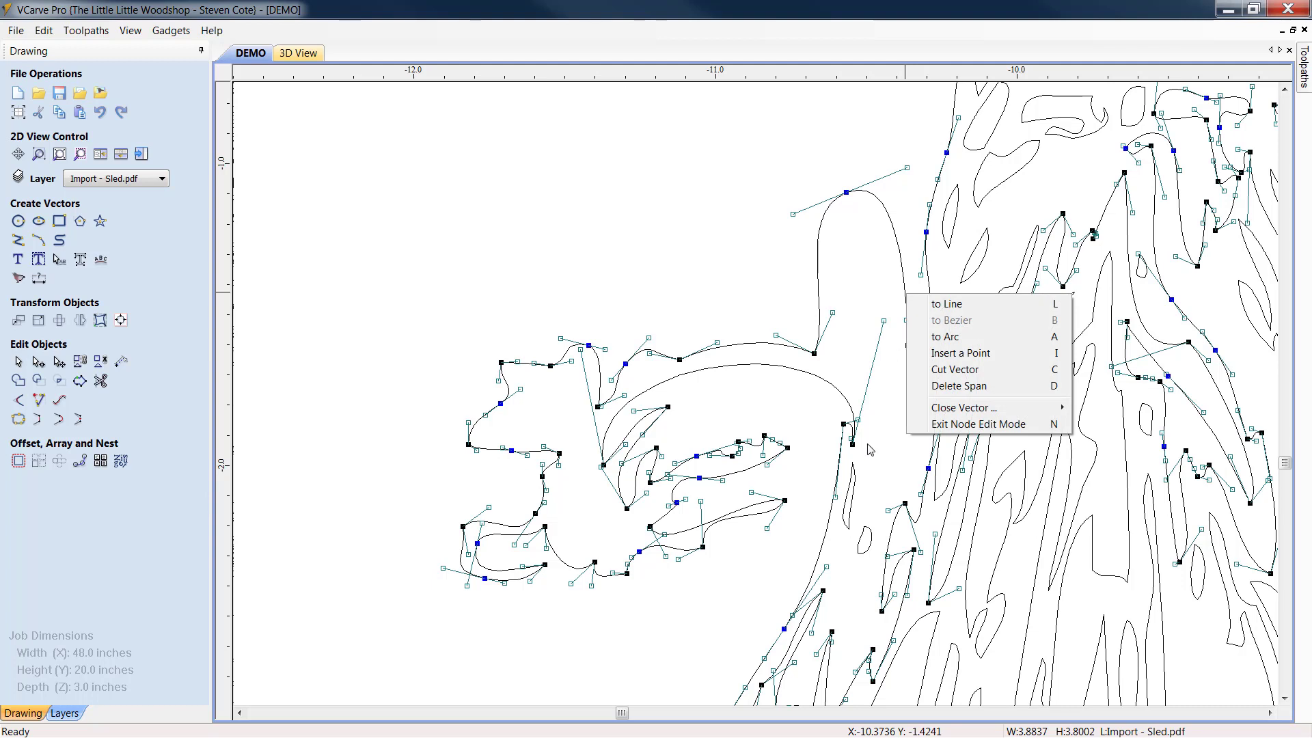
left_click(959, 386)
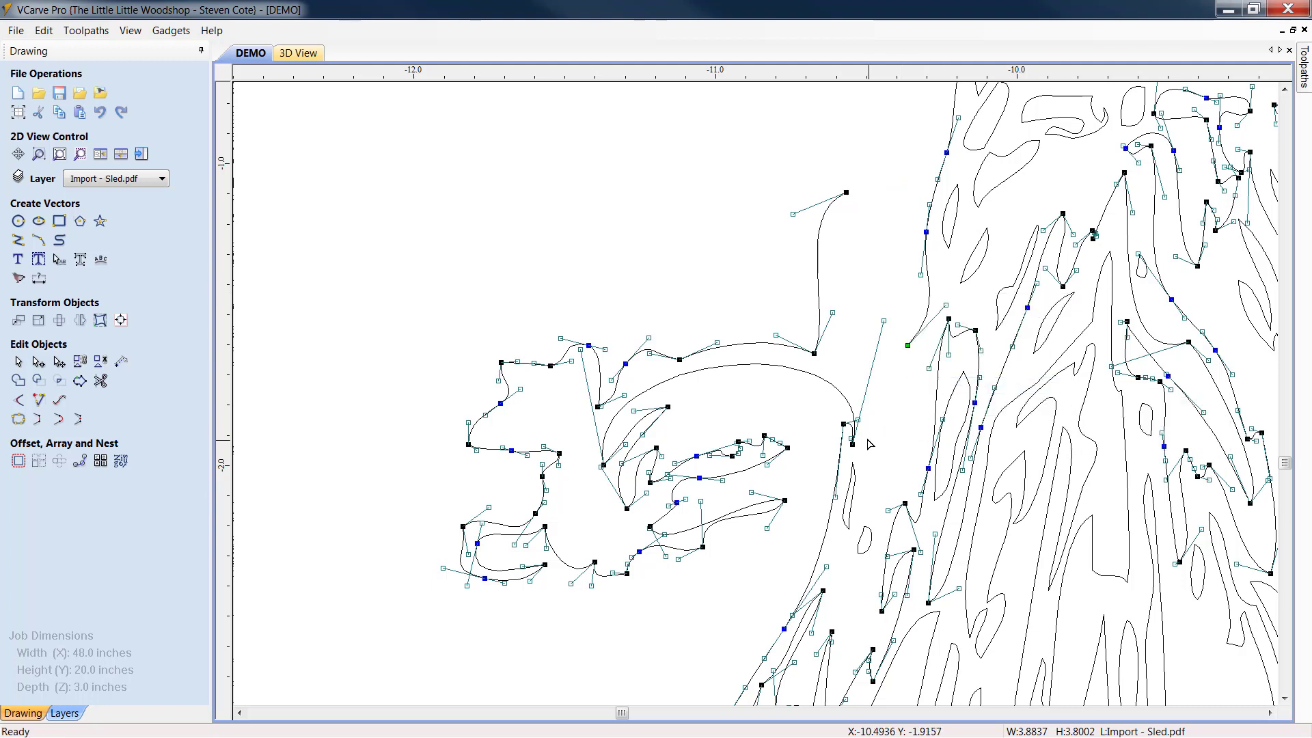
Delete the lower span joining the plant shape to the haystack copy's outline, and remove the detached plant vector
right_click(848, 425)
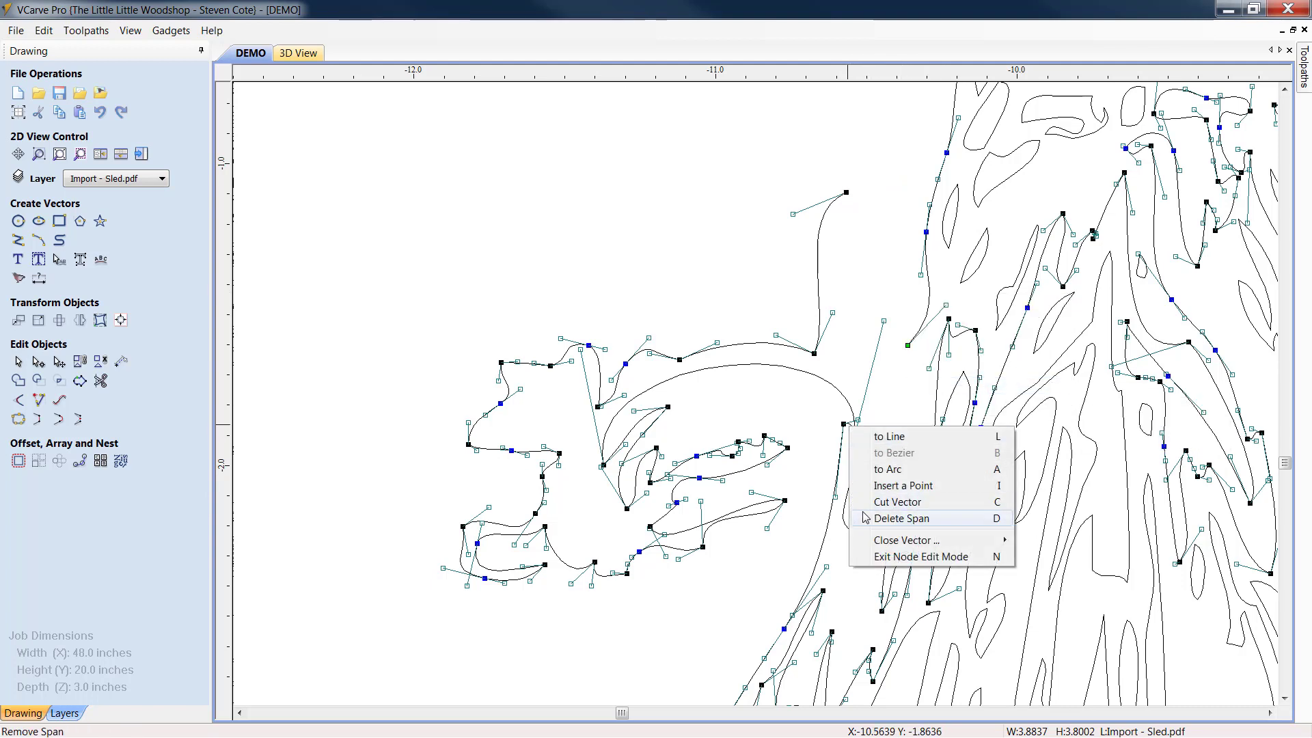
left_click(865, 518)
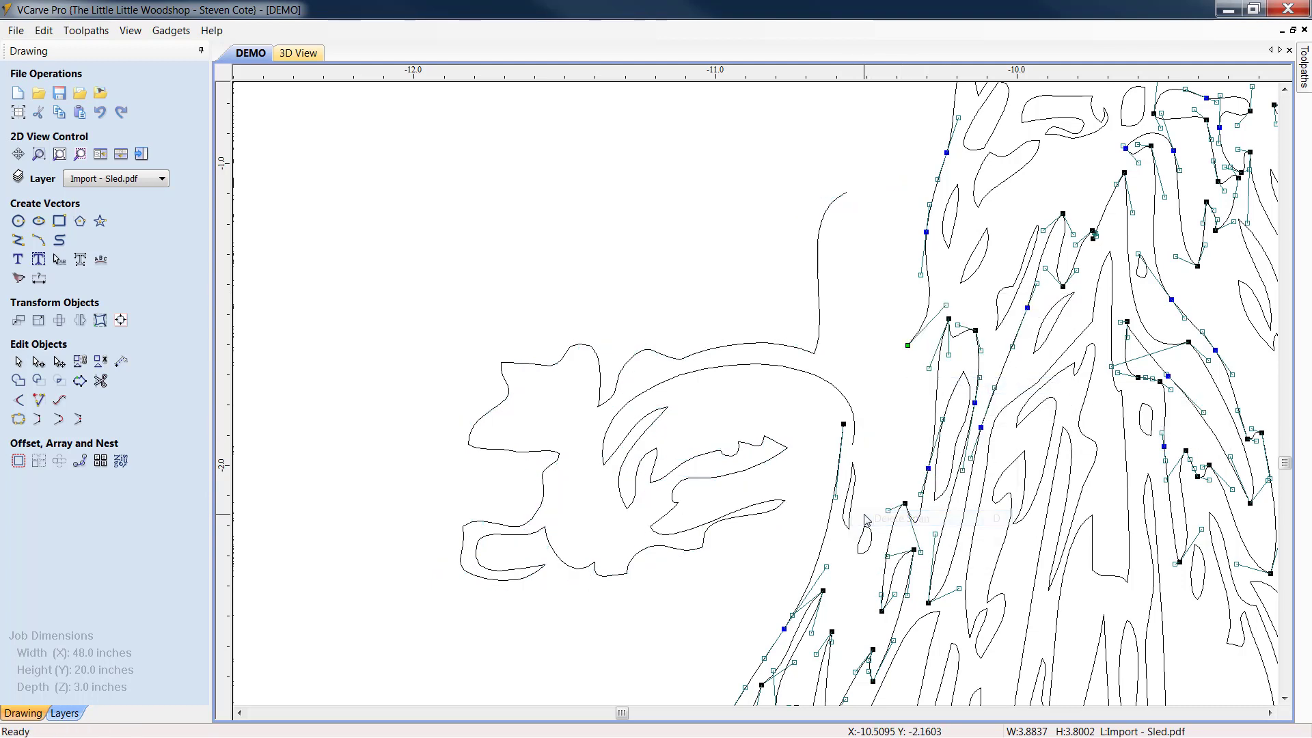
left_click(831, 388)
key("Delete")
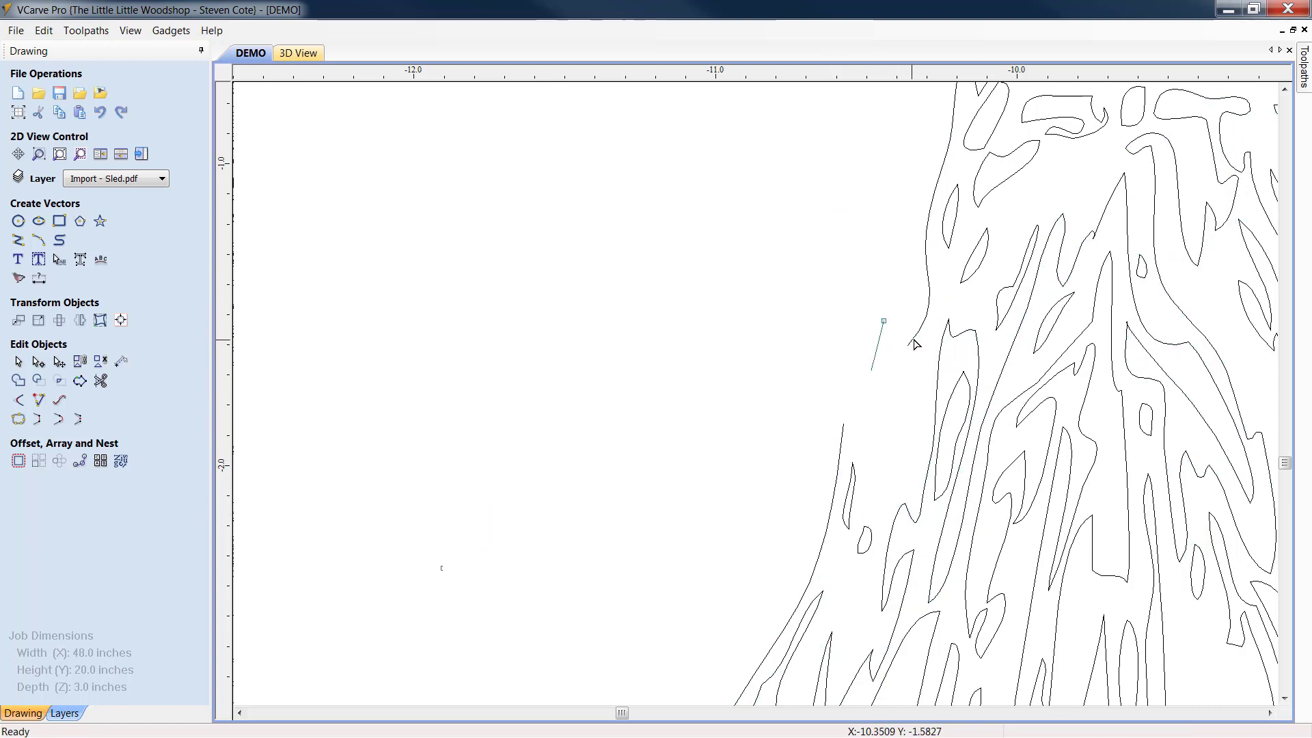
Close the gap in the left side of the haystack copy's outline with a smooth curve
left_click(843, 441)
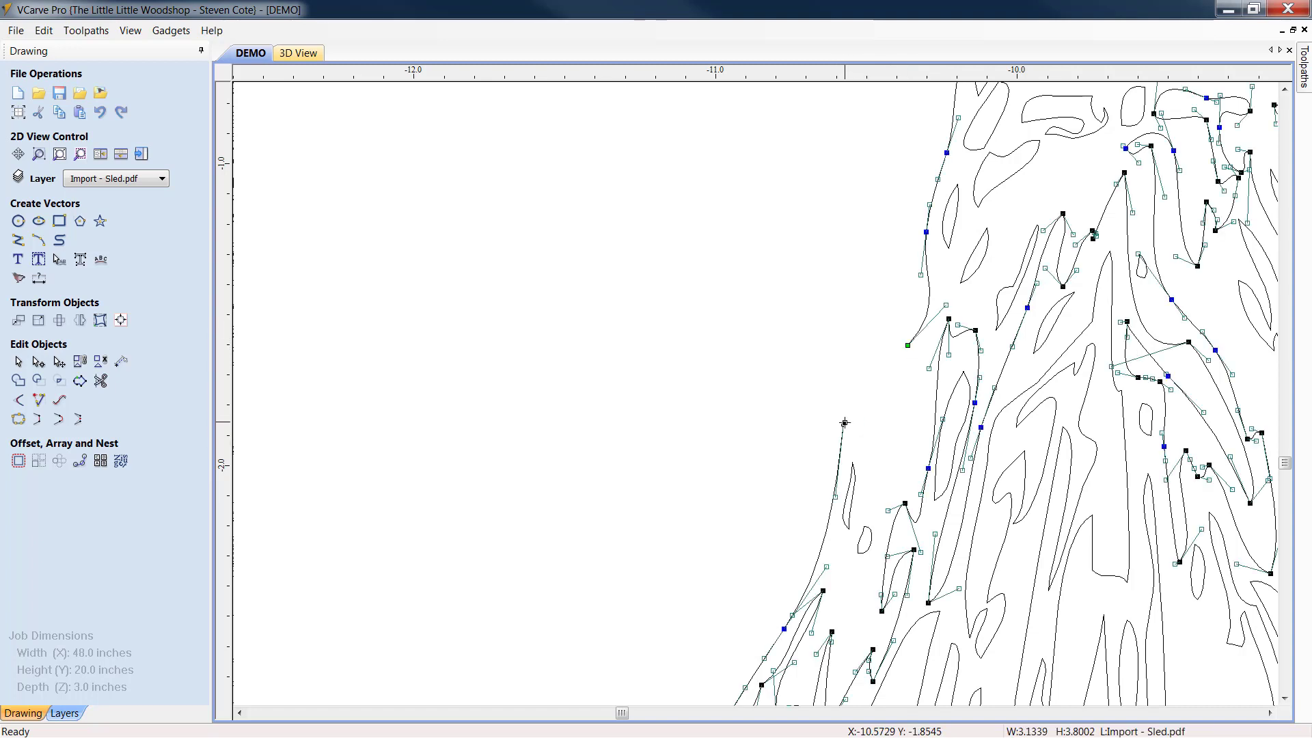
left_click(58, 418)
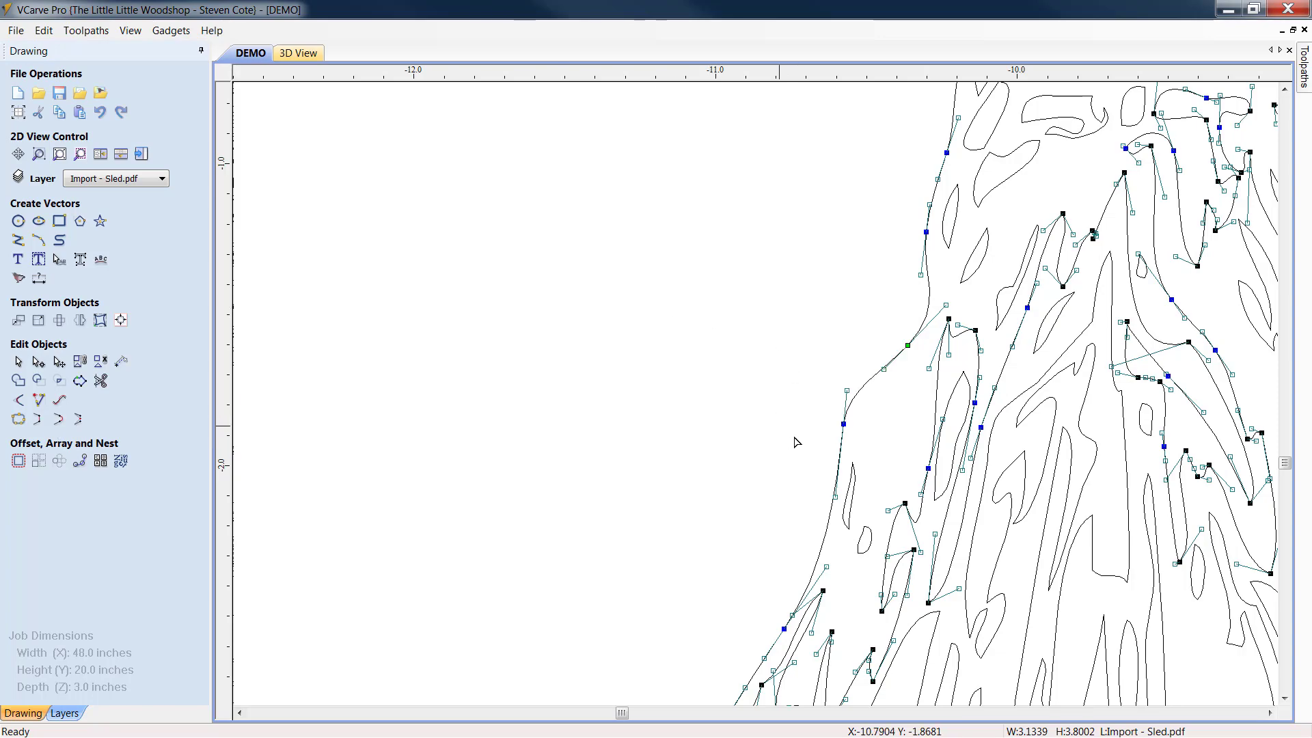
left_click(621, 429)
Delete the two small stray vectors just right of the haystack copy
scroll(621, 428, "down", 5)
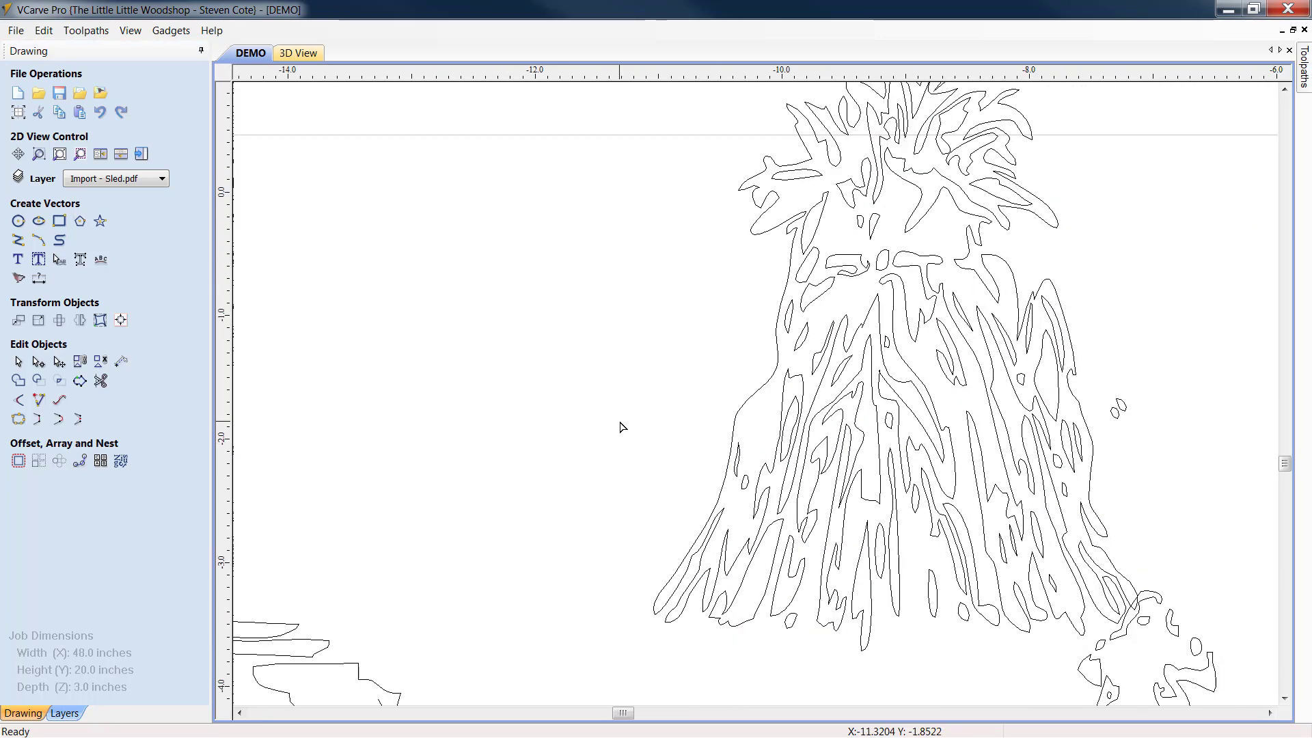
scroll(621, 427, "down", 4)
scroll(868, 510, "up", 3)
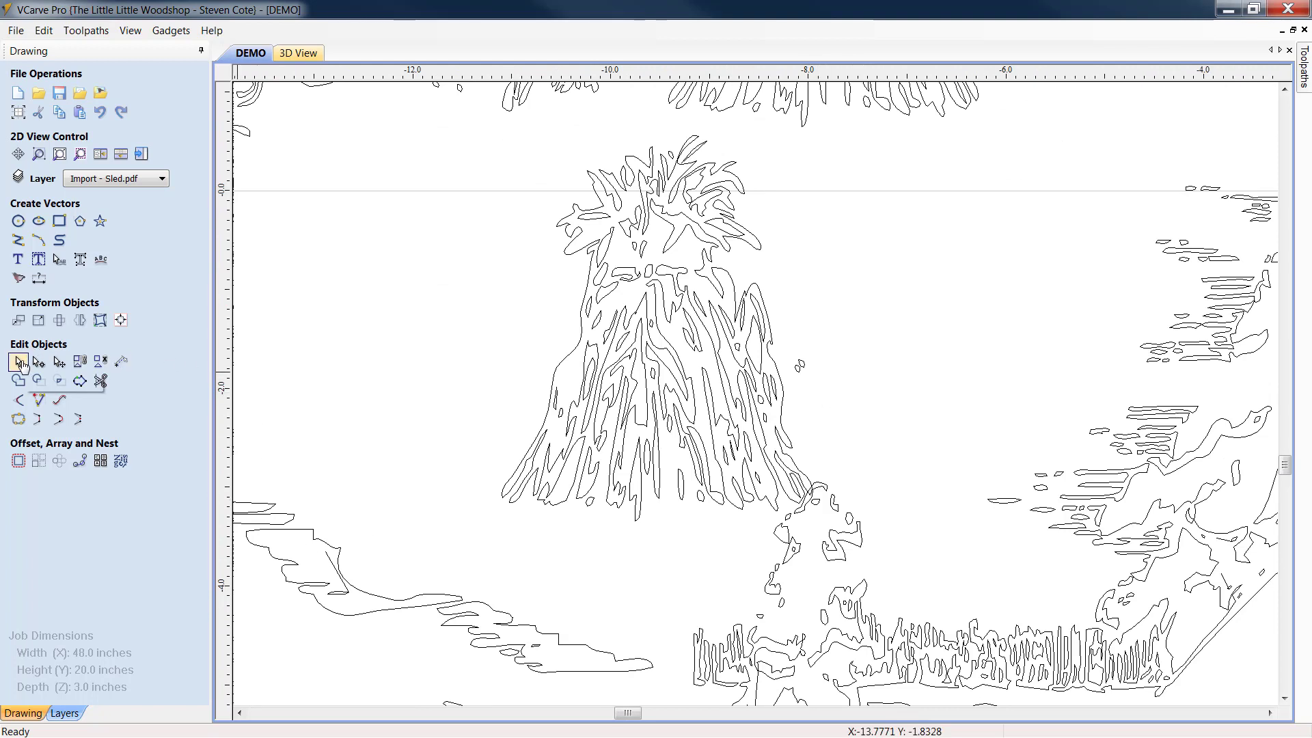
left_click(19, 361)
left_click(790, 351)
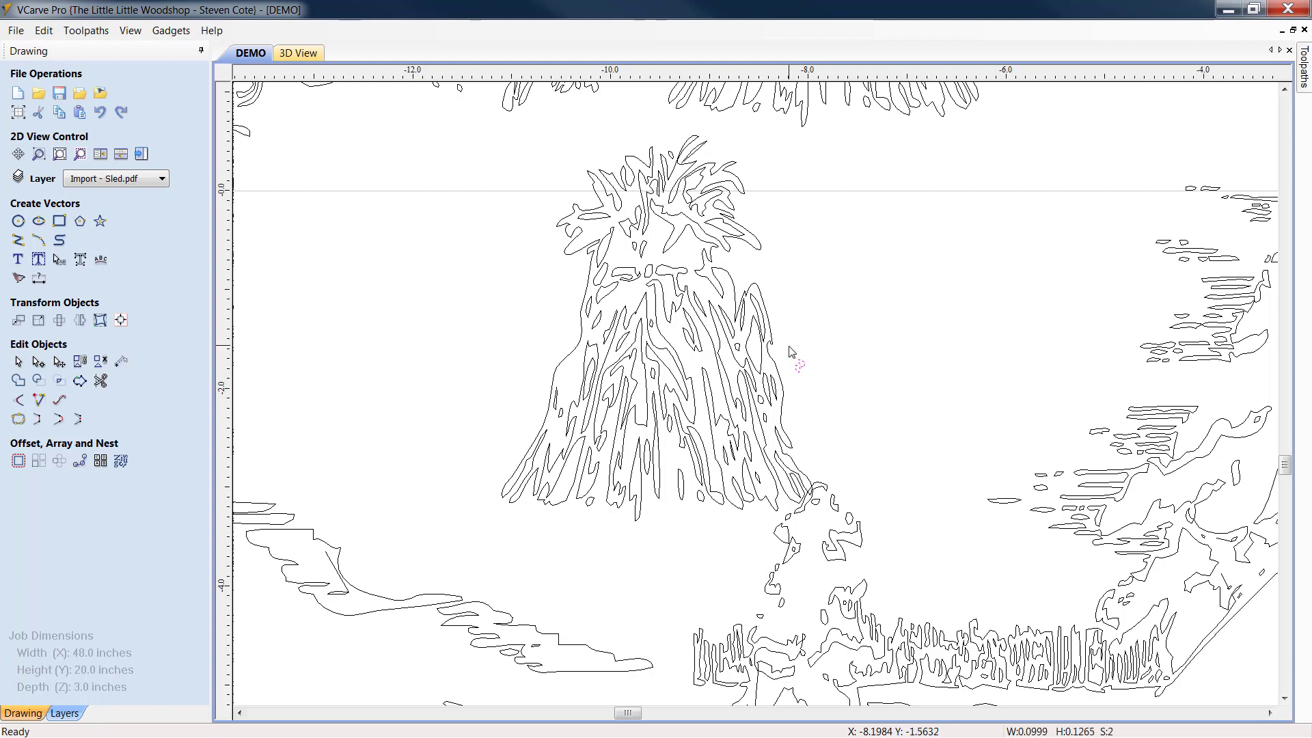
key("Delete")
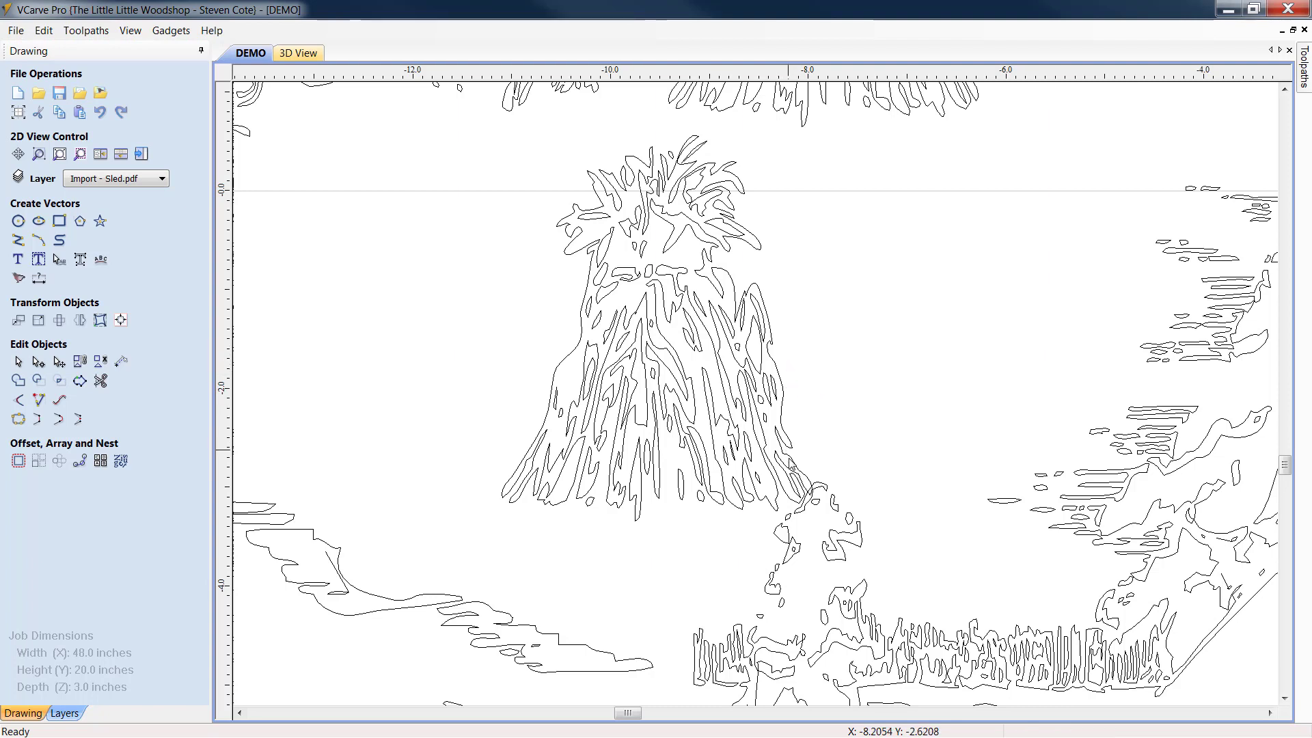
Move the complete haystack copy, including the small vectors at its base, to the empty area below the leftmost bank
left_click_drag(525, 295, 533, 133)
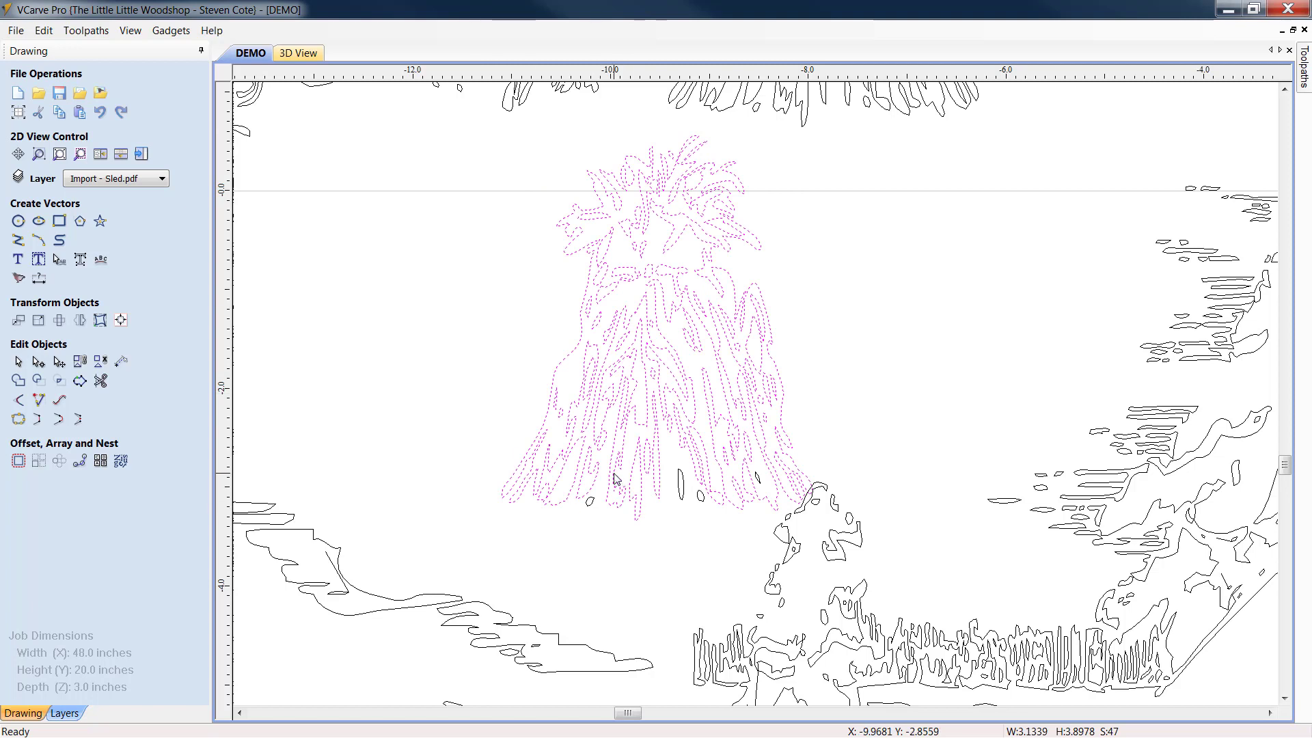
left_click(758, 478, "shift")
left_click(701, 507, "shift")
left_click(681, 504, "shift")
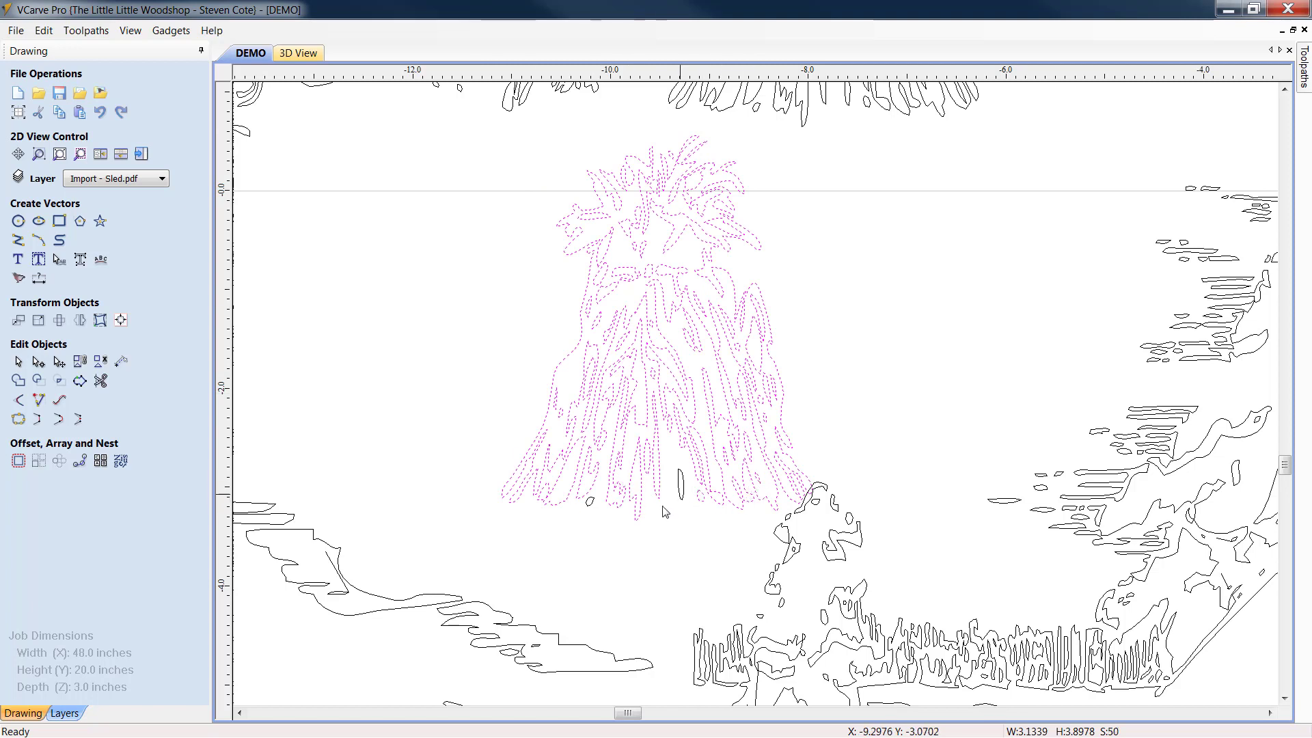
left_click(589, 504, "shift")
scroll(592, 542, "down", 7)
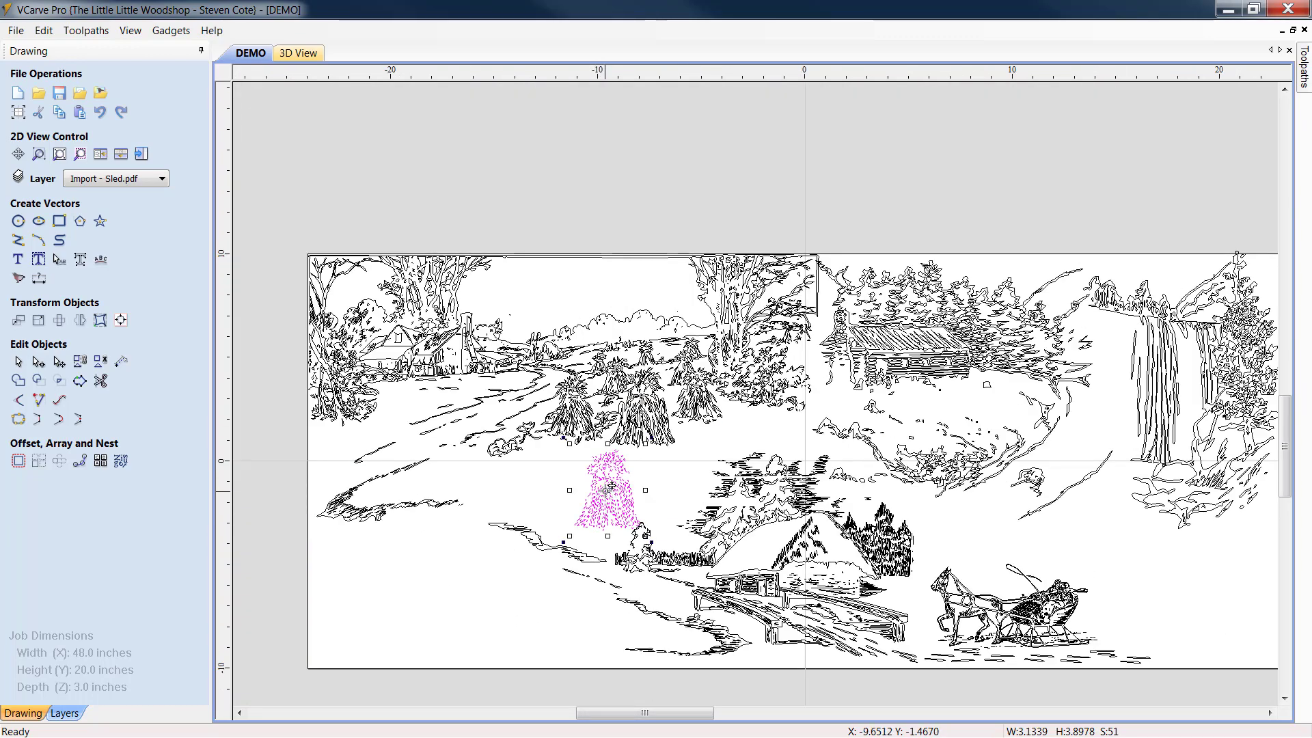
left_click_drag(612, 485, 368, 579)
Duplicate the isolated haystack, place the copy just to its right, and scale it down to about 2.40 by 2.98 inches
right_click(369, 580)
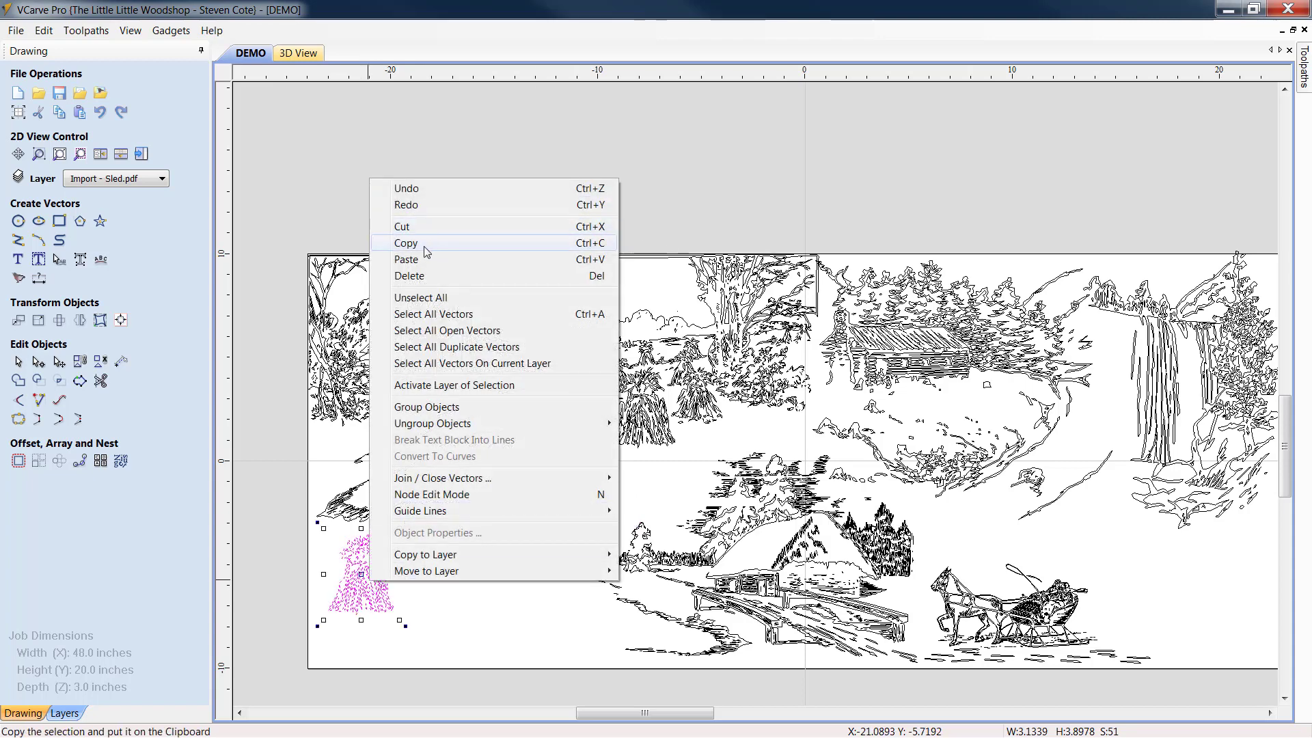
left_click(426, 245)
right_click(387, 593)
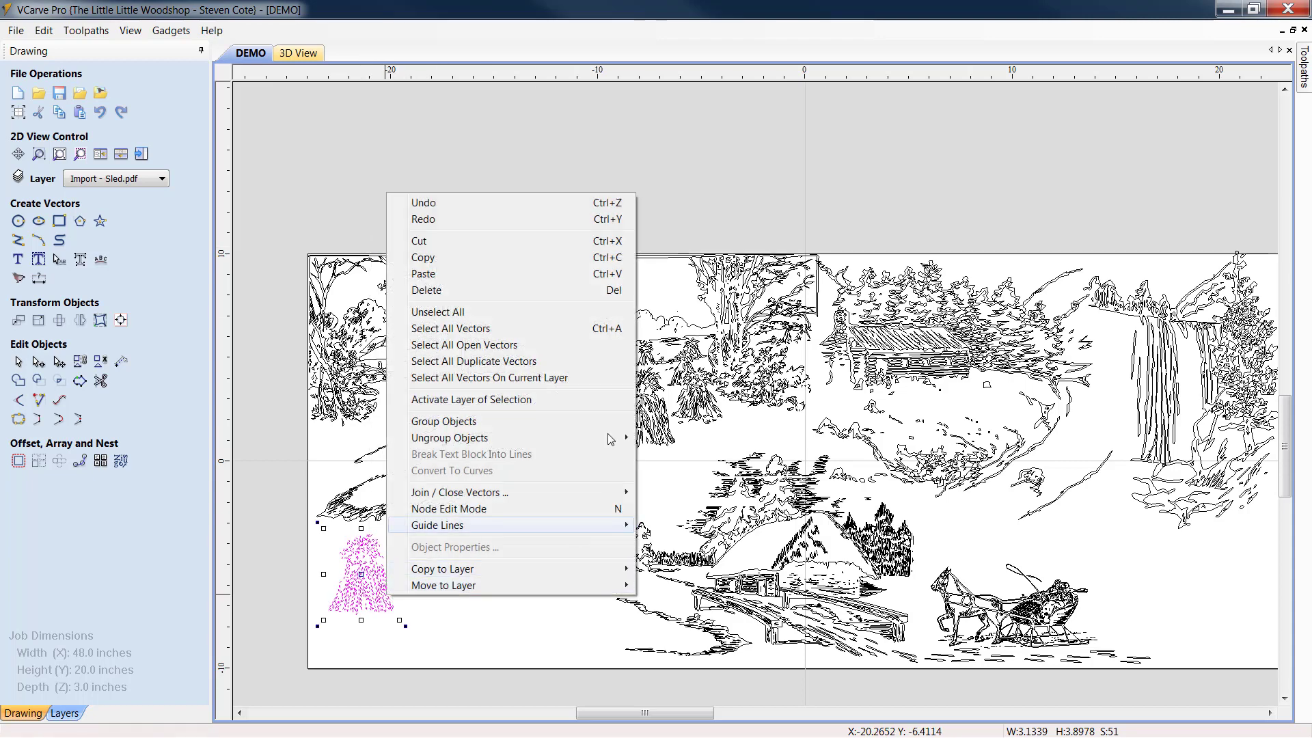
left_click(462, 273)
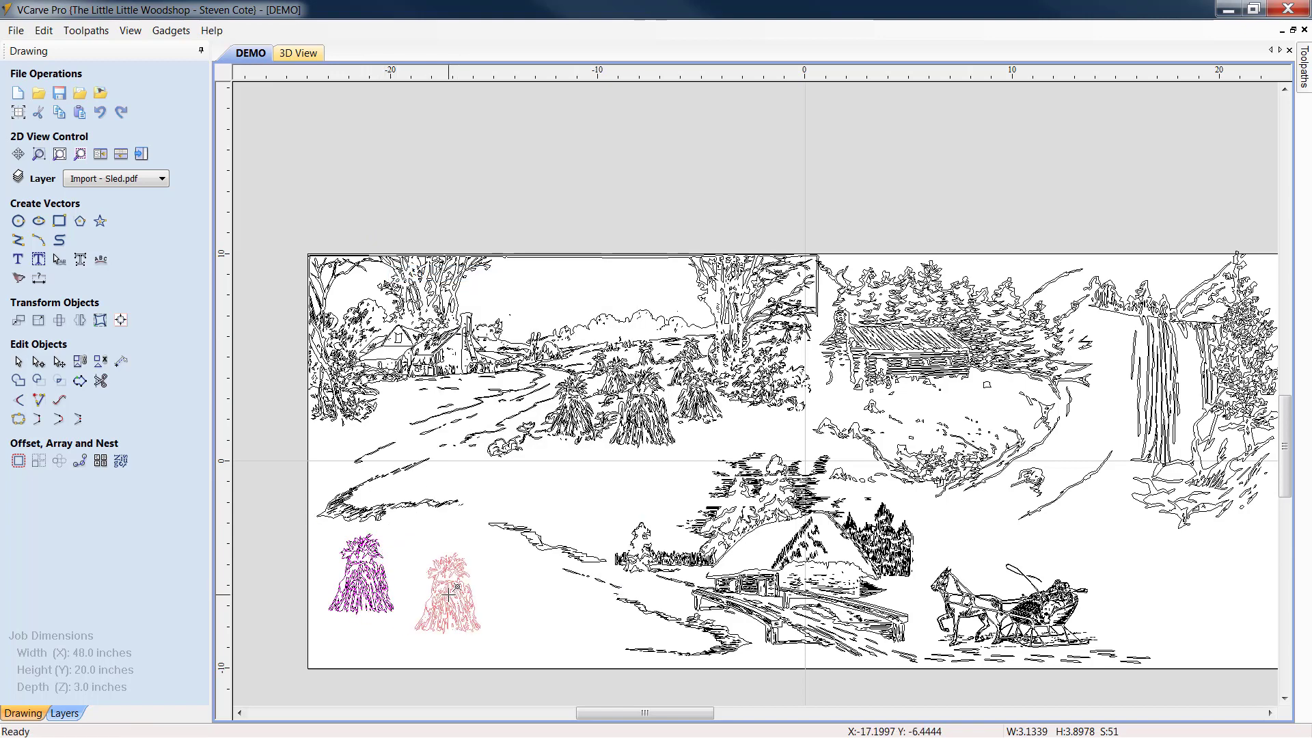
left_click(447, 593)
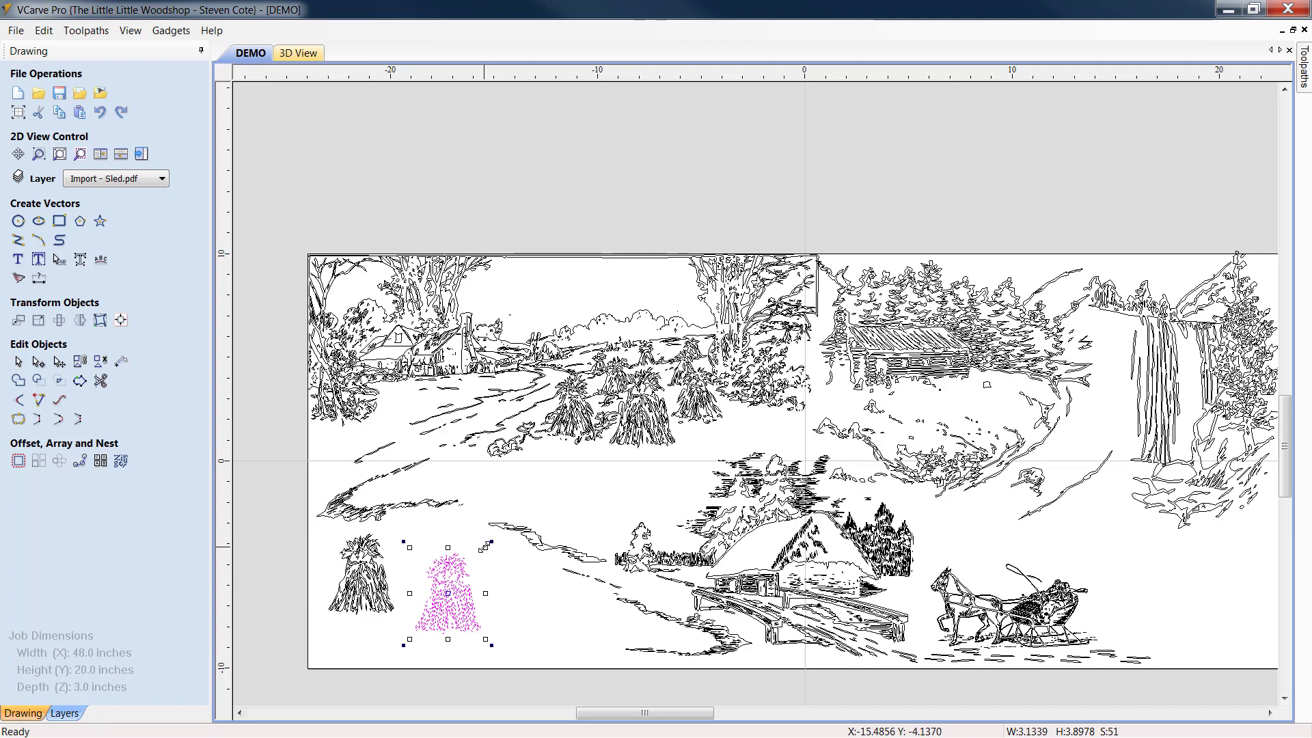
left_click_drag(483, 547, 467, 564)
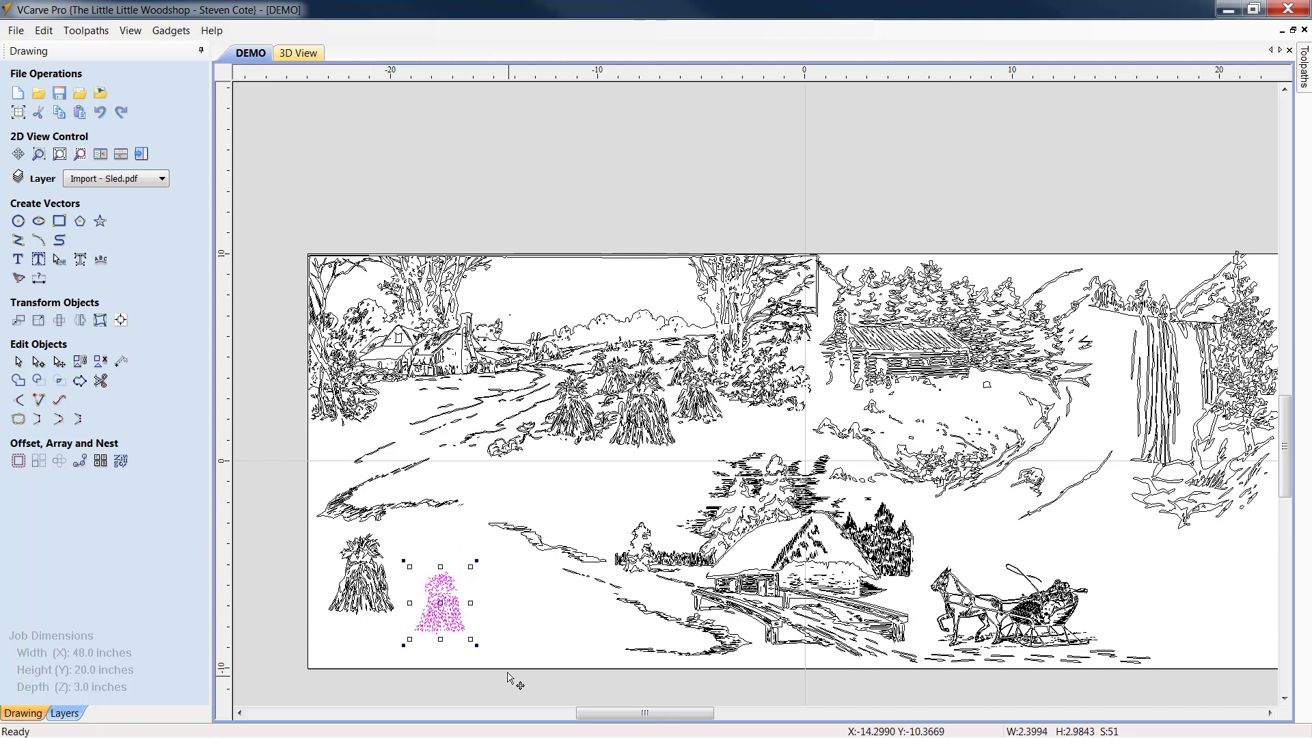
left_click(528, 646)
Paste a third haystack to the right of the small one and scale it to about 2.79 by 3.47 inches
right_click(530, 617)
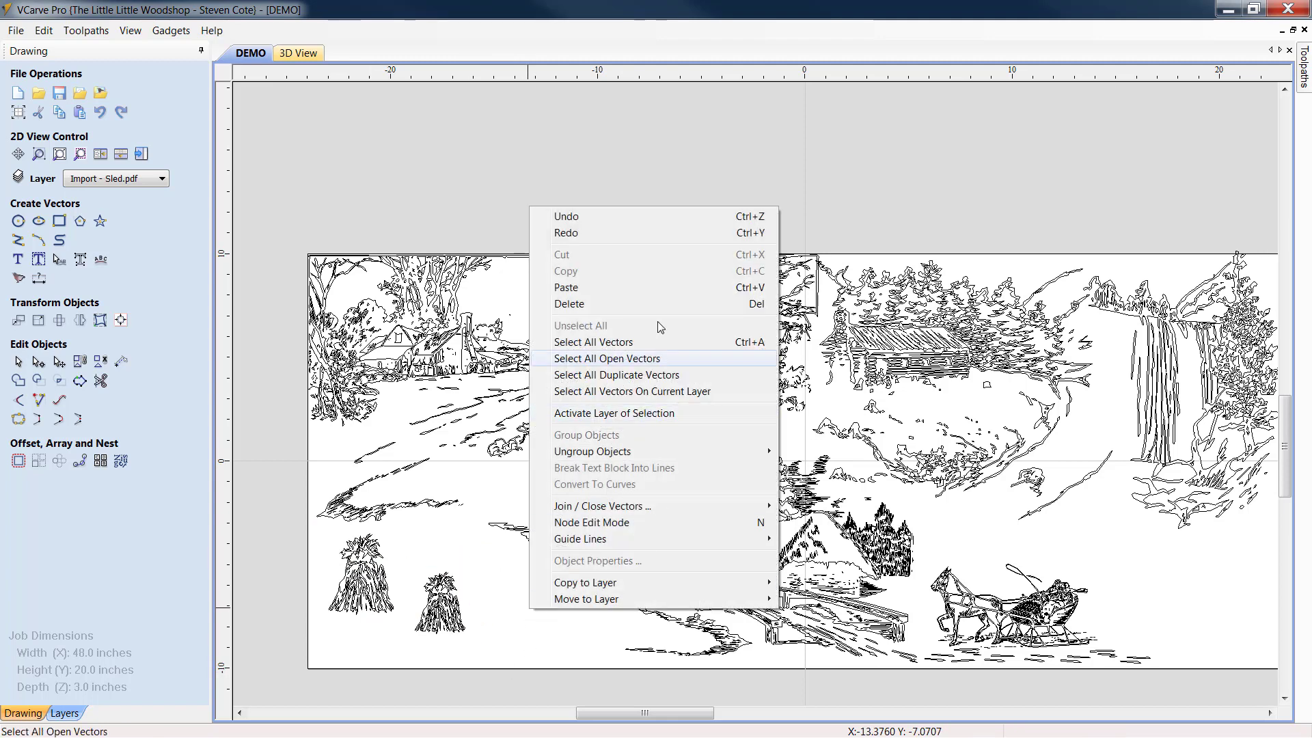
left_click(571, 287)
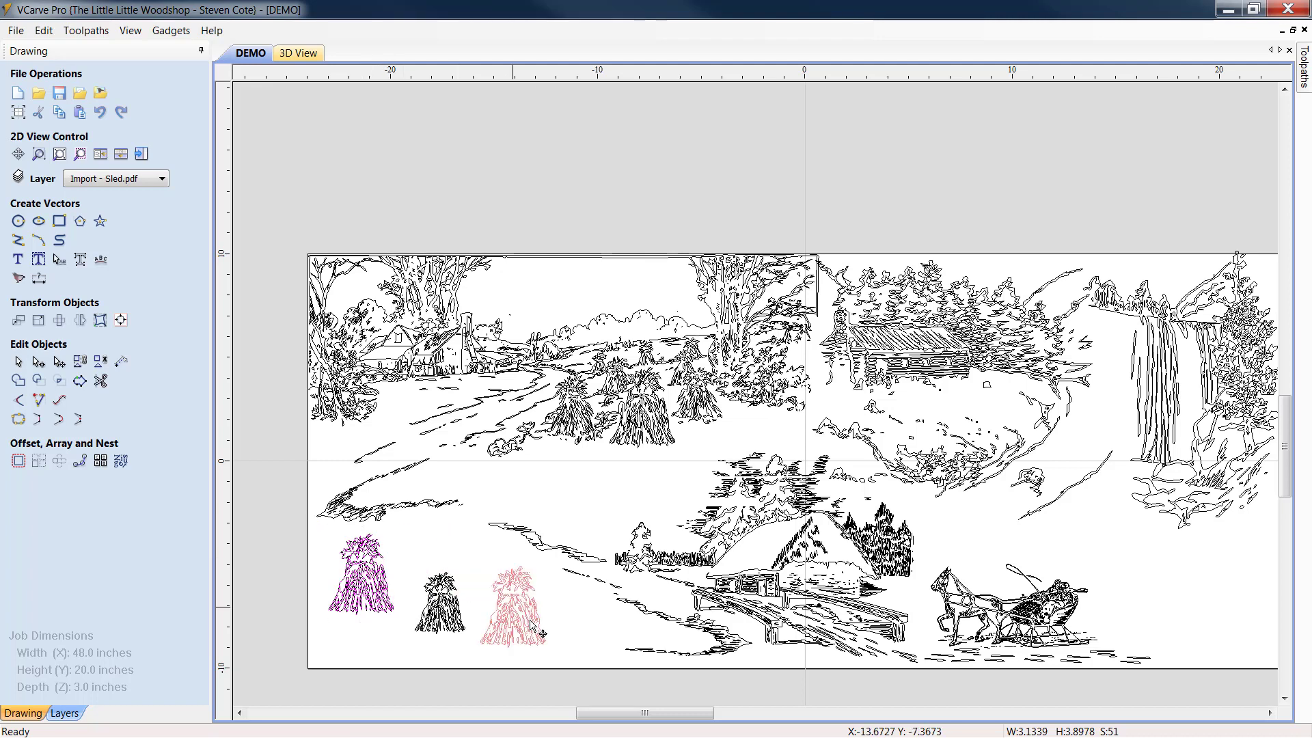
left_click(530, 618)
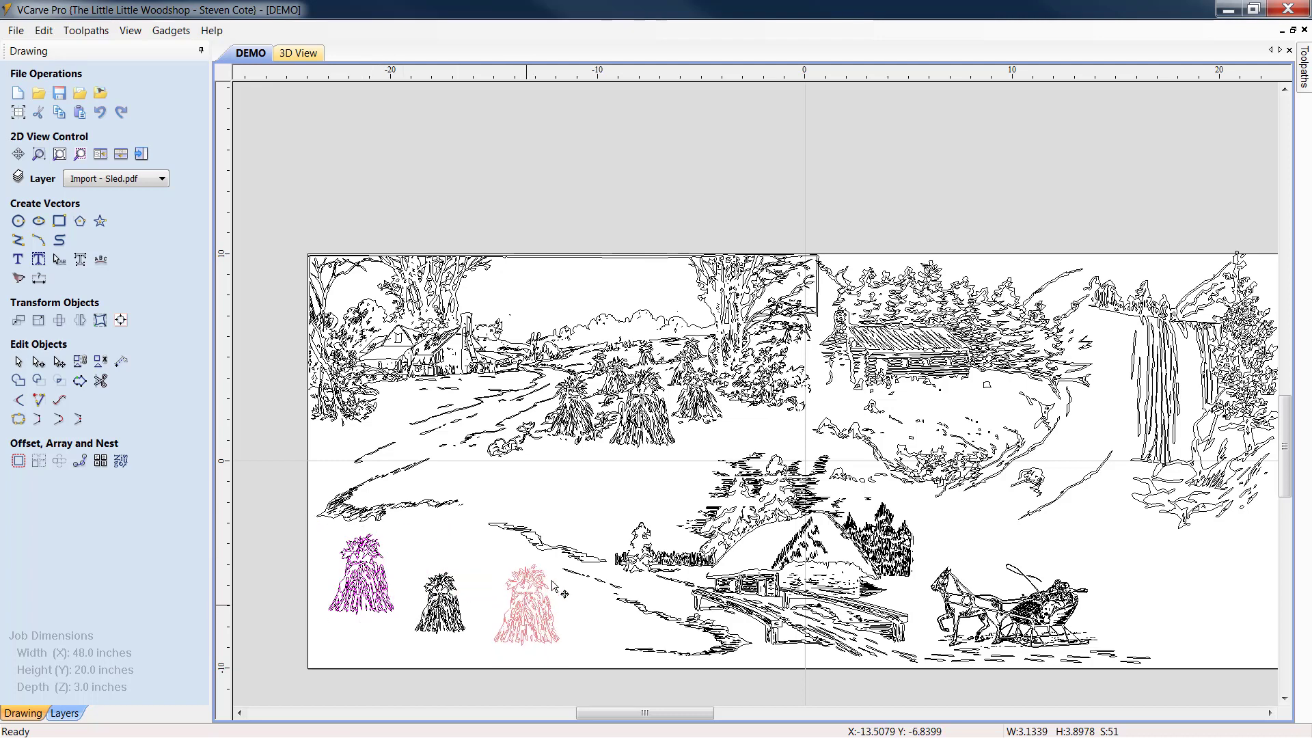
left_click(533, 607)
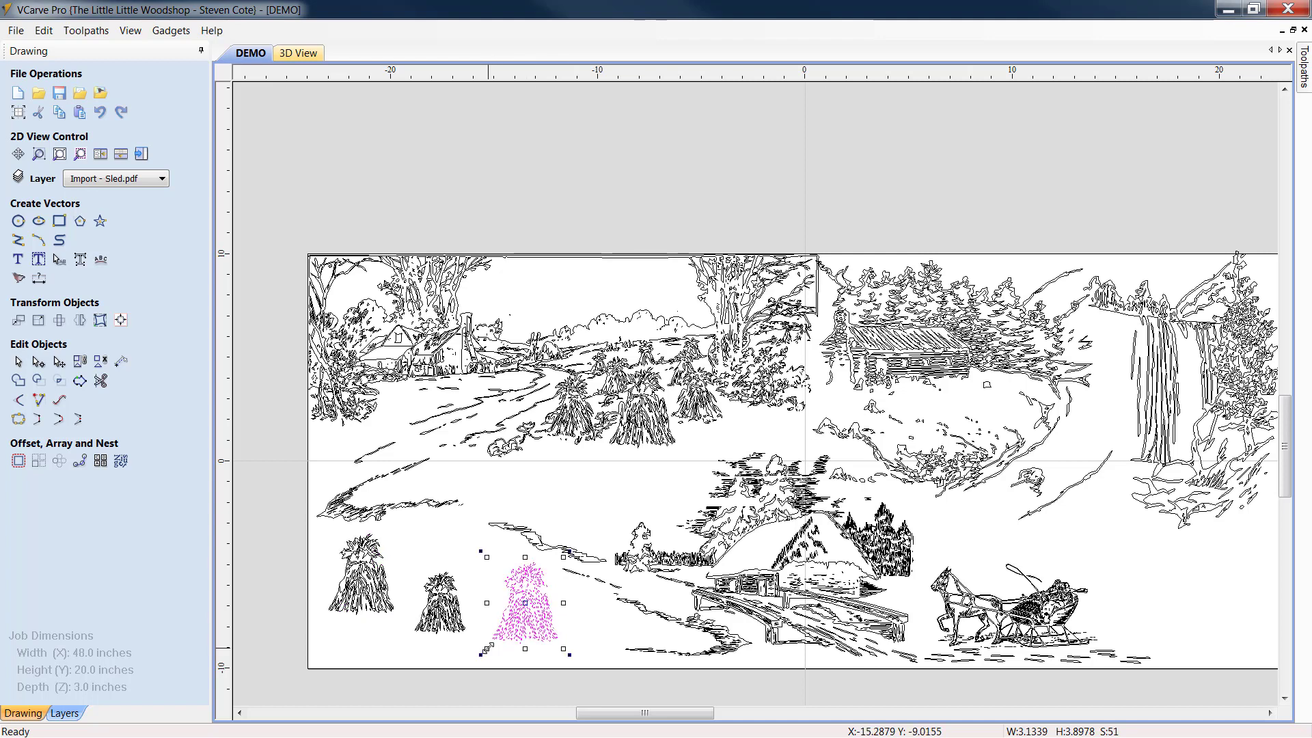
left_click_drag(488, 648, 494, 640)
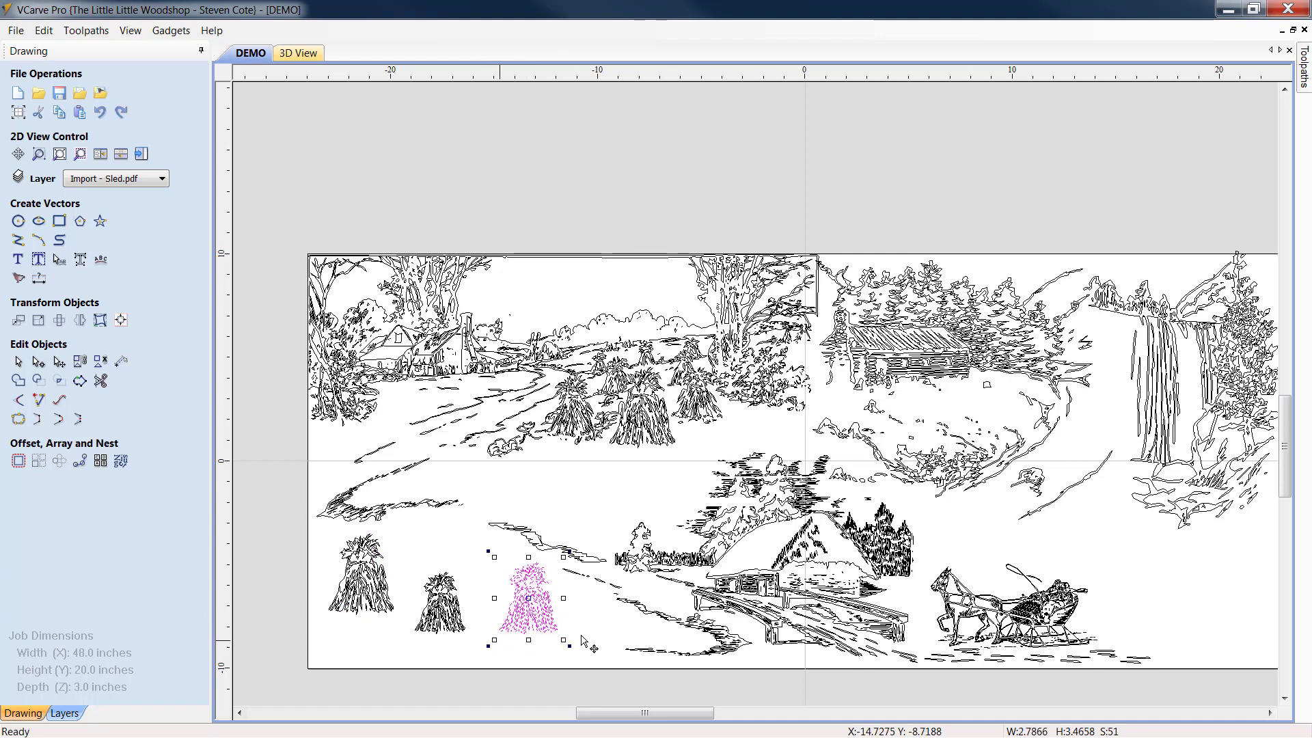
left_click(582, 629)
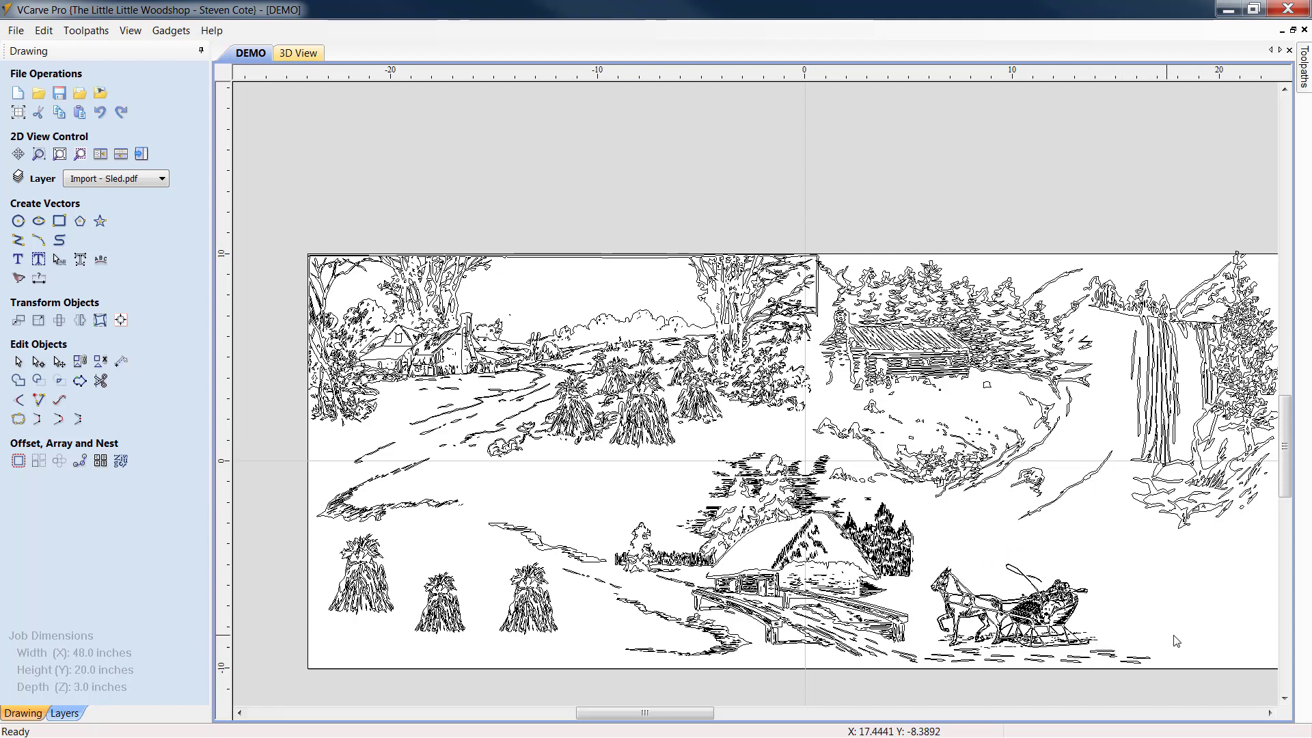
Examine the whole Headboard scene, including the haystacks added across the lower field
left_click(1269, 712)
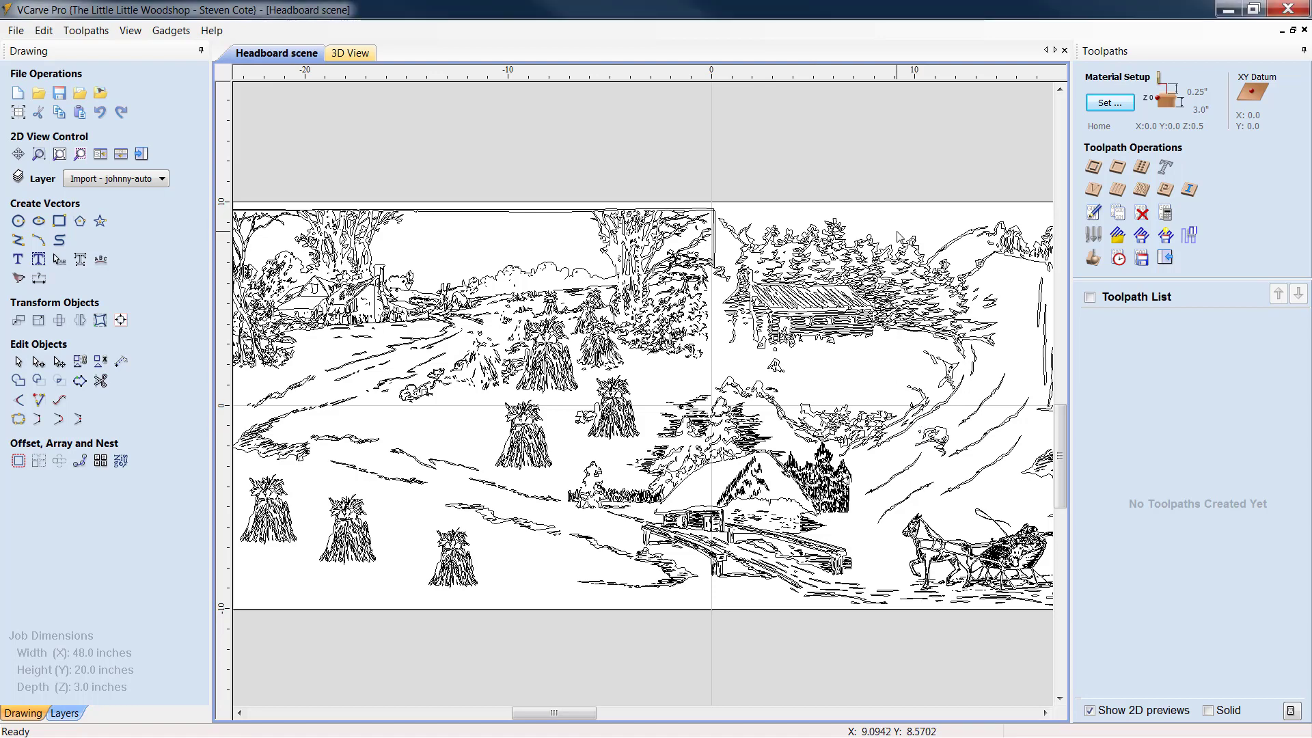
scroll(899, 234, "down", 2)
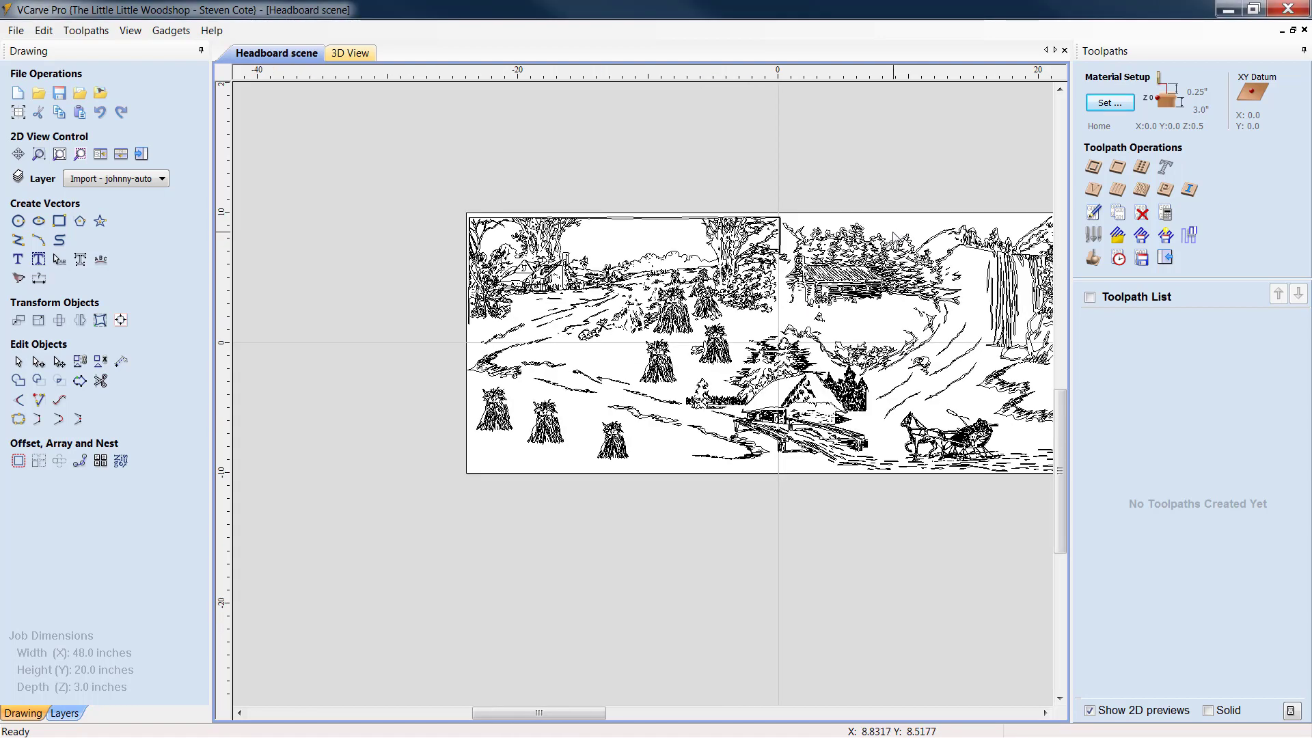
left_click(1045, 713)
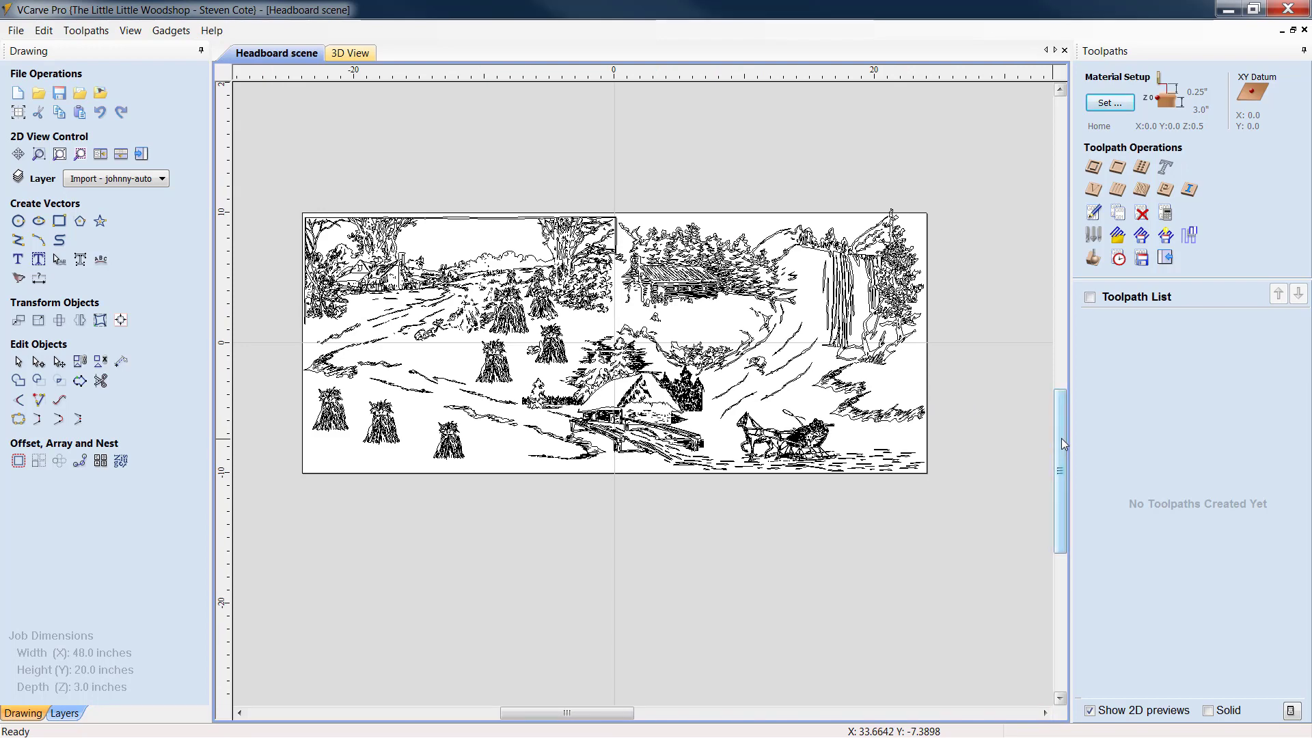
left_click_drag(1060, 437, 1063, 429)
scroll(287, 527, "up", 1)
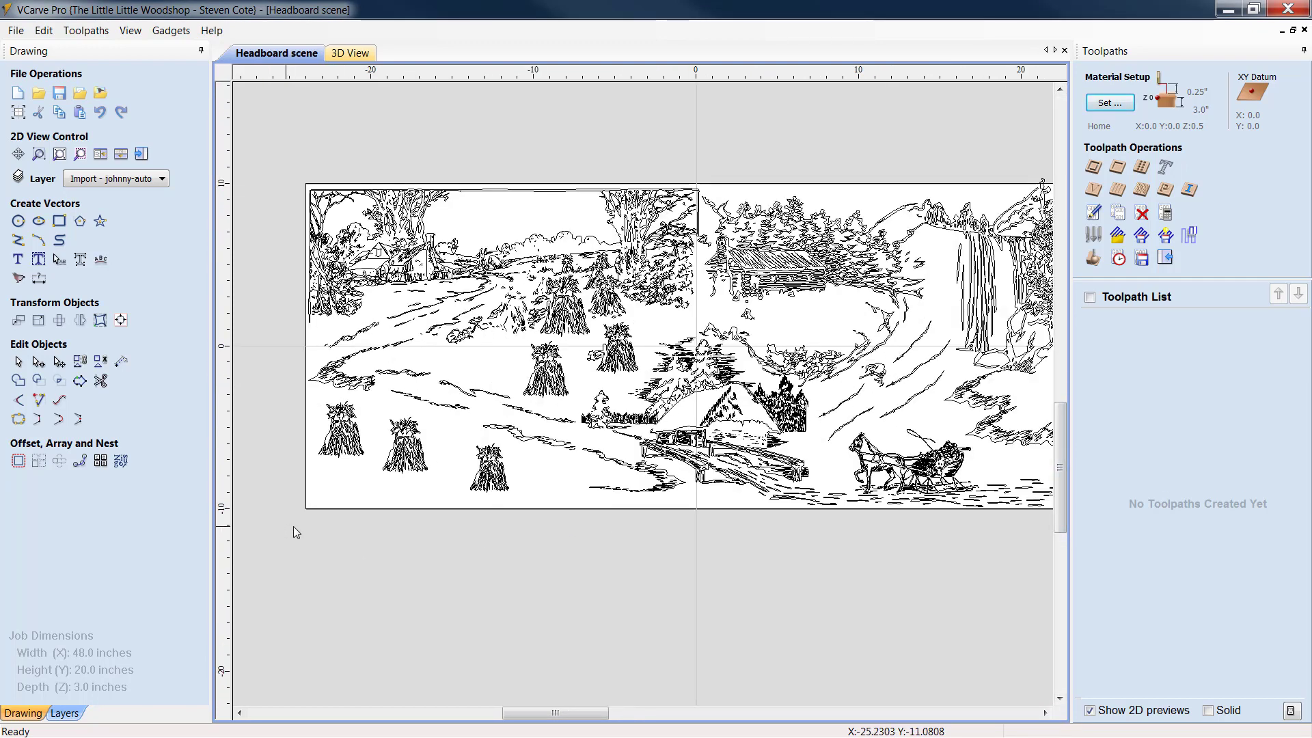
scroll(386, 431, "up", 2)
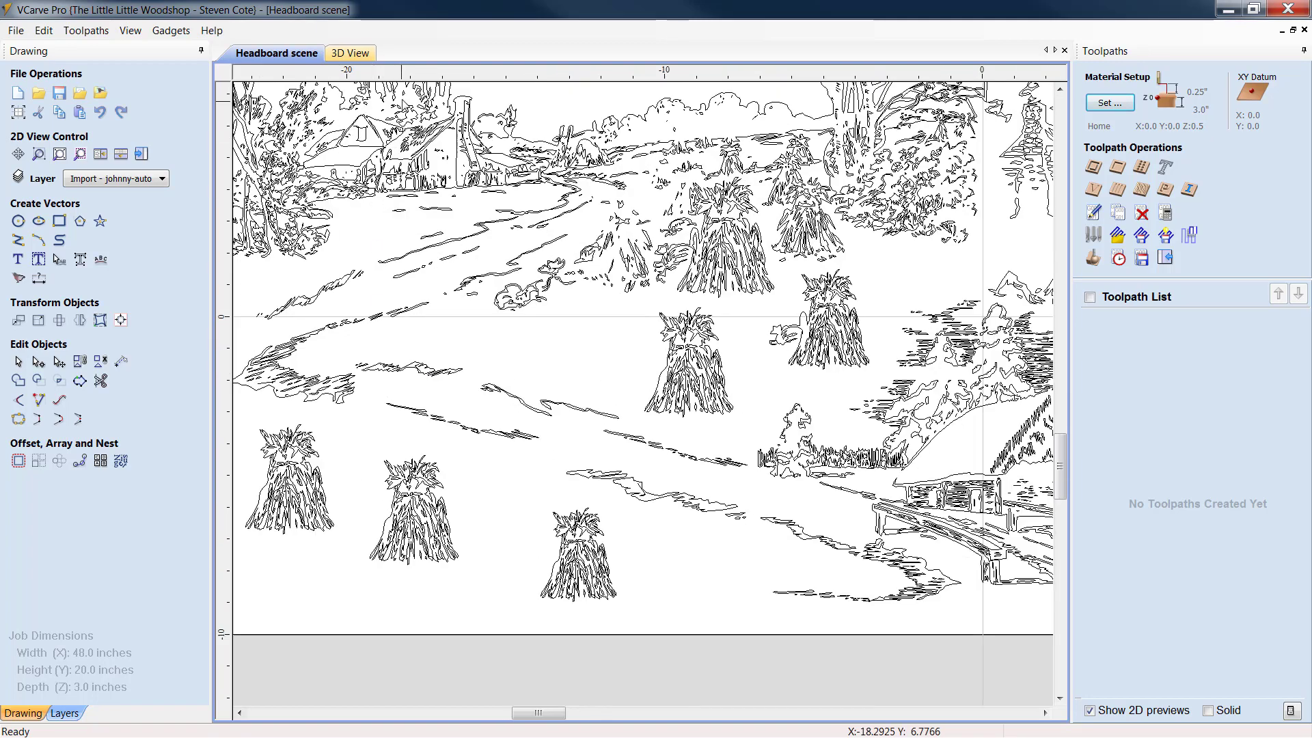
left_click_drag(1063, 440, 1067, 415)
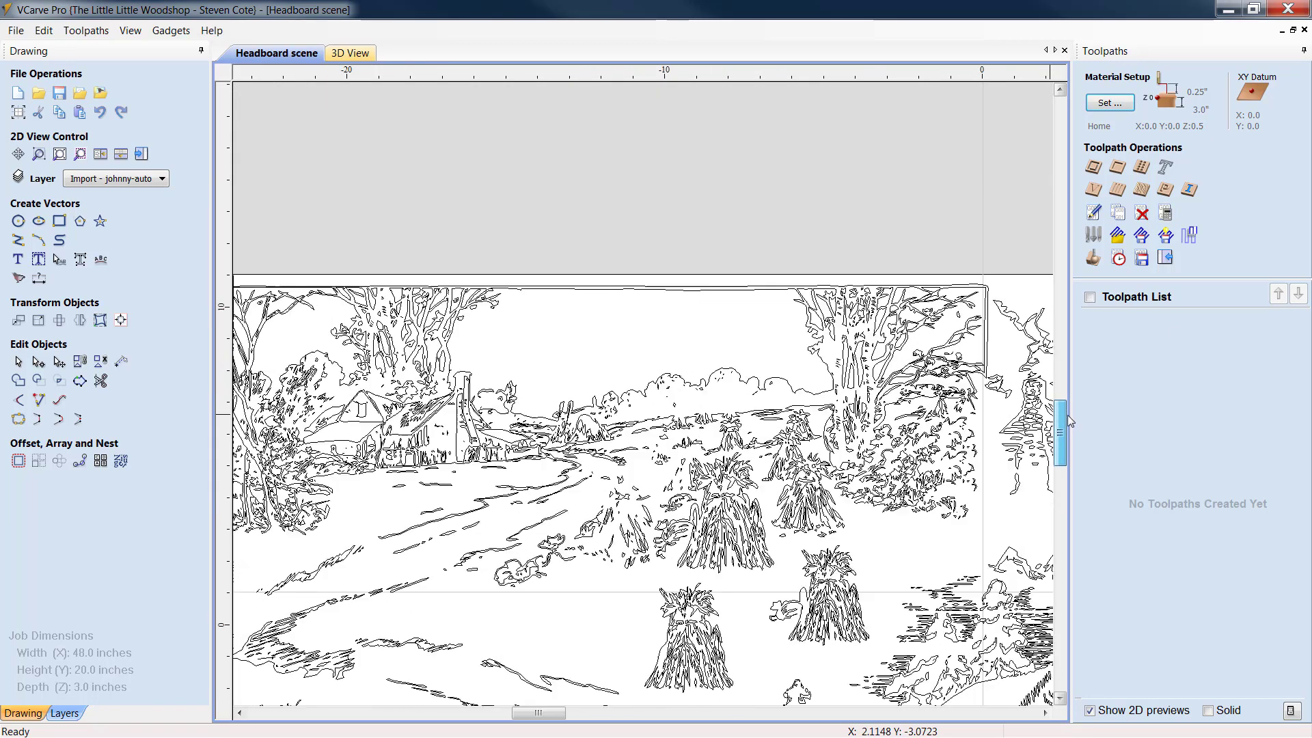
Delete the tiny stray speck vectors among the branches of the large trees above the house
scroll(471, 386, "up", 1)
scroll(289, 380, "up", 1)
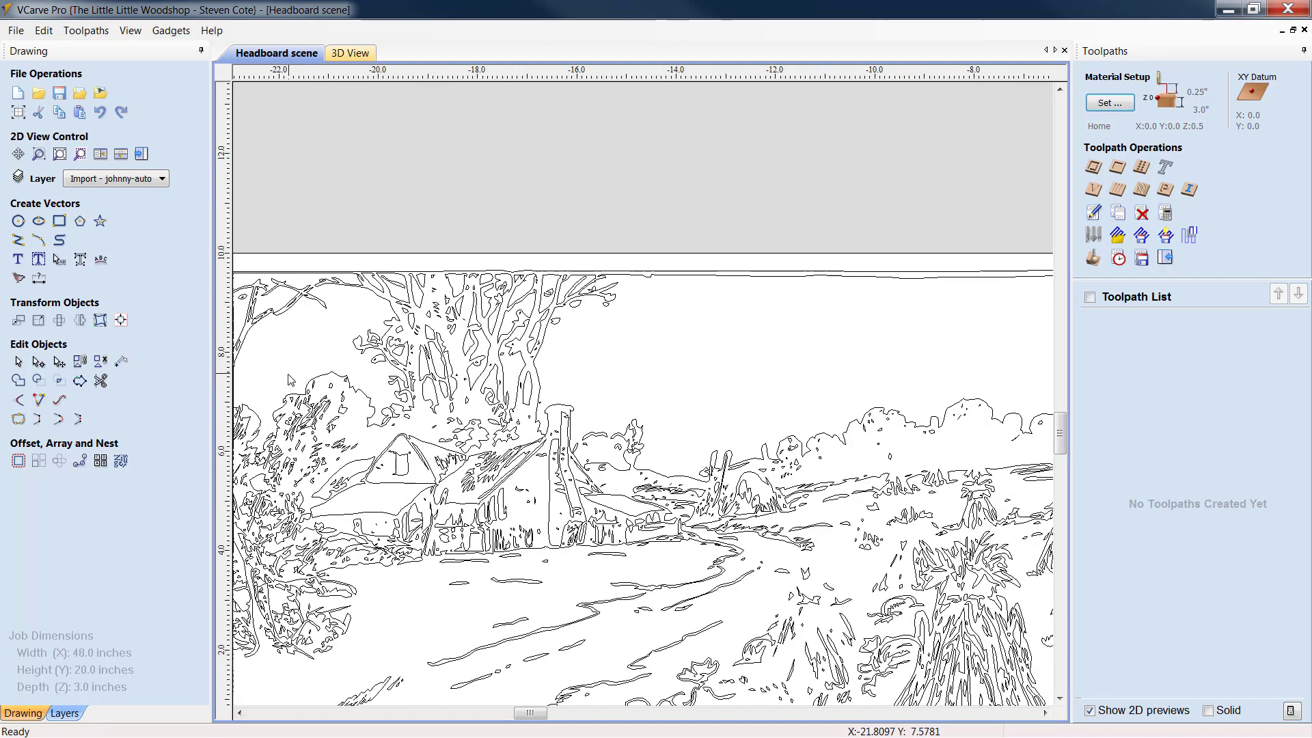
scroll(290, 380, "up", 4)
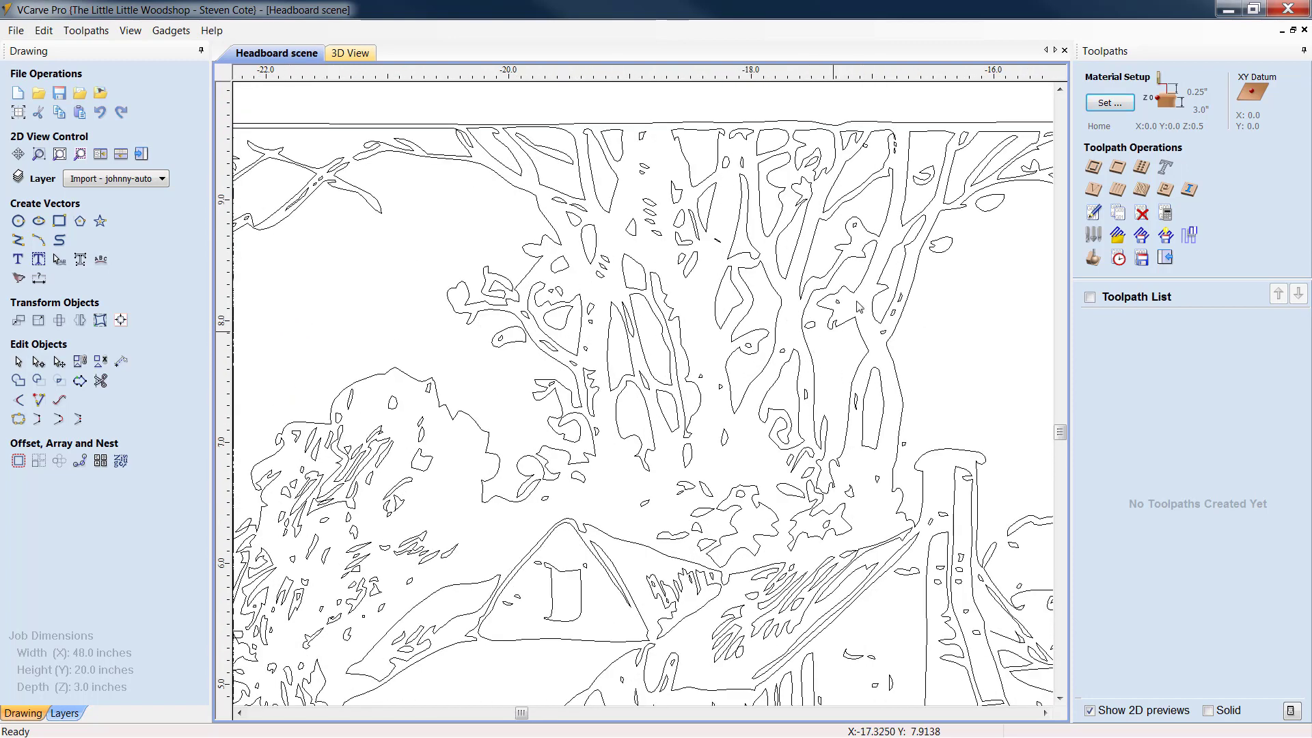
left_click(840, 302)
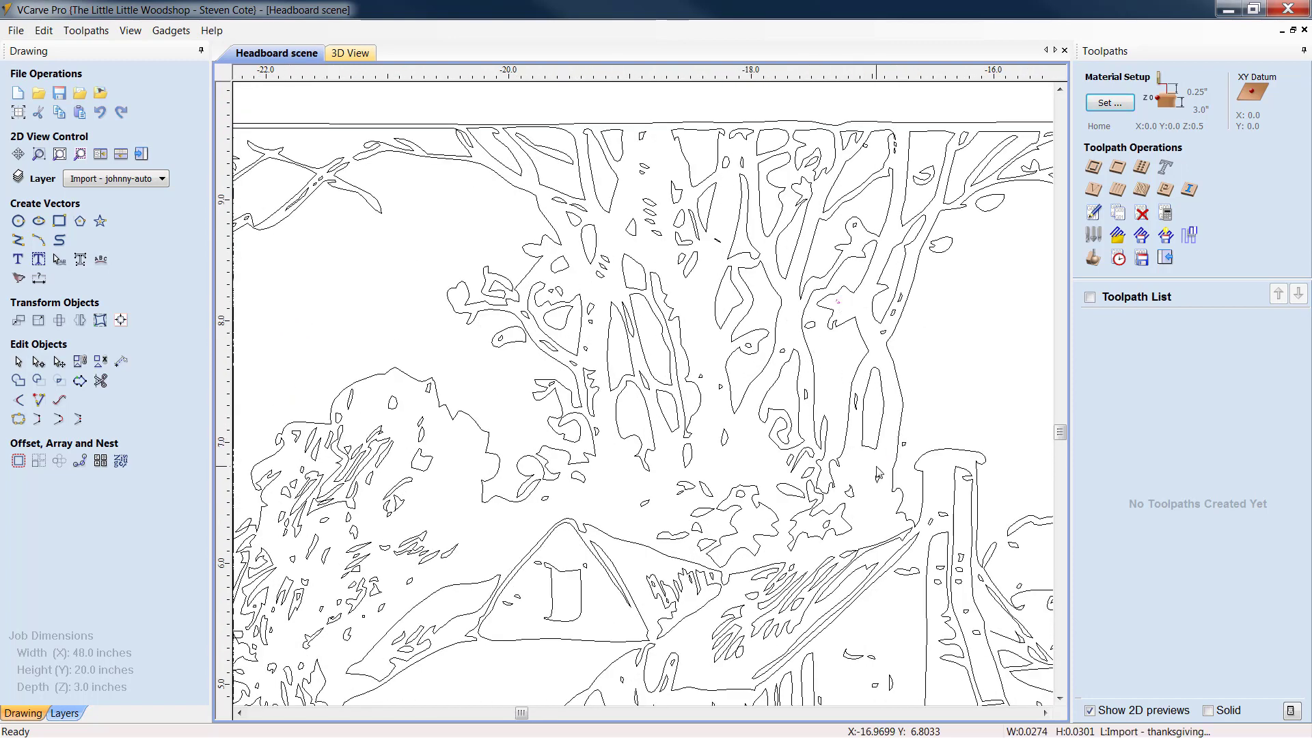
left_click(806, 472)
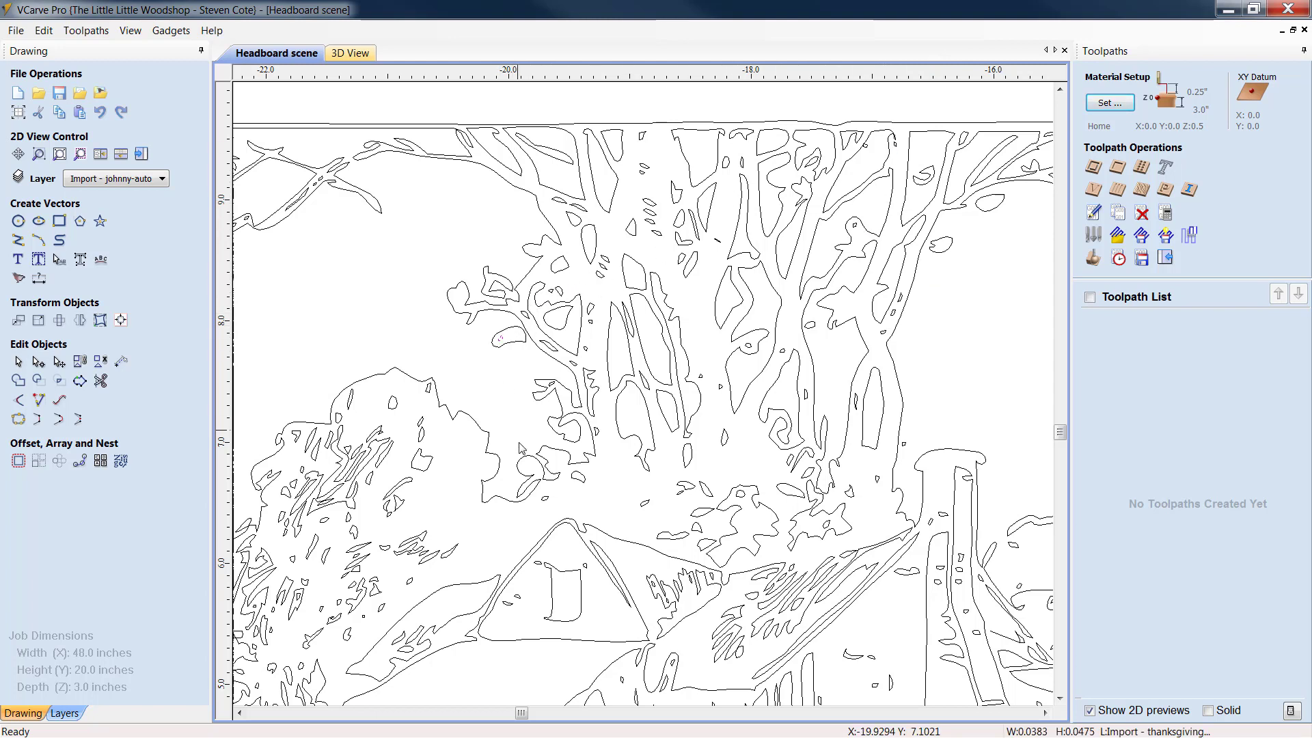
left_click(304, 470)
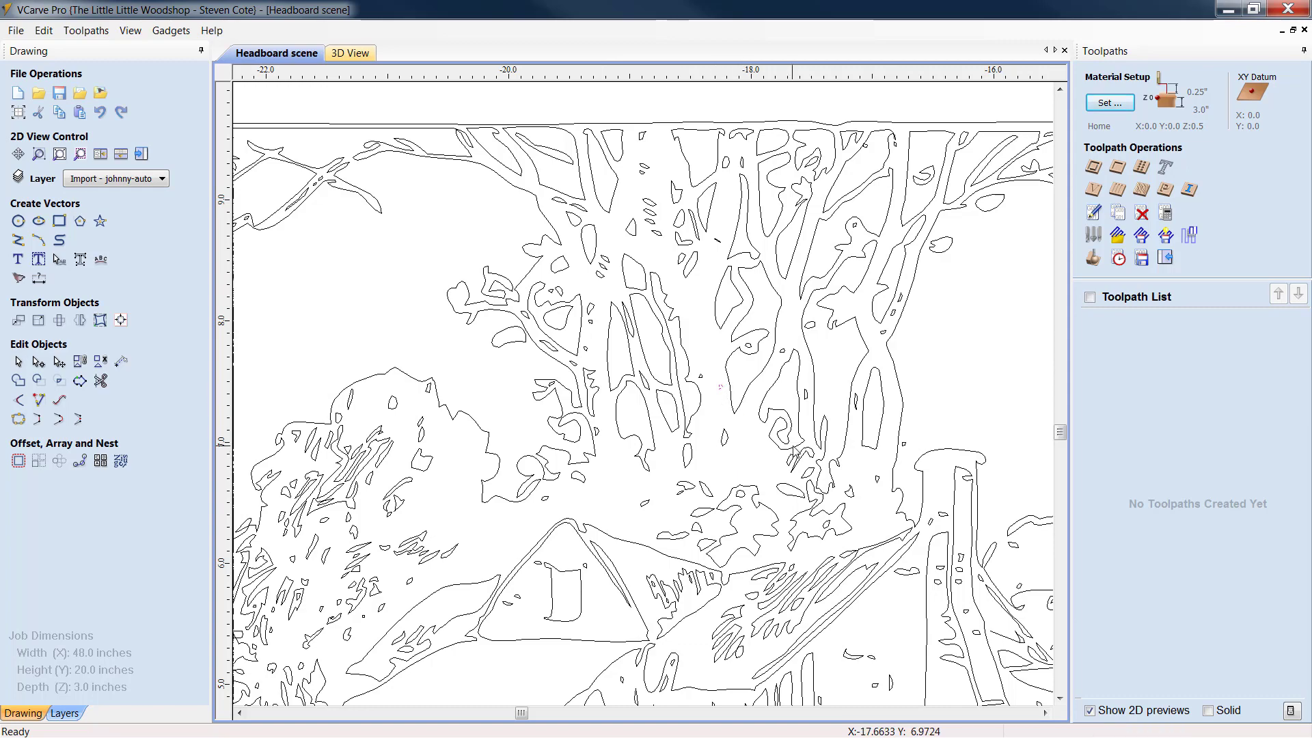
Move the short ground line from below the house to the far side of the road and rotate it to follow the road's slope
scroll(867, 471, "down", 5)
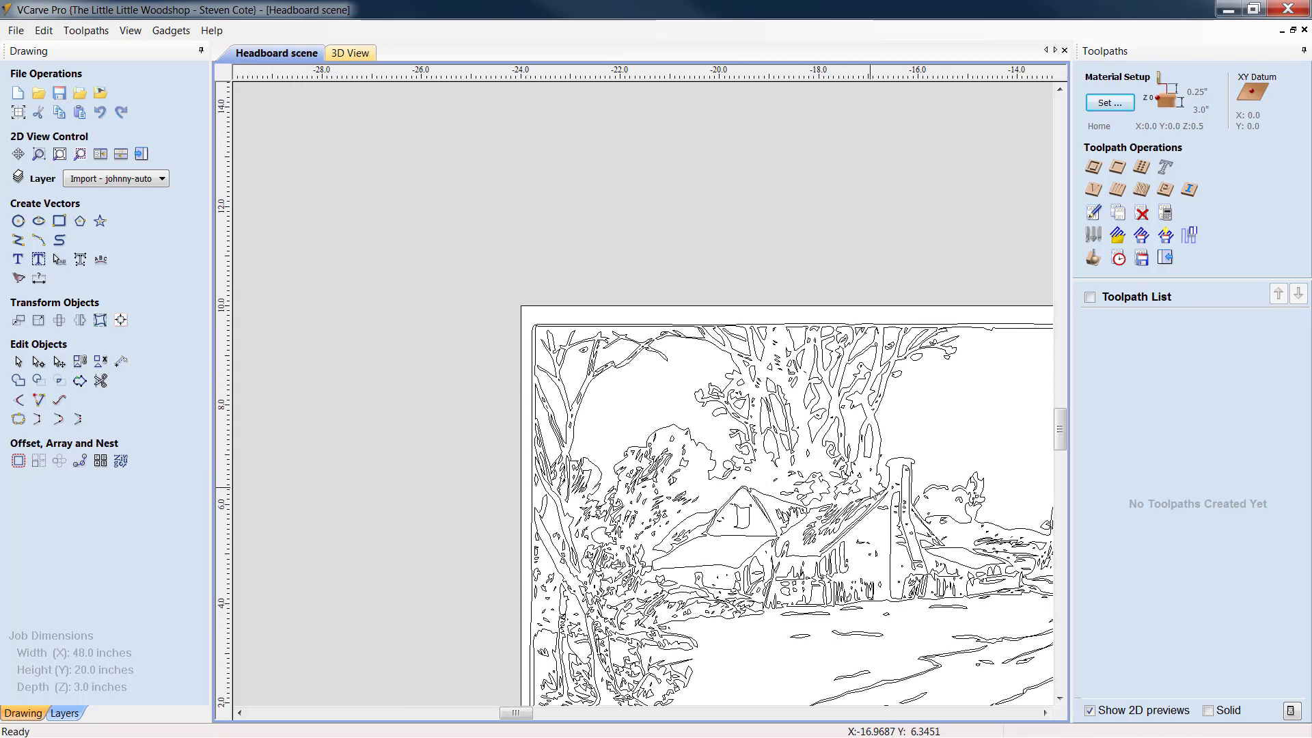
left_click(1059, 698)
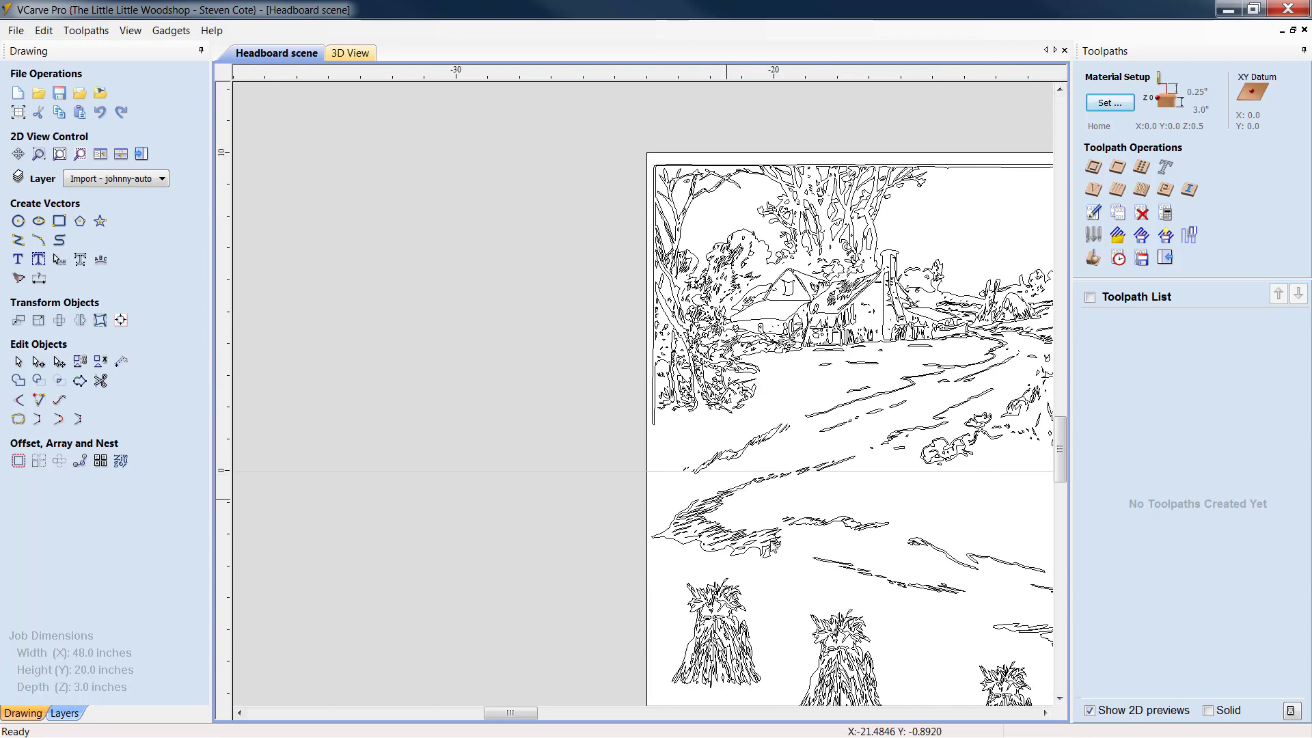
left_click(1045, 712)
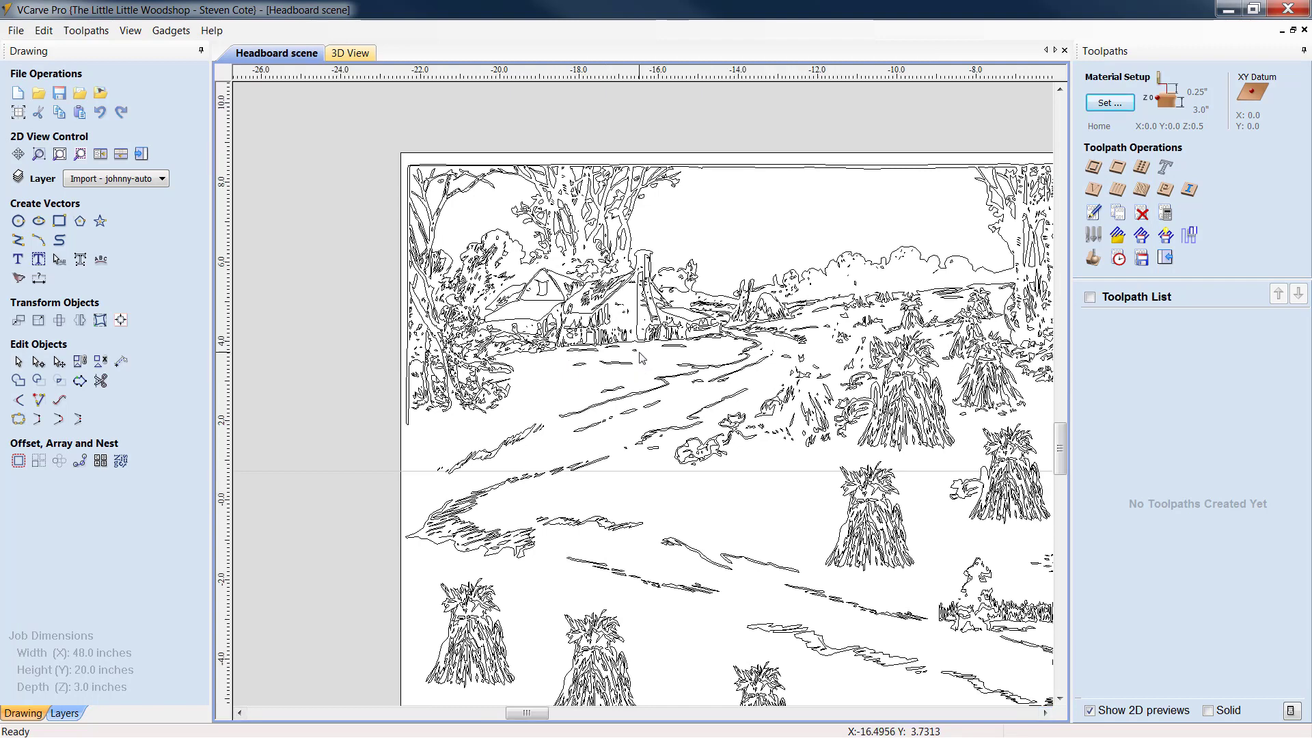
scroll(640, 357, "up", 2)
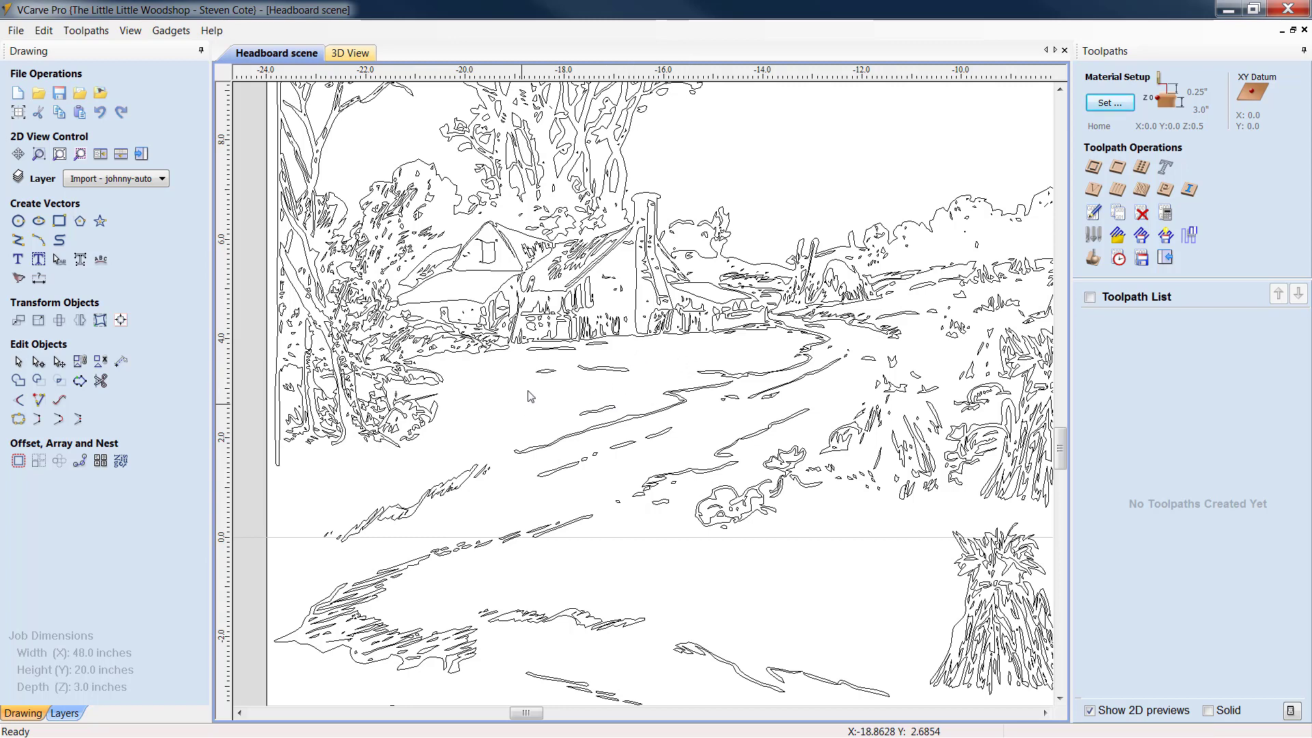
left_click(601, 369)
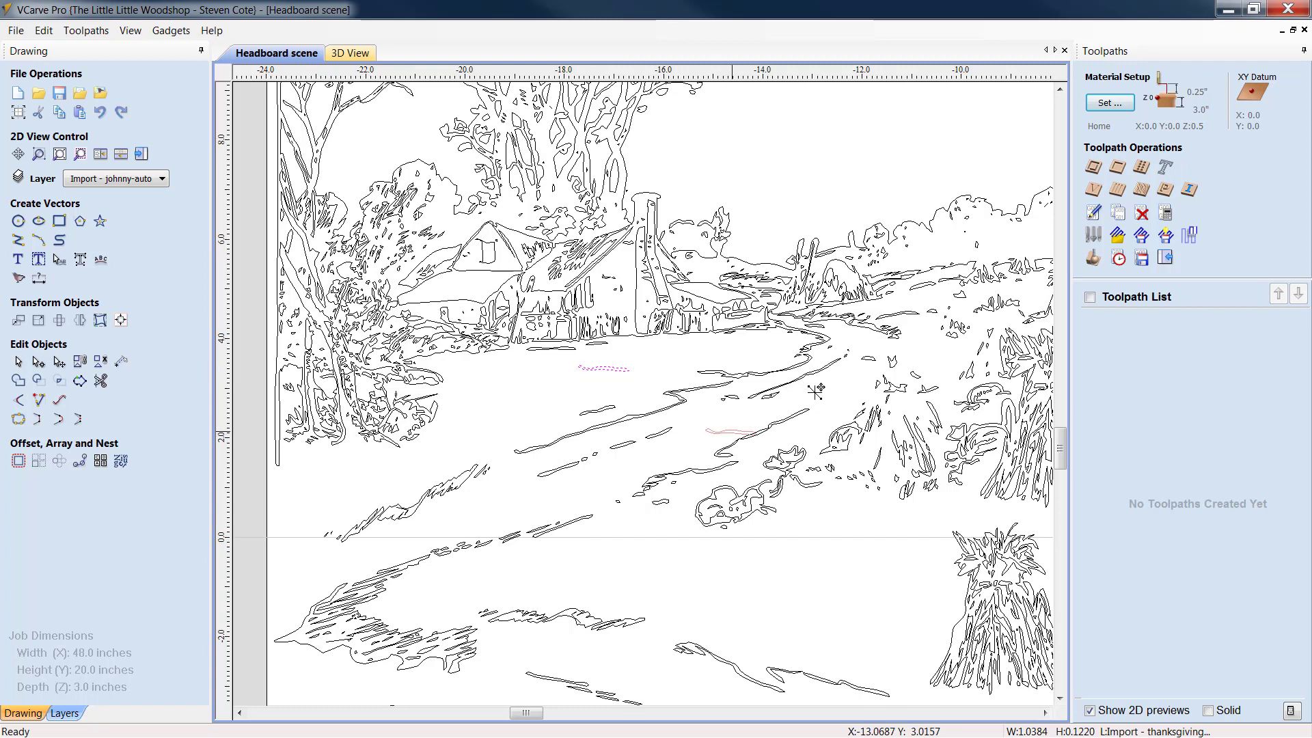
left_click_drag(836, 392, 862, 360)
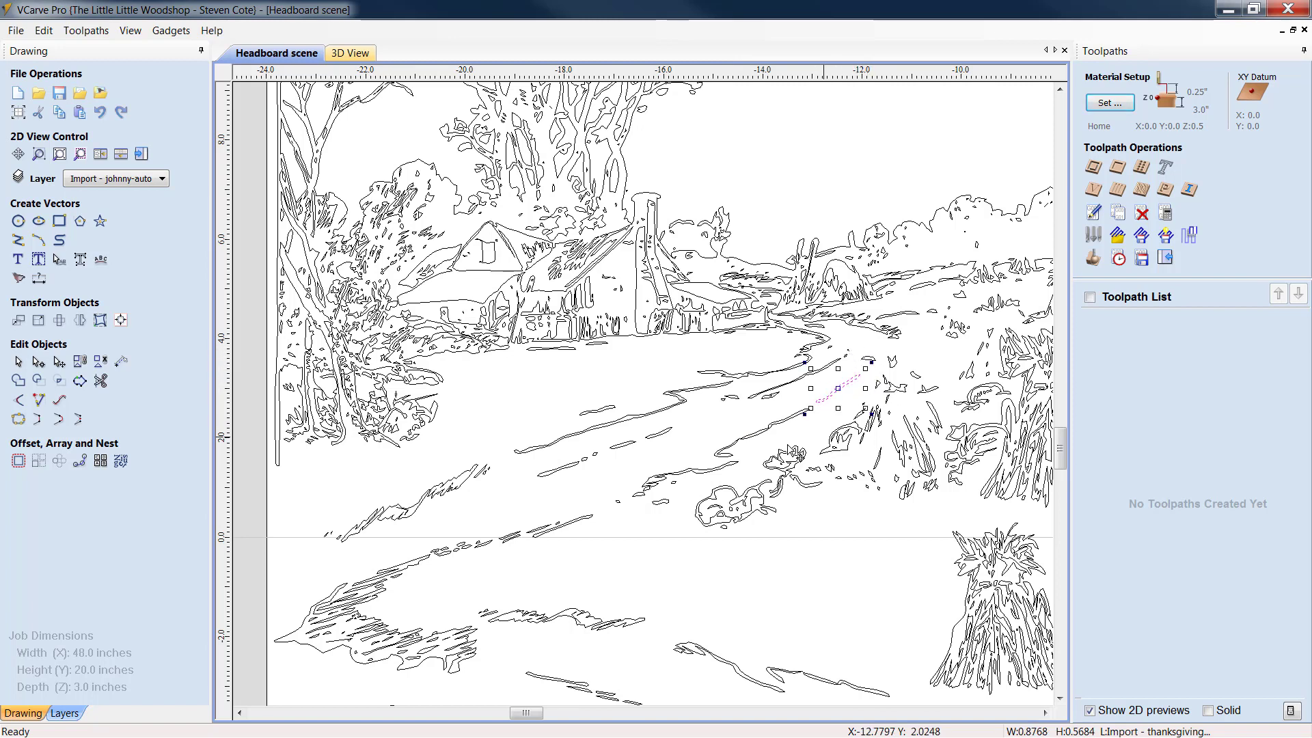
left_click(673, 450)
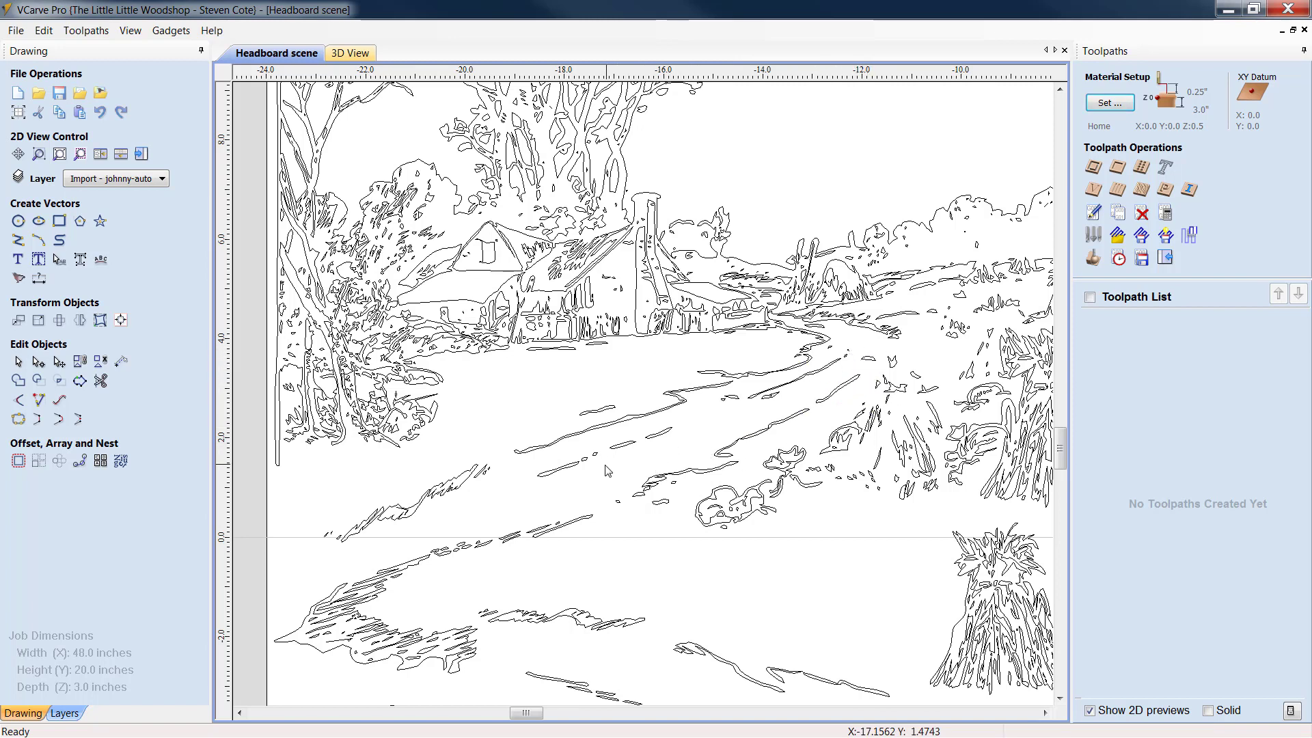
Move the three remaining short ground lines below the house down to the road area, spreading them among the existing ruts
left_click(602, 412)
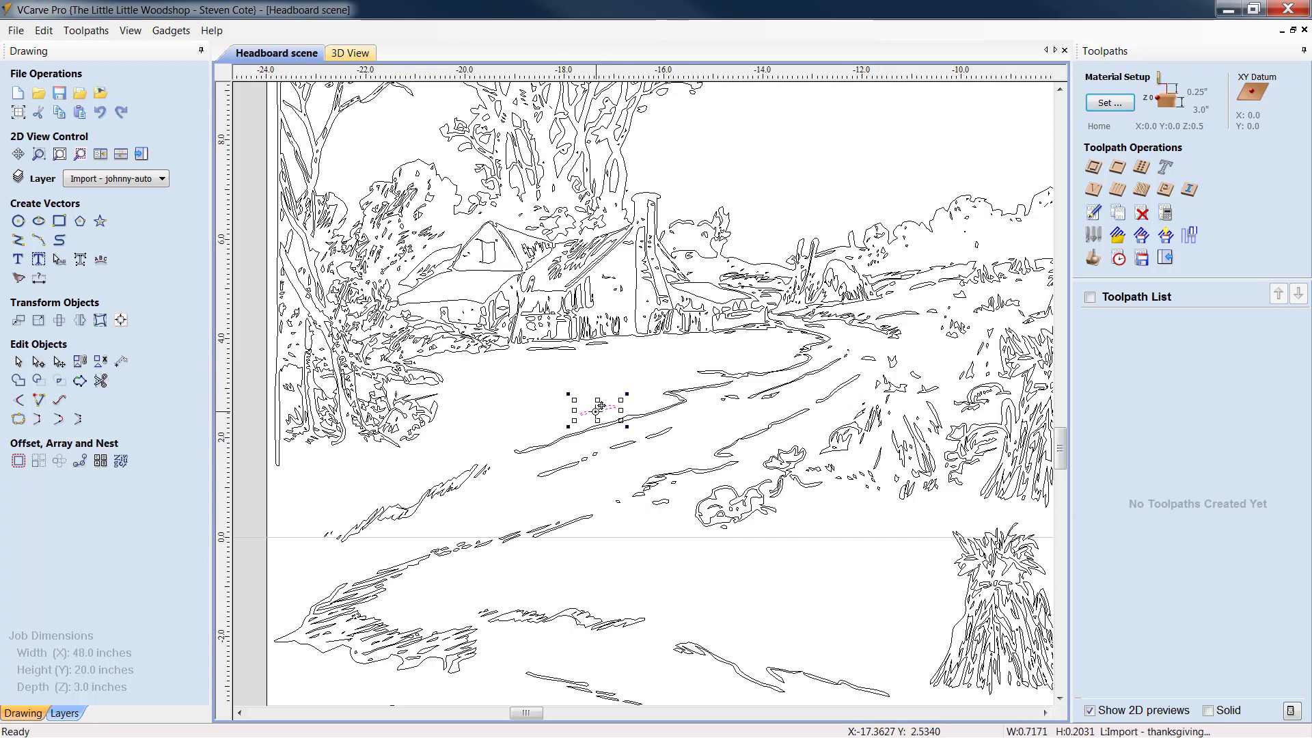
mouse_move(618, 422)
left_mouse_down()
mouse_move(485, 501)
mouse_move(489, 525)
left_mouse_up()
left_click(560, 348)
left_click(560, 348)
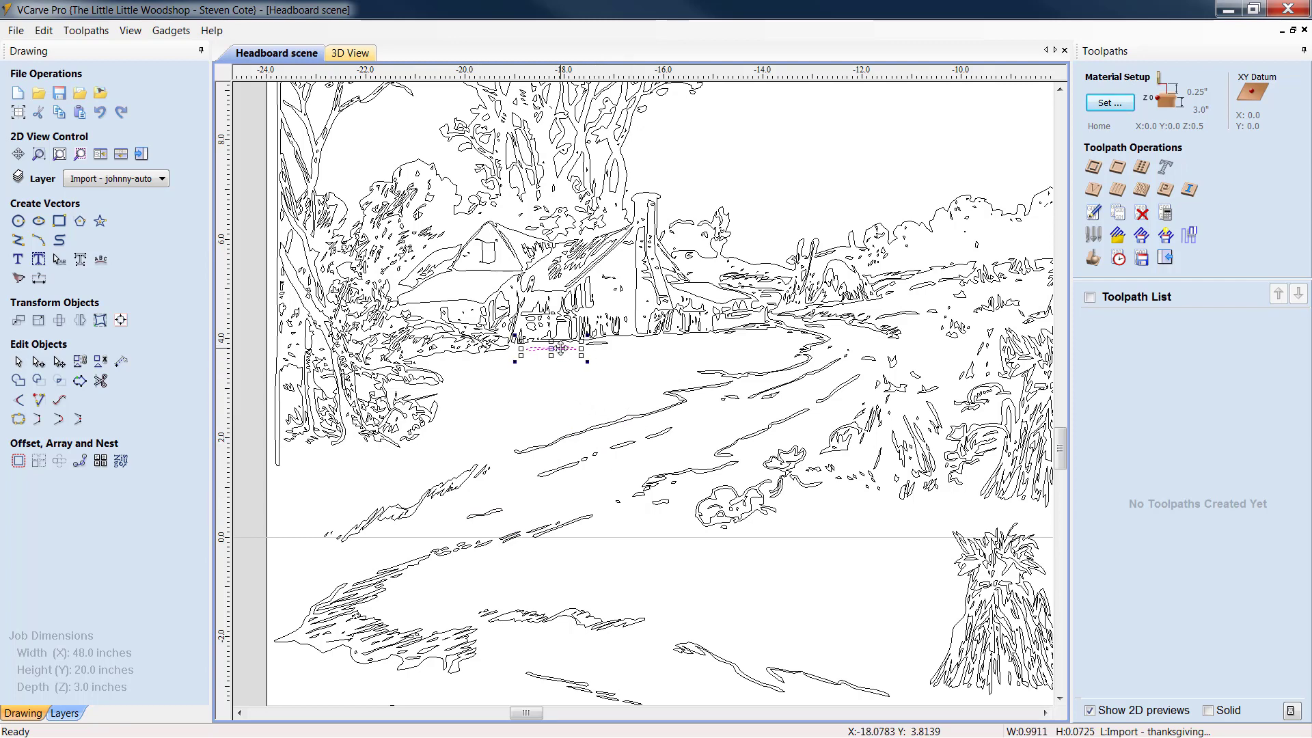
left_click_drag(549, 348, 755, 400)
left_click(602, 344)
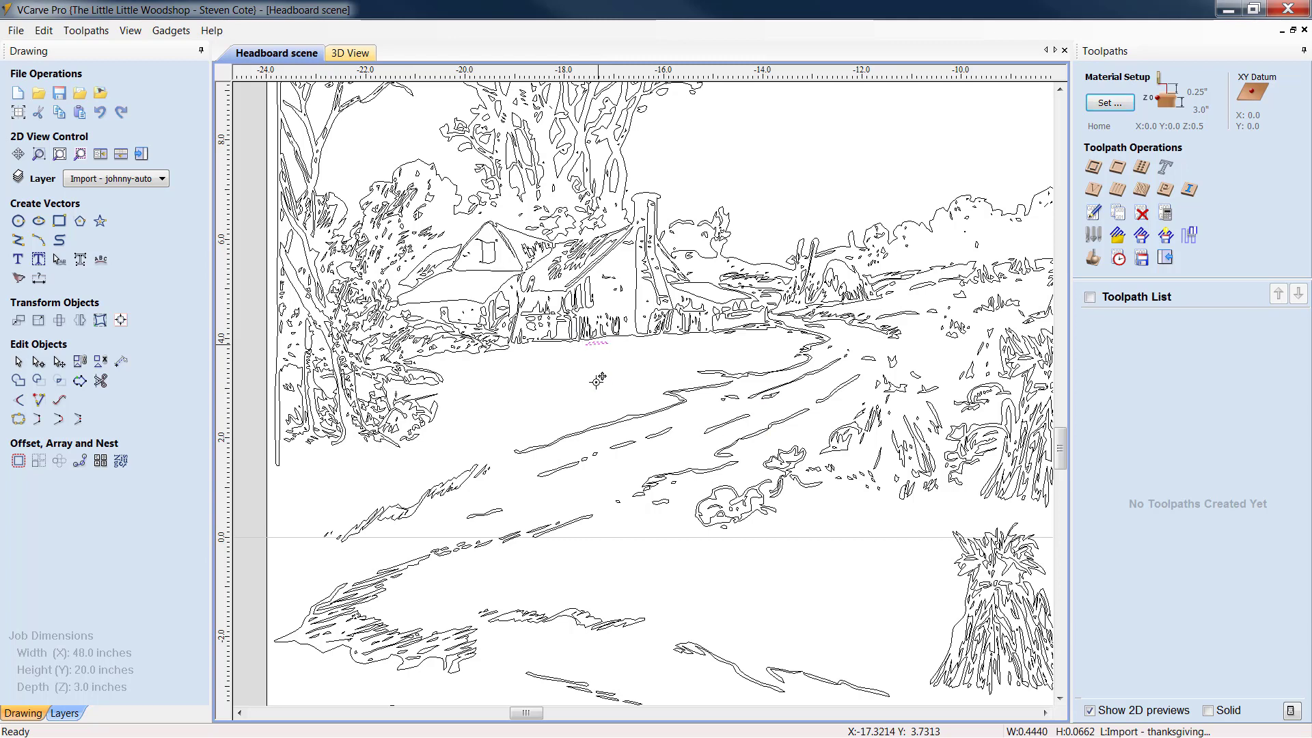
left_click_drag(608, 476, 629, 461)
scroll(662, 605, "down", 3)
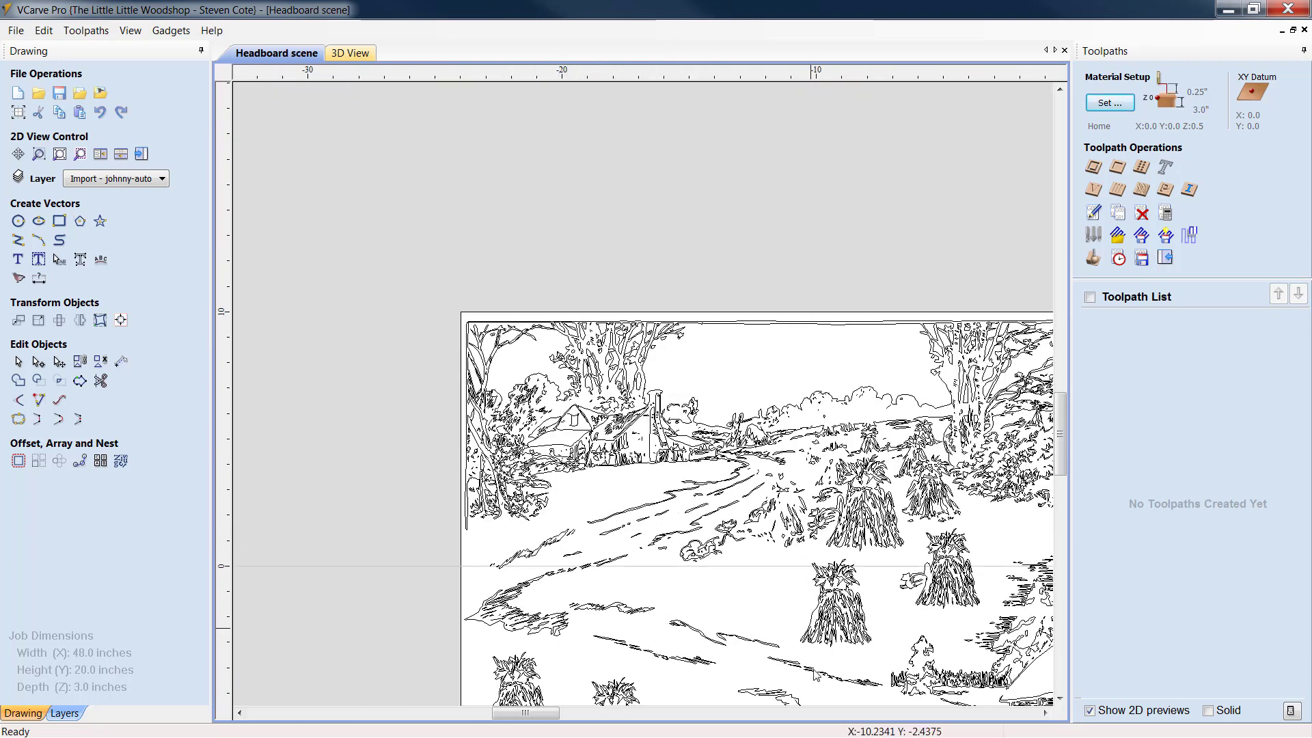
left_click(1060, 698)
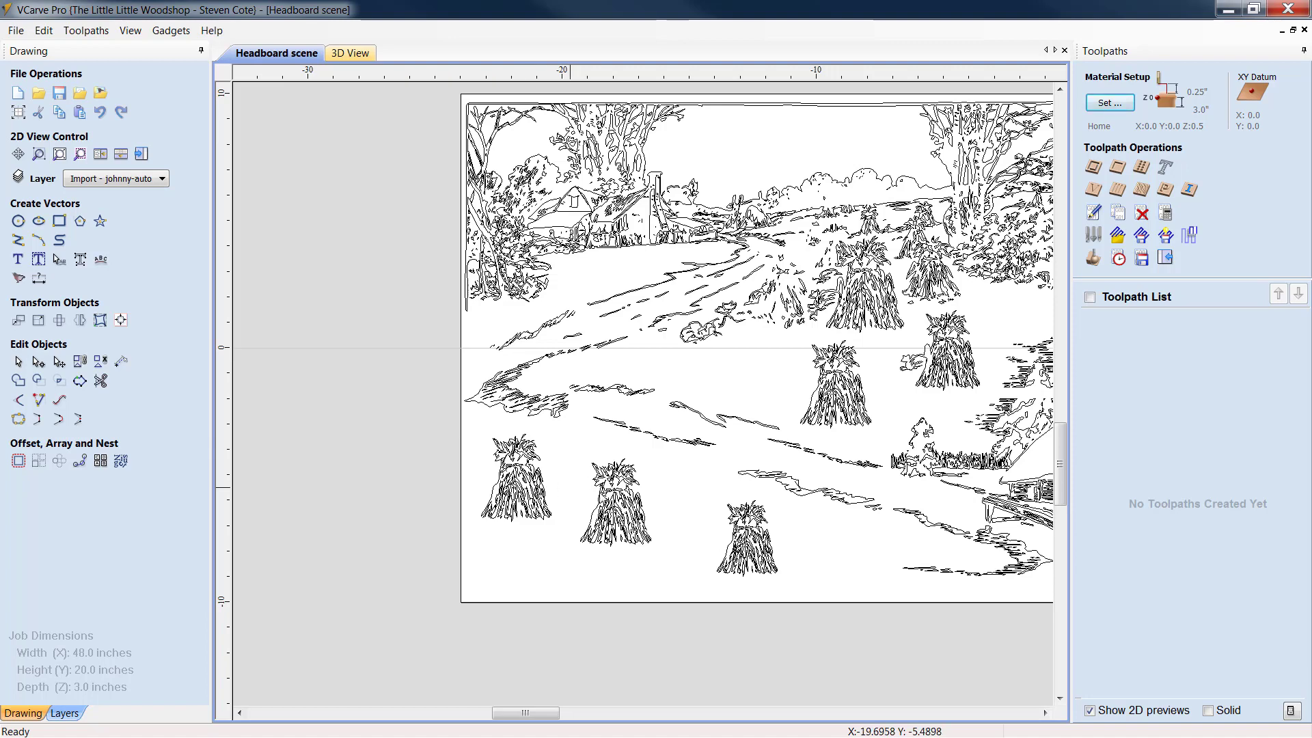
left_click(1045, 712)
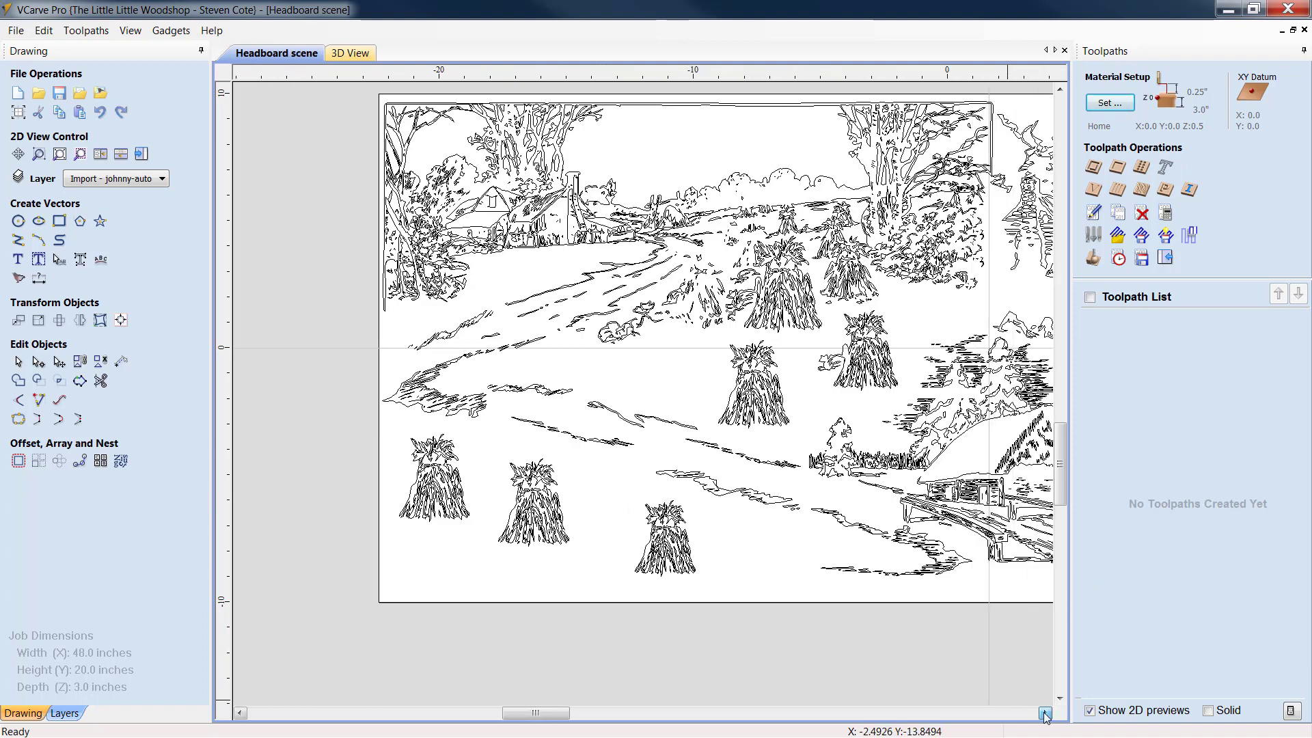
Delete the small stray mound below the log cabin and the stray specks beside the branch farther along the bank
left_click(1046, 713)
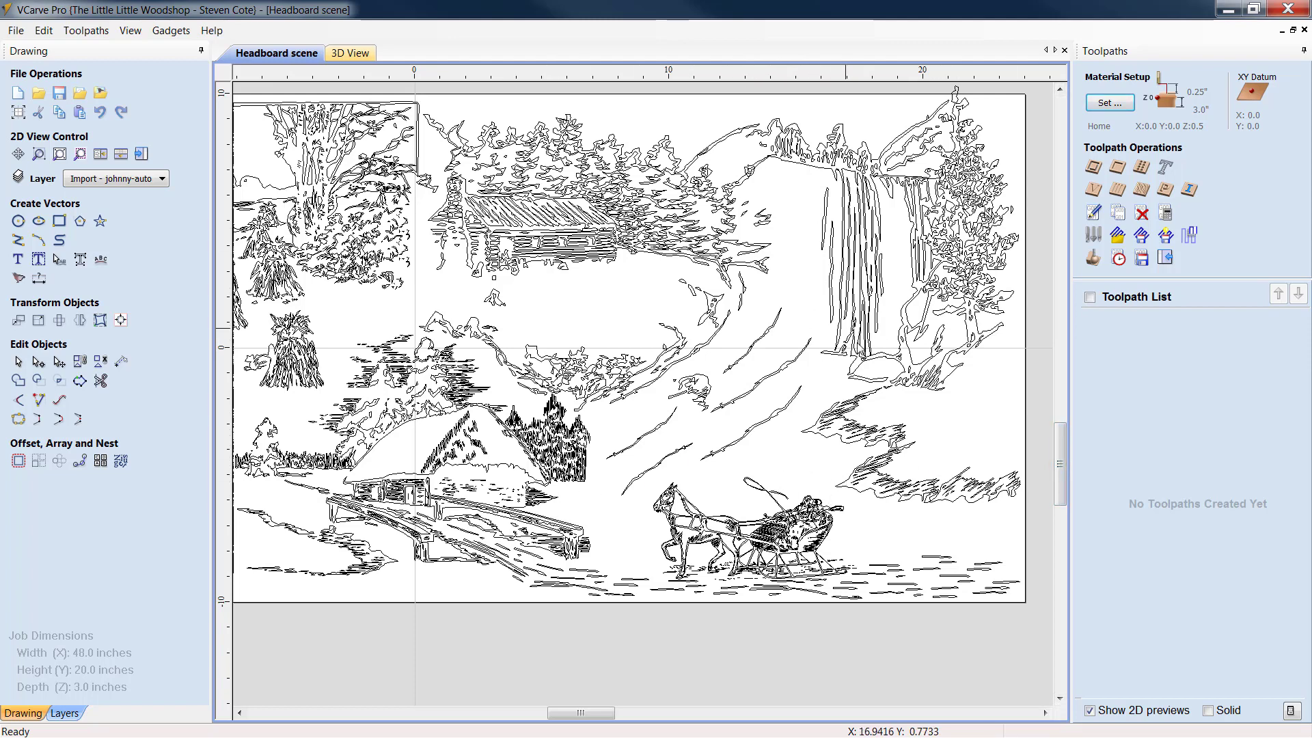
scroll(404, 251, "up", 2)
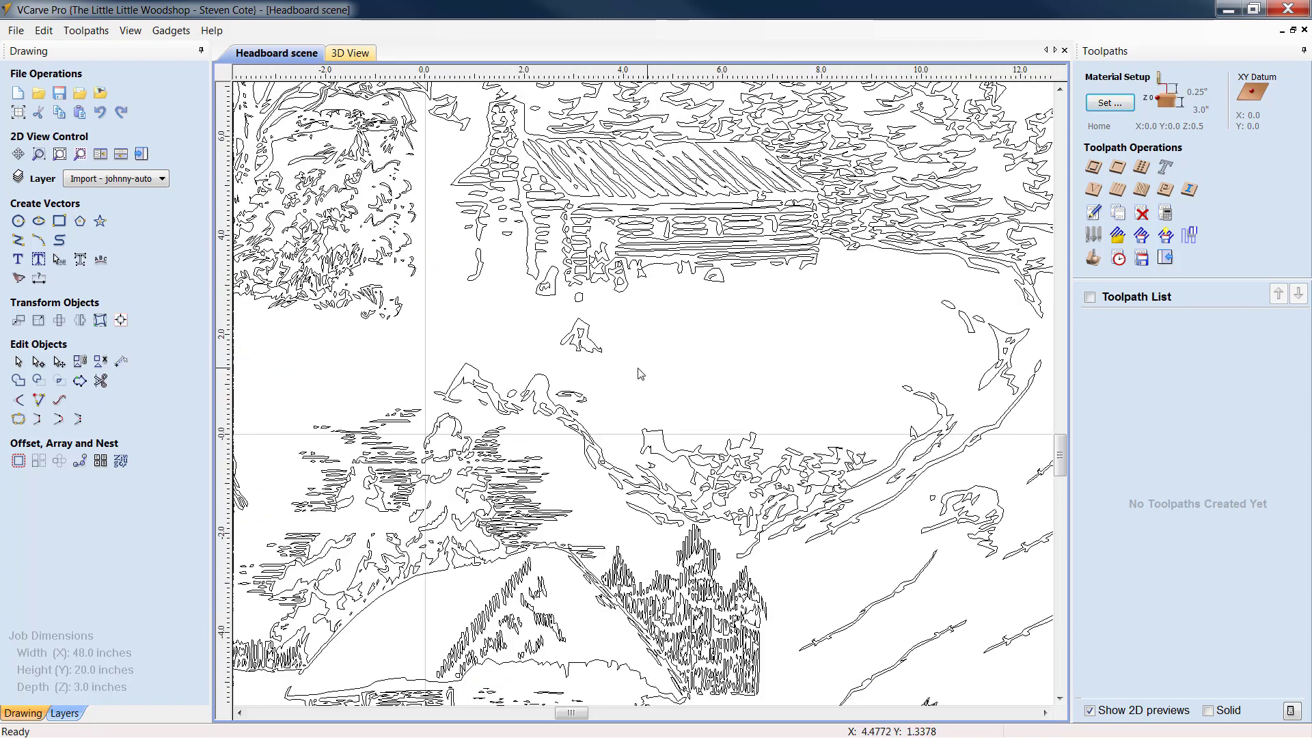
left_click(577, 321)
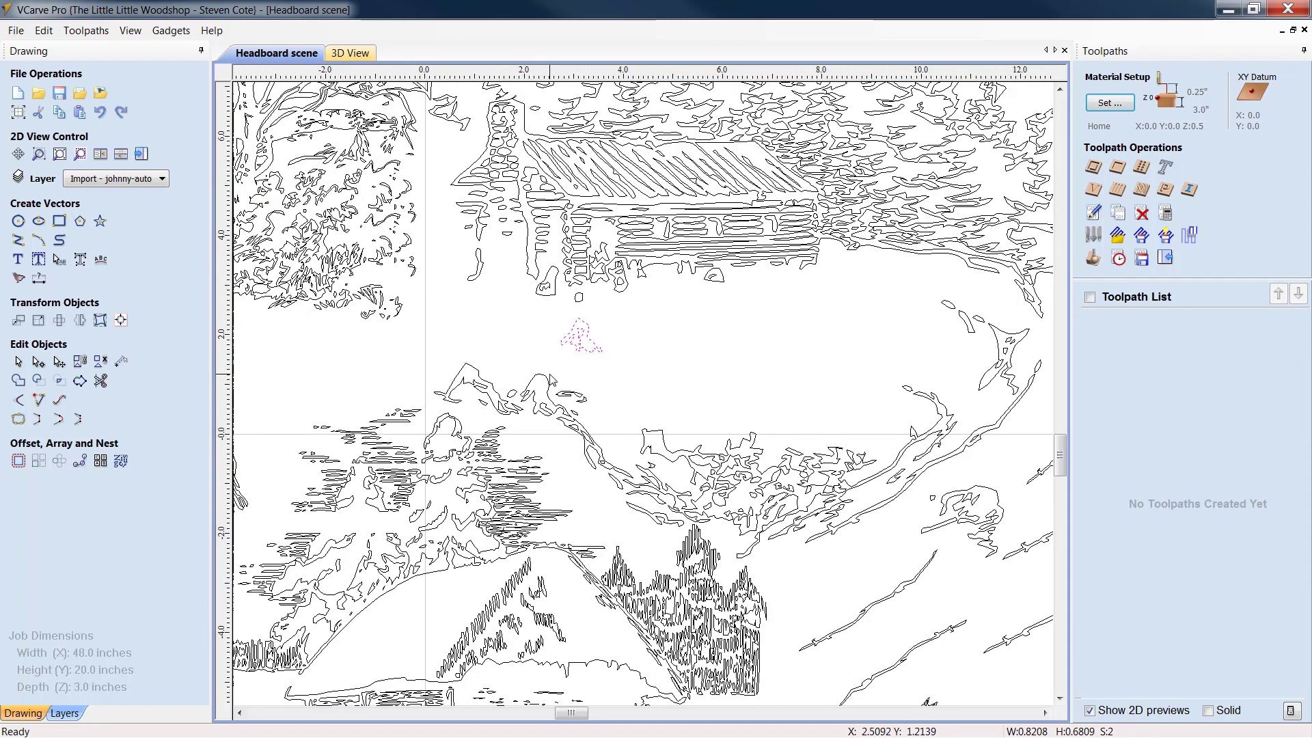
key("Delete")
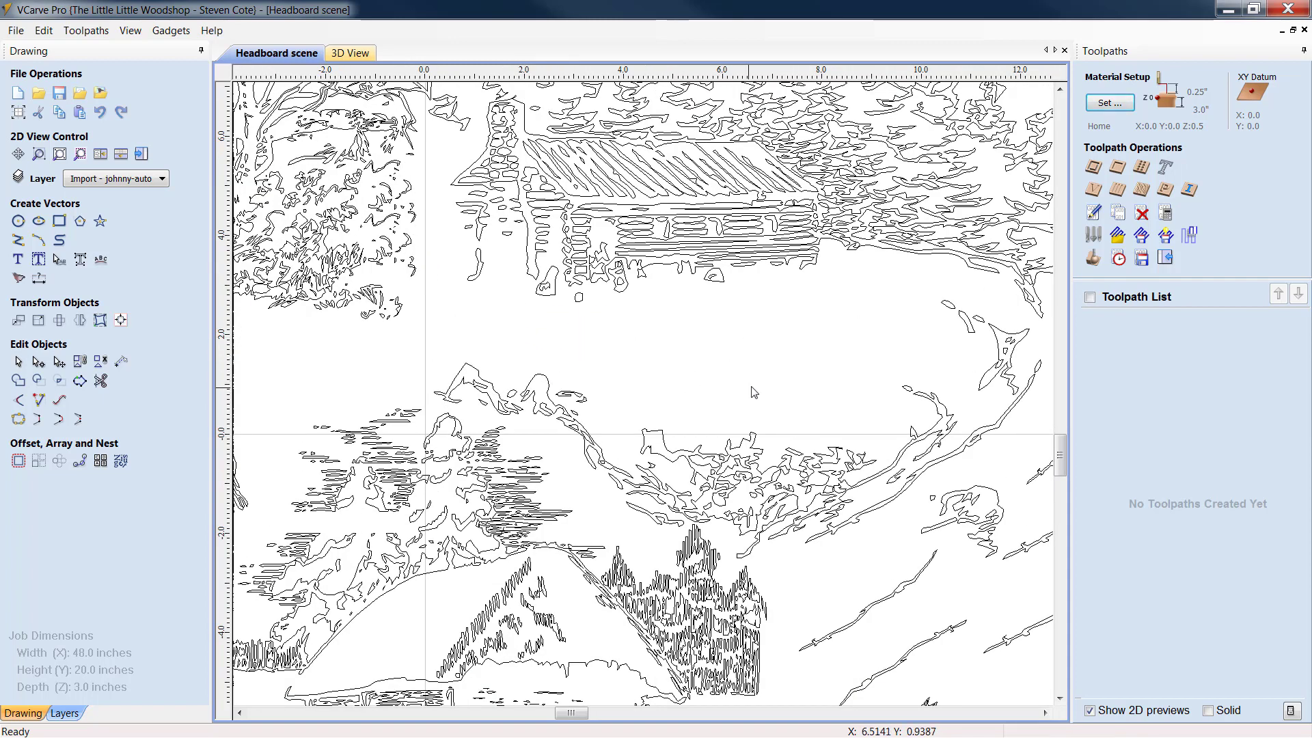
left_click(965, 326)
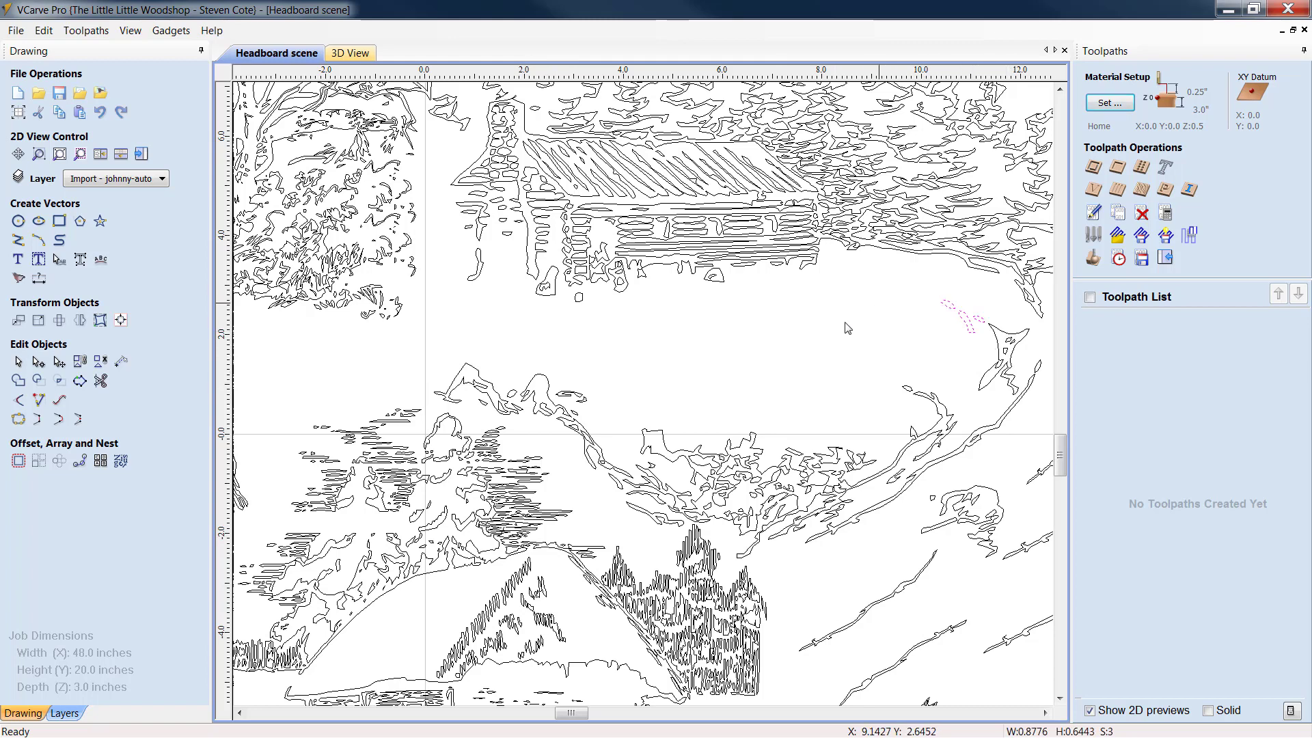
key("Delete")
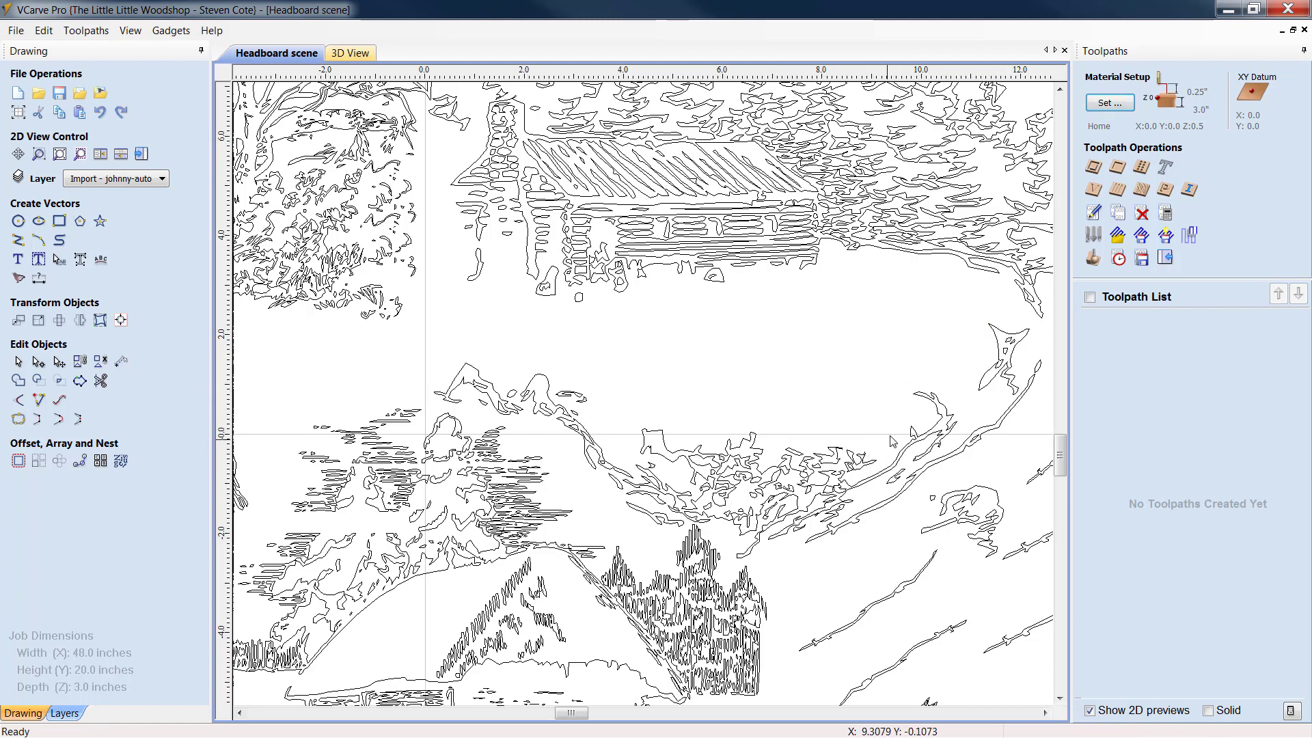
Try deleting the small rounded outline and adjoining speck on the bank below the cabin, and undo it
left_click(585, 402)
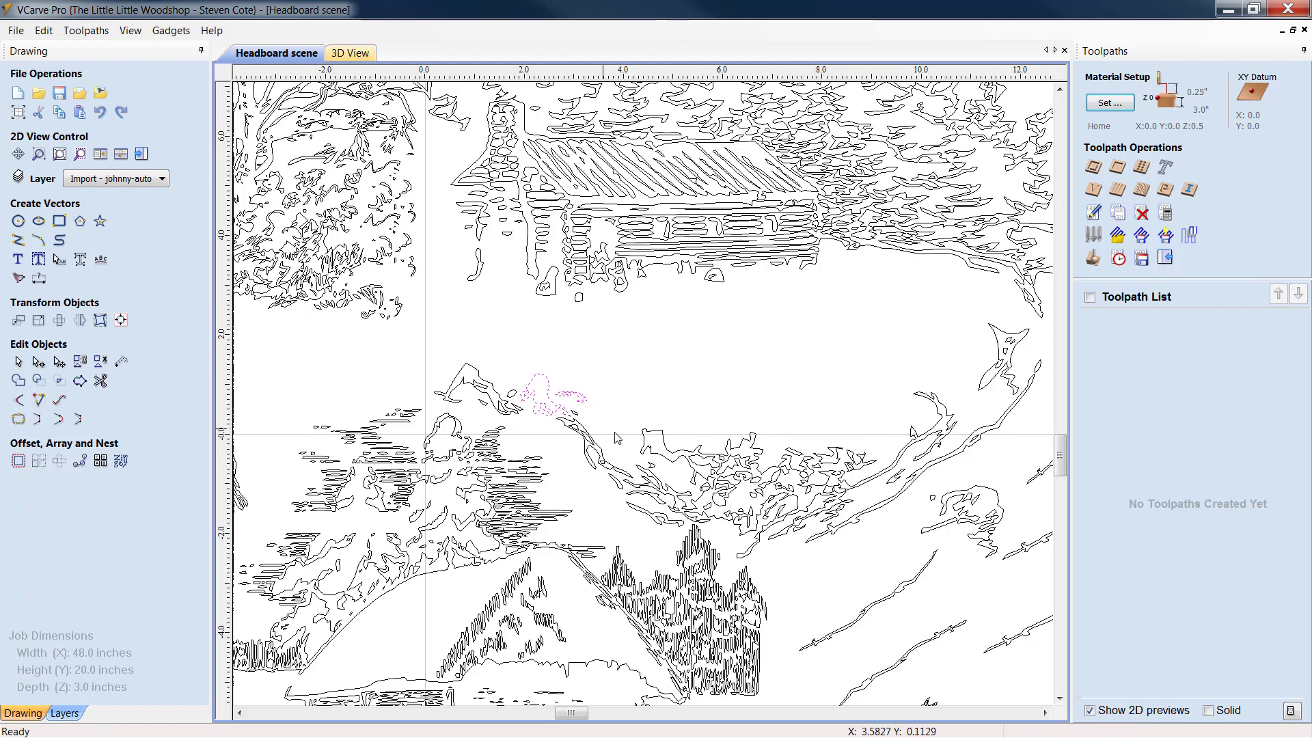
key("Delete")
left_click(575, 414)
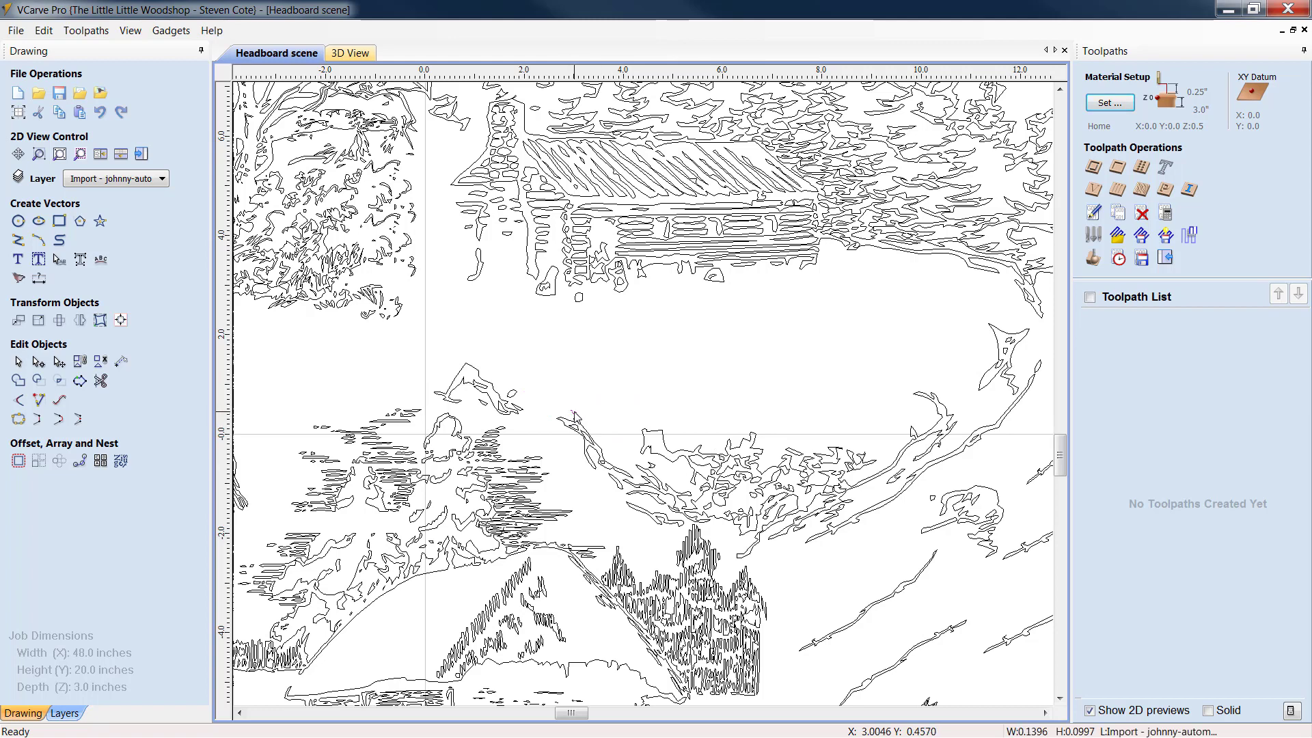
left_click(100, 113)
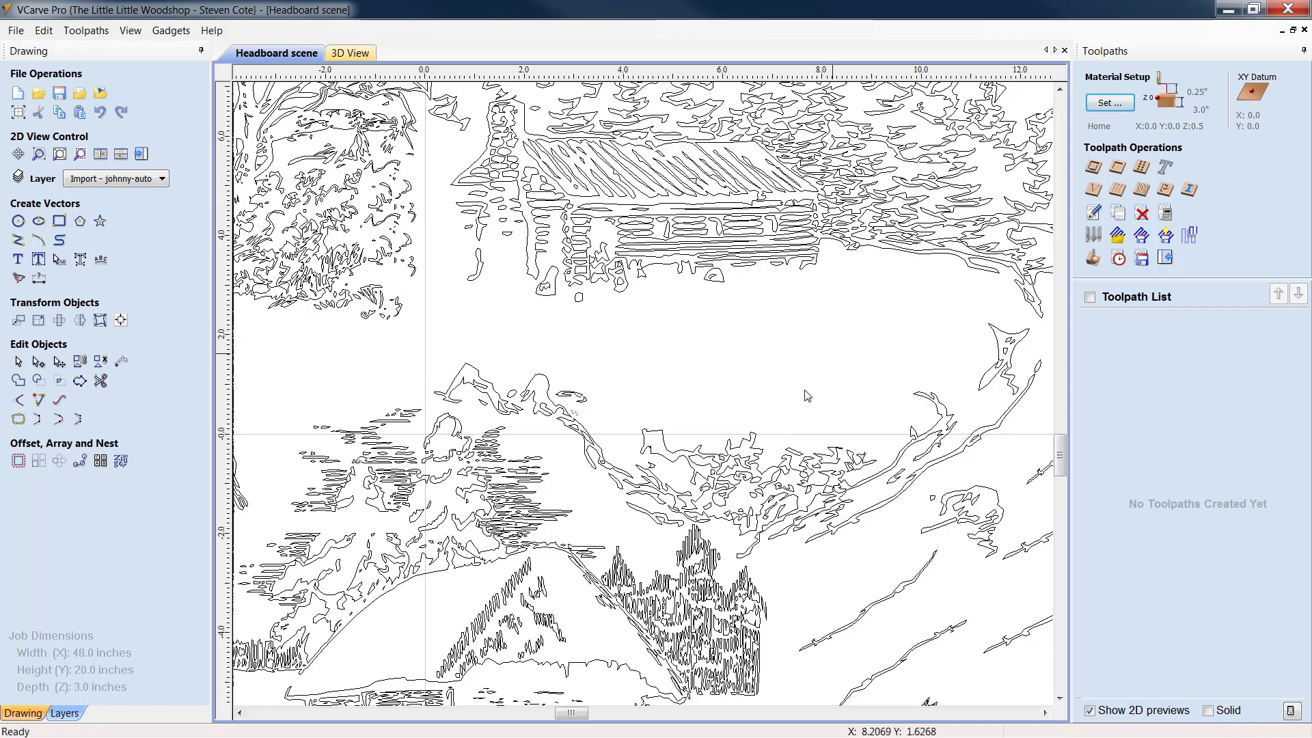
Examine the full Headboard scene and check how far the tree outline behind the log cabin extends
scroll(808, 394, "down", 5)
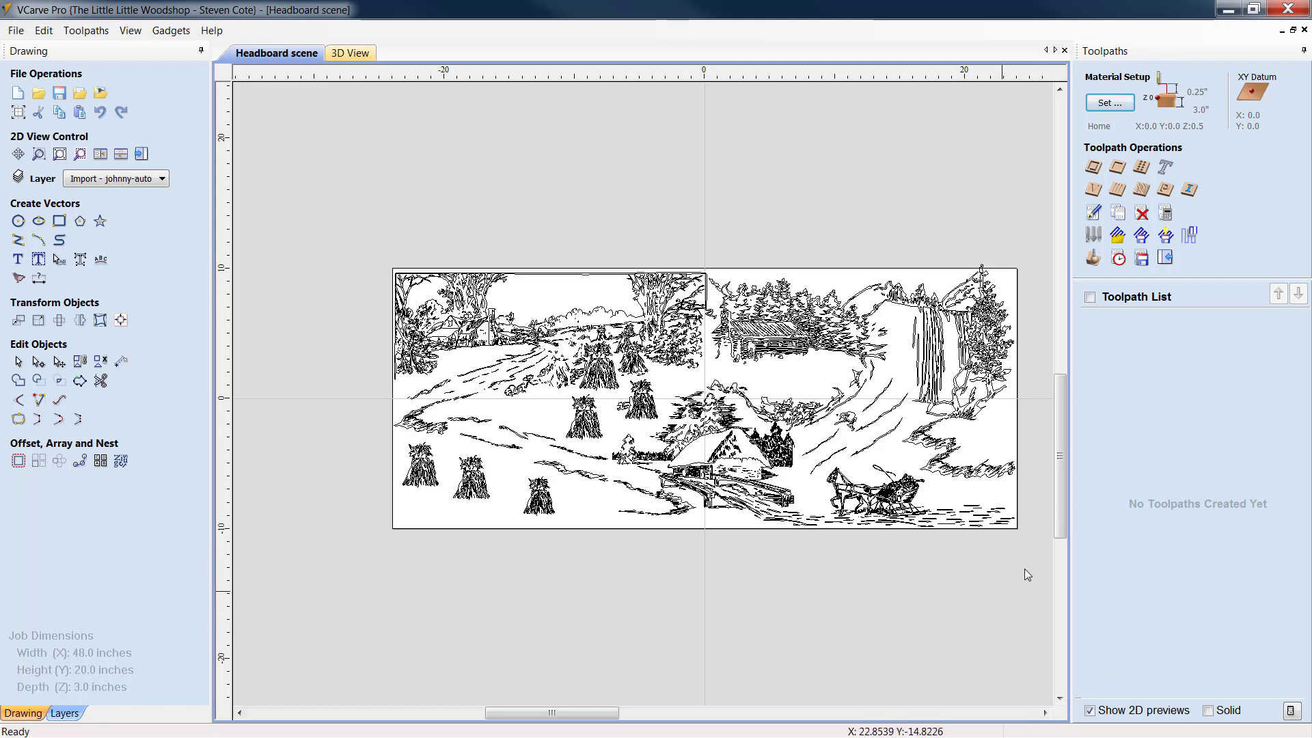
scroll(1011, 563, "up", 2)
scroll(1011, 568, "down", 1)
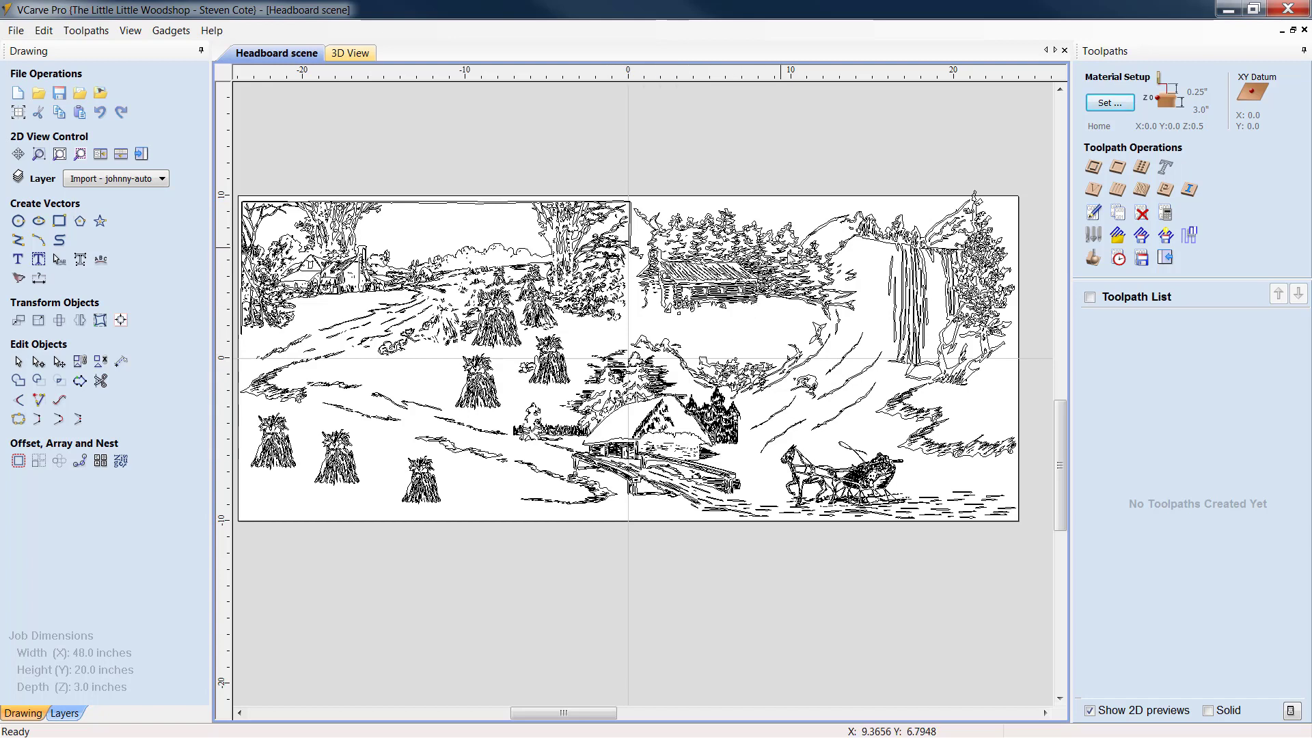
left_click(824, 229)
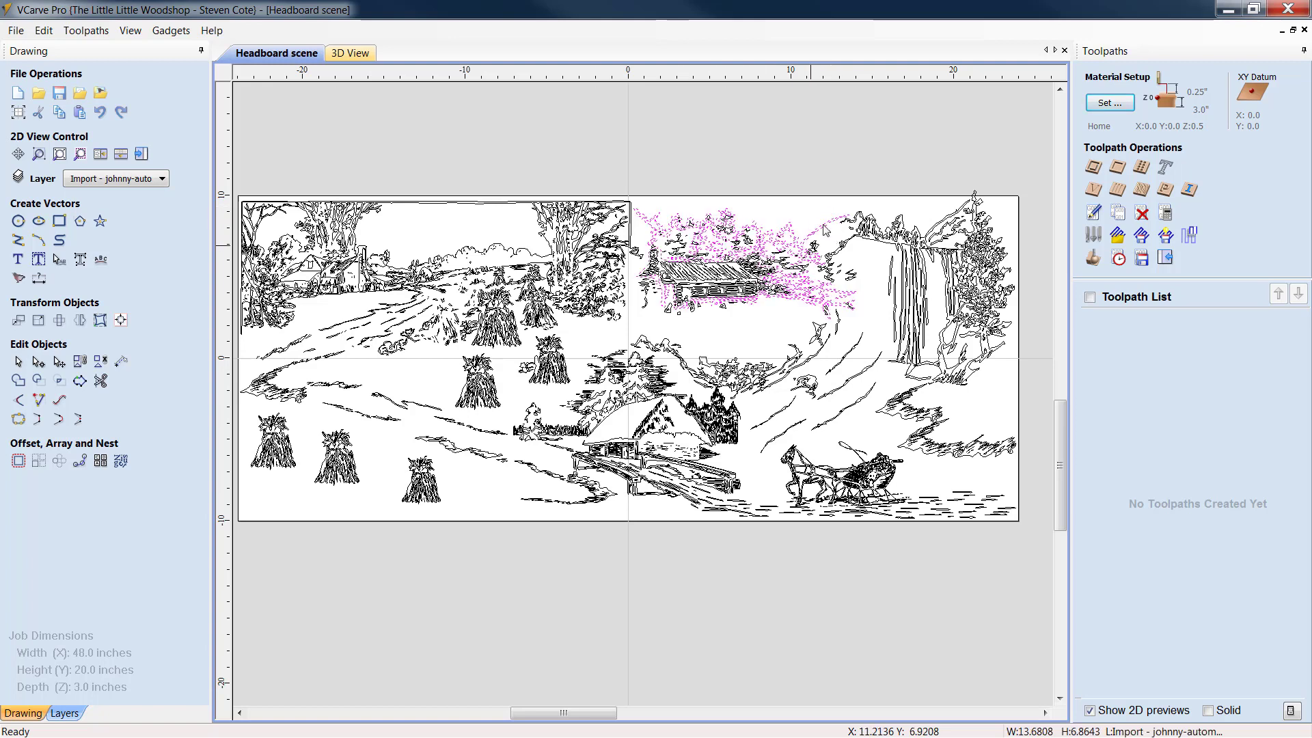
left_click(725, 341)
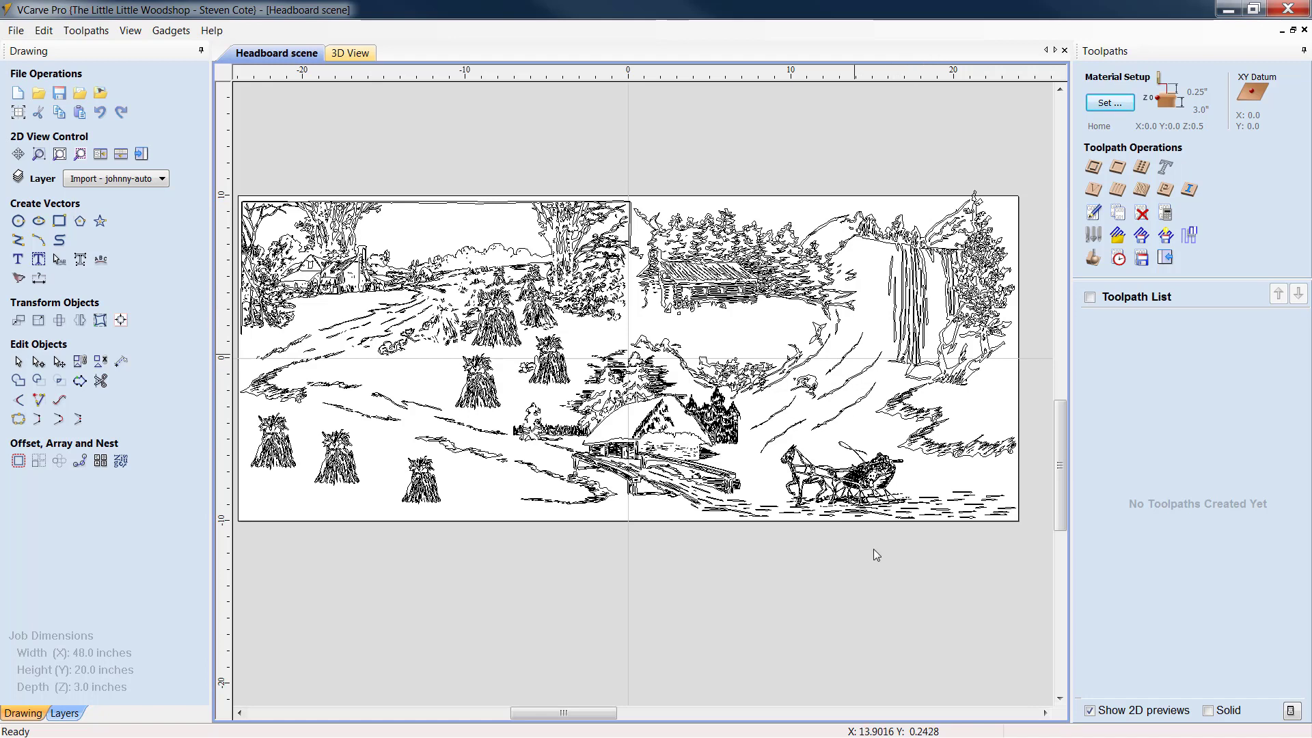
Start a V-Carve / Engraving toolpath named V-Carve WATERFALL, using the V-Bit (60 deg 0.25") tool
left_click(1093, 189)
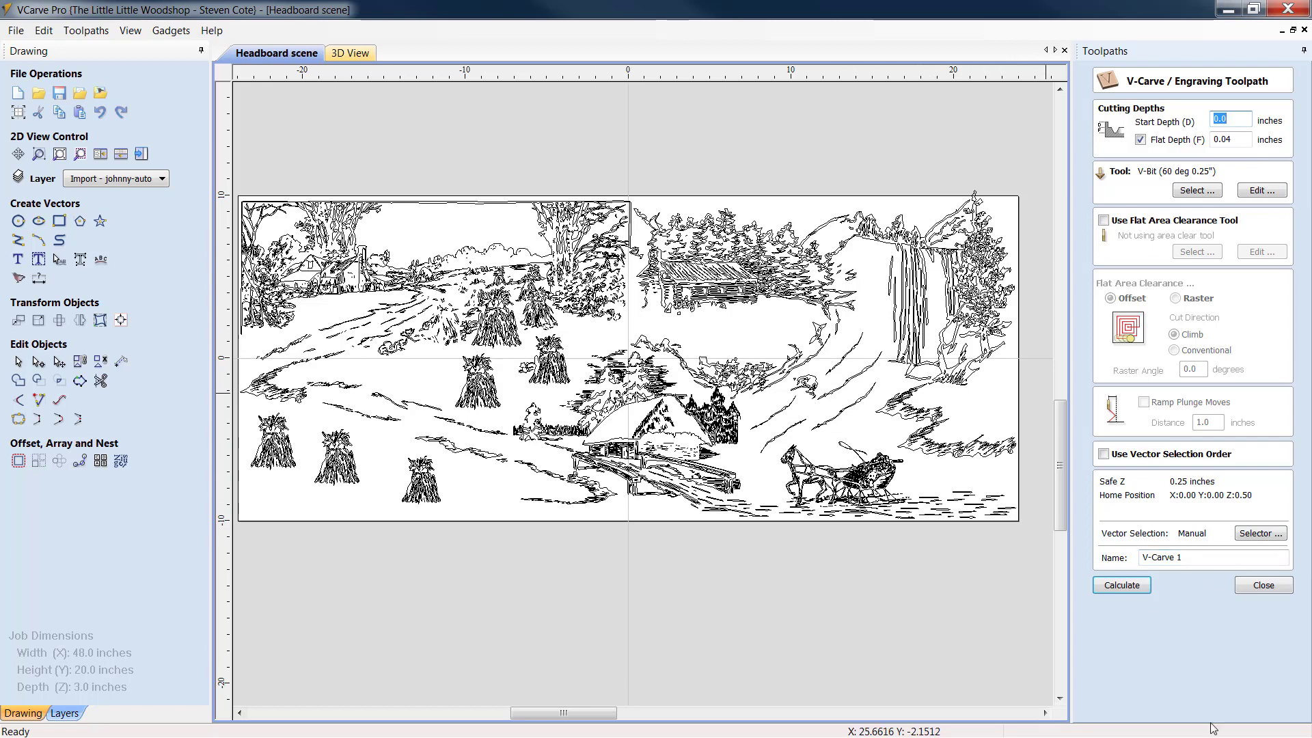
left_click(1199, 563)
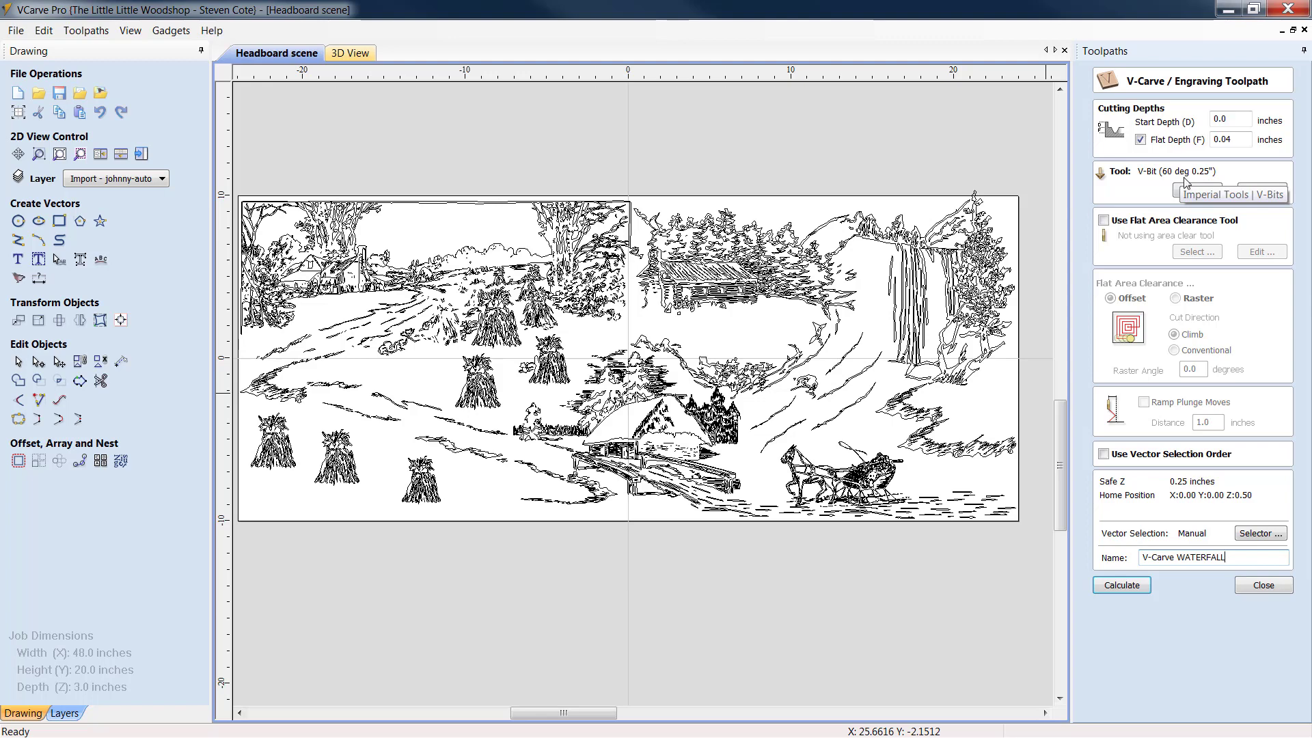
left_click(1196, 190)
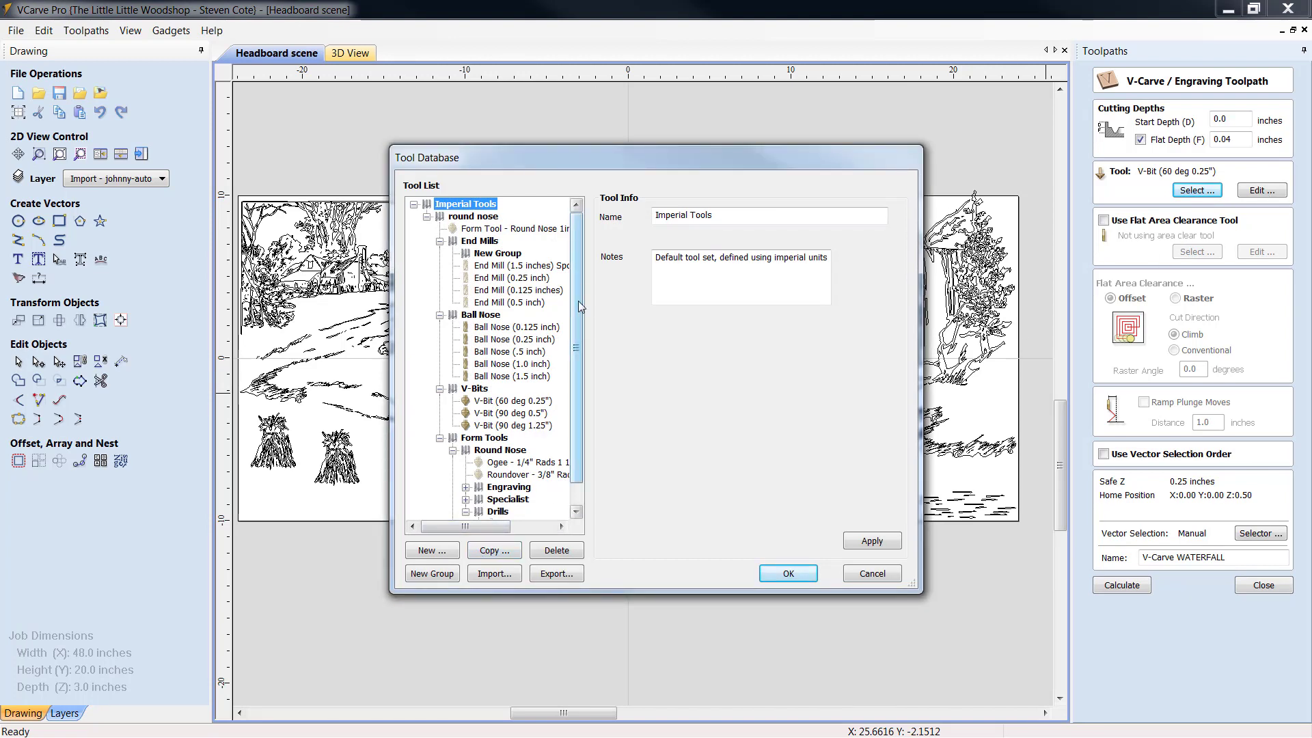
left_click(552, 402)
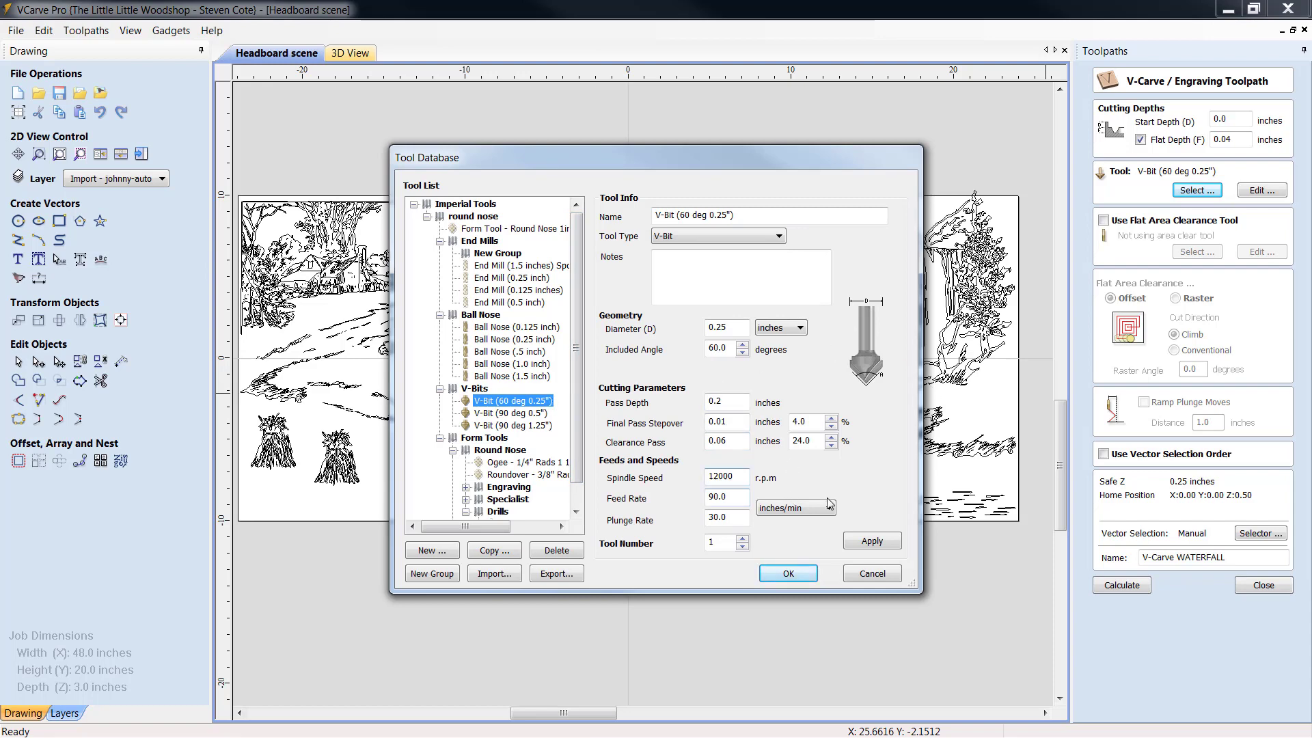
left_click(787, 574)
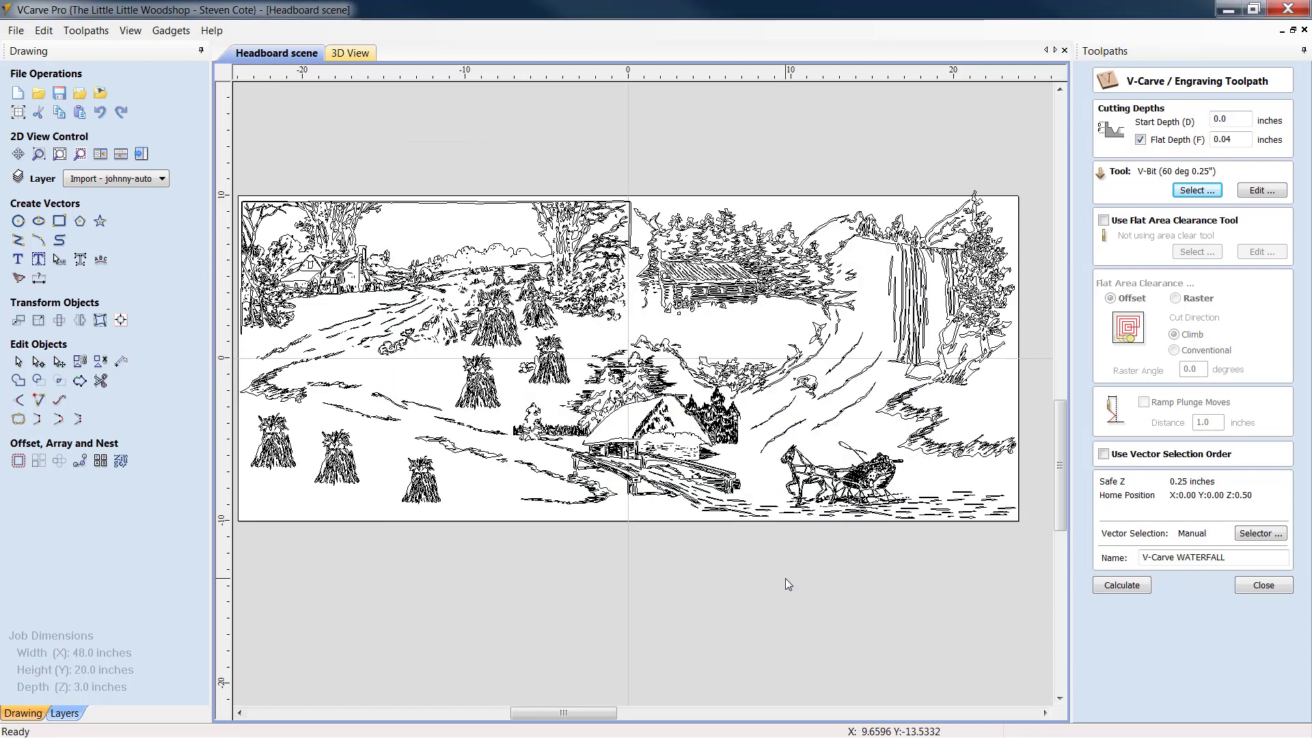
scroll(891, 201, "up", 2)
scroll(891, 200, "up", 2)
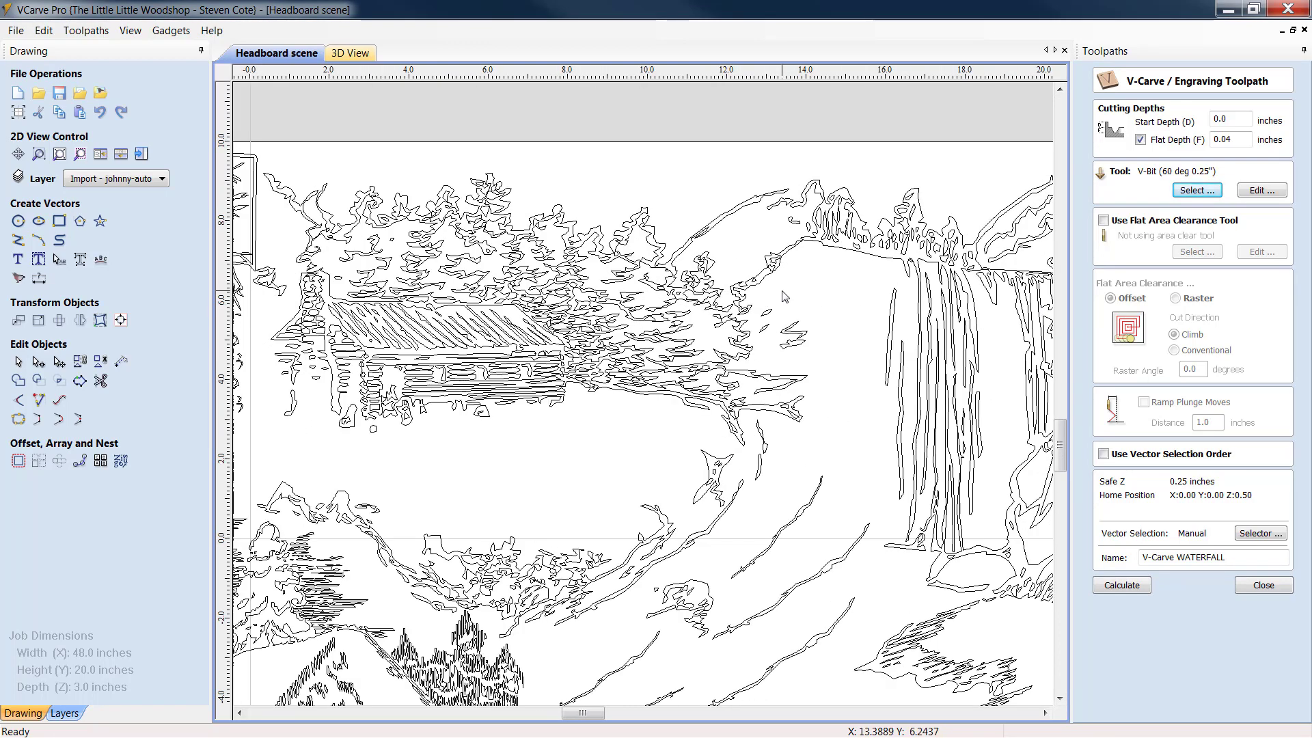
left_click(753, 280)
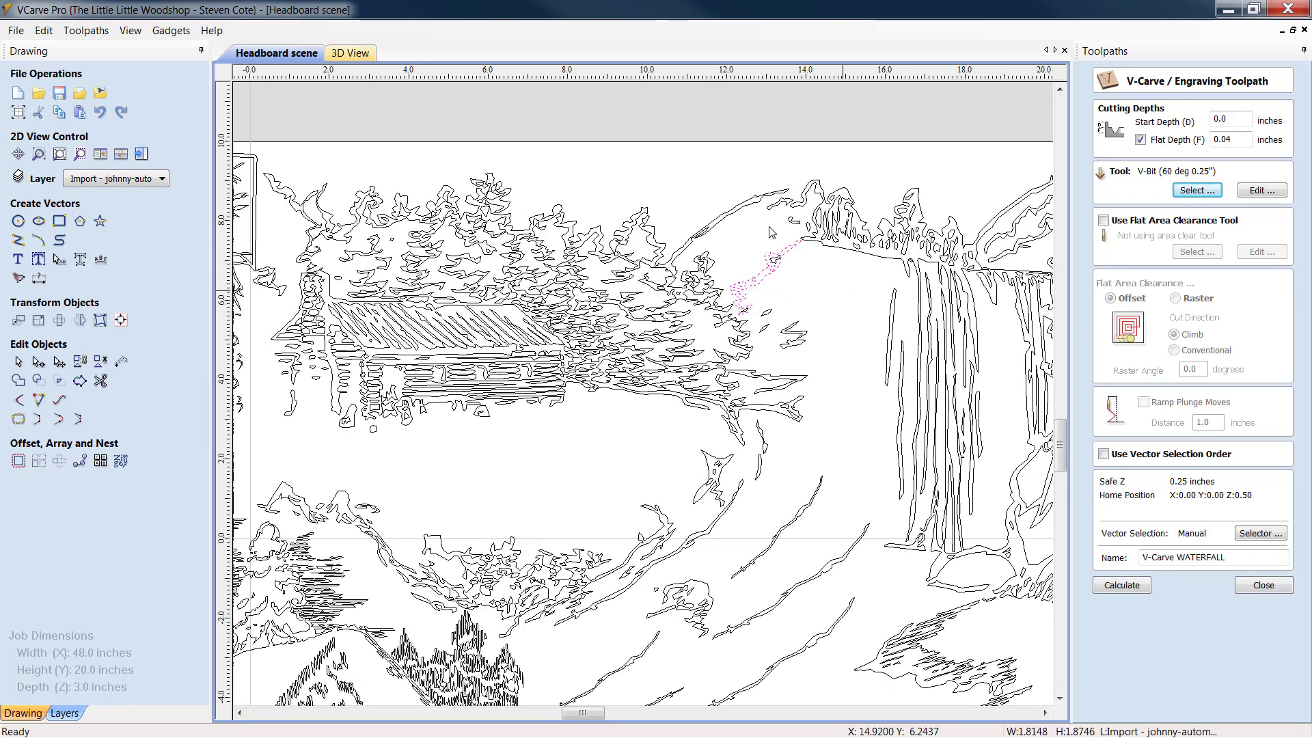
scroll(800, 284, "down", 4)
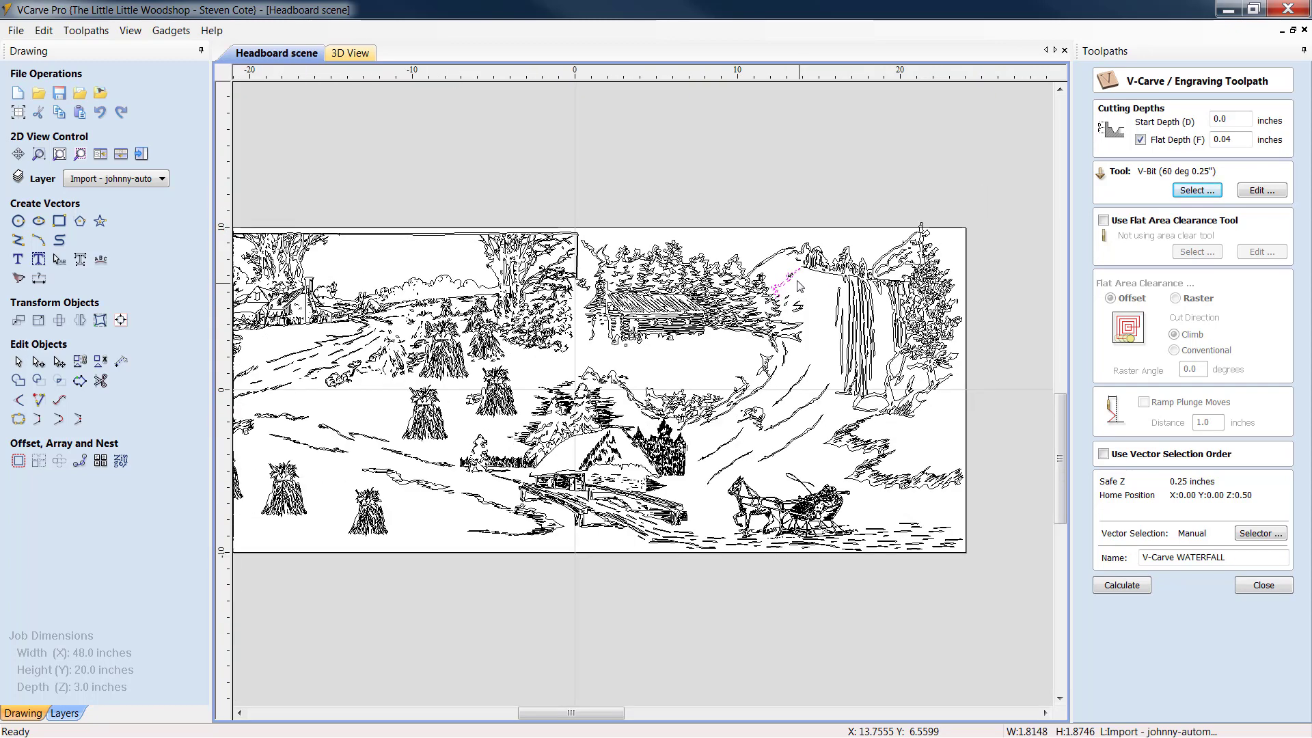
left_click(1005, 264)
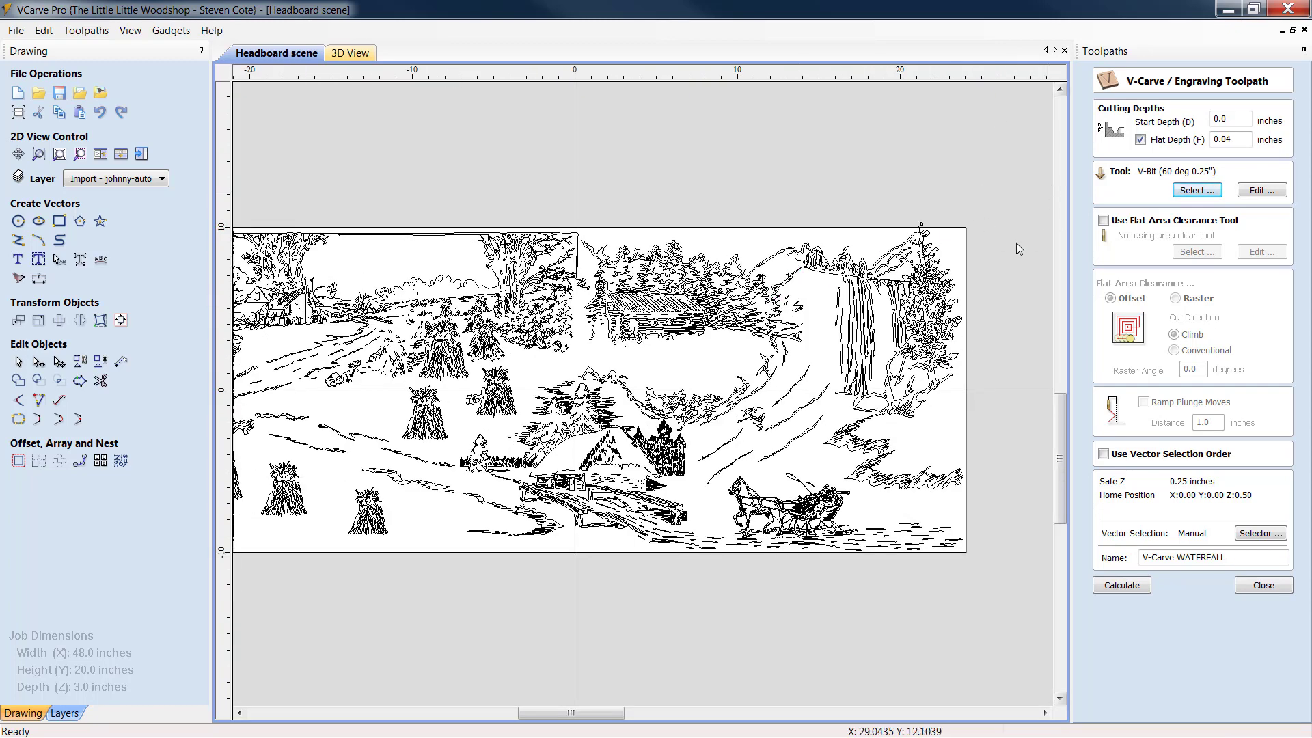
left_click_drag(1017, 224, 846, 483)
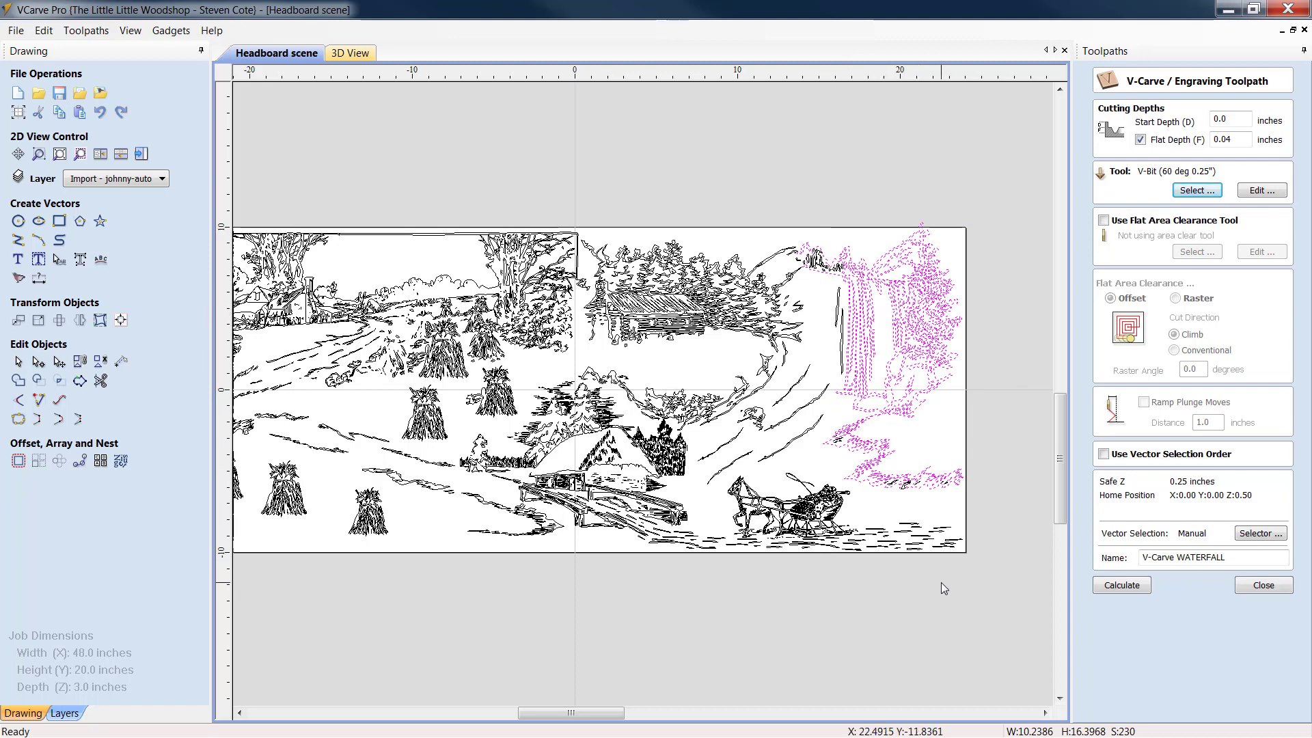
left_click(955, 445)
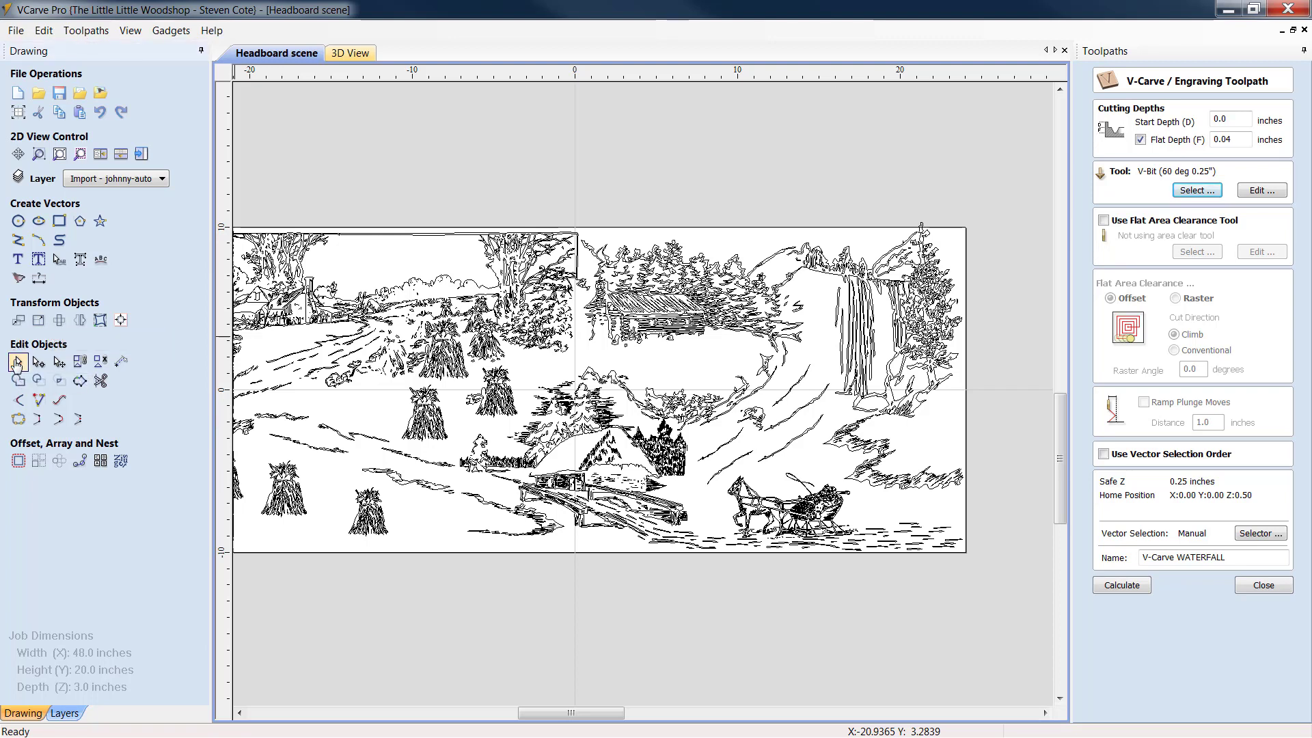
Select the waterfall, its surrounding trees and the shoreline below, adding the missed thin vectors inside the treetops above the falls
left_click_drag(1002, 215, 820, 469)
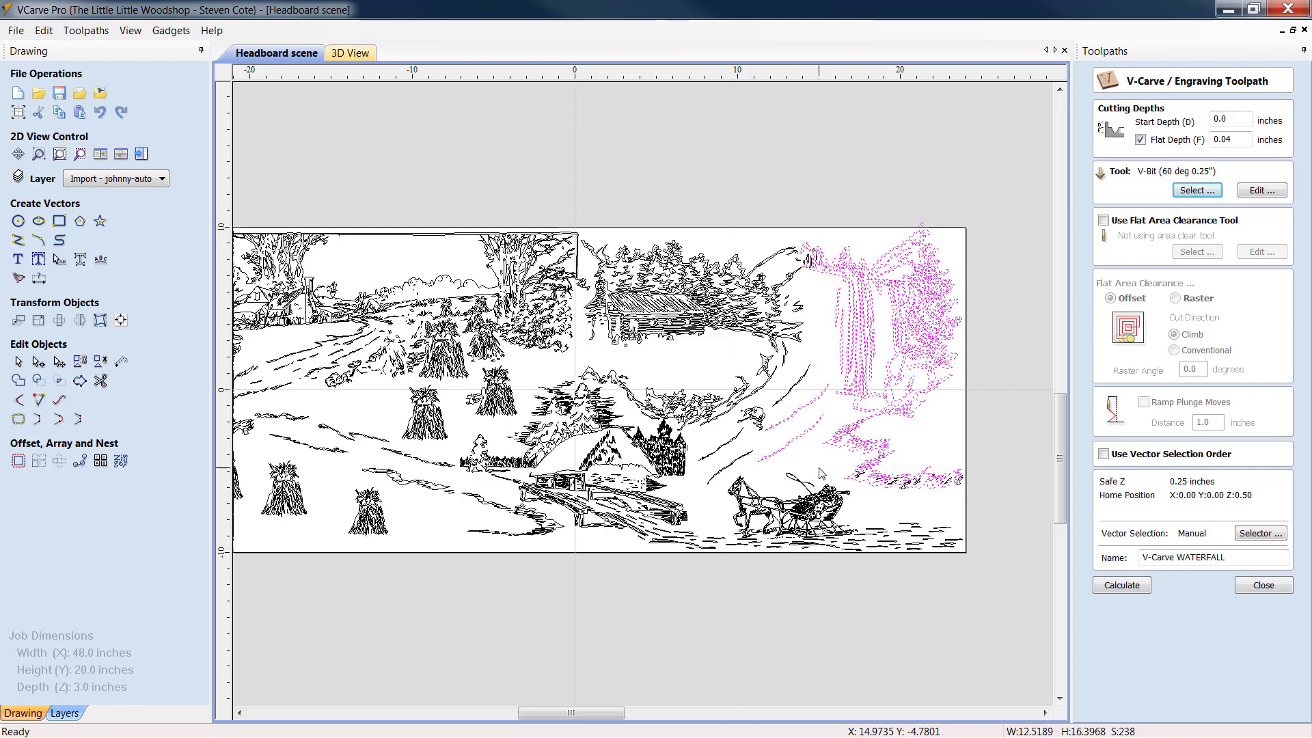
scroll(847, 299, "up", 2)
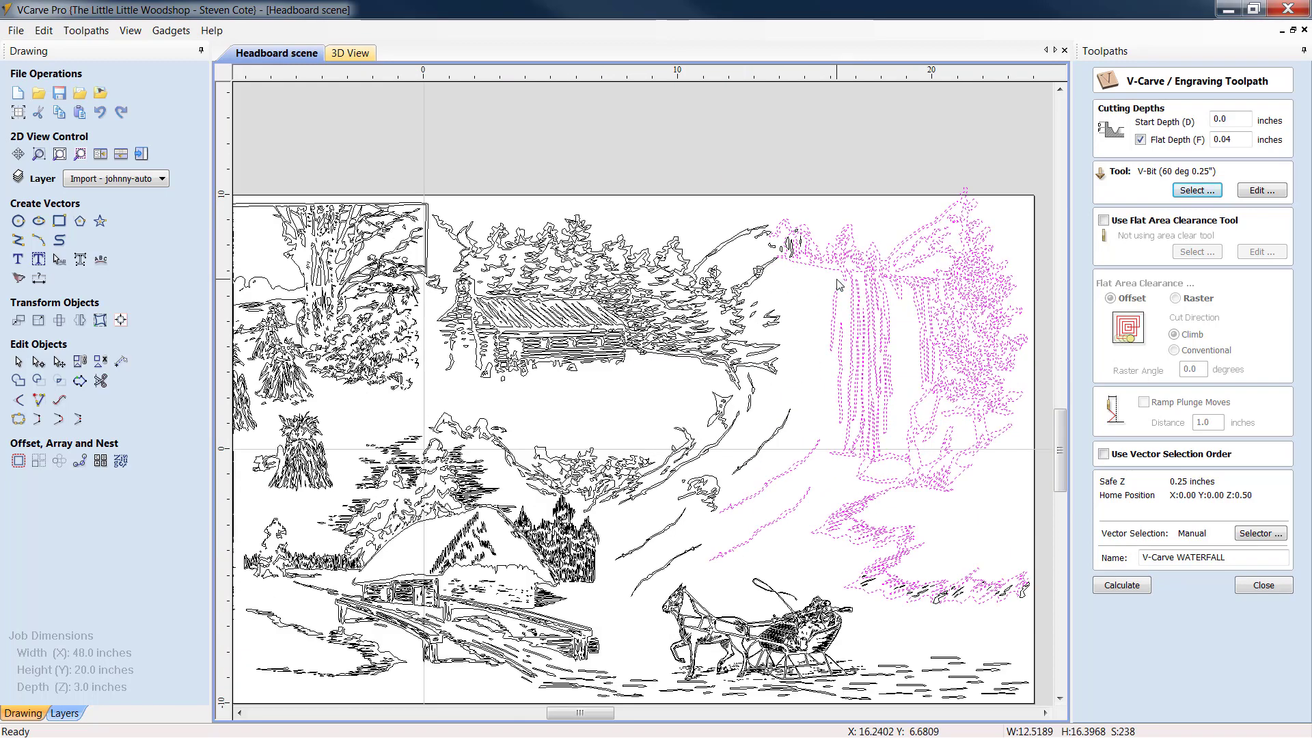
scroll(839, 285, "up", 2)
scroll(822, 244, "up", 3)
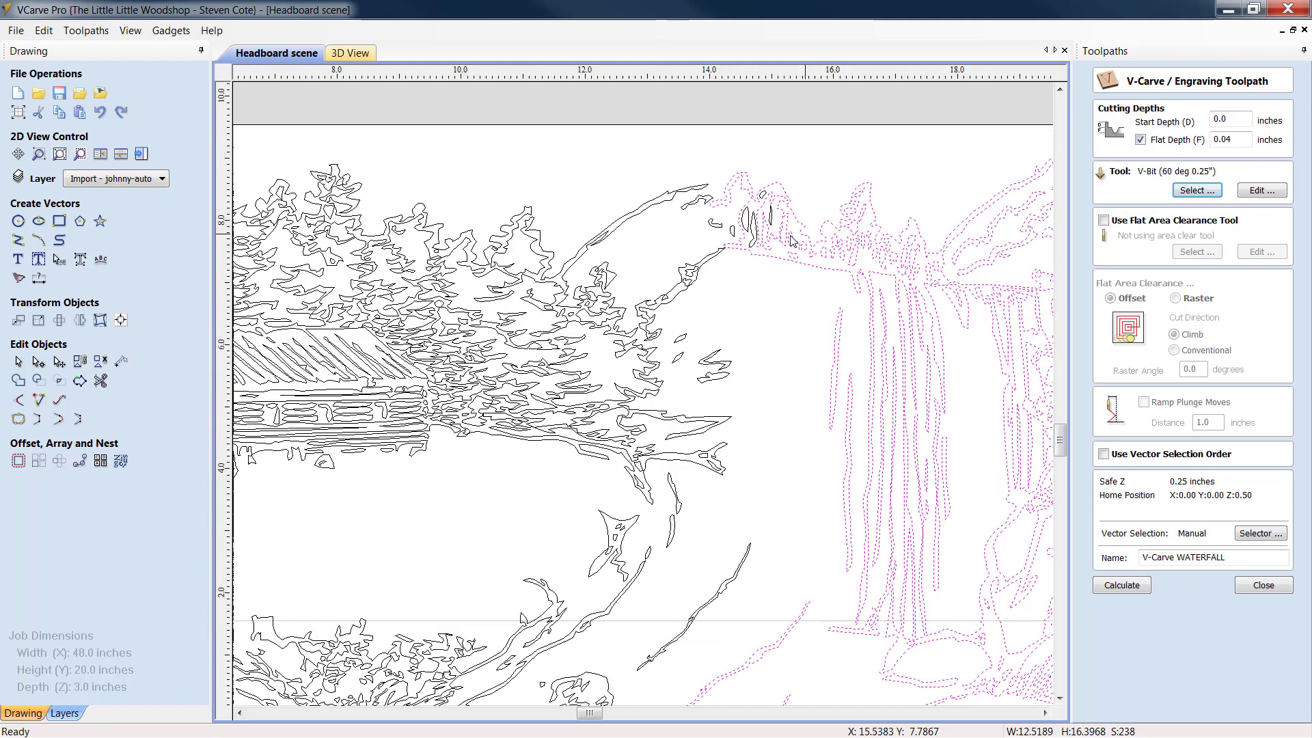
left_click(728, 157, "shift")
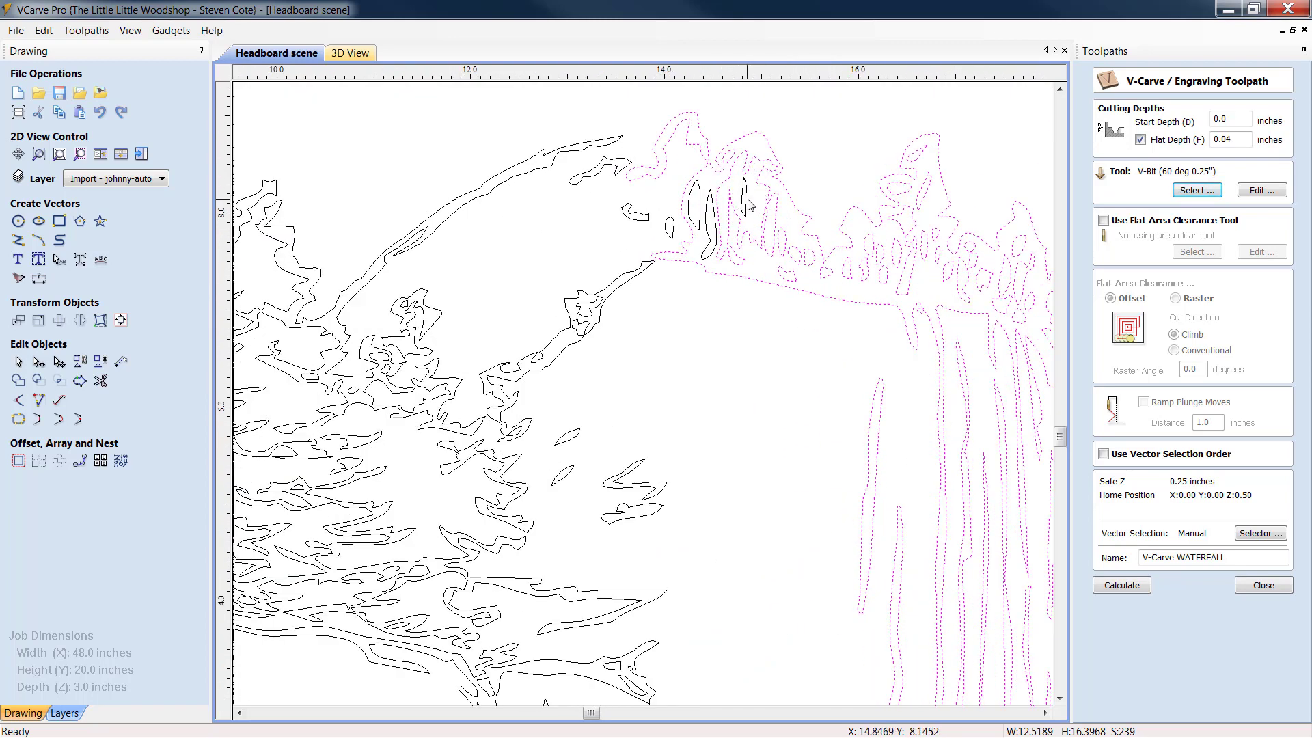
left_click(745, 205, "shift")
left_click(716, 220, "shift")
left_click(691, 222, "shift")
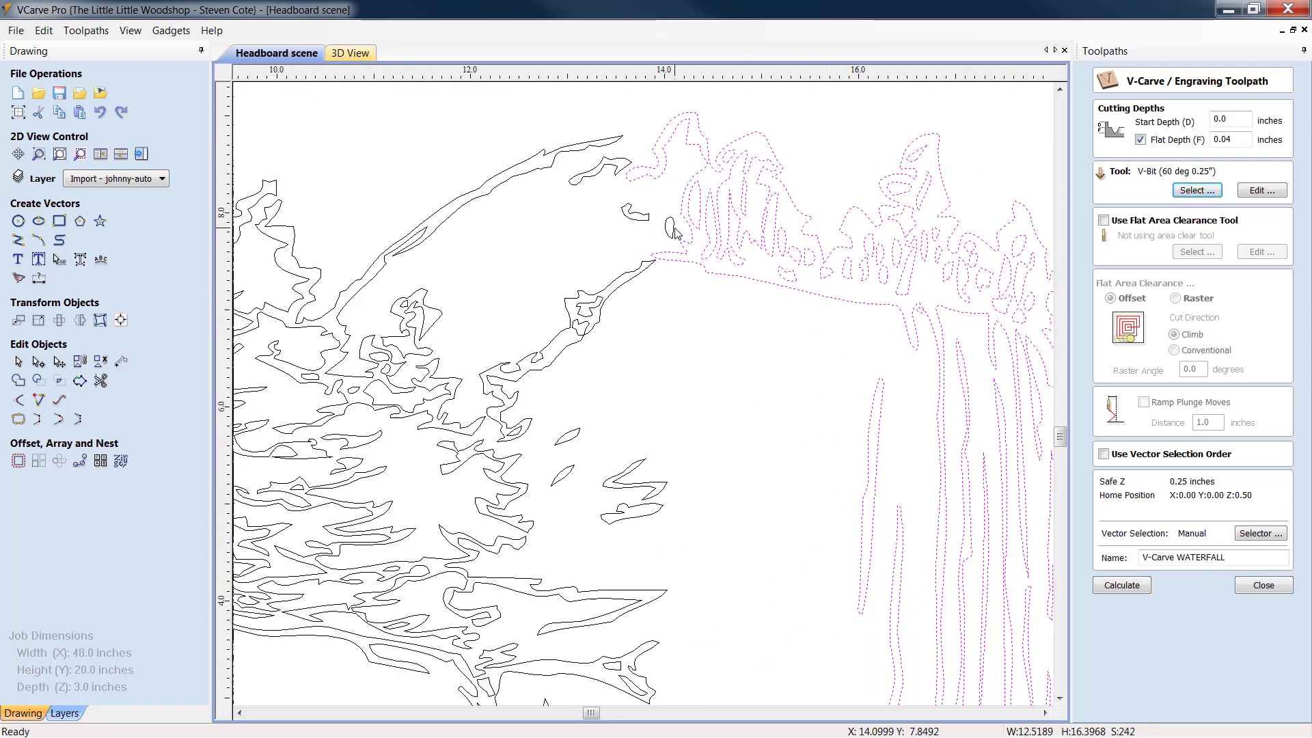
Add the small loops beside the waterfall treetops and the rocky outline running down toward the cabin's trees to the selection
left_click(668, 230, "shift")
left_click(644, 224, "shift")
left_click(618, 172, "shift")
left_click(592, 315, "shift")
left_click(593, 333, "shift")
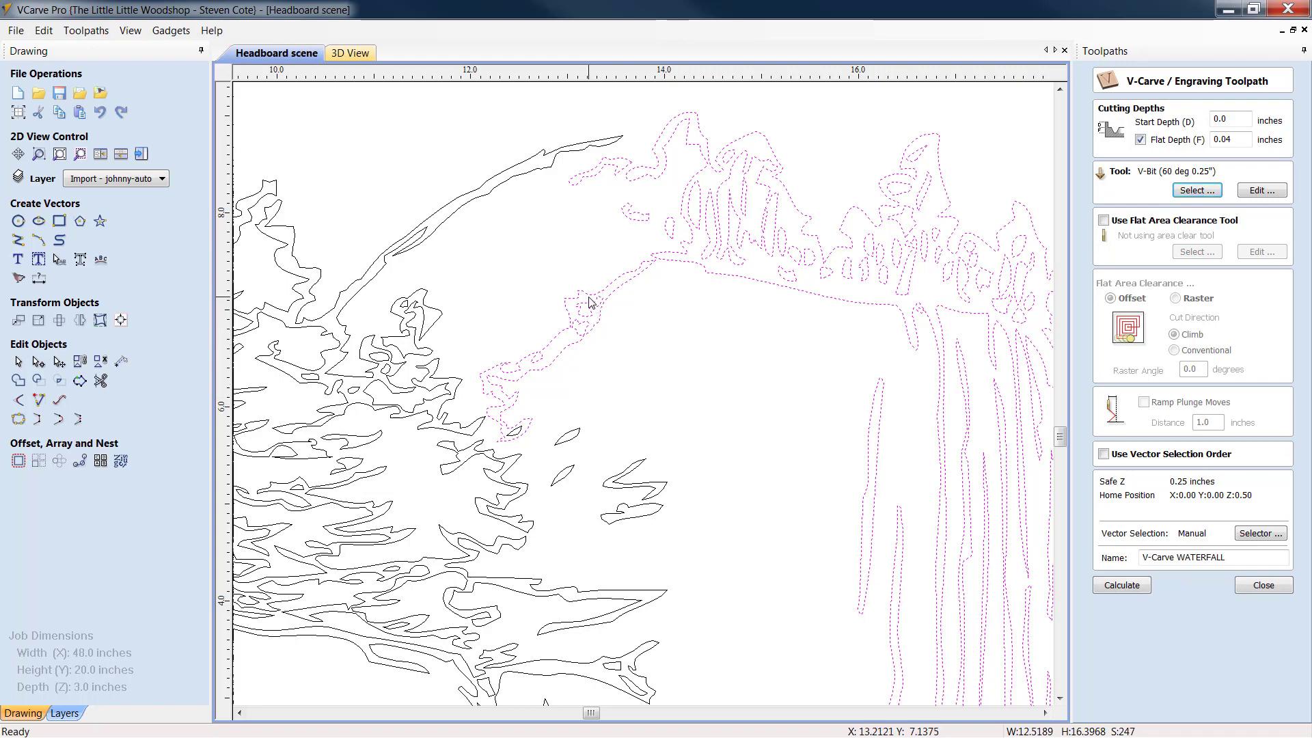
Add the rest of the hatched shoreline, out to the board's right edge beneath the waterfall, to the selection
scroll(721, 398, "down", 6)
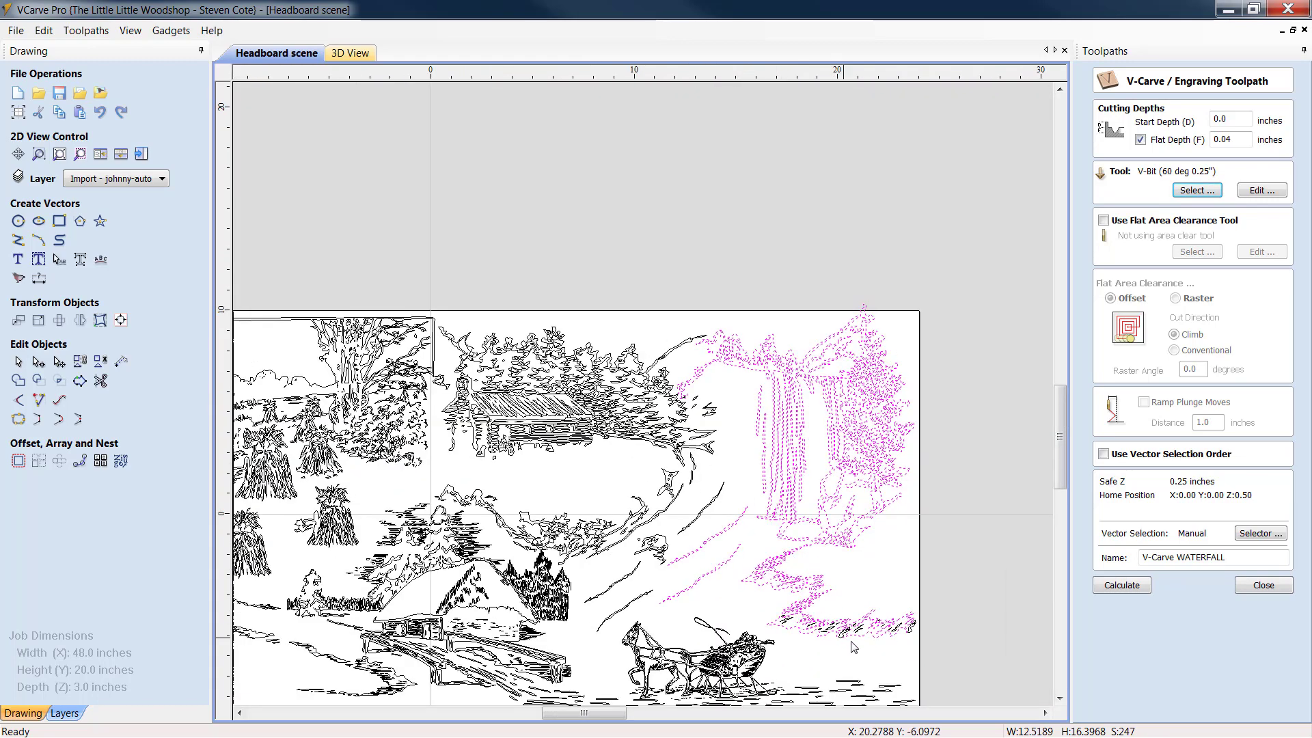
scroll(852, 646, "up", 5)
left_click(946, 555, "shift")
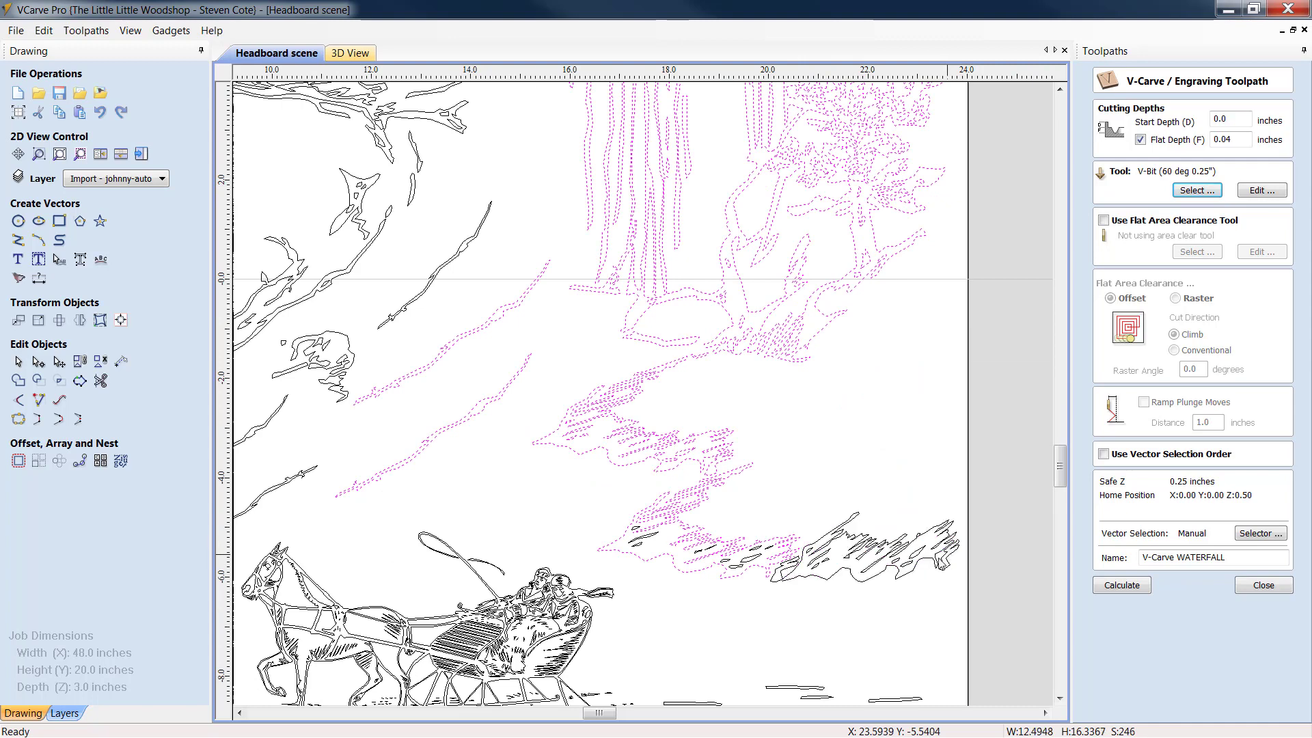
scroll(881, 578, "up", 7)
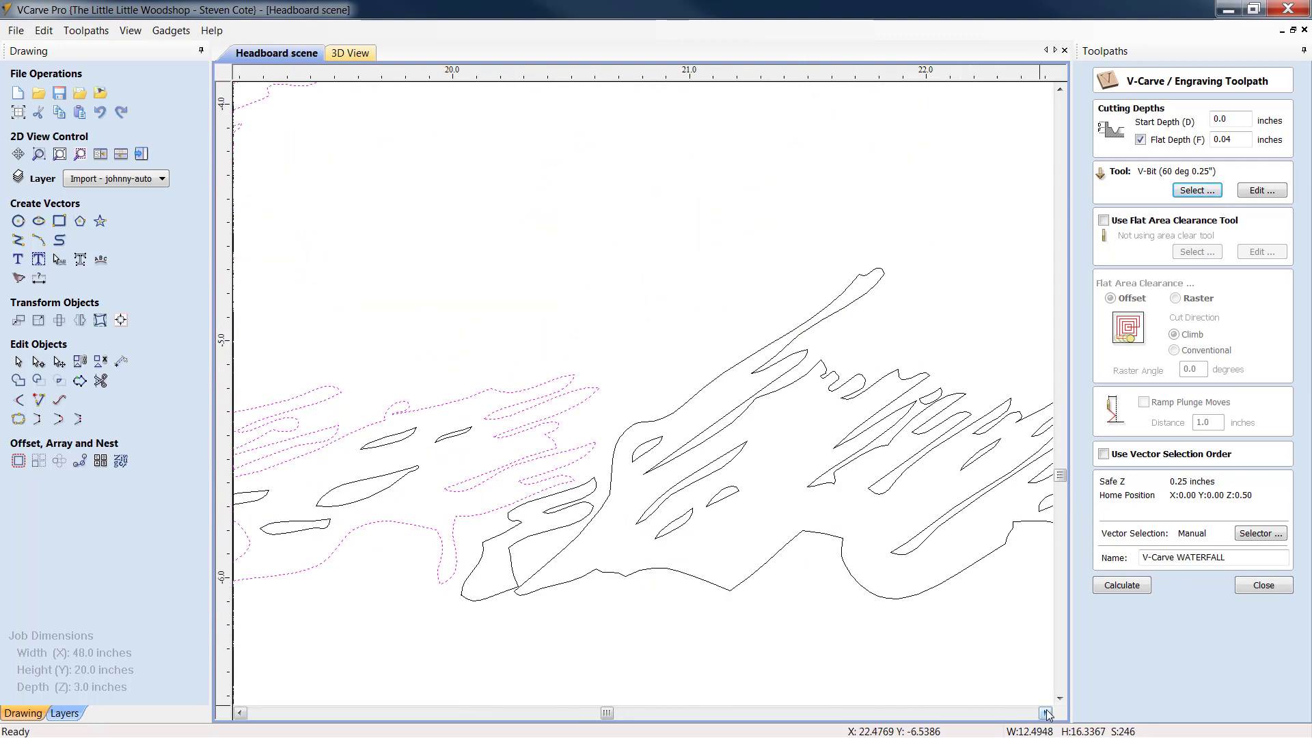
left_click(1044, 713)
left_click(1043, 713)
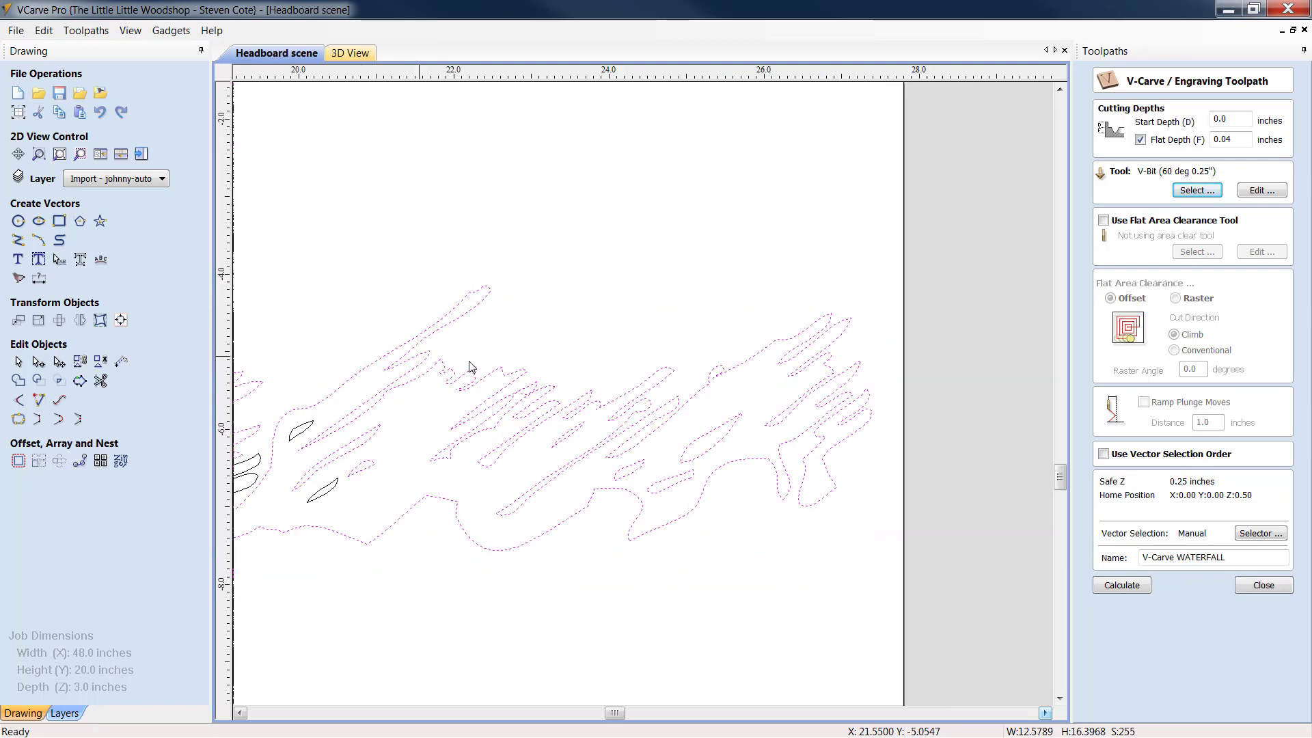
Add the missed small slivers and the overlapping outline inside the shoreline below the waterfall to the selection
scroll(469, 369, "down", 8)
scroll(504, 375, "up", 6)
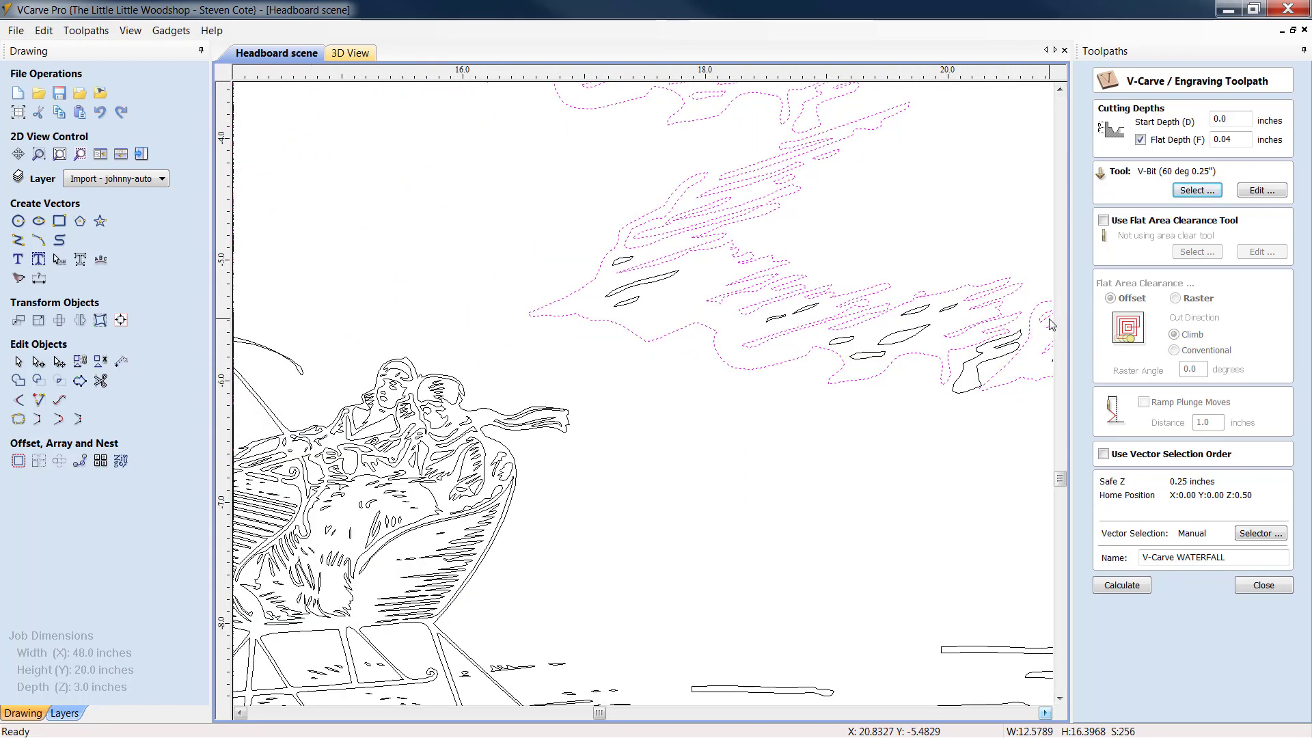
left_click(1016, 343, "shift")
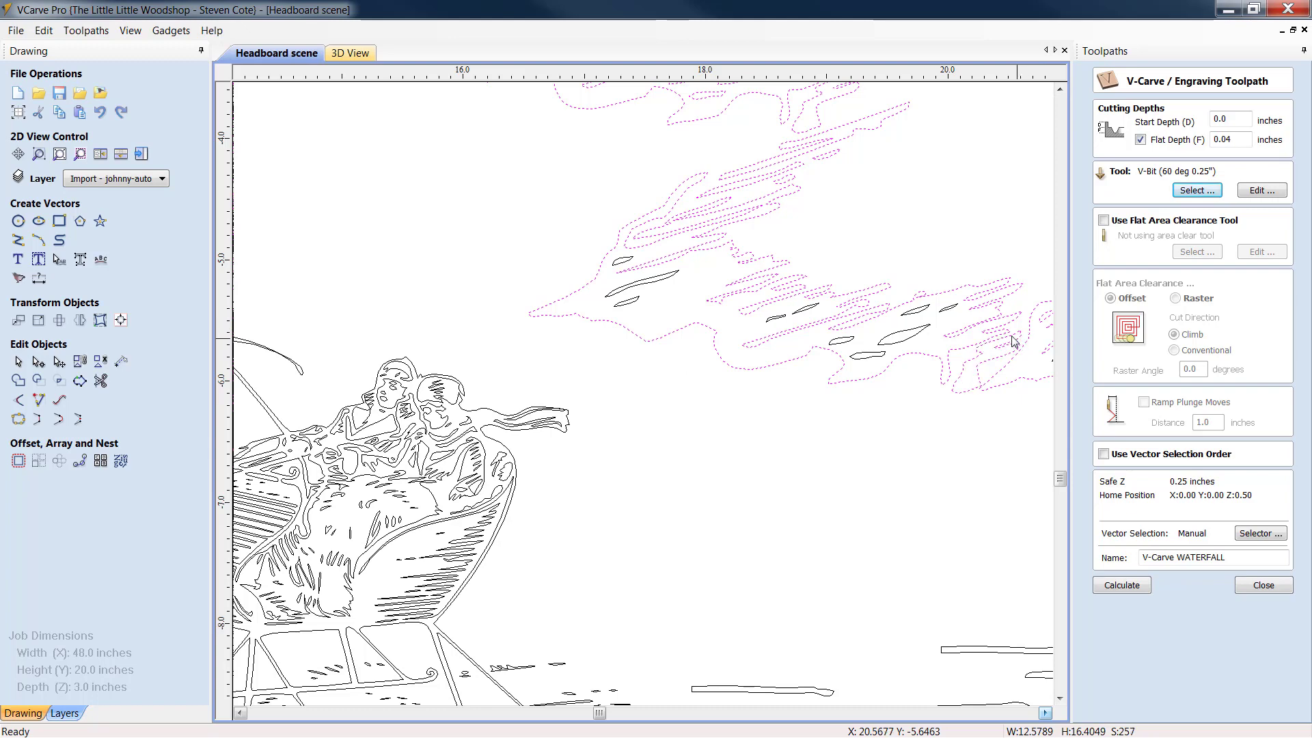
left_click(948, 308, "shift")
left_click(919, 308, "shift")
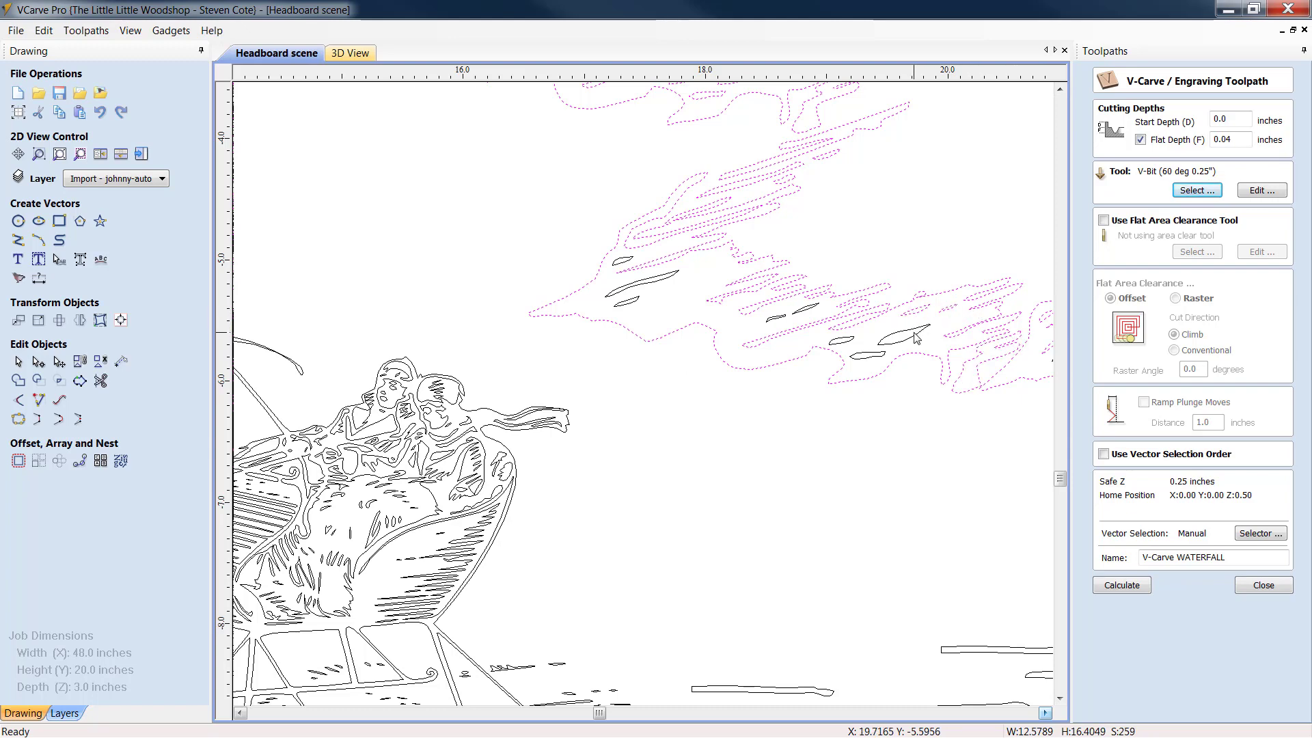
left_click(847, 341, "shift")
left_click(868, 354, "shift")
scroll(702, 387, "down", 6)
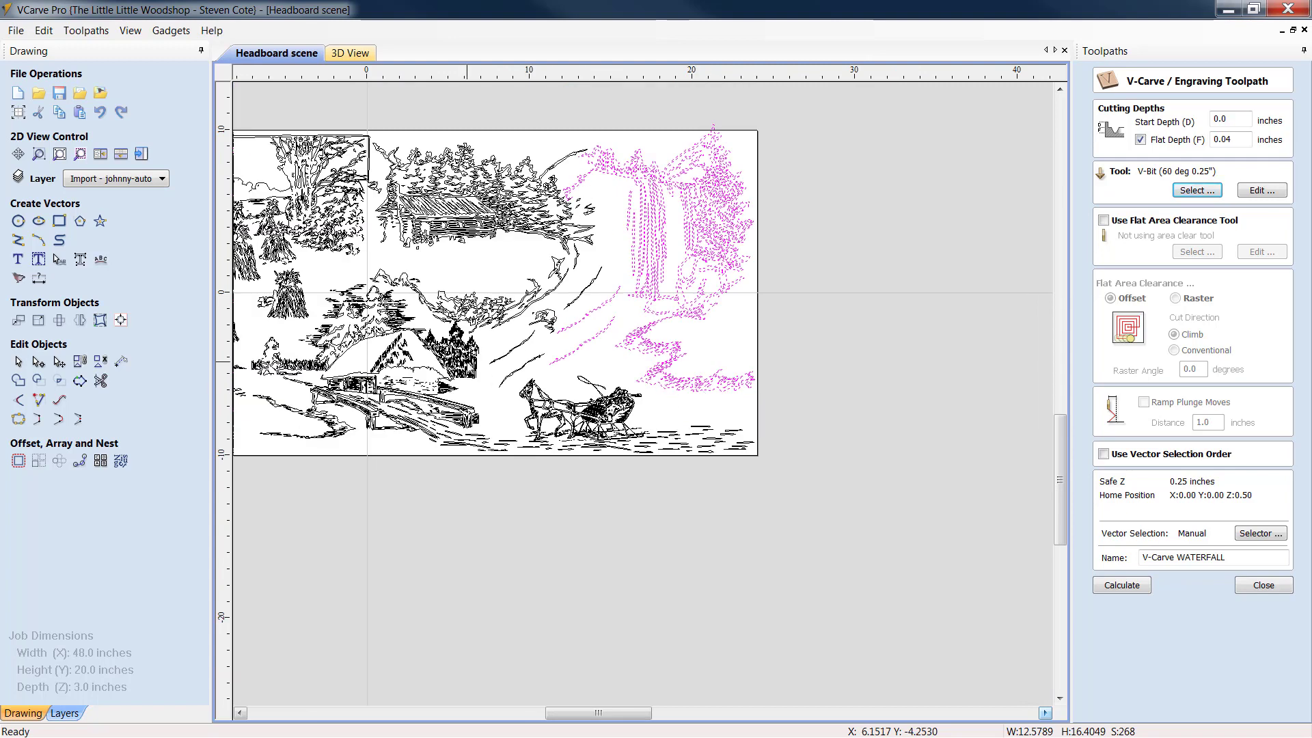
Add the remaining diagonal slope lines between the waterfall and the sled, plus the small rocky cluster beside them, to the selection
scroll(463, 365, "up", 5)
left_click(775, 152, "shift")
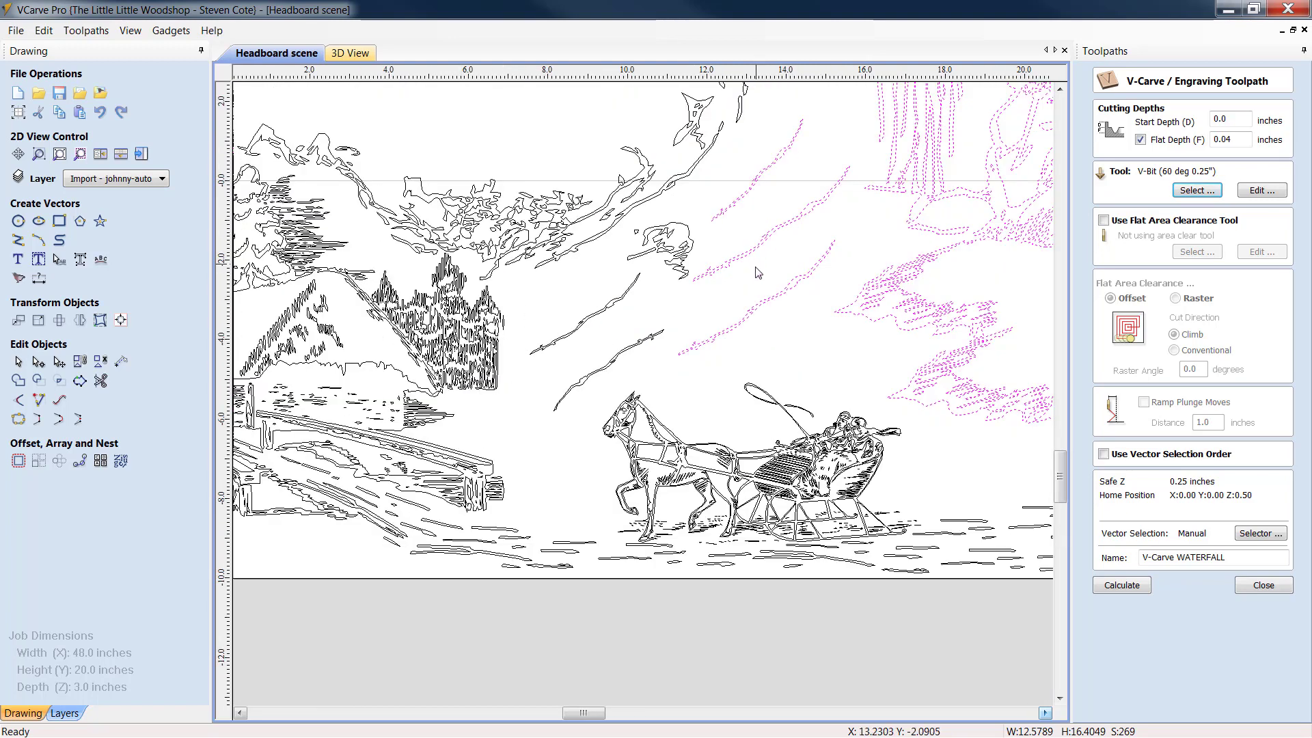
left_click_drag(637, 358, 572, 301, "shift")
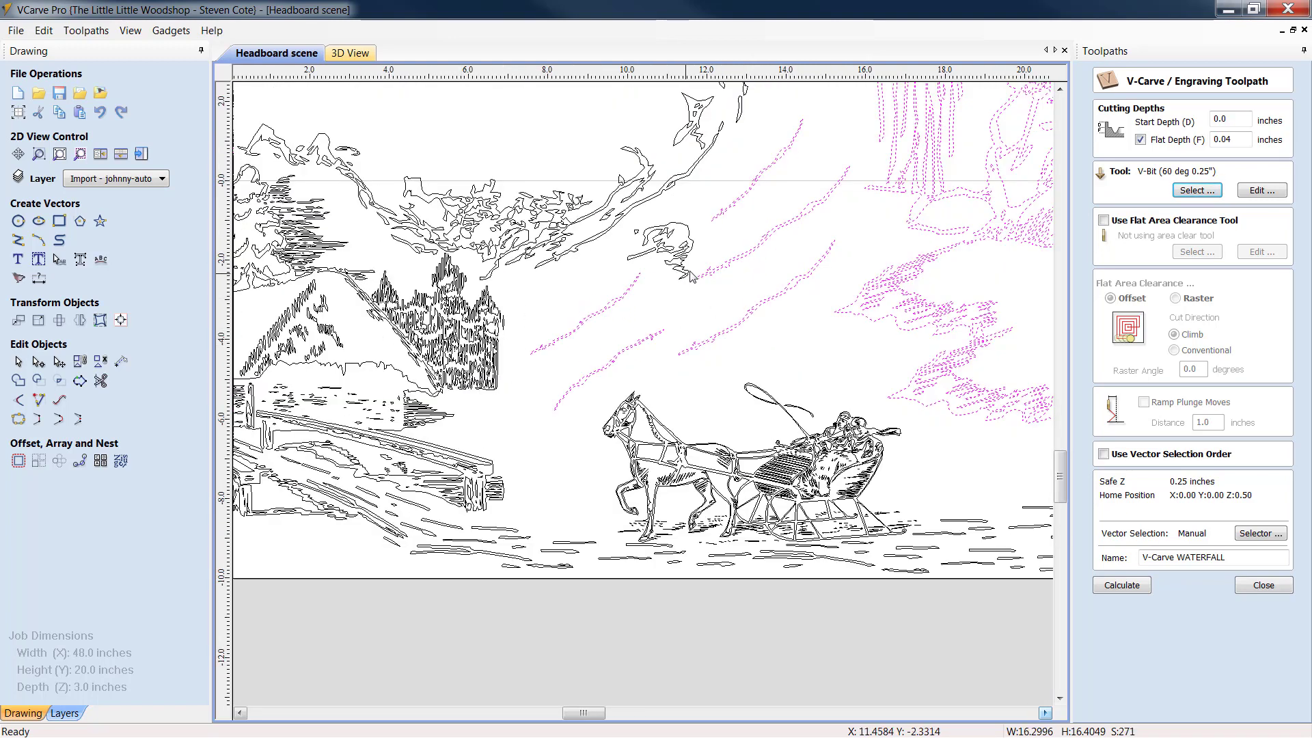
left_click_drag(691, 277, 630, 225, "shift")
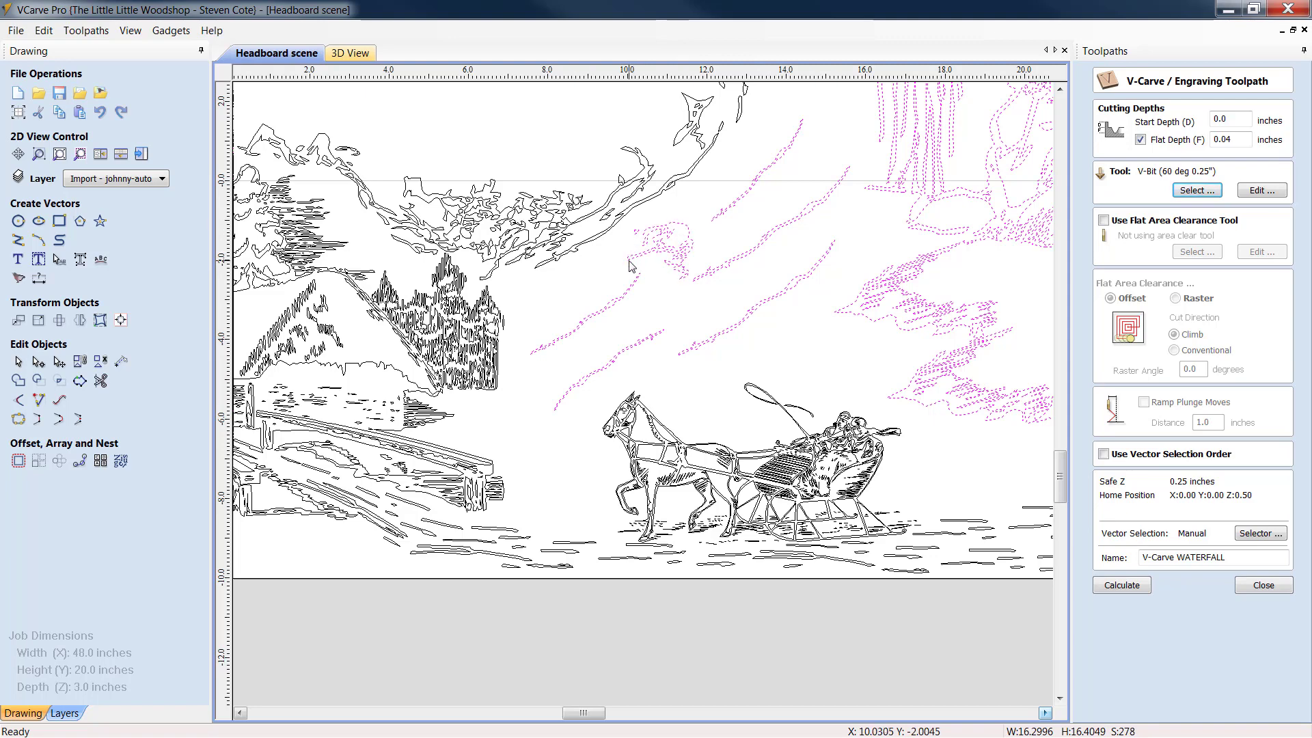
scroll(631, 266, "down", 5)
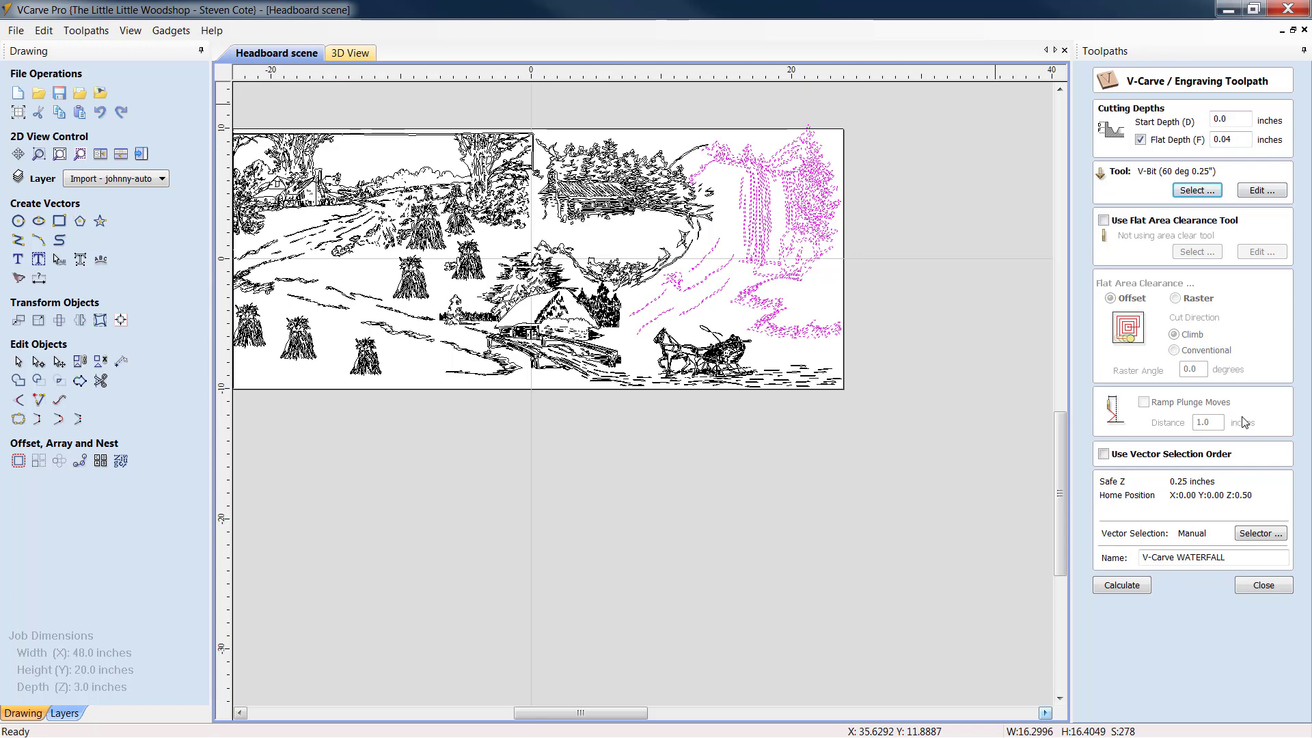
Calculate the V-Carve WATERFALL toolpath, ignoring duplicate vectors, and preview it on the maple board with a black toolpath color
left_click(1121, 585)
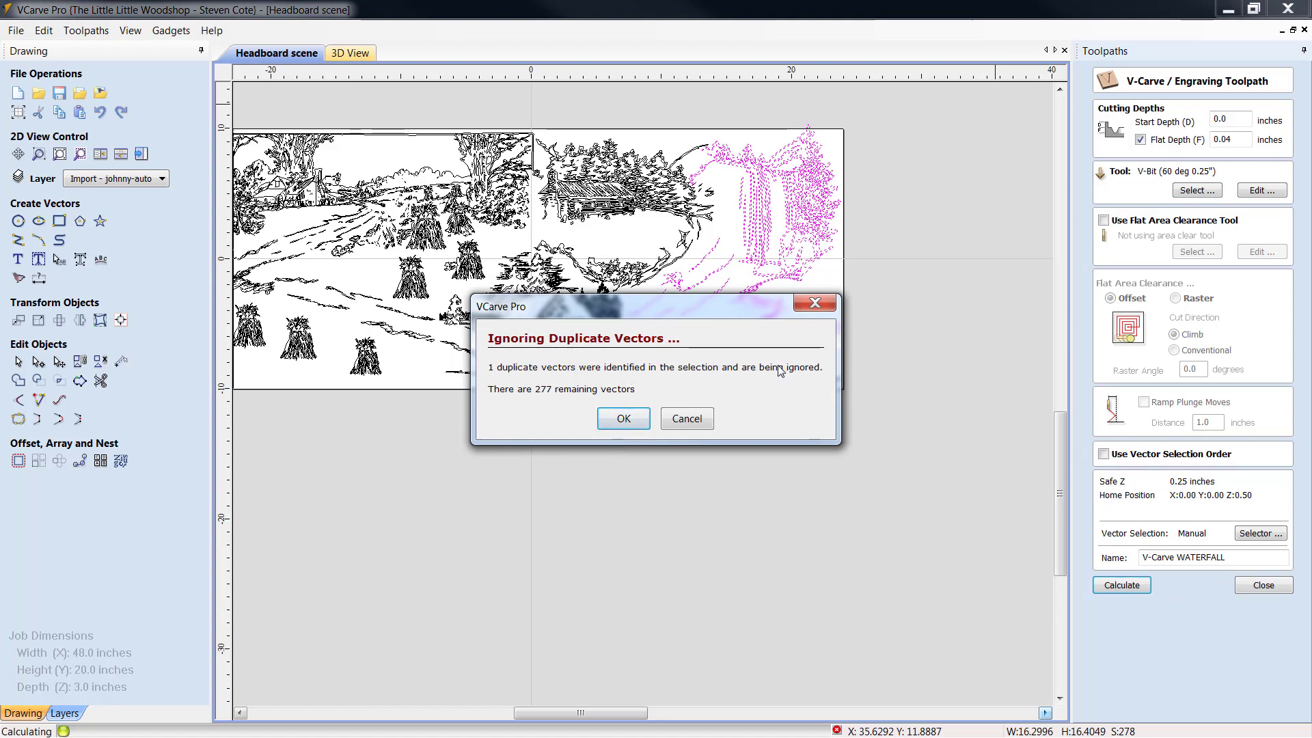
left_click(633, 425)
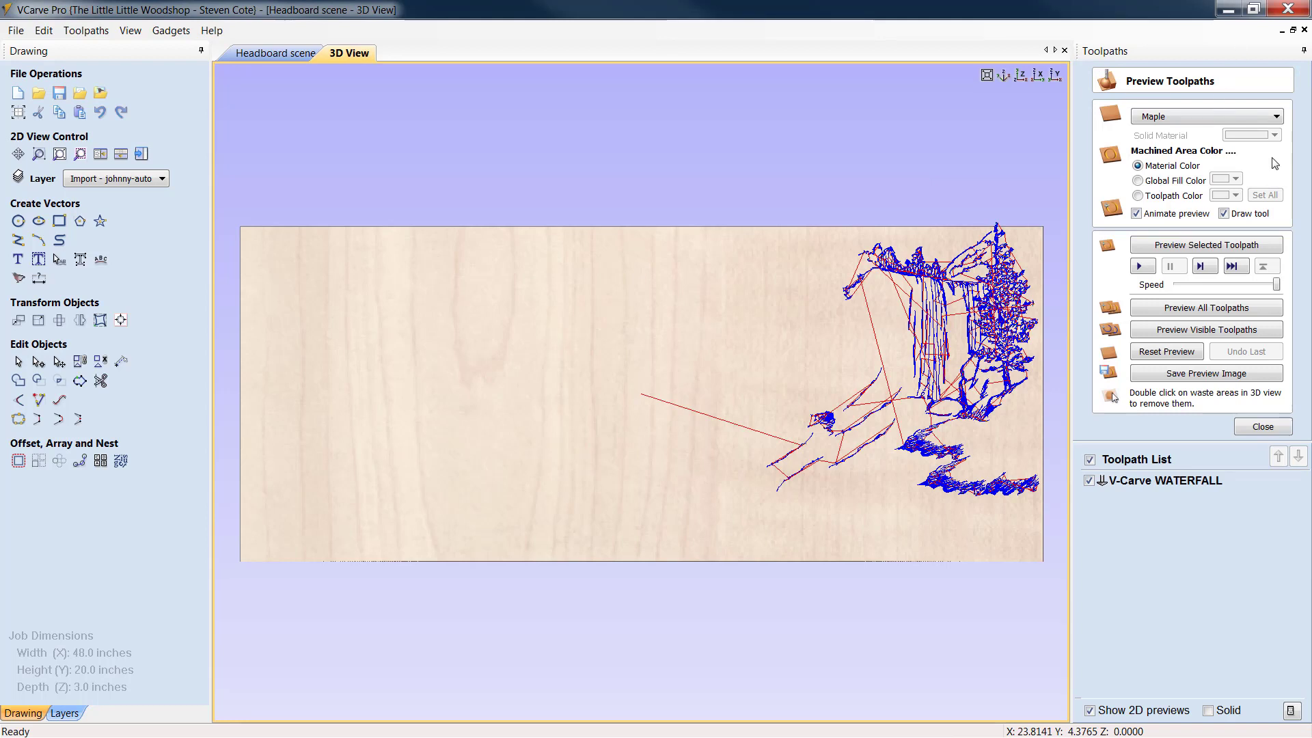
left_click(1137, 196)
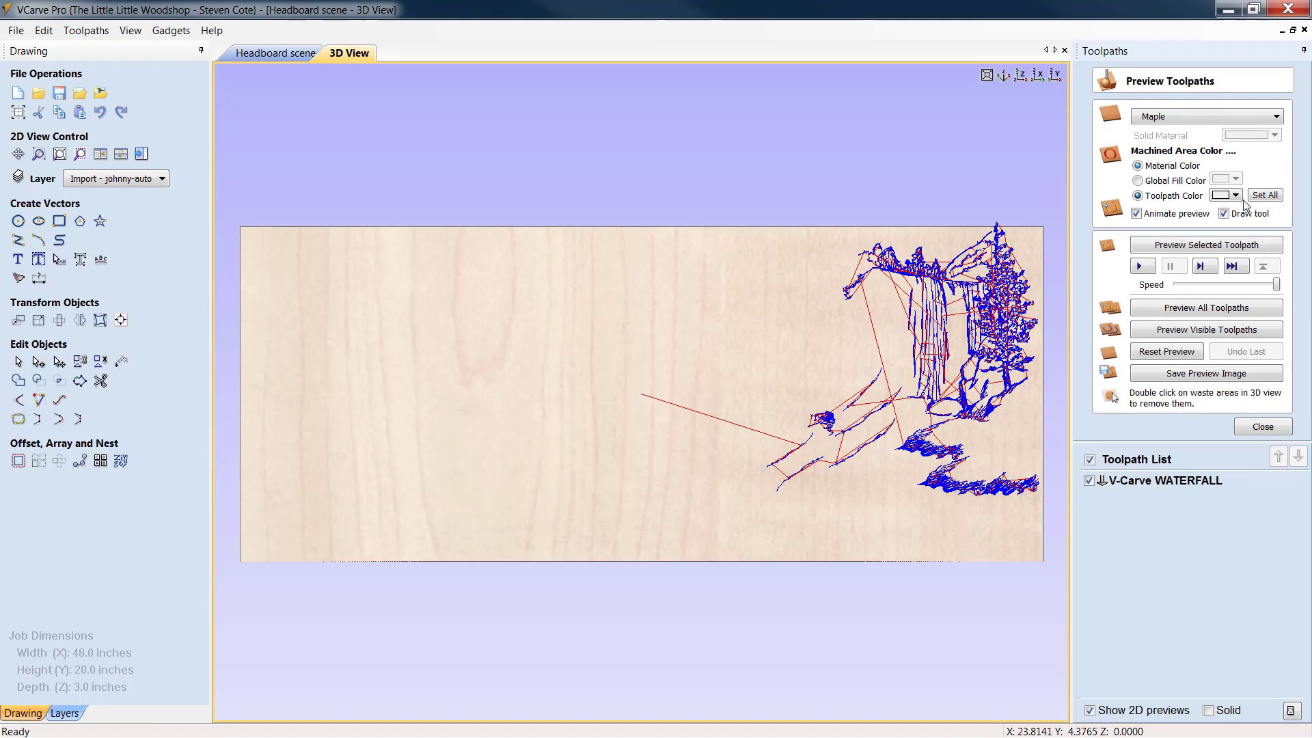
left_click(1235, 195)
left_click(1216, 232)
left_click(1204, 309)
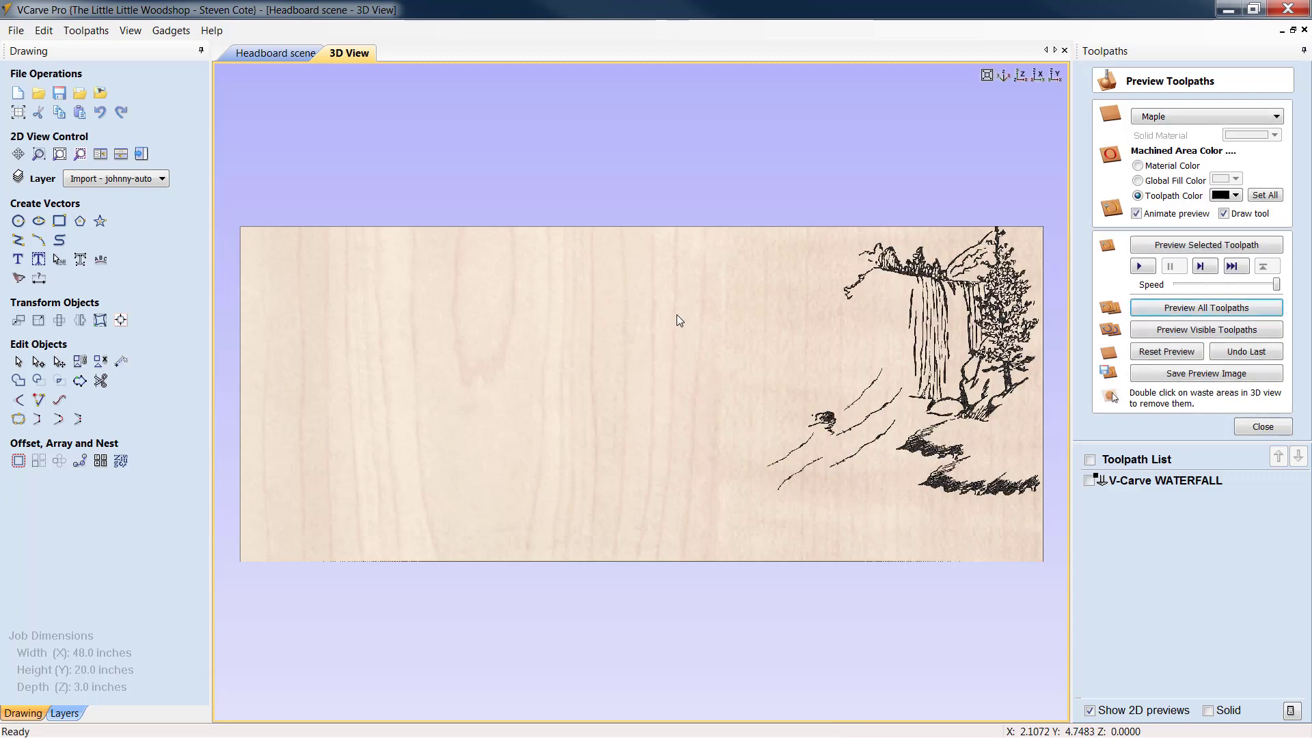
Return to the 2D drawing, clear the waterfall selection, and start a V-Carve / Engraving toolpath named V-Carve SLED
left_click(275, 53)
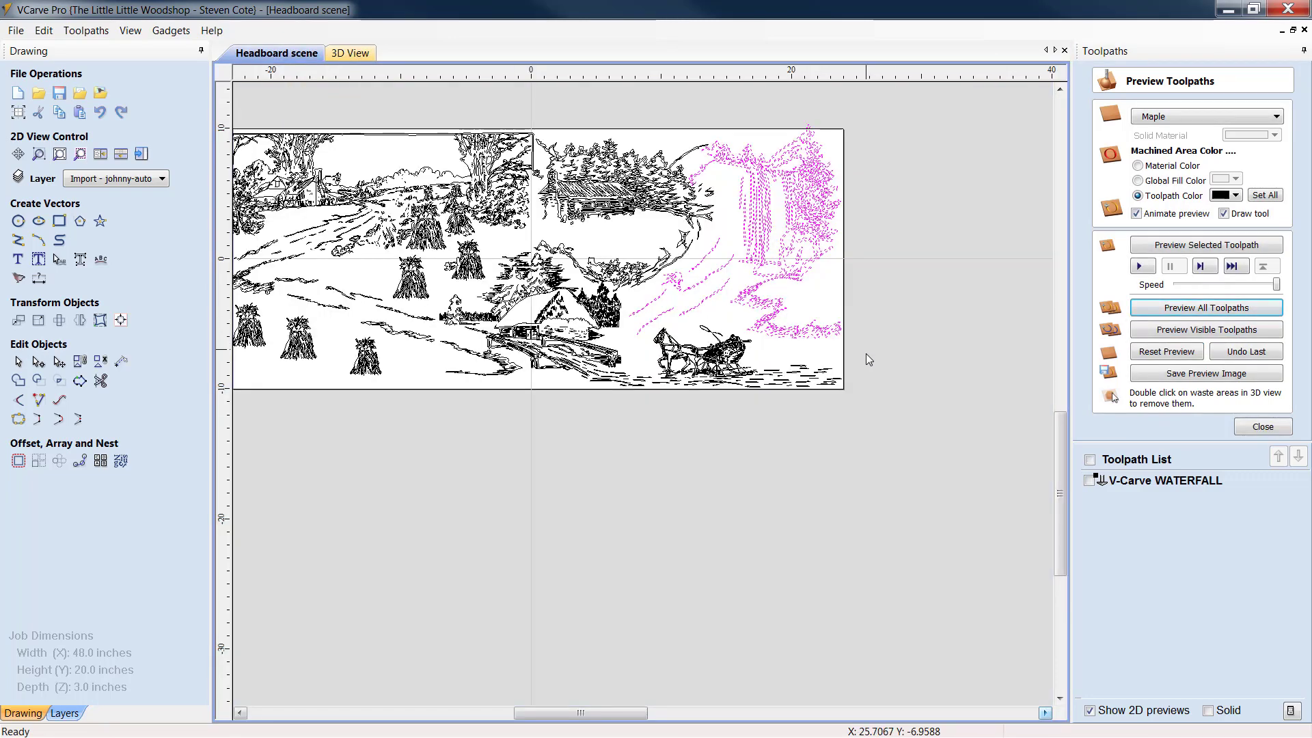
left_click(830, 408)
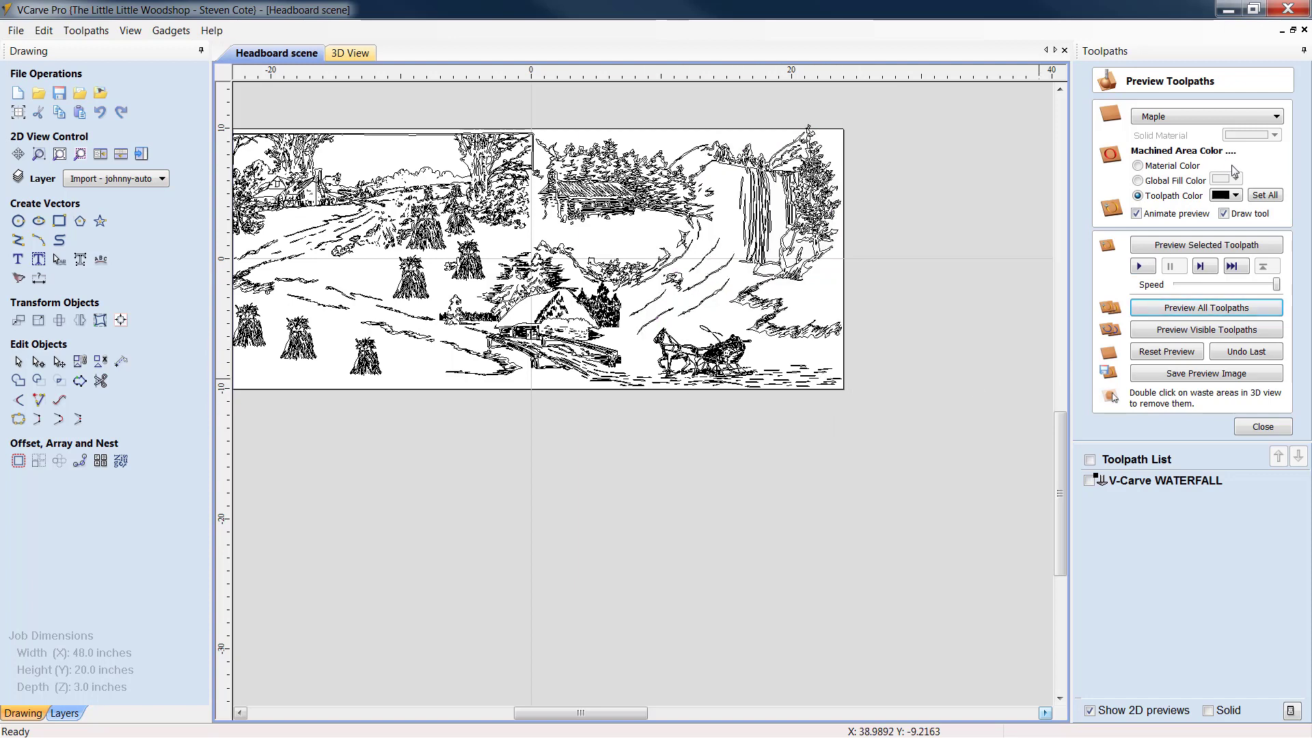
left_click(1263, 427)
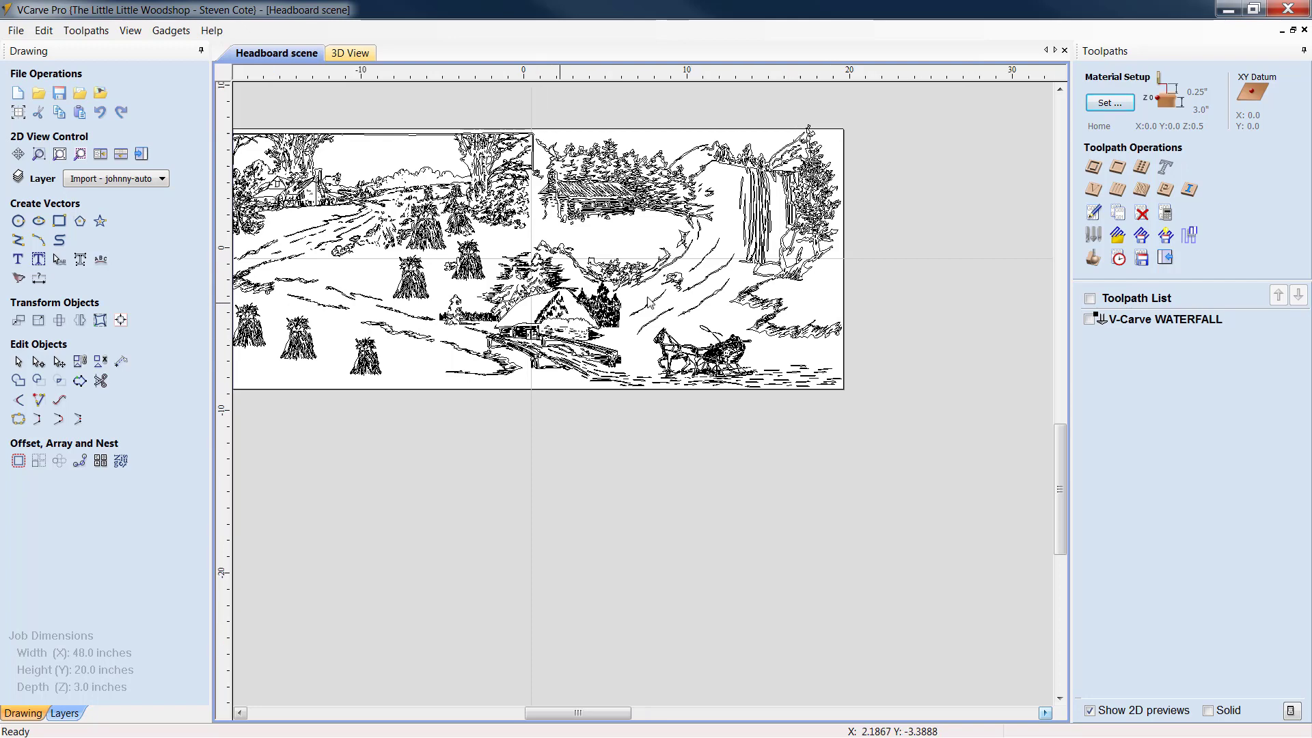
scroll(966, 440, "up", 2)
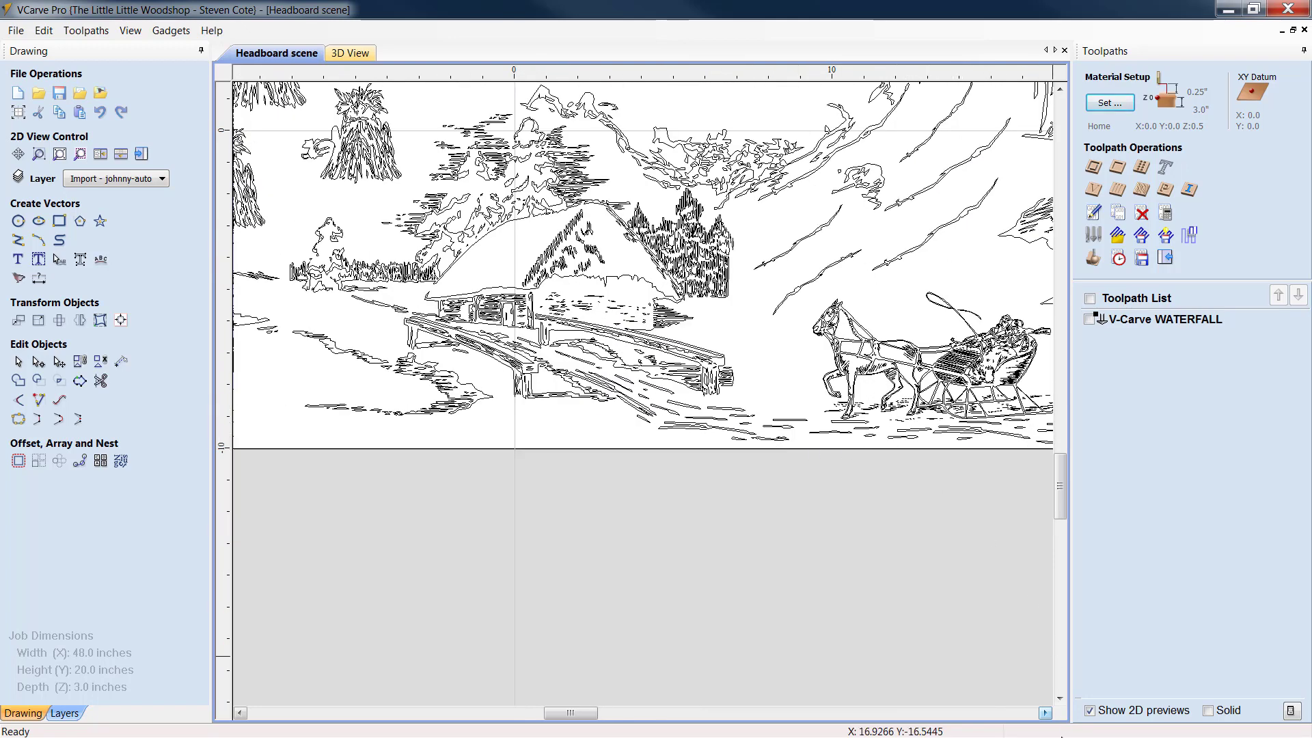
left_click(1045, 713)
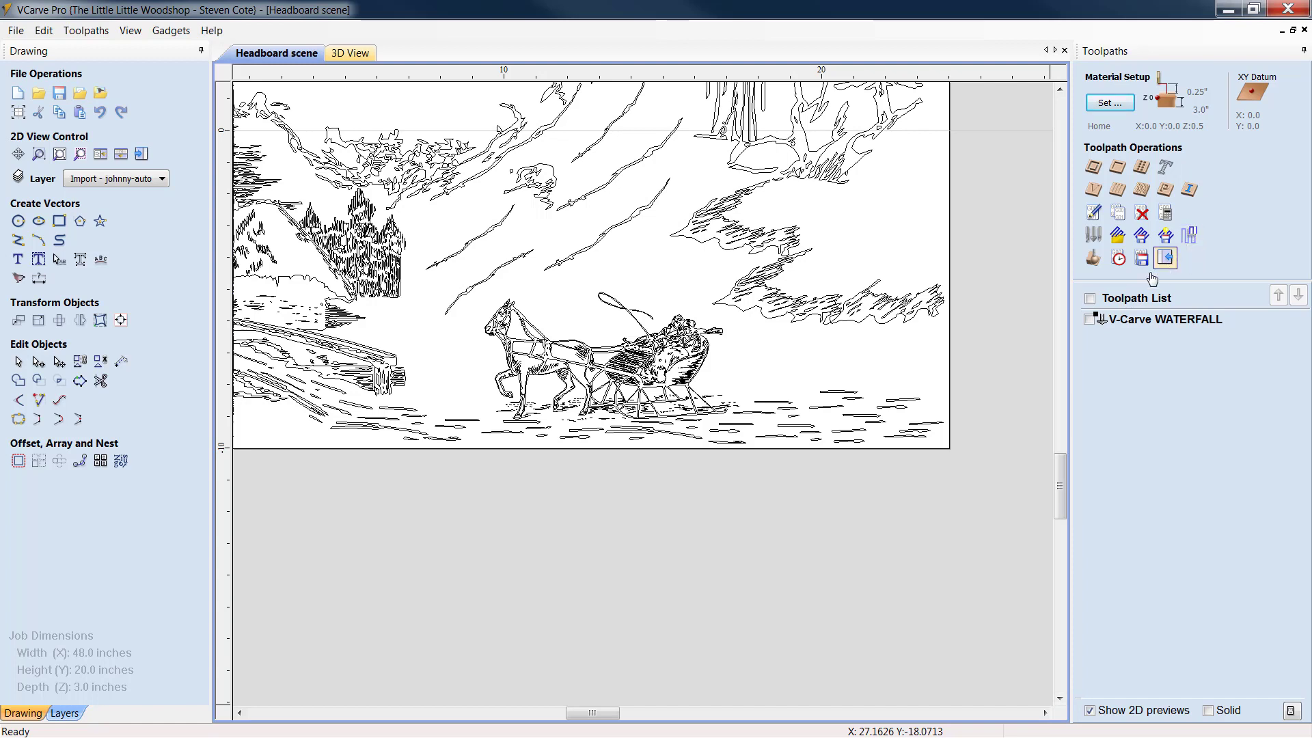
left_click(1094, 189)
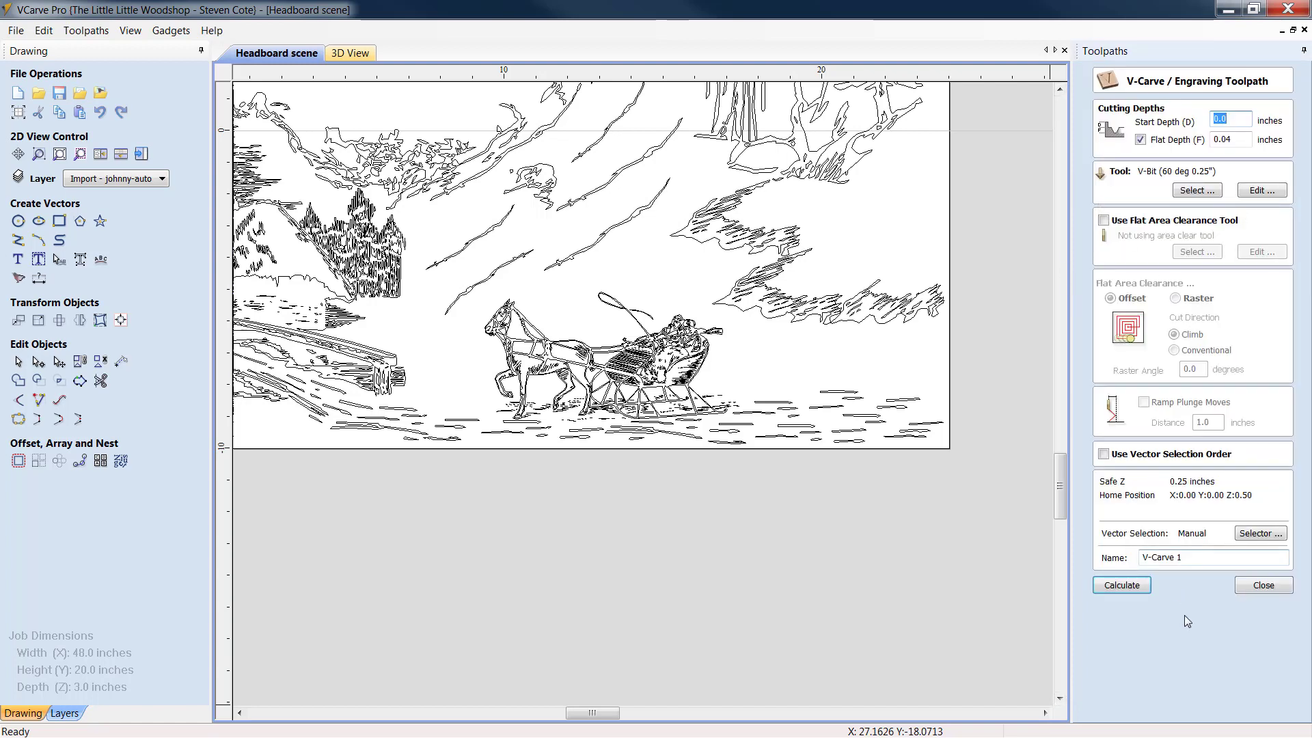
left_click(1198, 559)
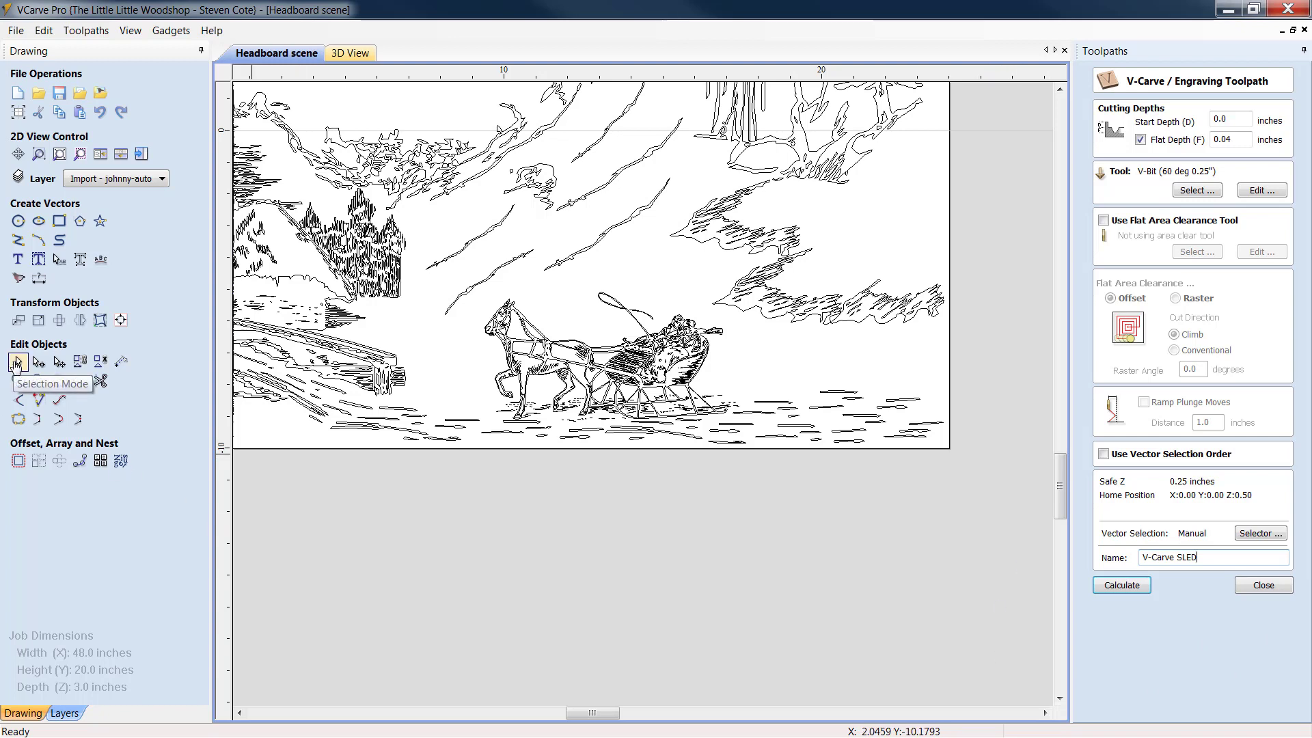
Select the horse, sled and surrounding ground lines, leaving the shoreline and the nearby diagonal slope line out of the selection
left_click_drag(966, 455, 414, 301)
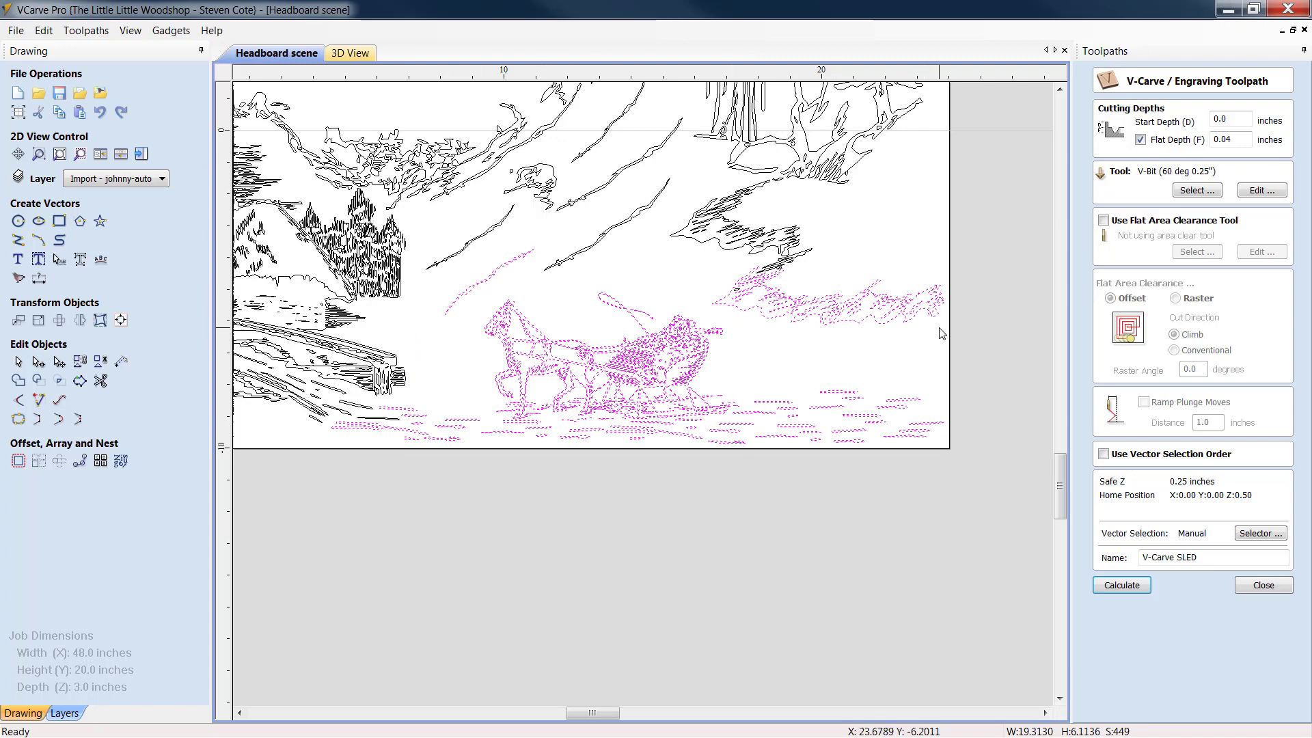
left_click(747, 299, "ctrl")
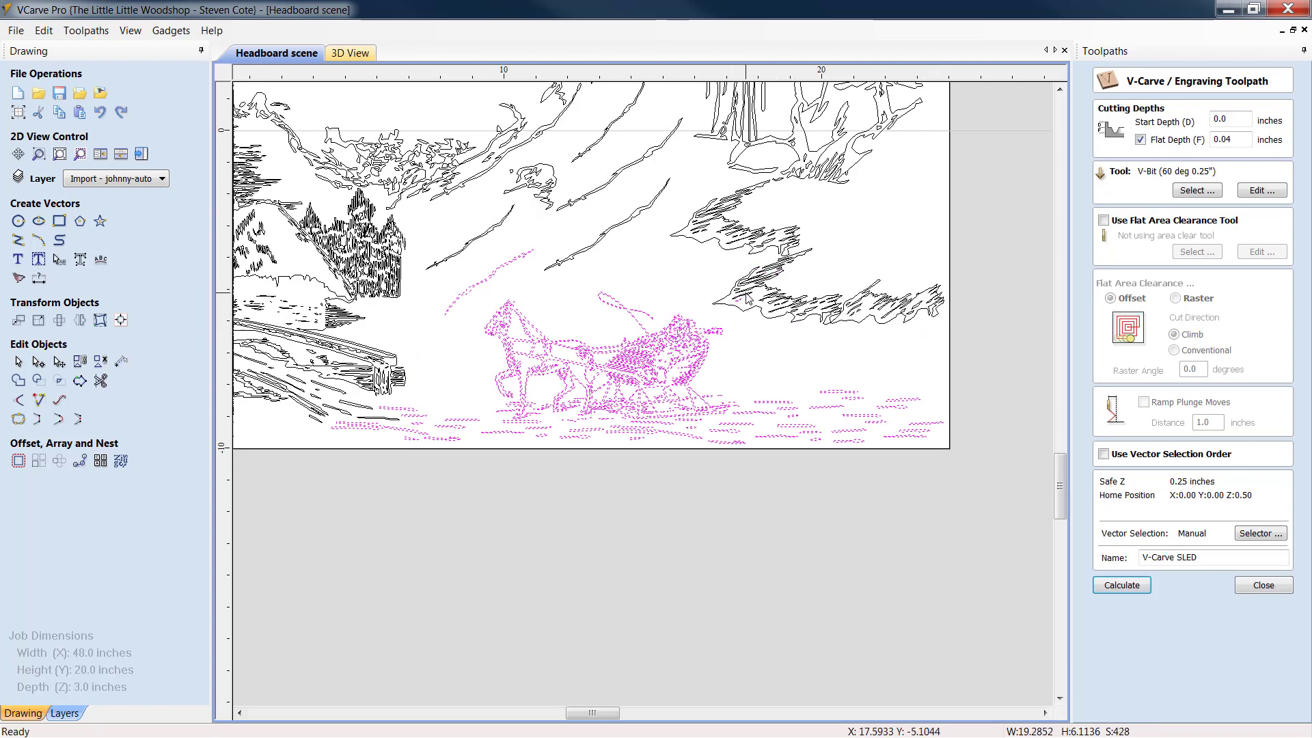
scroll(742, 305, "up", 2)
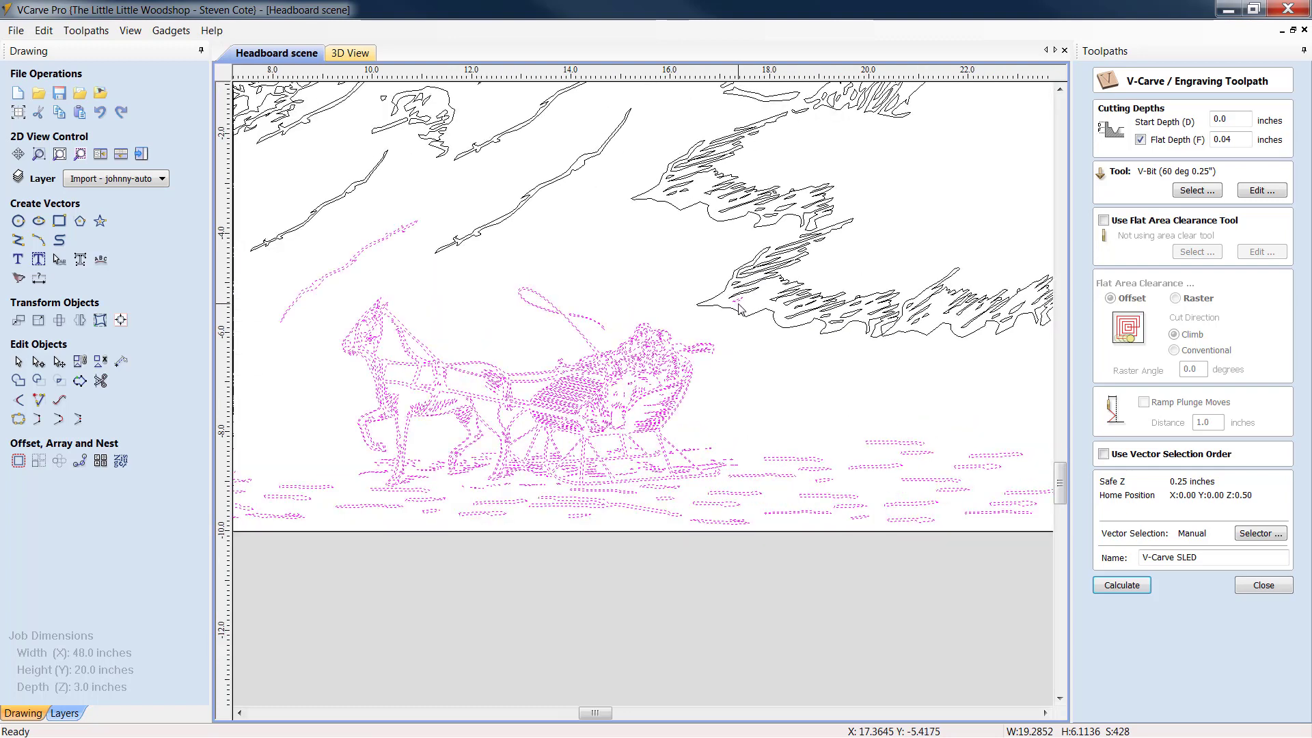
scroll(715, 374, "down", 3)
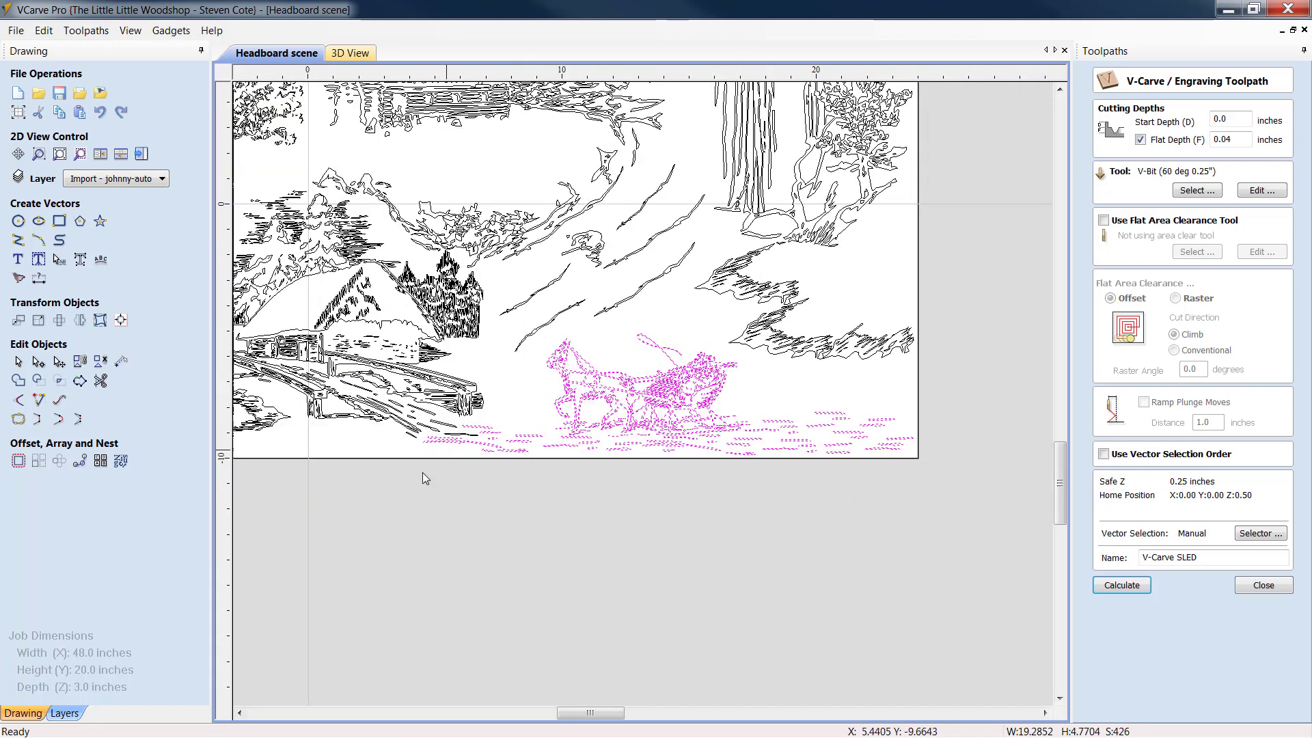
Add the missed ground strokes between the bridge's end post and the sled's tracks to the selection
scroll(380, 485, "up", 6)
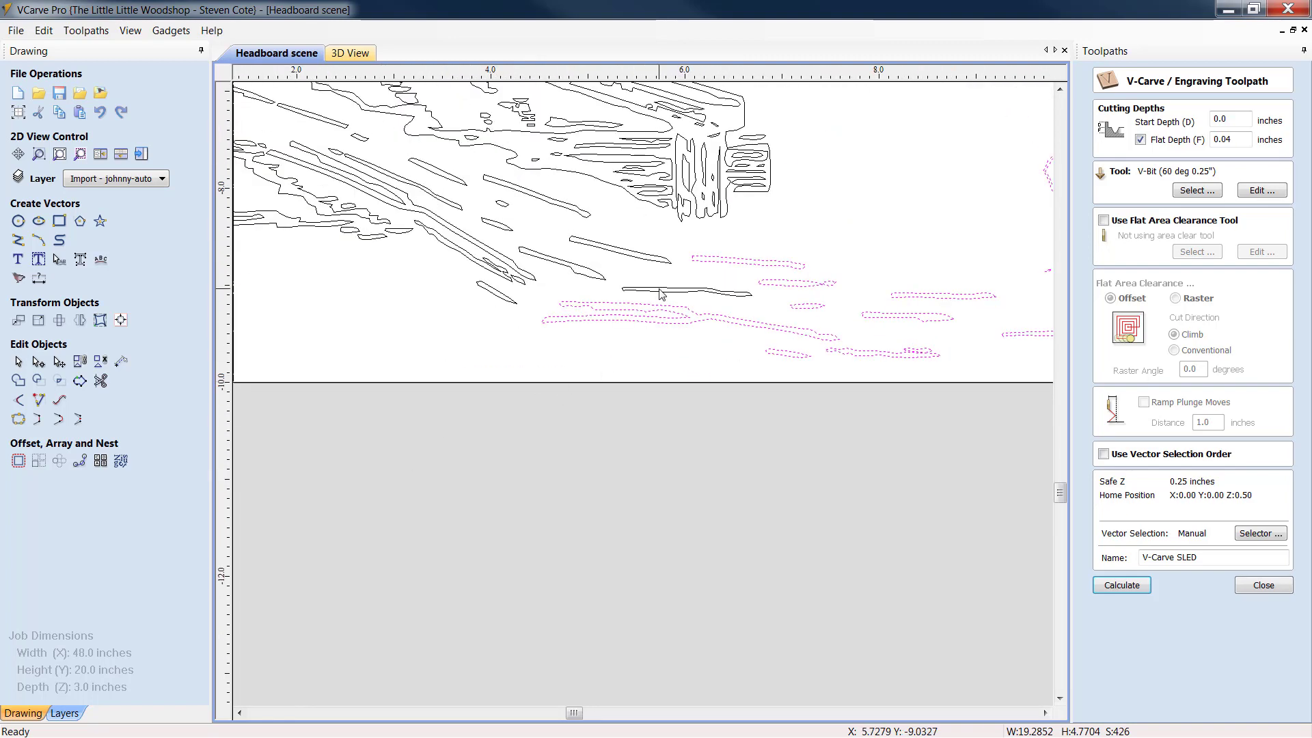
left_click(661, 294, "shift")
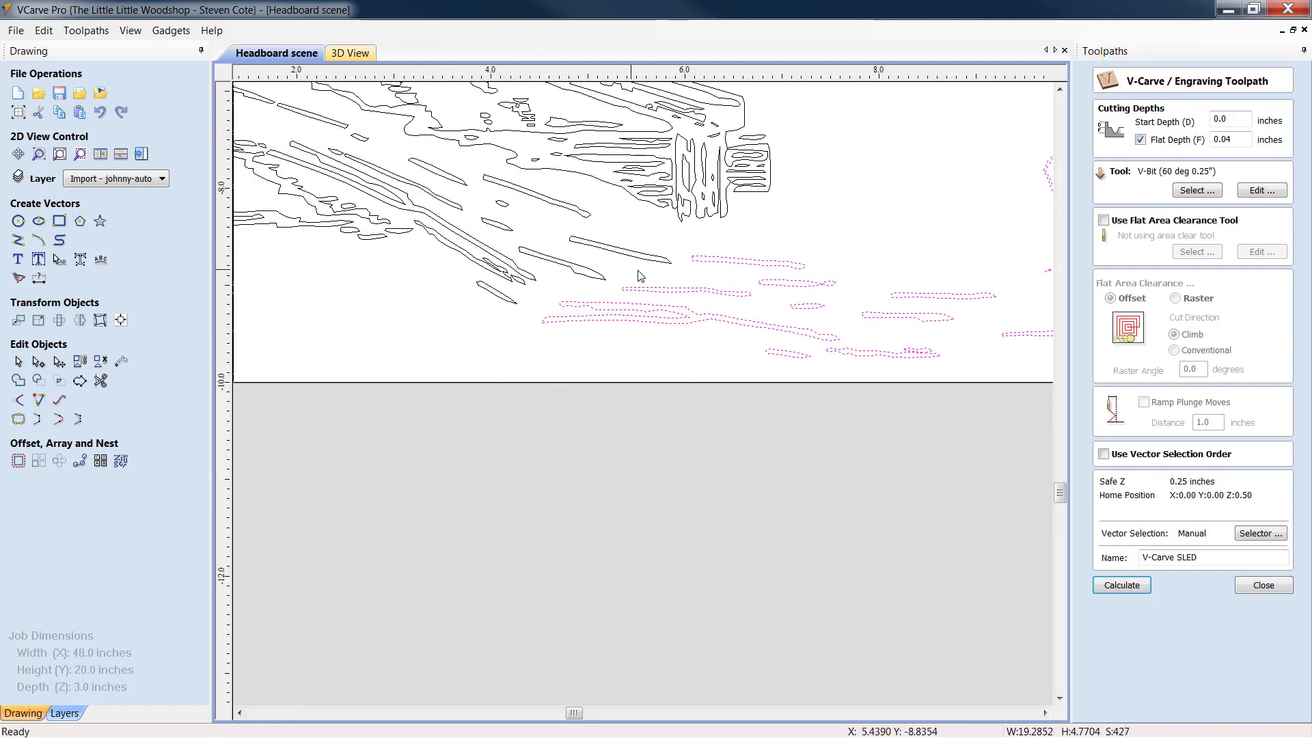
scroll(615, 410, "down", 2)
scroll(651, 407, "down", 6)
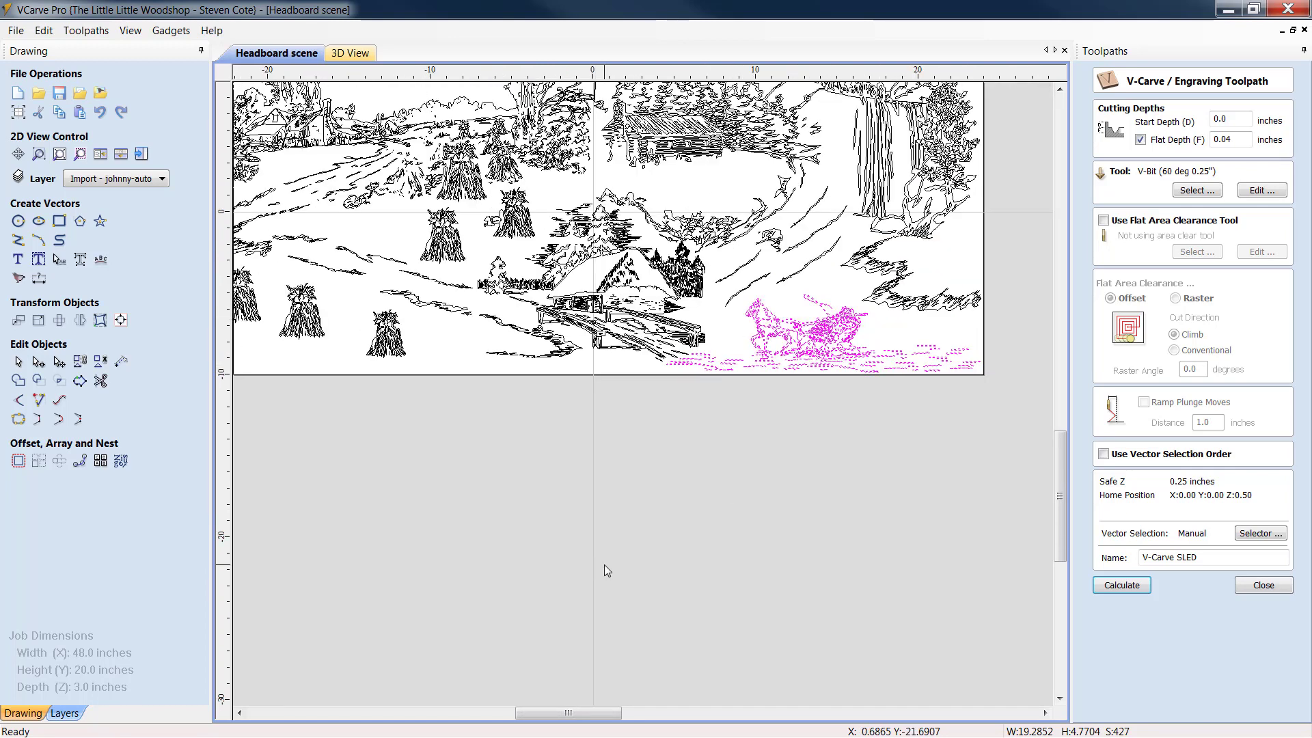
scroll(604, 565, "up", 3)
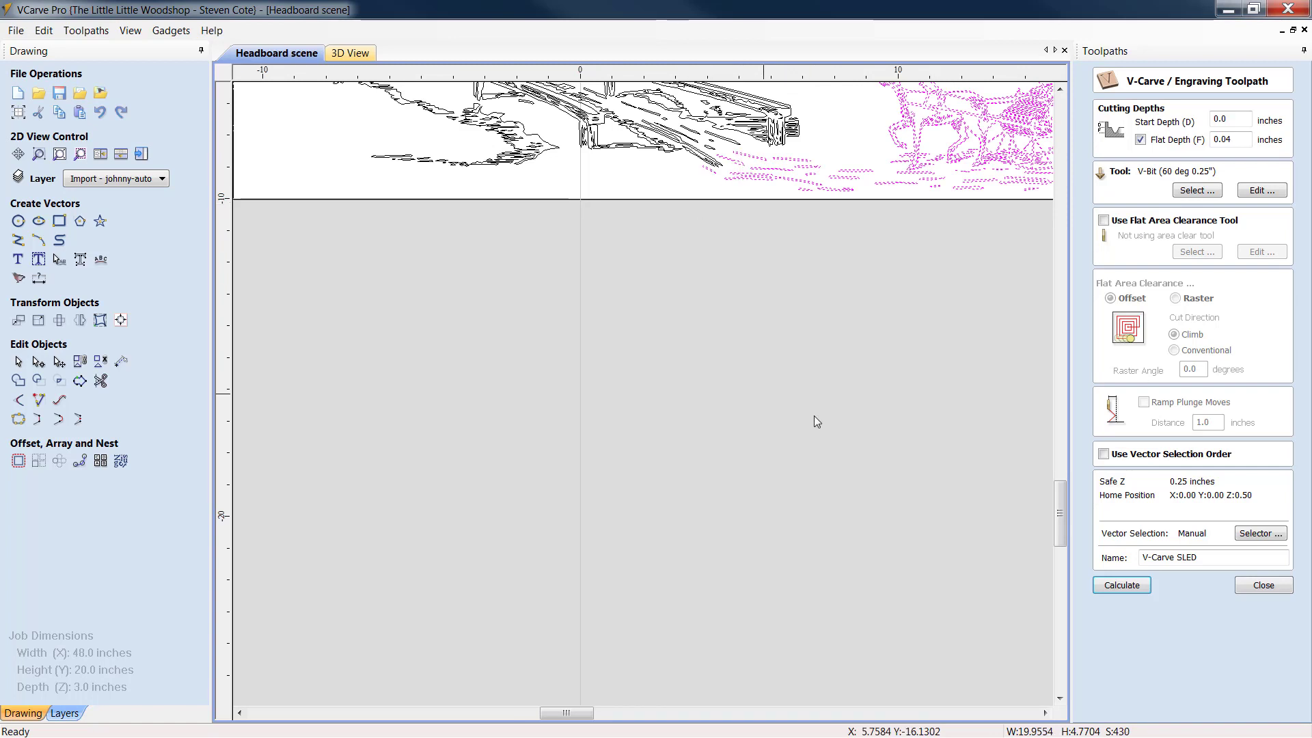
Calculate the V-Carve SLED toolpath, set its toolpath color to black, and preview all toolpaths on the board
left_click(1128, 585)
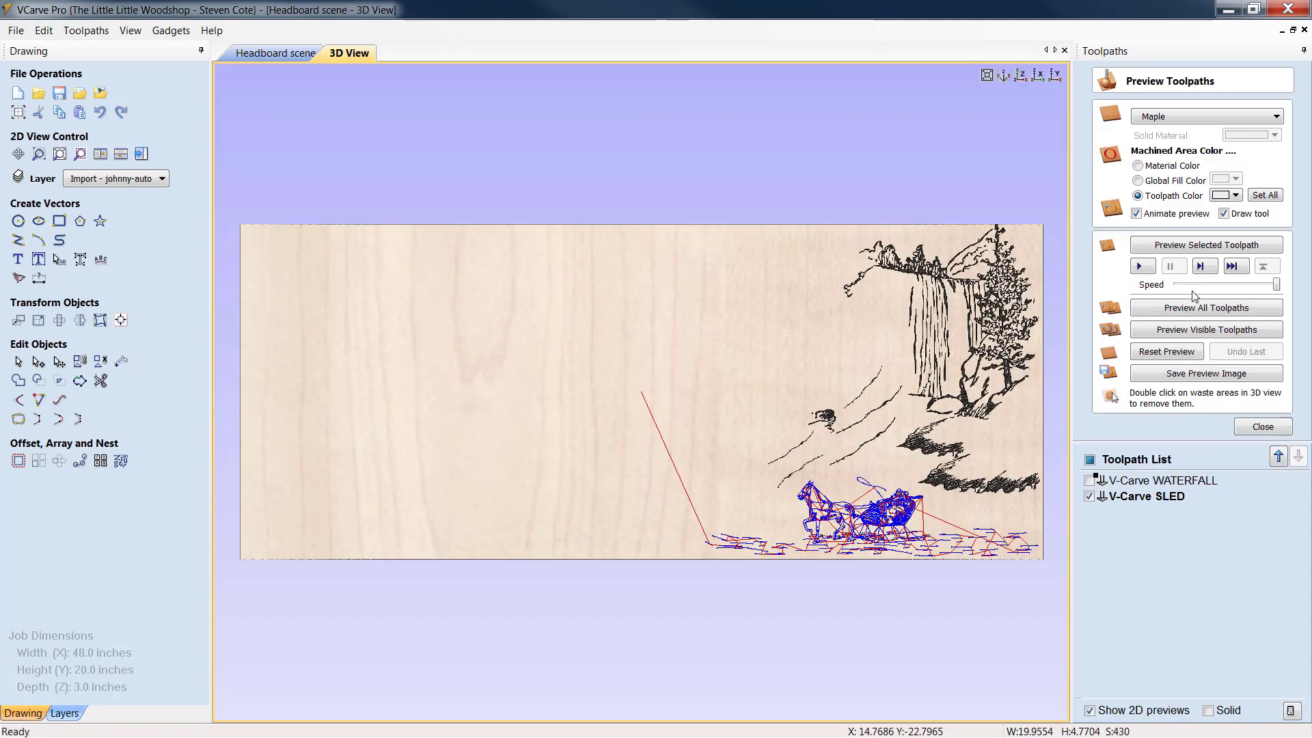
left_click(1235, 195)
left_click(1215, 233)
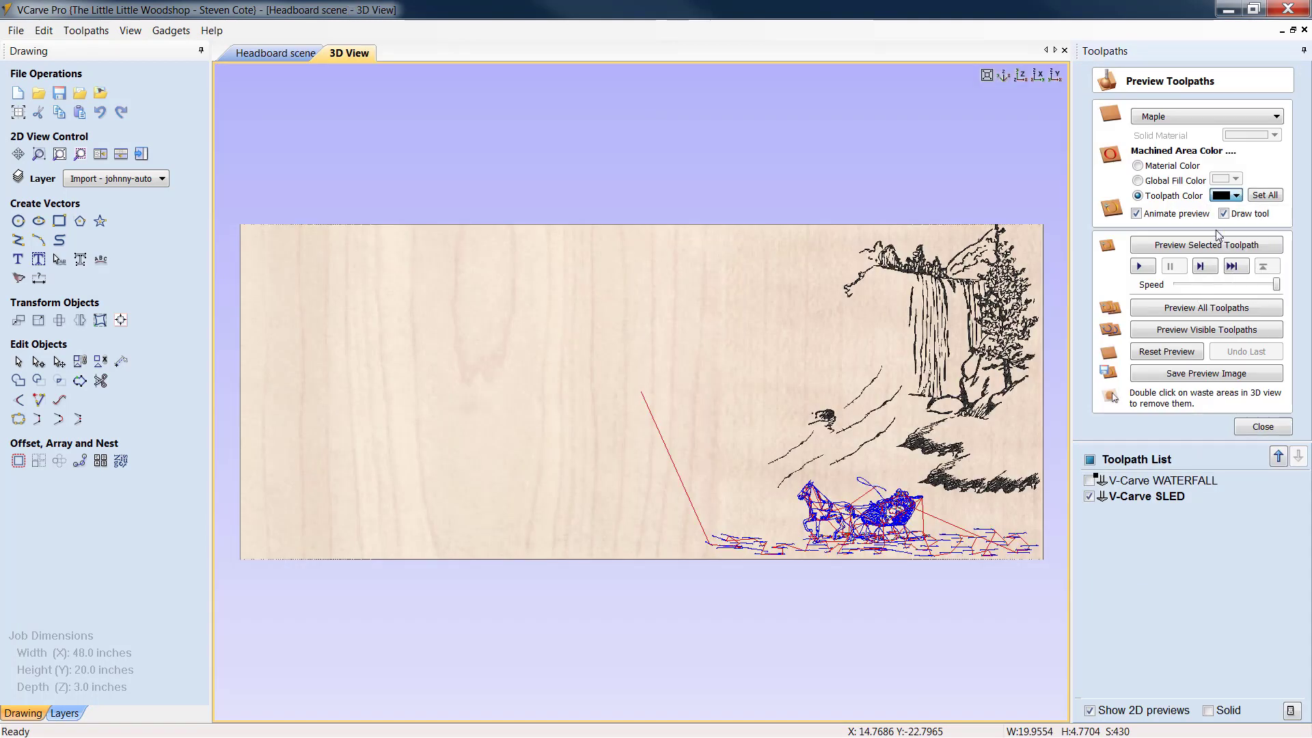
left_click(1207, 305)
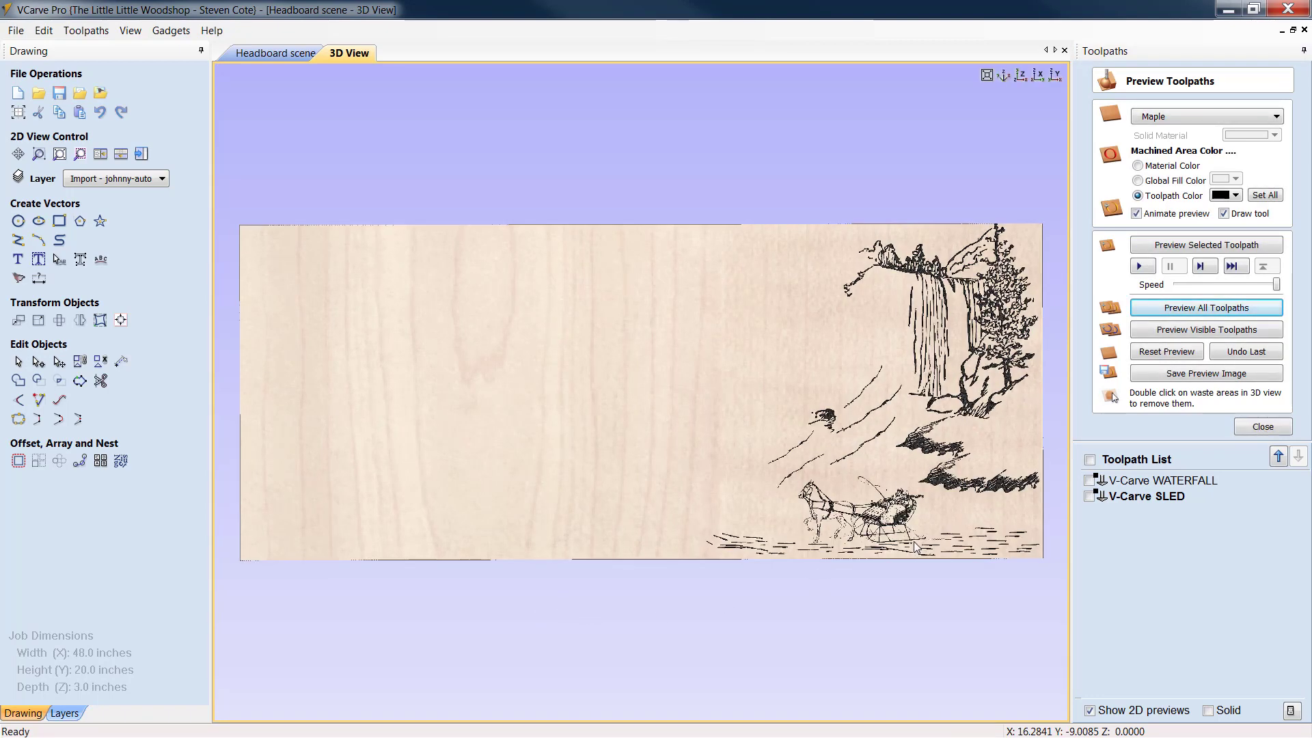
scroll(915, 547, "up", 2)
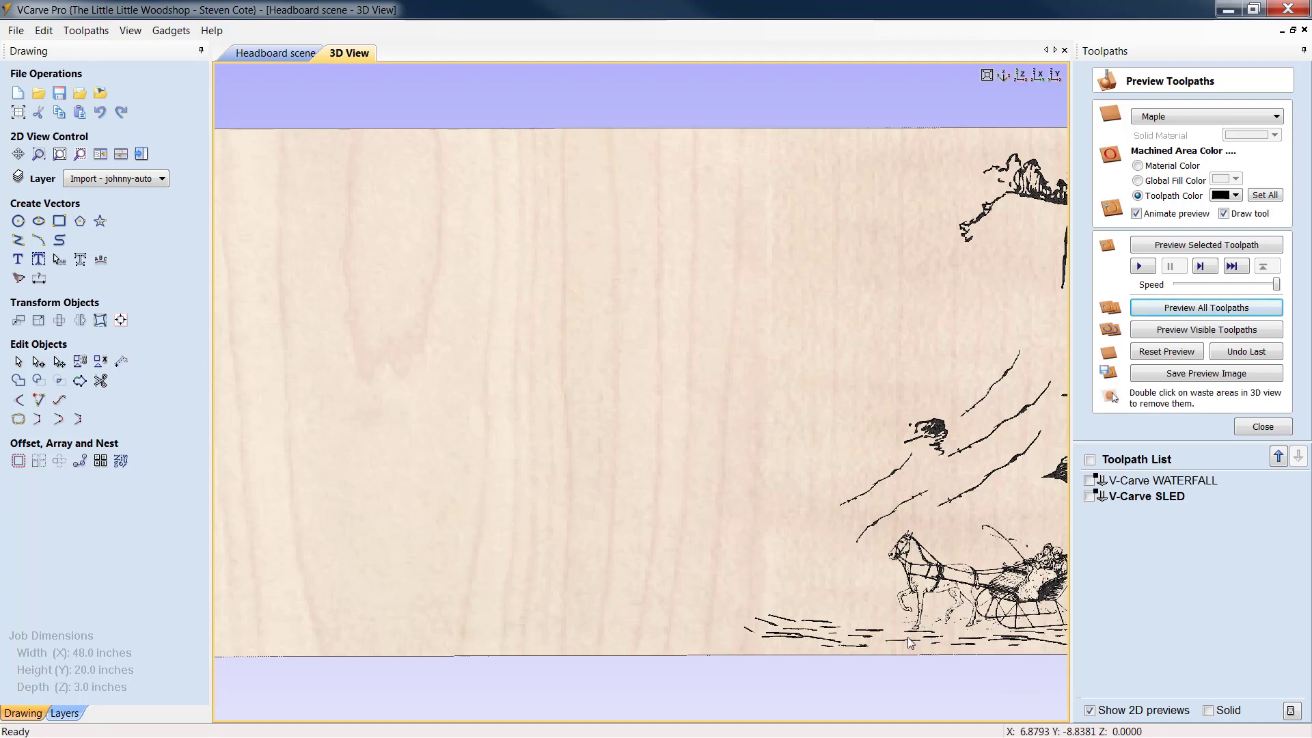
Inspect the whole previewed board from directly above in 3D and return to the 2D drawing
scroll(675, 512, "down", 3)
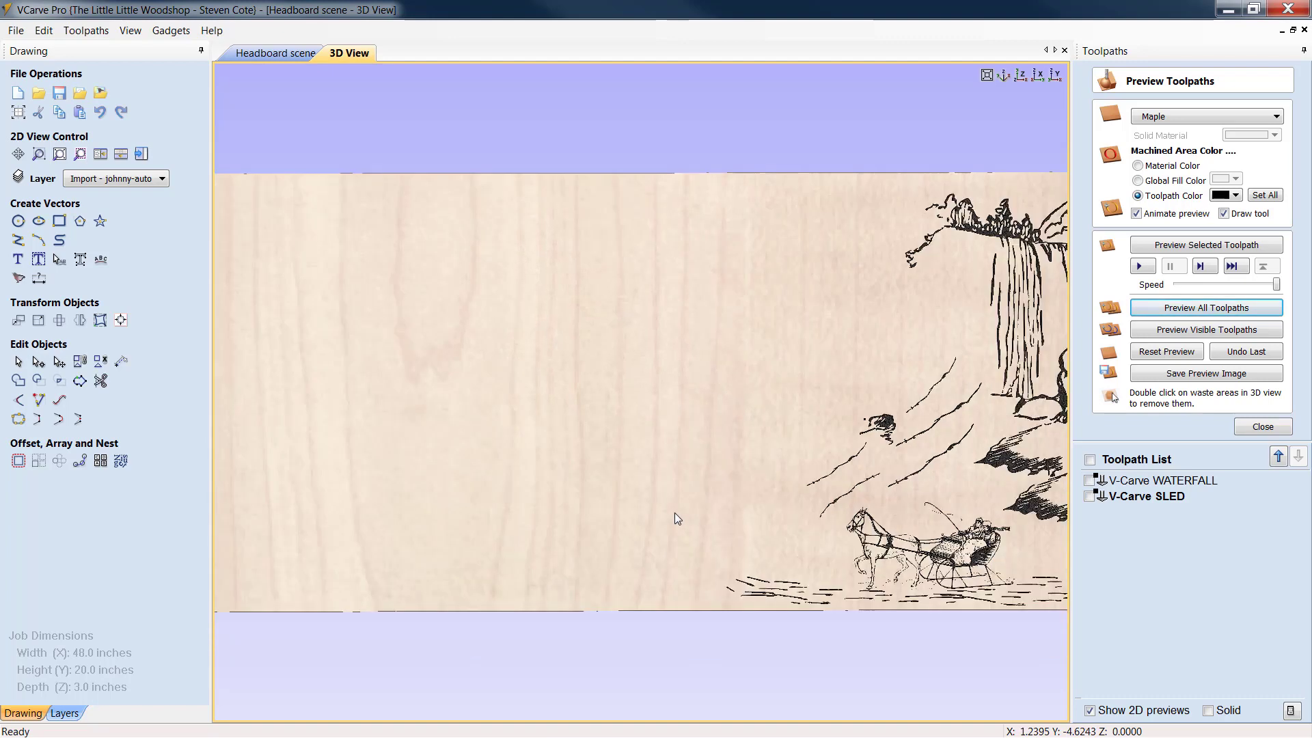
left_click(1019, 76)
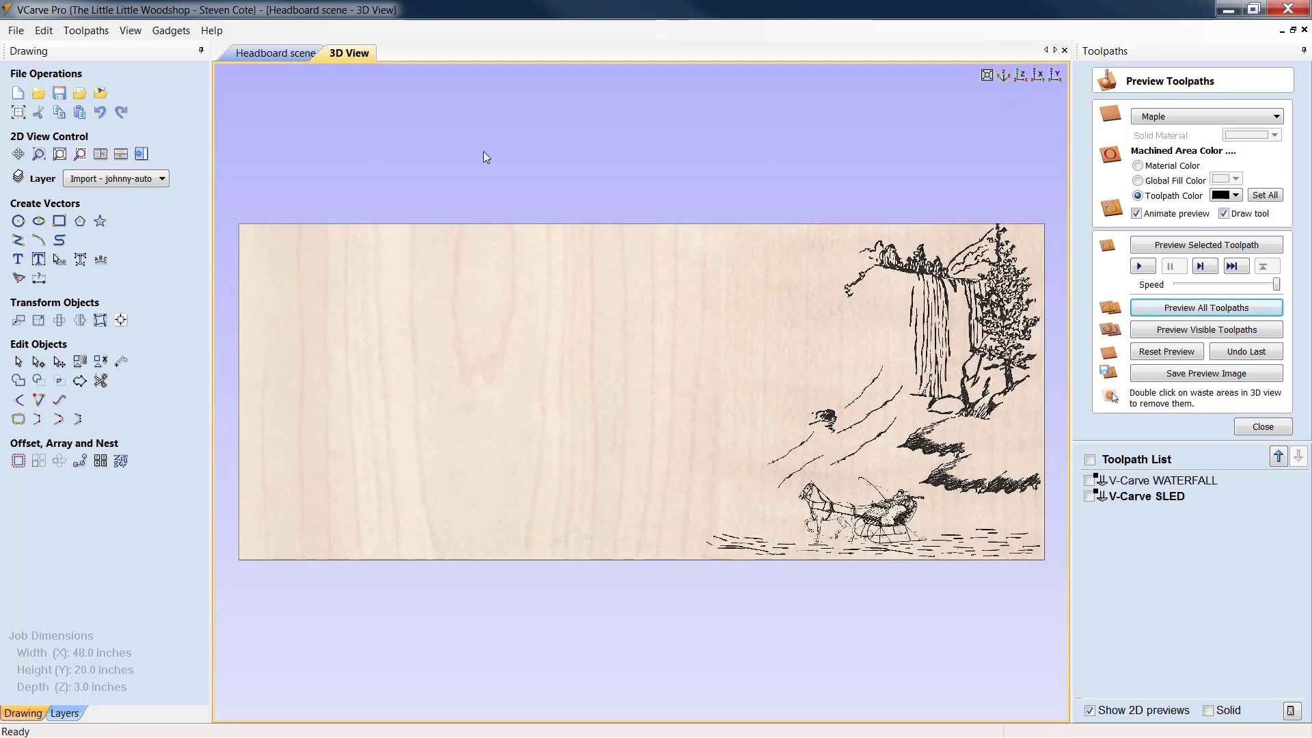
left_click(301, 53)
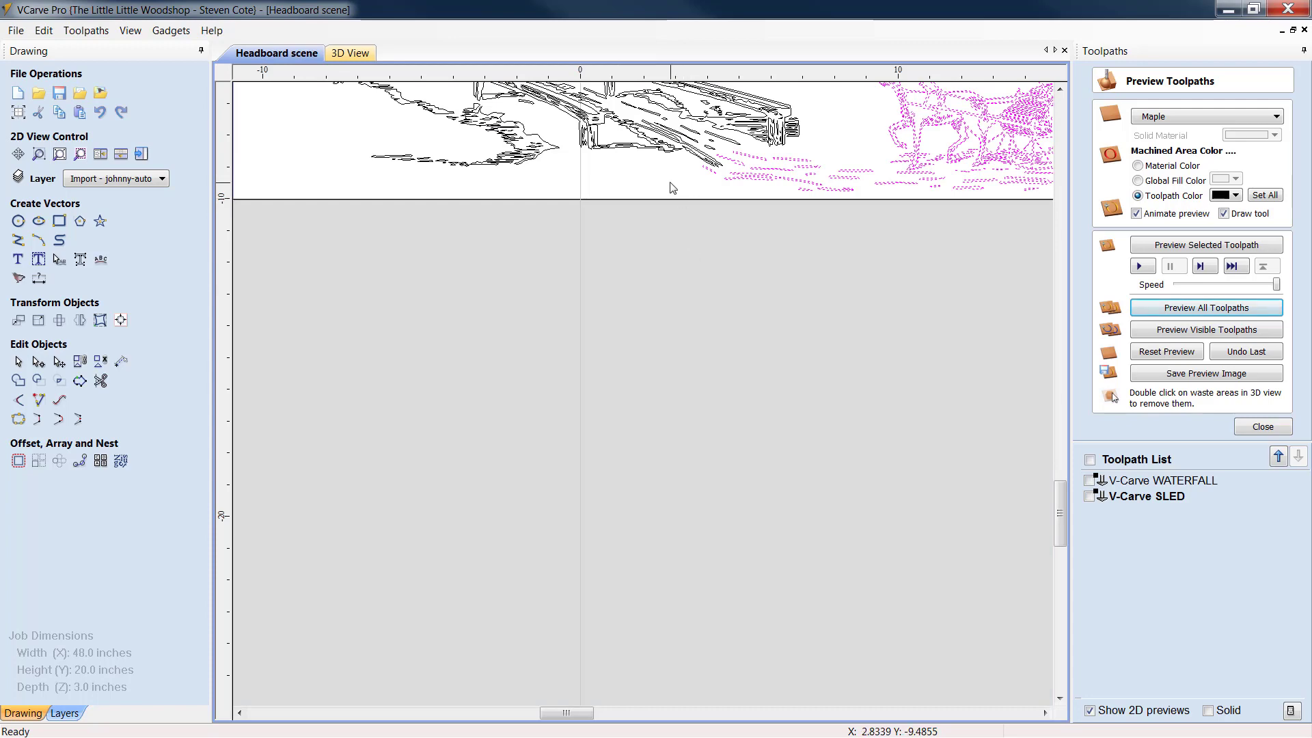
Check in the drawing which vectors the V-Carve WATERFALL and V-Carve SLED toolpaths cover
scroll(668, 192, "down", 4)
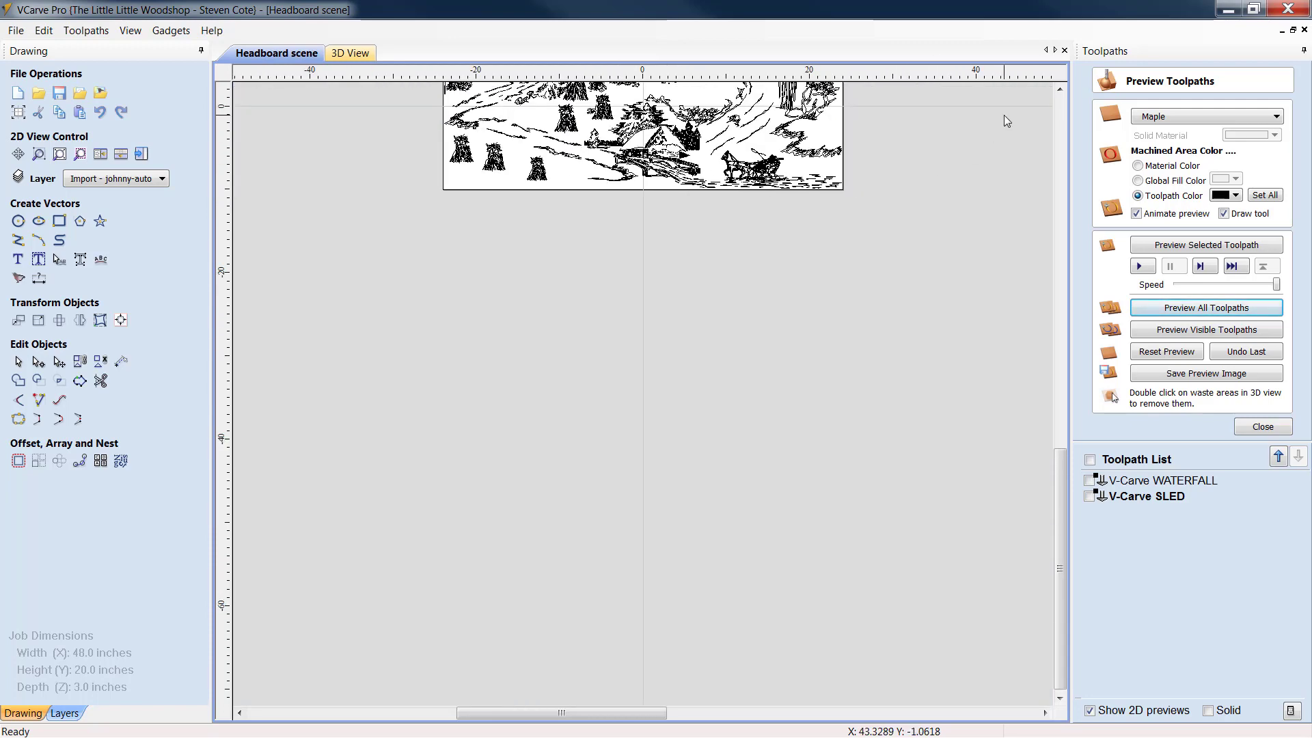
left_click(1059, 88)
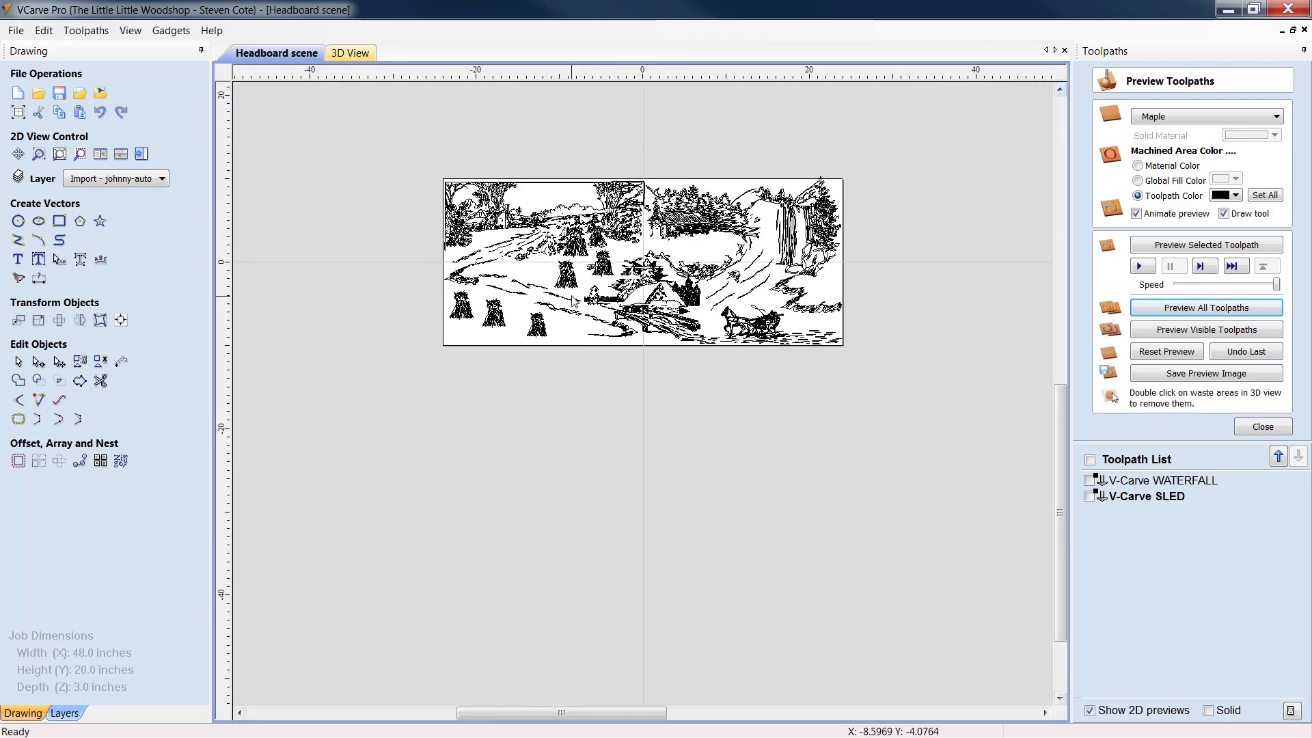
scroll(571, 295, "up", 2)
scroll(574, 300, "up", 1)
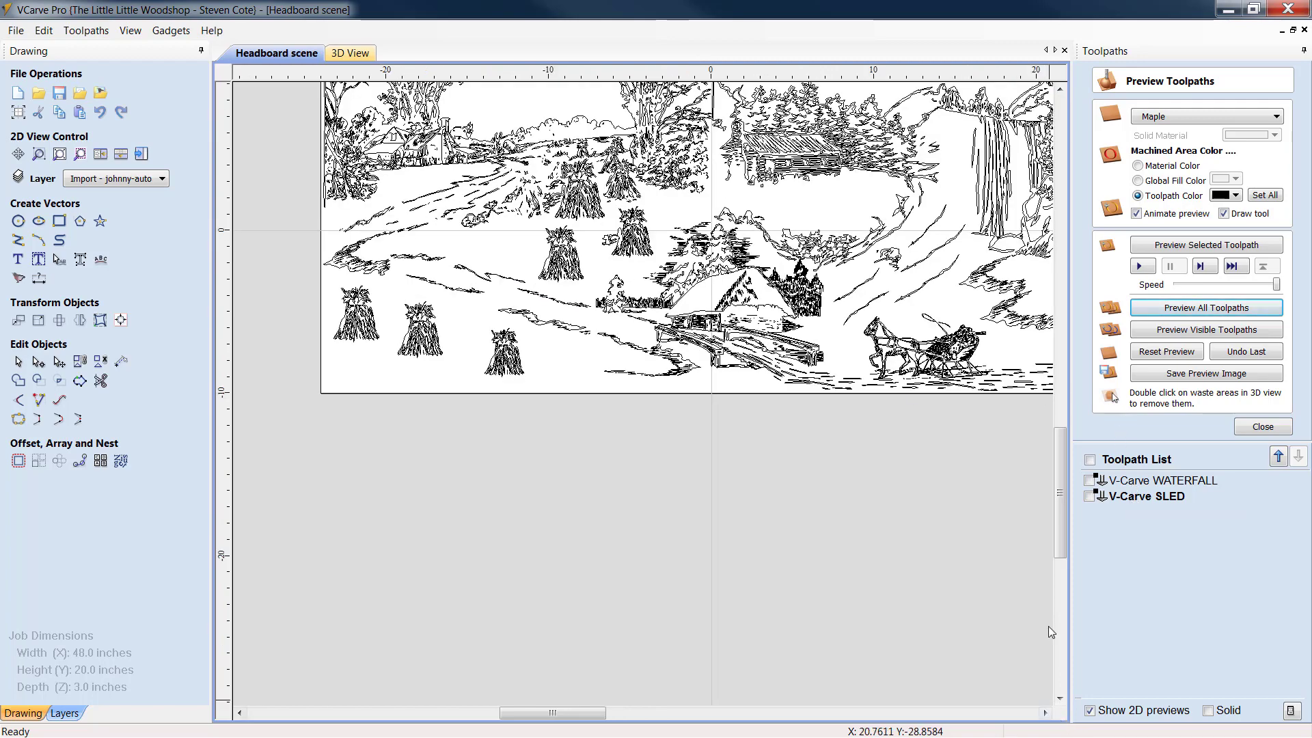
left_click_drag(1061, 543, 1068, 508)
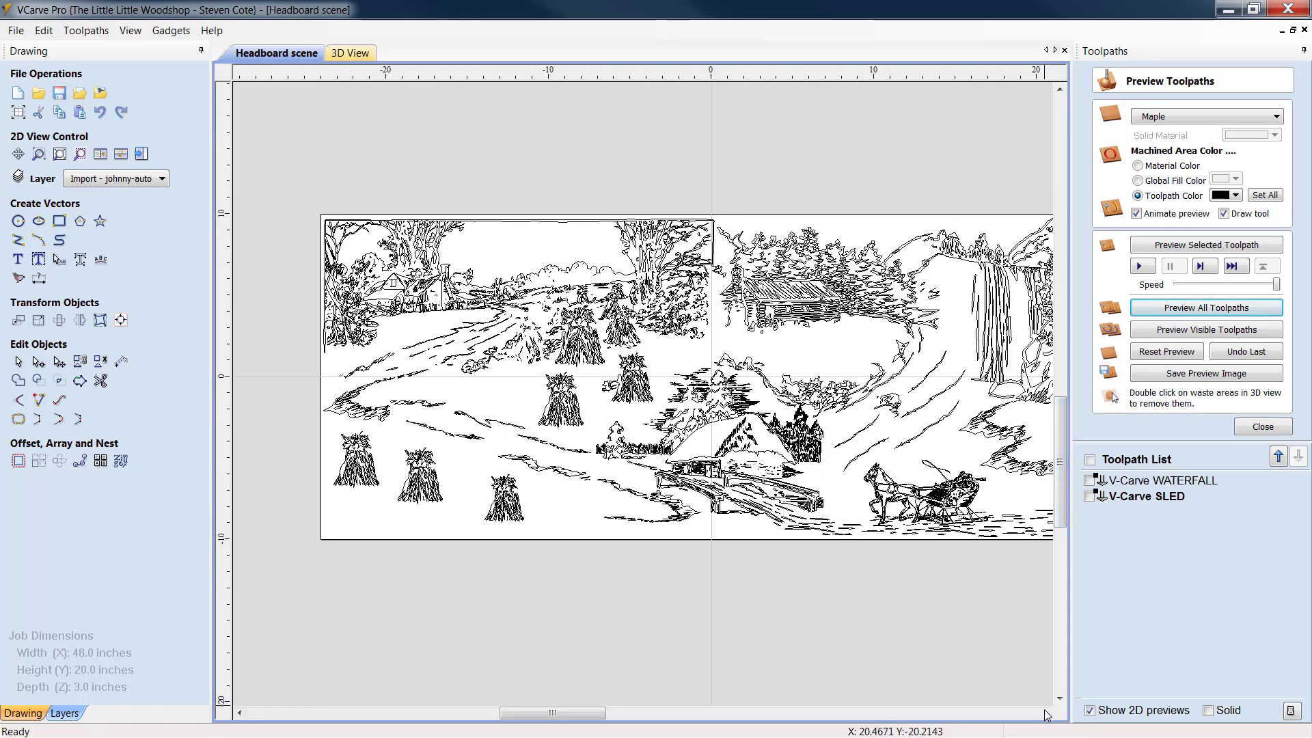
left_click(1045, 712)
left_click(1045, 713)
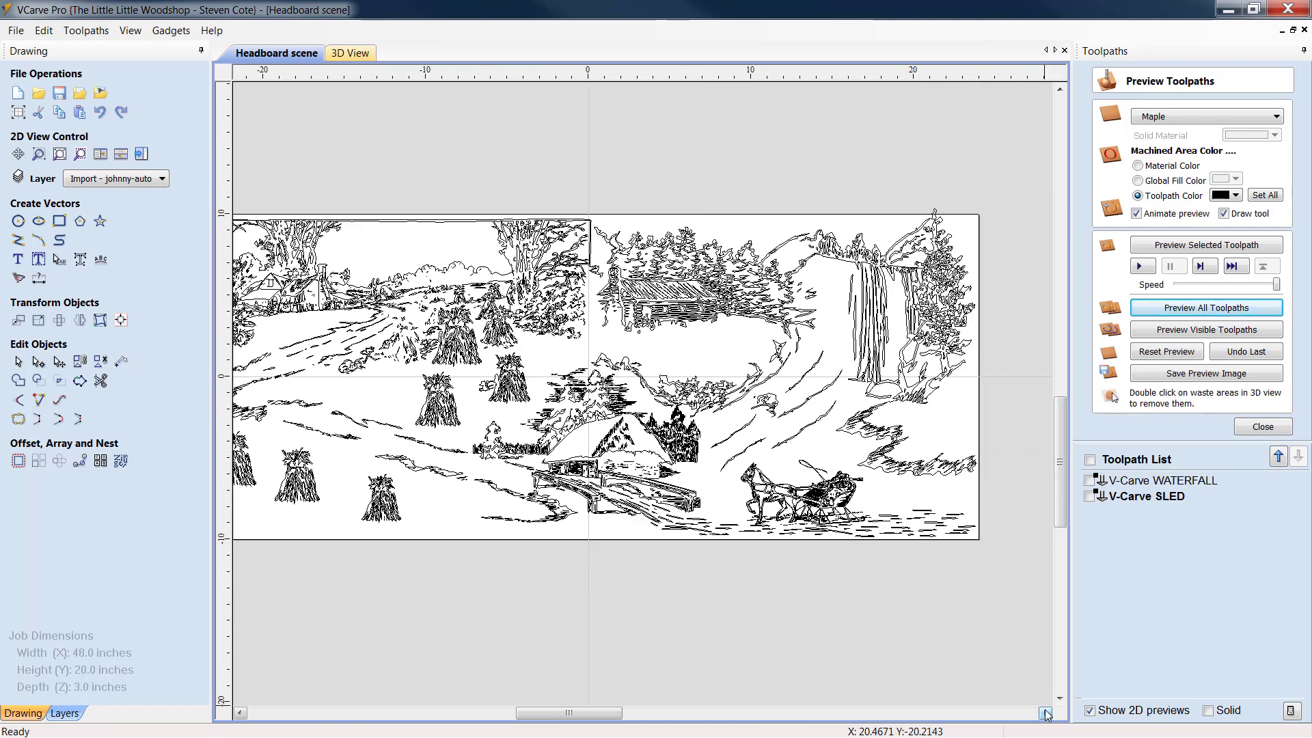
left_click(1200, 483)
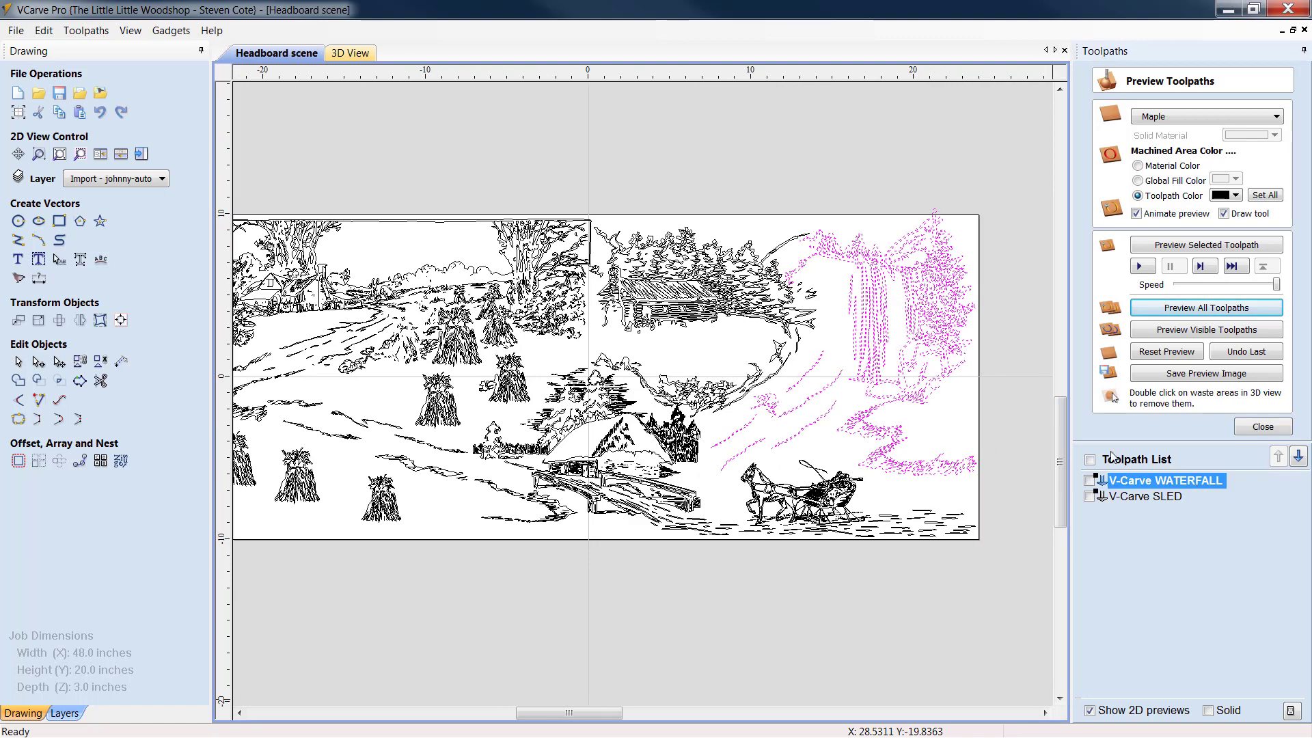
left_click(1154, 499)
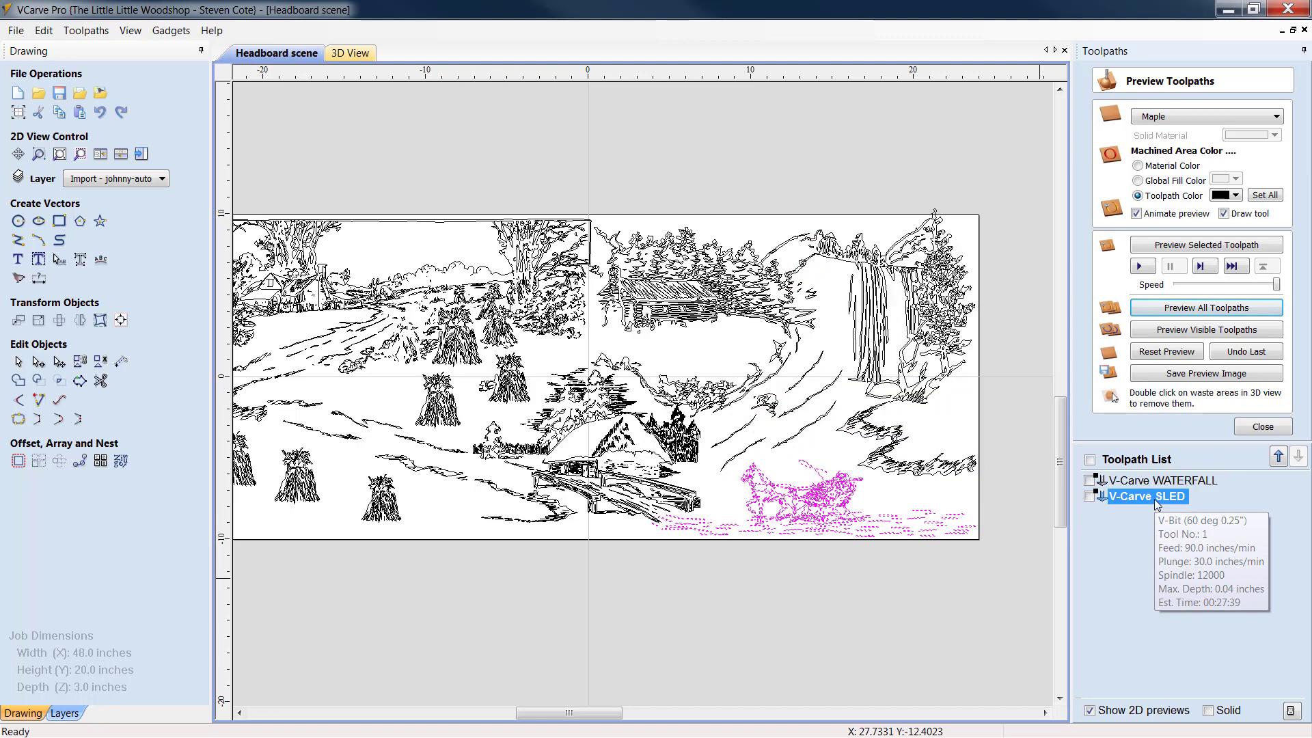
left_click(1162, 482)
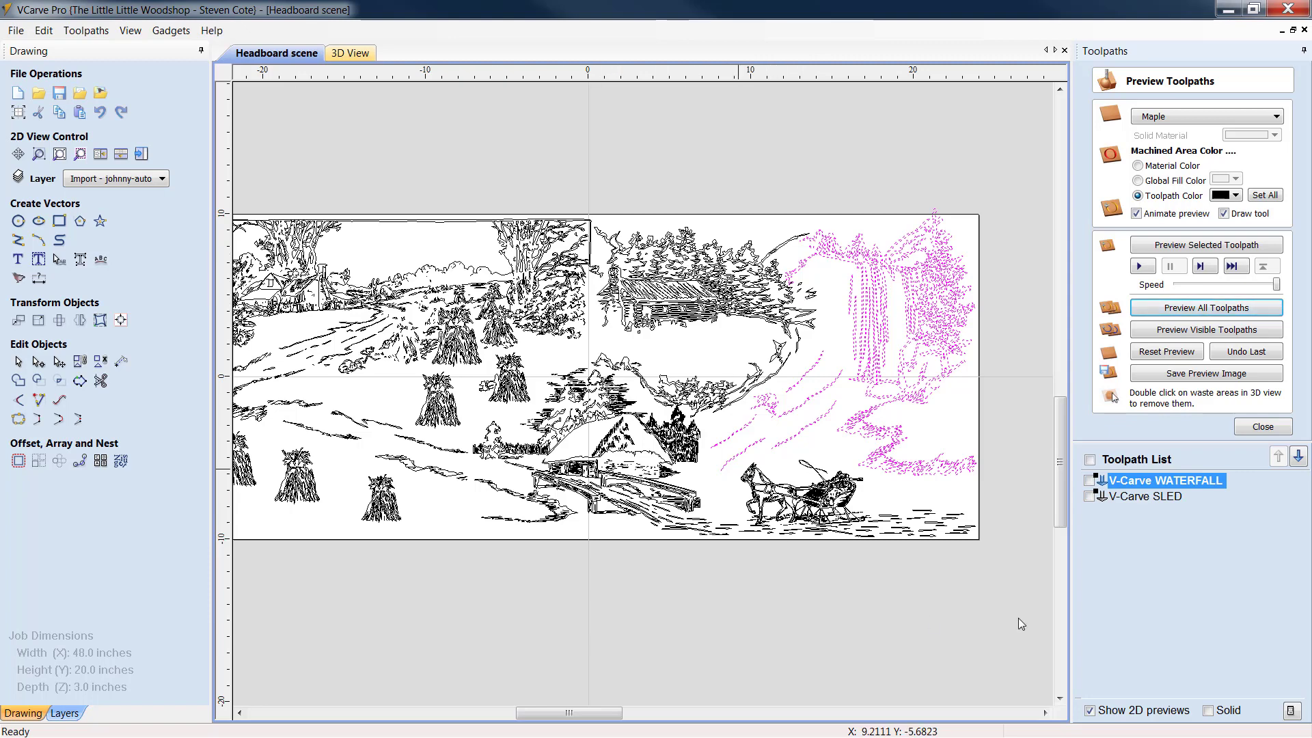
Close the toolpath preview and start a V-Carve / Engraving toolpath named V-Carve CABIN with the waterfall vectors deselected
left_click(1241, 429)
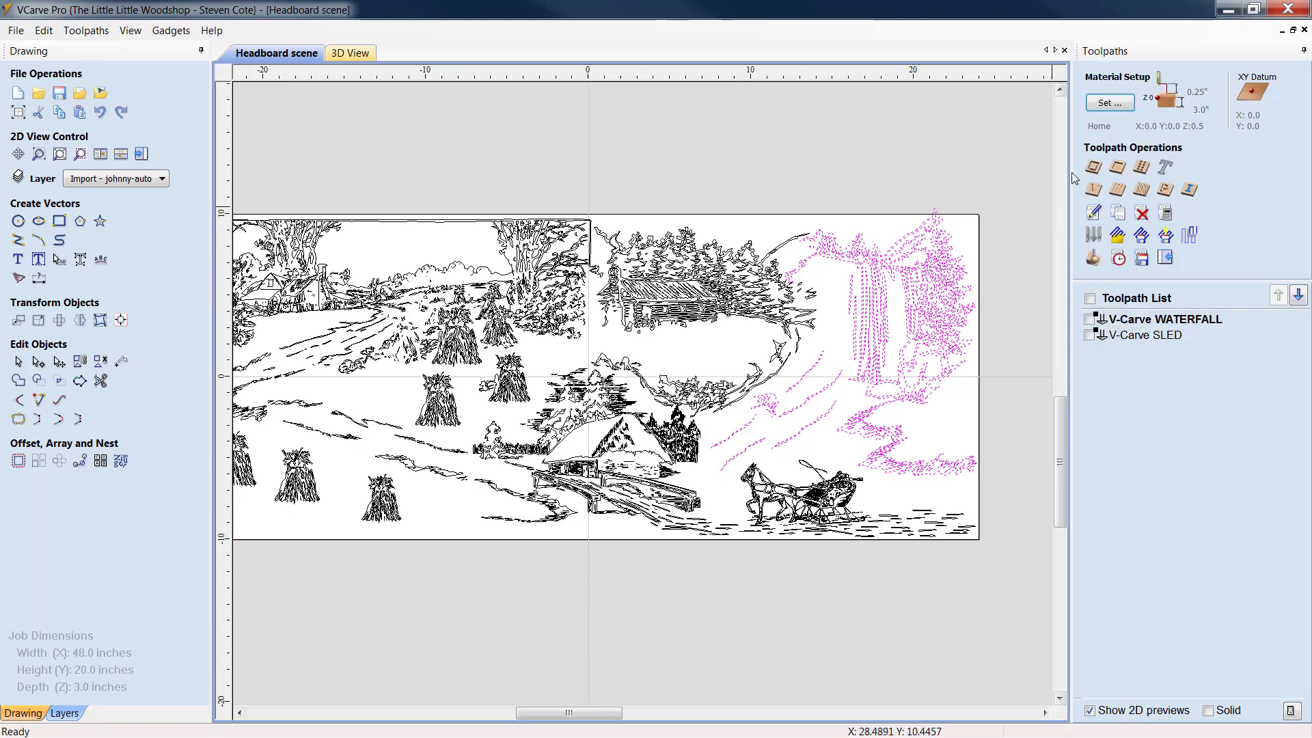
left_click(1093, 197)
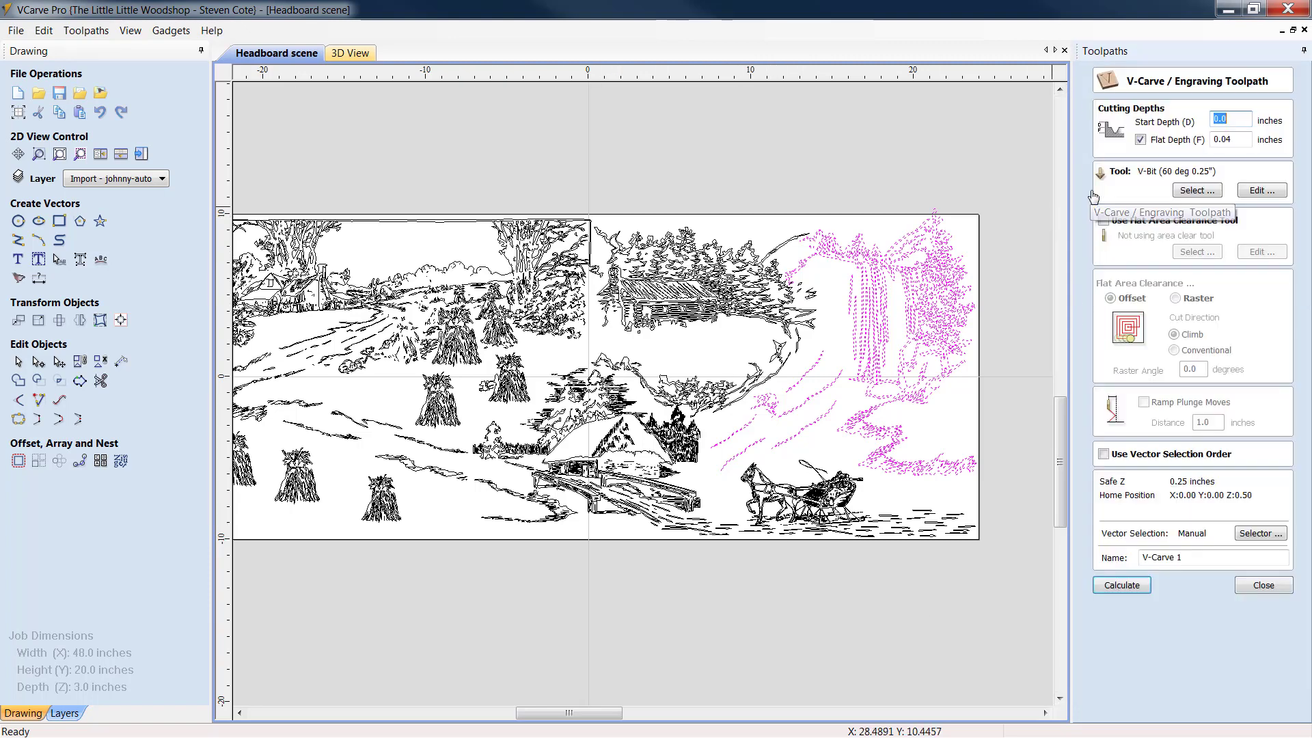
left_click(882, 236)
left_click(1191, 560)
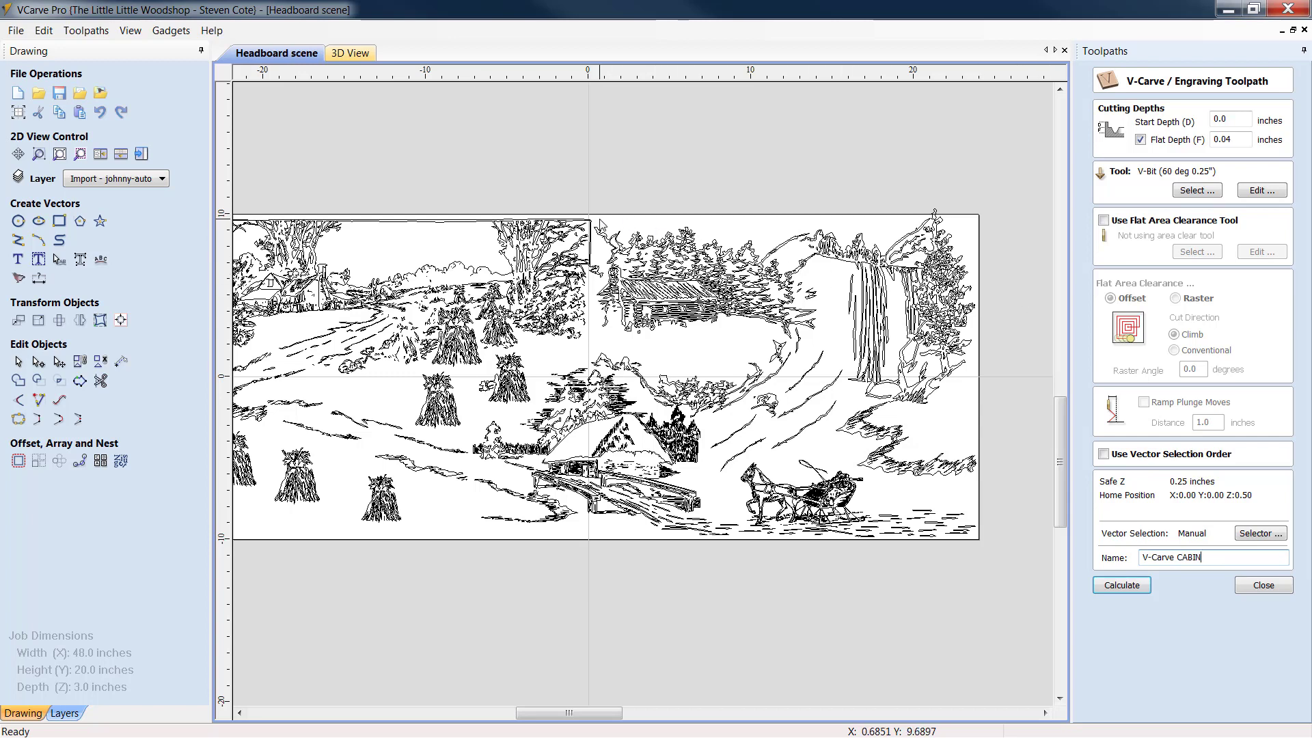
Select the log cabin, its surrounding trees and the pond shoreline below it, leaving the waterfall and the slope lines out of the selection
left_click_drag(600, 224, 786, 362)
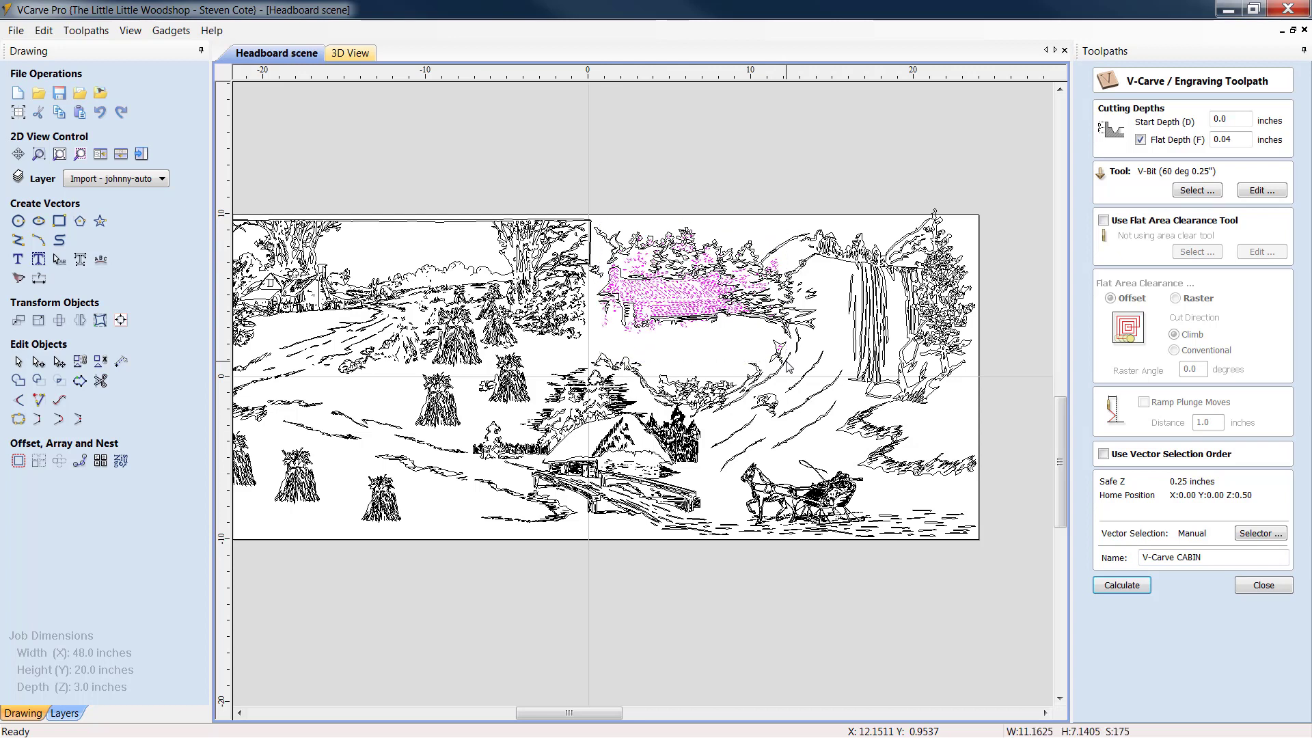
left_click(720, 230)
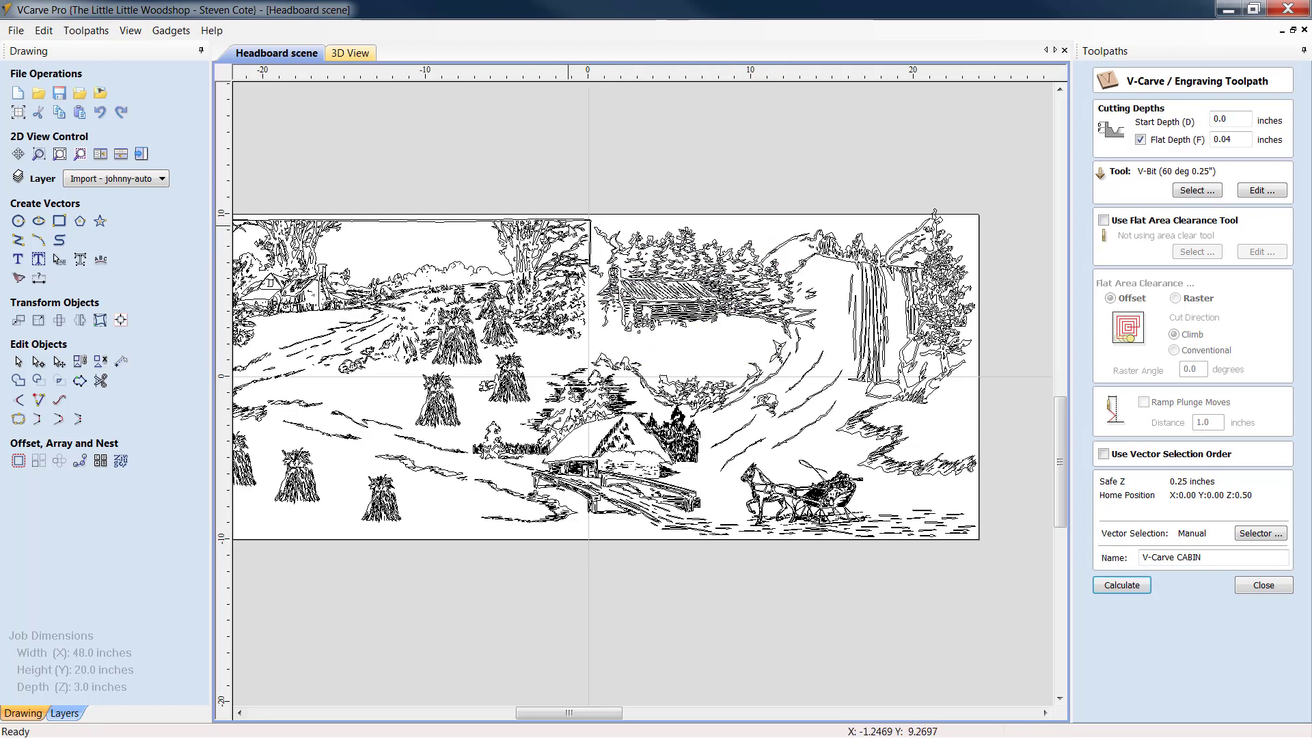
left_click_drag(588, 217, 780, 351)
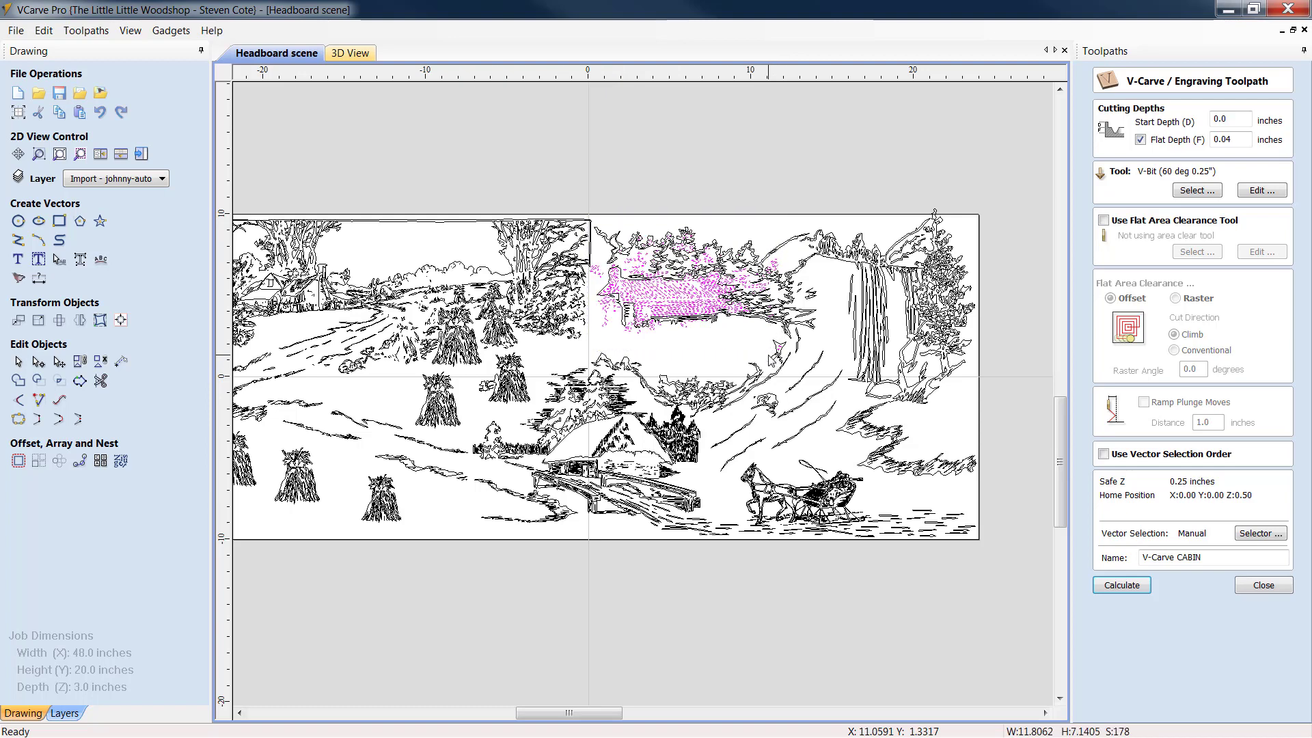
scroll(1045, 382, "down", 3)
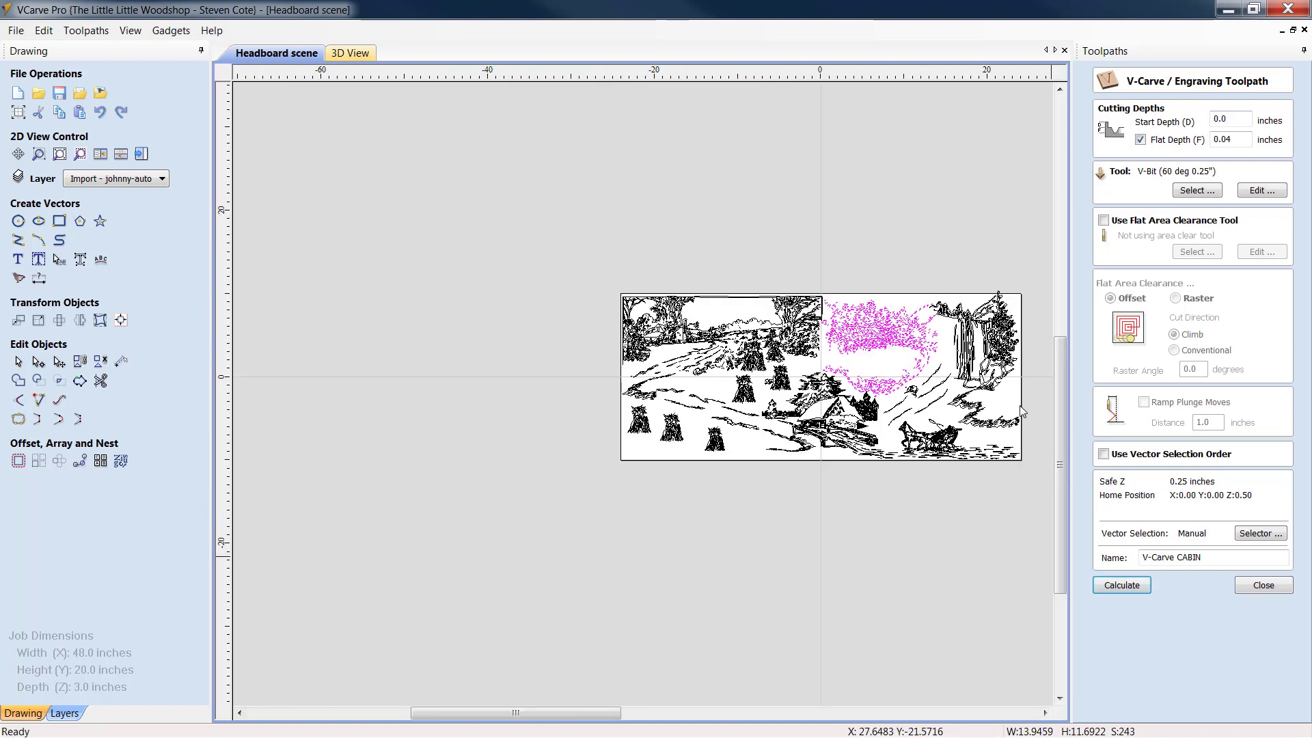
scroll(1012, 391, "up", 4)
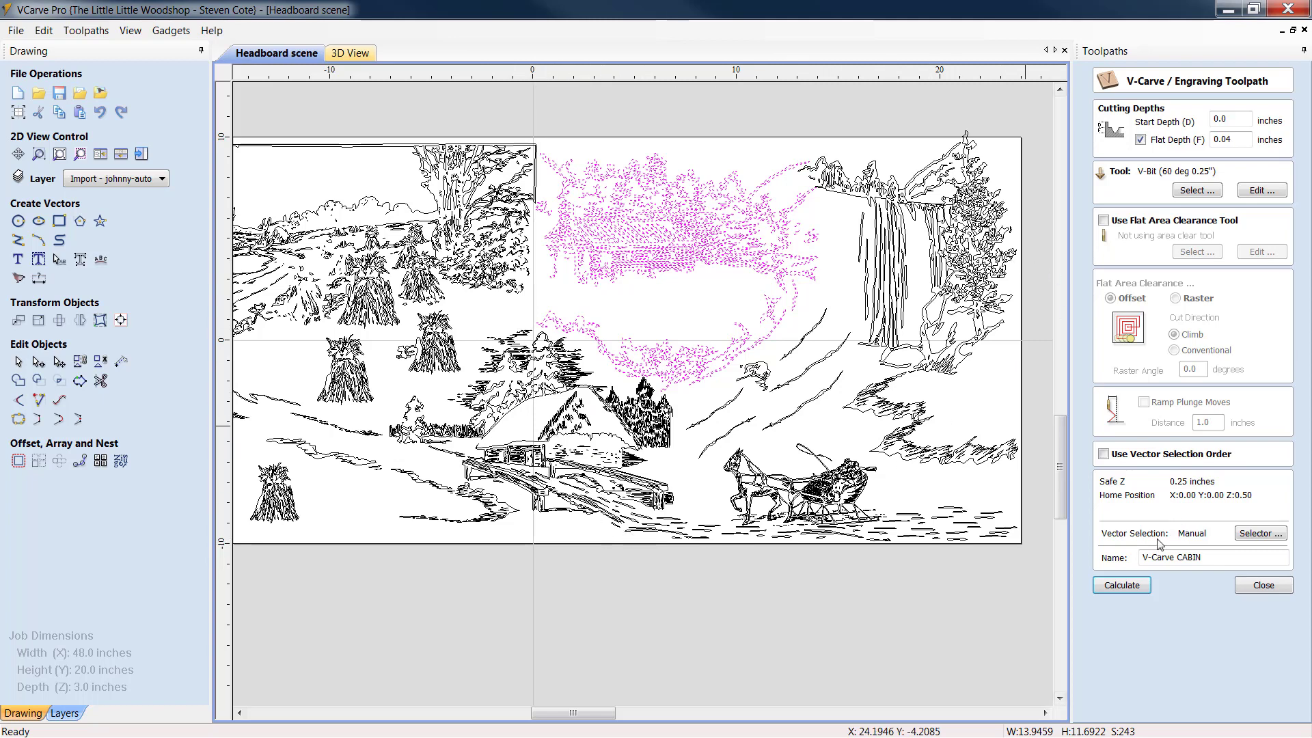
Calculate the V-Carve CABIN toolpath, set its toolpath color to black, and preview the visible toolpaths on the board
left_click(1135, 586)
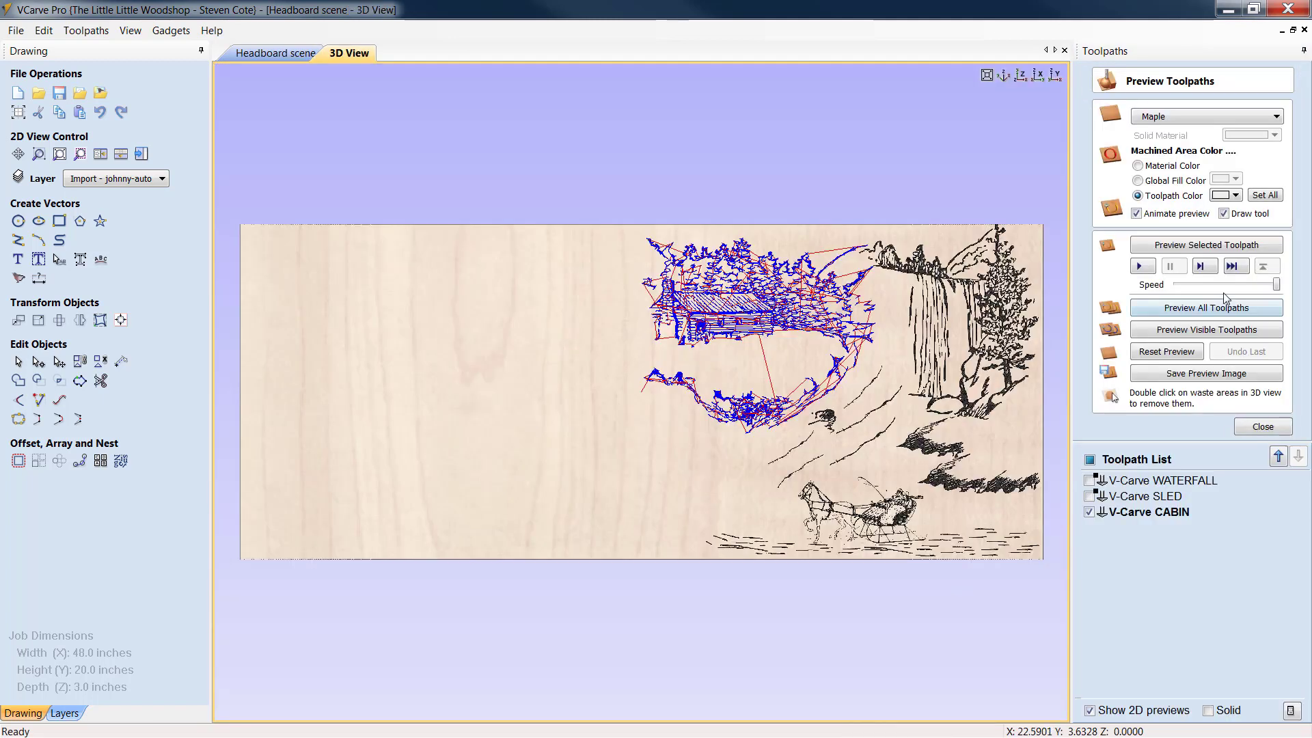
left_click(1236, 196)
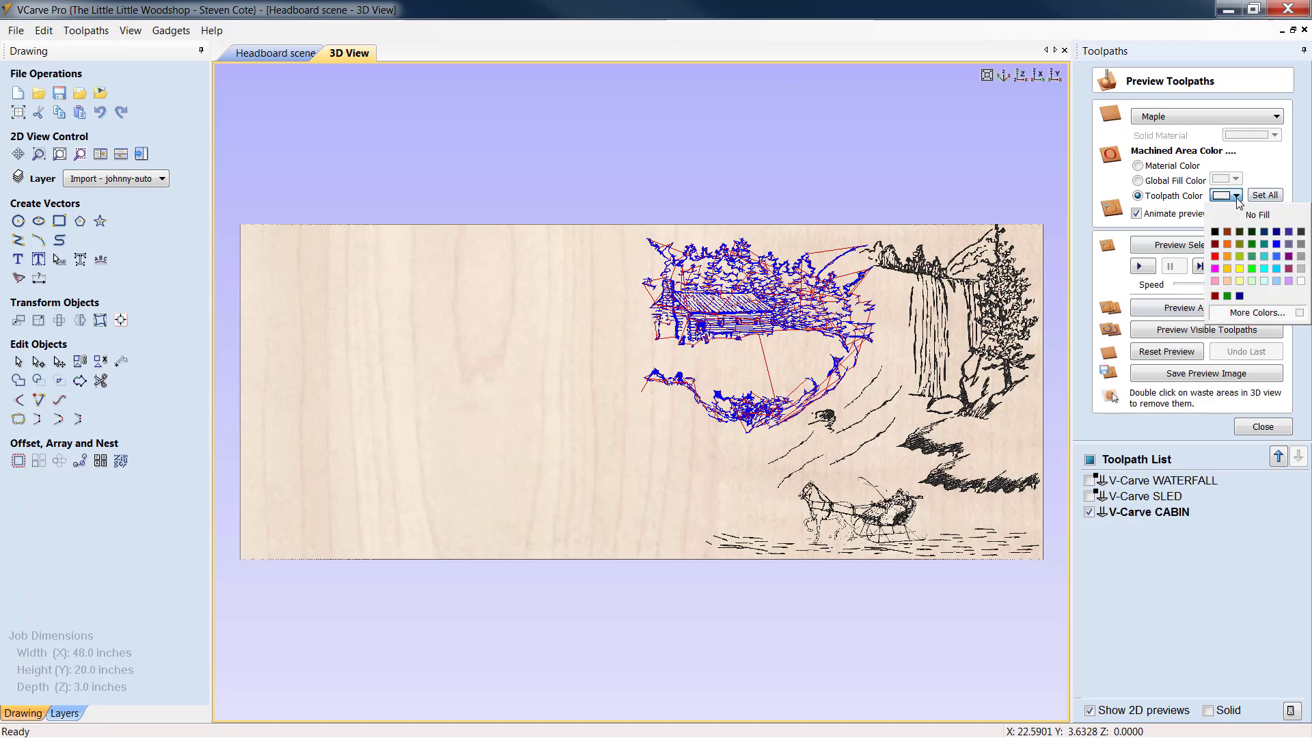
left_click(1215, 232)
left_click(1209, 331)
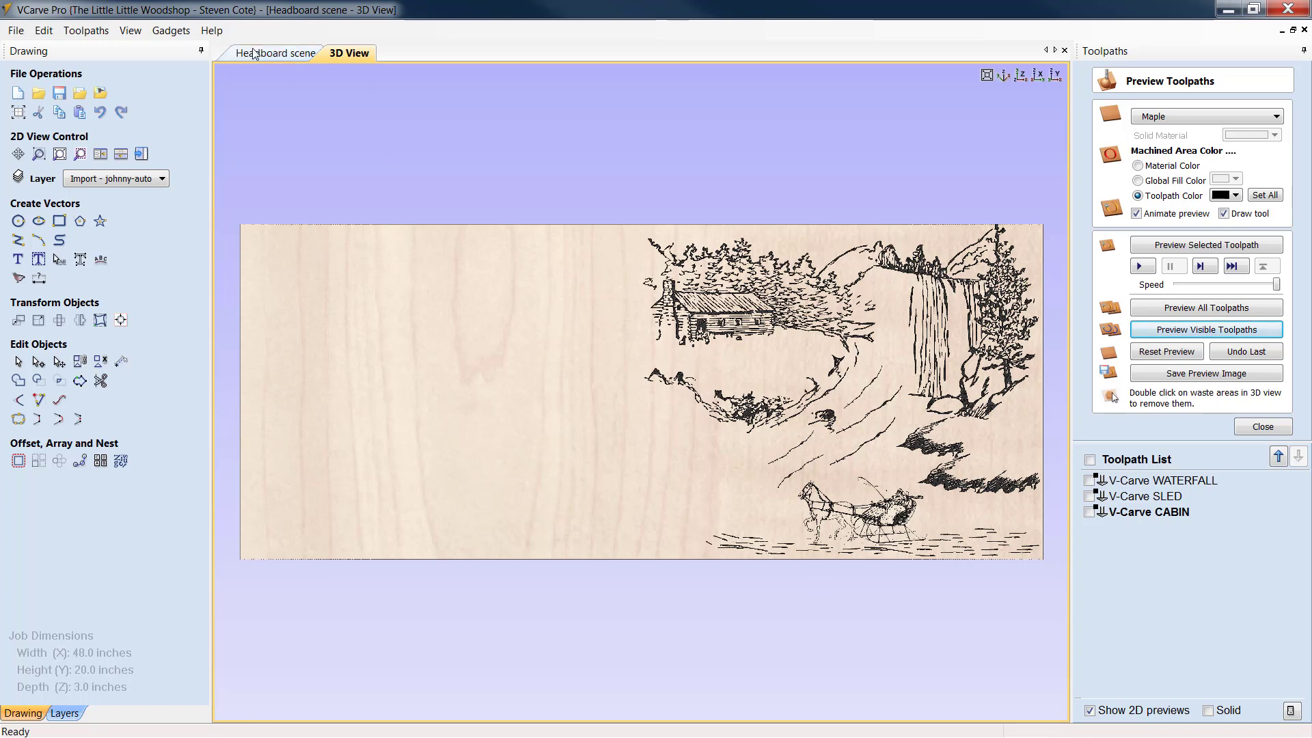
Back in the 2D drawing, replace the cabin selection with the snow-roofed house, bridge and nearby stream bank, excluding the pond shoreline and diagonal slope line
left_click(276, 53)
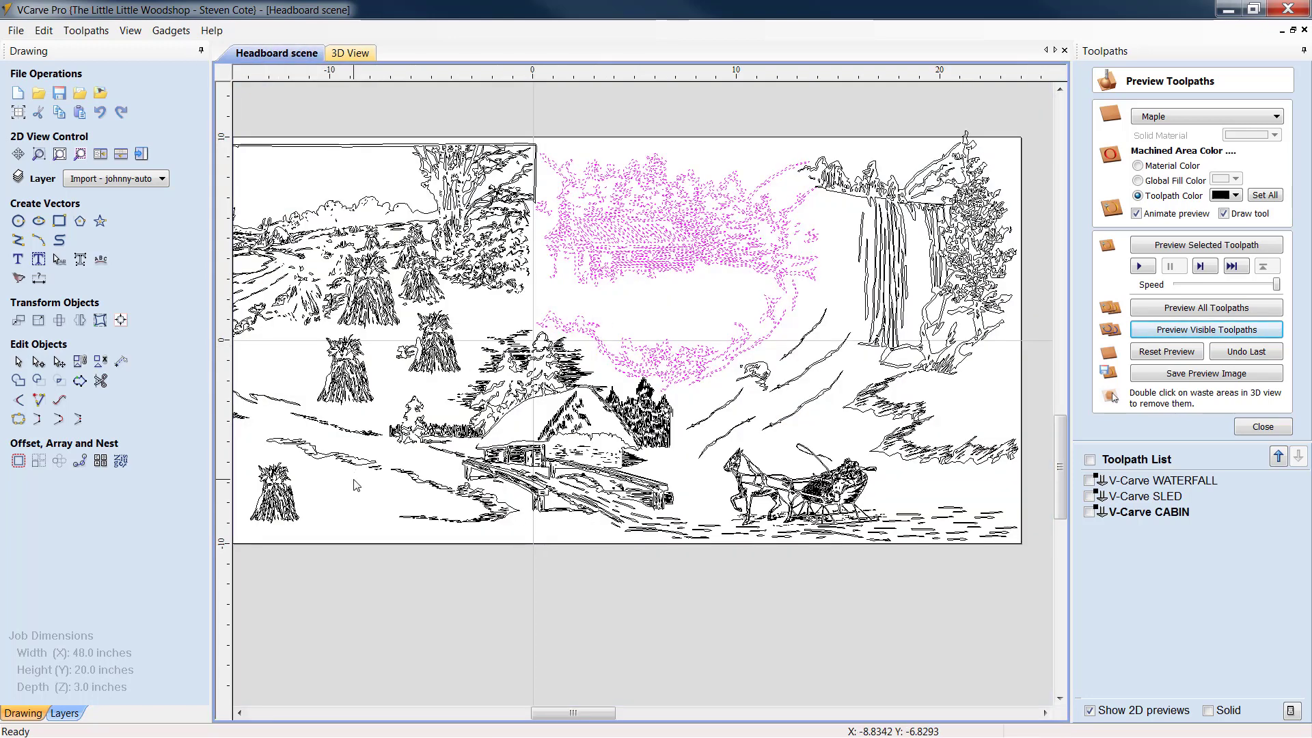
left_click(354, 506)
scroll(292, 506, "up", 2)
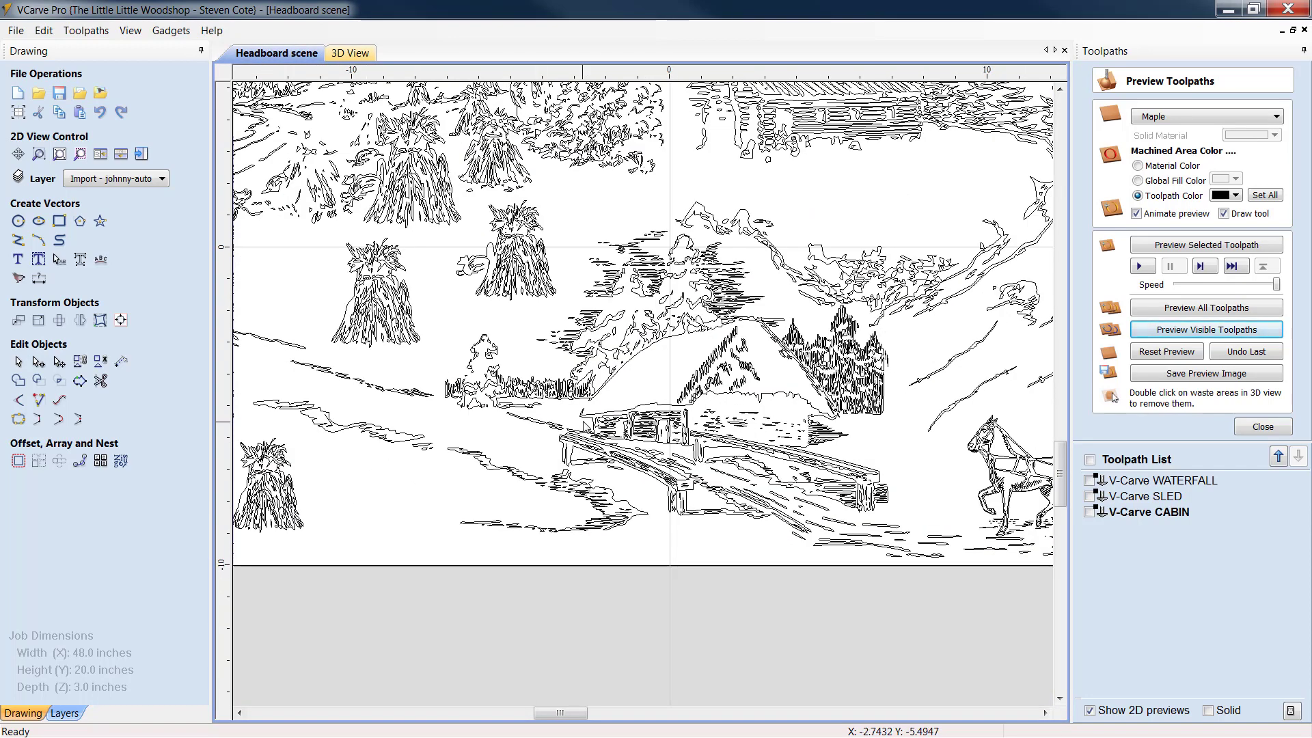
left_click_drag(904, 509, 519, 317)
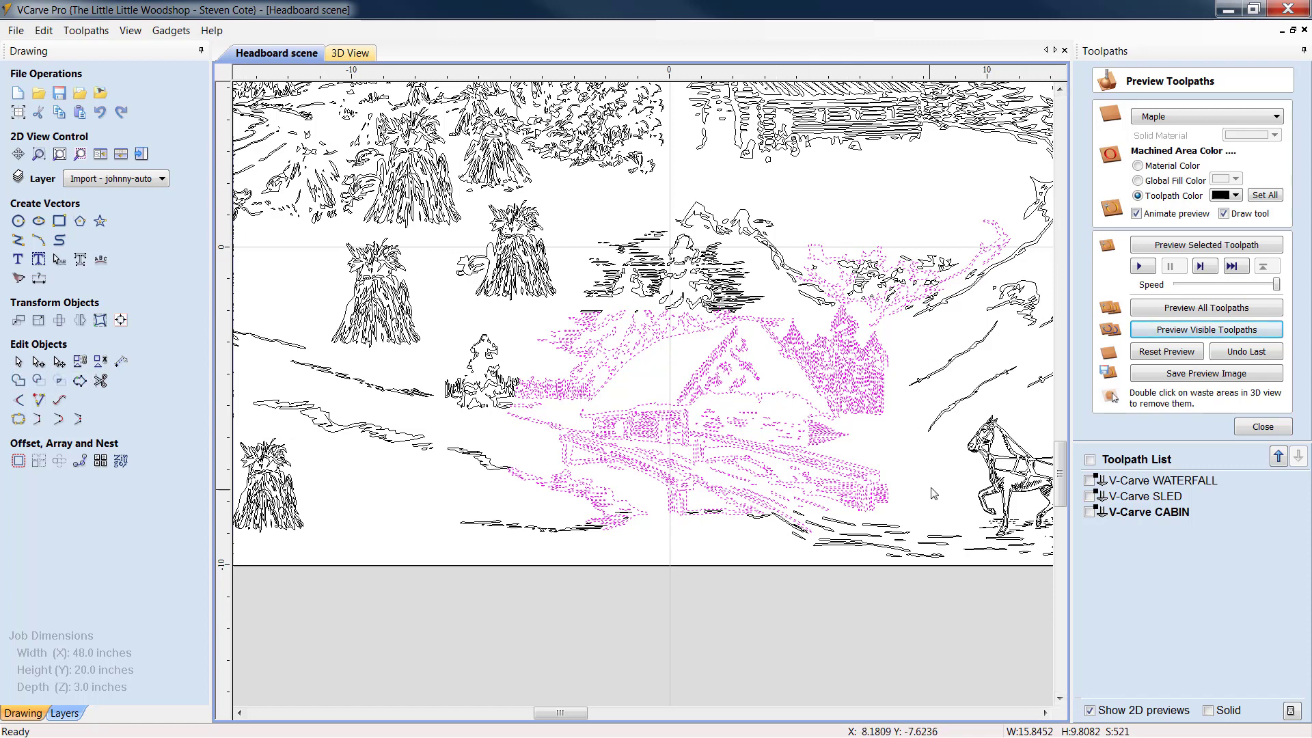
left_click(878, 509)
left_click_drag(914, 499, 521, 324)
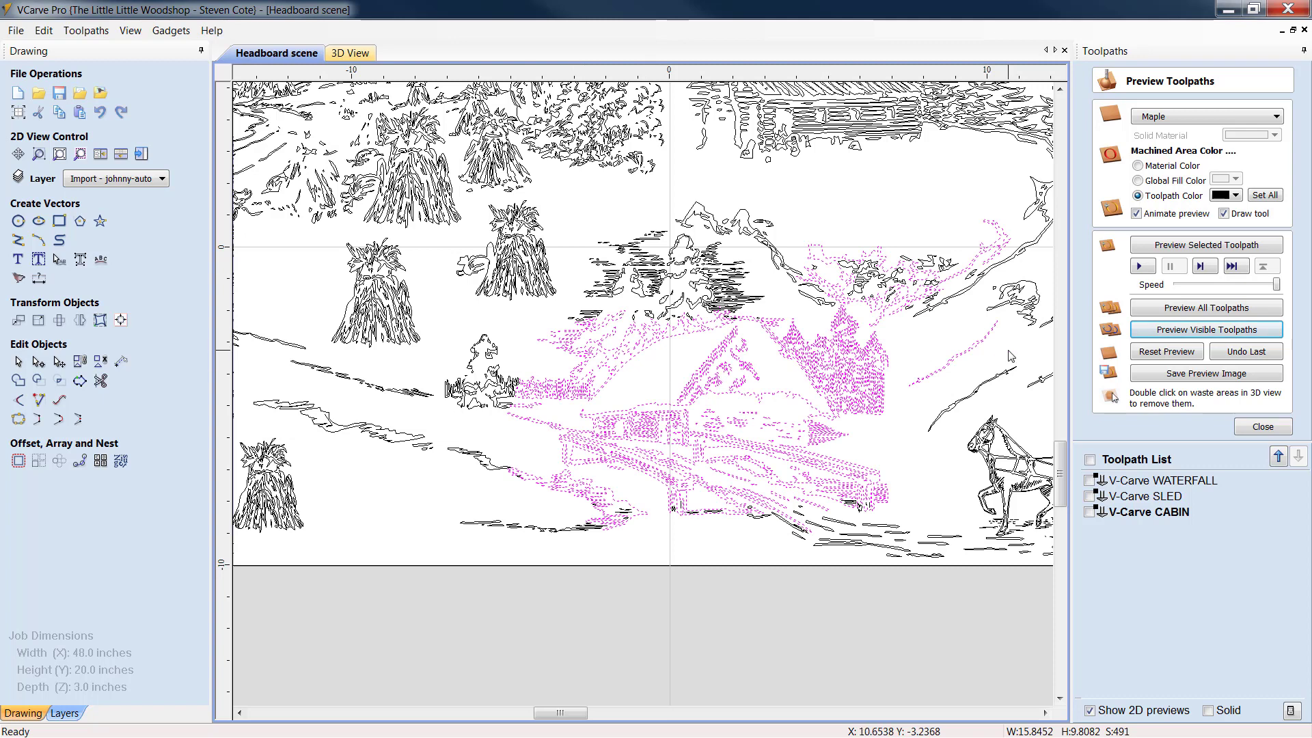
left_click(986, 357, "shift")
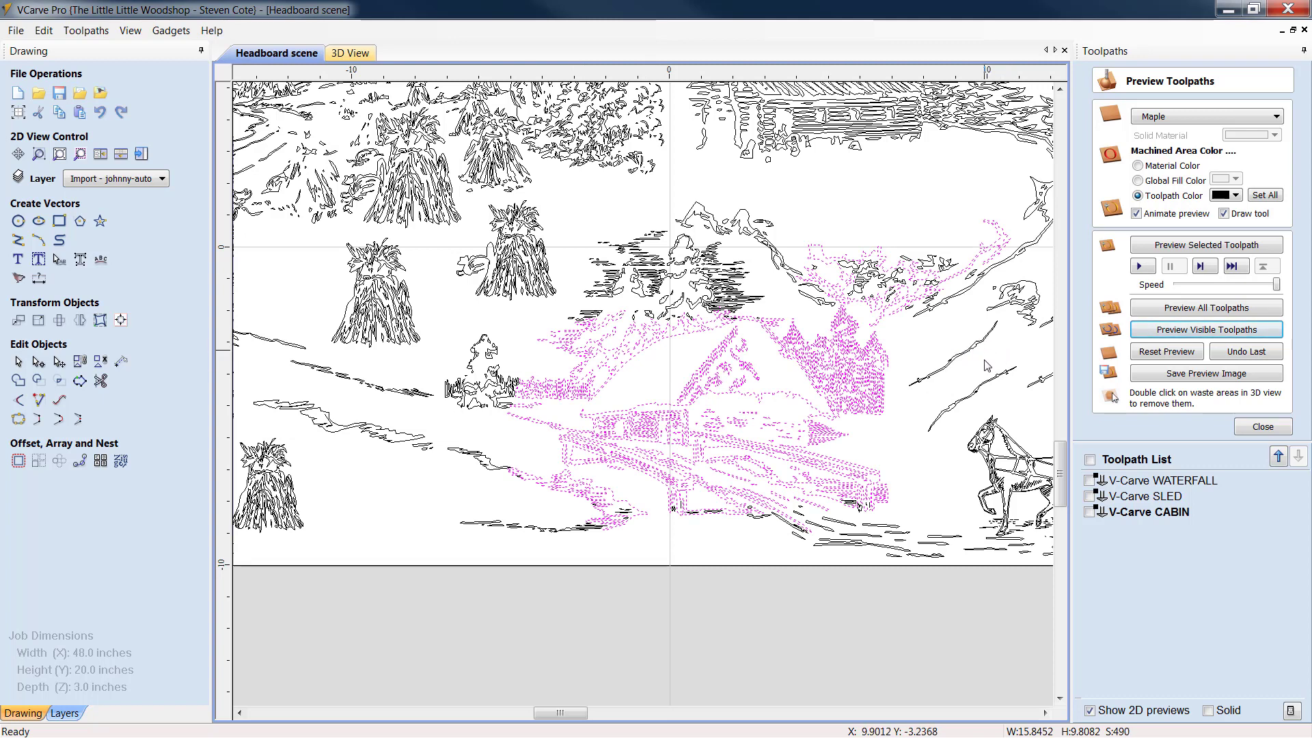
left_click(998, 251, "shift")
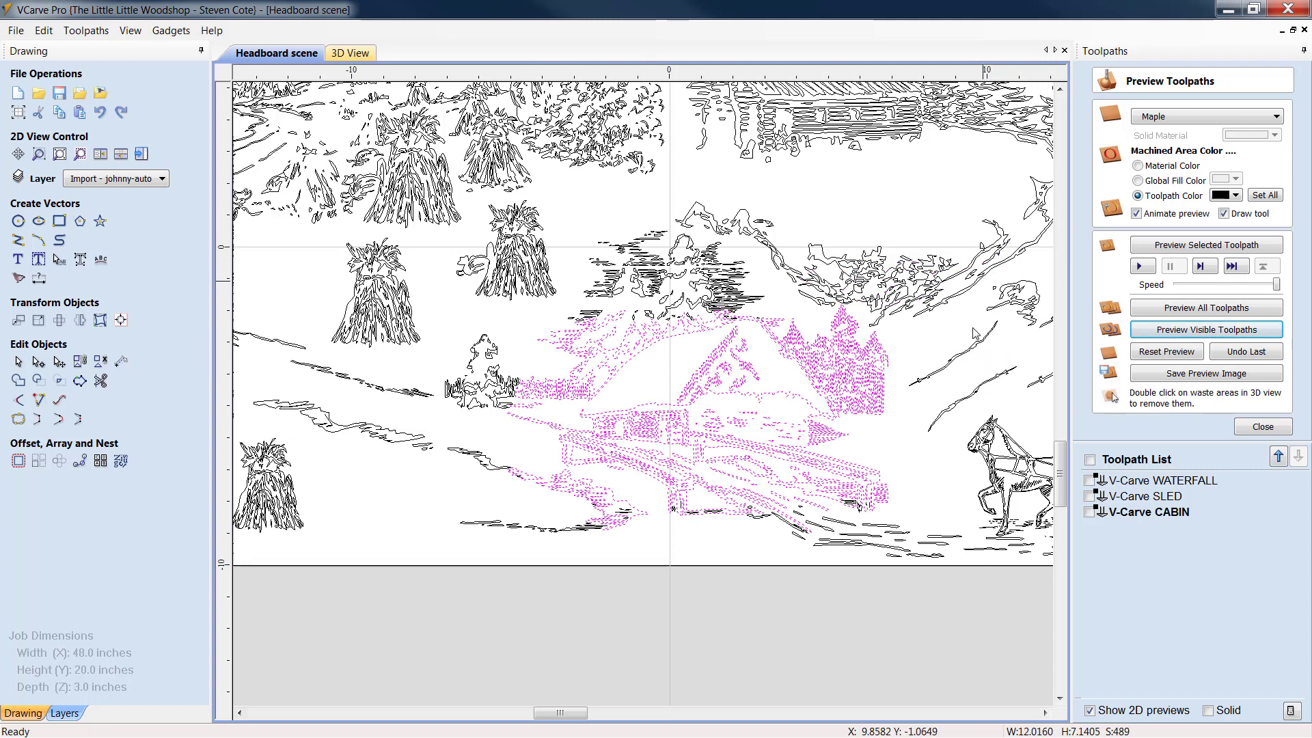
Add the missed horizontal branch strokes of the large tree behind the snow-roofed house to the selection
scroll(617, 314, "up", 6)
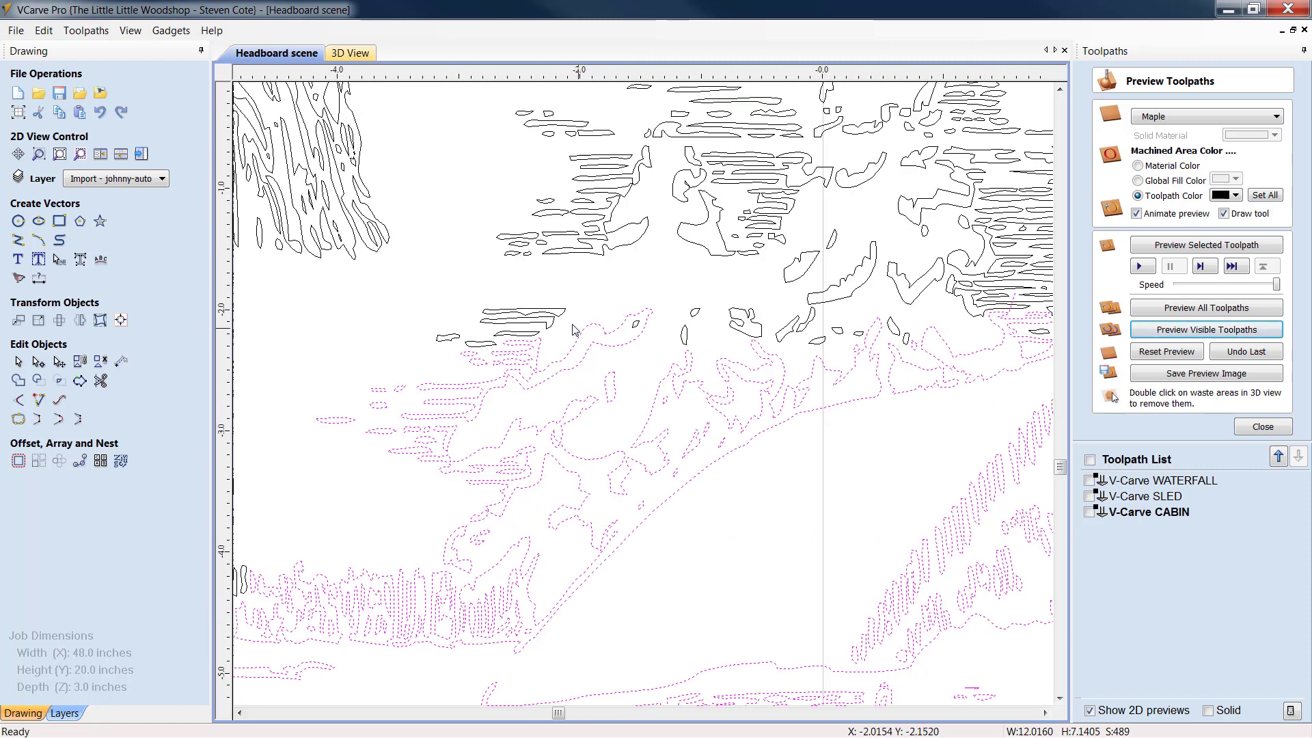
left_click_drag(660, 303, 513, 86, "shift")
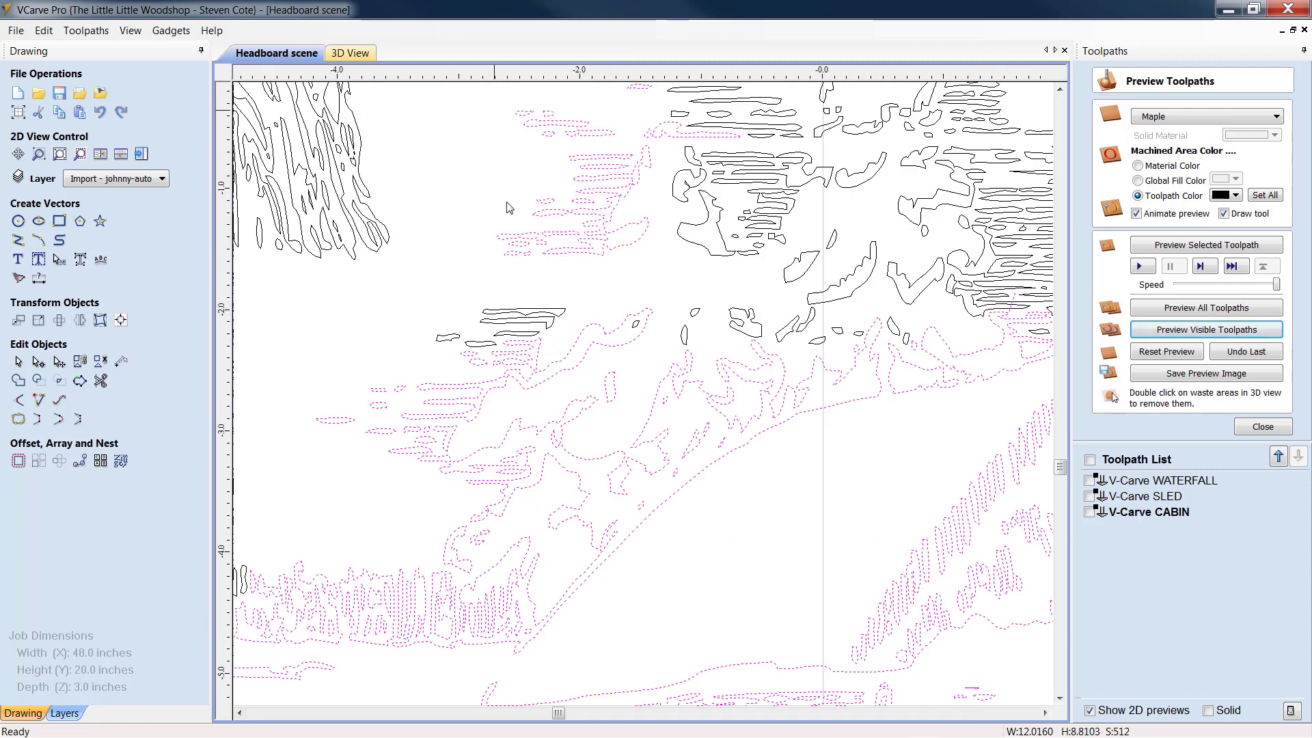
left_click(499, 314, "shift")
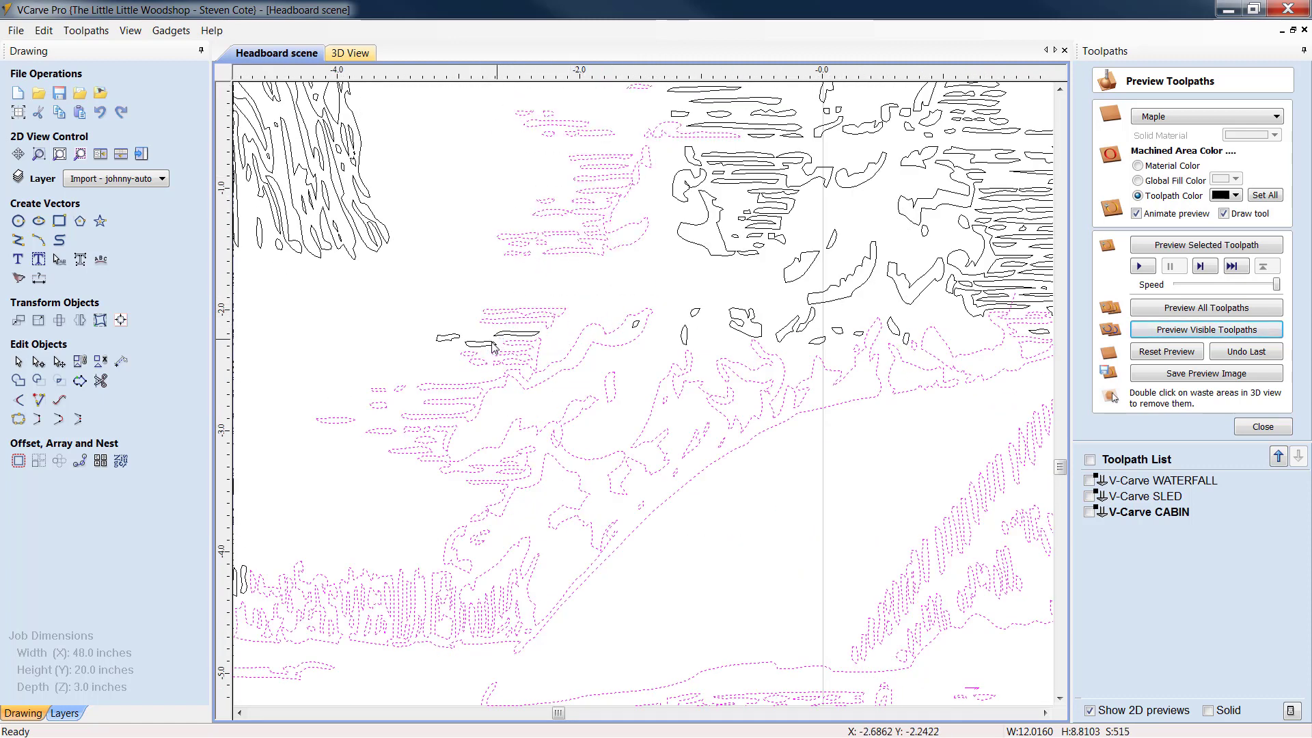
left_click(496, 338, "shift")
left_click(473, 343, "shift")
Extend the selection across the lower field's haystacks and bank lines, including the haystack and small bush nearest the snow-roofed house
left_click_drag(855, 351, 735, 219, "shift")
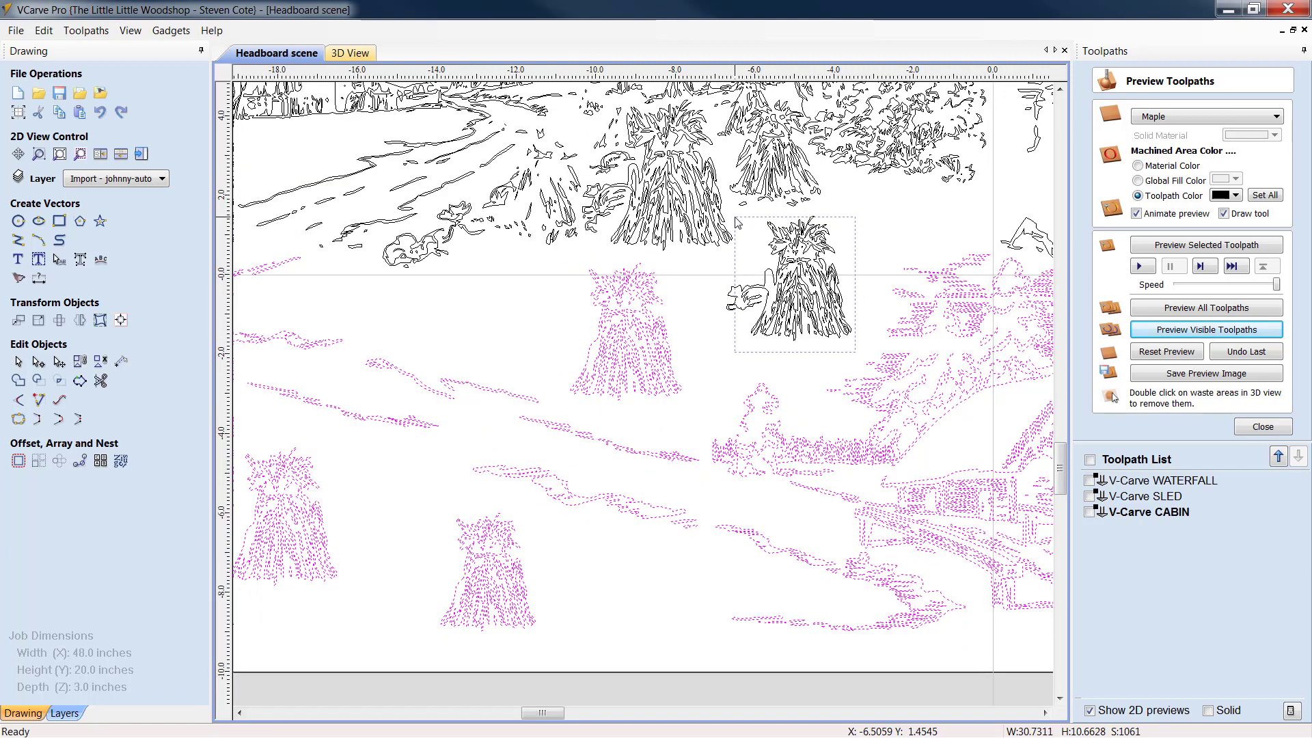
mouse_move(1174, 505)
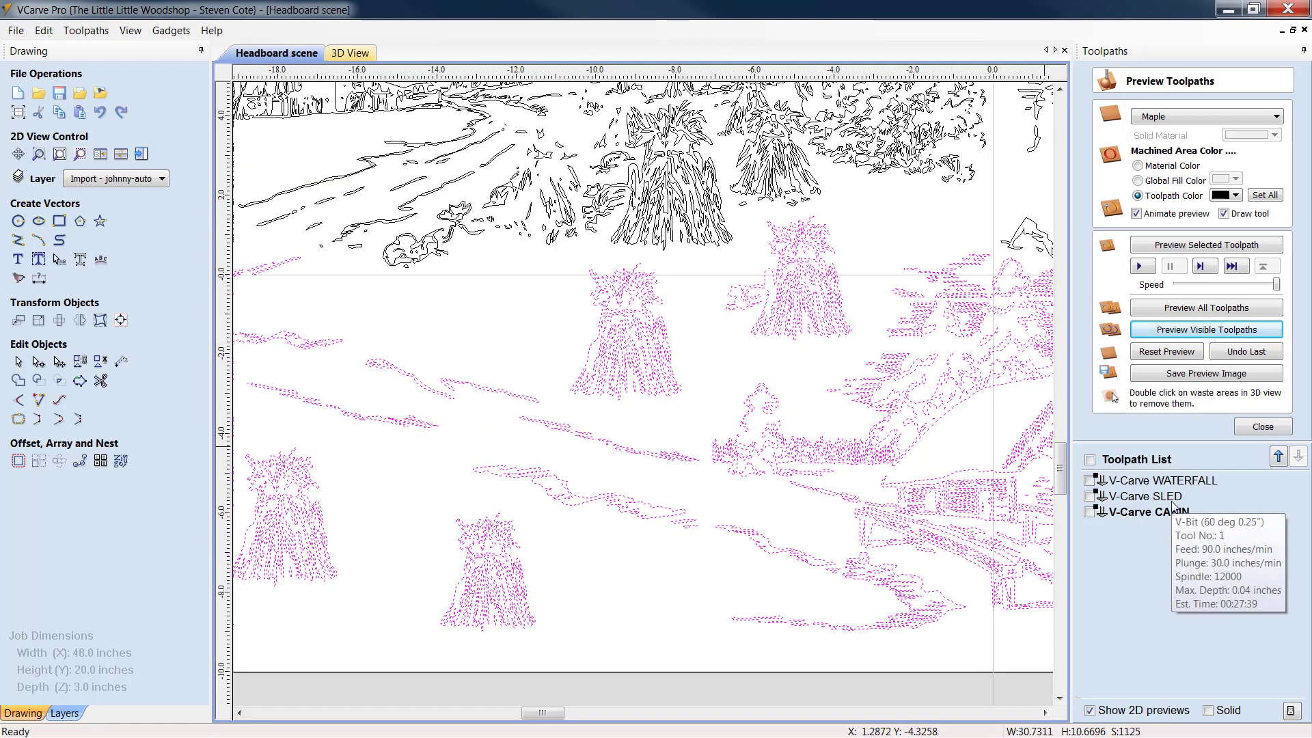
scroll(1004, 428, "down", 5)
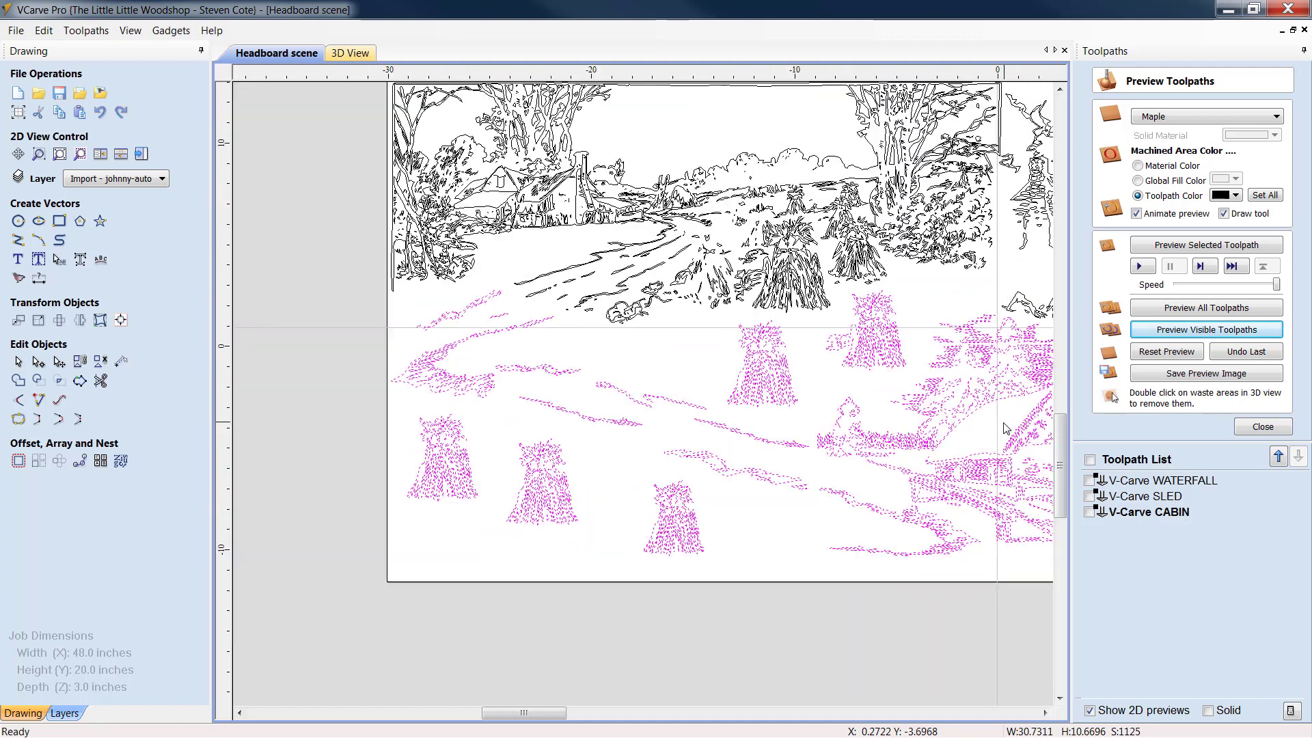
left_click(1044, 713)
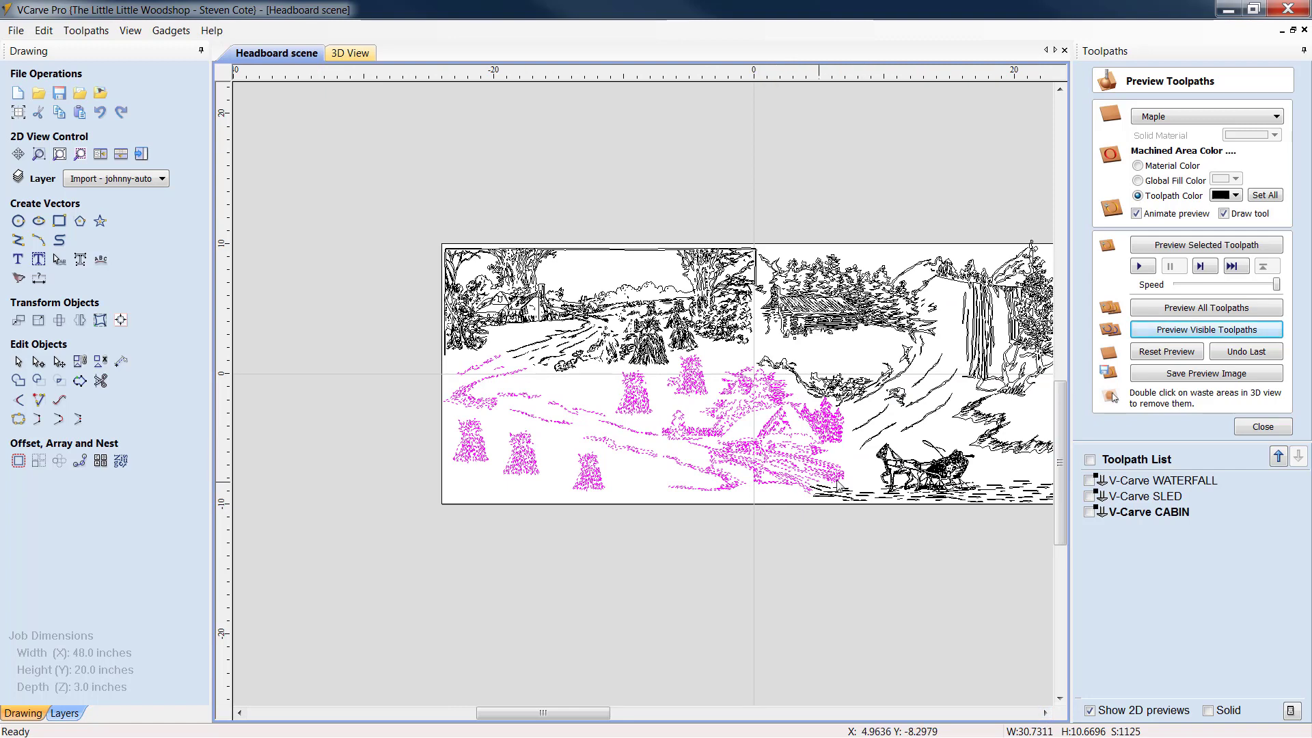
Create a V-Carve toolpath named V-Carve BRIDGE from the selected bridge, house and haystack vectors and calculate it, ignoring the open vectors
scroll(800, 451, "up", 2)
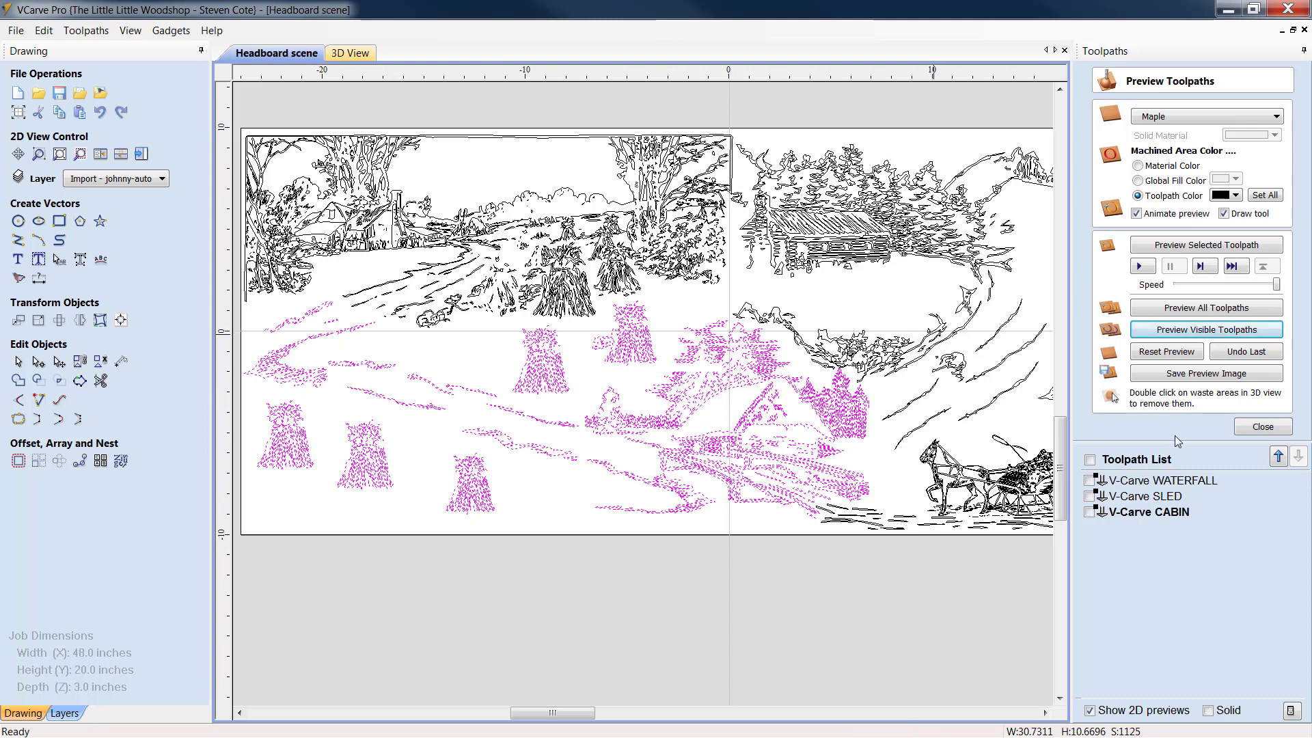
left_click(1268, 426)
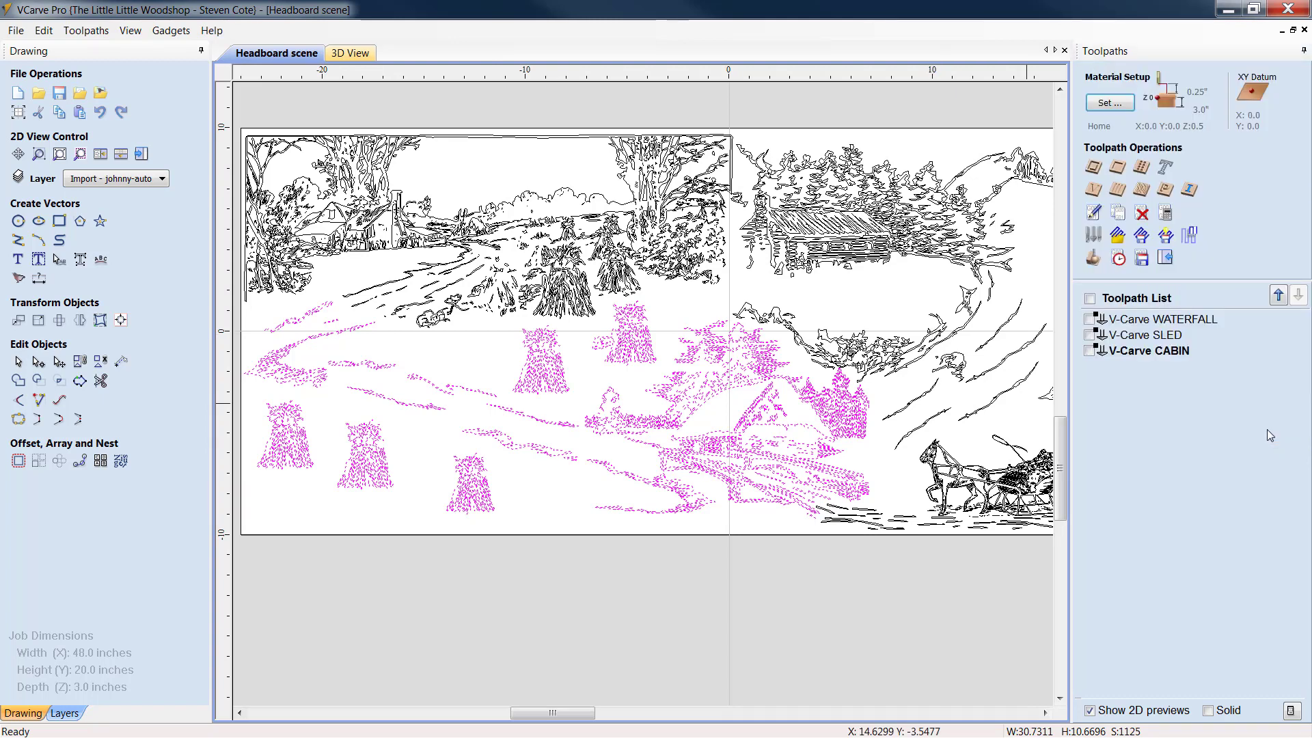
left_click(1094, 190)
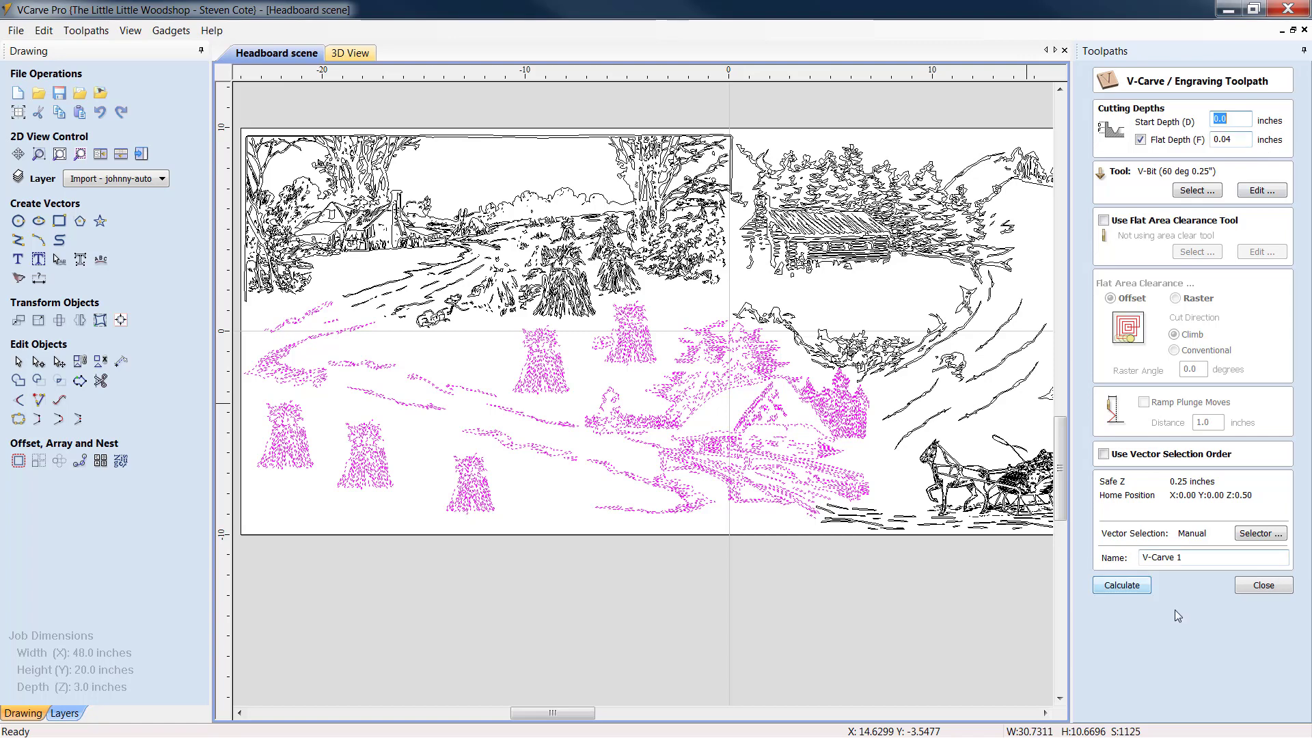
left_click(1209, 557)
key("BackSpace")
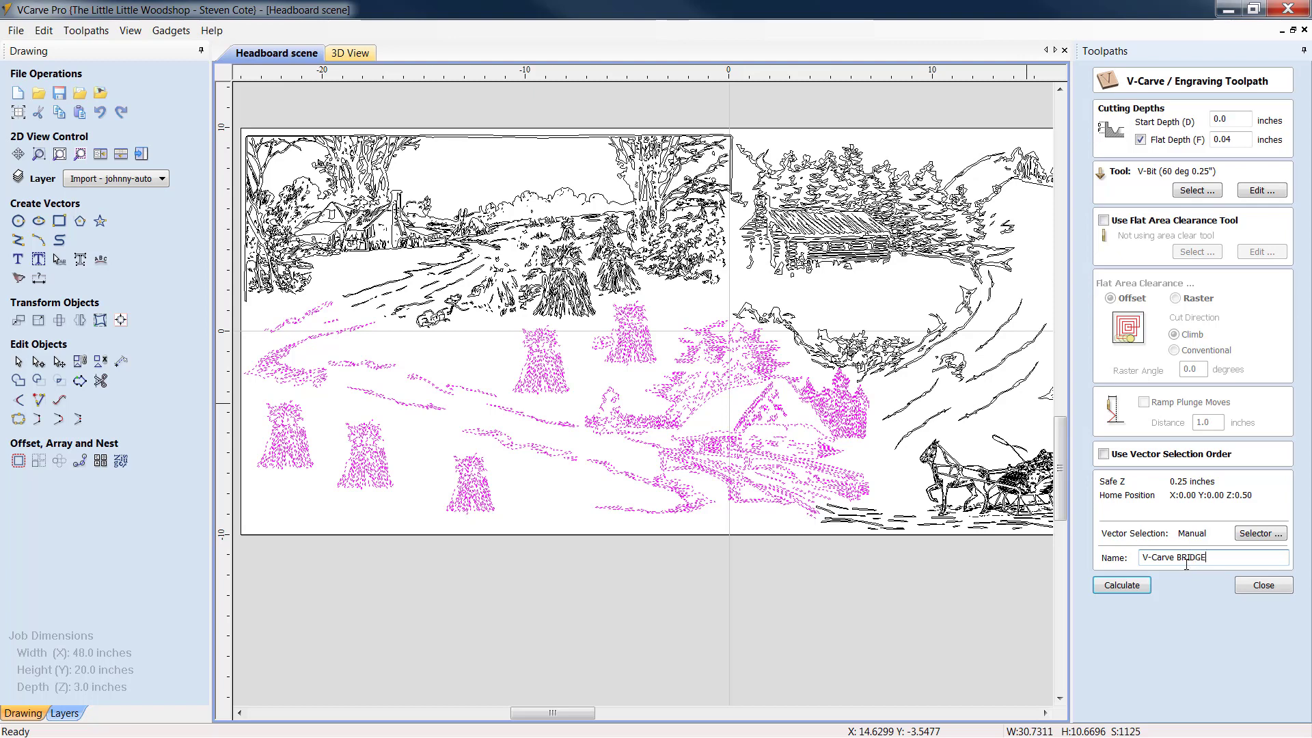
left_click(1126, 592)
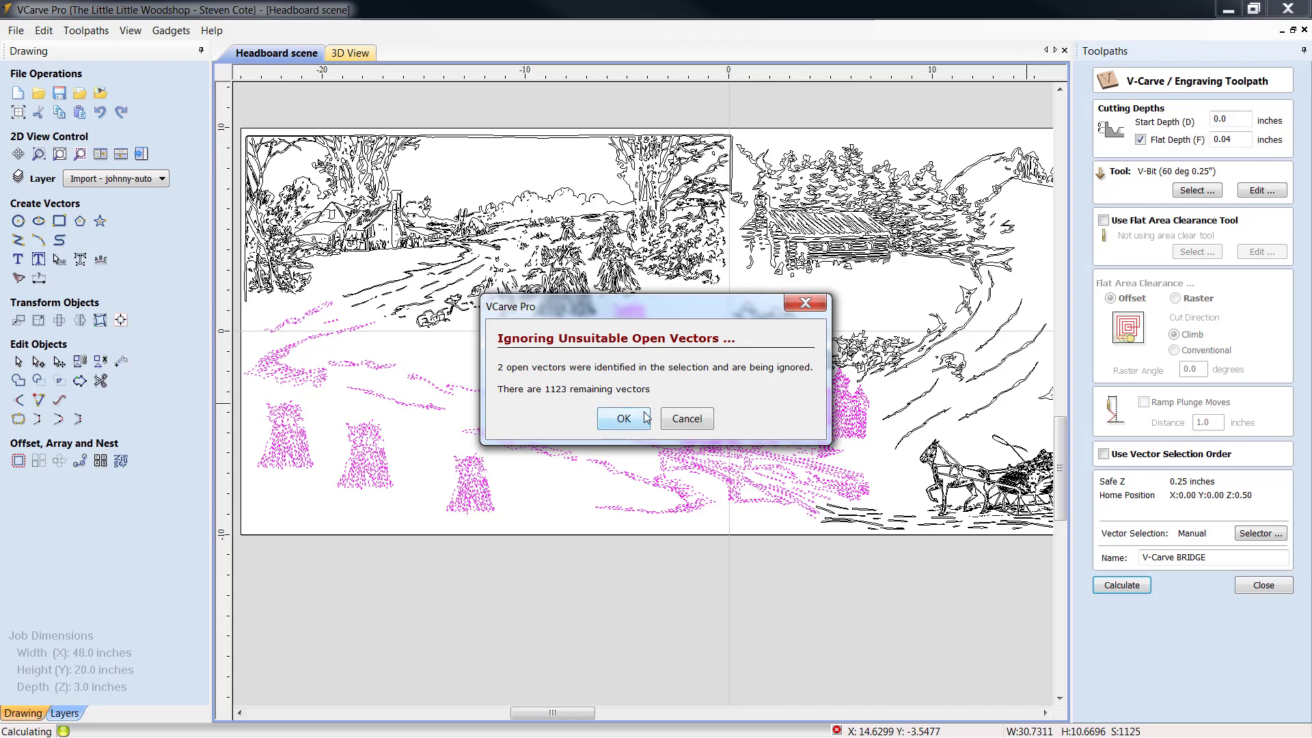
left_click(624, 420)
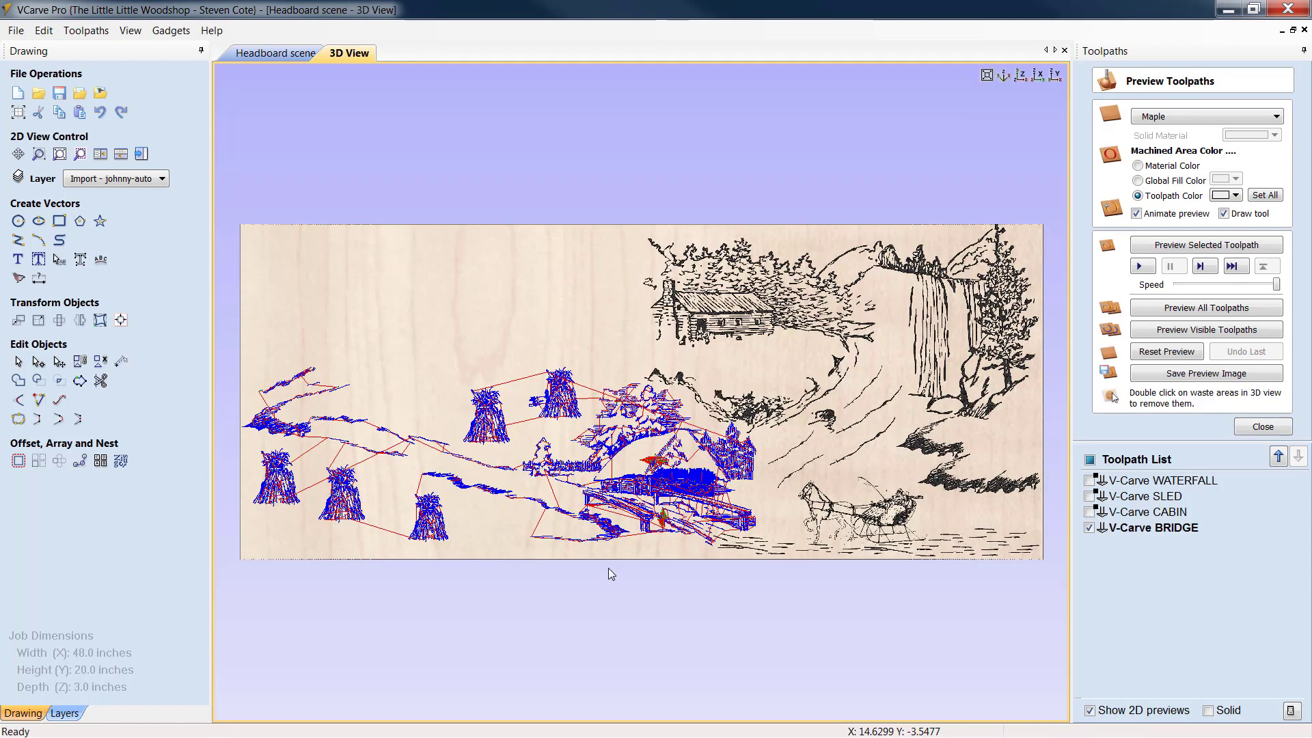
Set the V-Carve BRIDGE toolpath color to black and preview the visible toolpaths on the board
left_click(1235, 195)
left_click(1215, 231)
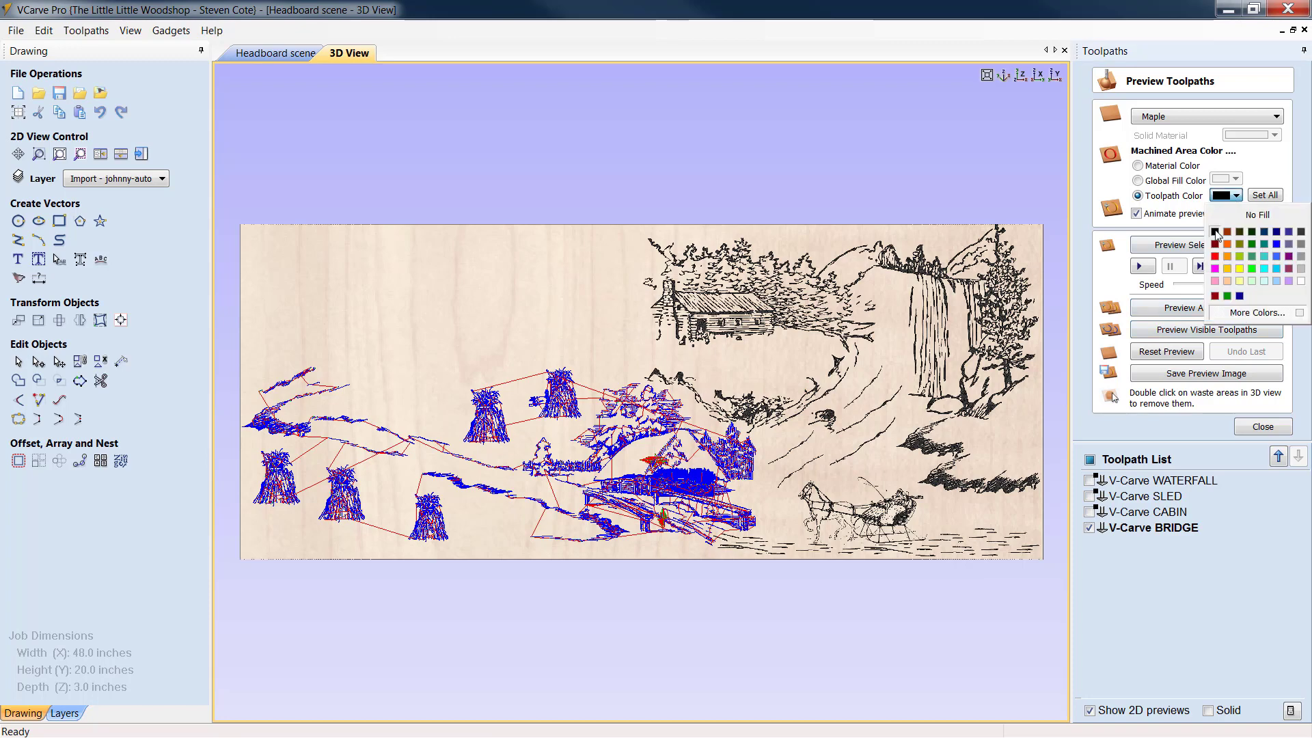
left_click(1195, 330)
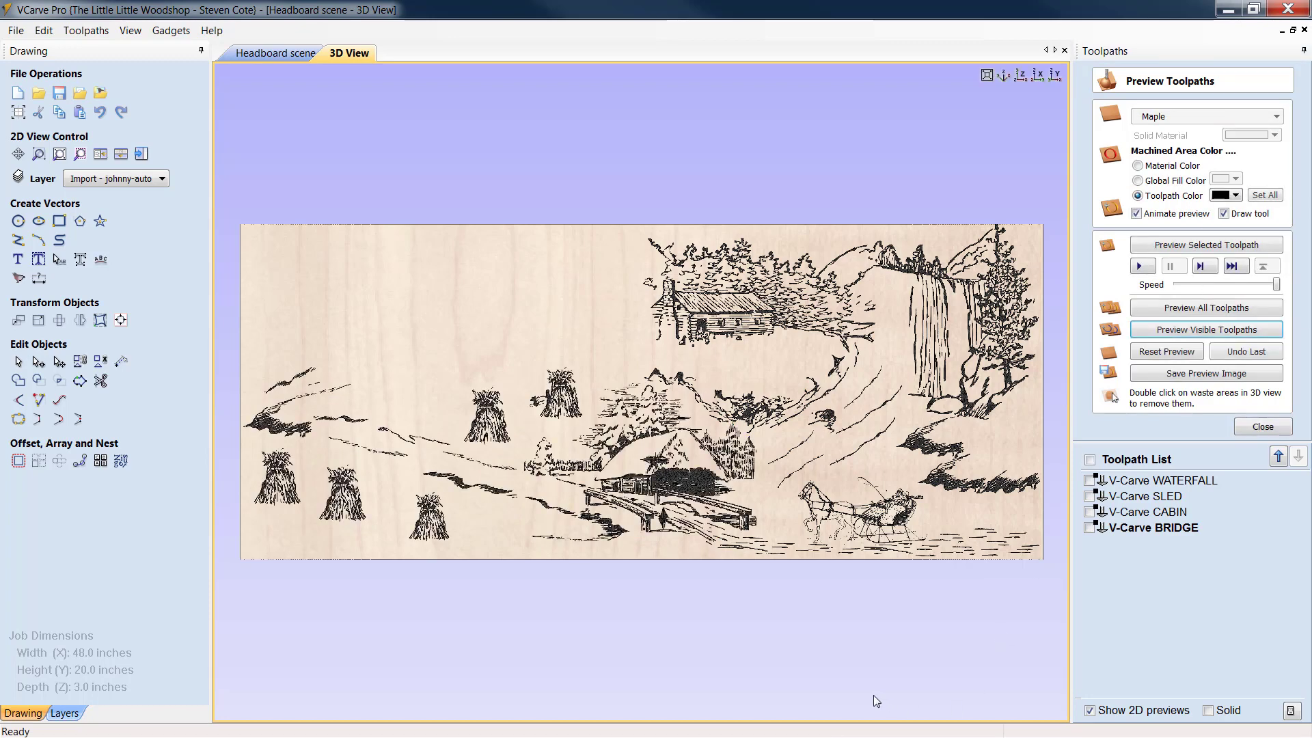
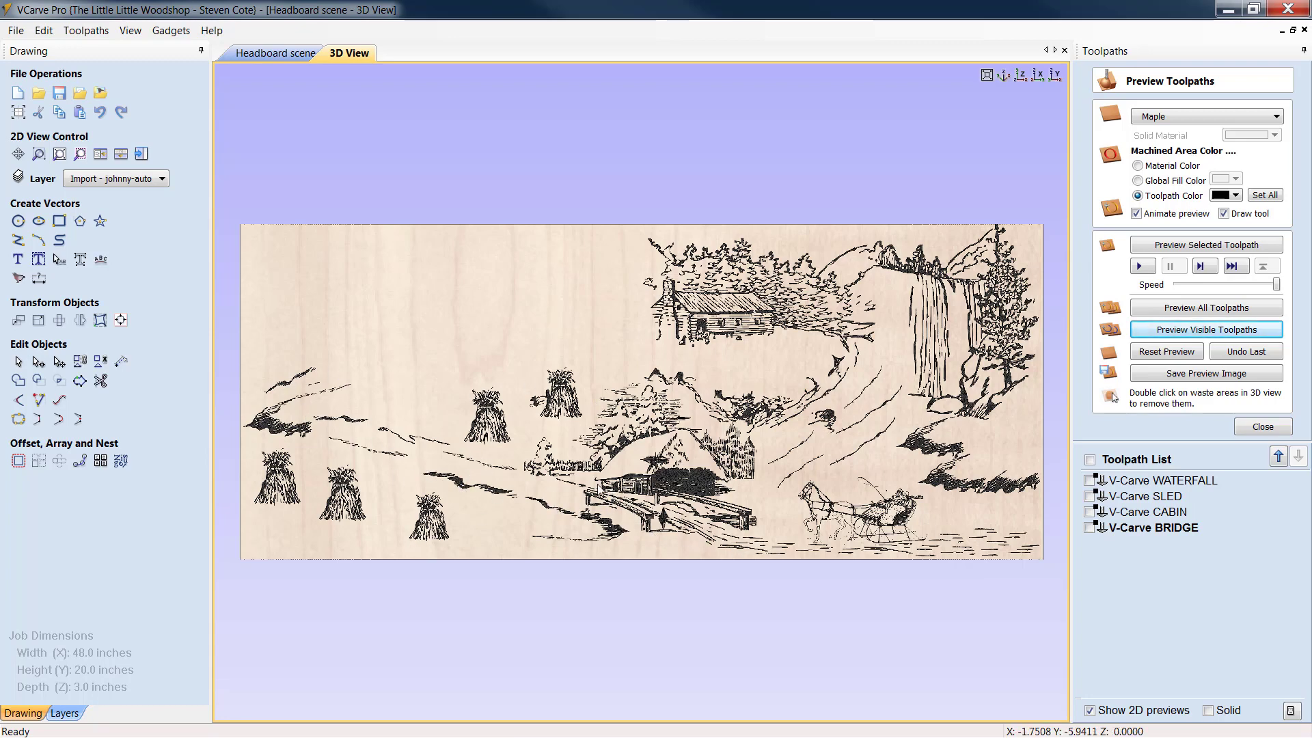
Back in the 2D drawing, replace the bridge selection with the upper farm scene, including its trees, farmhouse, road and border line
left_click(268, 52)
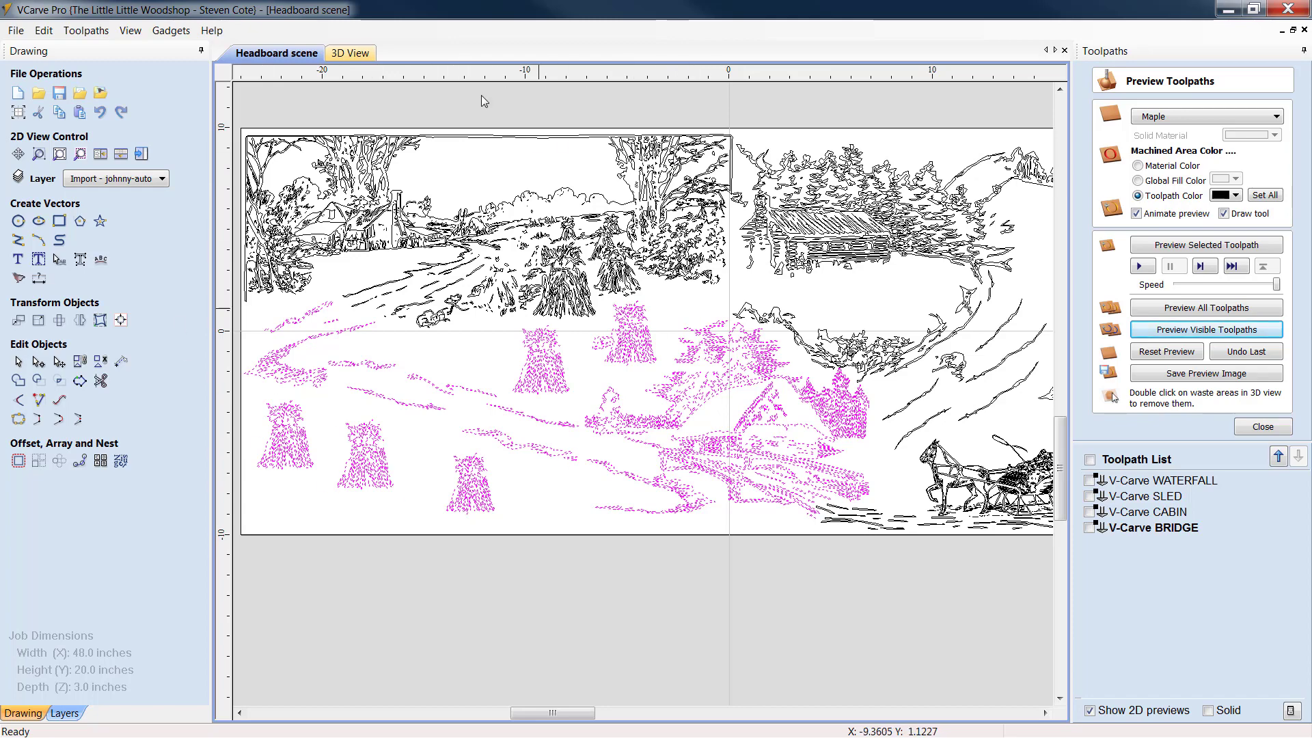
left_click(476, 367)
scroll(465, 318, "down", 1)
scroll(352, 277, "up", 2)
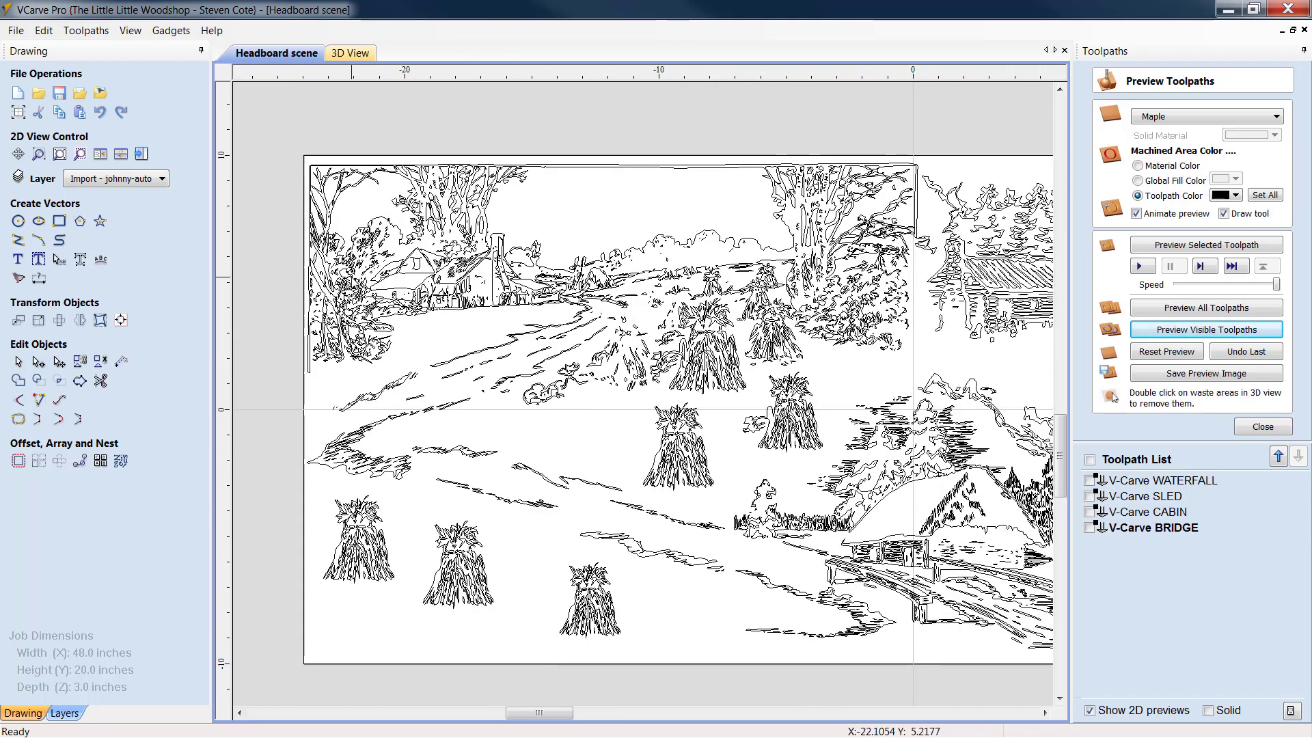
mouse_move(281, 147)
left_mouse_down()
mouse_move(660, 157)
mouse_move(866, 200)
mouse_move(907, 387)
mouse_move(919, 364)
mouse_move(306, 105)
mouse_move(280, 127)
left_mouse_up()
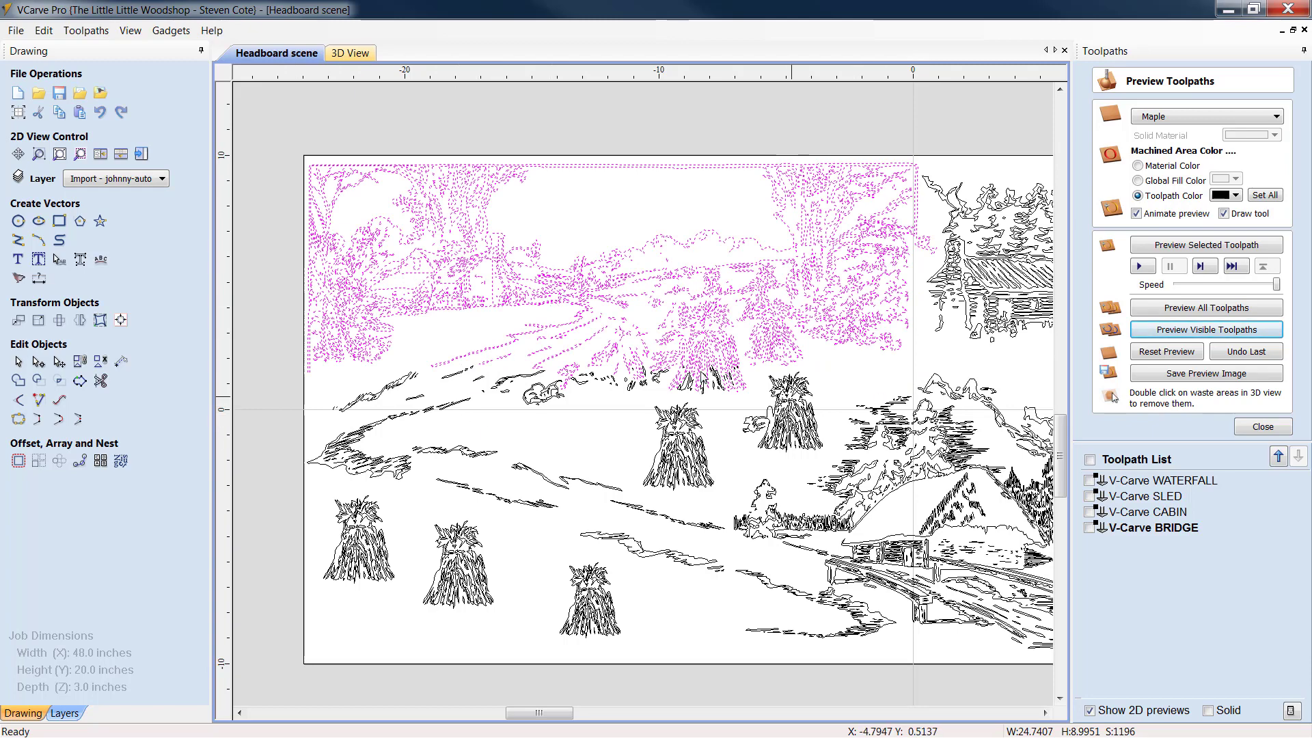
Add the missed strokes at the base of the large upper haystack and the nearby ground and bush lines to the farm selection
scroll(711, 427, "up", 4)
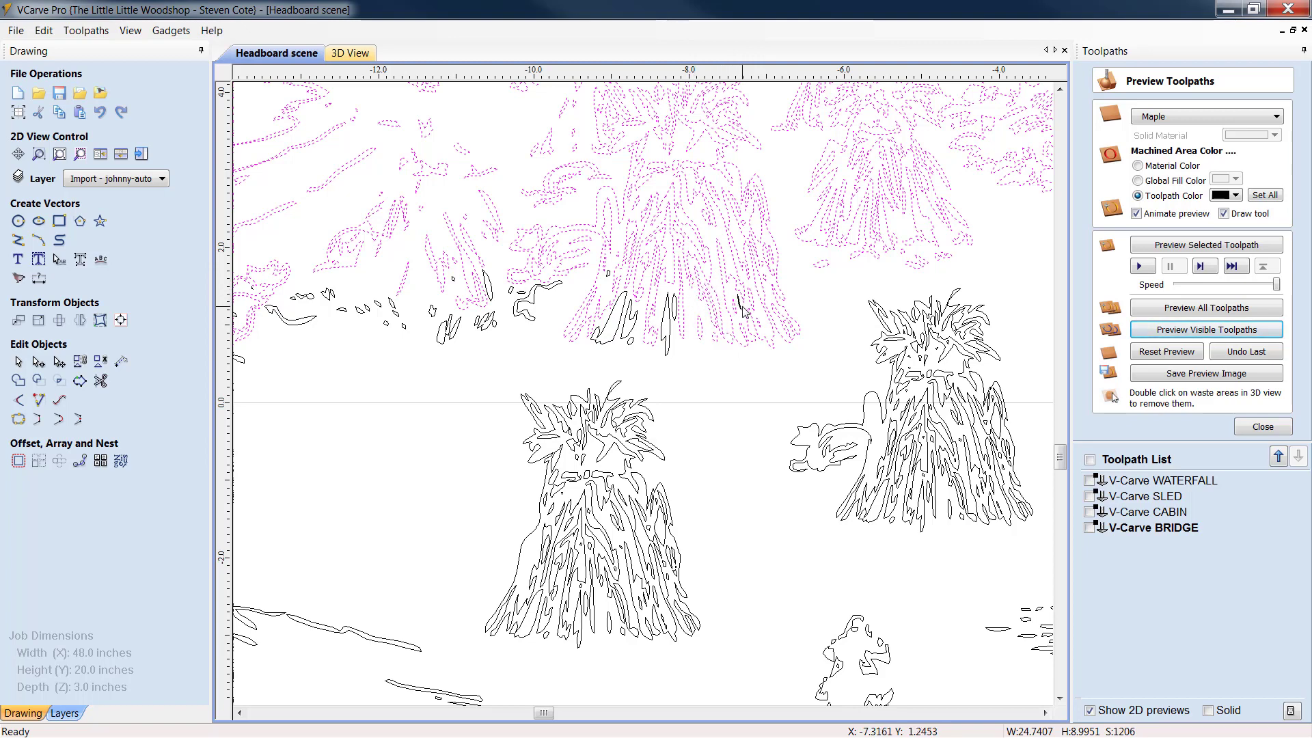
left_click(670, 328, "shift")
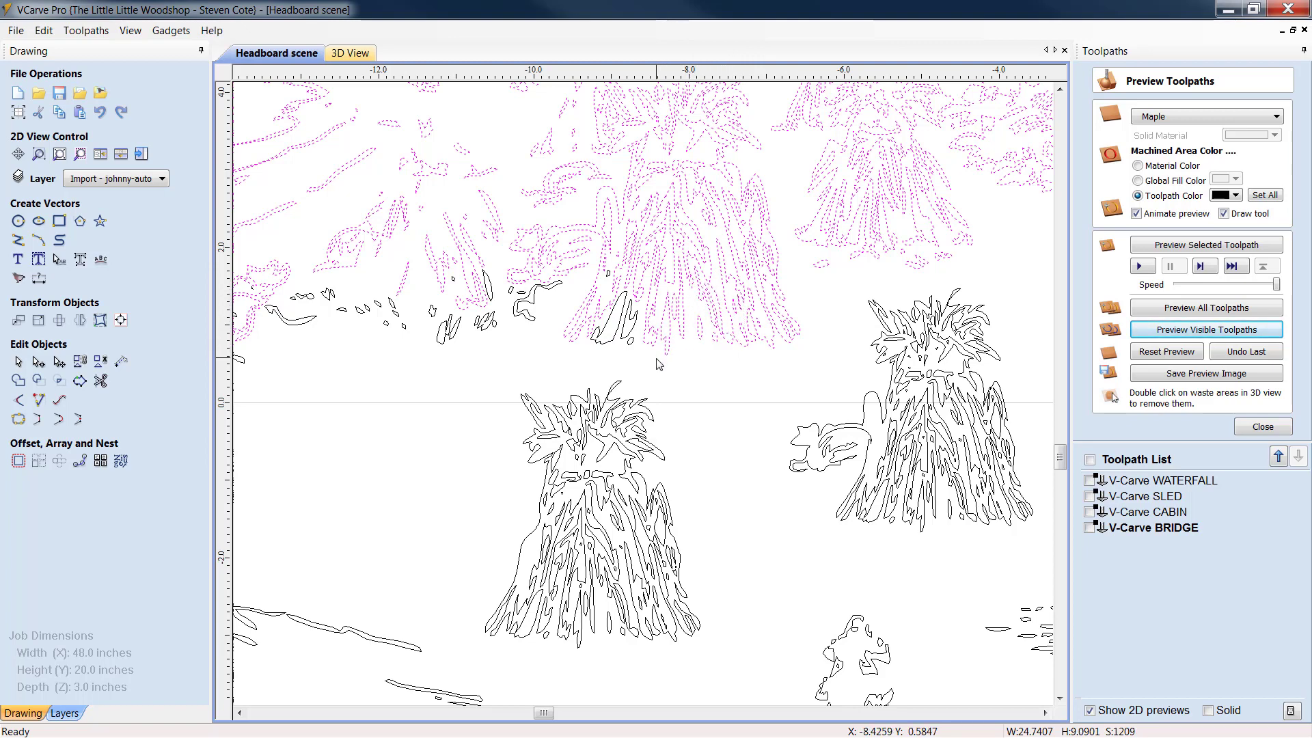
left_click(608, 333, "shift")
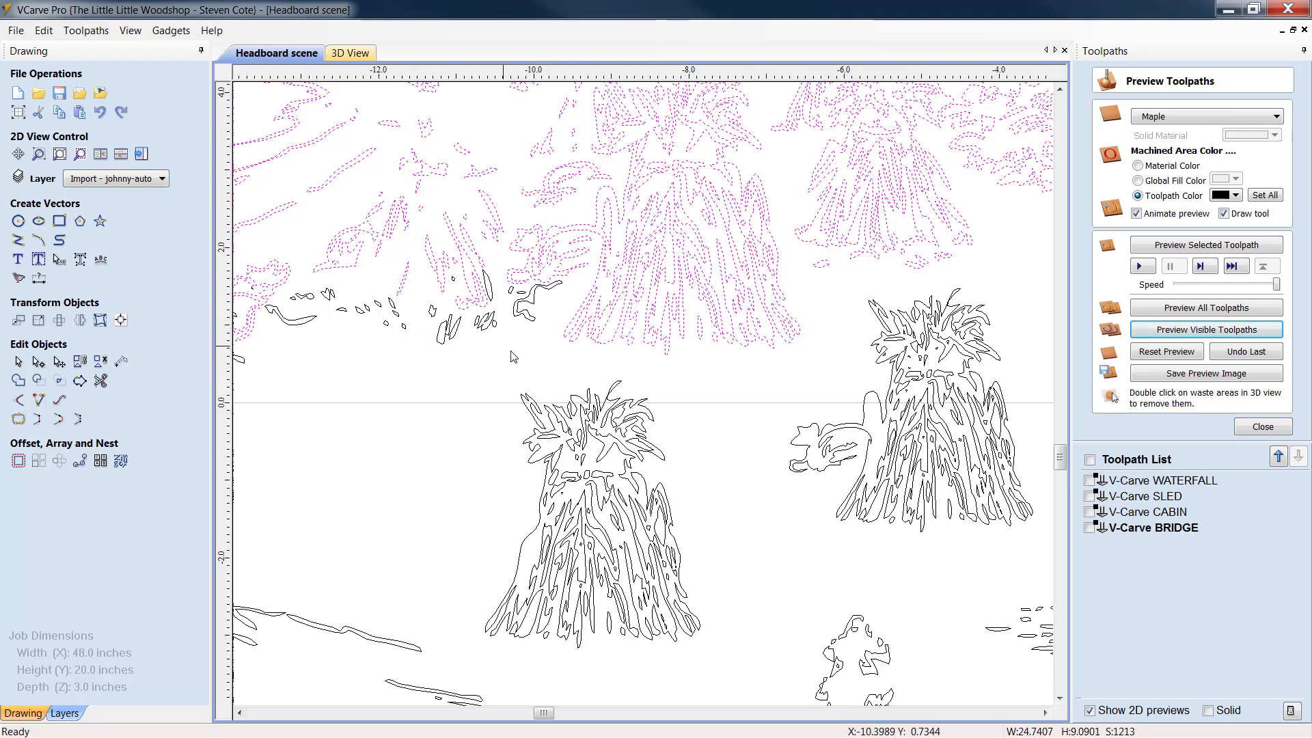
scroll(478, 338, "down", 3)
Create a V-Carve toolpath named V-Carve FARM from the selected farm vectors and calculate it
left_click(1263, 426)
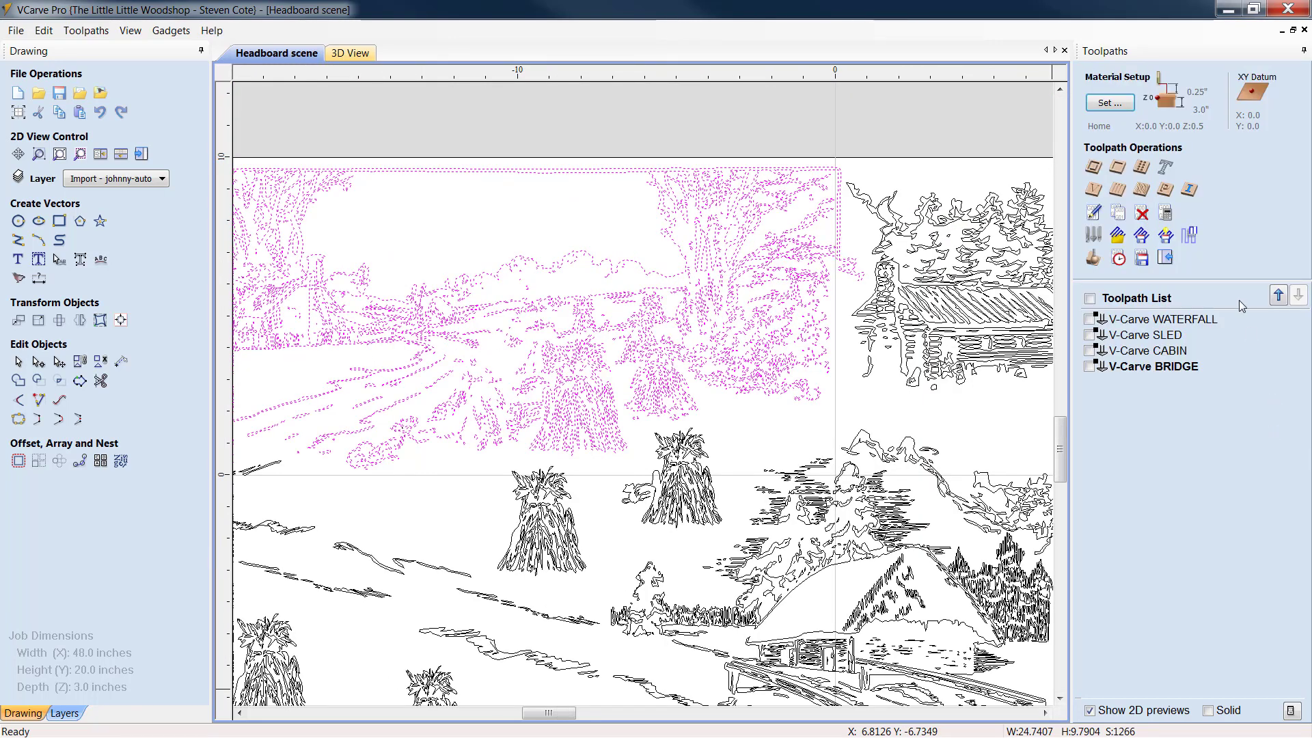
left_click(1092, 190)
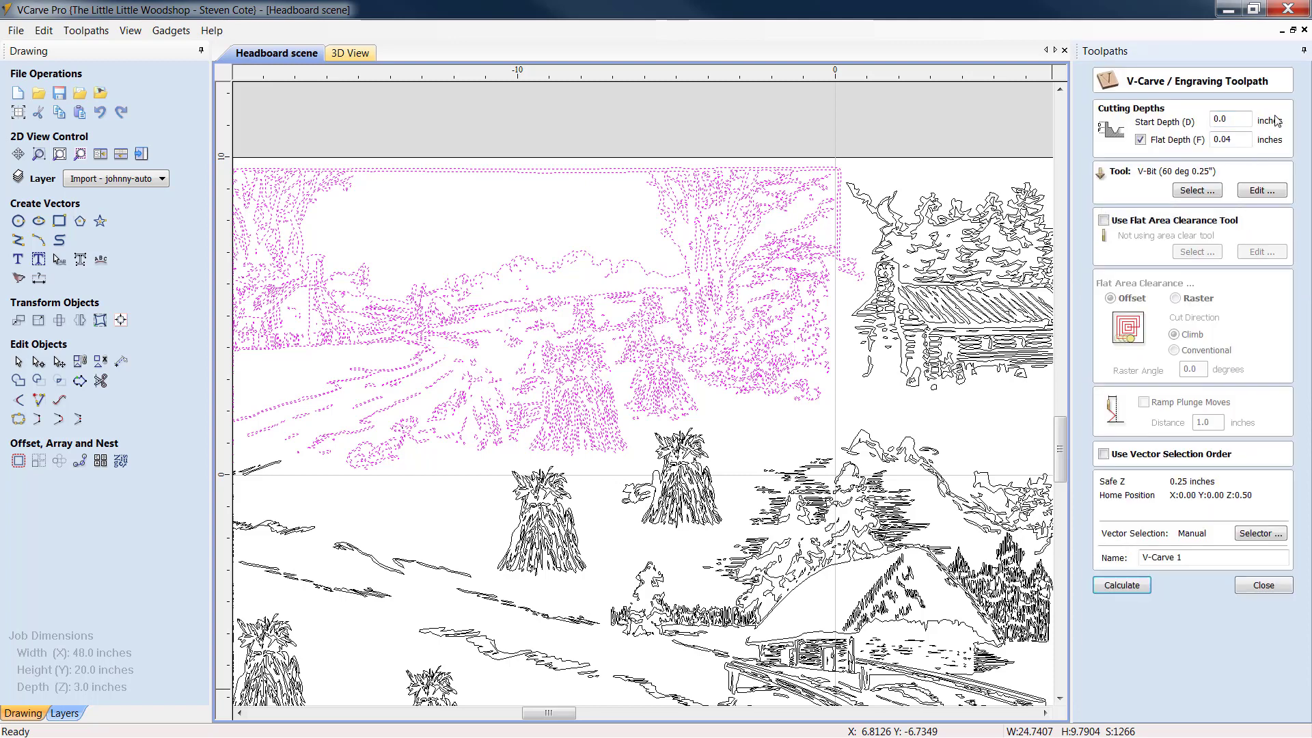
left_click(1197, 562)
key("BackSpace")
type("FARM")
left_click(1136, 589)
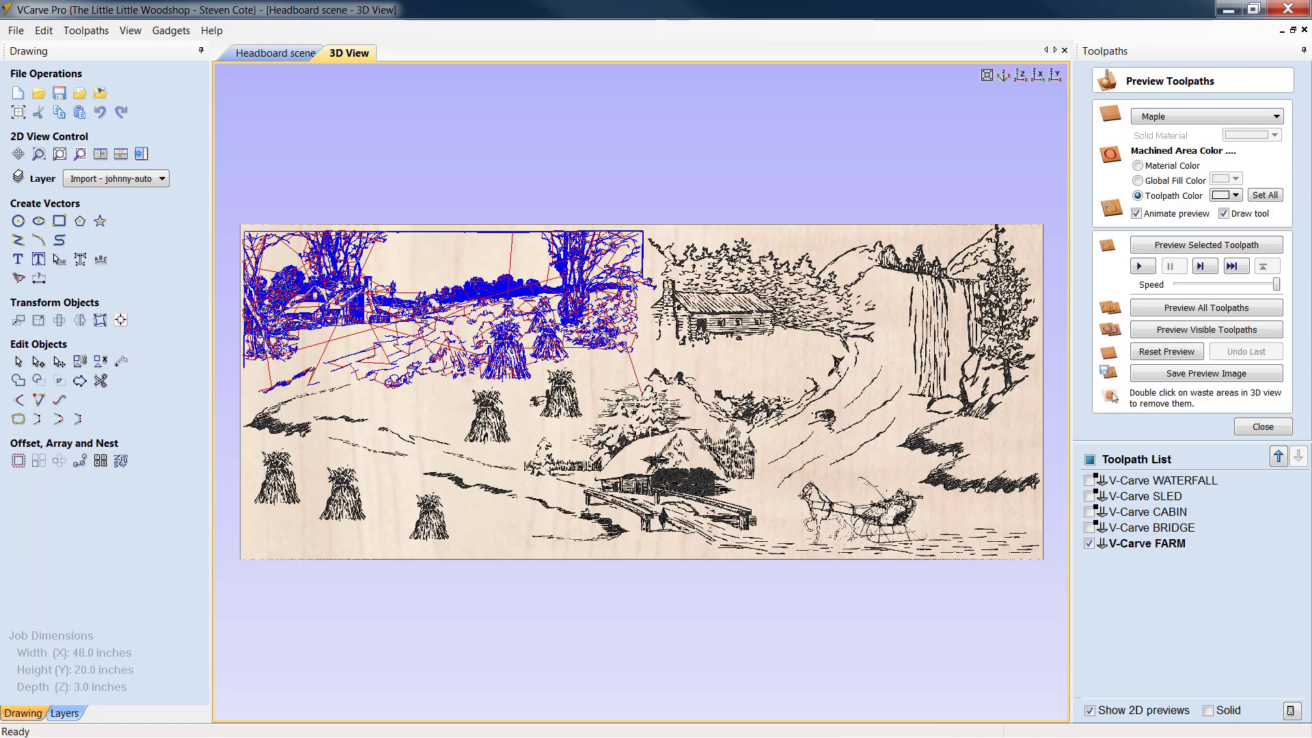
Set the V-Carve FARM toolpath color to black and preview the visible toolpaths on the board
left_click(1235, 195)
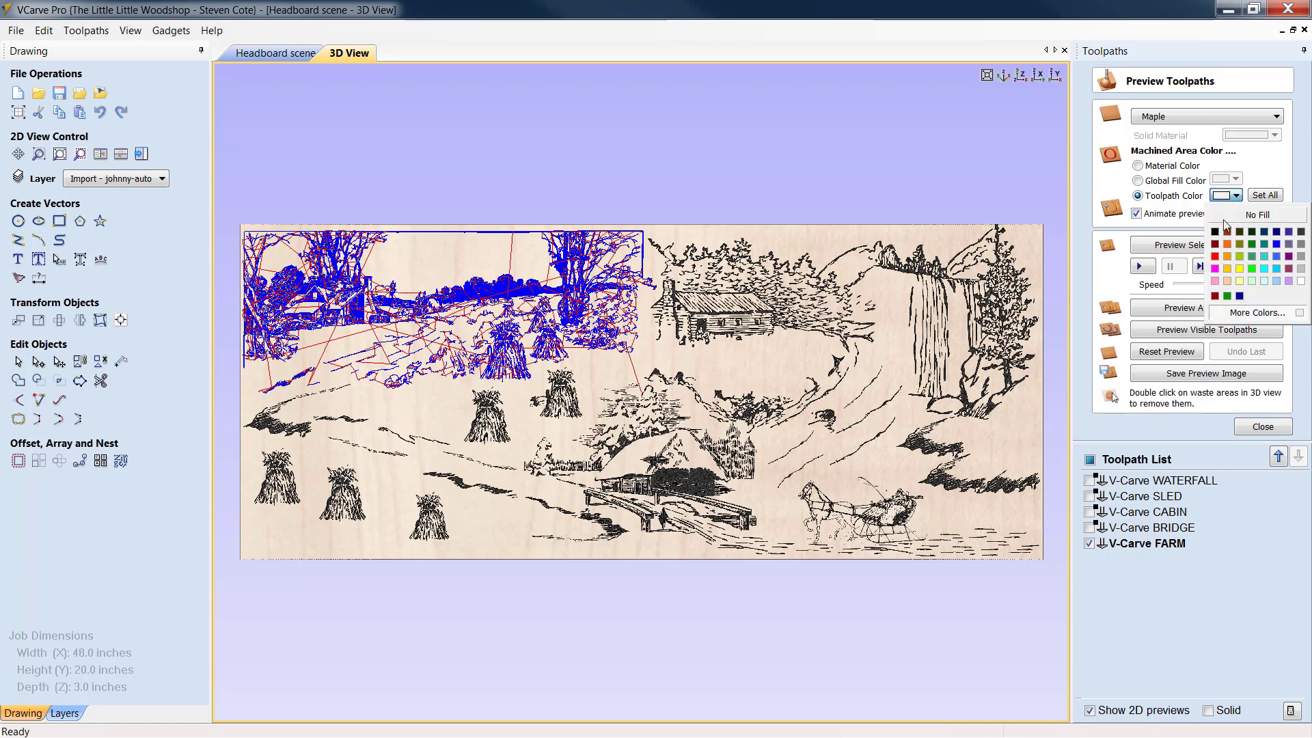
left_click(1215, 232)
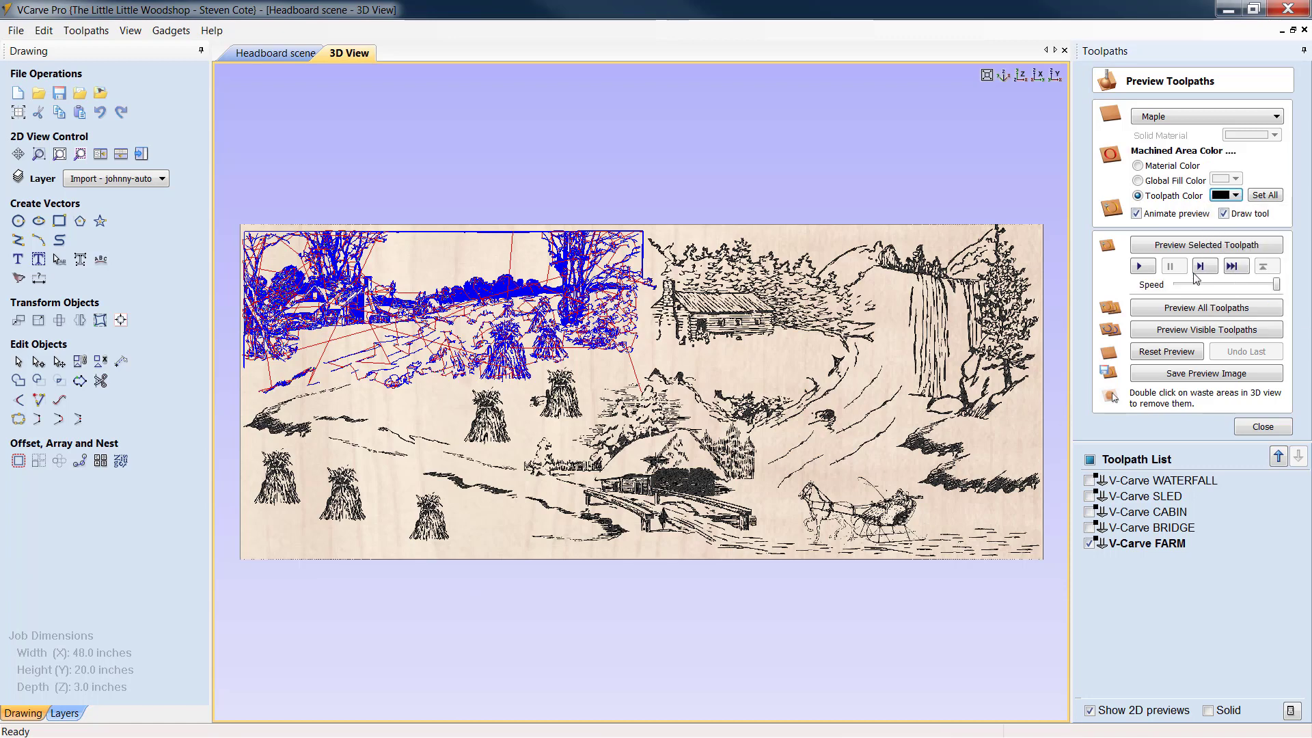
left_click(1188, 334)
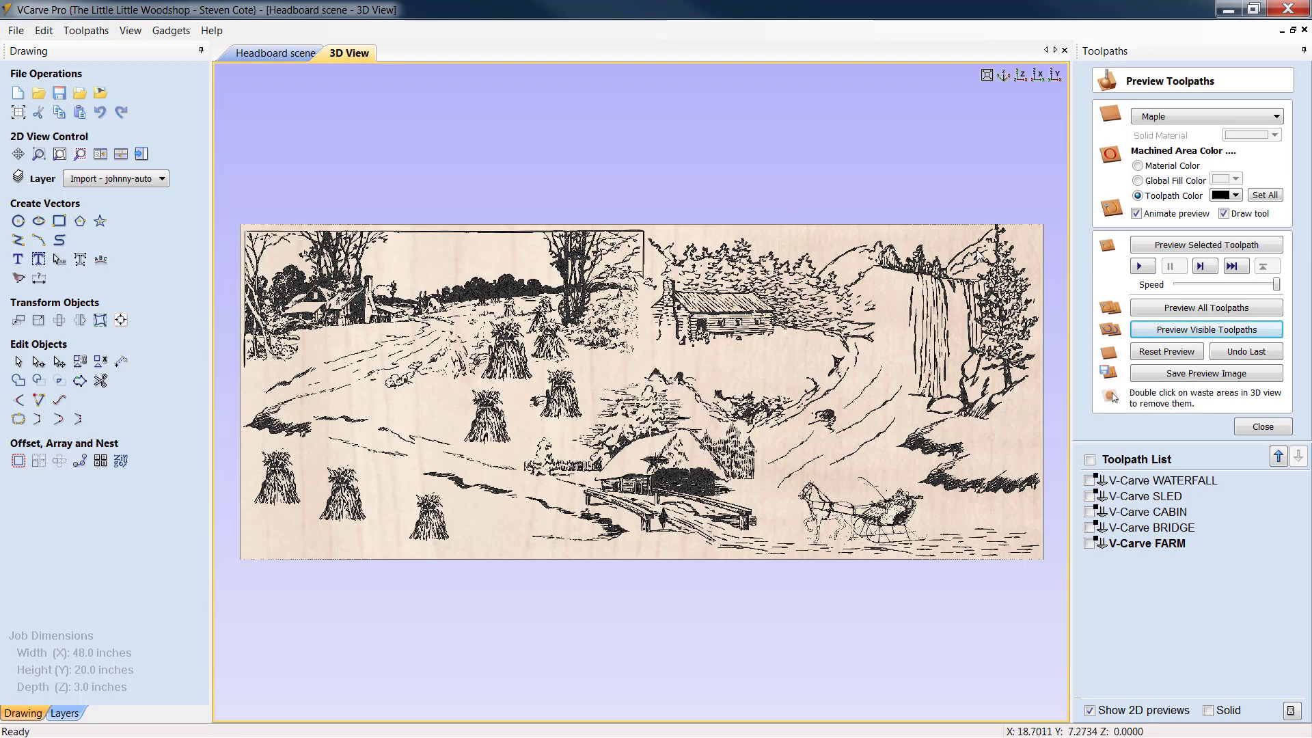
Clear the farm selection in the 2D drawing, look over the whole headboard scene, and return to the 3D preview
left_click(279, 54)
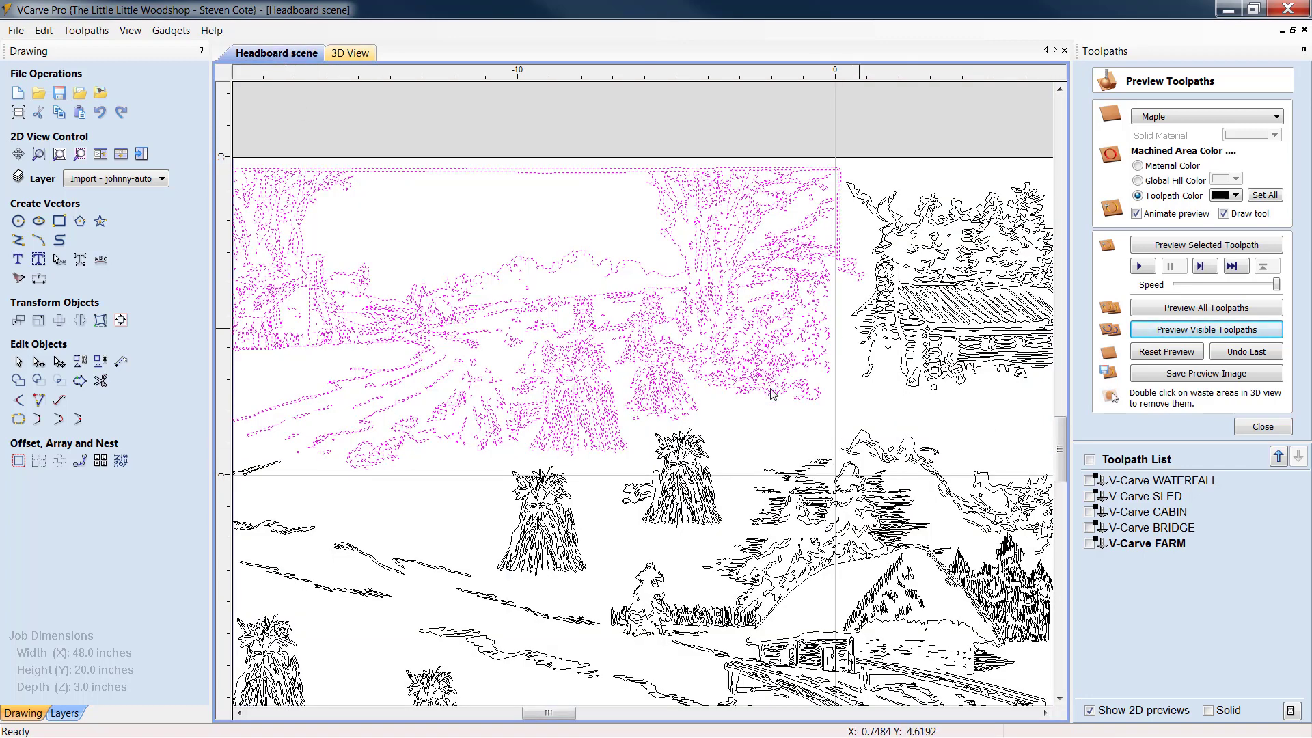
left_click(763, 421)
scroll(763, 421, "down", 4)
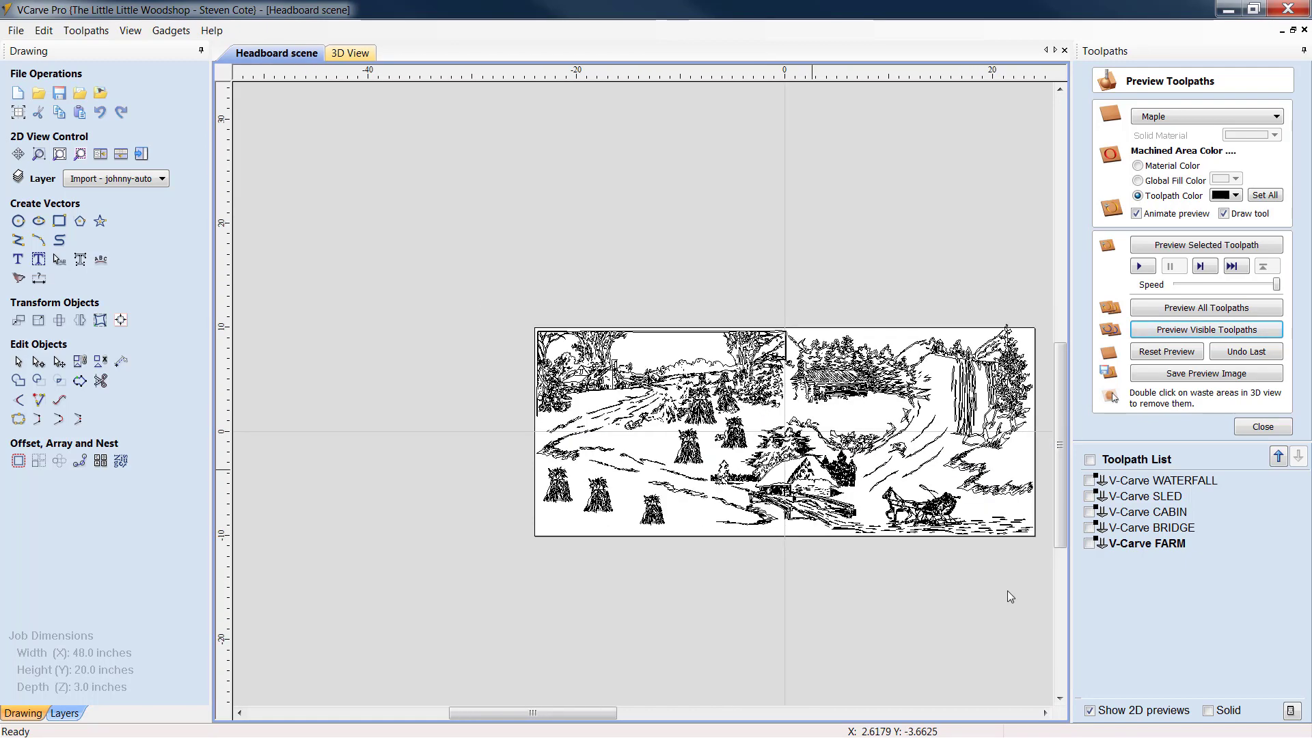
left_click(1045, 713)
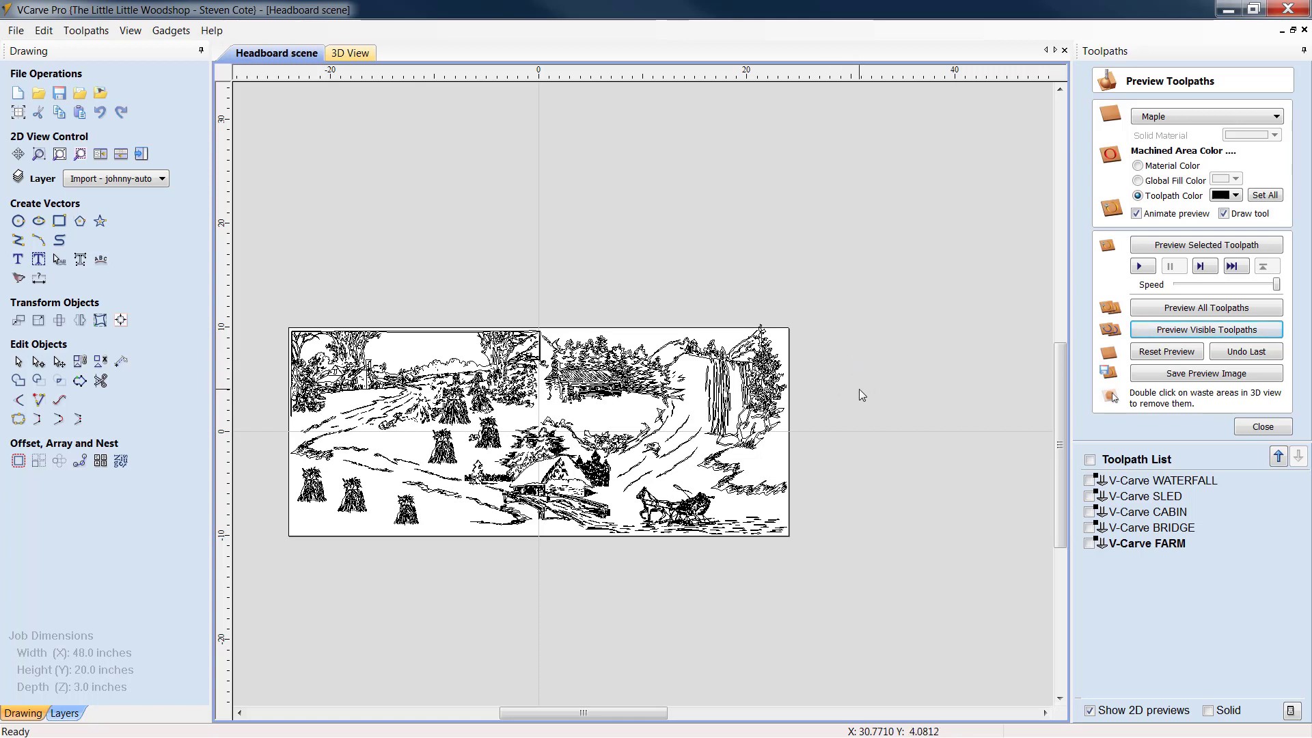
left_click_drag(648, 714, 619, 717)
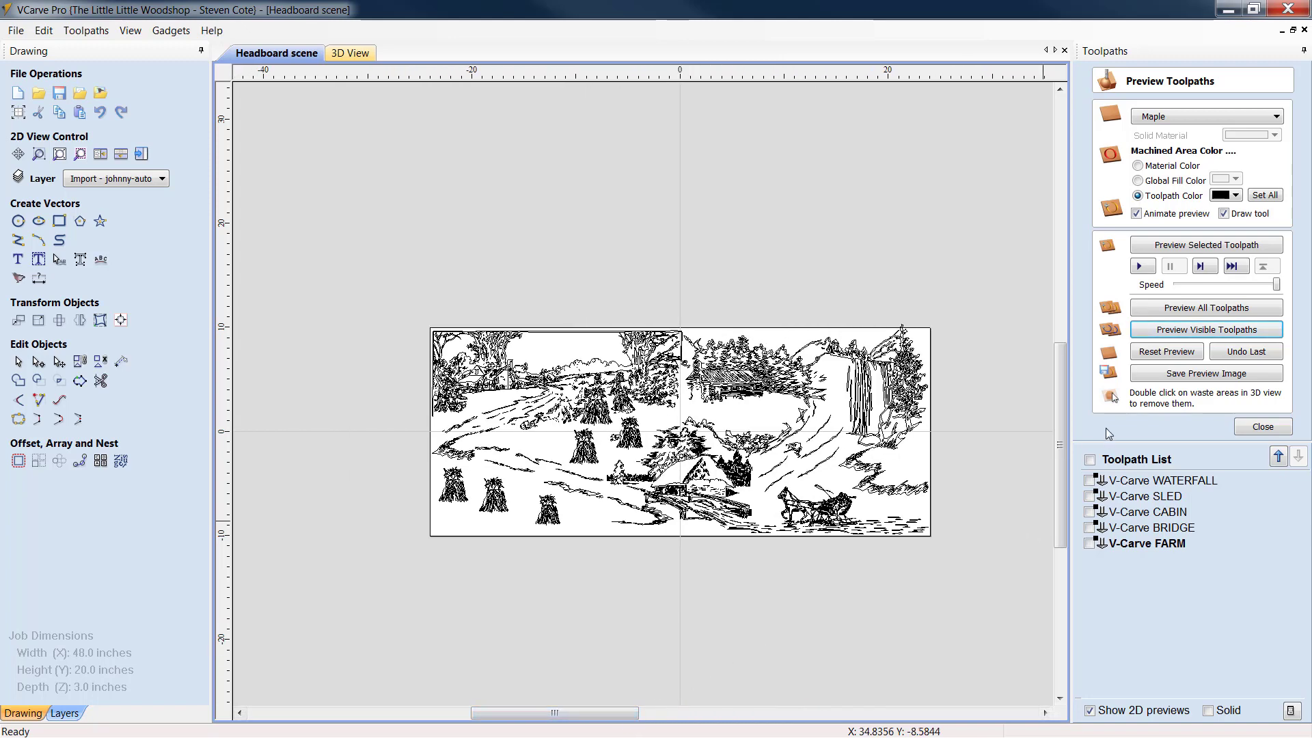
left_click(360, 59)
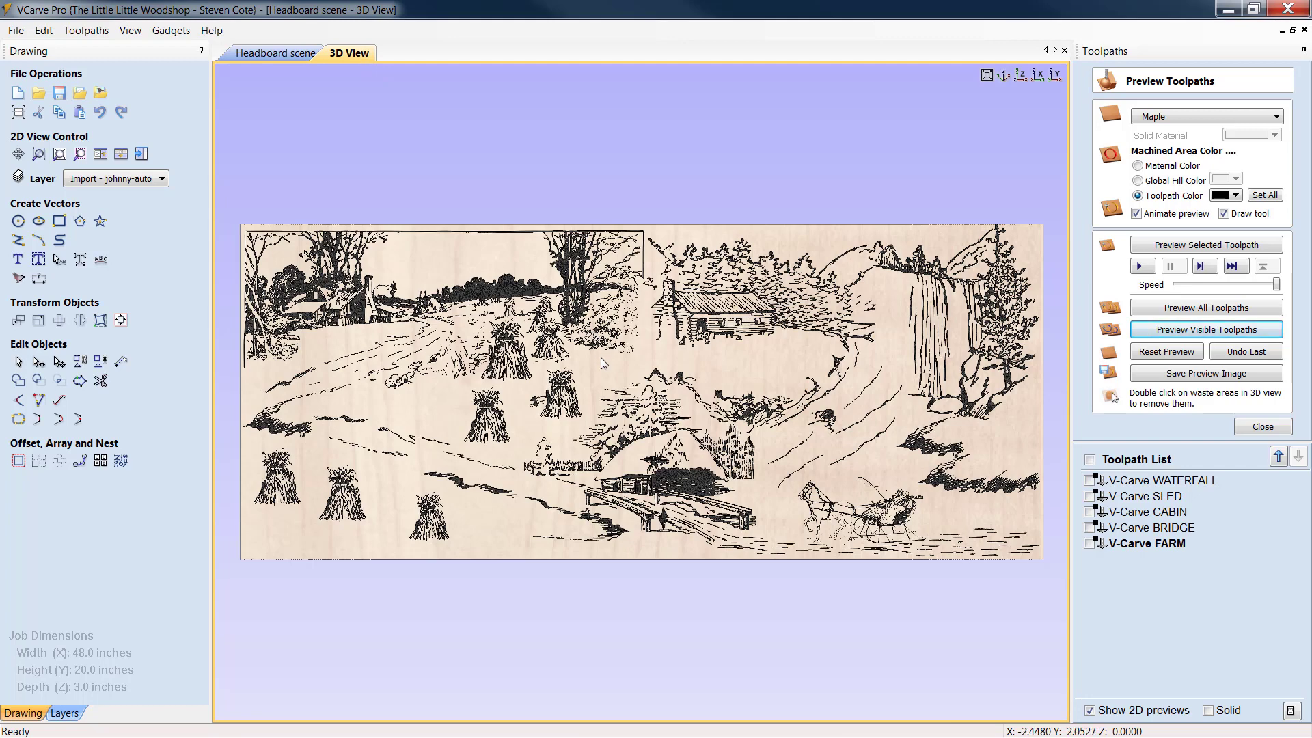